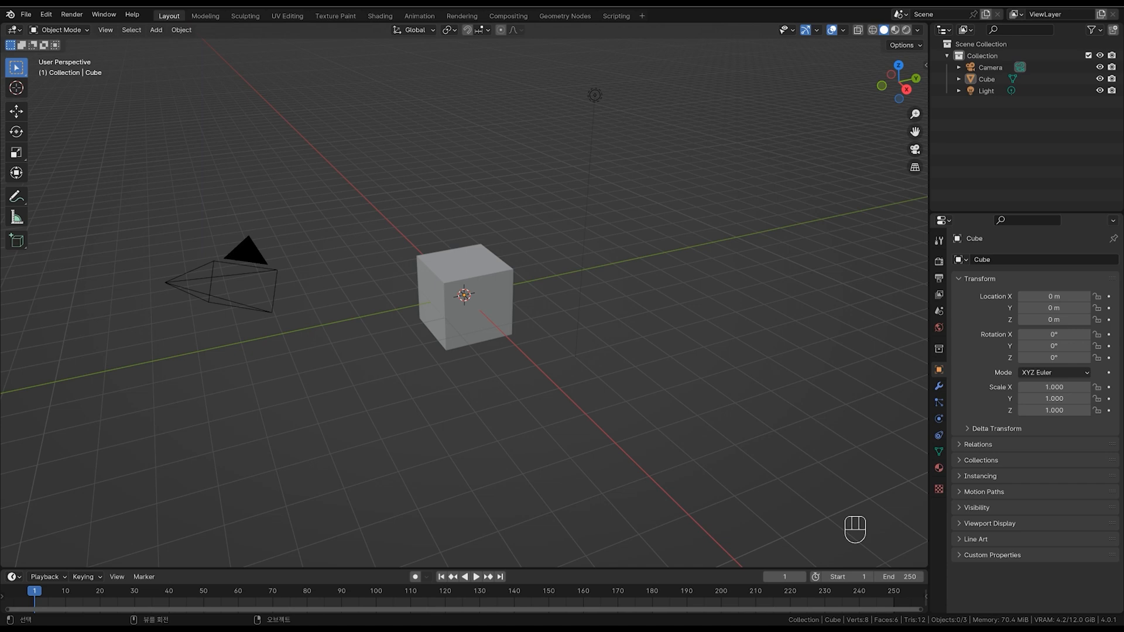
Delete the default cube and light from the scene.
{"action": "left_click_drag", "start_coordinate": [669, 109], "coordinate": [446, 331]}
{"action": "key", "text": "x"}
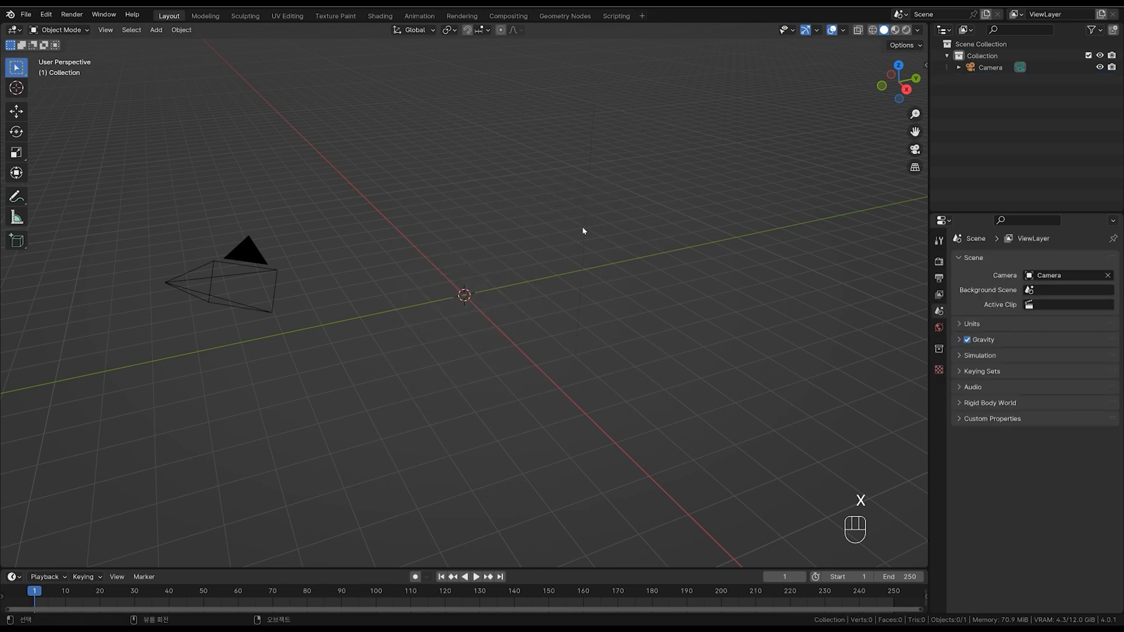
{"action": "middle_click_drag", "start_coordinate": [584, 231], "coordinate": [624, 252], "text": "shift"}
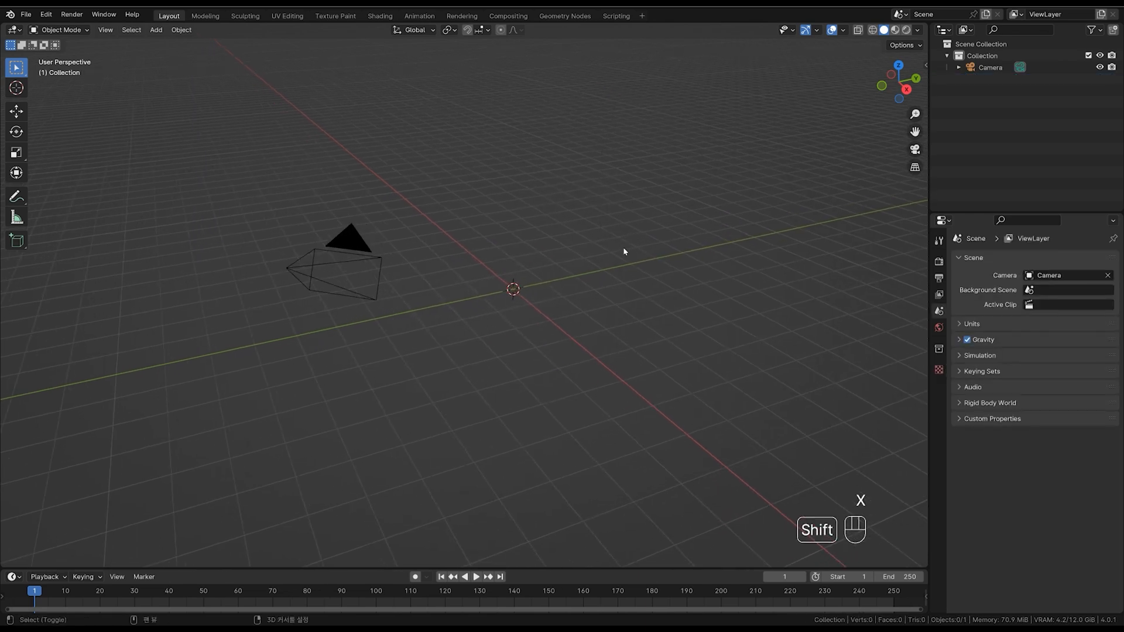
Add a mesh circle with 24 vertices at the world origin.
{"action": "key", "text": "shift+a"}
{"action": "mouse_move", "coordinate": [624, 272]}
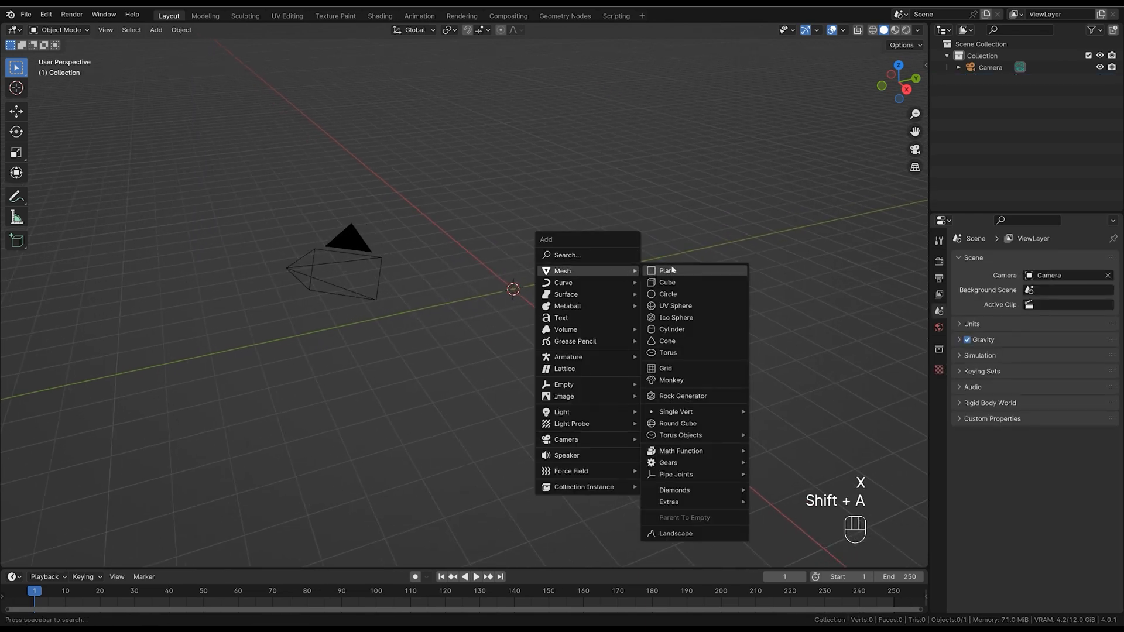
{"action": "left_click", "coordinate": [714, 294]}
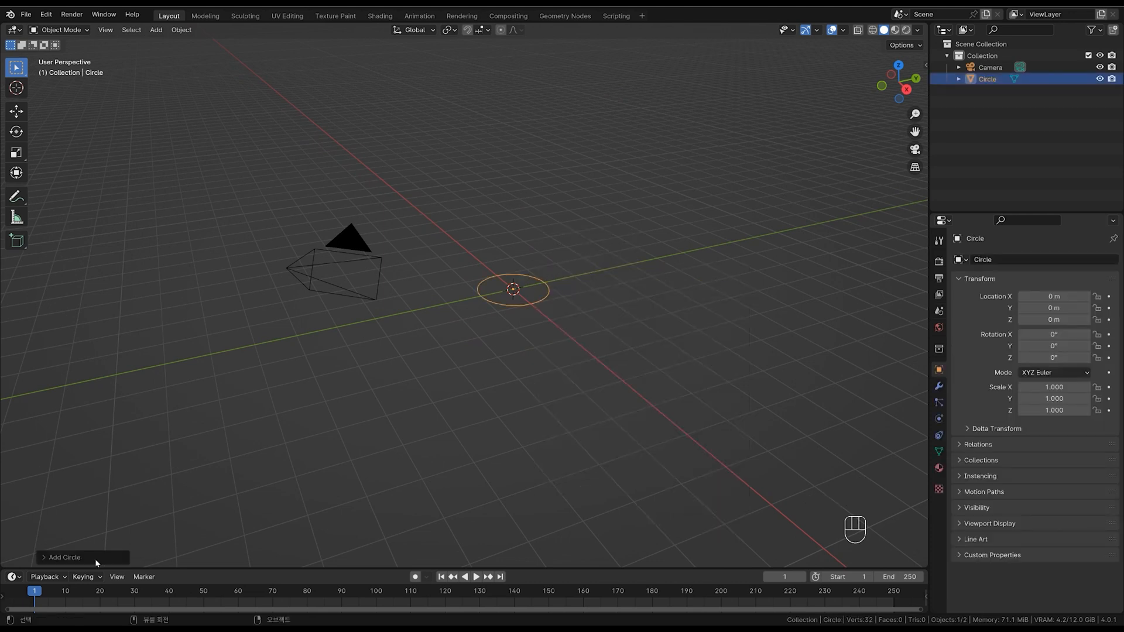
{"action": "left_click", "coordinate": [64, 558]}
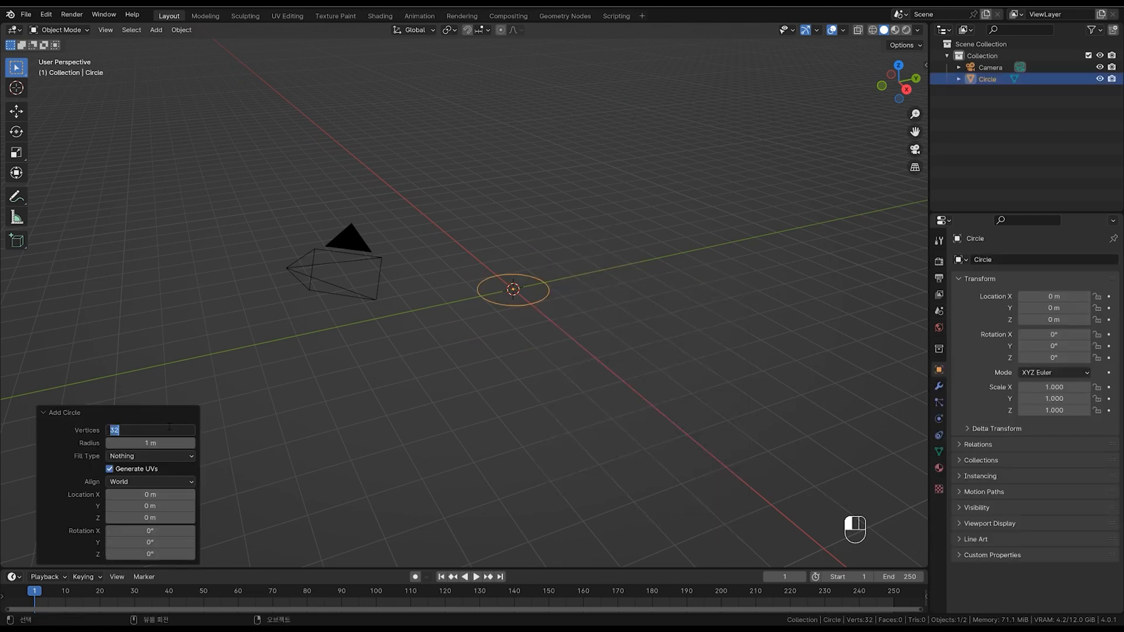
{"action": "left_click", "coordinate": [43, 412]}
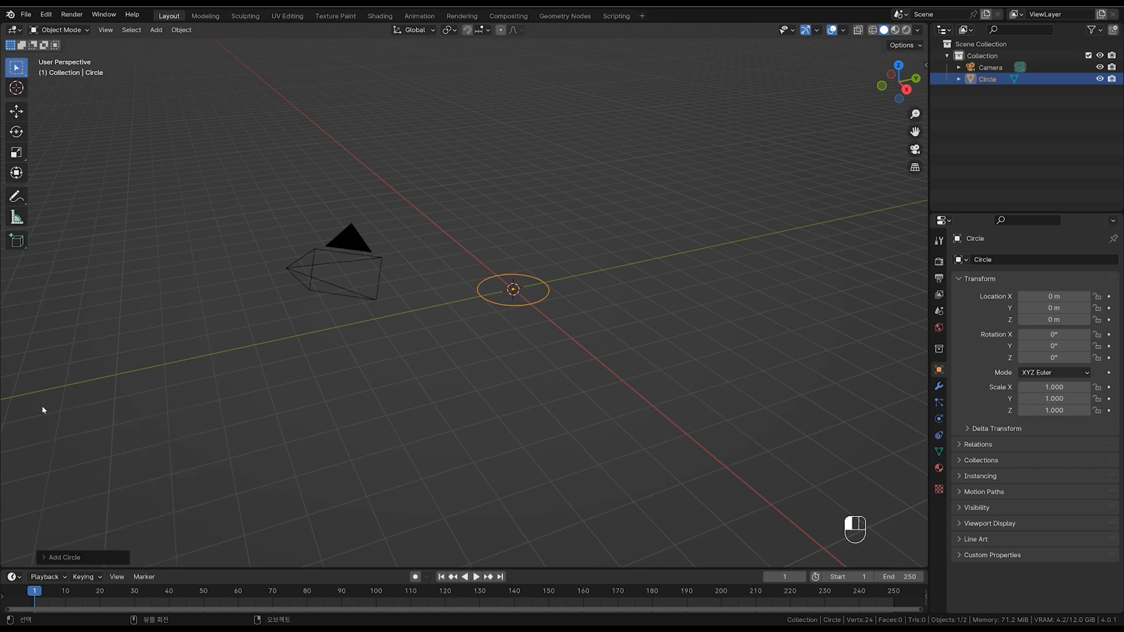
{"action": "middle_click_drag", "start_coordinate": [553, 278], "coordinate": [619, 268], "text": "ctrl"}
{"action": "key", "text": "KP_Decimal"}
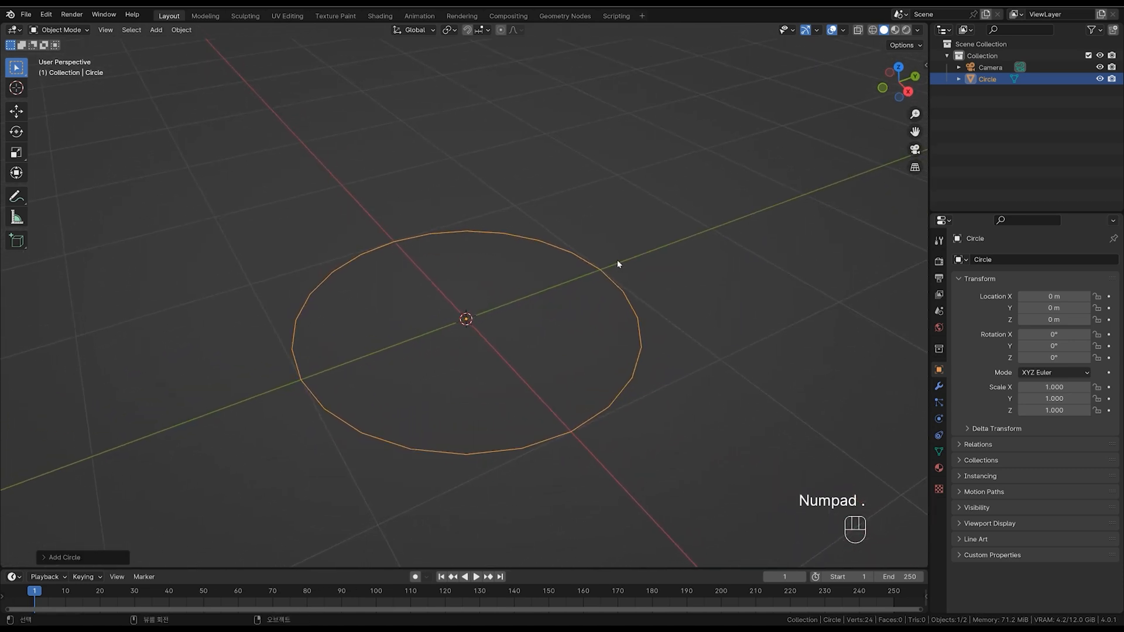
Keep every other circle vertex selected with Checker Deselect and scale them inward to about 0.75 to form a star outline.
{"action": "key", "text": "Tab"}
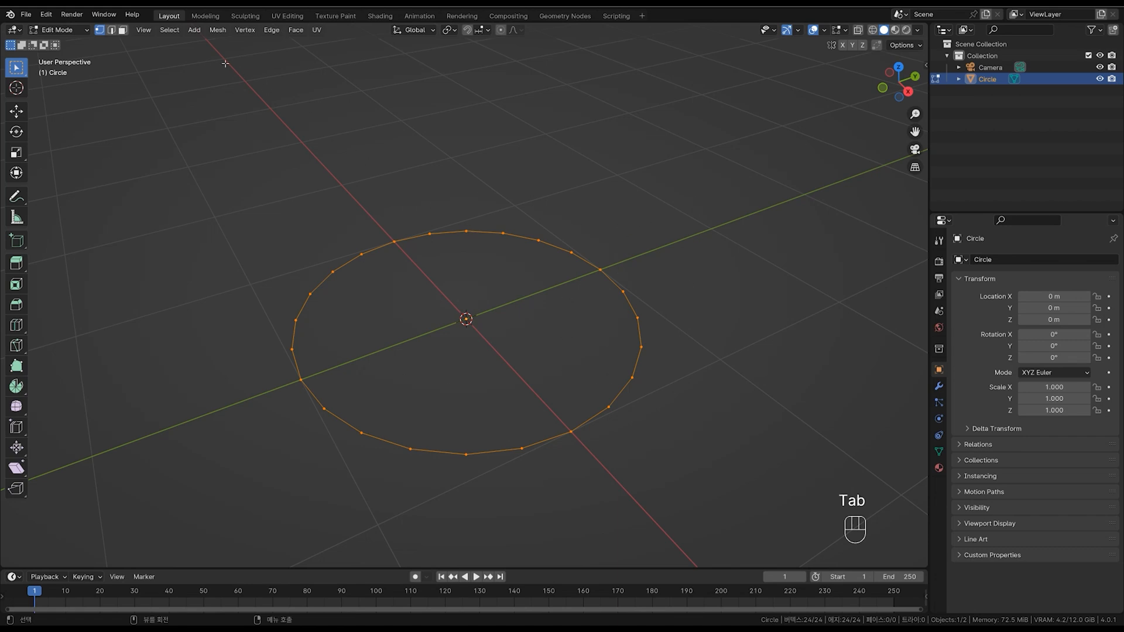
{"action": "left_click", "coordinate": [169, 29]}
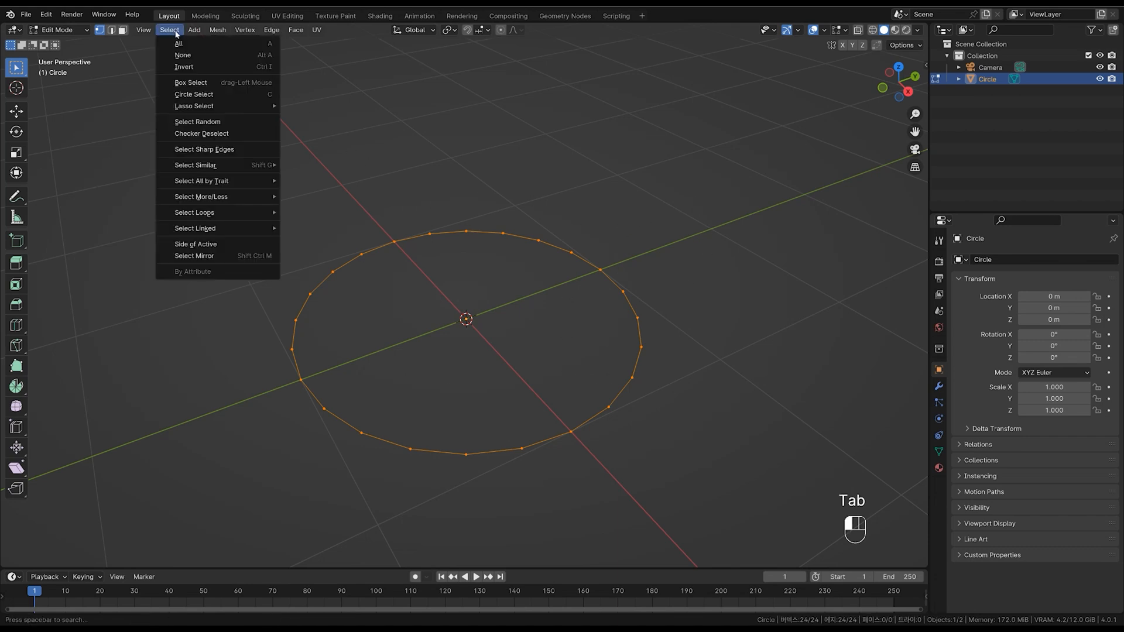
{"action": "left_click", "coordinate": [258, 133]}
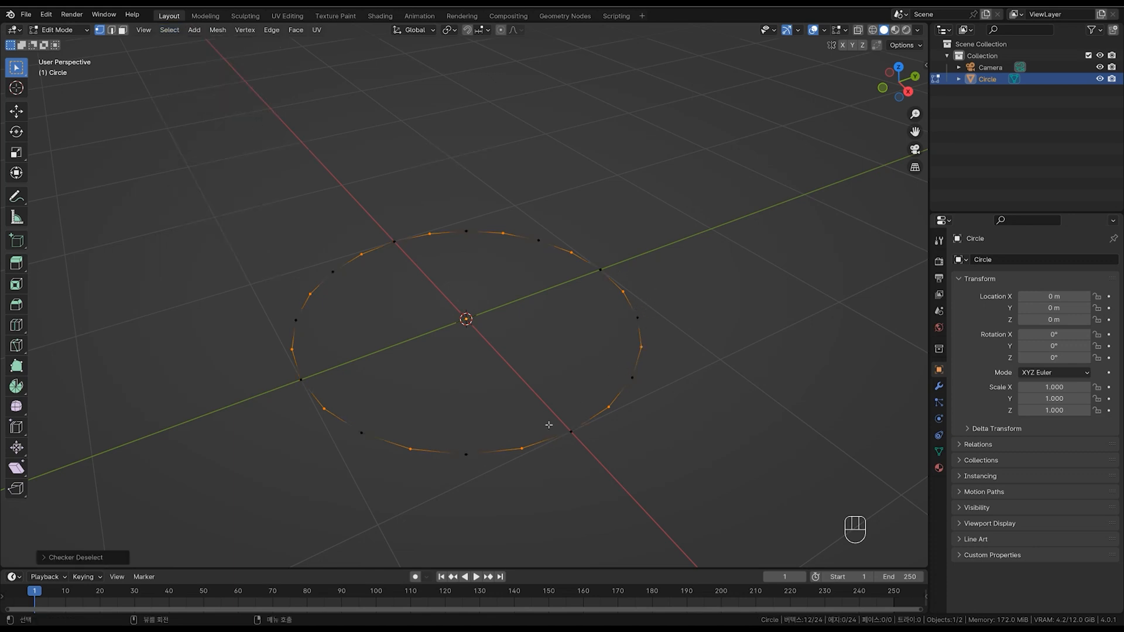
{"action": "middle_click_drag", "start_coordinate": [647, 348], "coordinate": [705, 374]}
{"action": "key", "text": "s"}
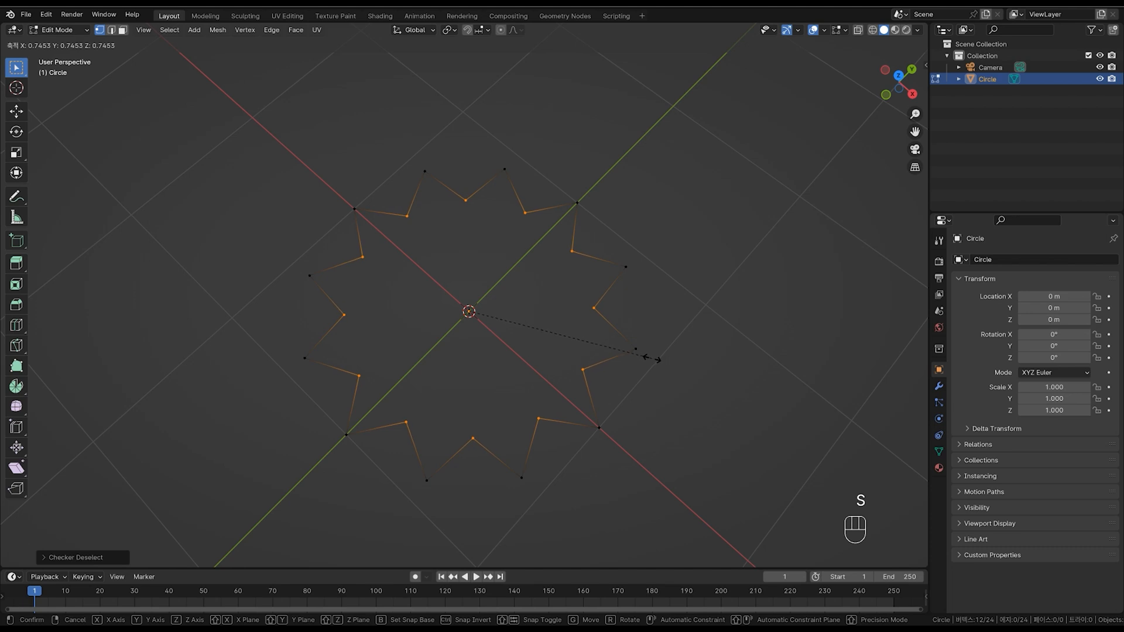
{"action": "left_click", "coordinate": [651, 358]}
Select the whole star outline and extrude it upward along Z into pleated walls.
{"action": "middle_click_drag", "start_coordinate": [647, 389], "coordinate": [660, 296]}
{"action": "left_click_drag", "start_coordinate": [780, 214], "coordinate": [258, 475]}
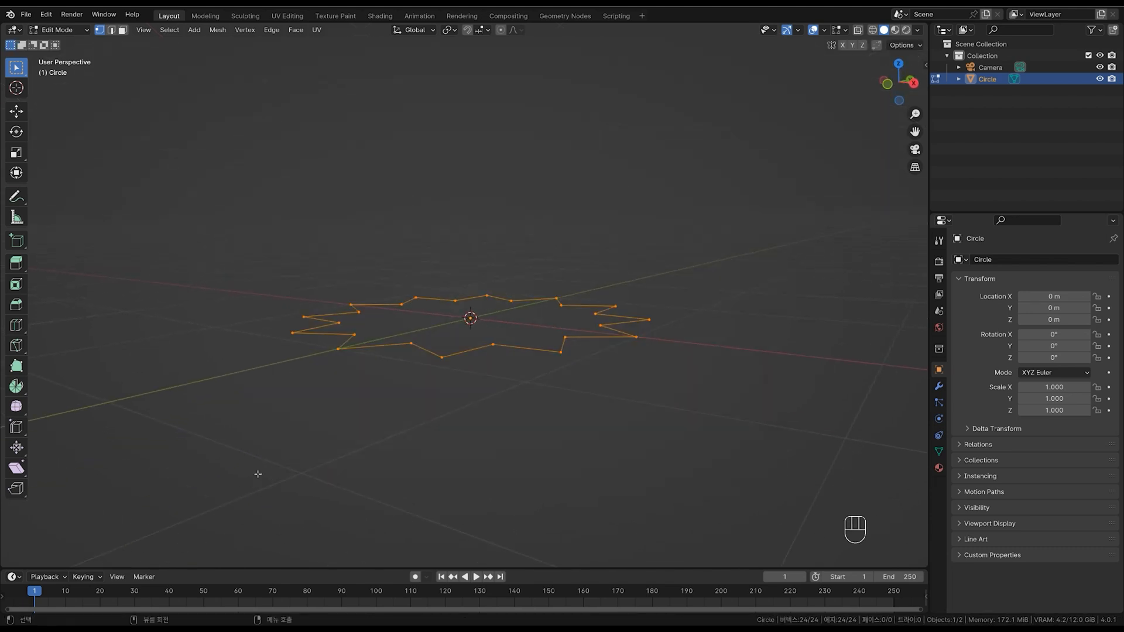
{"action": "key", "text": "e"}
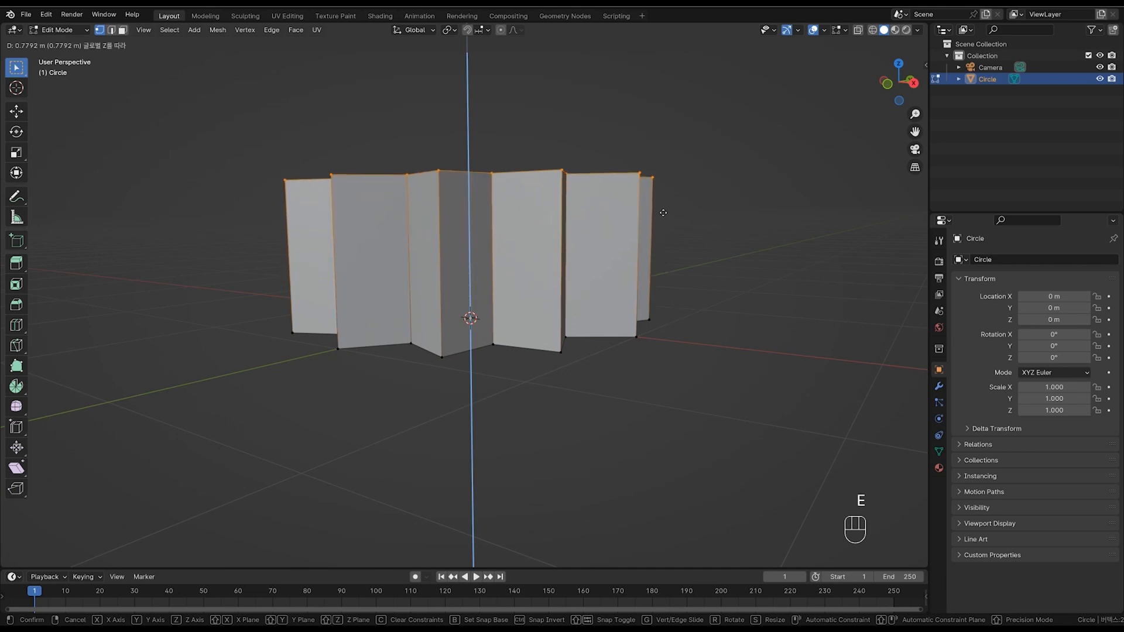
{"action": "left_click", "coordinate": [647, 162]}
Reposition the top edge ring vertically and scale it inward to about half the base width, tapering the walls.
{"action": "middle_click_drag", "start_coordinate": [646, 161], "coordinate": [647, 243], "text": "ctrl"}
{"action": "middle_click_drag", "start_coordinate": [647, 243], "coordinate": [606, 312], "text": "shift"}
{"action": "key", "text": "g"}
{"action": "left_click", "coordinate": [608, 249]}
{"action": "middle_click_drag", "start_coordinate": [606, 313], "coordinate": [603, 285], "text": "ctrl"}
{"action": "key", "text": "g"}
{"action": "key", "text": "s"}
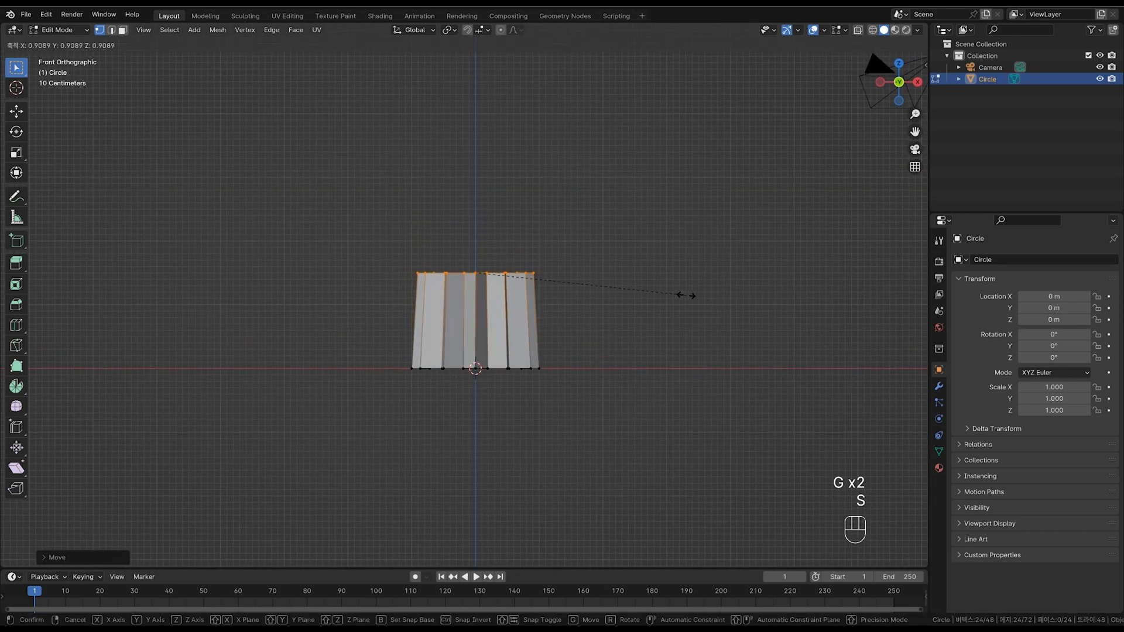
{"action": "left_click", "coordinate": [583, 303]}
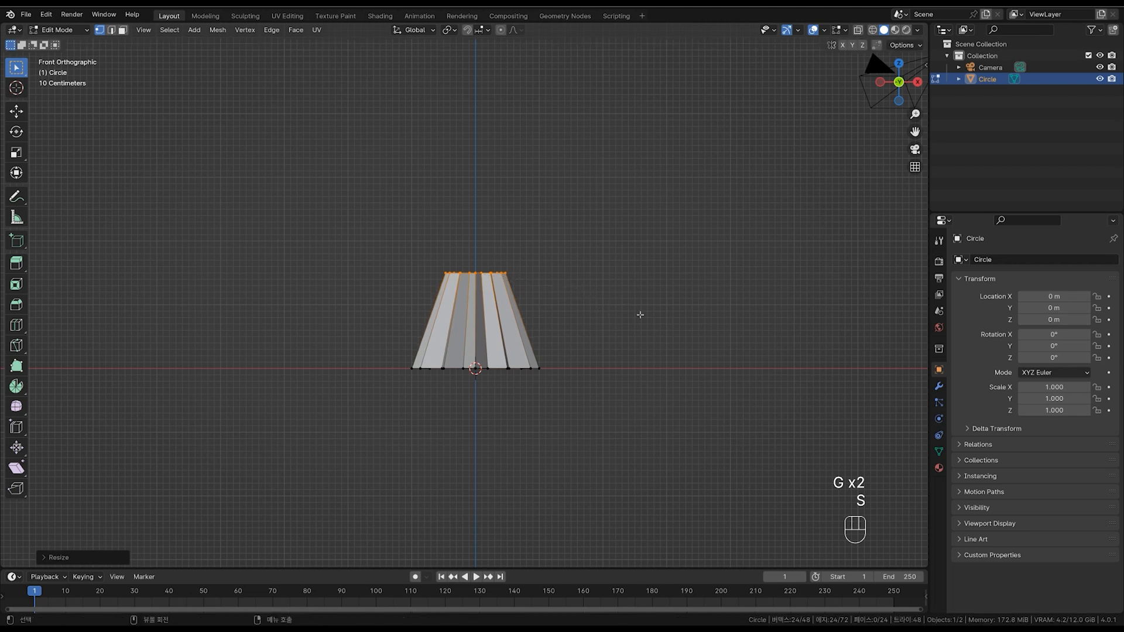
Select the bottom ring of vertices with X-ray on and scale it outward to flare the base.
{"action": "key", "text": "alt+z"}
{"action": "left_click_drag", "start_coordinate": [670, 320], "coordinate": [409, 412]}
{"action": "key", "text": "s"}
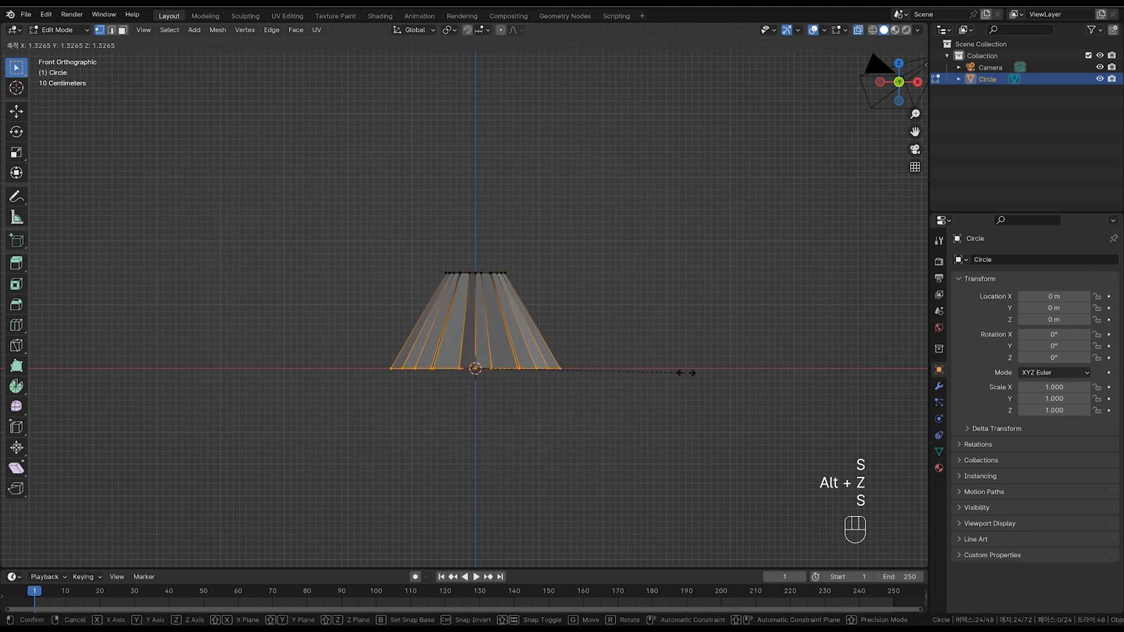
{"action": "left_click", "coordinate": [701, 367]}
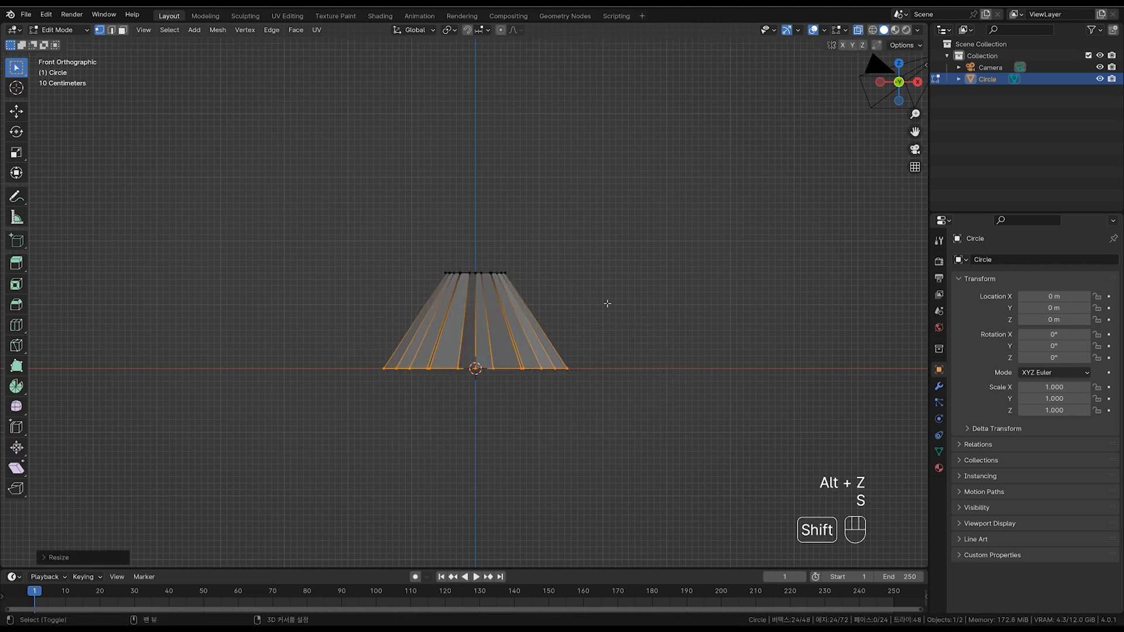
Lower the top ring of vertices slightly along Z, then return to Object Mode with X-ray off.
{"action": "middle_click_drag", "start_coordinate": [625, 327], "coordinate": [642, 373], "text": "shift"}
{"action": "scroll", "coordinate": [640, 357], "scroll_direction": "up", "scroll_amount": 1}
{"action": "left_click_drag", "start_coordinate": [630, 284], "coordinate": [427, 346]}
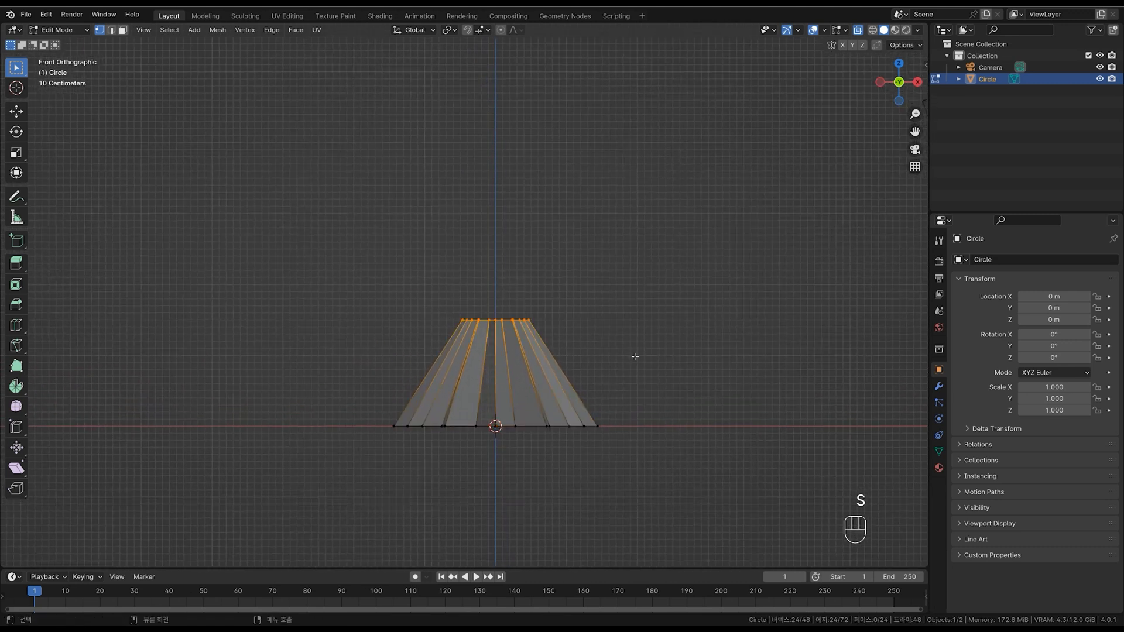
{"action": "key", "text": "g"}
{"action": "key", "text": "z"}
{"action": "left_click", "coordinate": [633, 364]}
{"action": "key", "text": "Tab"}
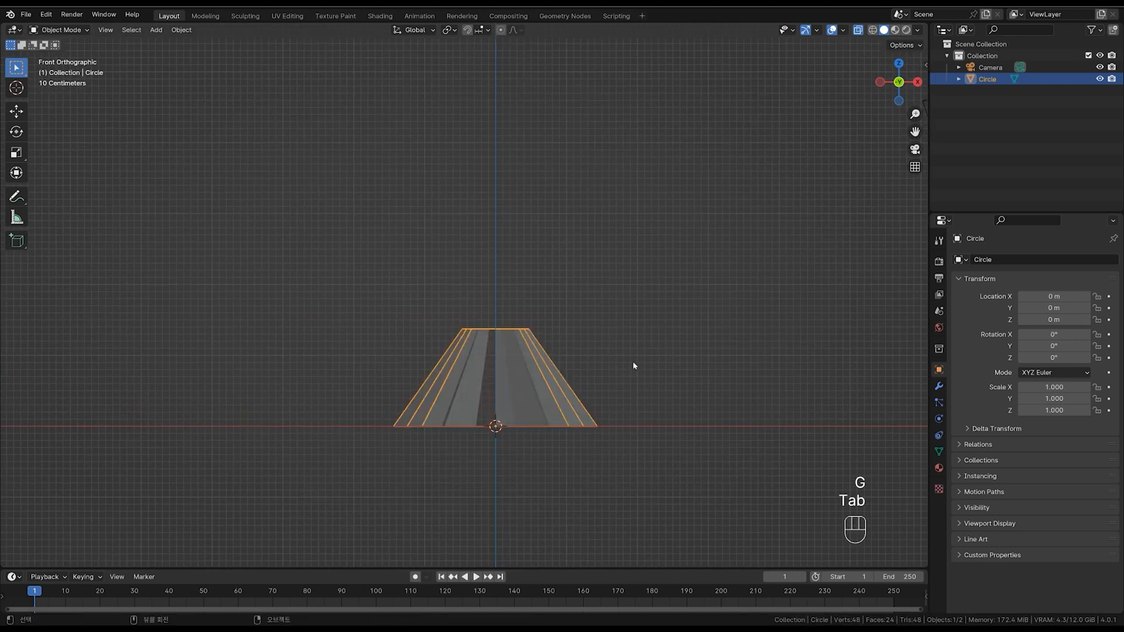
{"action": "key", "text": "alt+z"}
Select the whole pleated mesh and extrude its faces along normals to give the walls thickness.
{"action": "mouse_move", "coordinate": [632, 369]}
{"action": "middle_mouse_down"}
{"action": "mouse_move", "coordinate": [629, 395]}
{"action": "mouse_move", "coordinate": [634, 348]}
{"action": "middle_mouse_up"}
{"action": "middle_click_drag", "start_coordinate": [634, 348], "coordinate": [633, 325], "text": "ctrl"}
{"action": "middle_click_drag", "start_coordinate": [618, 393], "coordinate": [626, 369]}
{"action": "key", "text": "Tab"}
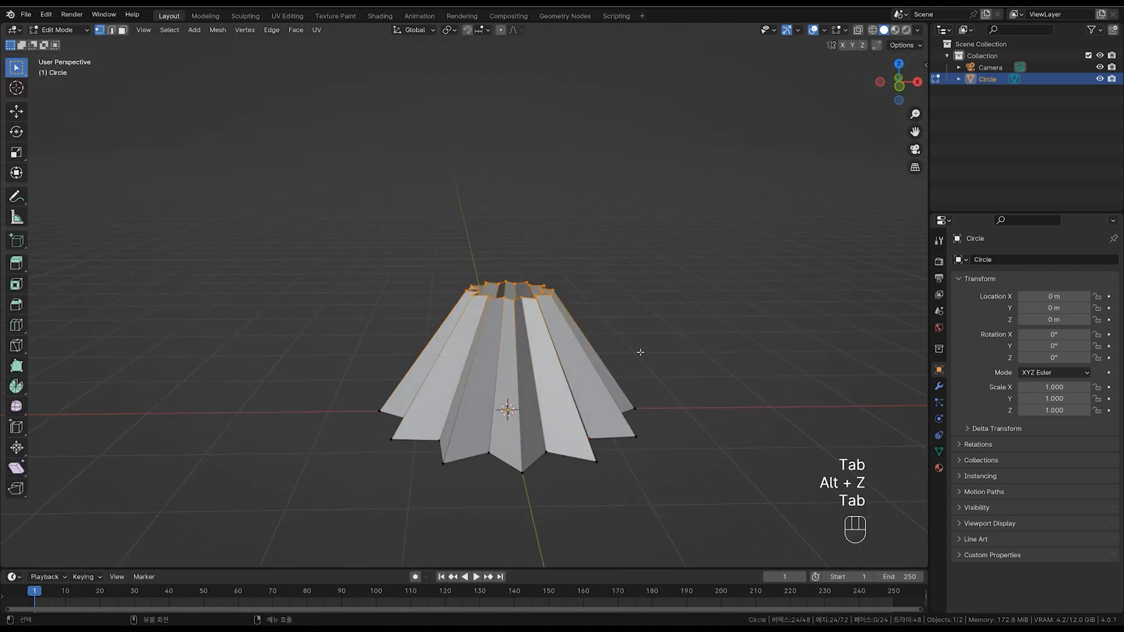
{"action": "key", "text": "alt+z"}
{"action": "left_click_drag", "start_coordinate": [783, 217], "coordinate": [312, 534]}
{"action": "key", "text": "alt+z"}
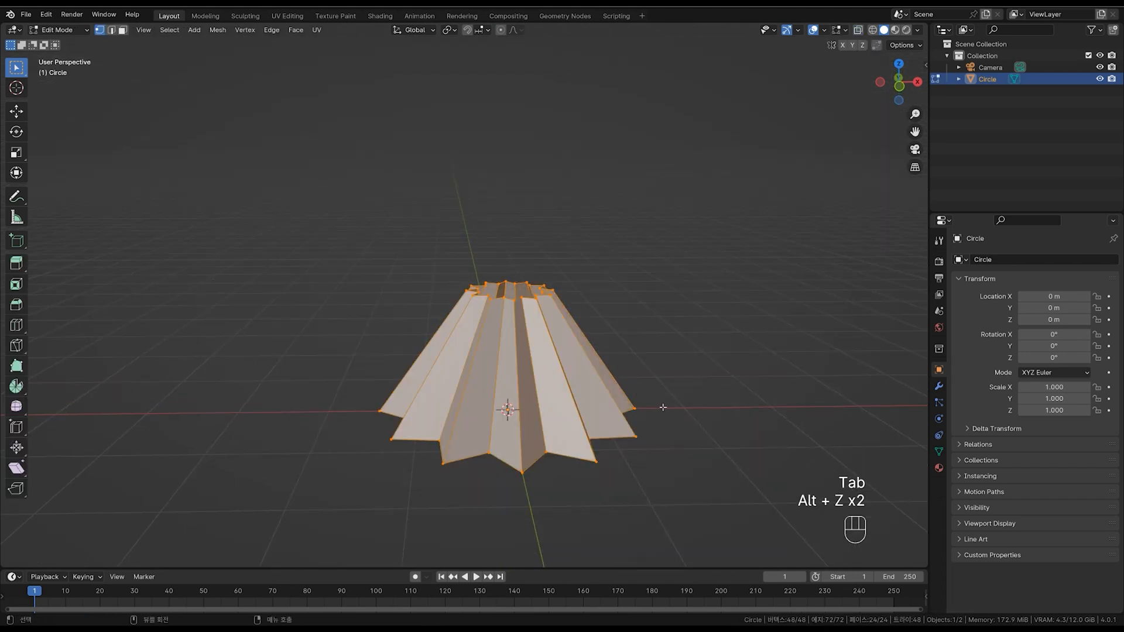
{"action": "middle_click_drag", "start_coordinate": [659, 404], "coordinate": [661, 404]}
{"action": "key", "text": "alt+e"}
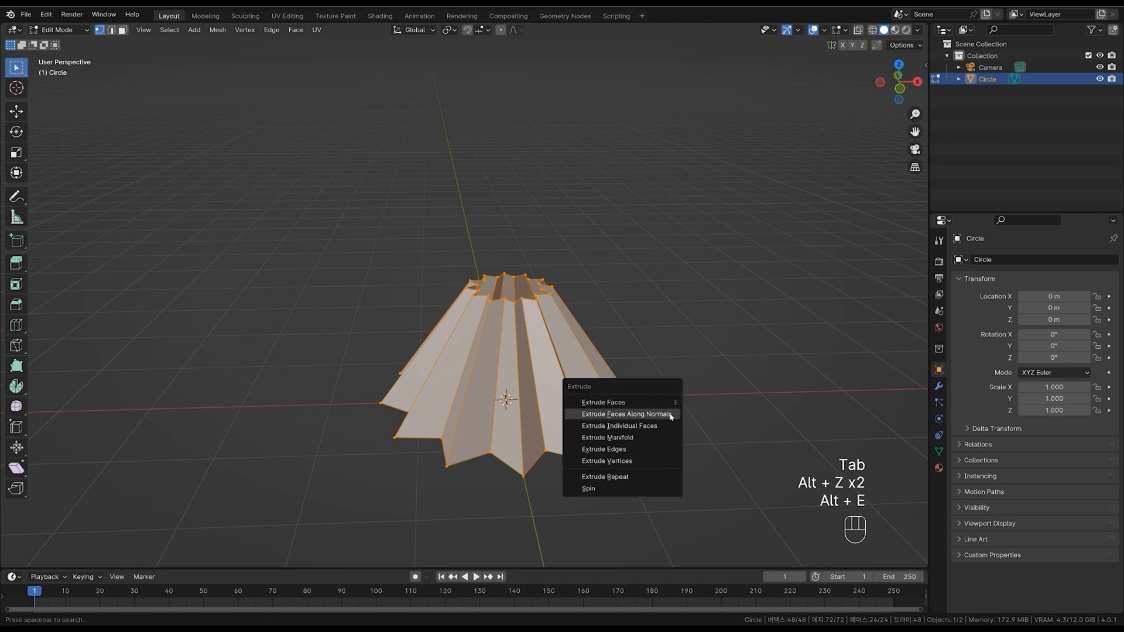
{"action": "left_click", "coordinate": [626, 414]}
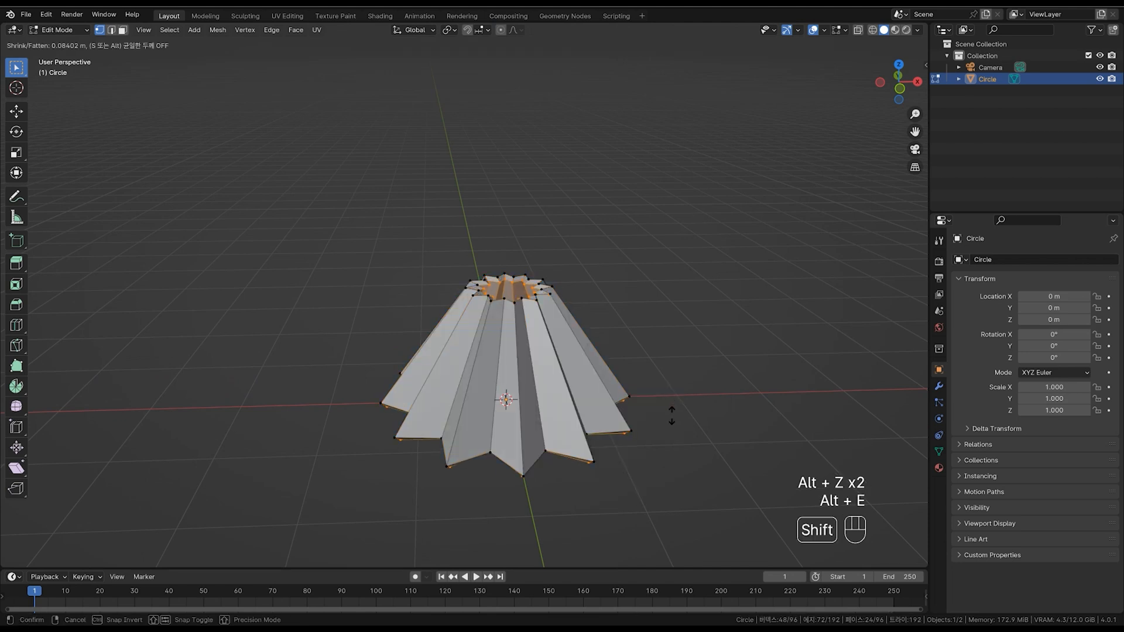
{"action": "left_click", "coordinate": [665, 377]}
Lower the inner bottom edge loop about 0.06 m along Z and scale it slightly inward.
{"action": "mouse_move", "coordinate": [664, 378]}
{"action": "middle_mouse_down"}
{"action": "mouse_move", "coordinate": [663, 358]}
{"action": "mouse_move", "coordinate": [664, 409]}
{"action": "mouse_move", "coordinate": [668, 372]}
{"action": "middle_mouse_up"}
{"action": "middle_click_drag", "start_coordinate": [668, 373], "coordinate": [672, 330], "text": "ctrl"}
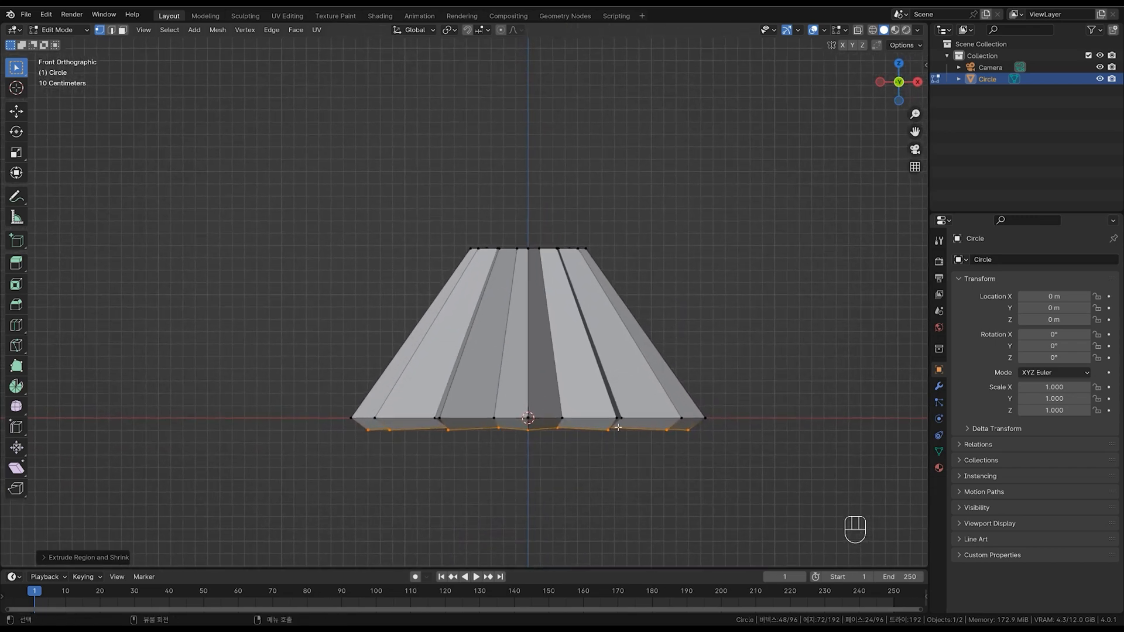
{"action": "key", "text": "2"}
{"action": "left_click", "coordinate": [602, 434]}
{"action": "middle_click_drag", "start_coordinate": [575, 431], "coordinate": [654, 408]}
{"action": "left_click", "coordinate": [578, 394], "text": "alt"}
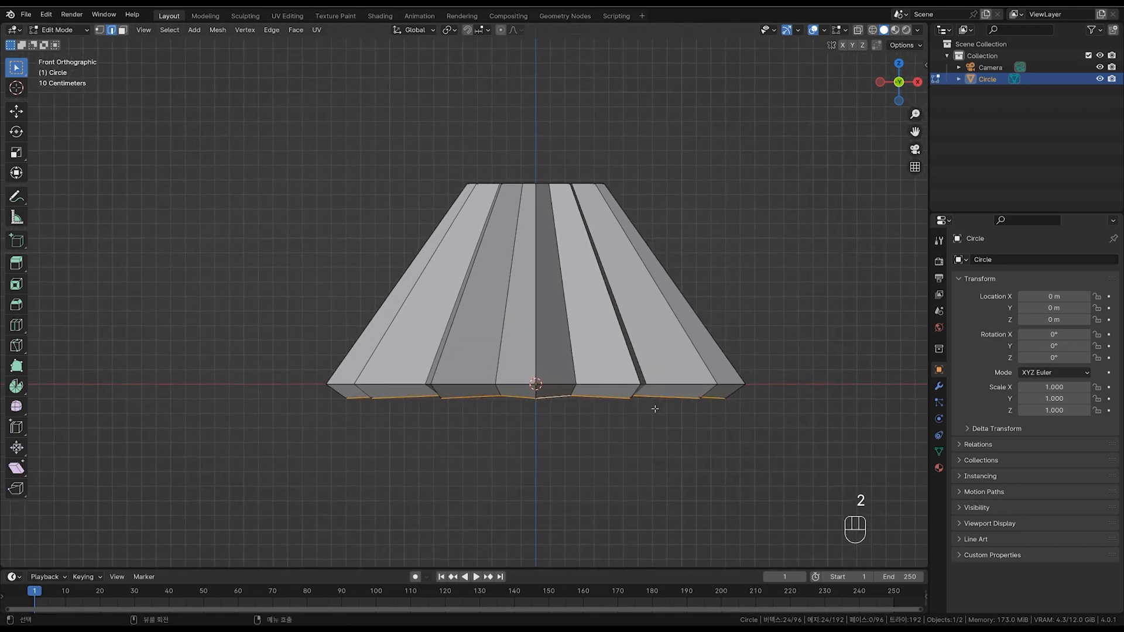
{"action": "key", "text": "g"}
{"action": "key", "text": "z"}
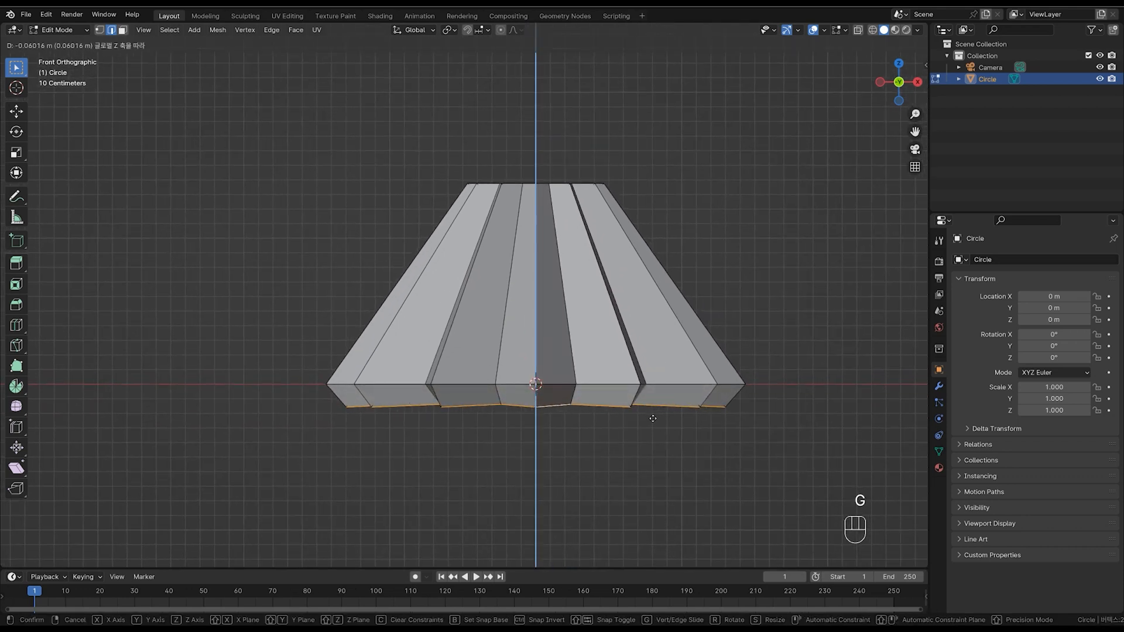
{"action": "left_click", "coordinate": [653, 419]}
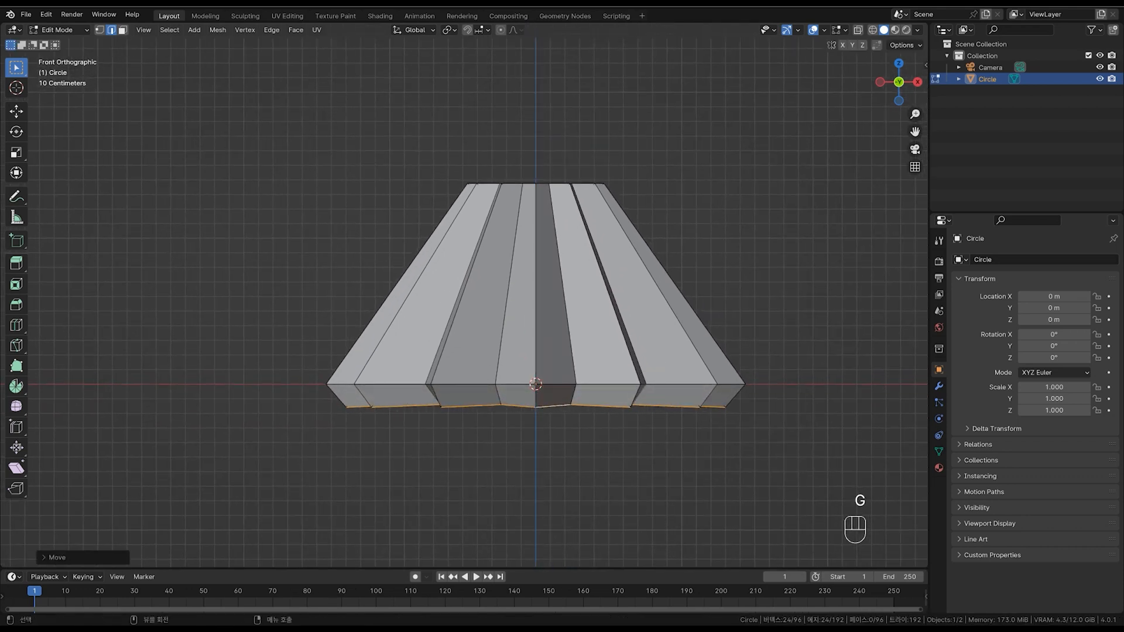
{"action": "key", "text": "s"}
{"action": "left_click", "coordinate": [732, 413]}
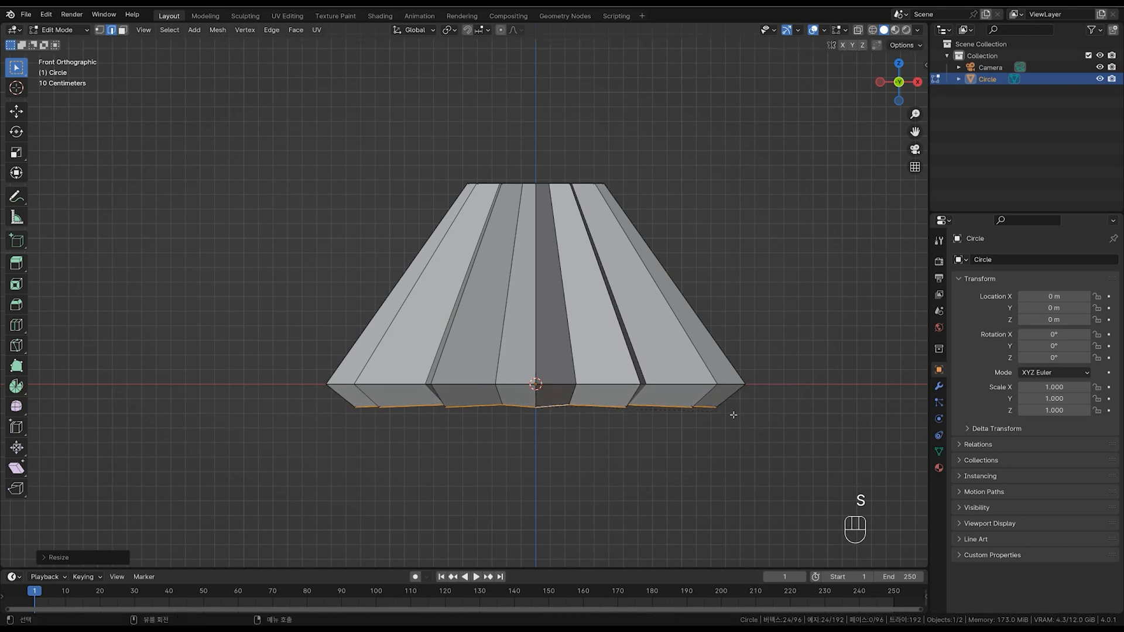
Apply a level 2 Subdivision Surface modifier to the pleated shape in Object Mode and shade it smooth.
{"action": "key", "text": "Tab"}
{"action": "scroll", "coordinate": [725, 374], "scroll_direction": "down", "scroll_amount": 1}
{"action": "key", "text": "ctrl+2"}
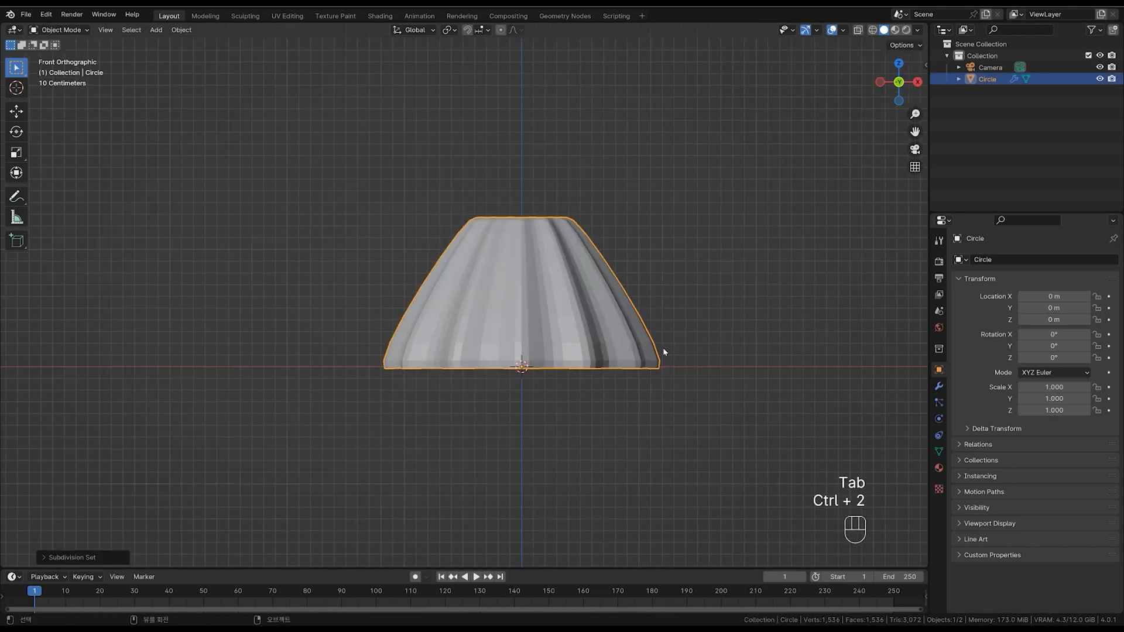
{"action": "right_click", "coordinate": [649, 353]}
{"action": "left_click", "coordinate": [649, 351]}
Add two loop cuts around the outer walls, one near the top rim and one near the bottom rim.
{"action": "middle_click_drag", "start_coordinate": [655, 321], "coordinate": [673, 395], "text": "shift"}
{"action": "mouse_move", "coordinate": [616, 297]}
{"action": "middle_mouse_down"}
{"action": "mouse_move", "coordinate": [616, 342]}
{"action": "mouse_move", "coordinate": [620, 302]}
{"action": "middle_mouse_up"}
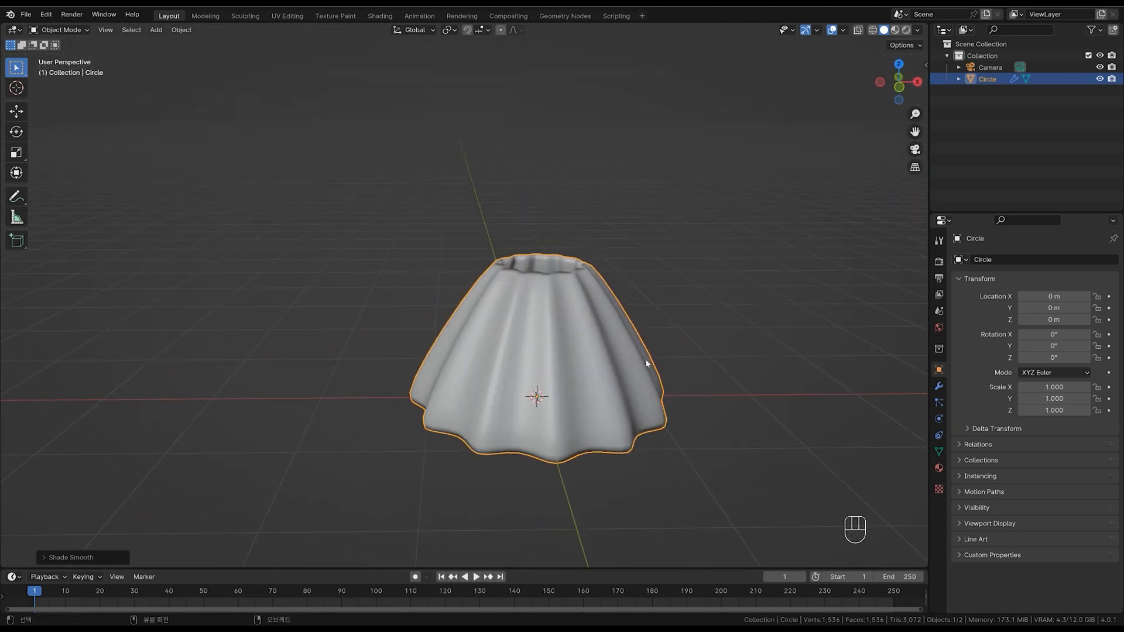
{"action": "key", "text": "Tab"}
{"action": "key", "text": "ctrl+r"}
{"action": "left_click", "coordinate": [649, 357]}
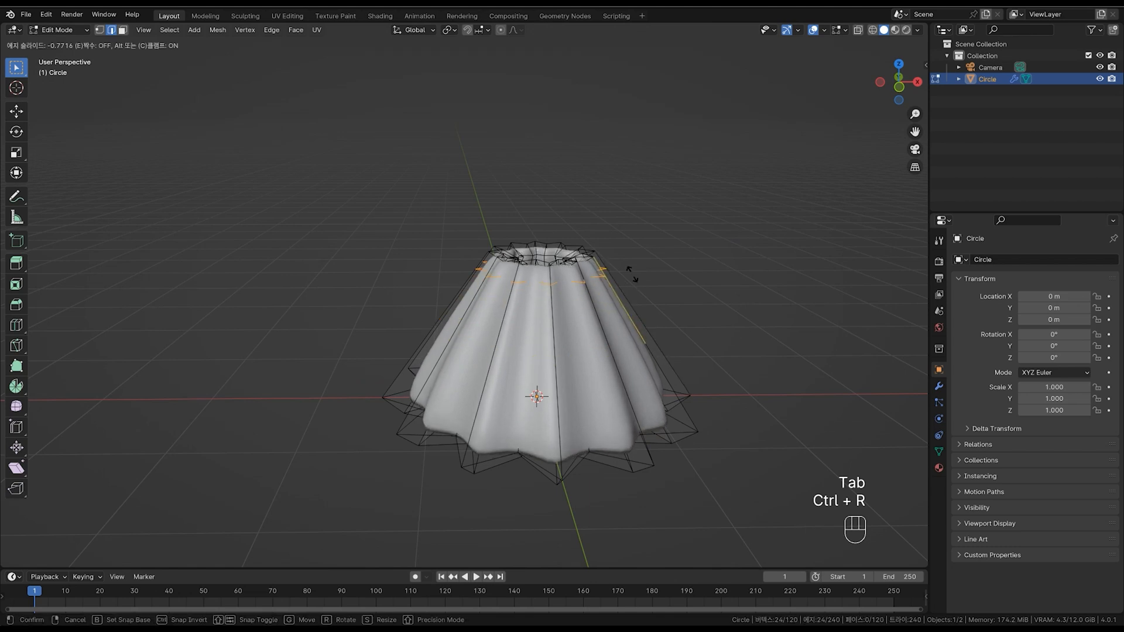
{"action": "left_click", "coordinate": [625, 262]}
{"action": "key", "text": "ctrl+r"}
{"action": "left_click", "coordinate": [648, 372]}
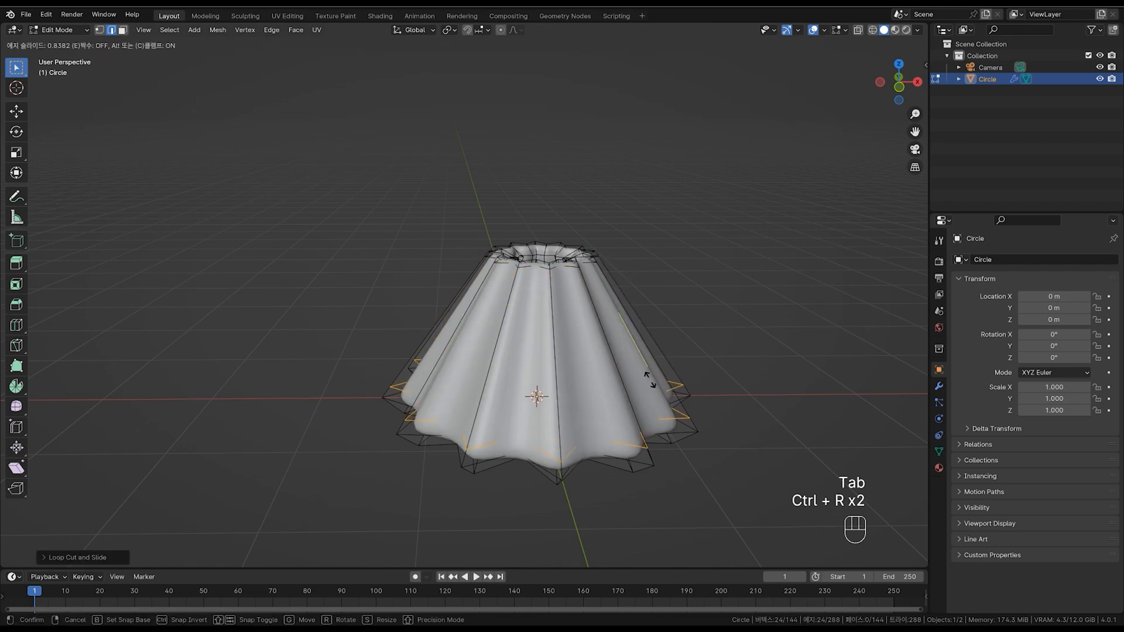
{"action": "left_click", "coordinate": [652, 390]}
Add two loop cuts around the inner walls, one near the bottom rim and one near the top opening.
{"action": "middle_click_drag", "start_coordinate": [652, 390], "coordinate": [646, 317]}
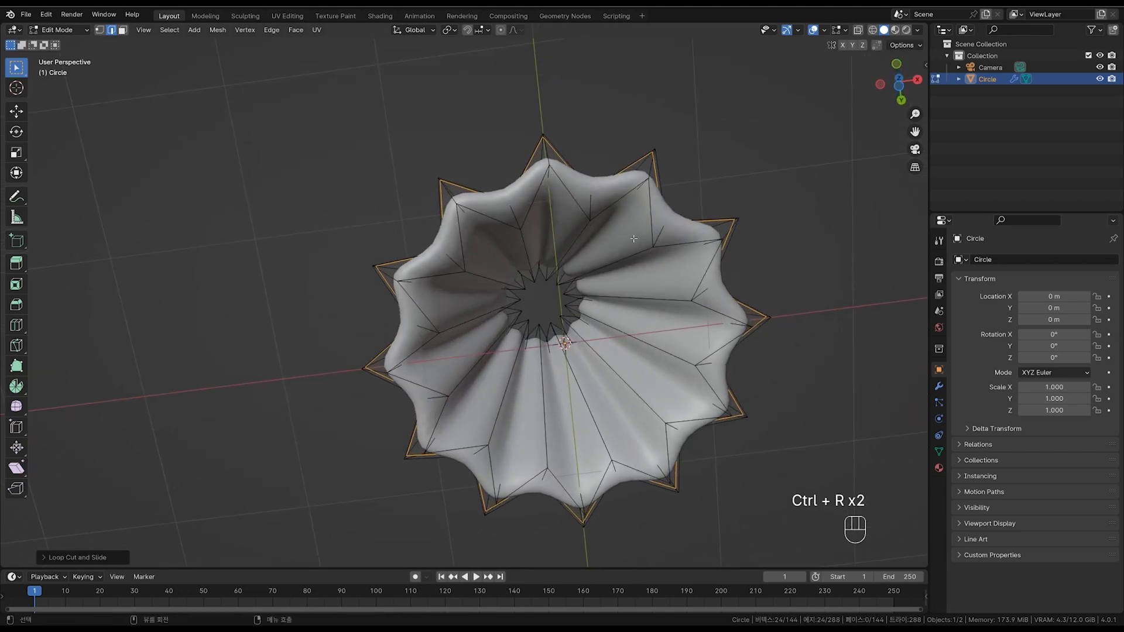
{"action": "middle_click_drag", "start_coordinate": [634, 239], "coordinate": [644, 210]}
{"action": "key", "text": "ctrl+r"}
{"action": "left_click", "coordinate": [655, 176]}
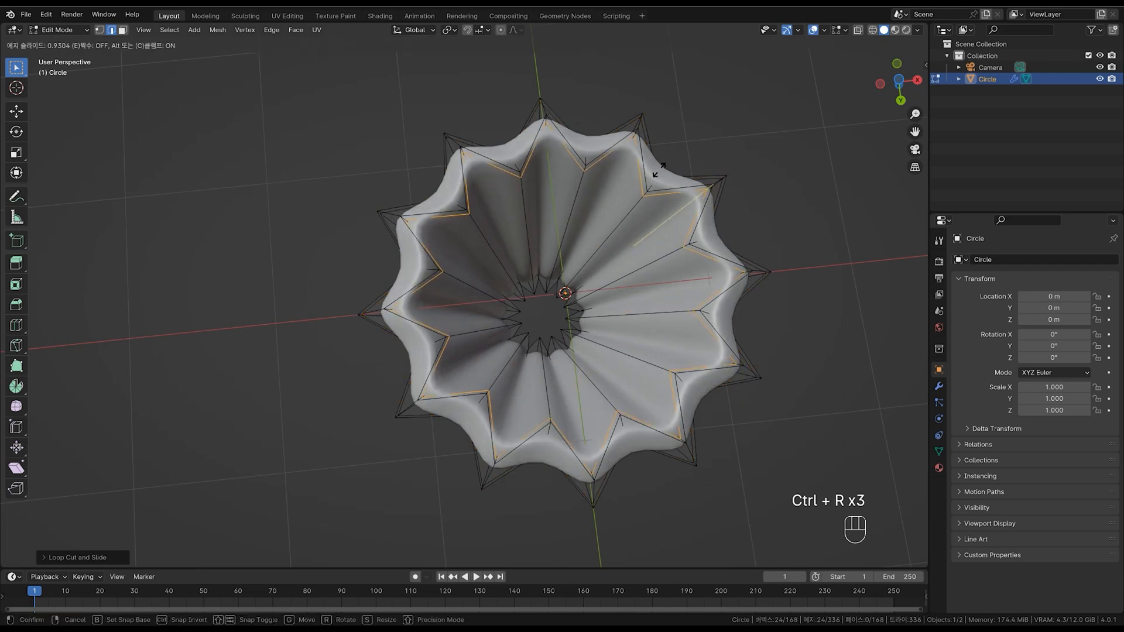
{"action": "left_click", "coordinate": [659, 170]}
{"action": "key", "text": "ctrl+r"}
{"action": "left_click", "coordinate": [616, 275]}
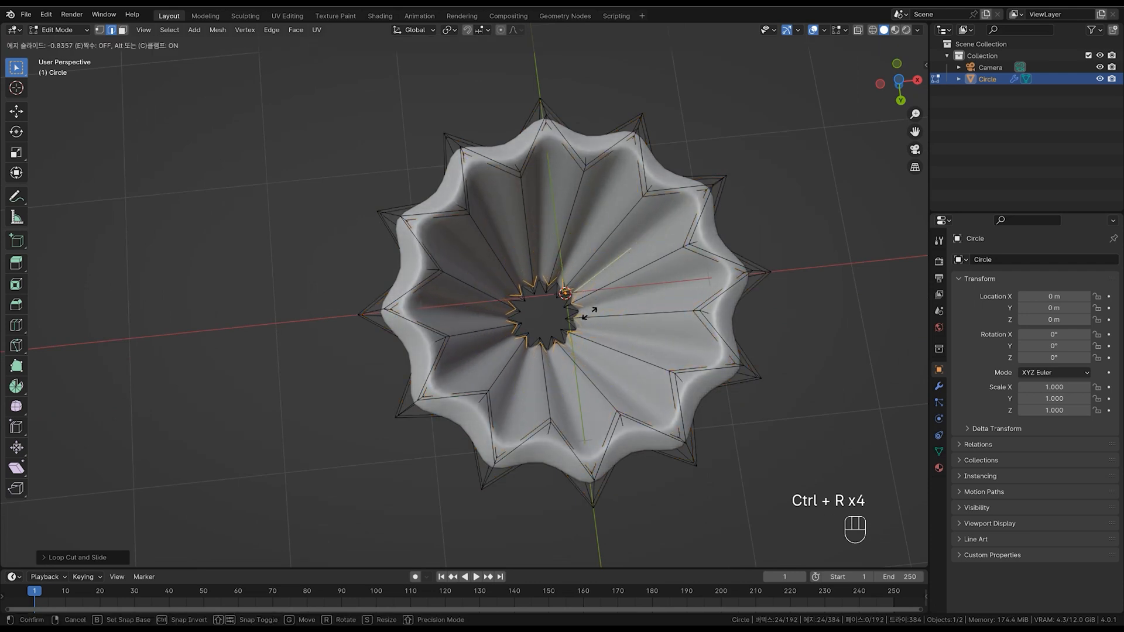
{"action": "left_click", "coordinate": [587, 317]}
{"action": "middle_click_drag", "start_coordinate": [587, 317], "coordinate": [644, 363]}
Duplicate the pleated shell in Object Mode, raise the copy about 0.54 m along Z and scale it to about 0.92.
{"action": "key", "text": "Tab"}
{"action": "key", "text": "shift+d"}
{"action": "key", "text": "z"}
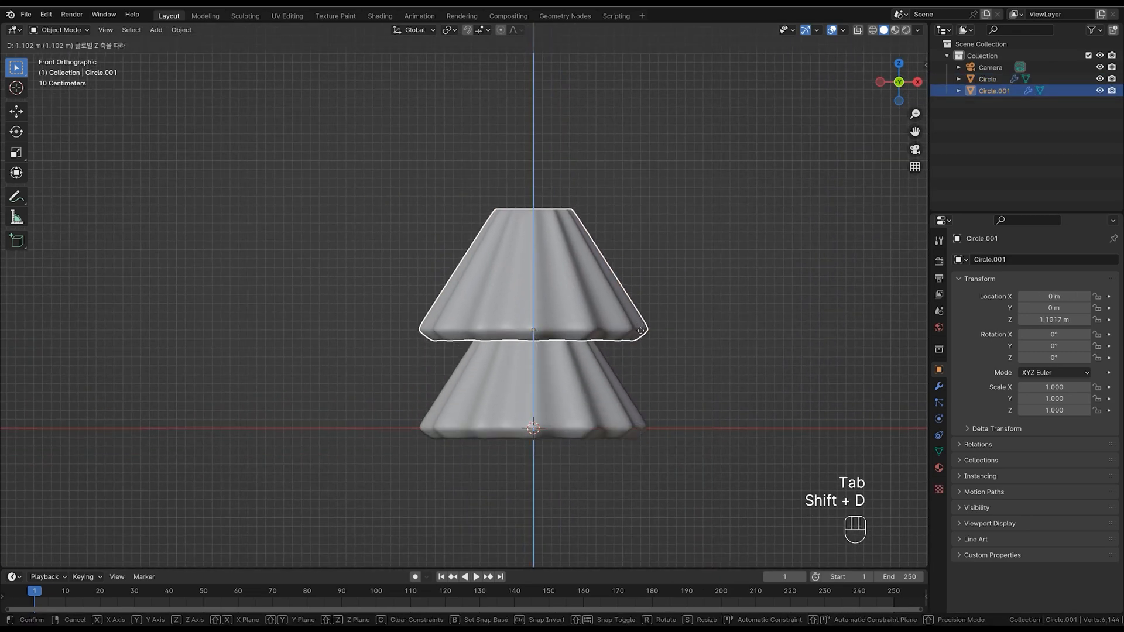
{"action": "left_click", "coordinate": [637, 387]}
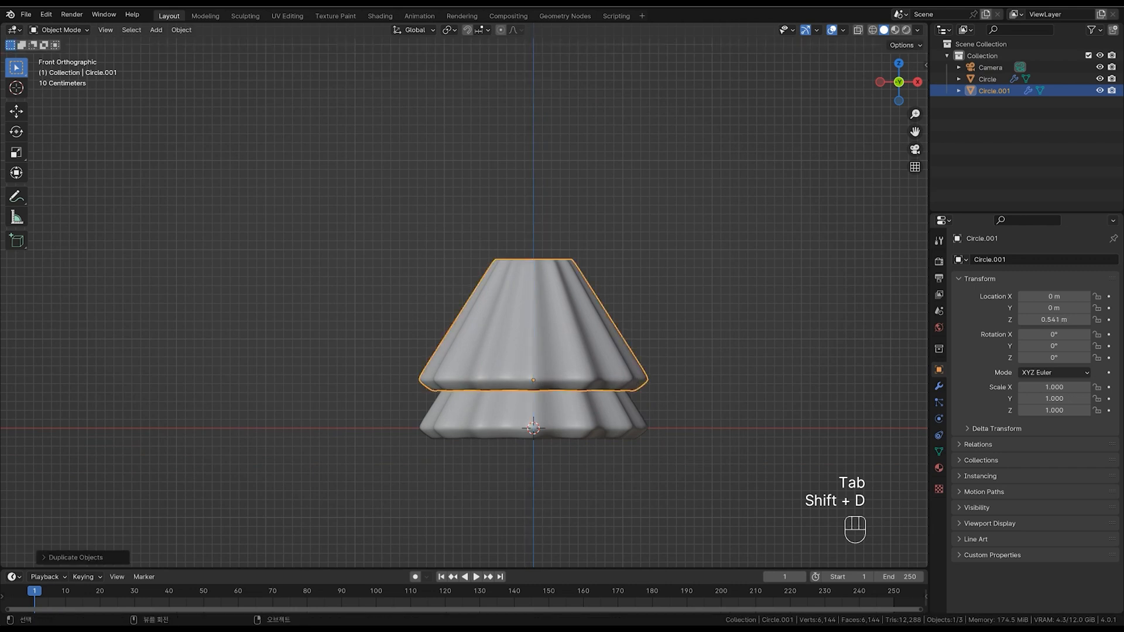
{"action": "key", "text": "s"}
{"action": "left_click", "coordinate": [641, 353]}
{"action": "middle_click_drag", "start_coordinate": [635, 353], "coordinate": [649, 376], "text": "shift"}
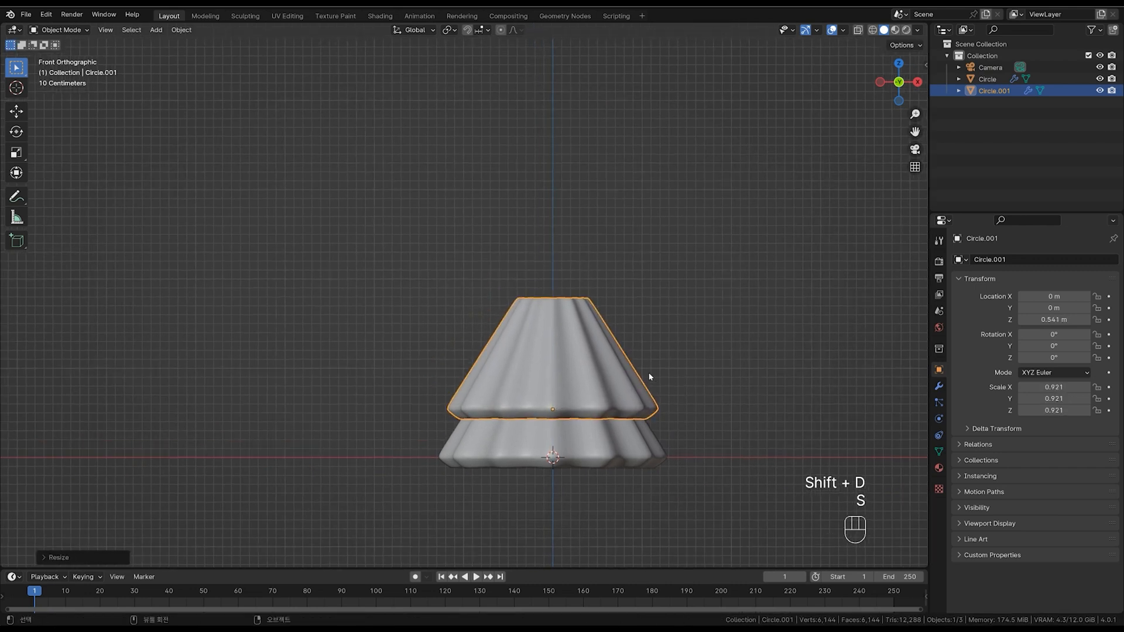
Duplicate the second tier, raise the copy to about Z 1.15 m and scale it down to about 0.78.
{"action": "key", "text": "shift+d"}
{"action": "left_click", "coordinate": [644, 335]}
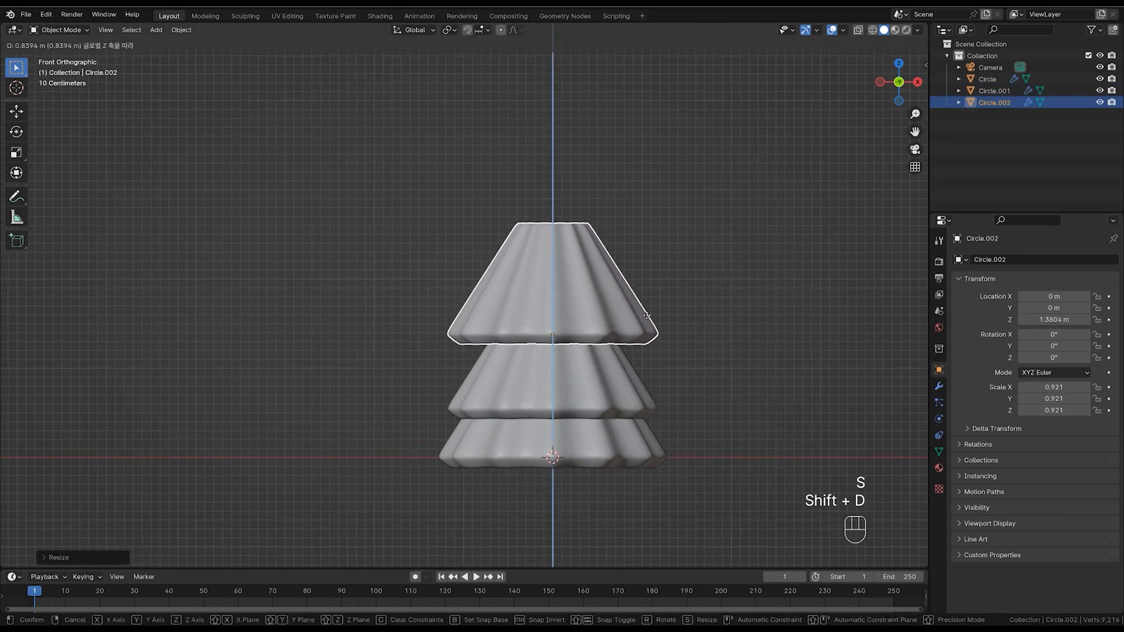
{"action": "key", "text": "s"}
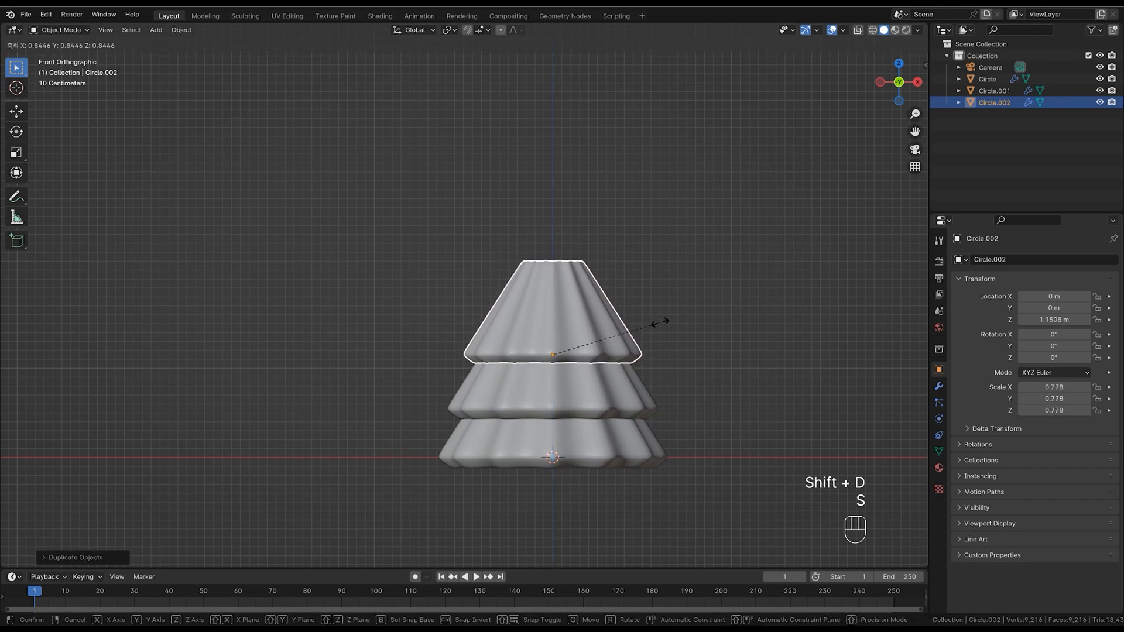
{"action": "left_click", "coordinate": [656, 320]}
Duplicate the third tier upward as a top tier, scale it down to about 0.59 and adjust its height along Z.
{"action": "key", "text": "shift+d"}
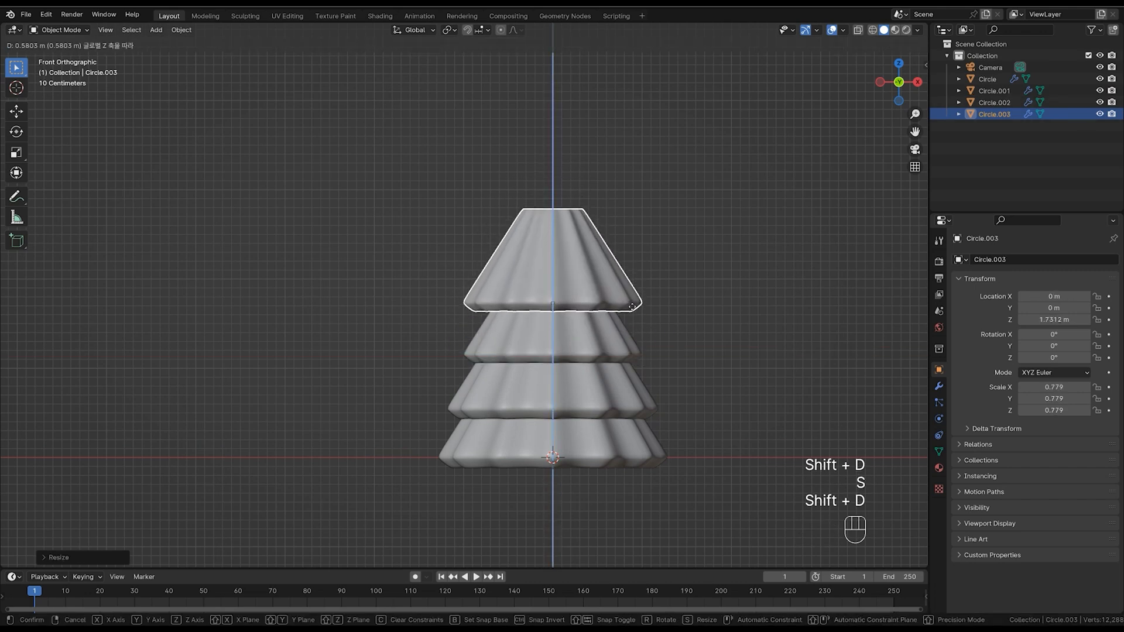
{"action": "left_click", "coordinate": [685, 306]}
{"action": "key", "text": "s"}
{"action": "left_click", "coordinate": [650, 293]}
{"action": "key", "text": "g"}
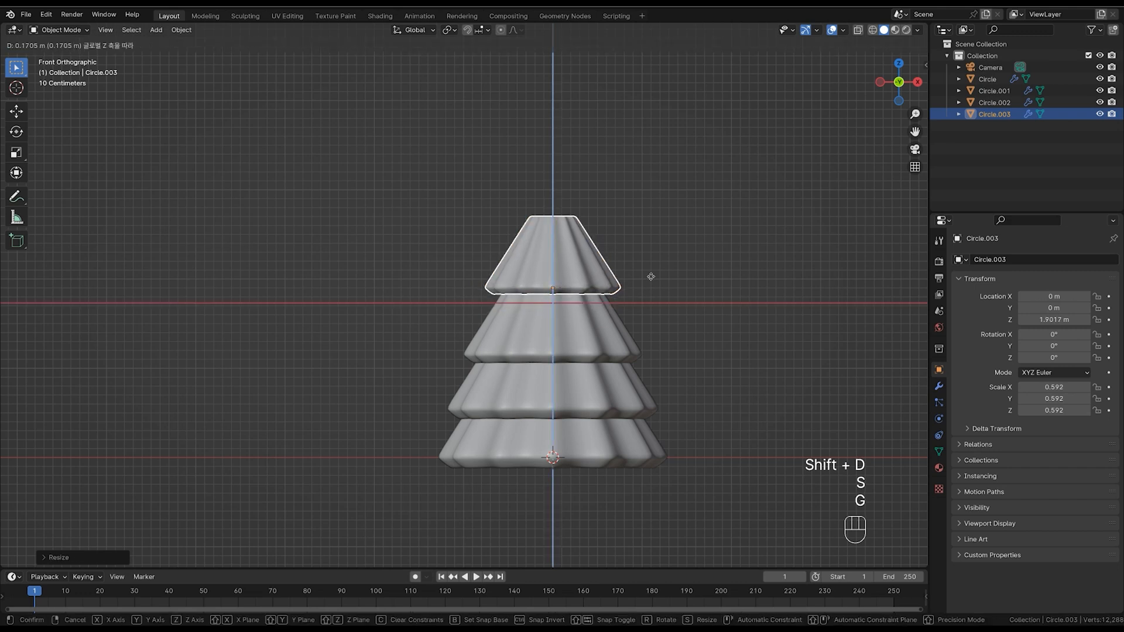
{"action": "left_click", "coordinate": [646, 281]}
Select the second and third tiers together and raise them about 0.28 m along Z.
{"action": "left_click", "coordinate": [627, 375]}
{"action": "left_click", "coordinate": [627, 356], "text": "shift"}
{"action": "key", "text": "g"}
{"action": "middle_click", "coordinate": [629, 372]}
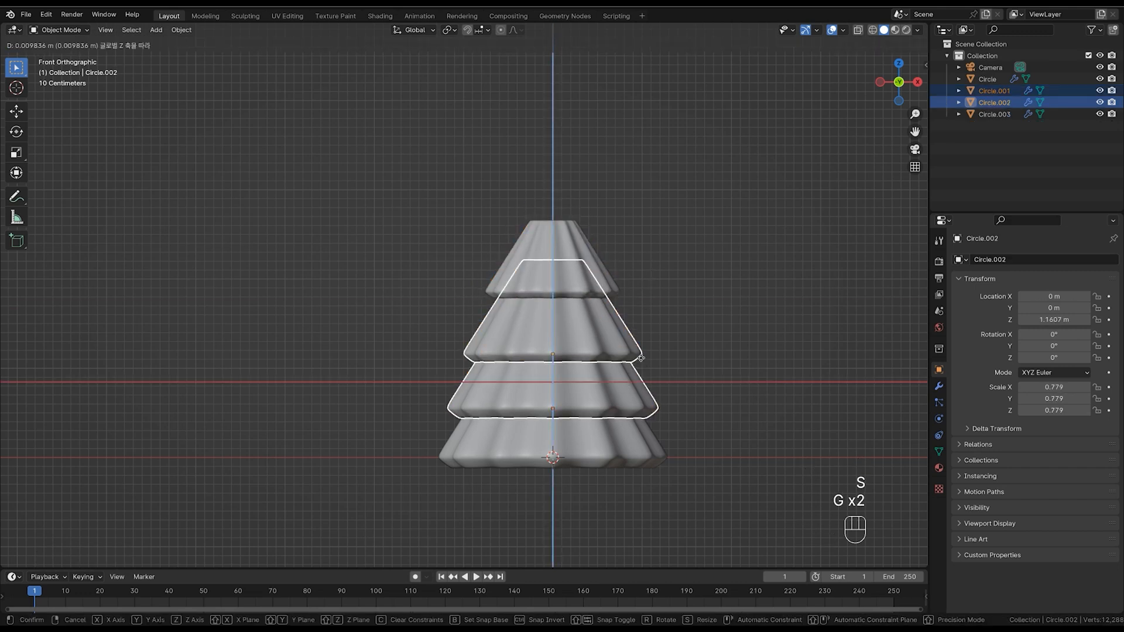
{"action": "left_click", "coordinate": [629, 362]}
{"action": "key", "text": "g"}
{"action": "middle_click", "coordinate": [630, 353]}
{"action": "left_click", "coordinate": [630, 348]}
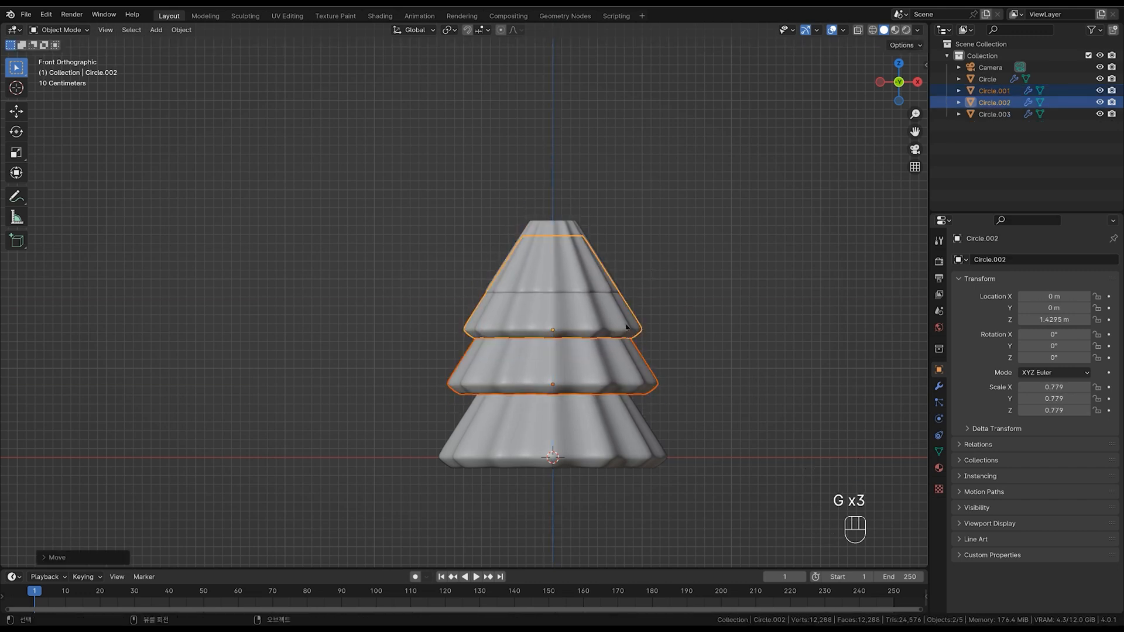
Raise the third tier to about Z 1.67 m and the top tier to about Z 2.60 m.
{"action": "left_click", "coordinate": [632, 334]}
{"action": "key", "text": "g"}
{"action": "middle_click_drag", "start_coordinate": [636, 315], "coordinate": [636, 298]}
{"action": "left_click", "coordinate": [635, 295]}
{"action": "key", "text": "alt+z"}
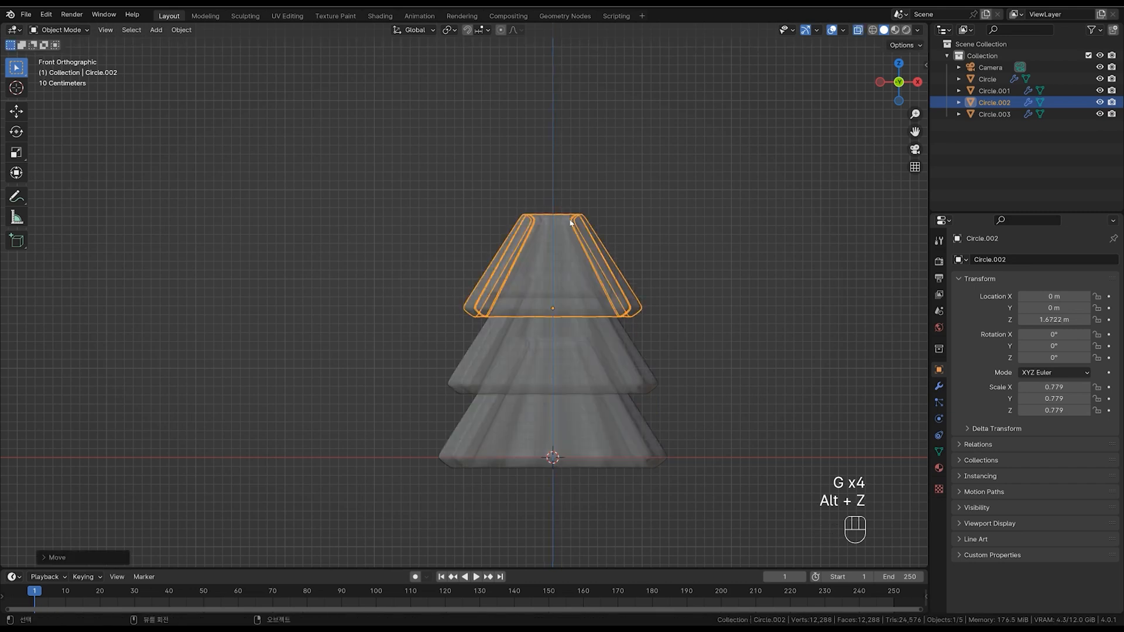
{"action": "left_click", "coordinate": [567, 243]}
{"action": "key", "text": "alt+z"}
{"action": "key", "text": "g"}
{"action": "middle_click_drag", "start_coordinate": [577, 255], "coordinate": [575, 194]}
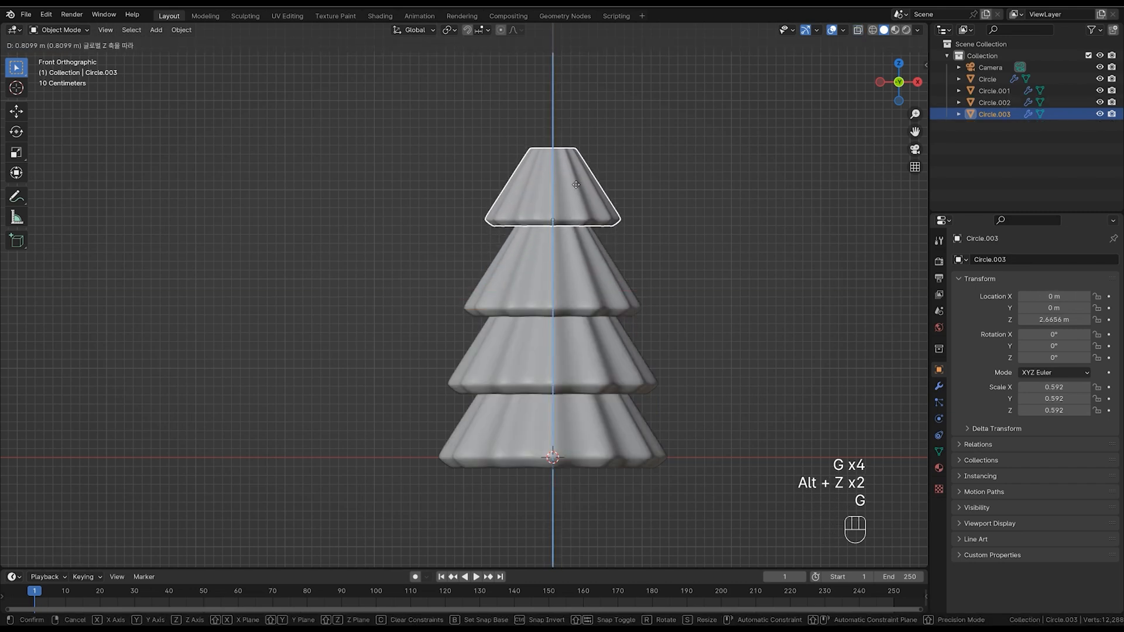
{"action": "left_click", "coordinate": [575, 194]}
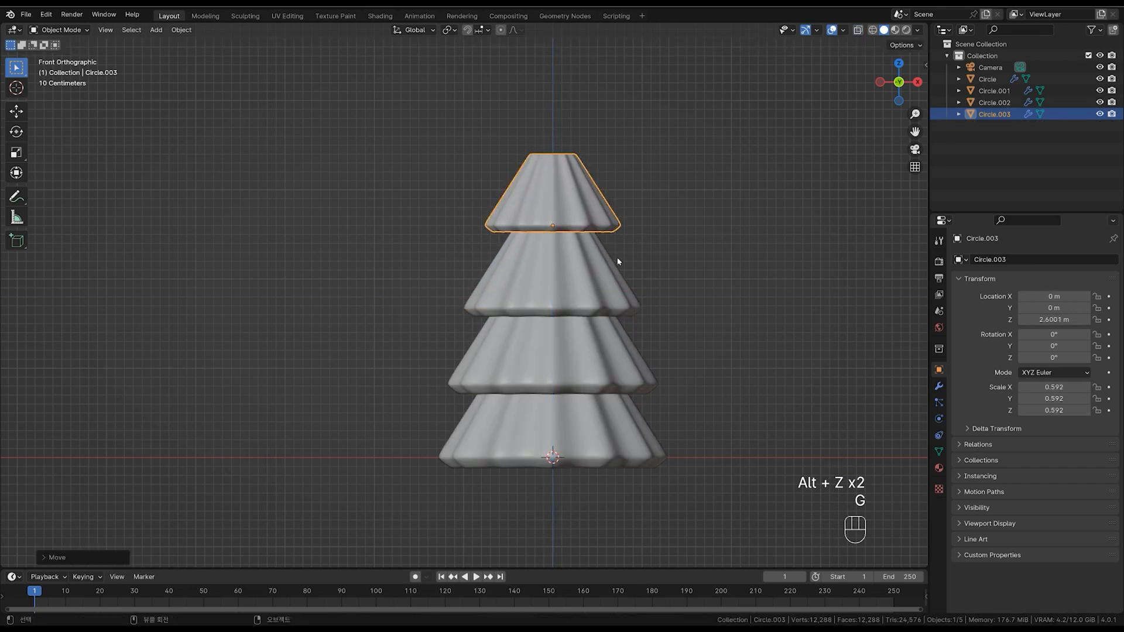
Scale the second tier to about 0.85 and the third tier to about 0.66, and lower the third tier slightly.
{"action": "left_click", "coordinate": [610, 294]}
{"action": "left_click", "coordinate": [612, 351]}
{"action": "key", "text": "s"}
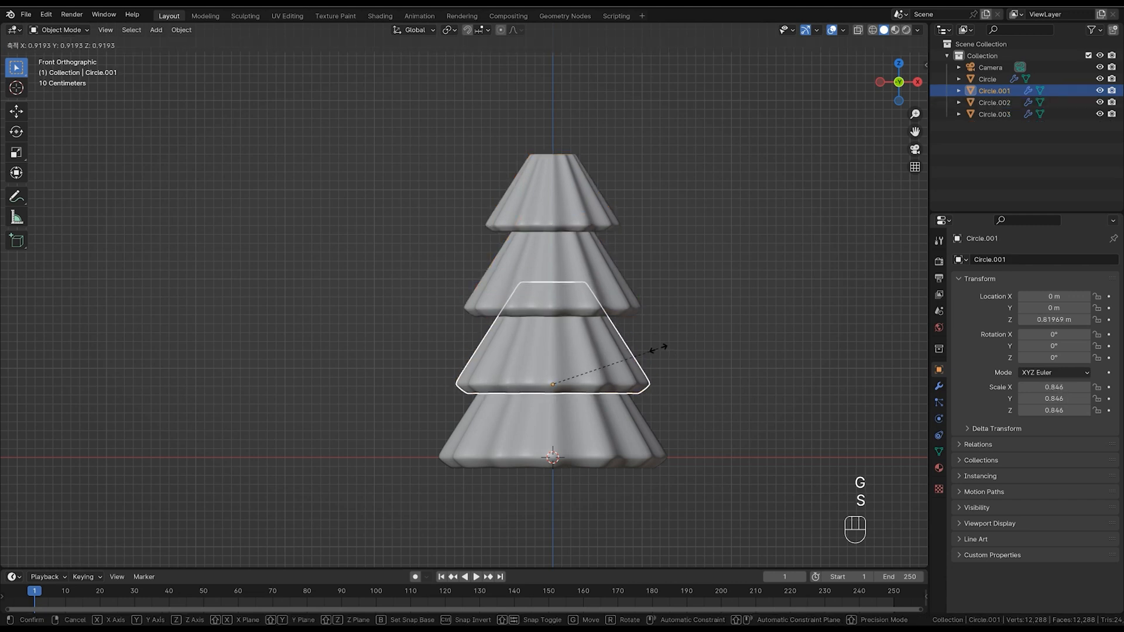
{"action": "left_click", "coordinate": [658, 353]}
{"action": "left_click", "coordinate": [637, 311]}
{"action": "key", "text": "s"}
{"action": "left_click", "coordinate": [632, 309]}
{"action": "key", "text": "g"}
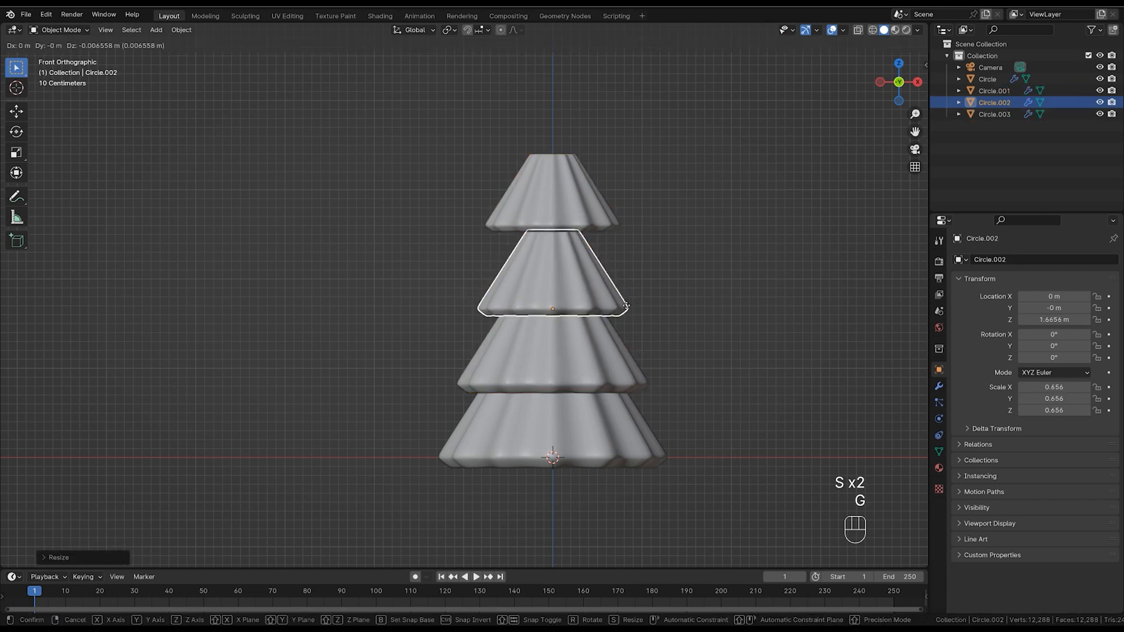
{"action": "left_click", "coordinate": [626, 313]}
Scale the top tier down to about 0.48 and lower it to about Z 2.30 m.
{"action": "left_click", "coordinate": [612, 219]}
{"action": "key", "text": "g"}
{"action": "left_click", "coordinate": [625, 249]}
{"action": "key", "text": "s"}
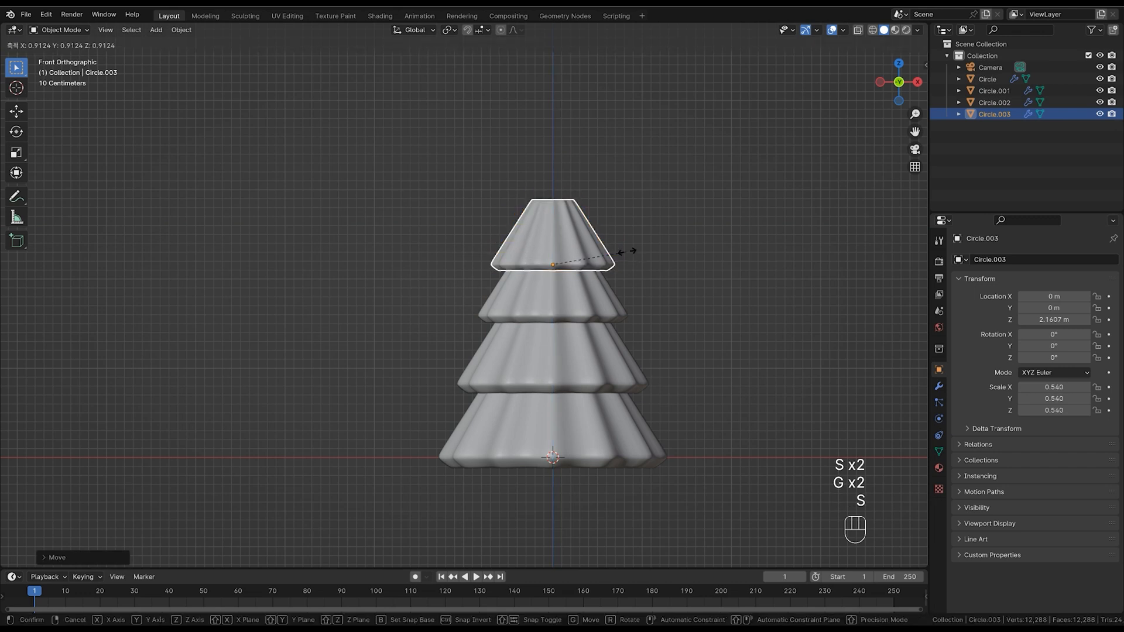
{"action": "left_click", "coordinate": [619, 257]}
{"action": "key", "text": "g"}
{"action": "middle_click", "coordinate": [618, 249]}
{"action": "left_click", "coordinate": [617, 242]}
Select the upper vertices of the top tier in Edit Mode and scale them inward almost to a point.
{"action": "middle_click_drag", "start_coordinate": [617, 243], "coordinate": [619, 303], "text": "shift"}
{"action": "middle_click_drag", "start_coordinate": [619, 302], "coordinate": [665, 216], "text": "ctrl"}
{"action": "key", "text": "Tab"}
{"action": "key", "text": "alt+z"}
{"action": "key", "text": "1"}
{"action": "left_click_drag", "start_coordinate": [541, 209], "coordinate": [722, 283]}
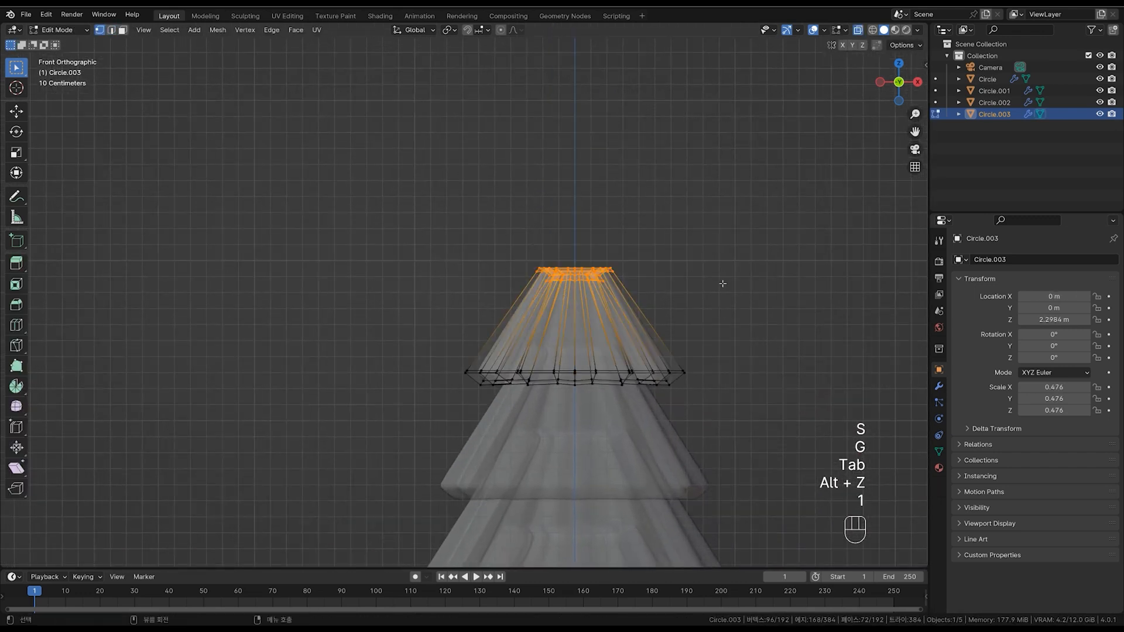
{"action": "key", "text": "s"}
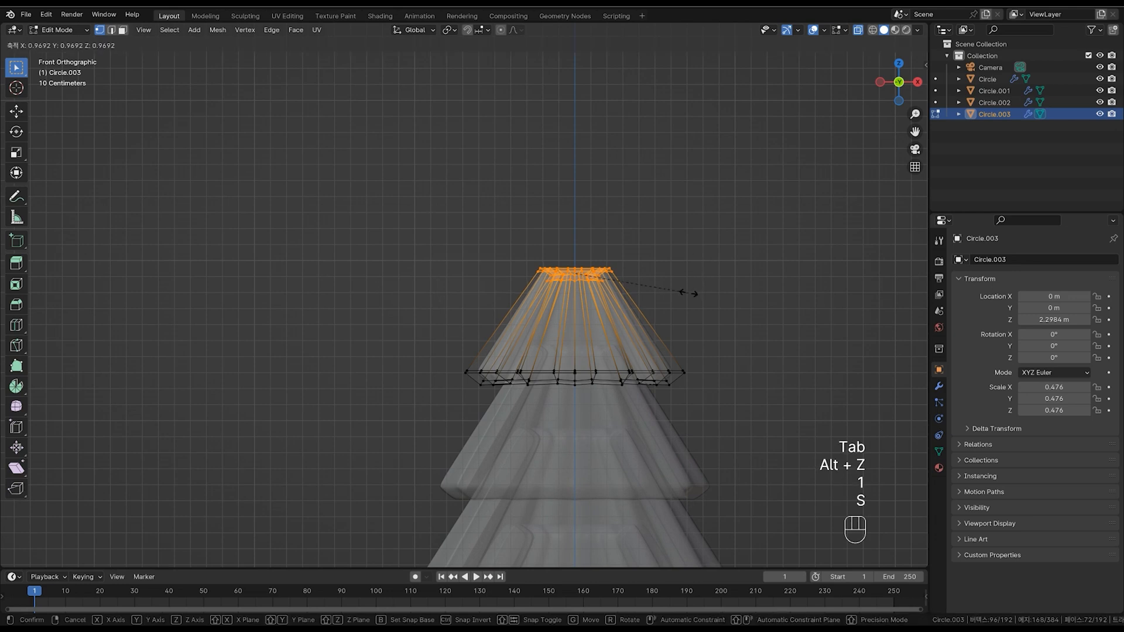
{"action": "left_click", "coordinate": [608, 300]}
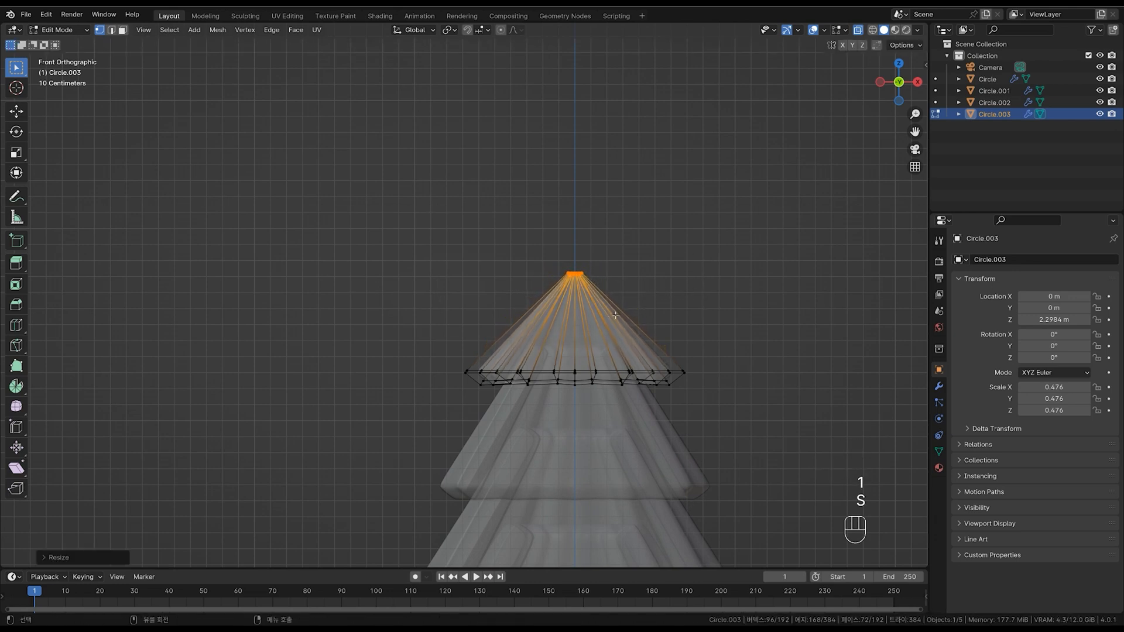
Raise the tip vertices about 0.18 m along Z, return to Object Mode, deselect everything and turn off X-ray.
{"action": "key", "text": "g"}
{"action": "left_click", "coordinate": [635, 289]}
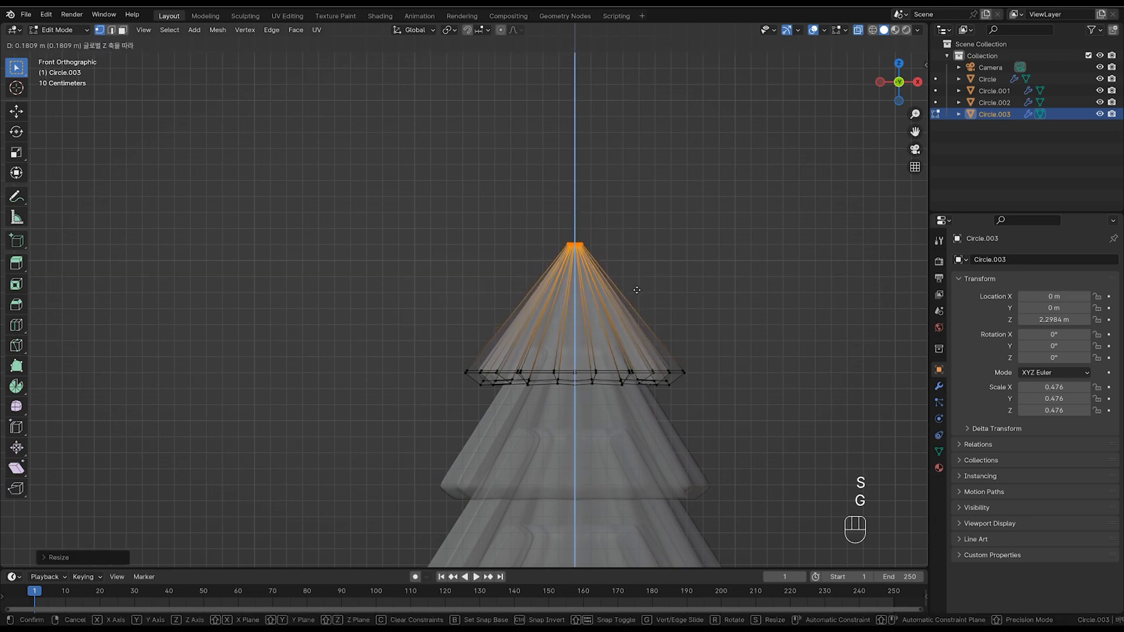
{"action": "key", "text": "Tab"}
{"action": "left_click", "coordinate": [654, 258]}
{"action": "key", "text": "alt+z"}
{"action": "middle_click_drag", "start_coordinate": [657, 246], "coordinate": [627, 301], "text": "ctrl"}
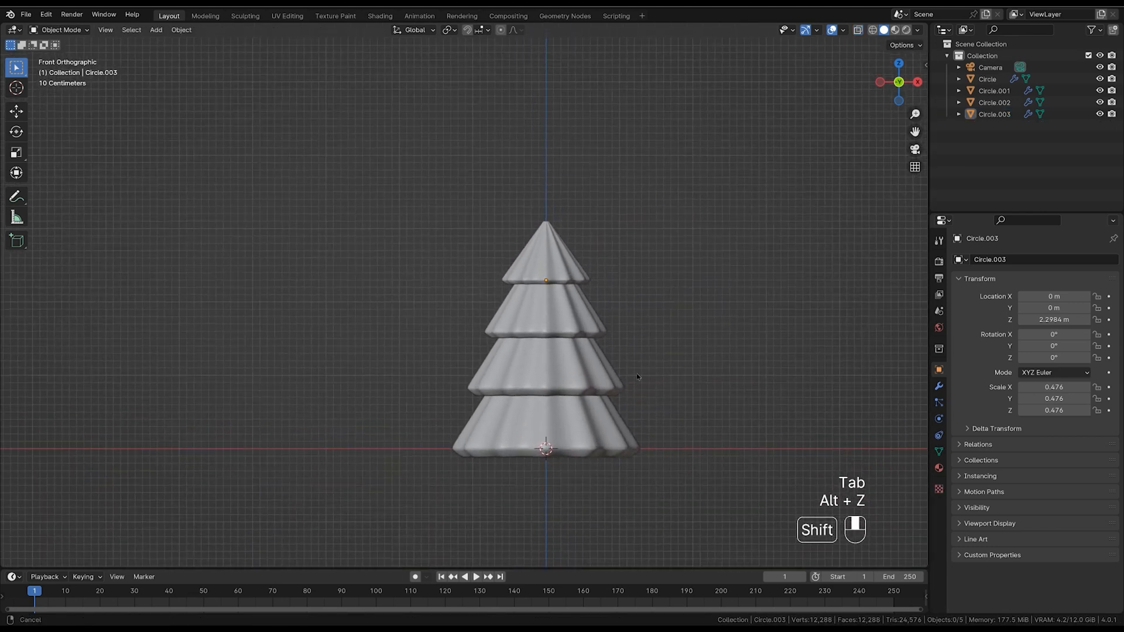
Add a cylinder for the trunk, scale it down and move it just below the bottom tier.
{"action": "middle_click_drag", "start_coordinate": [637, 374], "coordinate": [642, 270], "text": "shift"}
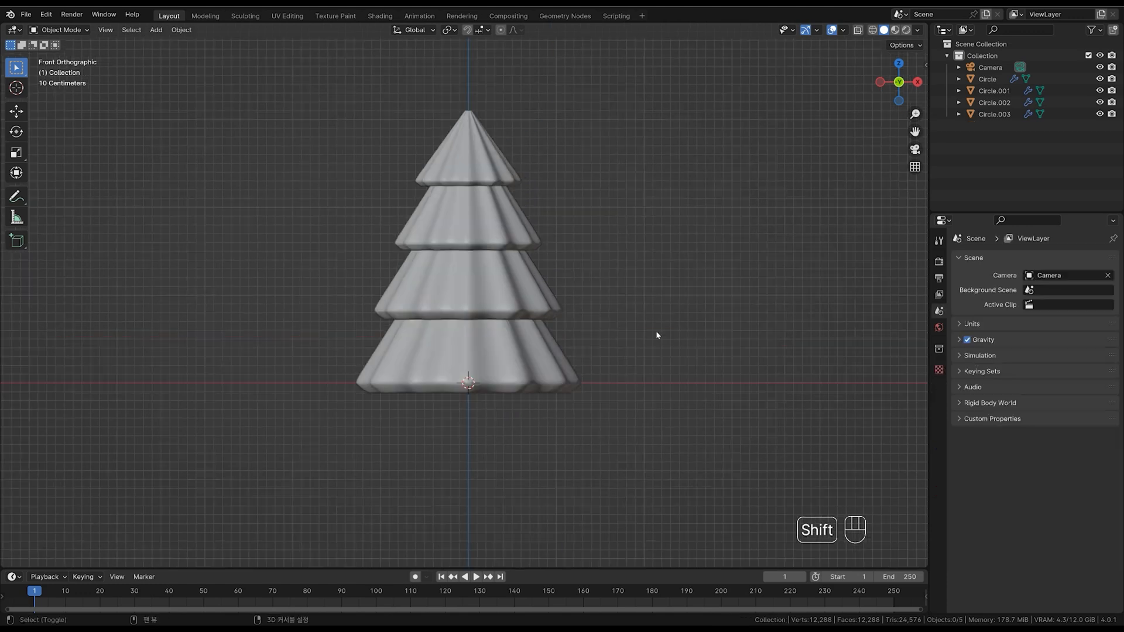
{"action": "key", "text": "shift+a"}
{"action": "mouse_move", "coordinate": [656, 336]}
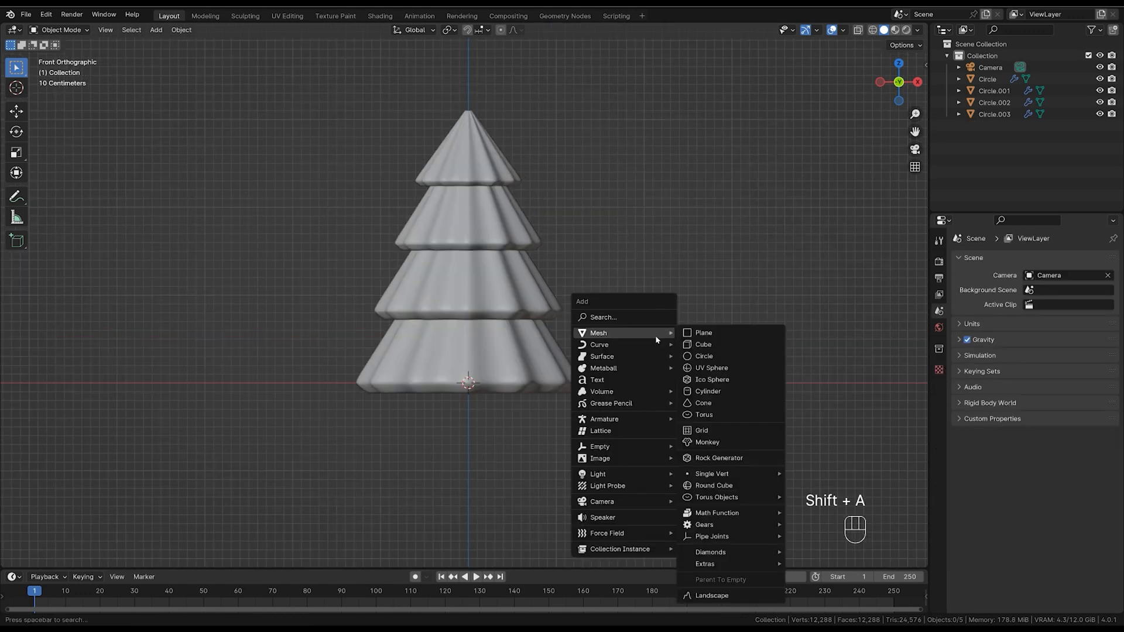
{"action": "left_click", "coordinate": [739, 392]}
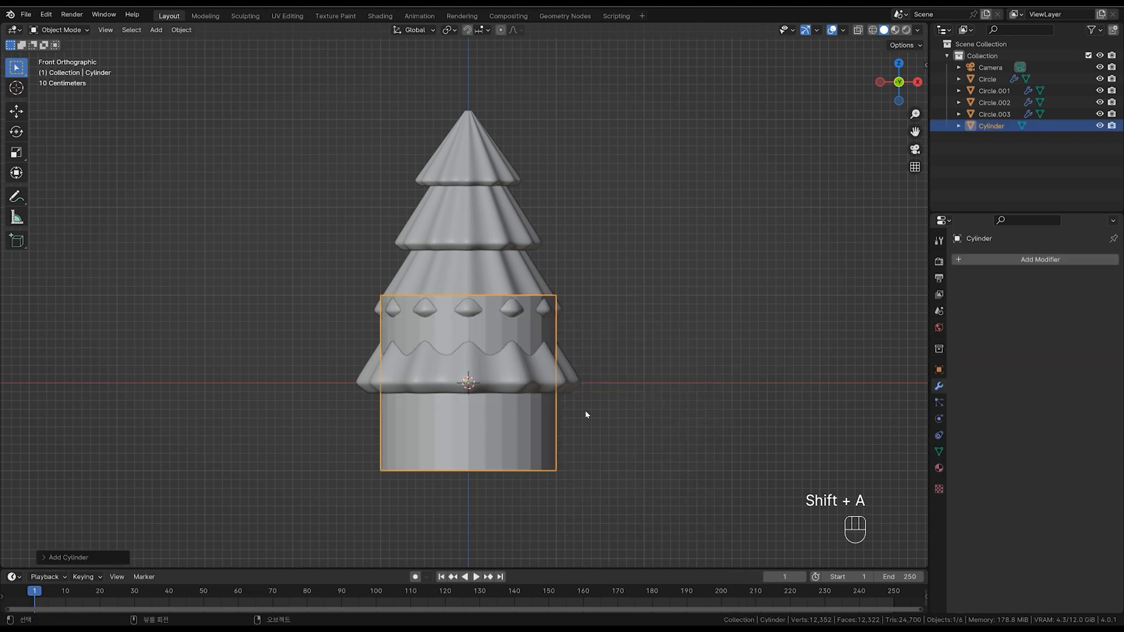
{"action": "key", "text": "s"}
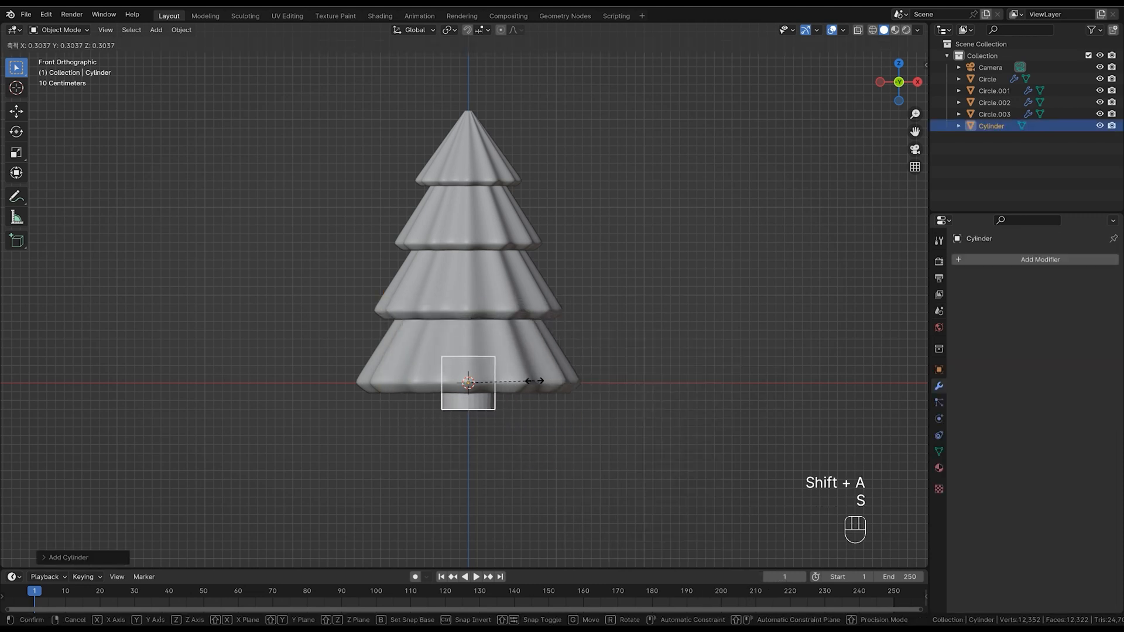
{"action": "left_click", "coordinate": [528, 403]}
{"action": "key", "text": "g"}
{"action": "left_click", "coordinate": [526, 431]}
Raise the cylinder's top vertices along Z up into the top tier and scale them to about 0.29 for a tapered trunk.
{"action": "key", "text": "Tab"}
{"action": "key", "text": "alt+z"}
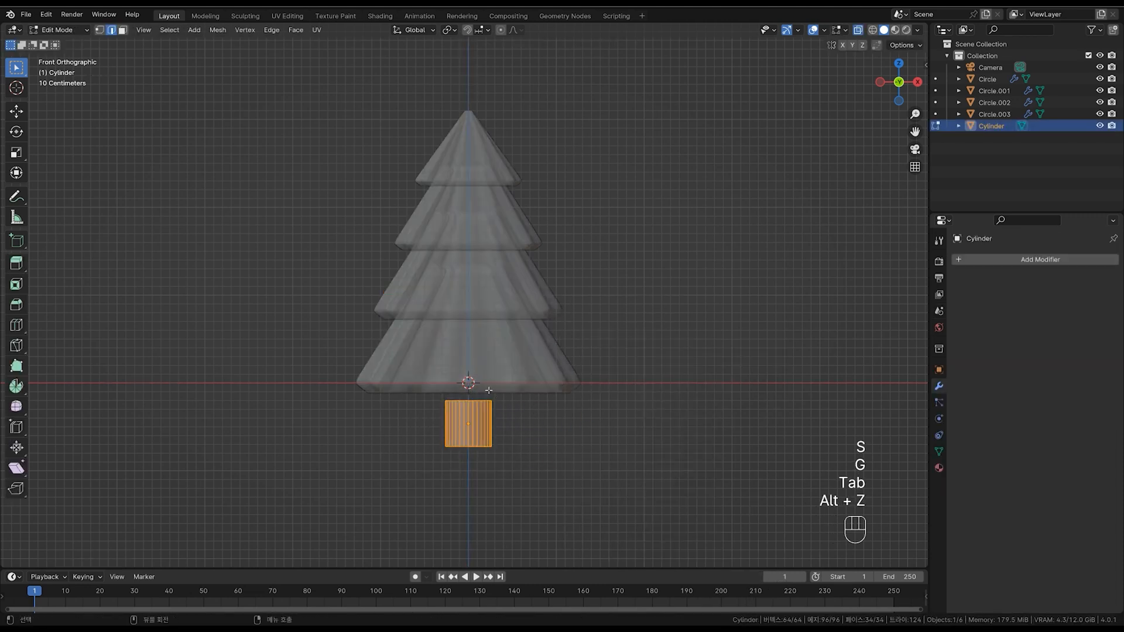
{"action": "key", "text": "1"}
{"action": "left_click_drag", "start_coordinate": [400, 356], "coordinate": [559, 418]}
{"action": "key", "text": "g"}
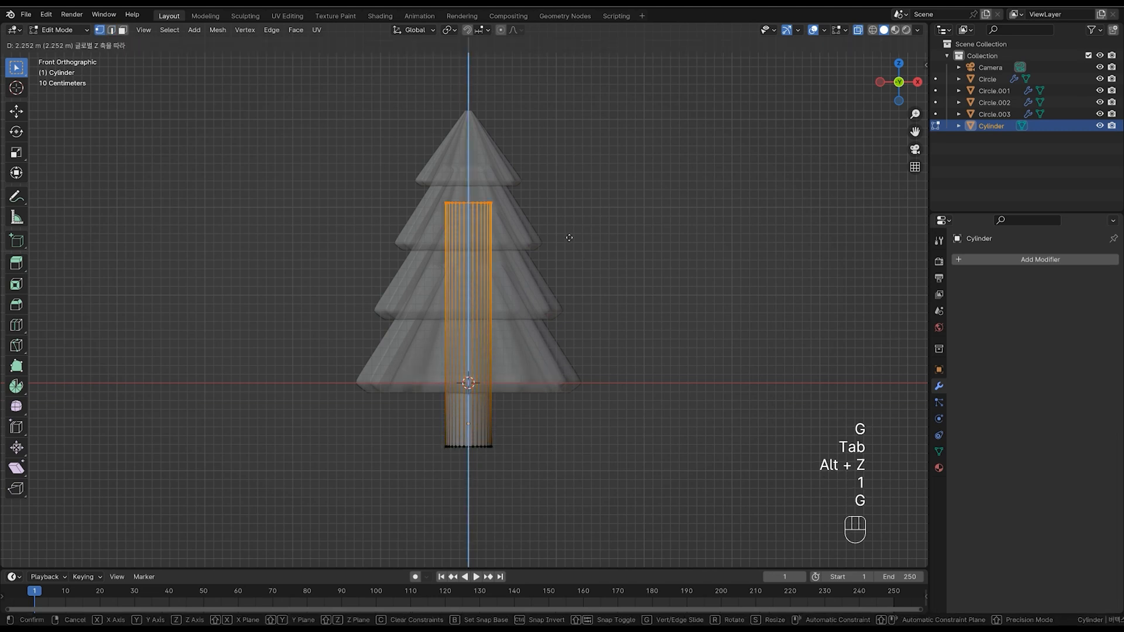
{"action": "left_click", "coordinate": [575, 206]}
{"action": "key", "text": "s"}
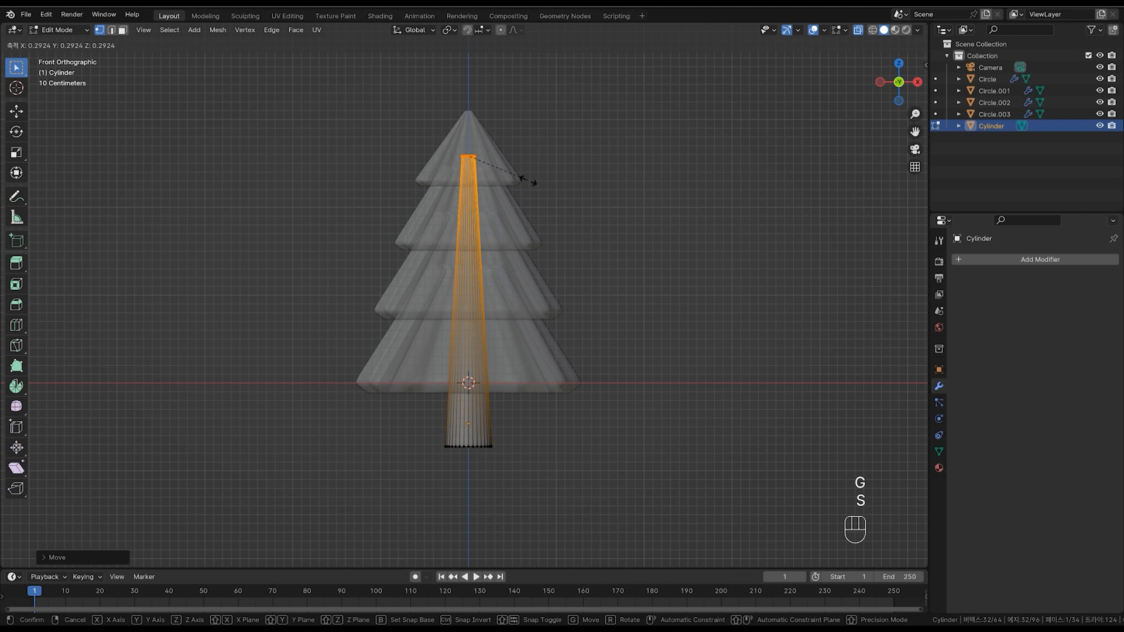
{"action": "left_click", "coordinate": [527, 180]}
Add a horizontal loop cut around the trunk and slide it down to just below the bottom tier.
{"action": "middle_click_drag", "start_coordinate": [515, 414], "coordinate": [570, 349], "text": "shift"}
{"action": "middle_click_drag", "start_coordinate": [570, 349], "coordinate": [570, 280], "text": "ctrl"}
{"action": "middle_click_drag", "start_coordinate": [627, 380], "coordinate": [589, 339], "text": "shift"}
{"action": "middle_click_drag", "start_coordinate": [589, 338], "coordinate": [589, 300], "text": "ctrl"}
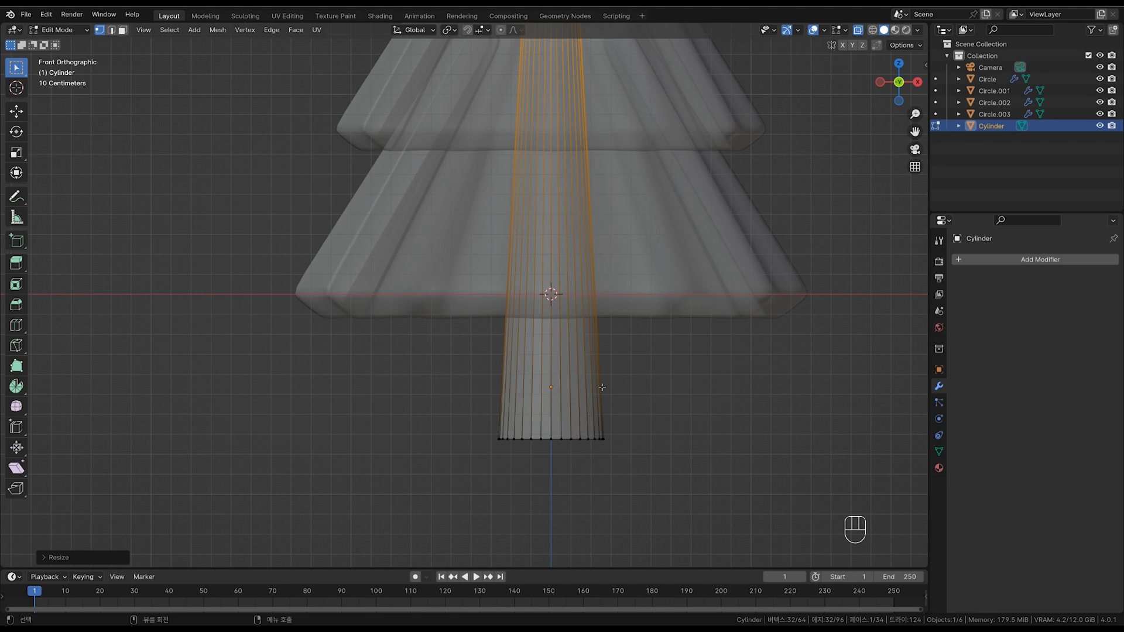
{"action": "key", "text": "ctrl+r"}
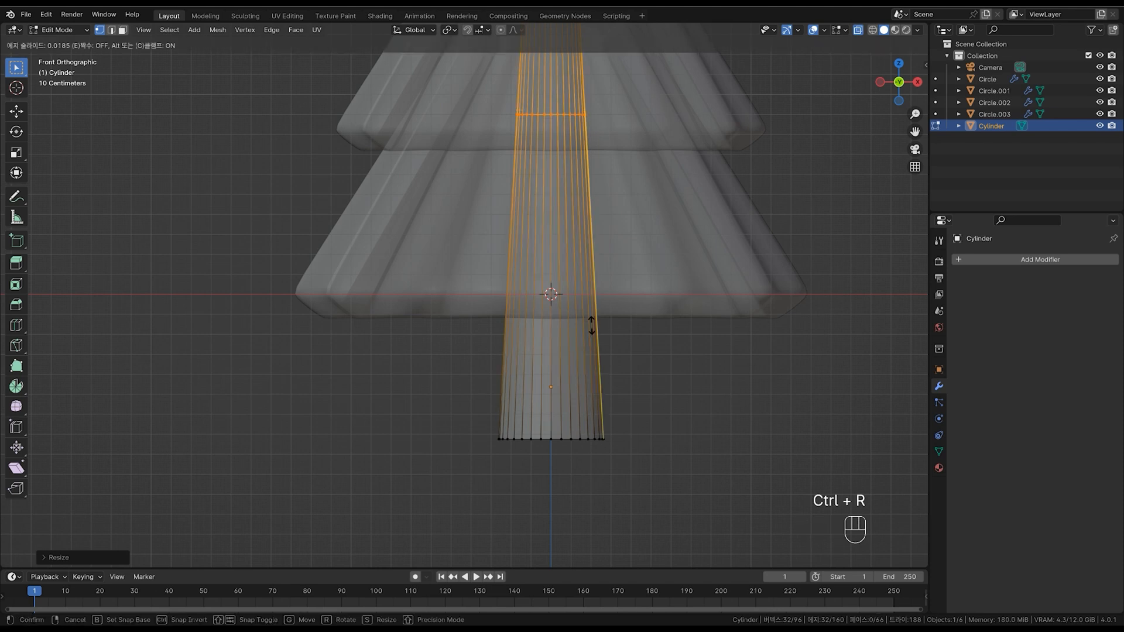
{"action": "left_click", "coordinate": [592, 326]}
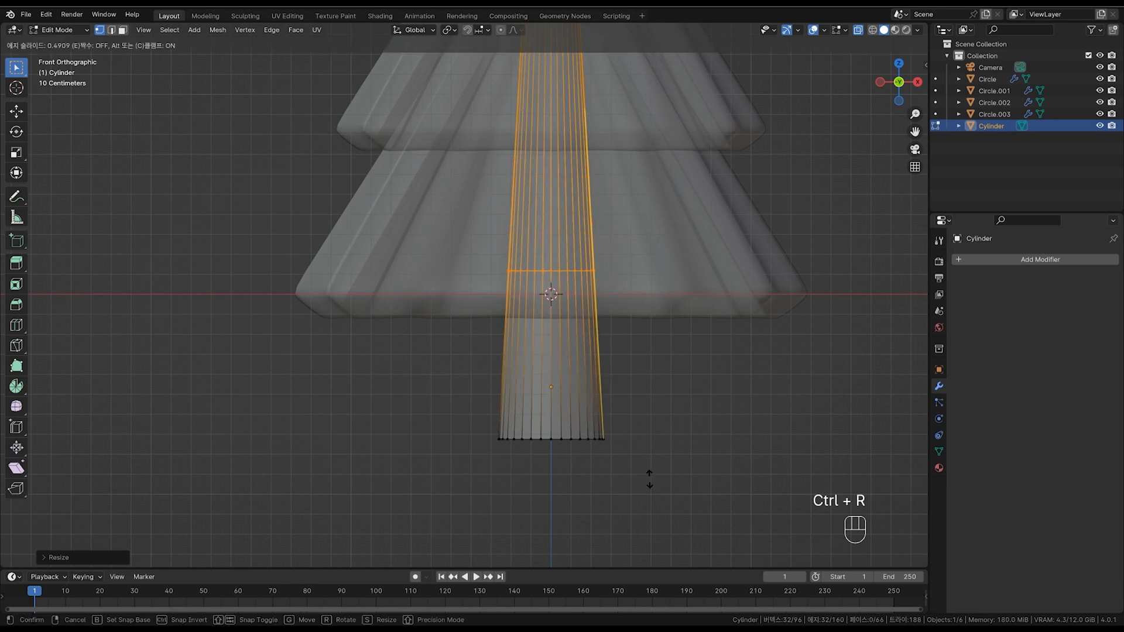
{"action": "left_click", "coordinate": [689, 557]}
Select seven pairs of adjacent faces around the trunk's lower section and extrude them outward along their normals to form roots.
{"action": "key", "text": "3"}
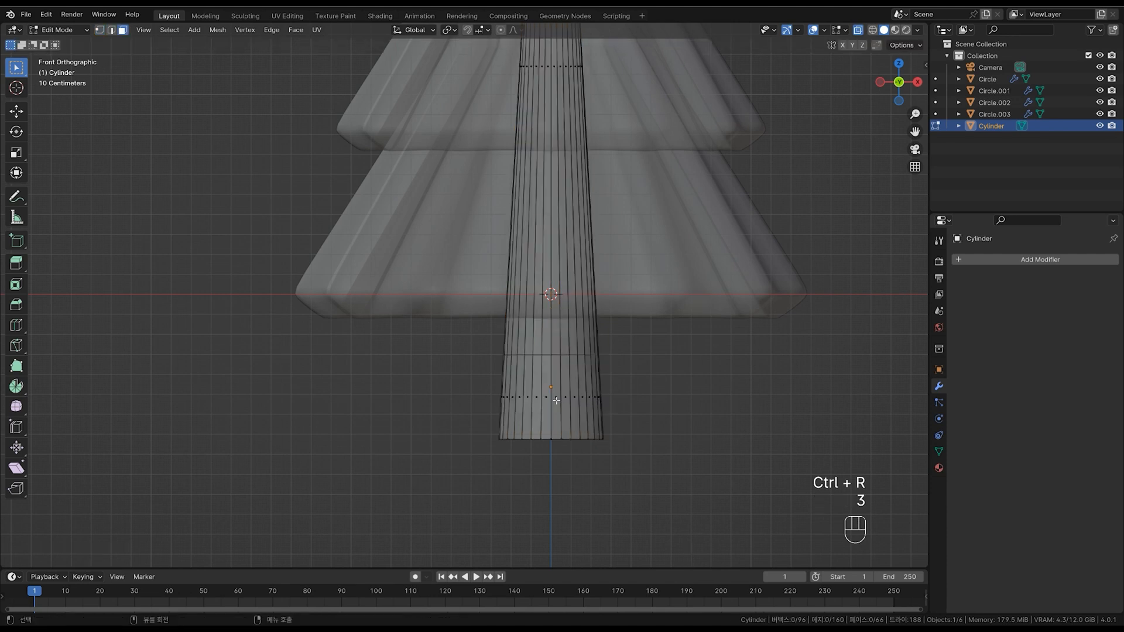
{"action": "left_click", "coordinate": [557, 400]}
{"action": "left_click", "coordinate": [563, 400], "text": "shift"}
{"action": "middle_click_drag", "start_coordinate": [563, 401], "coordinate": [502, 342]}
{"action": "left_click", "coordinate": [511, 439], "text": "shift"}
{"action": "left_click", "coordinate": [520, 439], "text": "shift"}
{"action": "left_click", "coordinate": [502, 443], "text": "shift"}
{"action": "left_click", "coordinate": [511, 443], "text": "shift"}
{"action": "left_click", "coordinate": [475, 412], "text": "shift"}
{"action": "left_click", "coordinate": [486, 412], "text": "shift"}
{"action": "middle_click_drag", "start_coordinate": [502, 382], "coordinate": [445, 386]}
{"action": "left_click", "coordinate": [456, 387], "text": "shift"}
{"action": "left_click", "coordinate": [466, 385], "text": "shift"}
{"action": "mouse_move", "coordinate": [548, 404]}
{"action": "middle_mouse_down"}
{"action": "mouse_move", "coordinate": [521, 399]}
{"action": "mouse_move", "coordinate": [498, 366]}
{"action": "mouse_move", "coordinate": [534, 354]}
{"action": "mouse_move", "coordinate": [559, 374]}
{"action": "middle_mouse_up"}
{"action": "key", "text": "alt+z"}
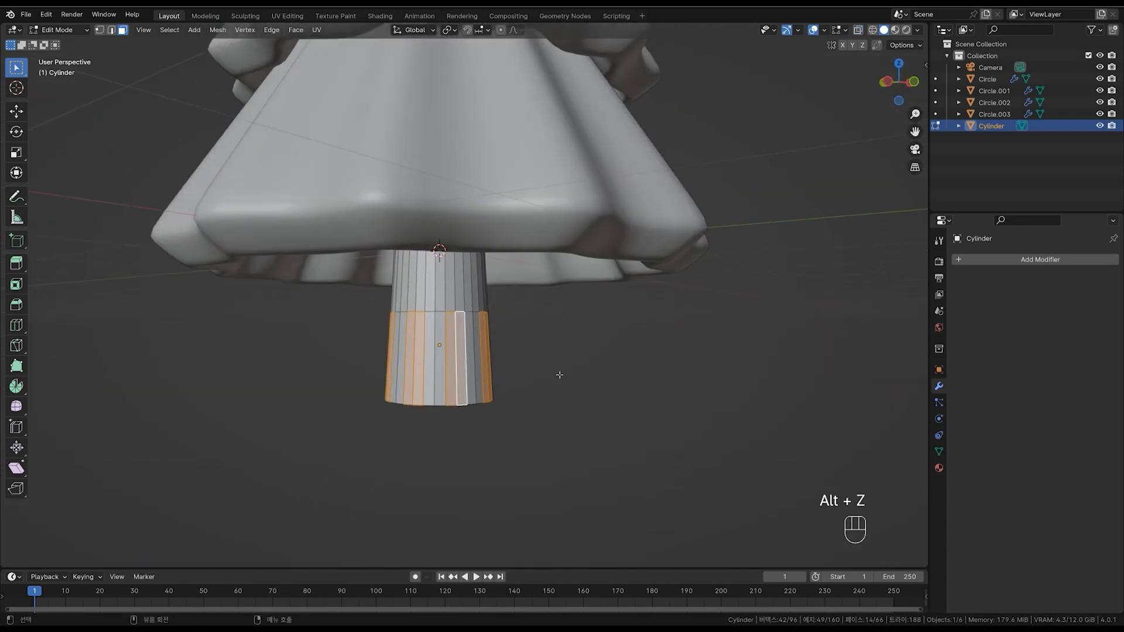
{"action": "key", "text": "alt+e"}
{"action": "left_click", "coordinate": [561, 377]}
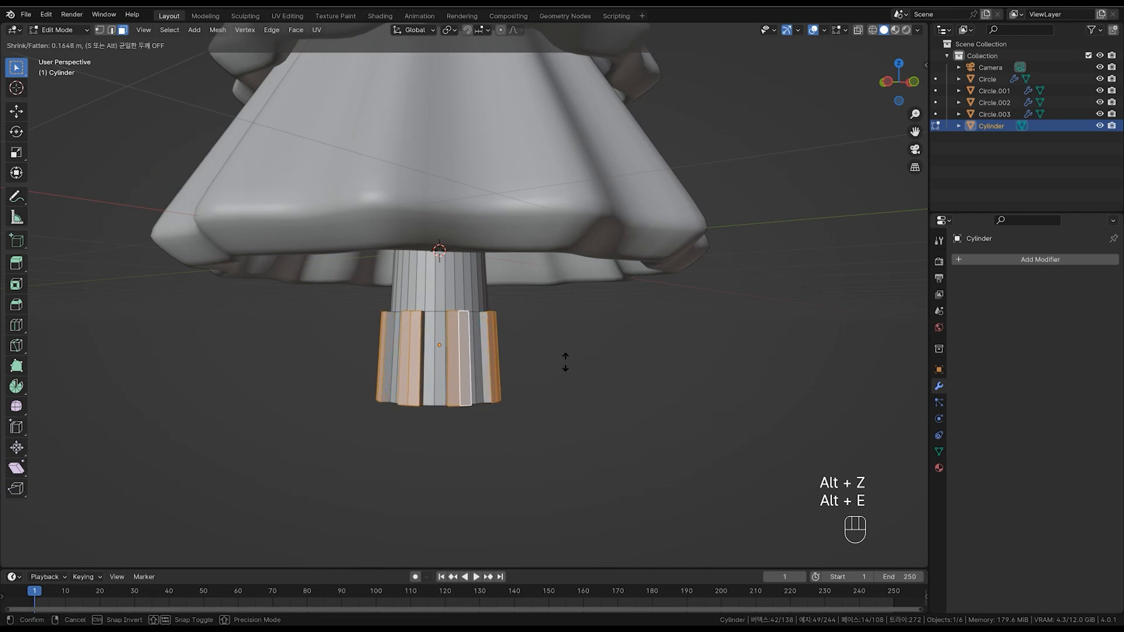
{"action": "left_click", "coordinate": [576, 302]}
{"action": "middle_click_drag", "start_coordinate": [575, 302], "coordinate": [637, 331]}
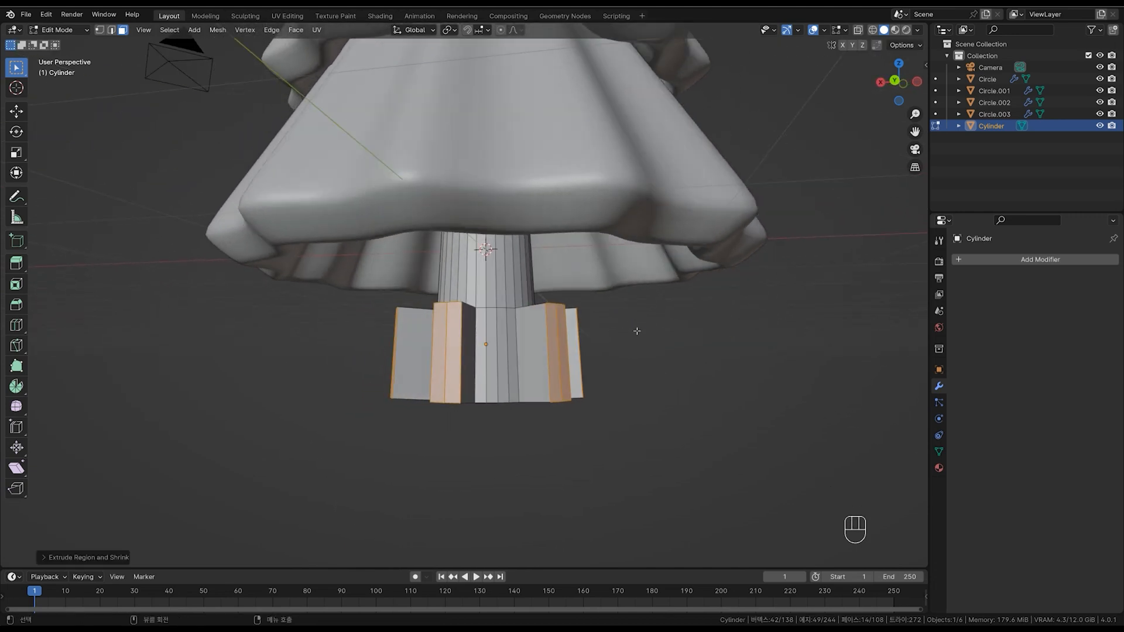
Scale the extruded root faces along Z to about 0.6 and lower them about 0.10 m along Z.
{"action": "key", "text": "s"}
{"action": "key", "text": "z"}
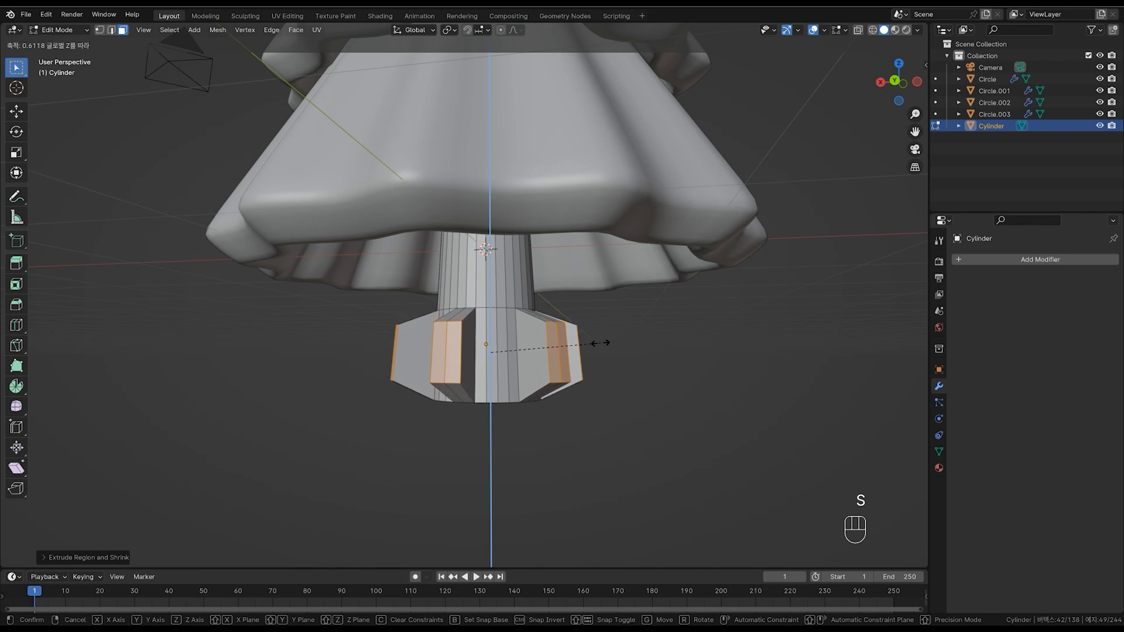
{"action": "left_click", "coordinate": [586, 360]}
{"action": "key", "text": "g"}
{"action": "key", "text": "z"}
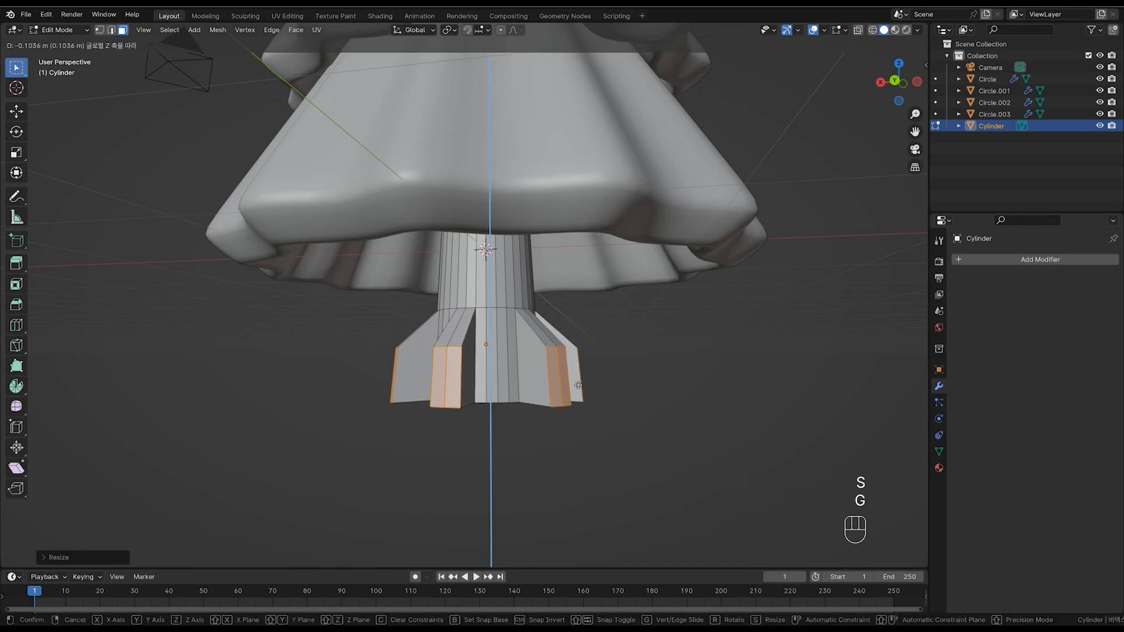
{"action": "left_click", "coordinate": [578, 385]}
{"action": "middle_click_drag", "start_coordinate": [586, 383], "coordinate": [620, 384]}
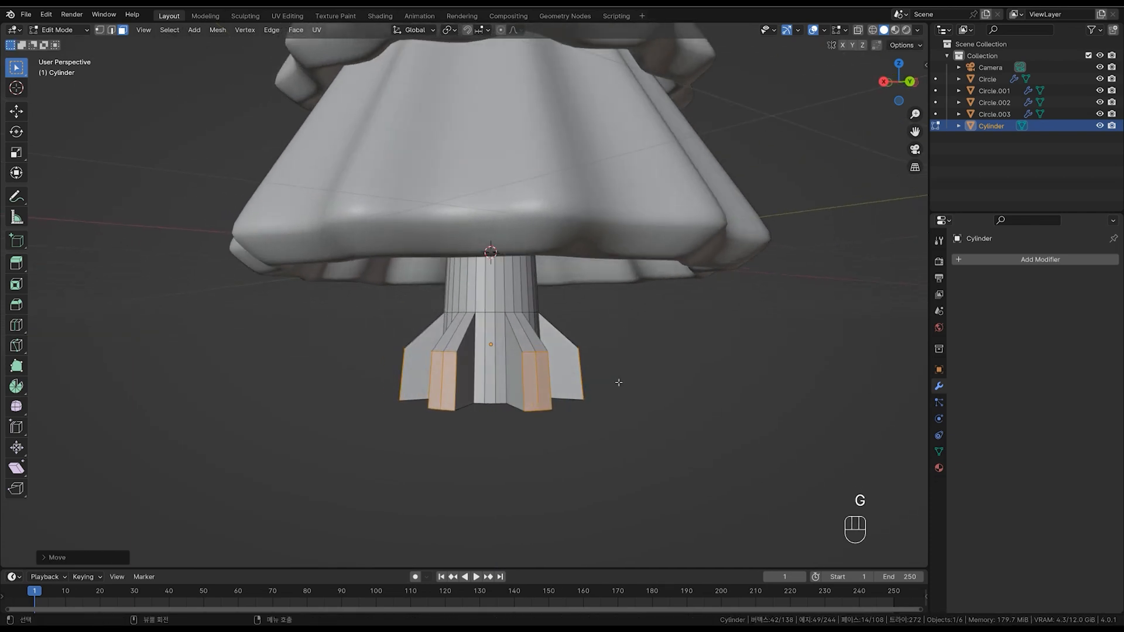
With X-ray on, lower the roots' upper outer vertices about 0.20 m along Z so the roots slope down from the trunk.
{"action": "key", "text": "1"}
{"action": "key", "text": "alt+z"}
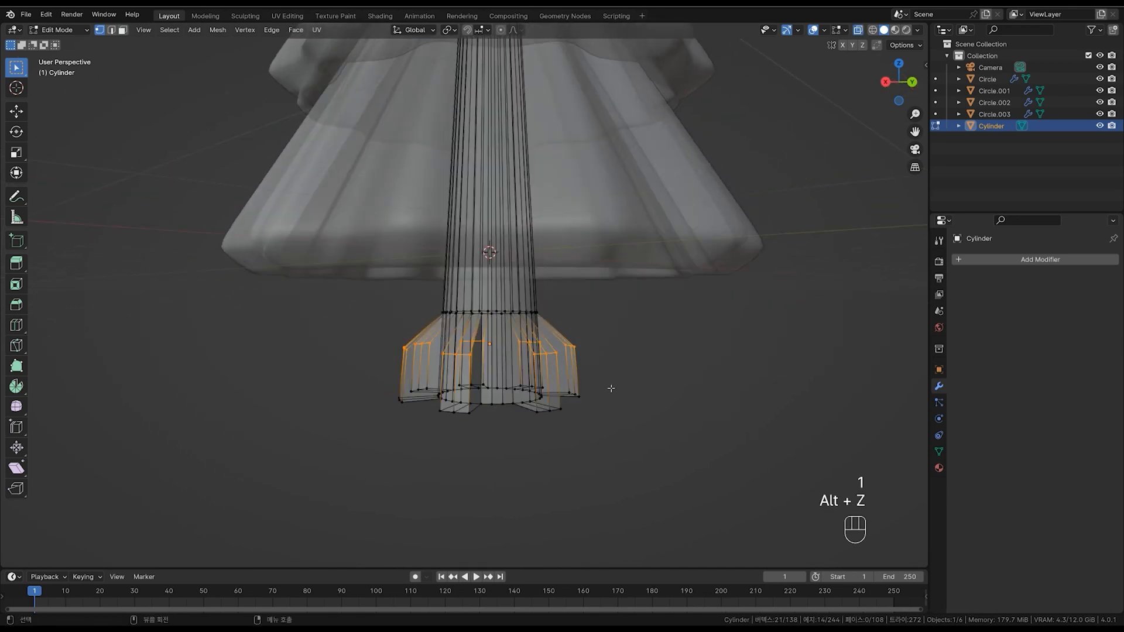
{"action": "key", "text": "g"}
{"action": "key", "text": "z"}
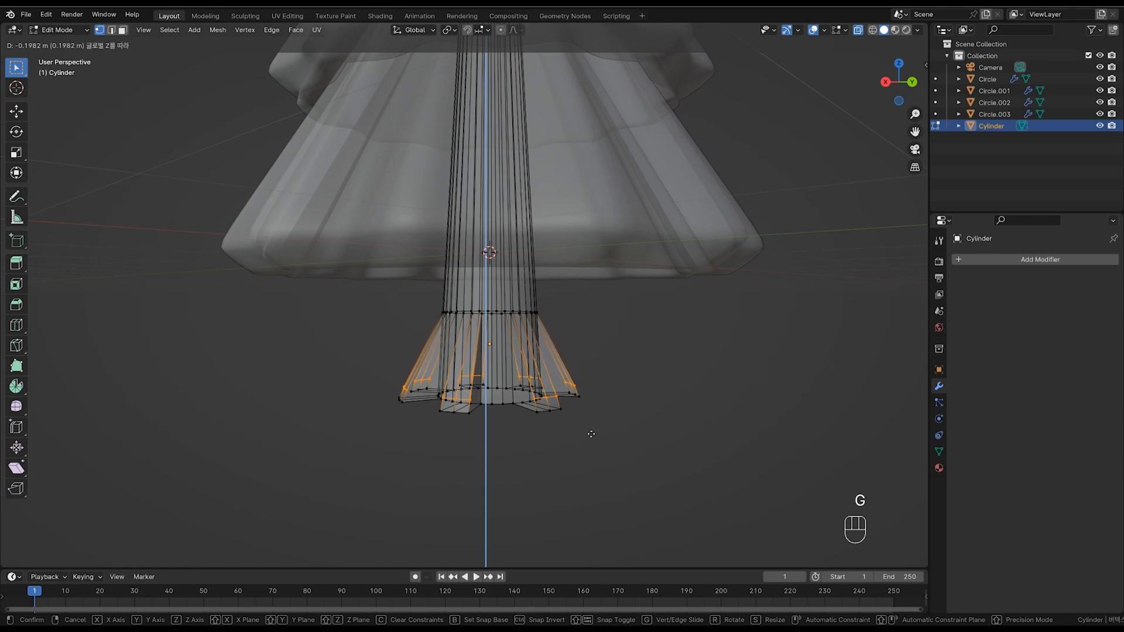
{"action": "left_click", "coordinate": [592, 434]}
{"action": "middle_click_drag", "start_coordinate": [589, 427], "coordinate": [609, 416]}
Add a level 2 Subdivision modifier to the trunk, shade it smooth and turn off X-ray.
{"action": "key", "text": "Tab"}
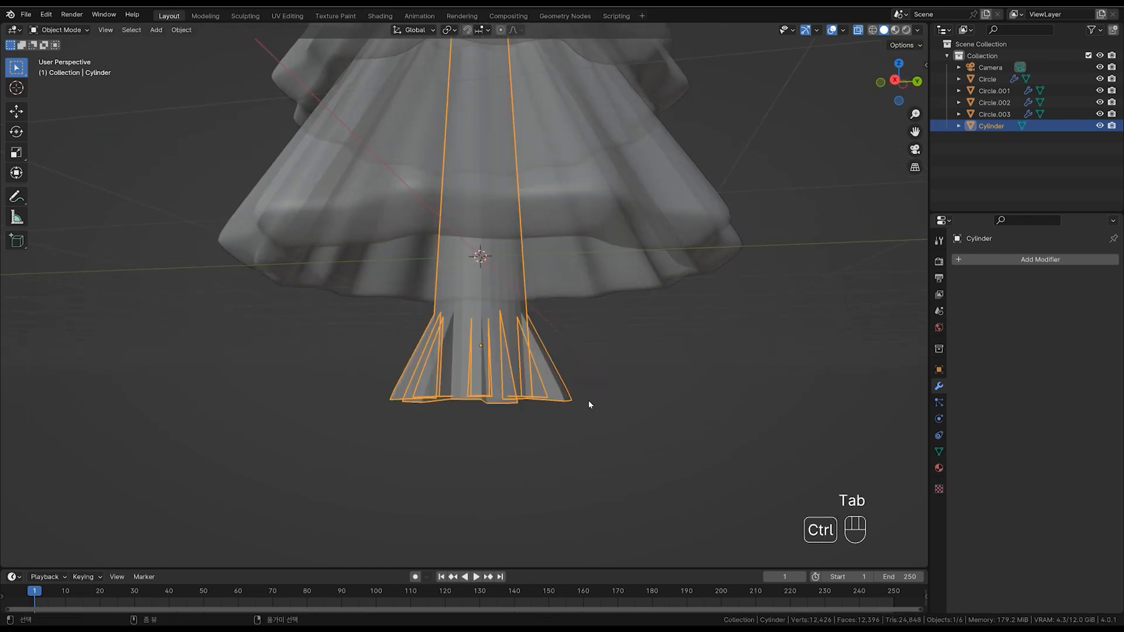
{"action": "key", "text": "ctrl+2"}
{"action": "right_click", "coordinate": [563, 388]}
{"action": "key", "text": "Tab"}
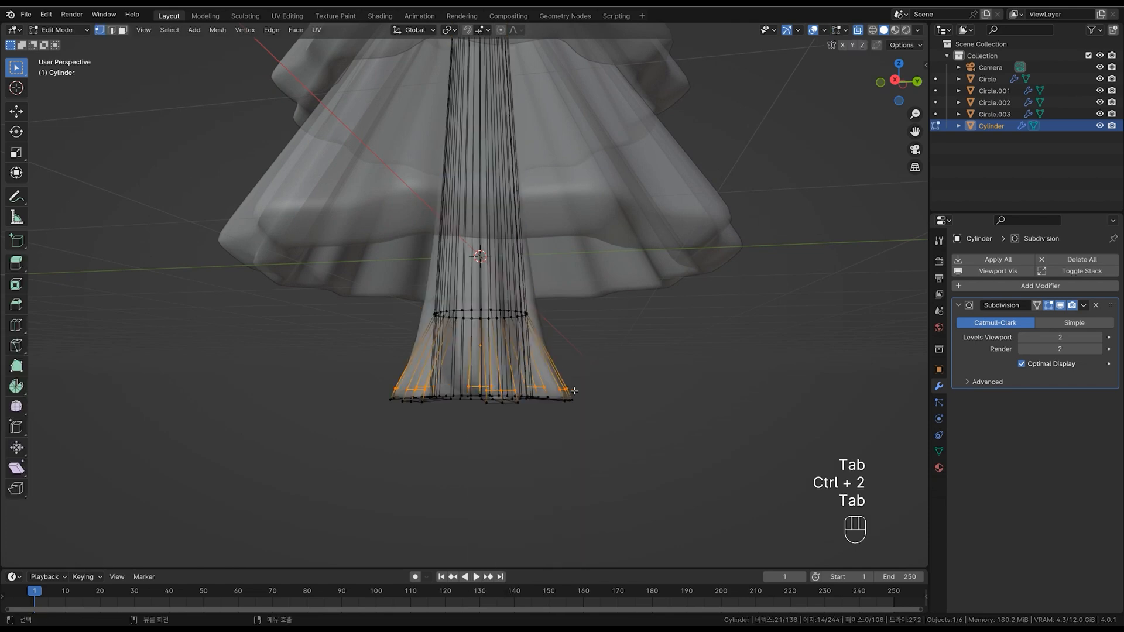
{"action": "key", "text": "alt+z"}
{"action": "key", "text": "Tab"}
Inset the trunk's bottom face by about 0.40 m, return to Object Mode and deselect the trunk.
{"action": "middle_click_drag", "start_coordinate": [595, 381], "coordinate": [534, 371]}
{"action": "scroll", "coordinate": [537, 361], "scroll_direction": "up", "scroll_amount": 1}
{"action": "left_click", "coordinate": [537, 362]}
{"action": "key", "text": "Tab"}
{"action": "key", "text": "3"}
{"action": "left_click", "coordinate": [543, 366]}
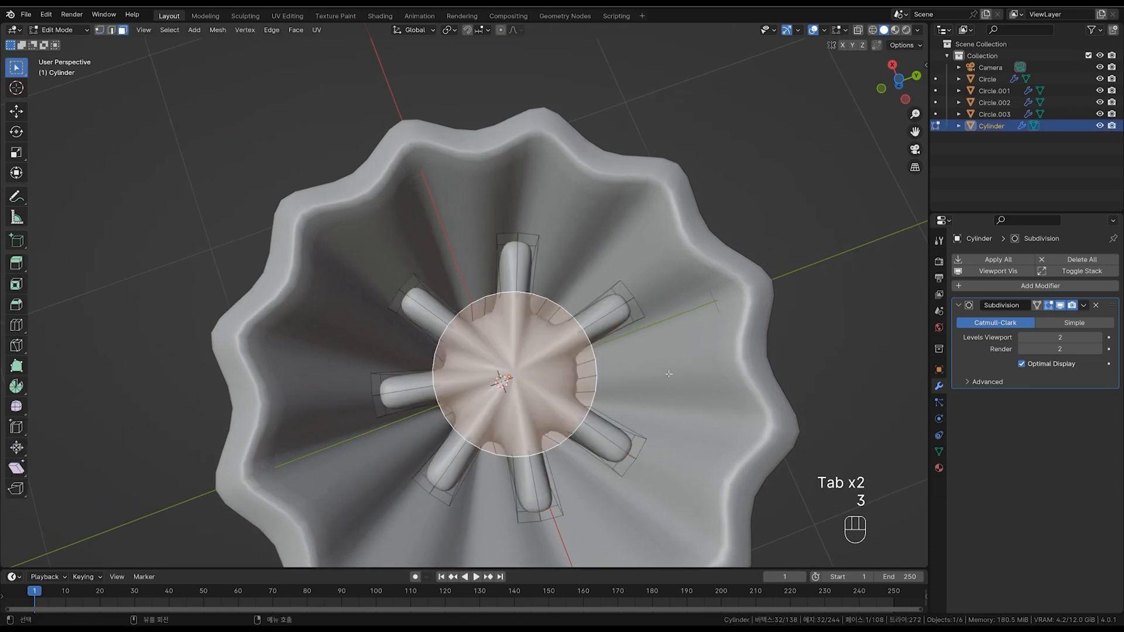
{"action": "key", "text": "i"}
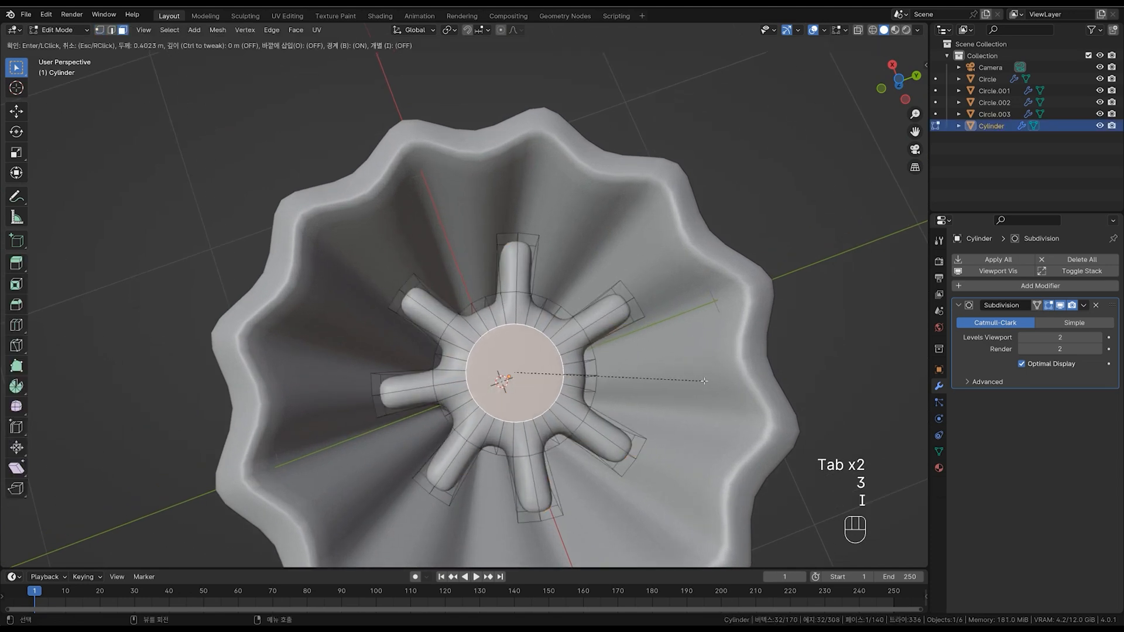
{"action": "left_click", "coordinate": [700, 381]}
{"action": "key", "text": "Tab"}
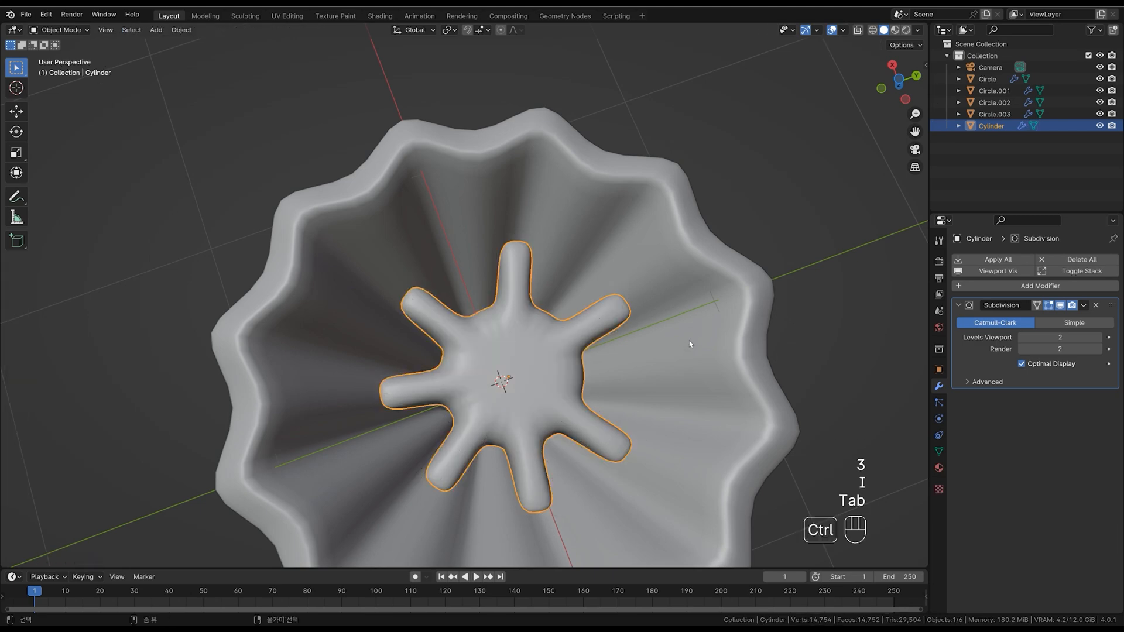
{"action": "middle_click_drag", "start_coordinate": [690, 344], "coordinate": [629, 344], "text": "ctrl"}
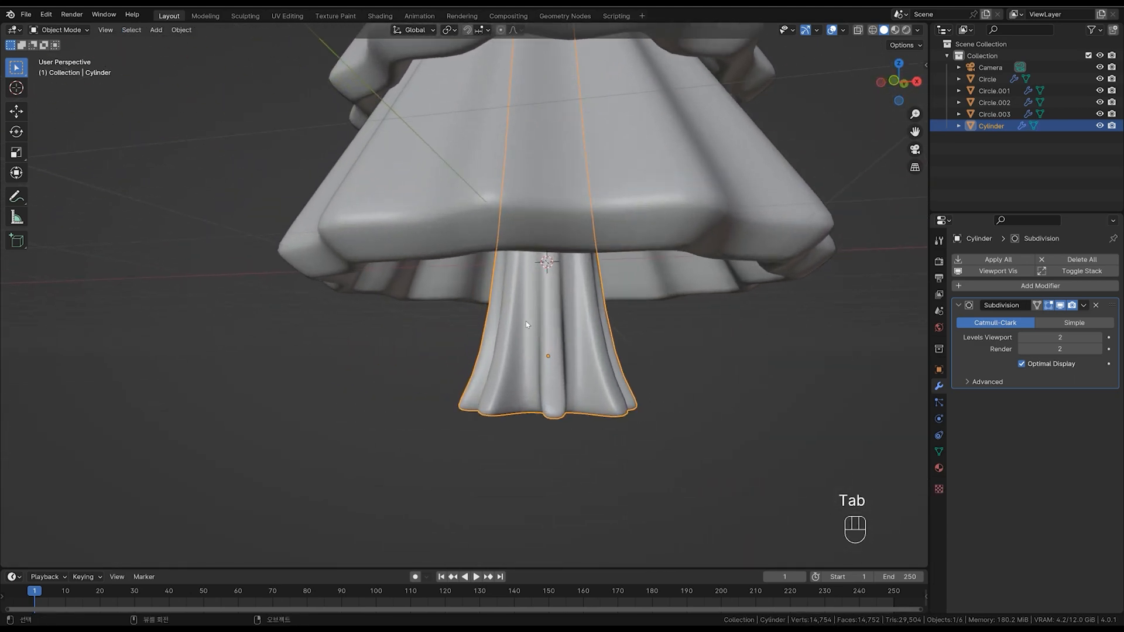
{"action": "middle_click_drag", "start_coordinate": [526, 323], "coordinate": [597, 381]}
{"action": "middle_click_drag", "start_coordinate": [597, 381], "coordinate": [607, 305]}
{"action": "left_click", "coordinate": [635, 354]}
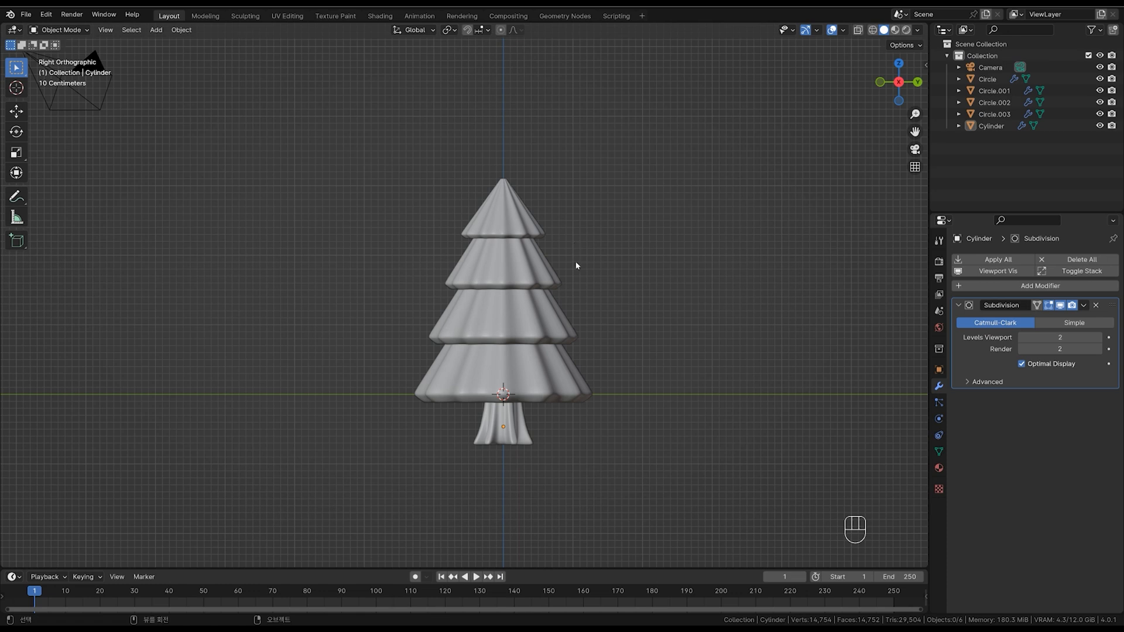
Add a 24-vertex circle at the origin and scale it up to surround the bottom tier.
{"action": "key", "text": "Tab"}
{"action": "key", "text": "x"}
{"action": "key", "text": "shift+a"}
{"action": "key", "text": "shift+a"}
{"action": "mouse_move", "coordinate": [627, 303]}
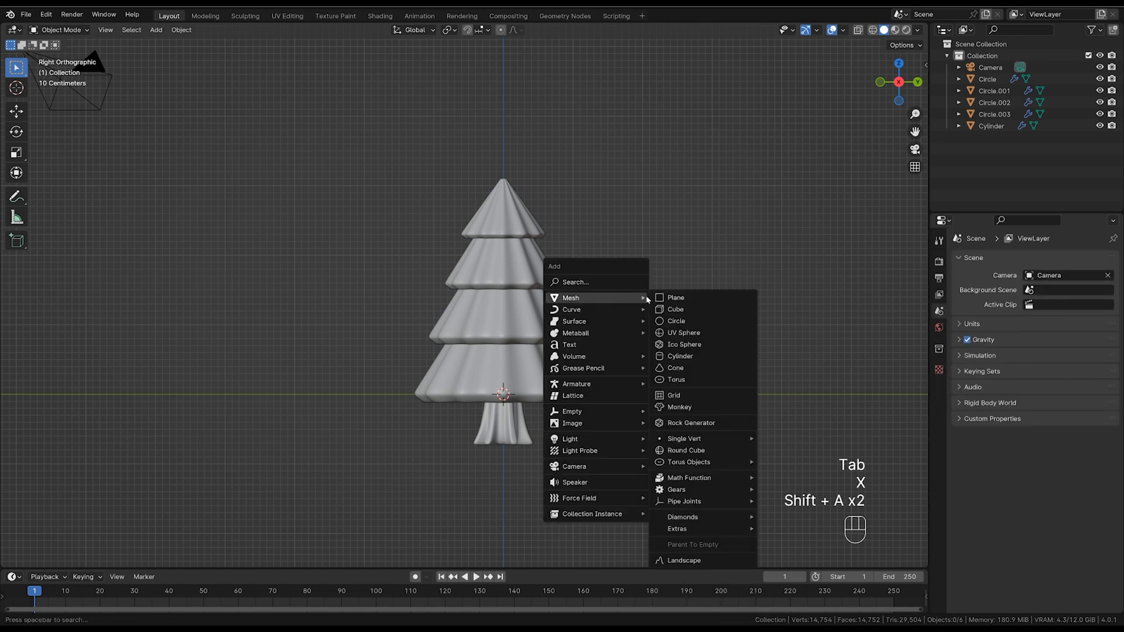
{"action": "left_click", "coordinate": [693, 322]}
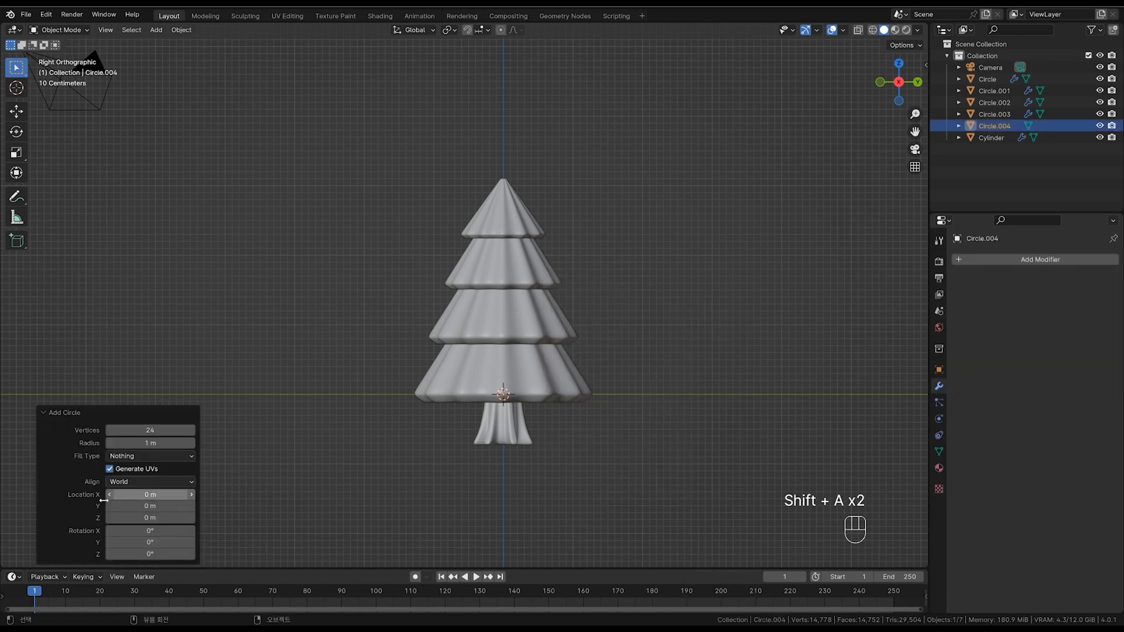
{"action": "left_click", "coordinate": [43, 412]}
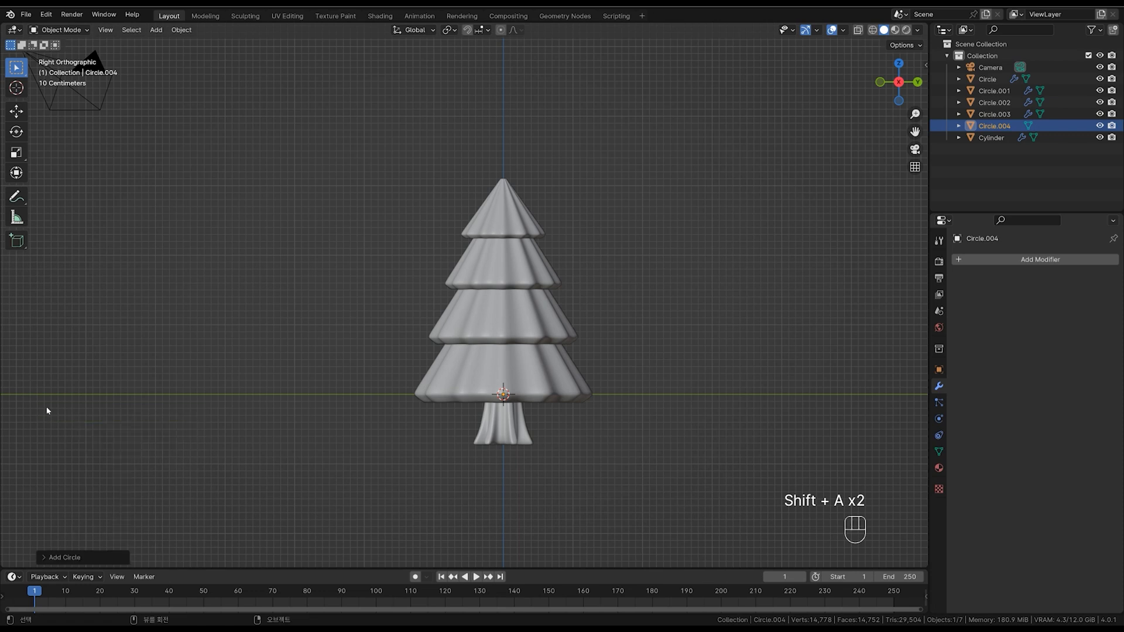
{"action": "middle_click_drag", "start_coordinate": [48, 407], "coordinate": [627, 416]}
{"action": "key", "text": "s"}
{"action": "left_click", "coordinate": [662, 372]}
Checker-deselect the circle's vertices and scale the remaining alternate ones inward to form a zigzag ring.
{"action": "key", "text": "Tab"}
{"action": "key", "text": "1"}
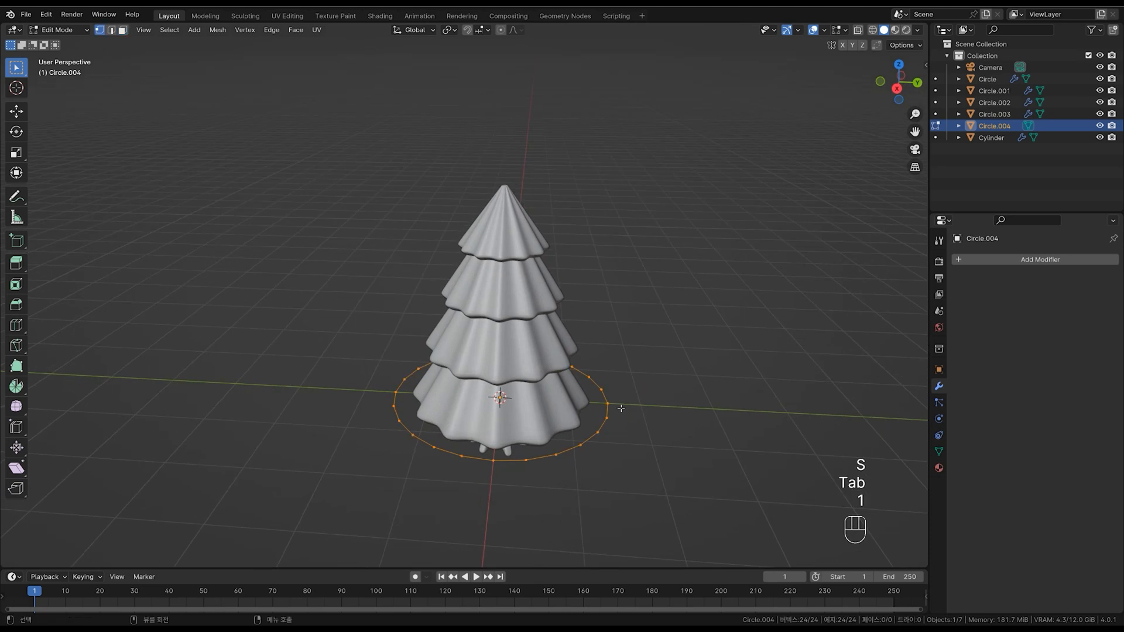
{"action": "left_click", "coordinate": [170, 30]}
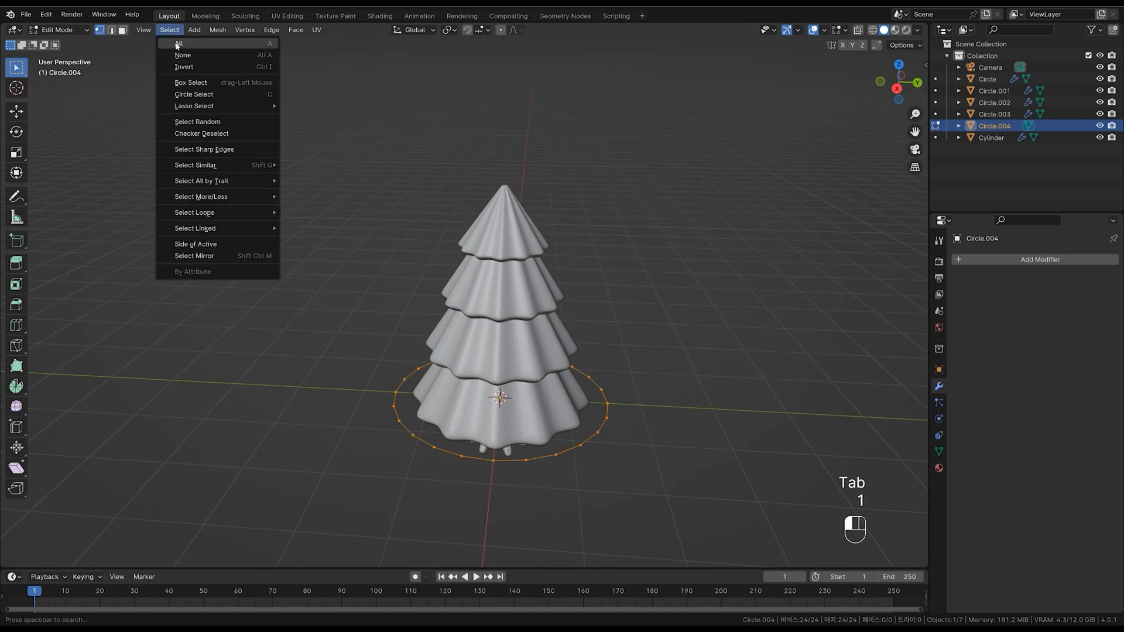
{"action": "left_click", "coordinate": [241, 133]}
{"action": "middle_click_drag", "start_coordinate": [614, 404], "coordinate": [730, 404], "text": "ctrl"}
{"action": "key", "text": "s"}
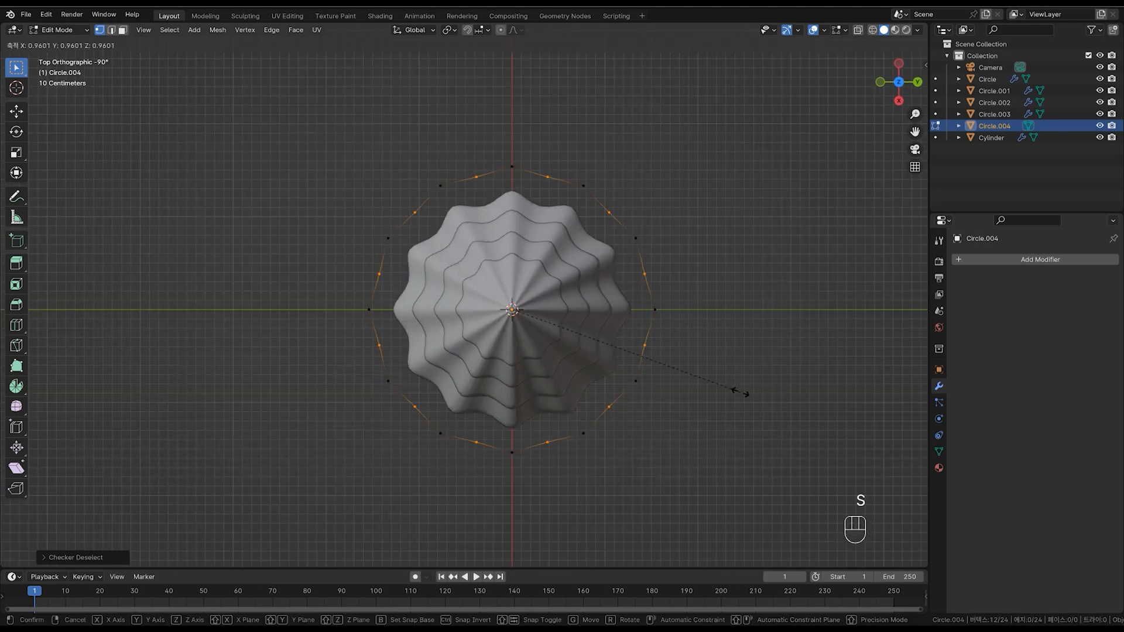
{"action": "left_click", "coordinate": [718, 387]}
{"action": "key", "text": "Tab"}
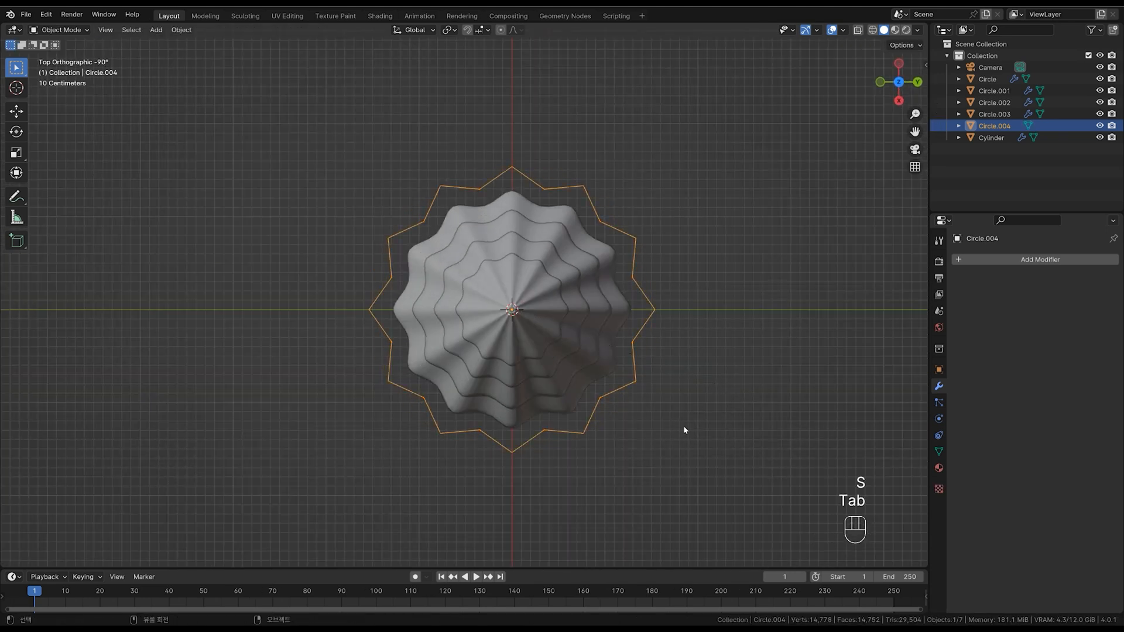
Move the zigzag ring up to the middle of the bottom tier and scale it to fit around the tier.
{"action": "mouse_move", "coordinate": [685, 429]}
{"action": "middle_mouse_down"}
{"action": "mouse_move", "coordinate": [735, 394]}
{"action": "mouse_move", "coordinate": [691, 360]}
{"action": "mouse_move", "coordinate": [682, 434]}
{"action": "middle_mouse_up"}
{"action": "key", "text": "s"}
{"action": "left_click", "coordinate": [689, 398]}
{"action": "key", "text": "g"}
{"action": "left_click", "coordinate": [682, 386]}
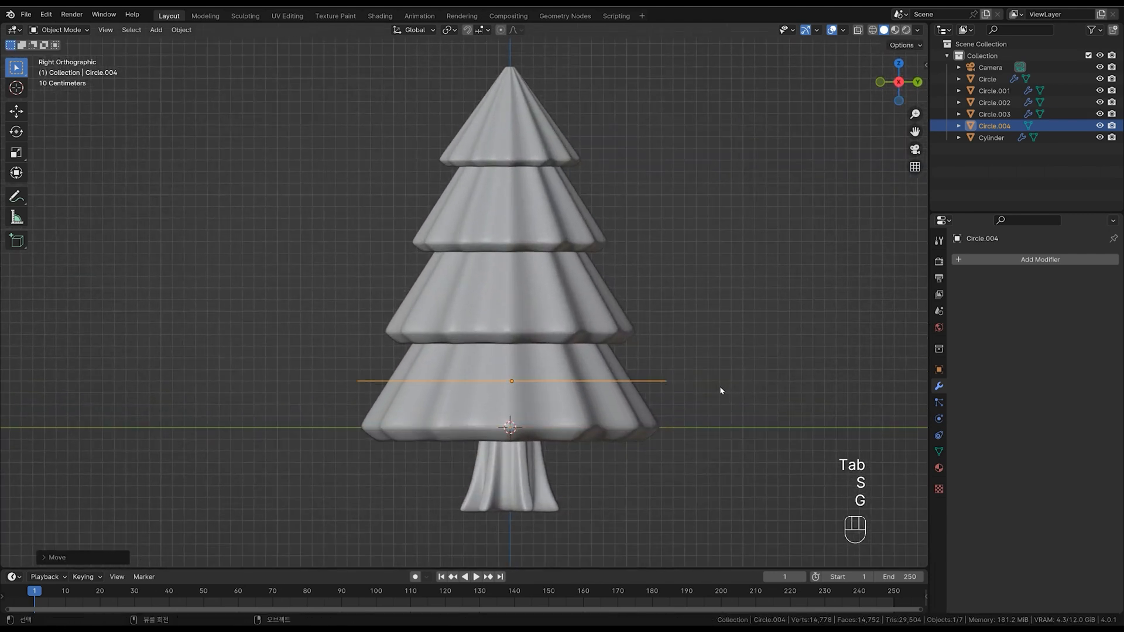
{"action": "key", "text": "s"}
{"action": "left_click", "coordinate": [691, 386]}
{"action": "middle_click_drag", "start_coordinate": [691, 387], "coordinate": [695, 418]}
{"action": "key", "text": "s"}
{"action": "left_click", "coordinate": [692, 421]}
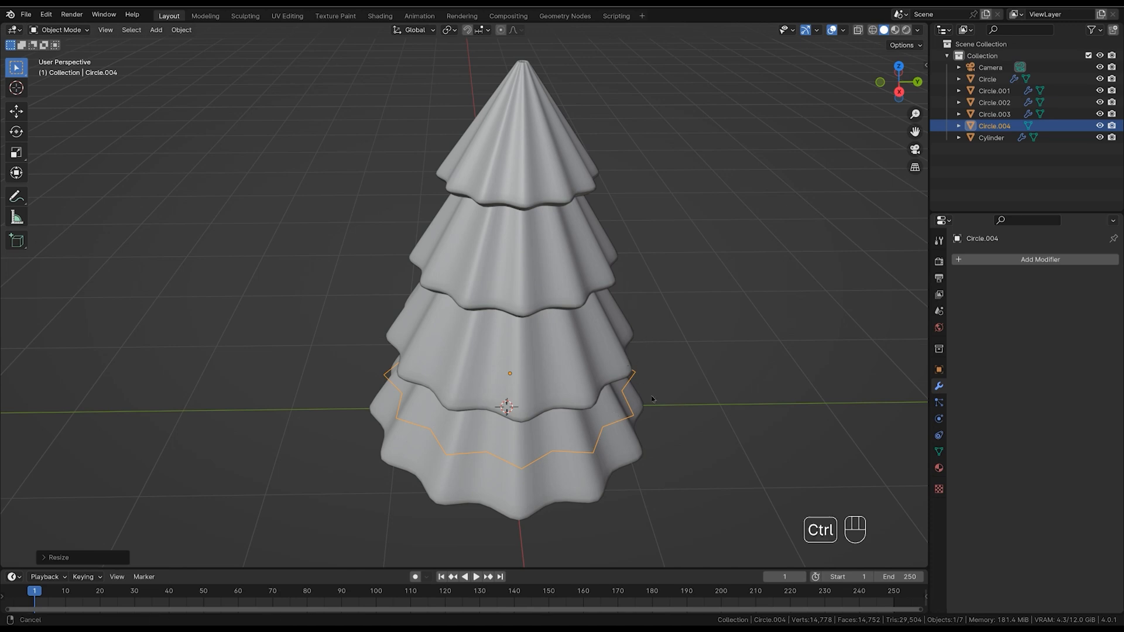
Duplicate the zigzag ring up onto the next two tiers, scaling the first copy down to fit its tier.
{"action": "middle_click_drag", "start_coordinate": [639, 429], "coordinate": [647, 389]}
{"action": "key", "text": "shift+d"}
{"action": "left_click", "coordinate": [652, 295]}
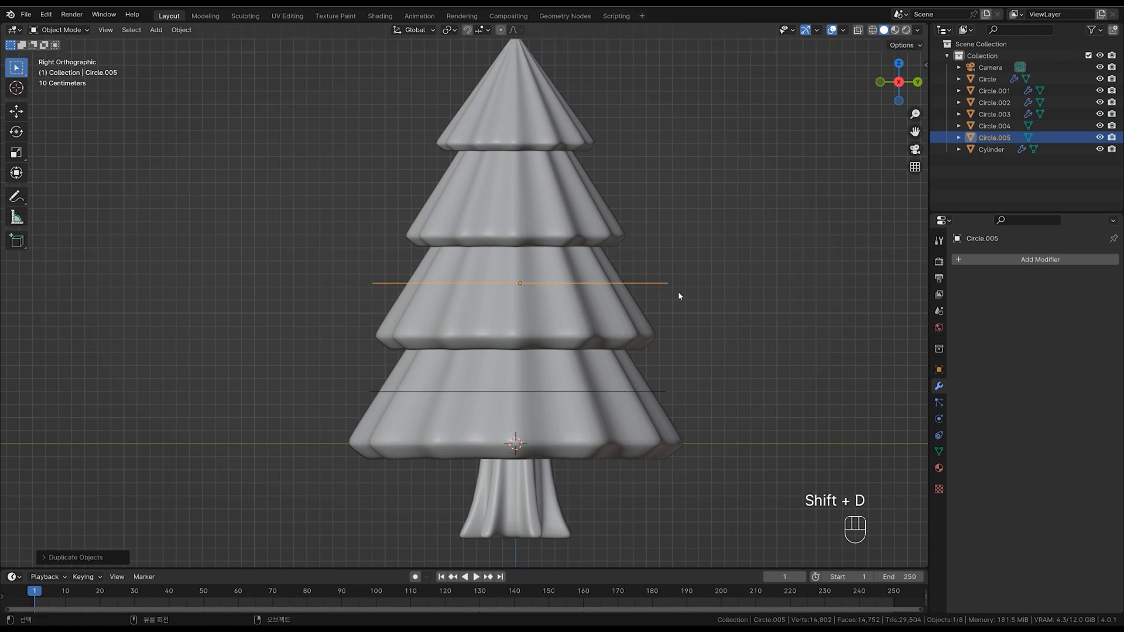
{"action": "key", "text": "s"}
{"action": "left_click", "coordinate": [656, 286]}
{"action": "key", "text": "shift+d"}
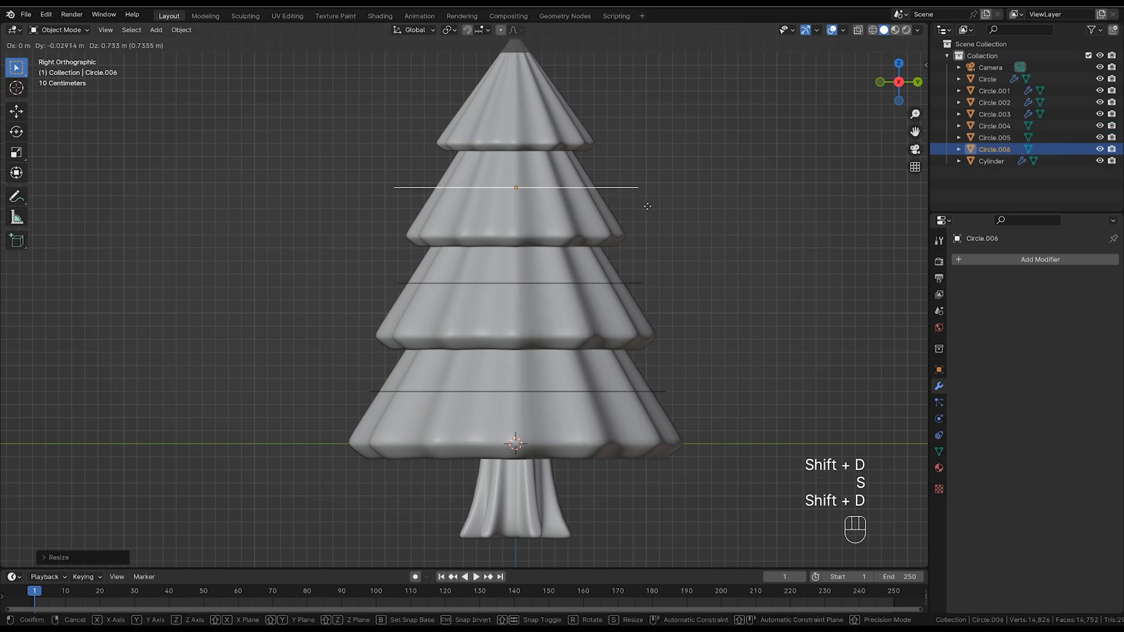
{"action": "left_click", "coordinate": [681, 215]}
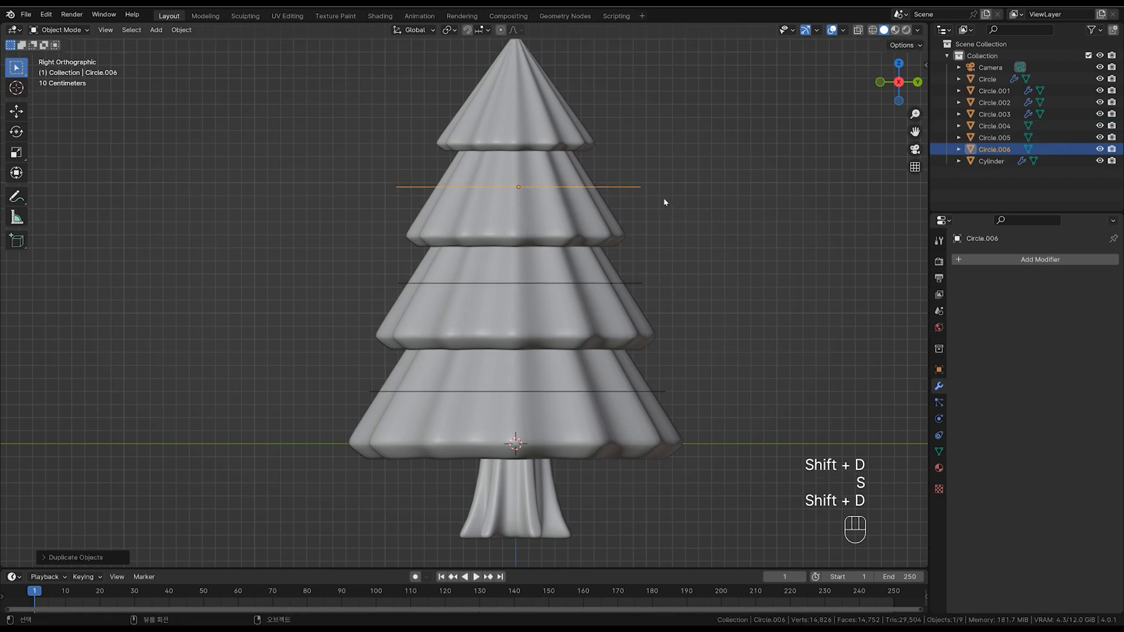
Delete the two duplicated rings on the upper tiers.
{"action": "left_click", "coordinate": [638, 285], "text": "shift"}
{"action": "key", "text": "x"}
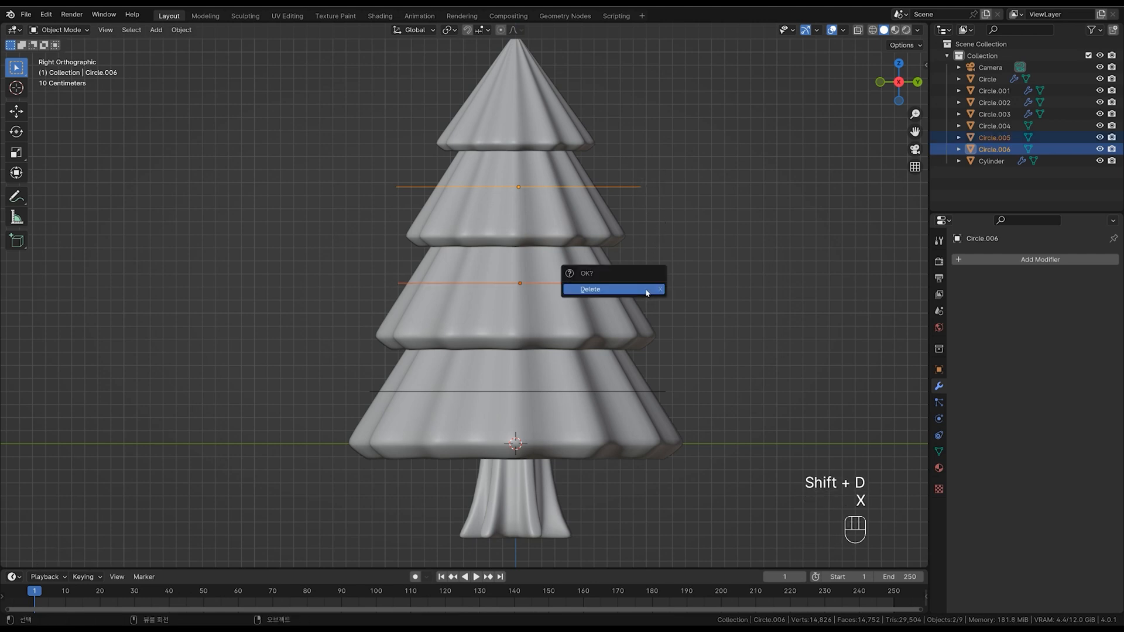
{"action": "left_click", "coordinate": [647, 290]}
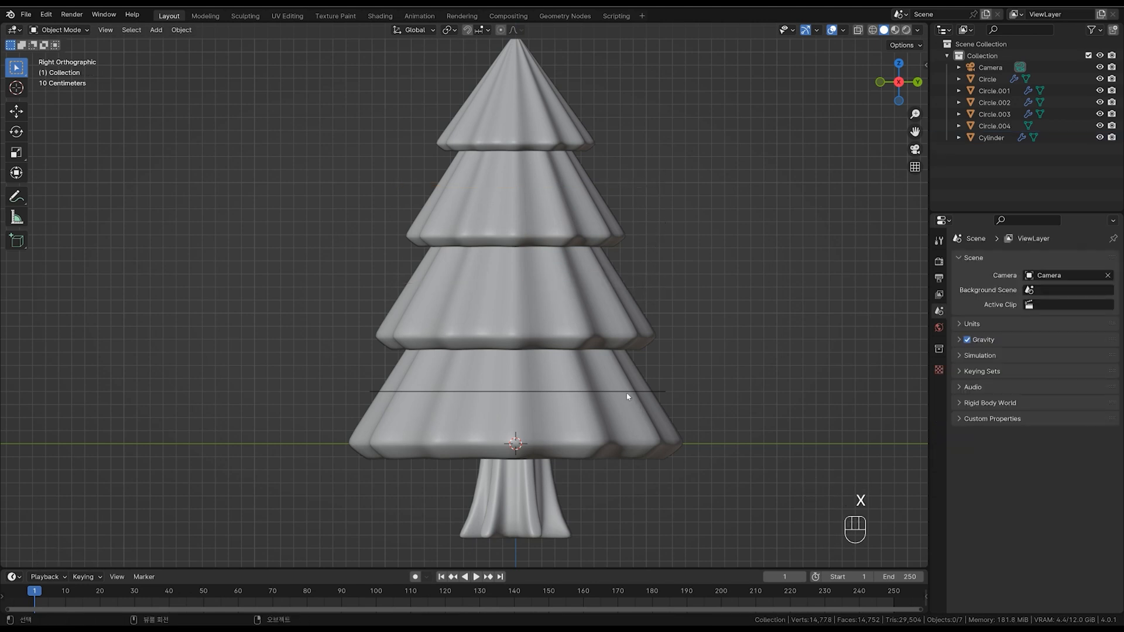
Add an ico sphere with 3 subdivisions and a 1 m radius, and move it beside the tree along Y.
{"action": "middle_click_drag", "start_coordinate": [627, 397], "coordinate": [710, 381], "text": "ctrl"}
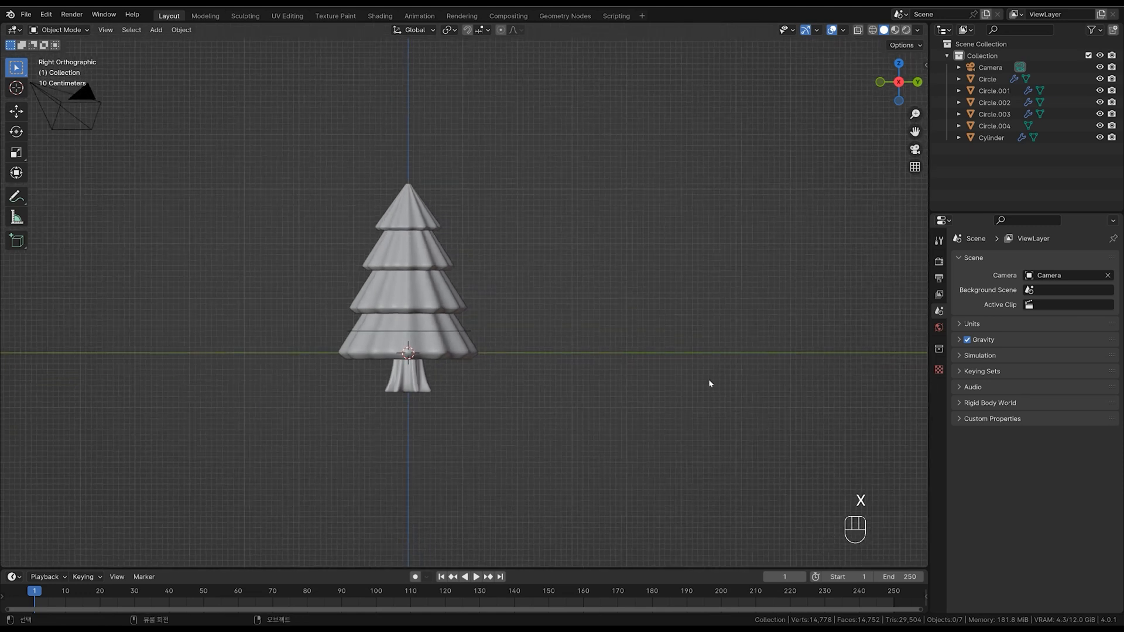
{"action": "key", "text": "shift+a"}
{"action": "mouse_move", "coordinate": [652, 364]}
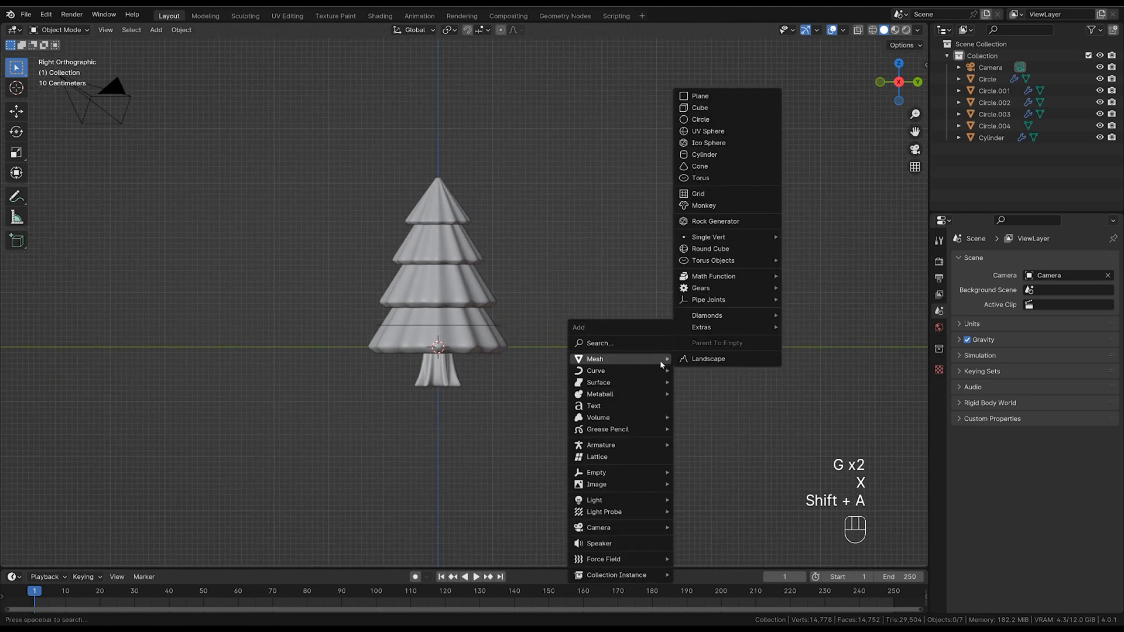
{"action": "left_click", "coordinate": [723, 145]}
{"action": "left_click", "coordinate": [70, 557]}
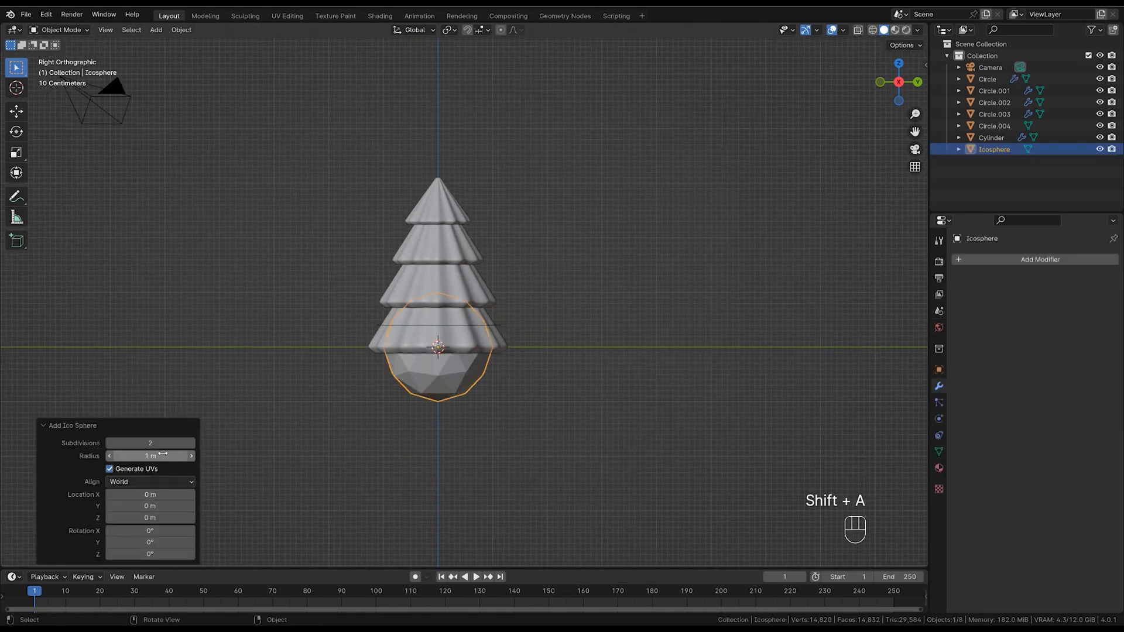
{"action": "left_click", "coordinate": [190, 444]}
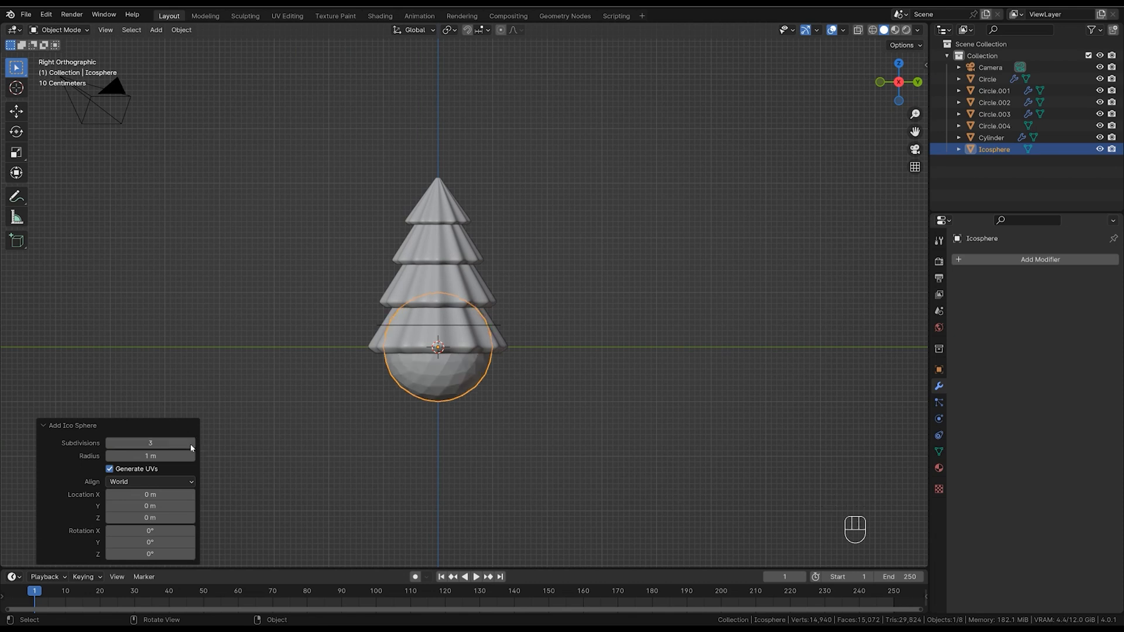
{"action": "left_click", "coordinate": [58, 431]}
{"action": "key", "text": "g"}
{"action": "left_click", "coordinate": [707, 404], "text": "ctrl"}
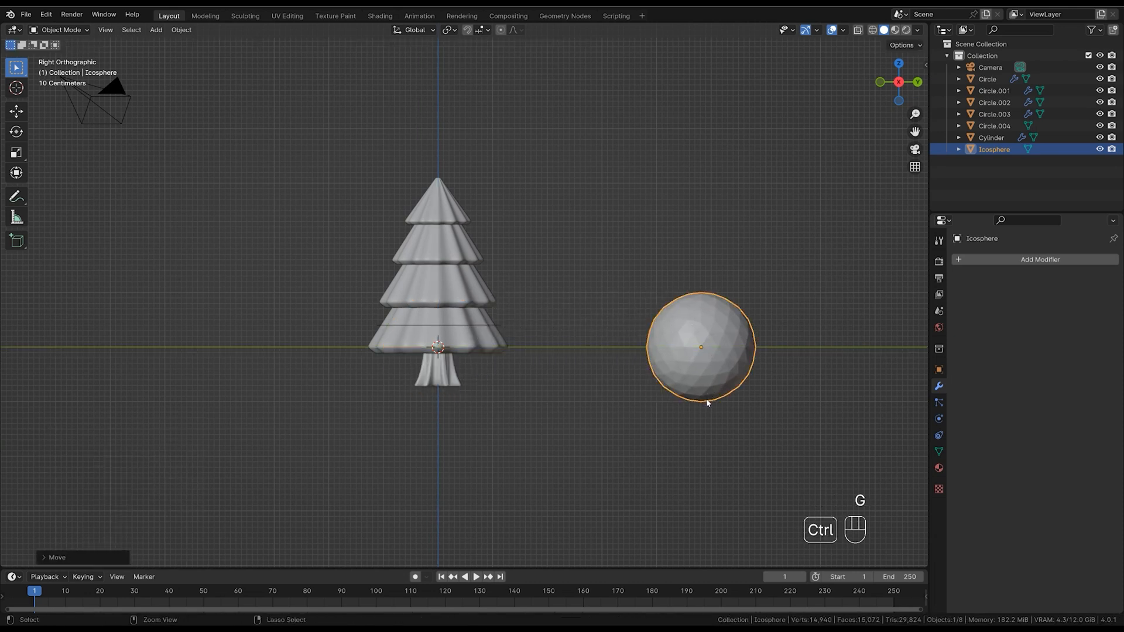
Add a Subdivision modifier to the ico sphere with viewport and render levels of 1, and shade it smooth.
{"action": "key", "text": "ctrl+1"}
{"action": "left_click", "coordinate": [1029, 350]}
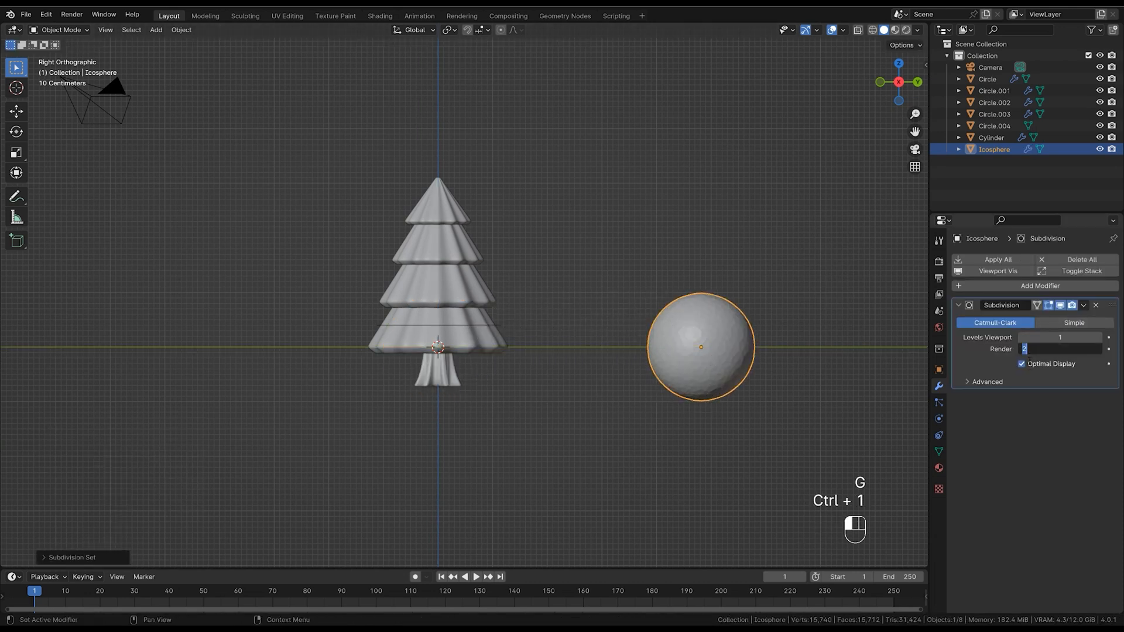
{"action": "type", "text": "1"}
{"action": "key", "text": "Return"}
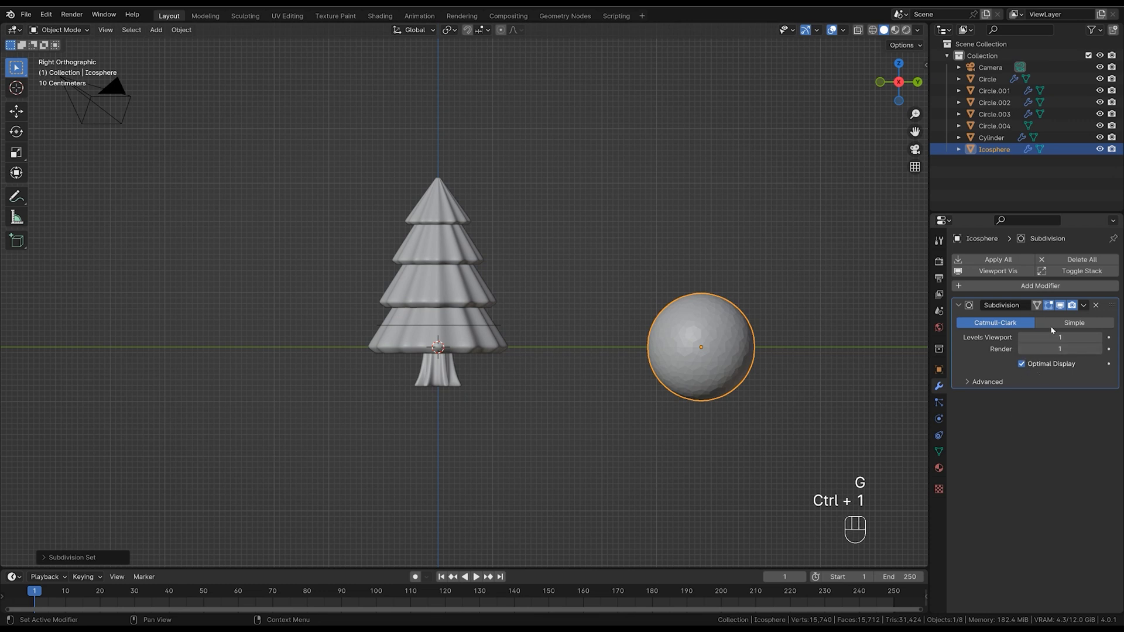
{"action": "right_click", "coordinate": [731, 353]}
{"action": "left_click", "coordinate": [730, 350]}
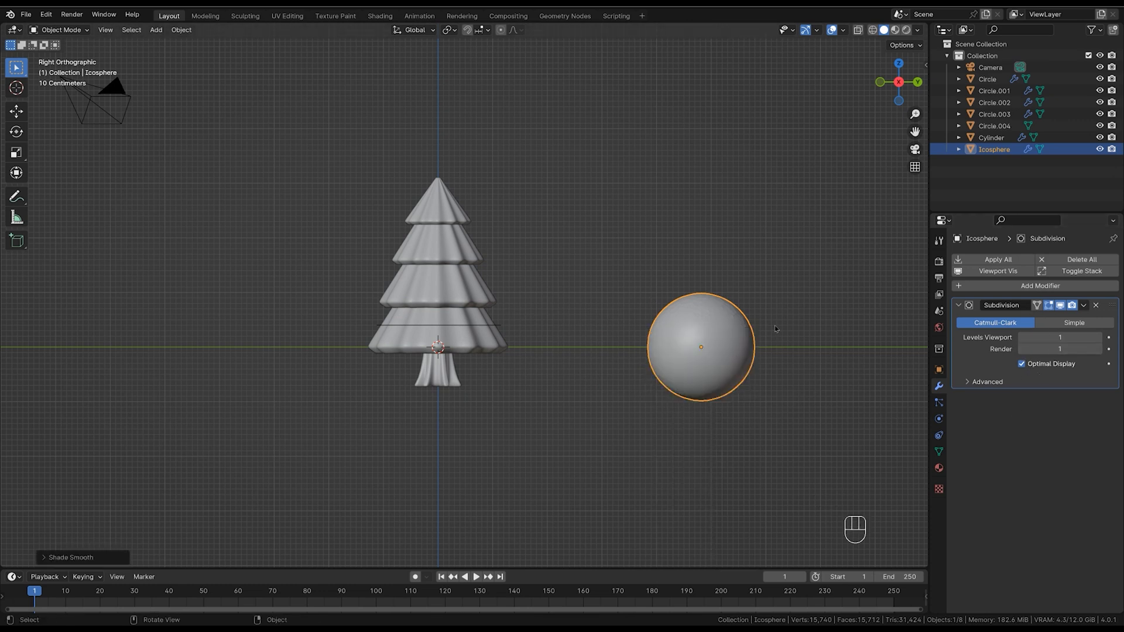
Move the smoothed sphere farther away from the tree along the Y axis.
{"action": "key", "text": "g"}
{"action": "middle_click", "coordinate": [764, 362]}
{"action": "left_click", "coordinate": [772, 365]}
{"action": "middle_click_drag", "start_coordinate": [716, 377], "coordinate": [742, 379], "text": "shift"}
{"action": "middle_click_drag", "start_coordinate": [743, 379], "coordinate": [761, 360], "text": "ctrl"}
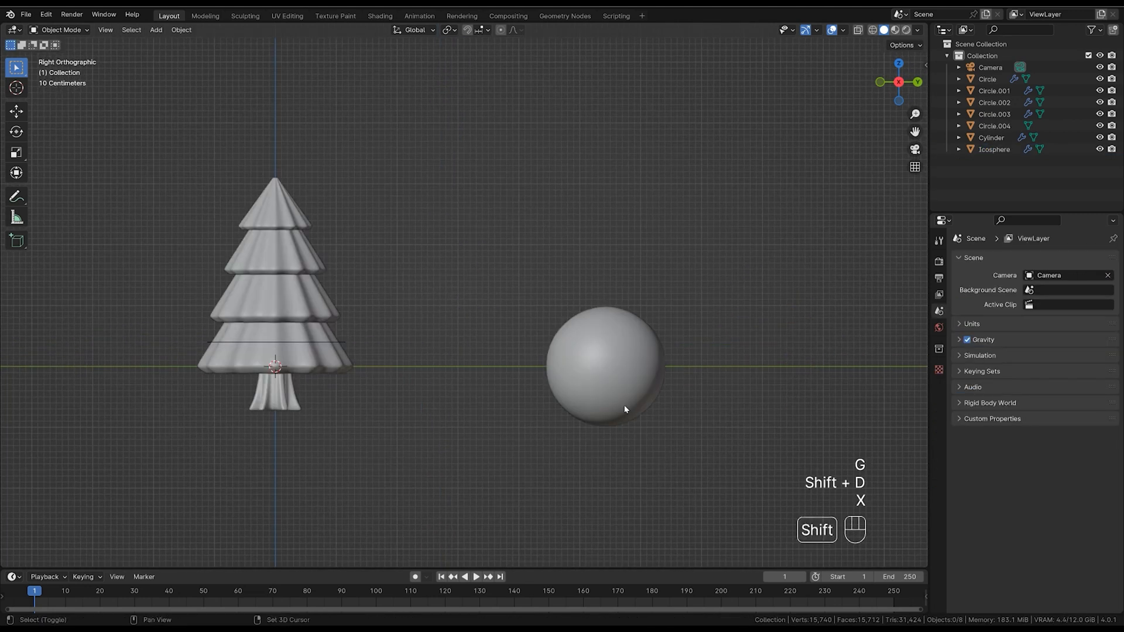
Duplicate the sphere four times along Y to make a row of five evenly spaced, non-overlapping spheres.
{"action": "key", "text": "shift+d"}
{"action": "left_click", "coordinate": [631, 402]}
{"action": "key", "text": "shift+d"}
{"action": "middle_click", "coordinate": [740, 388]}
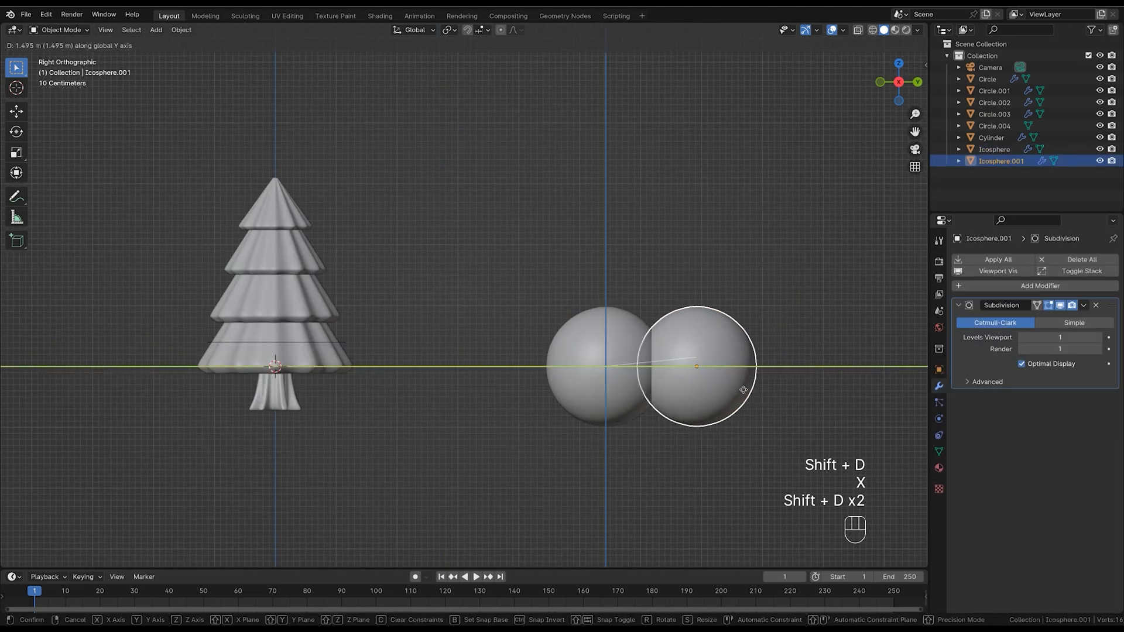
{"action": "left_click", "coordinate": [767, 391]}
{"action": "middle_click_drag", "start_coordinate": [765, 392], "coordinate": [760, 408], "text": "ctrl"}
{"action": "middle_click_drag", "start_coordinate": [760, 409], "coordinate": [675, 410], "text": "shift"}
{"action": "key", "text": "shift+d"}
{"action": "middle_click", "coordinate": [753, 410]}
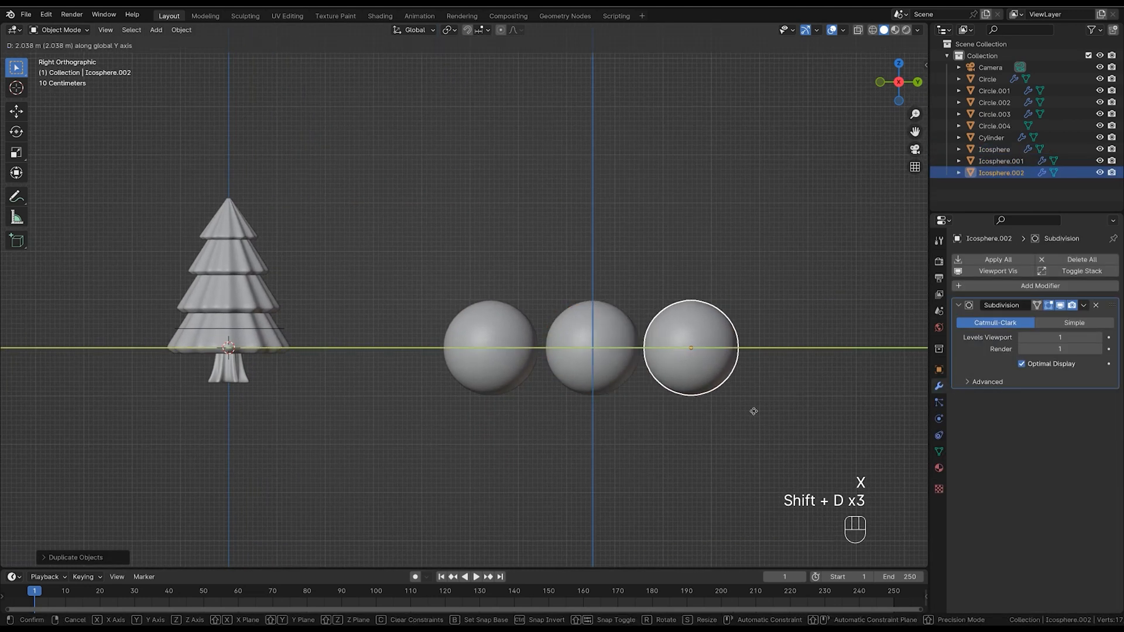
{"action": "left_click", "coordinate": [754, 399]}
{"action": "middle_click_drag", "start_coordinate": [754, 398], "coordinate": [657, 416], "text": "ctrl"}
{"action": "key", "text": "shift+d"}
{"action": "middle_click", "coordinate": [782, 414]}
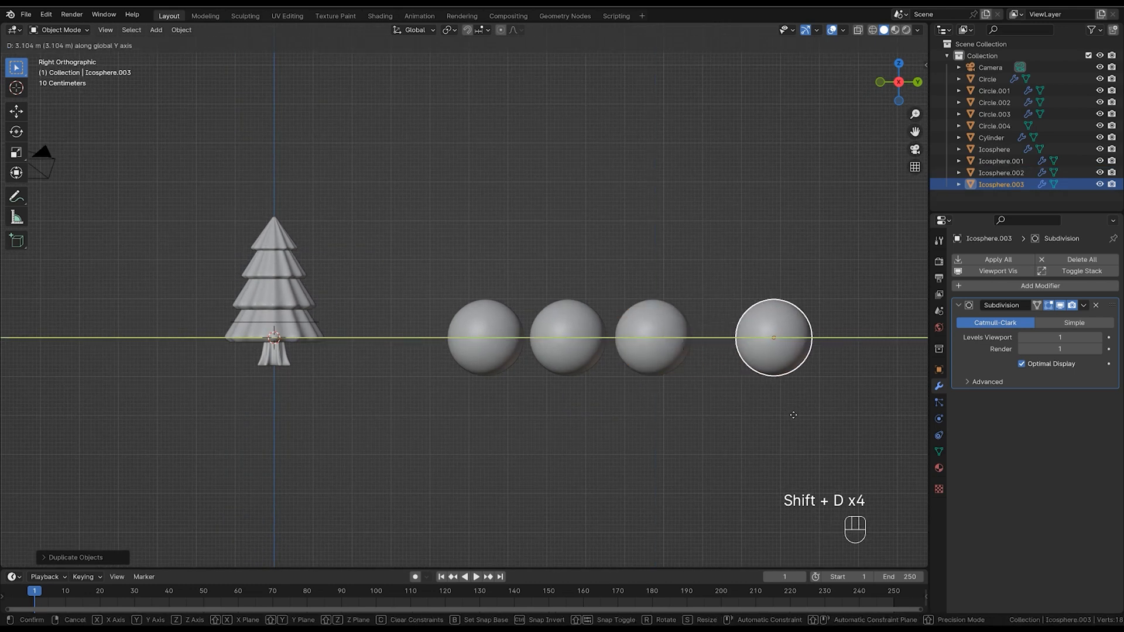
{"action": "left_click", "coordinate": [764, 421]}
{"action": "middle_click_drag", "start_coordinate": [736, 406], "coordinate": [656, 402], "text": "shift"}
{"action": "key", "text": "shift+d"}
{"action": "middle_click", "coordinate": [773, 404]}
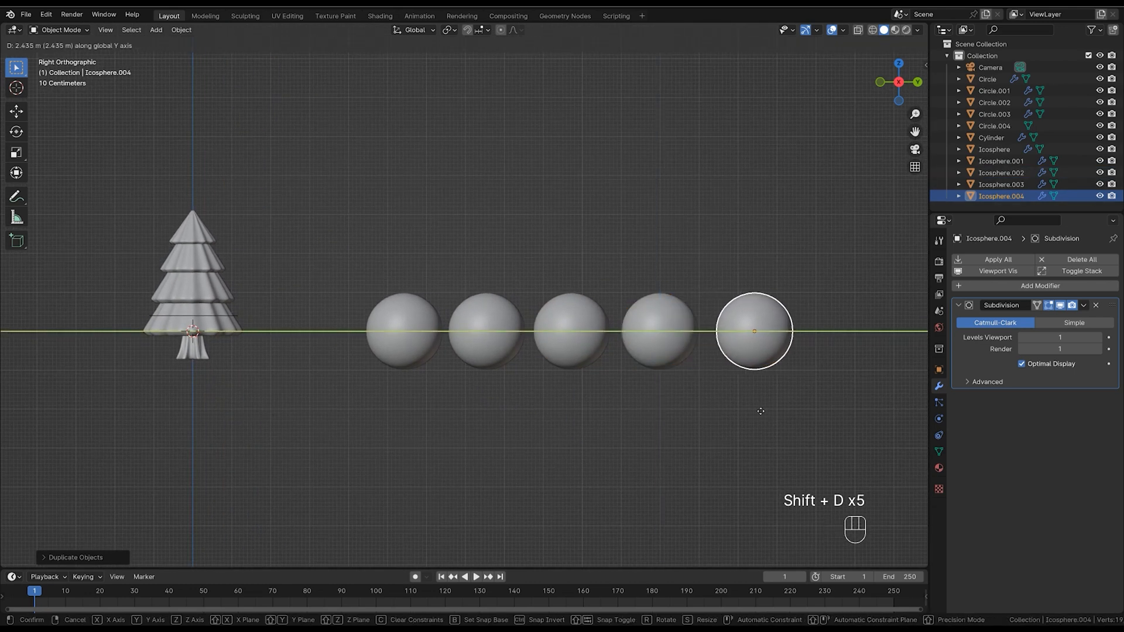
{"action": "left_click", "coordinate": [773, 369]}
Move all five spheres into a new collection named "ball" and collapse it in the outliner.
{"action": "left_click_drag", "start_coordinate": [820, 268], "coordinate": [337, 462]}
{"action": "key", "text": "m"}
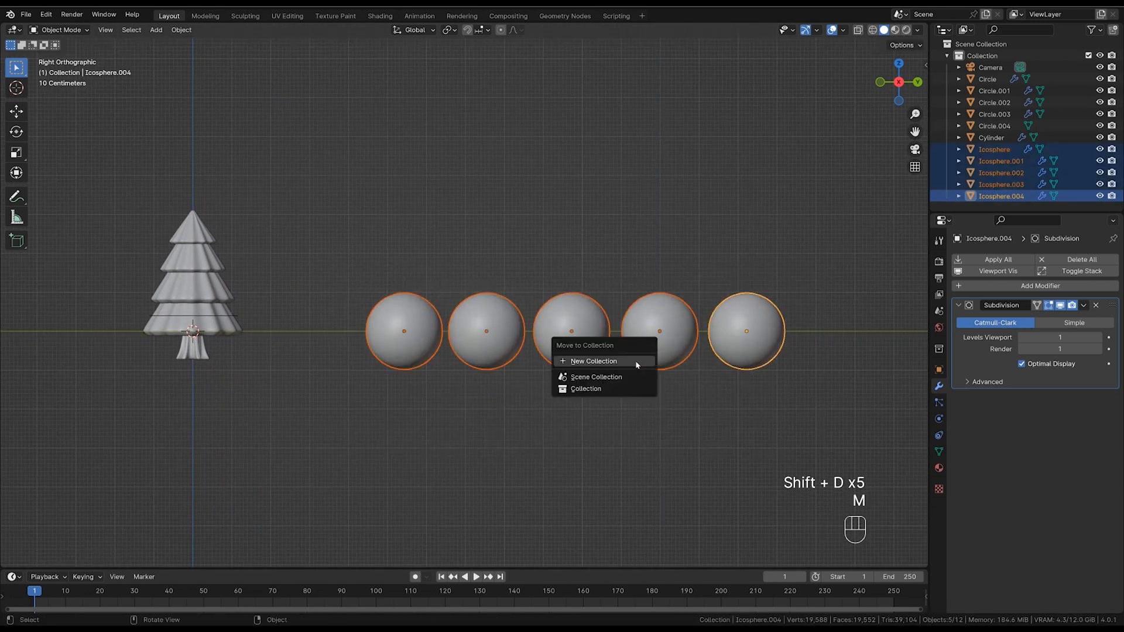
{"action": "left_click", "coordinate": [633, 361]}
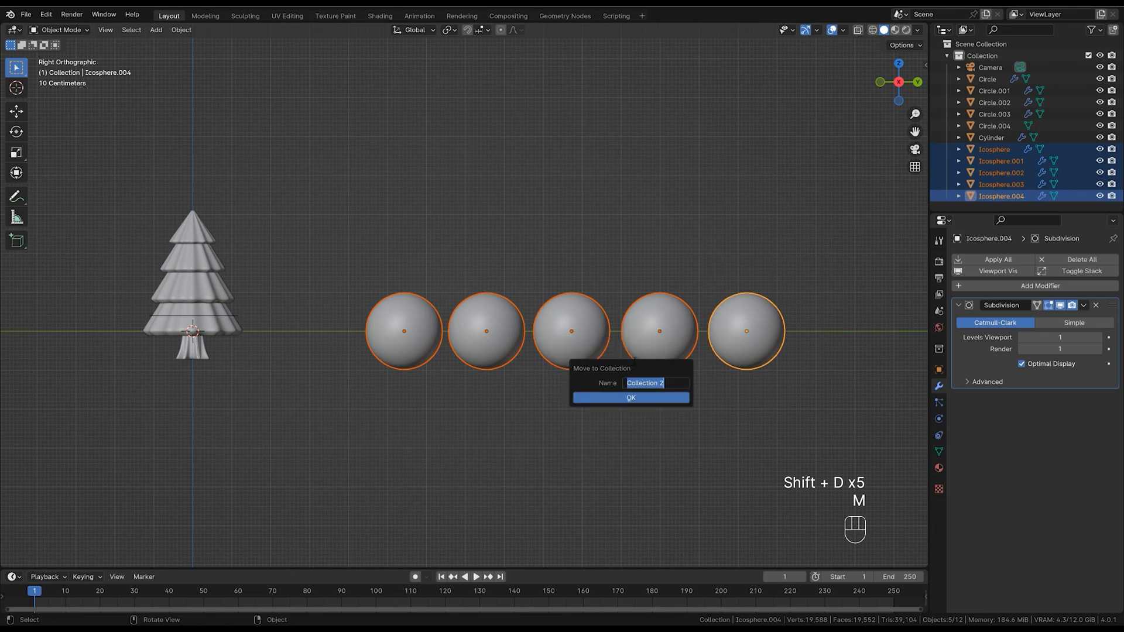
{"action": "type", "text": "bva"}
{"action": "key", "text": "BackSpace"}
{"action": "key", "text": "BackSpace"}
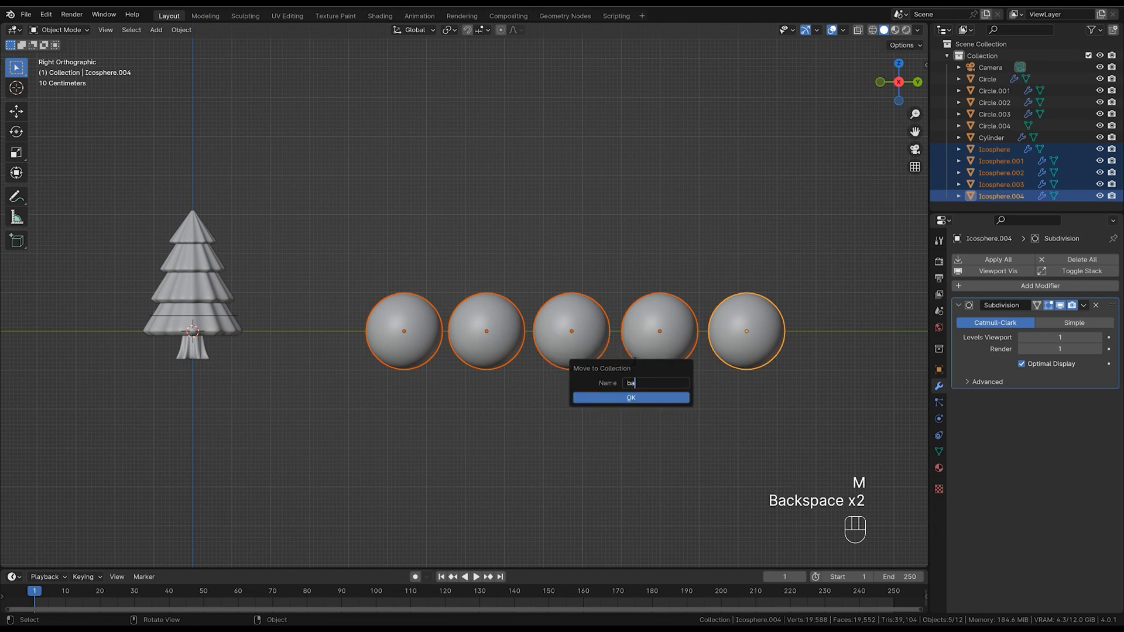
{"action": "type", "text": "all"}
{"action": "key", "text": "Return"}
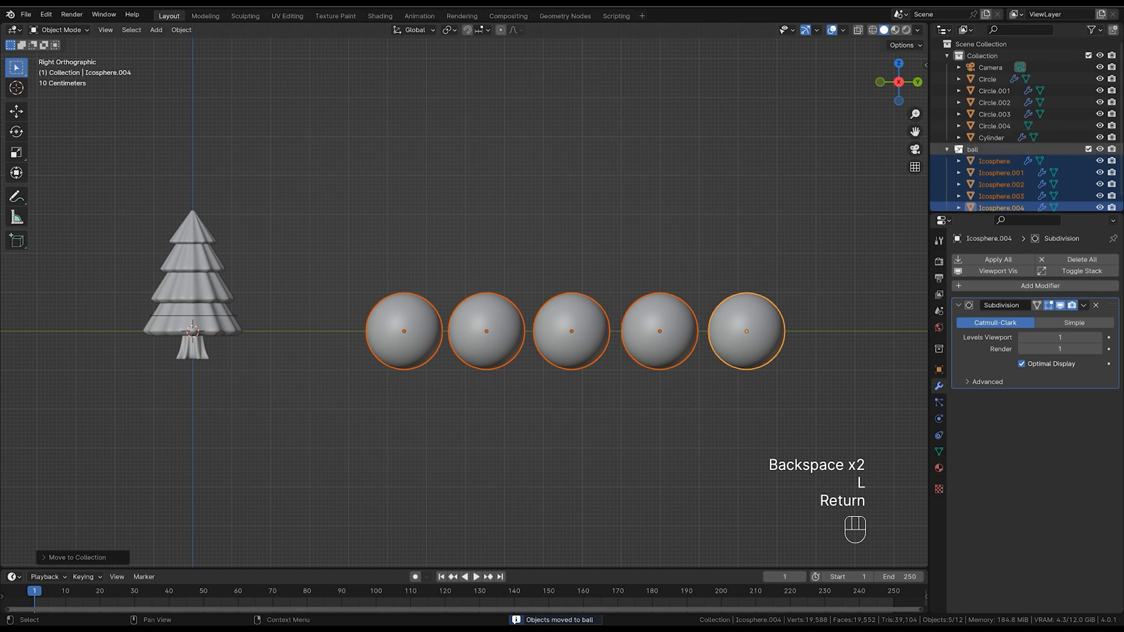
{"action": "left_click", "coordinate": [948, 149]}
Scale the row of five spheres down to about a third of its size and reposition it beside the tree.
{"action": "key", "text": "g"}
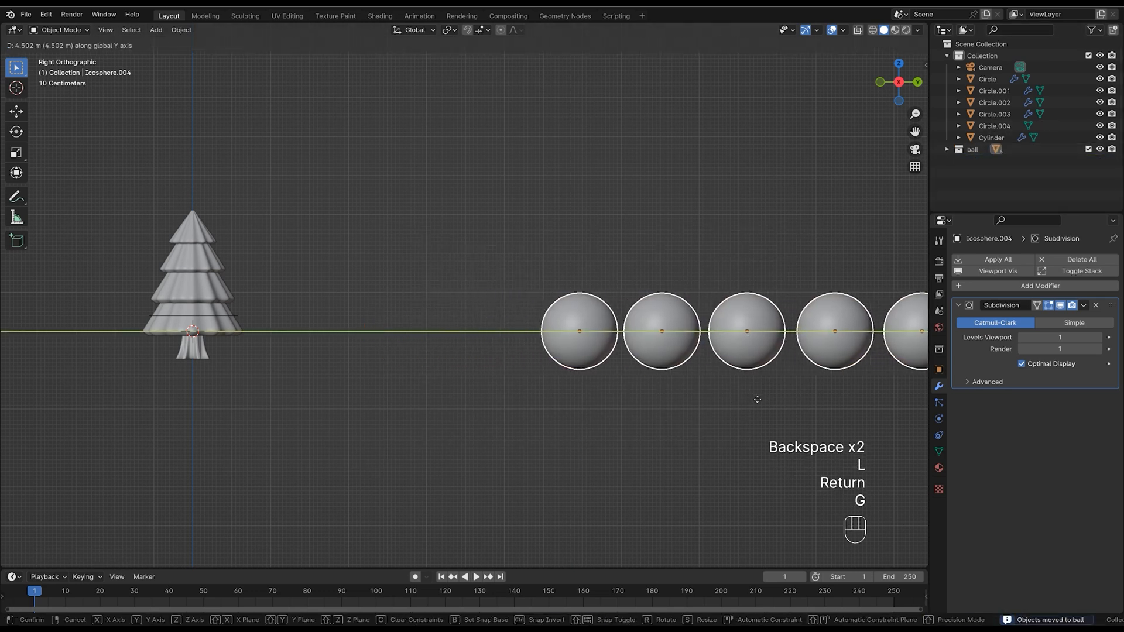
{"action": "left_click", "coordinate": [736, 408]}
{"action": "key", "text": "s"}
{"action": "left_click", "coordinate": [727, 362]}
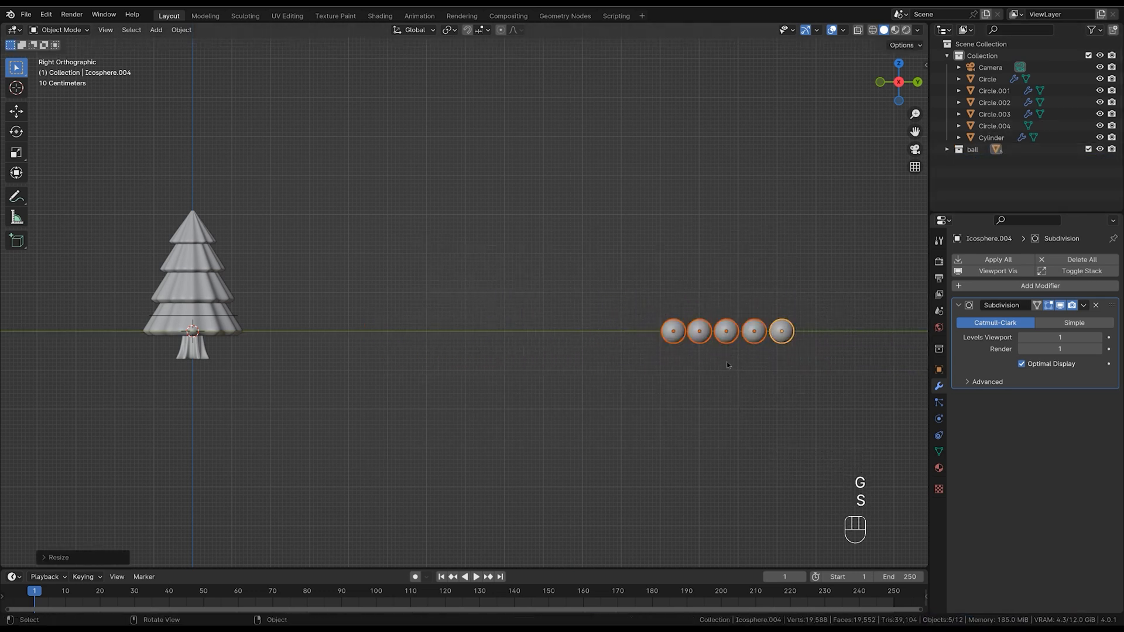
{"action": "key", "text": "g"}
{"action": "left_click", "coordinate": [463, 400]}
Add a particle system to the zigzag ring around the bottom tier.
{"action": "middle_click_drag", "start_coordinate": [463, 400], "coordinate": [740, 426], "text": "shift"}
{"action": "middle_click_drag", "start_coordinate": [740, 426], "coordinate": [675, 294], "text": "ctrl"}
{"action": "left_click", "coordinate": [598, 416]}
{"action": "middle_click_drag", "start_coordinate": [624, 375], "coordinate": [660, 376]}
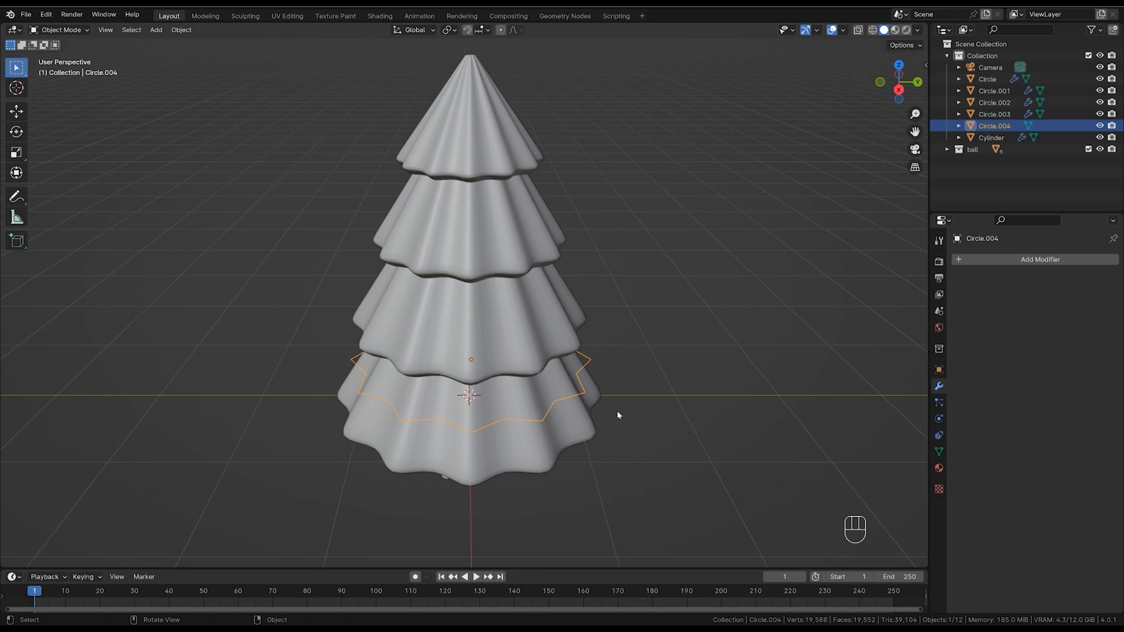
{"action": "left_click", "coordinate": [939, 403]}
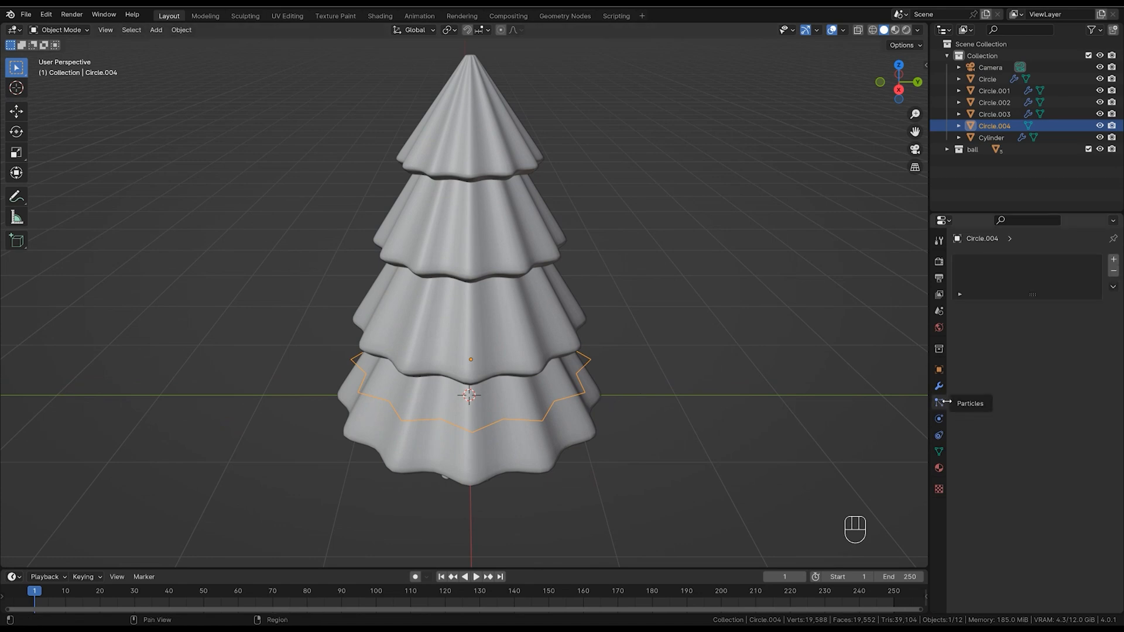
{"action": "left_click", "coordinate": [1114, 260]}
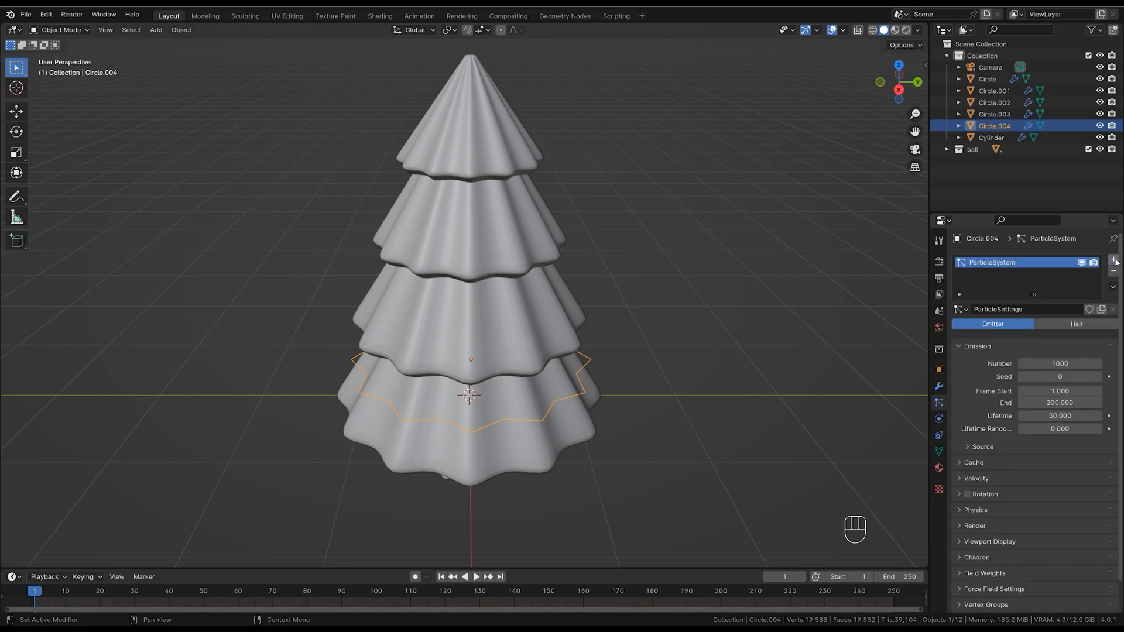
{"action": "middle_click_drag", "start_coordinate": [678, 389], "coordinate": [564, 366], "text": "ctrl"}
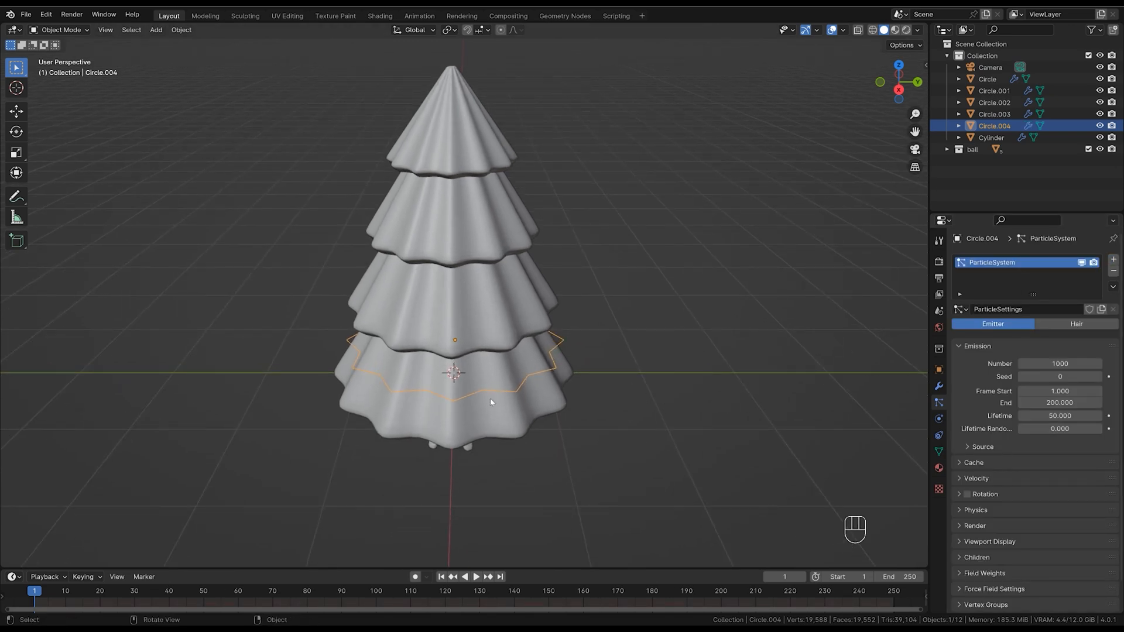
{"action": "key", "text": "ctrl+z"}
Set the particle emission to number 24, frame start 0, end 0 and lifetime 200.
{"action": "left_click", "coordinate": [1080, 361]}
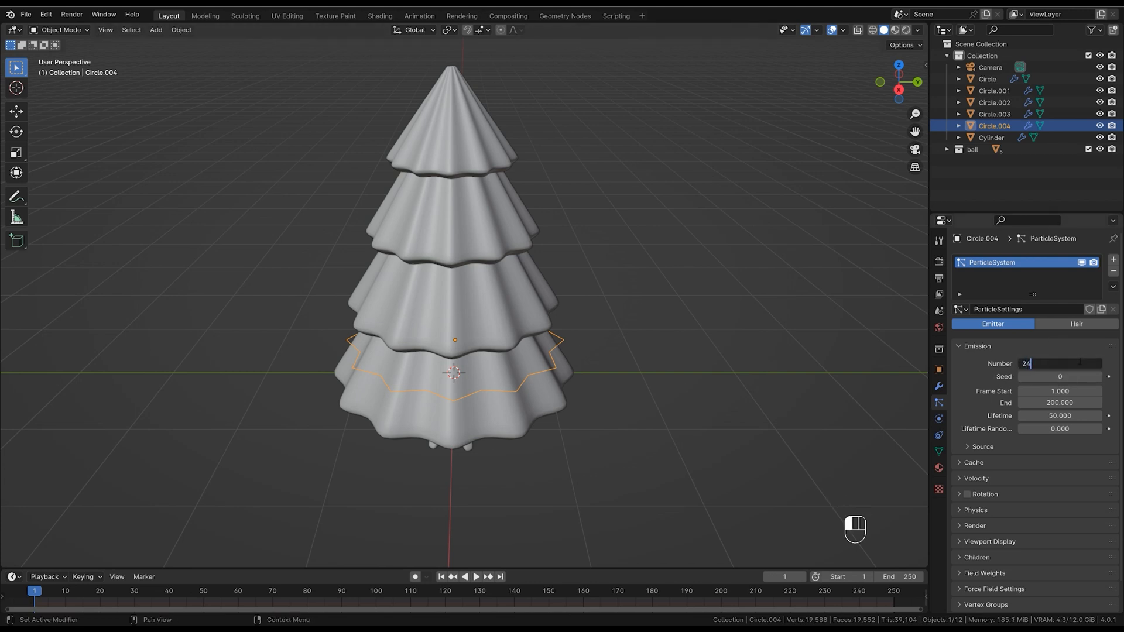
{"action": "type", "text": "24"}
{"action": "key", "text": "Return"}
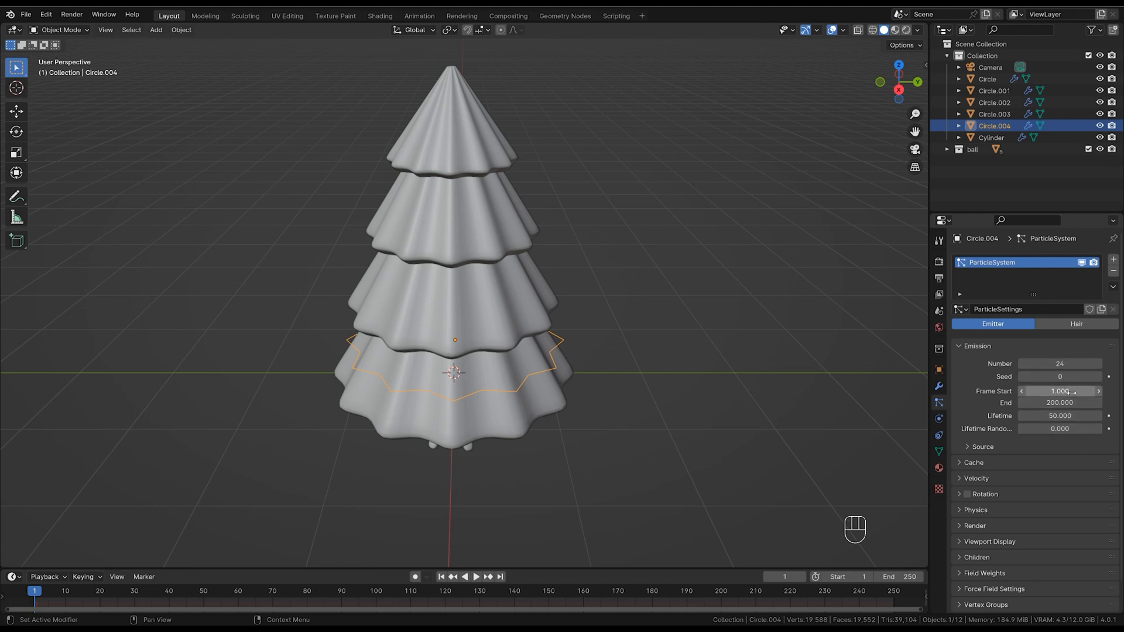
{"action": "left_click", "coordinate": [1076, 390]}
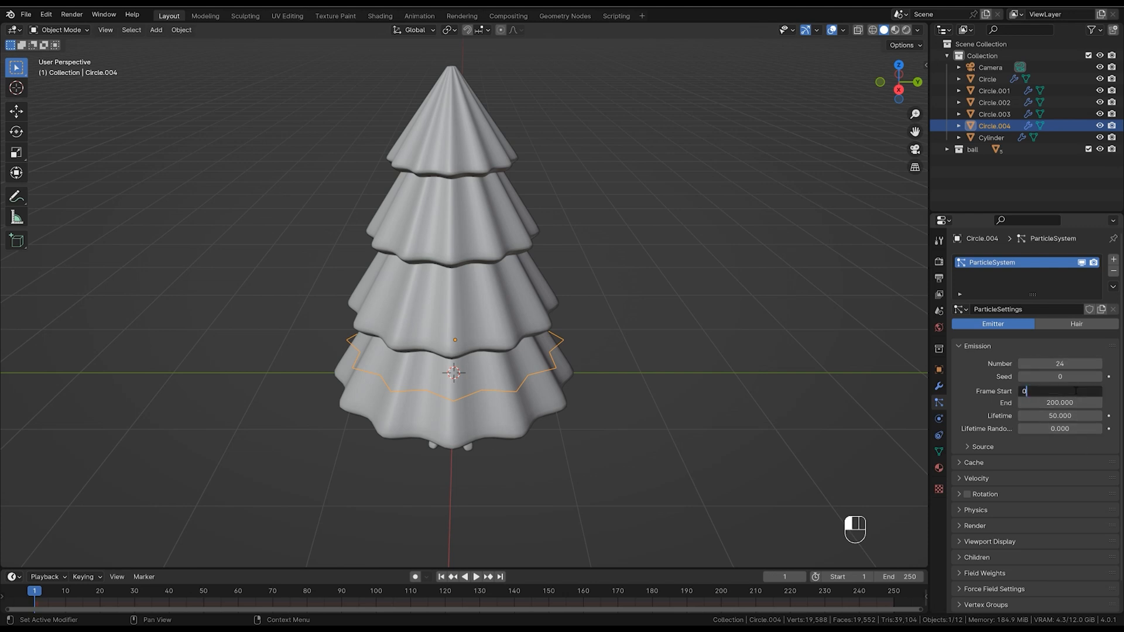
{"action": "left_click", "coordinate": [1071, 402]}
{"action": "type", "text": "0"}
{"action": "key", "text": "Return"}
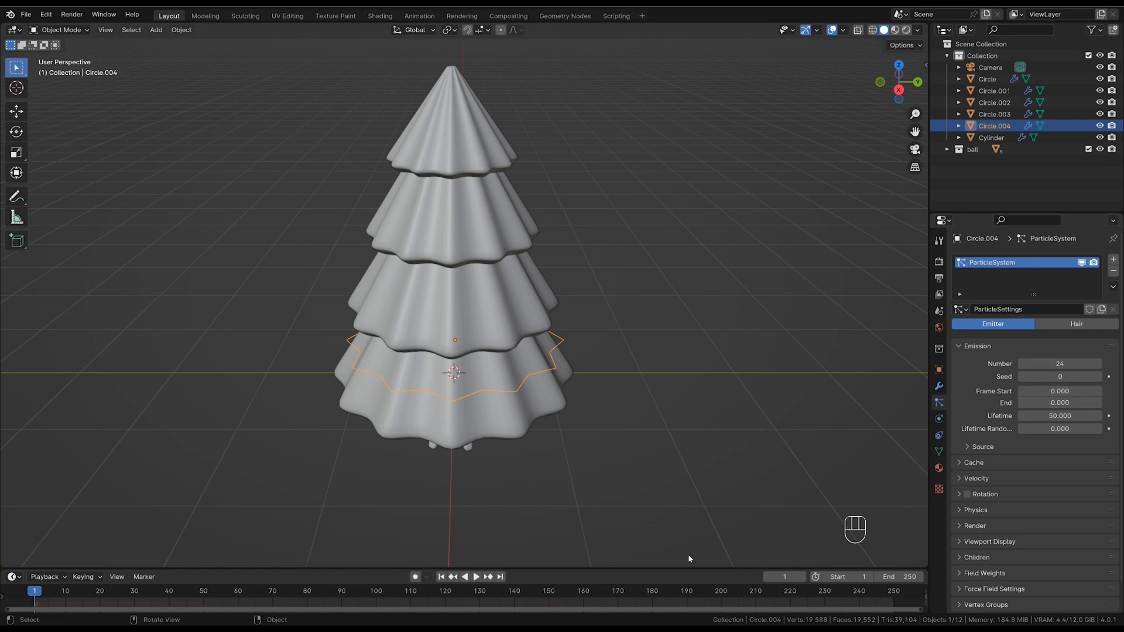
{"action": "left_click", "coordinate": [1076, 415]}
{"action": "type", "text": "200"}
{"action": "key", "text": "Return"}
Set the particle source to emit from the ring's vertices and check the placement around the tree.
{"action": "scroll", "coordinate": [1067, 375], "scroll_direction": "down", "scroll_amount": 1}
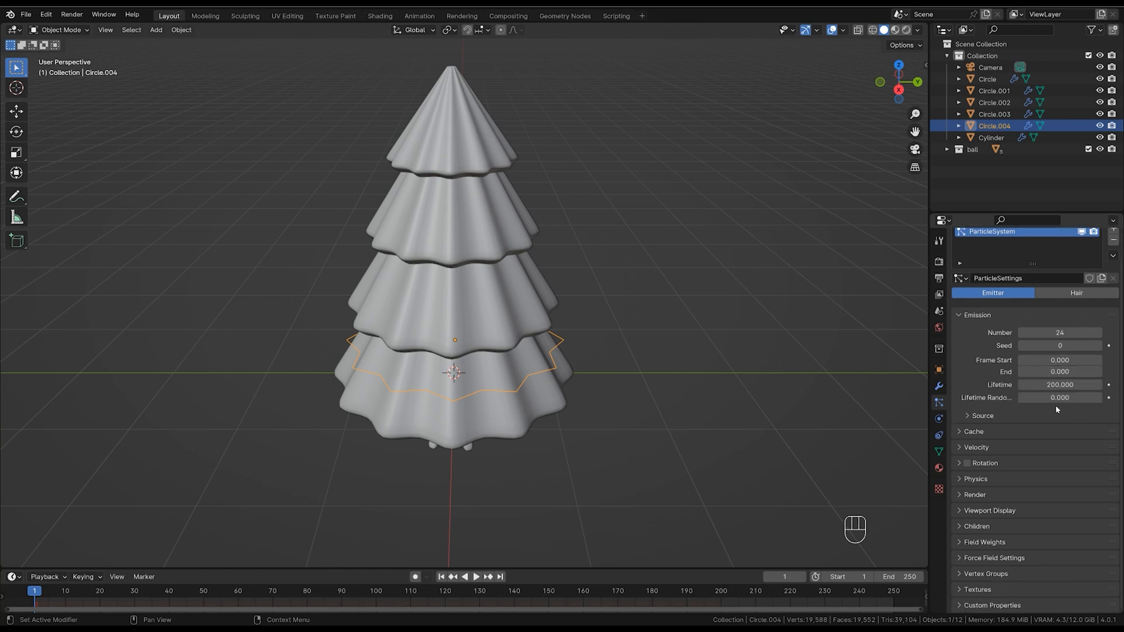
{"action": "left_click", "coordinate": [984, 416]}
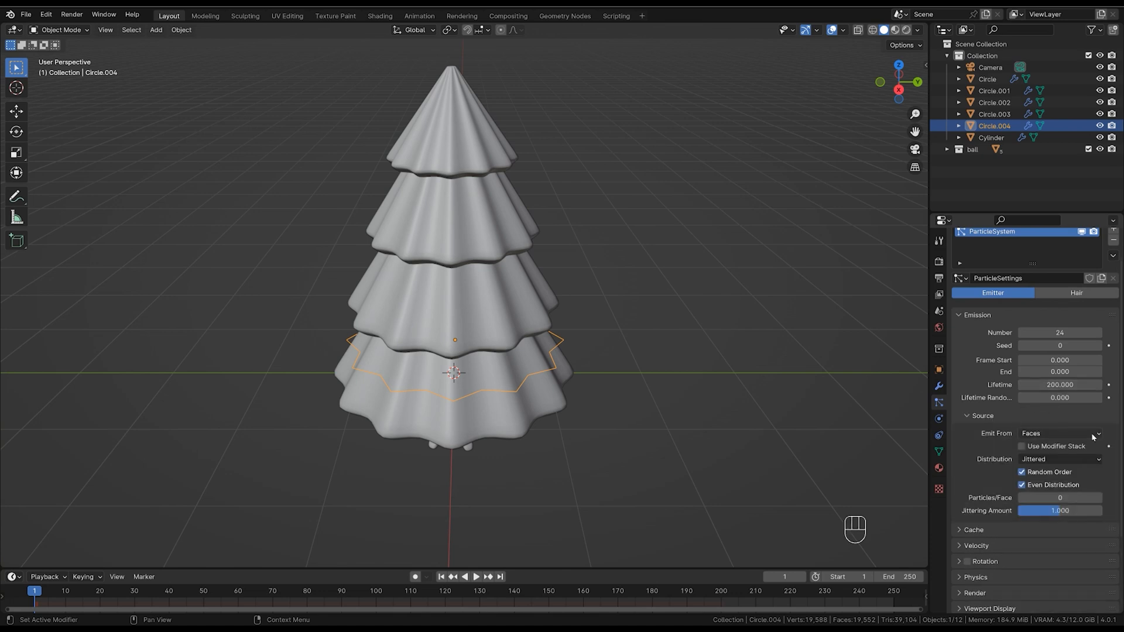
{"action": "scroll", "coordinate": [1064, 395], "scroll_direction": "down", "scroll_amount": 2}
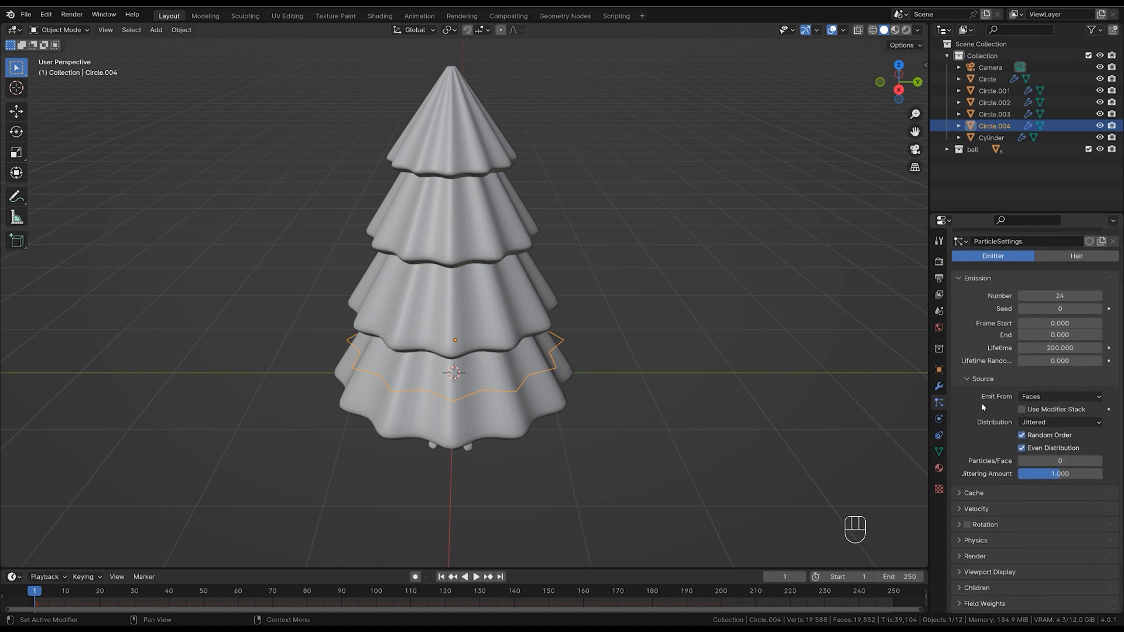
{"action": "left_click", "coordinate": [1068, 403]}
{"action": "left_click", "coordinate": [1072, 408]}
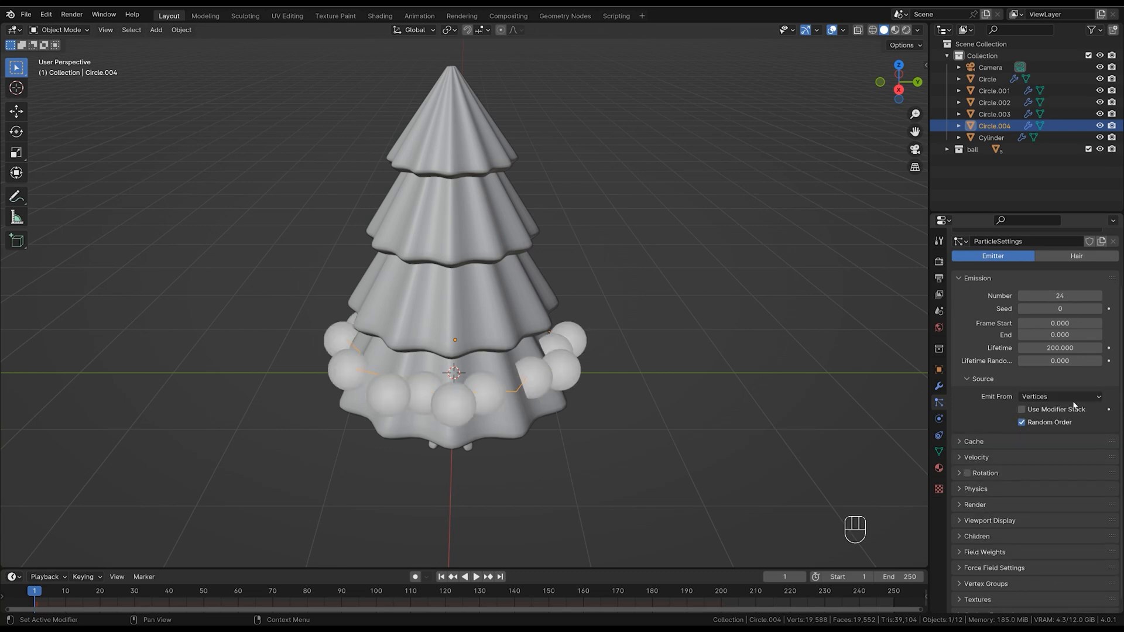
{"action": "middle_click_drag", "start_coordinate": [778, 433], "coordinate": [820, 427]}
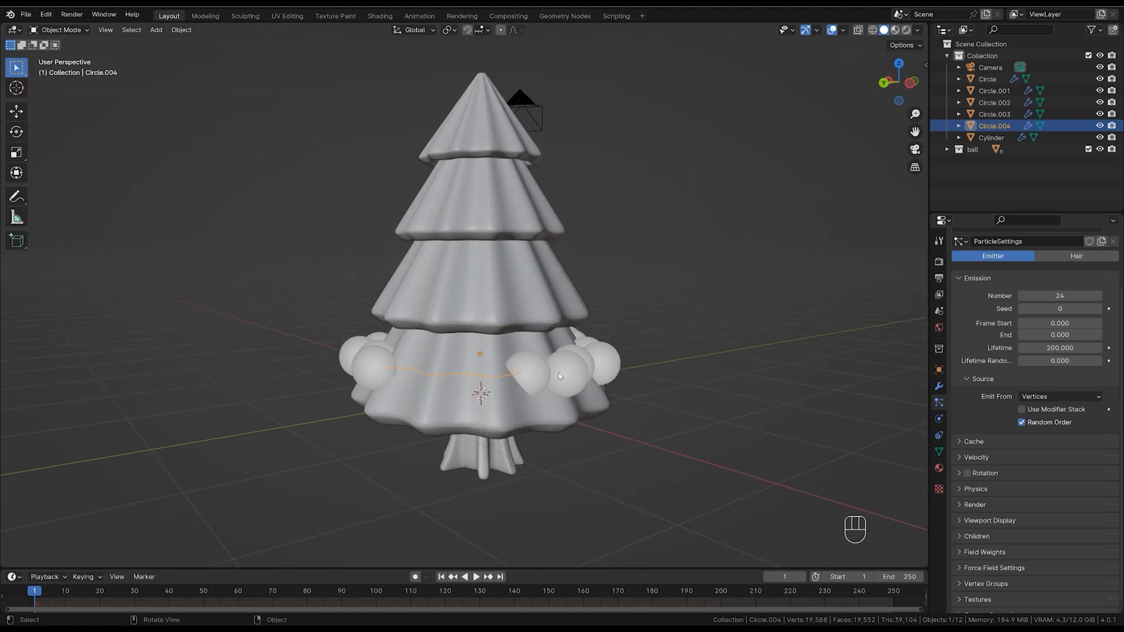
{"action": "middle_click_drag", "start_coordinate": [559, 374], "coordinate": [587, 344]}
{"action": "scroll", "coordinate": [1057, 462], "scroll_direction": "down", "scroll_amount": 2}
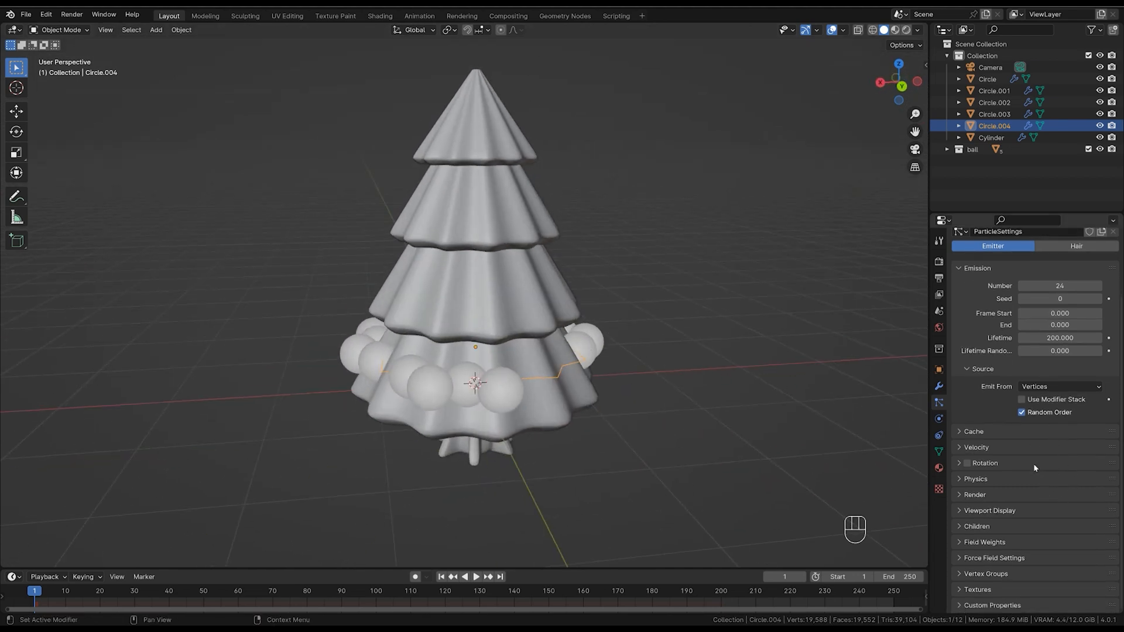
Render the ring's particles as a collection, using "ball" as the instance collection.
{"action": "left_click", "coordinate": [988, 496]}
{"action": "scroll", "coordinate": [983, 457], "scroll_direction": "down", "scroll_amount": 4}
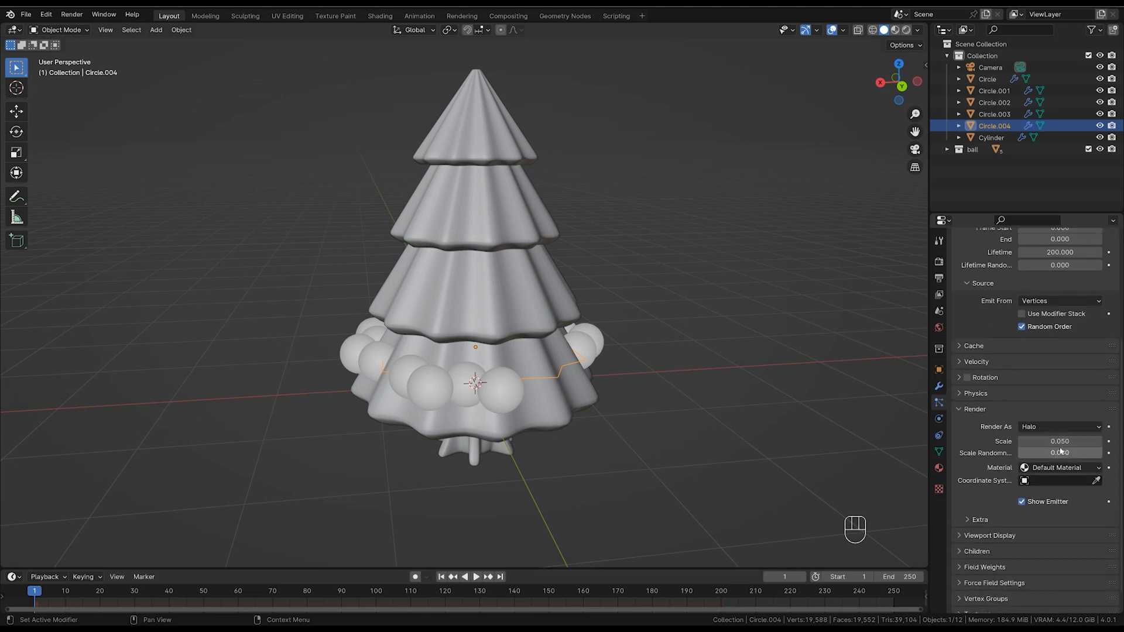
{"action": "left_click", "coordinate": [1049, 431]}
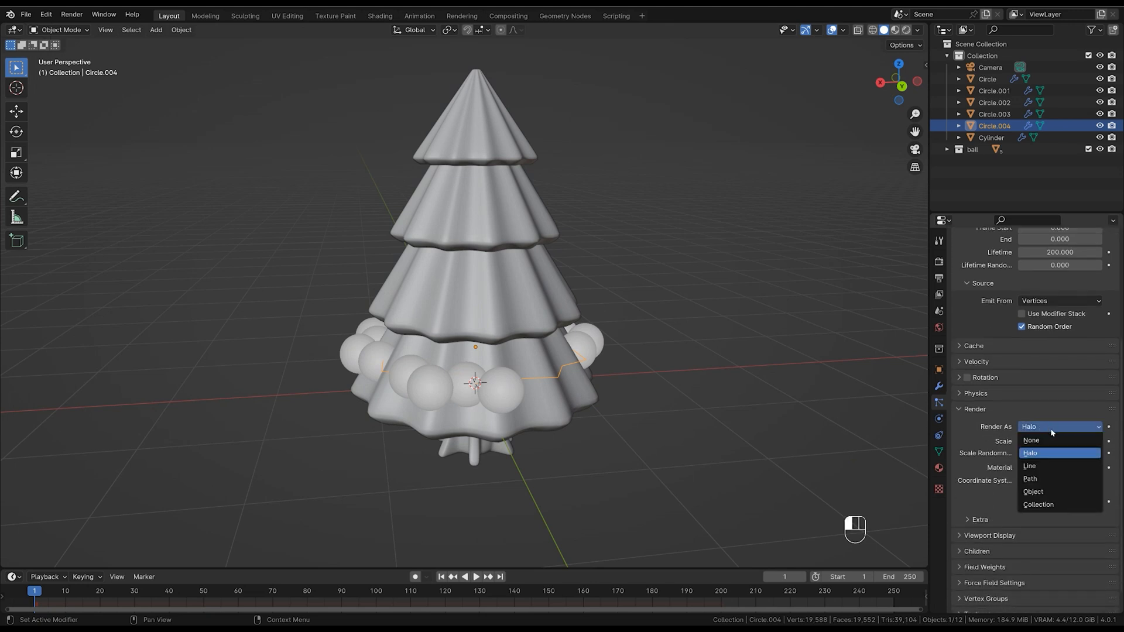
{"action": "left_click", "coordinate": [1049, 503]}
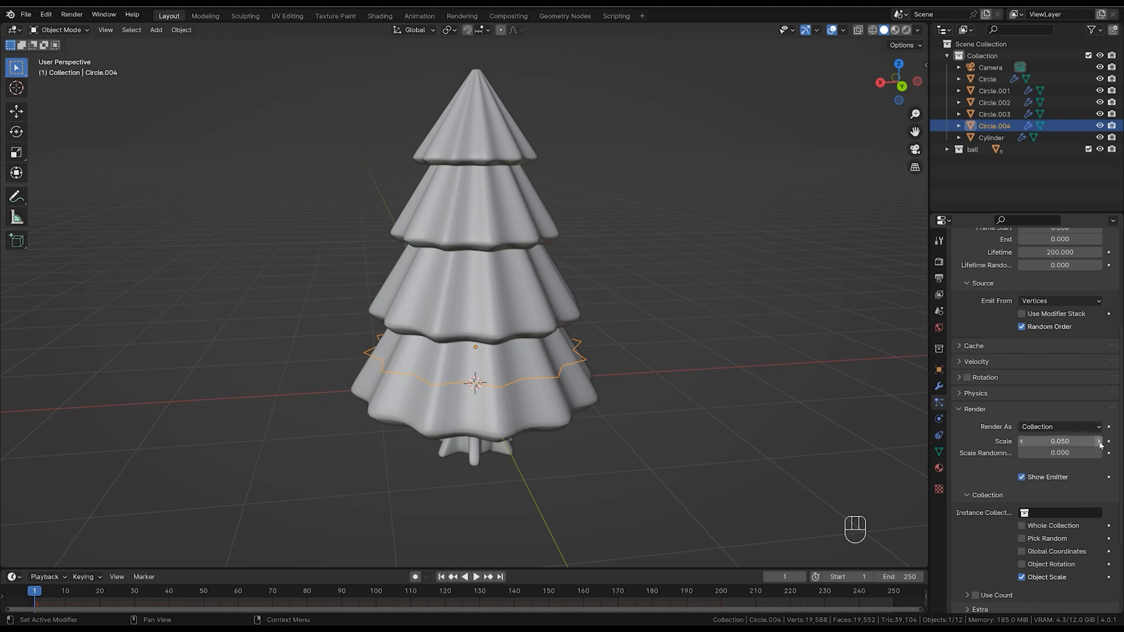
{"action": "scroll", "coordinate": [1080, 440], "scroll_direction": "down", "scroll_amount": 3}
{"action": "left_click", "coordinate": [1063, 454]}
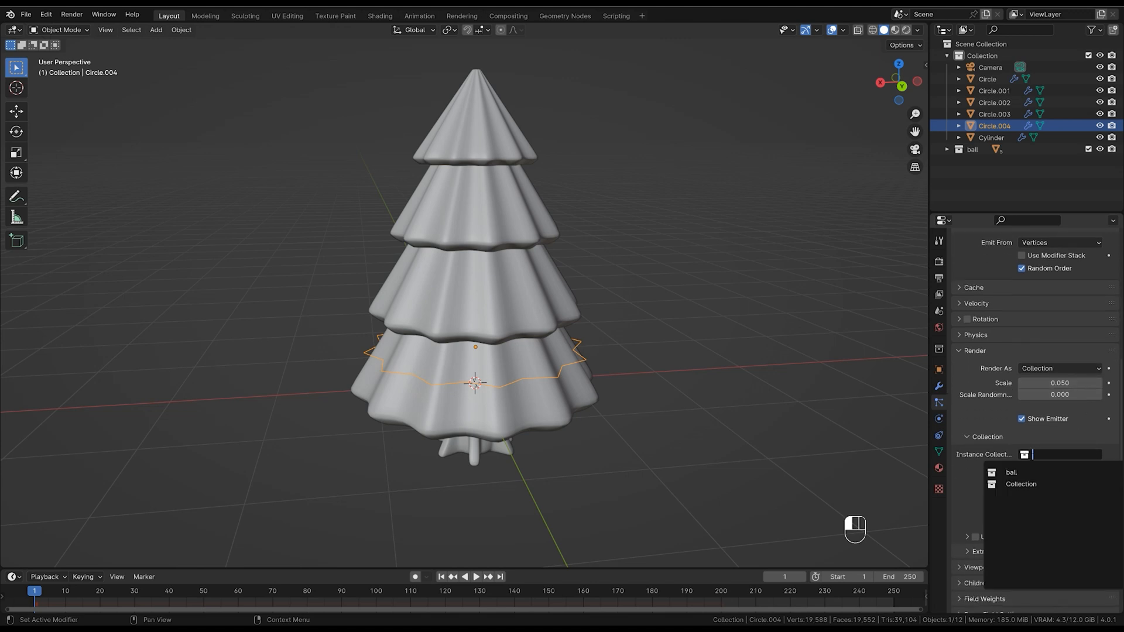
{"action": "left_click", "coordinate": [1022, 473]}
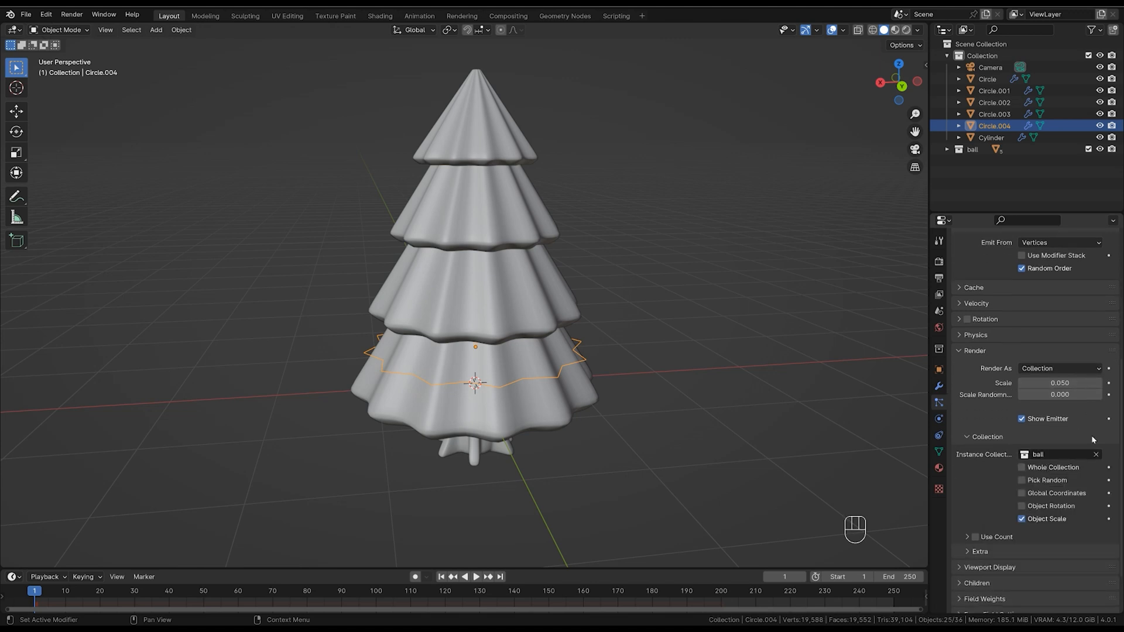
{"action": "middle_click_drag", "start_coordinate": [606, 301], "coordinate": [603, 340], "text": "ctrl"}
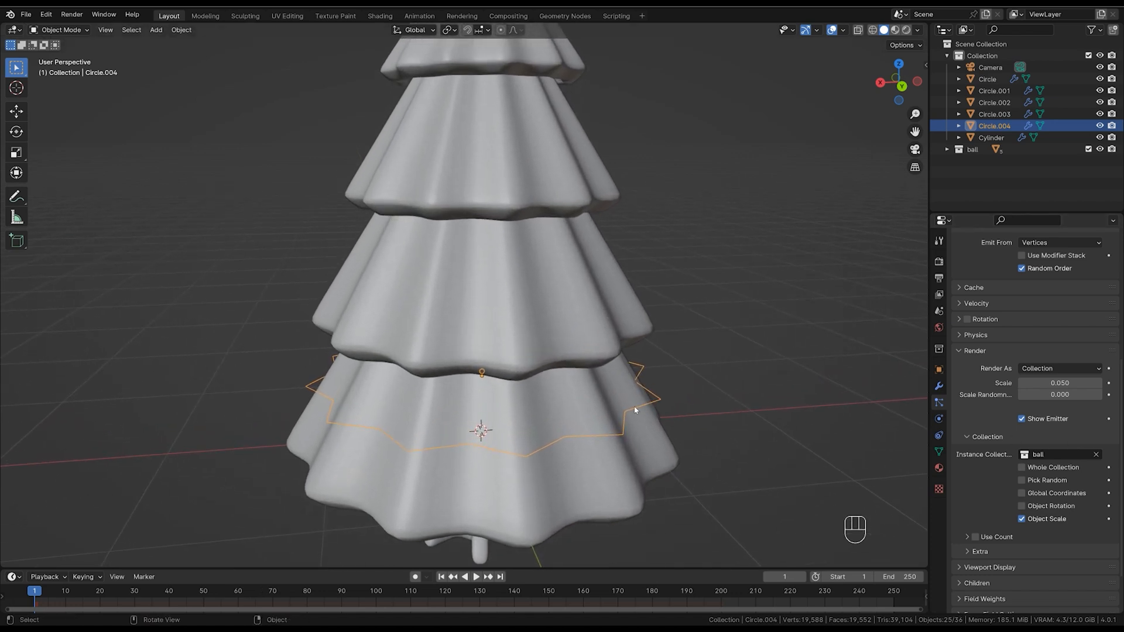
{"action": "key", "text": "ctrl+z"}
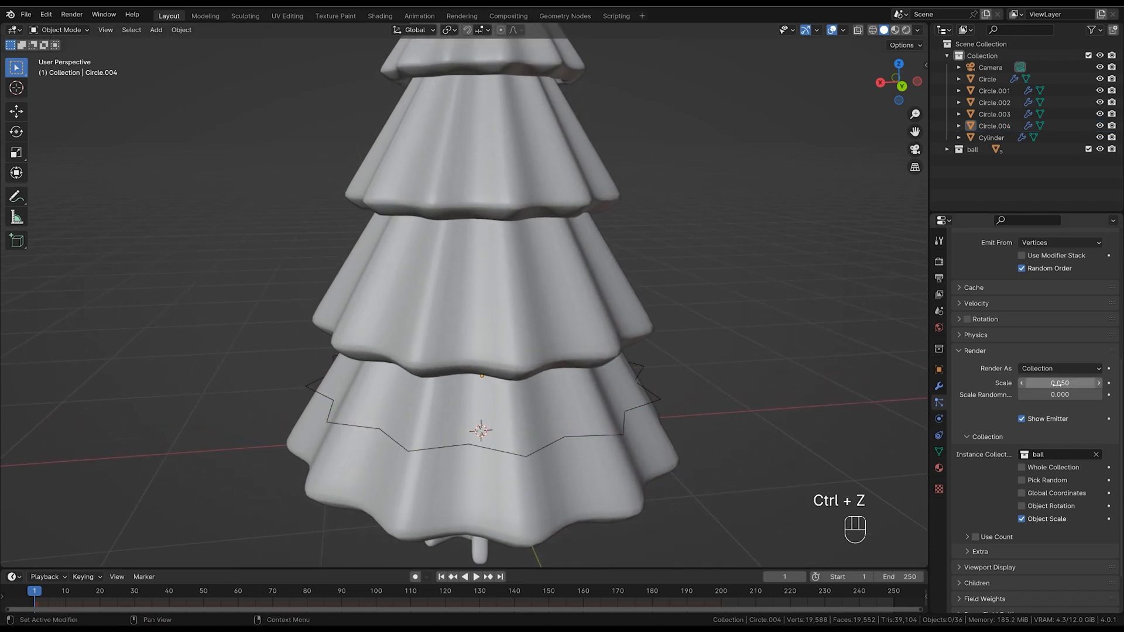
Set the ring particles' render scale to 0.285 and their scale randomness to 0.5.
{"action": "left_click_drag", "start_coordinate": [1077, 384], "coordinate": [1110, 396], "text": "shift"}
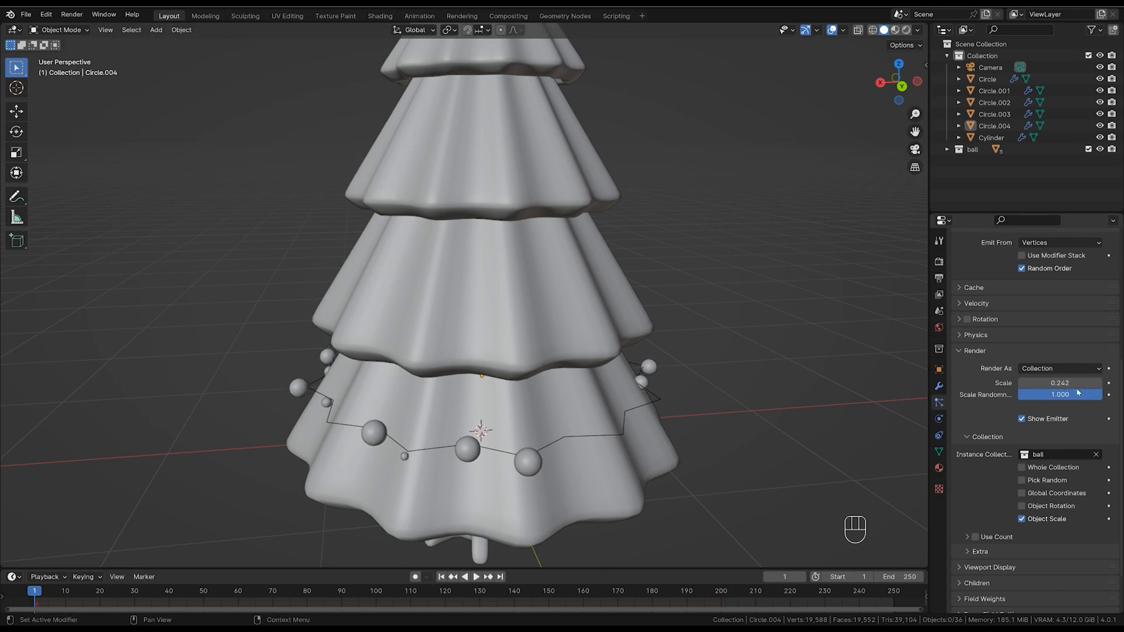
{"action": "middle_click_drag", "start_coordinate": [773, 433], "coordinate": [681, 437]}
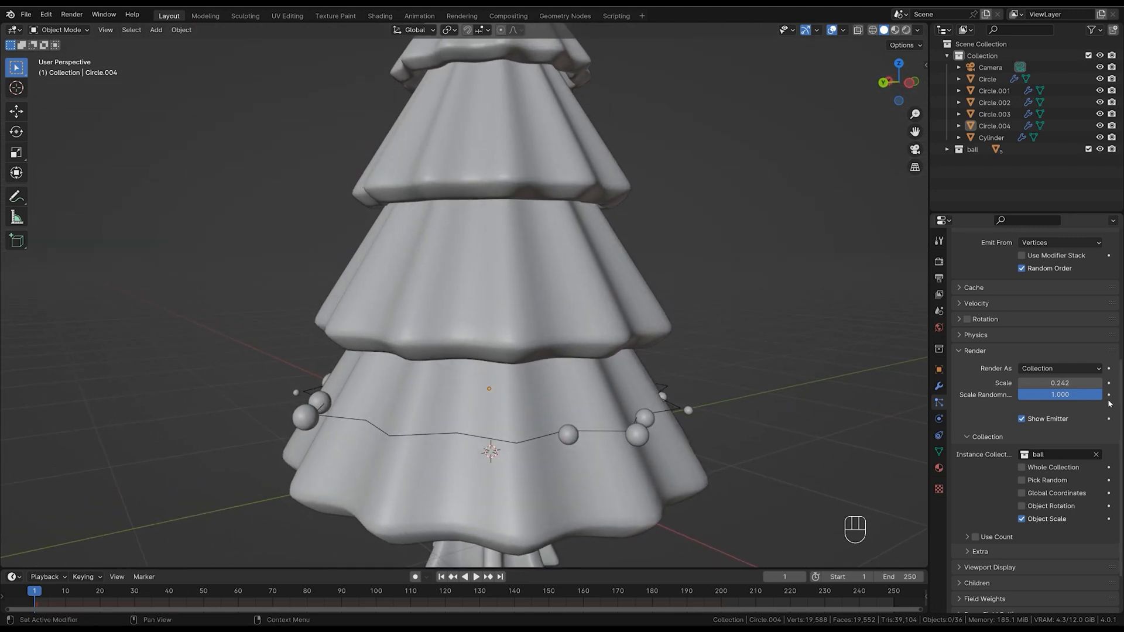
{"action": "left_click_drag", "start_coordinate": [1092, 399], "coordinate": [1048, 413]}
{"action": "left_click", "coordinate": [1062, 395]}
{"action": "type", "text": "0.5"}
{"action": "key", "text": "Return"}
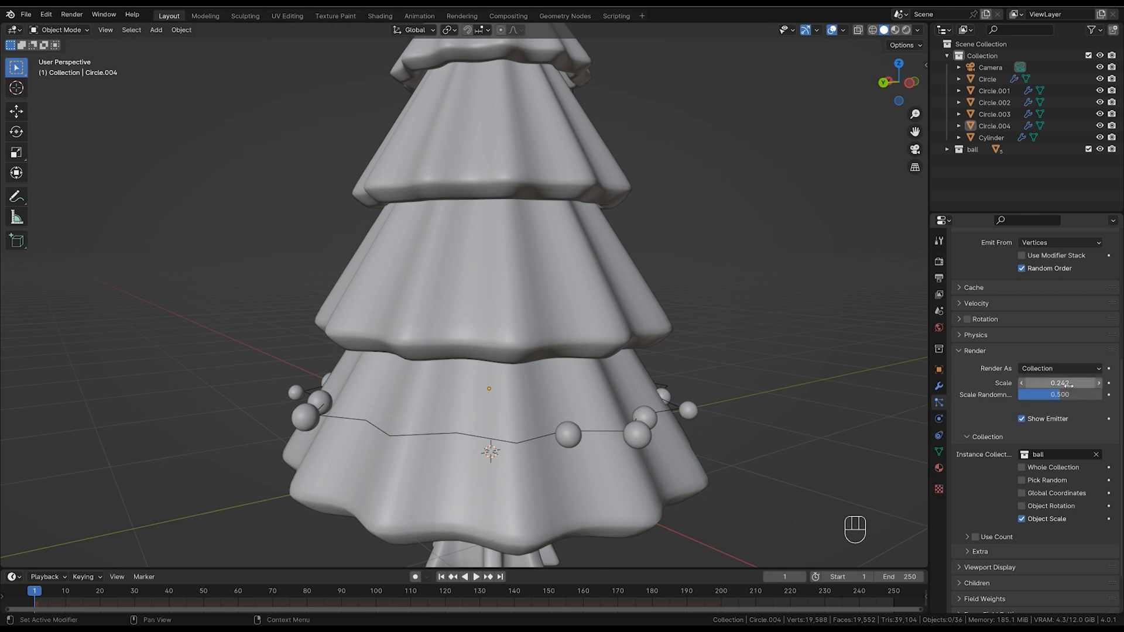
{"action": "left_click_drag", "start_coordinate": [1060, 382], "coordinate": [1073, 383], "text": "shift"}
{"action": "middle_click_drag", "start_coordinate": [781, 293], "coordinate": [693, 417], "text": "ctrl"}
{"action": "middle_click_drag", "start_coordinate": [739, 364], "coordinate": [636, 404], "text": "shift"}
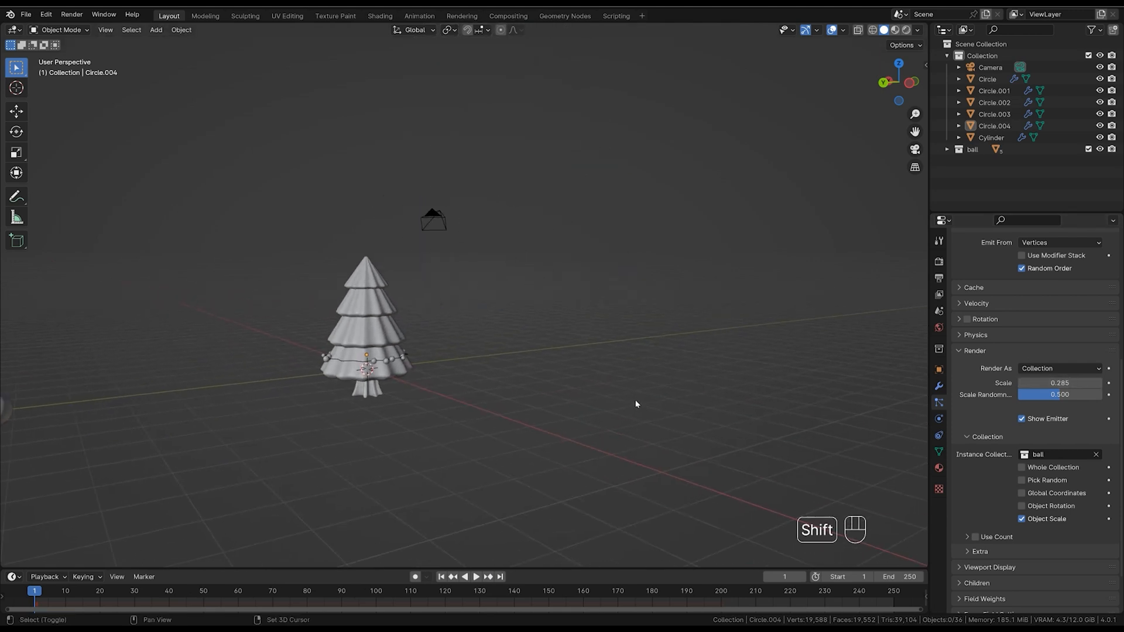
{"action": "scroll", "coordinate": [636, 404], "scroll_direction": "down", "scroll_amount": 1}
{"action": "middle_click_drag", "start_coordinate": [531, 440], "coordinate": [704, 409], "text": "shift"}
{"action": "left_click_drag", "start_coordinate": [316, 304], "coordinate": [480, 392]}
{"action": "key", "text": "s"}
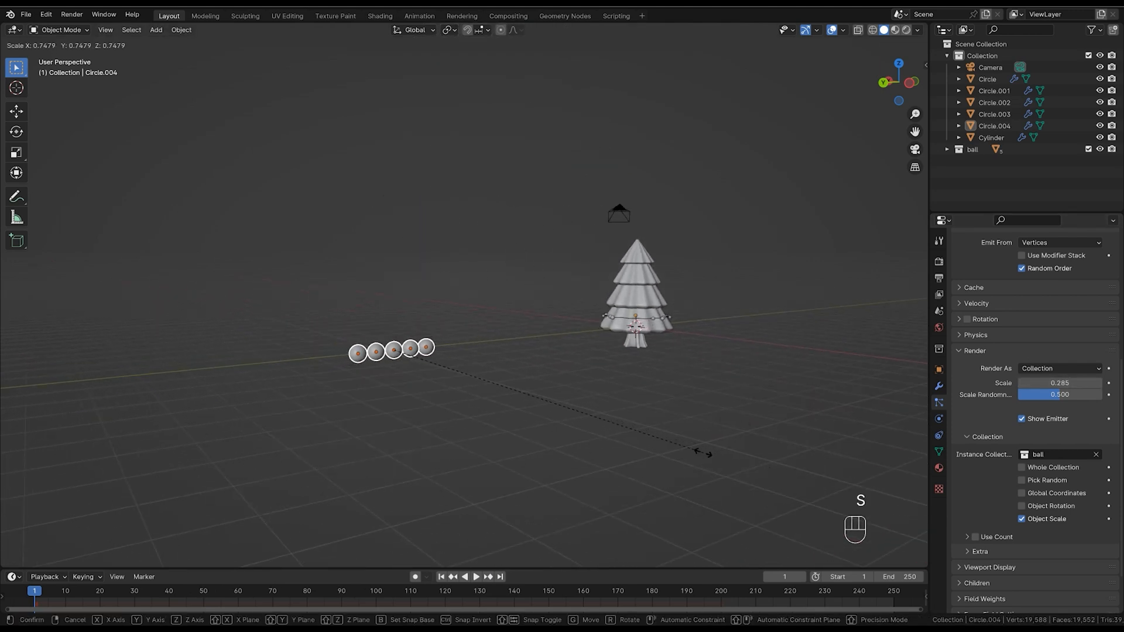
{"action": "right_click", "coordinate": [589, 421]}
{"action": "middle_click_drag", "start_coordinate": [620, 392], "coordinate": [785, 281], "text": "ctrl"}
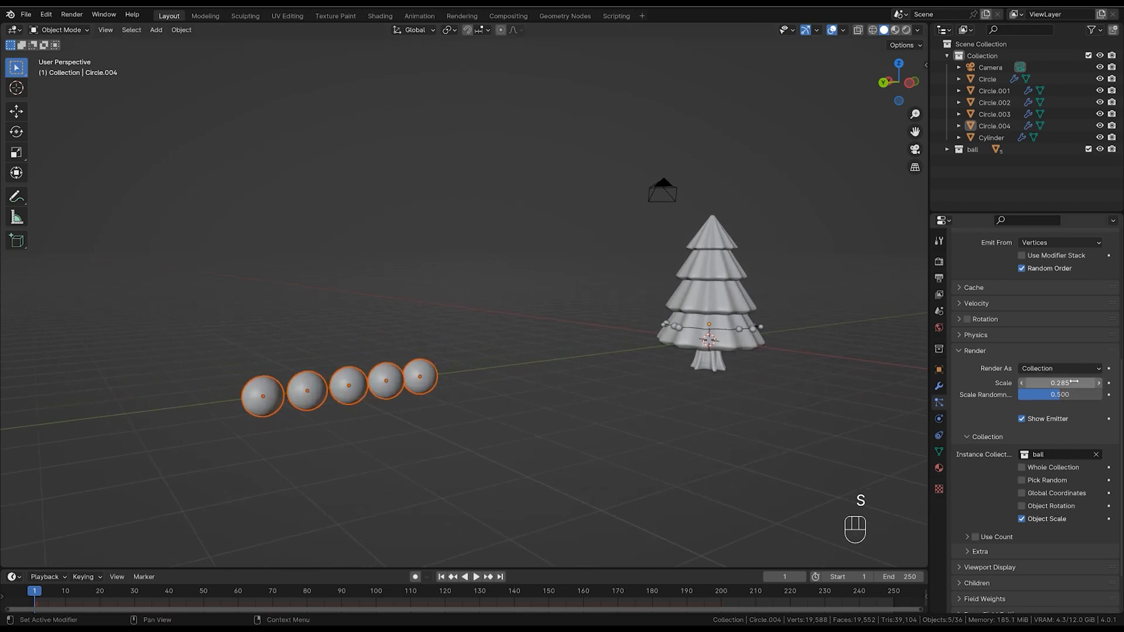
{"action": "middle_click_drag", "start_coordinate": [667, 384], "coordinate": [643, 398]}
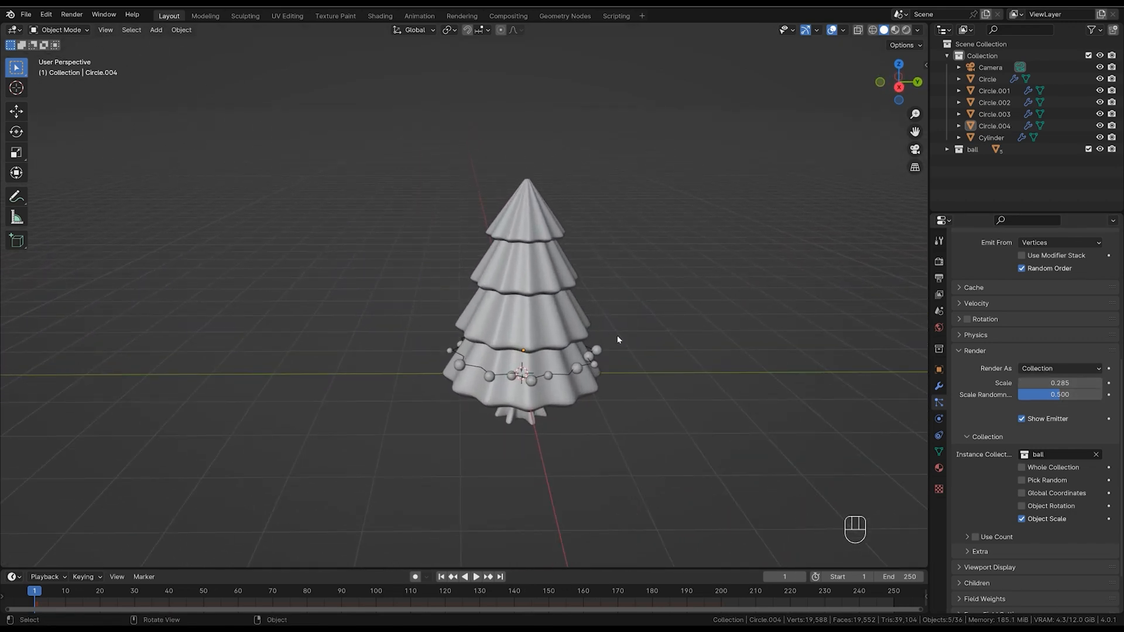
Frame the ball ring and examine how the balls are distributed along it around the bottom tier.
{"action": "left_click", "coordinate": [614, 373]}
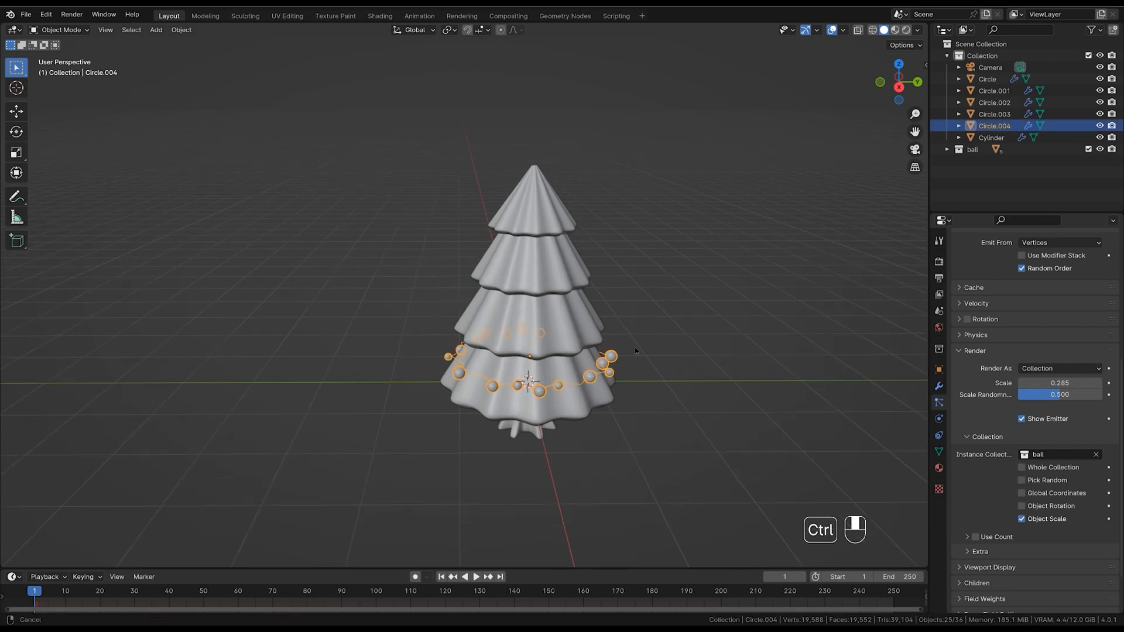
{"action": "key", "text": "KP_Decimal"}
{"action": "middle_click_drag", "start_coordinate": [633, 331], "coordinate": [622, 387], "text": "ctrl"}
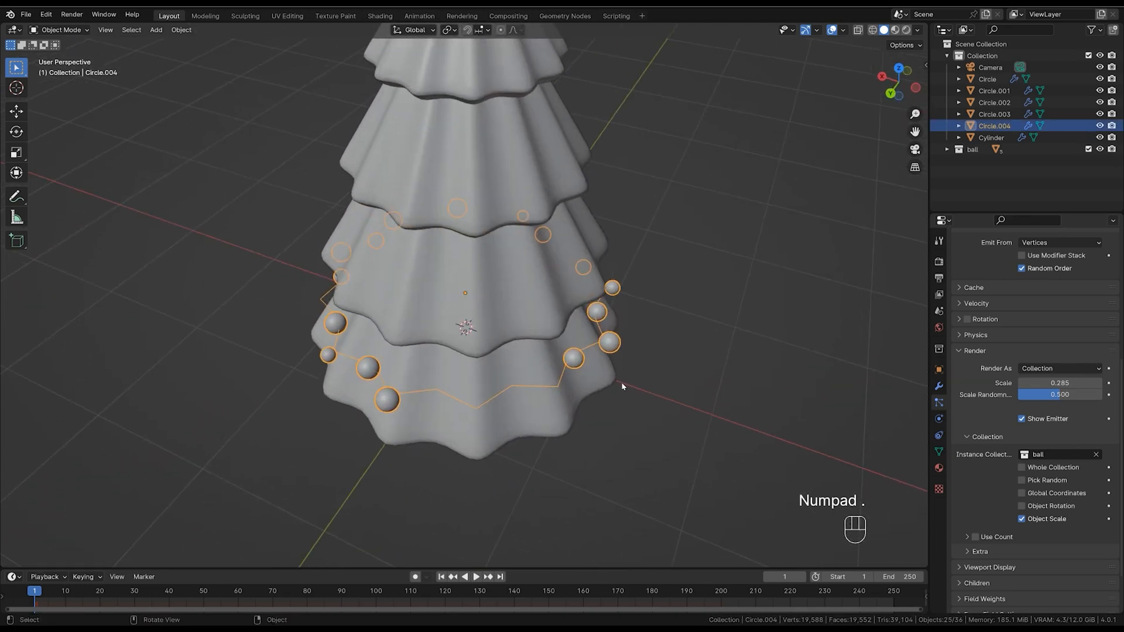
{"action": "left_click", "coordinate": [553, 388]}
{"action": "left_click", "coordinate": [511, 389]}
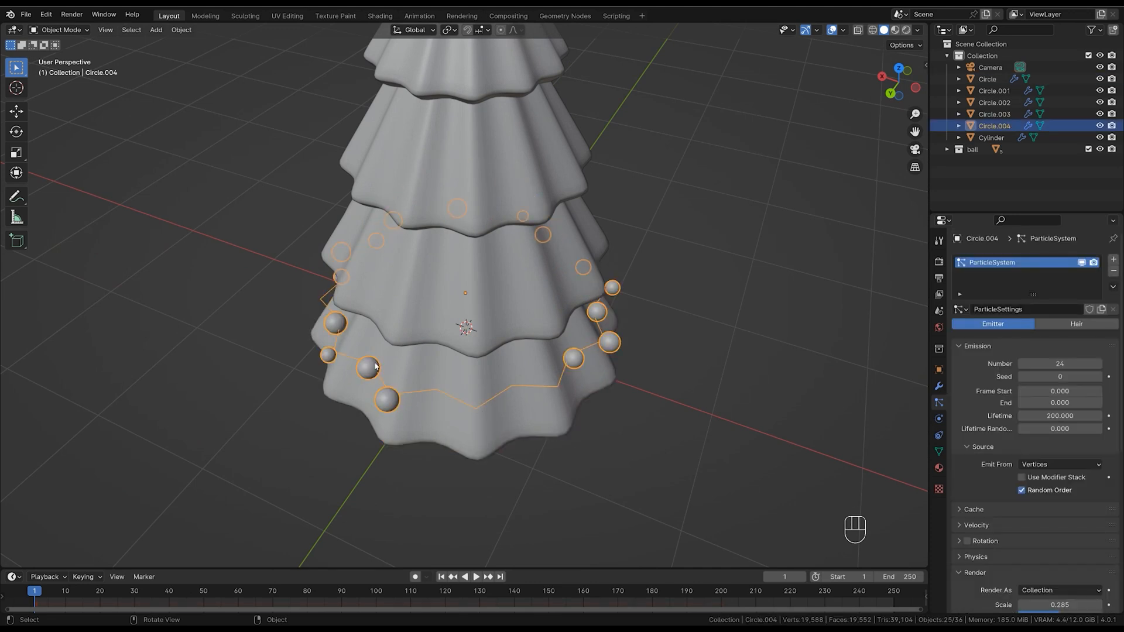
{"action": "middle_click_drag", "start_coordinate": [450, 400], "coordinate": [515, 389]}
{"action": "middle_click_drag", "start_coordinate": [515, 388], "coordinate": [496, 446], "text": "shift"}
Disable Random Order in the ring's particle source, checking the whole ring through the tree with X-ray.
{"action": "key", "text": "Tab"}
{"action": "key", "text": "Tab"}
{"action": "key", "text": "alt+z"}
{"action": "key", "text": "alt+z"}
{"action": "key", "text": "alt+z"}
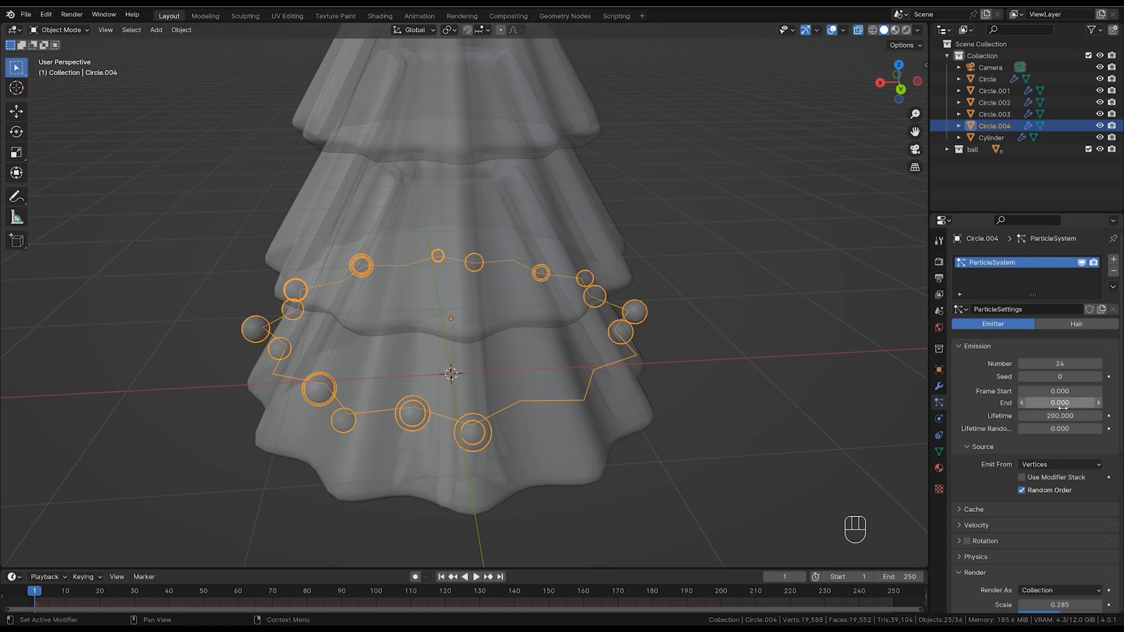
{"action": "scroll", "coordinate": [1062, 418], "scroll_direction": "down", "scroll_amount": 3}
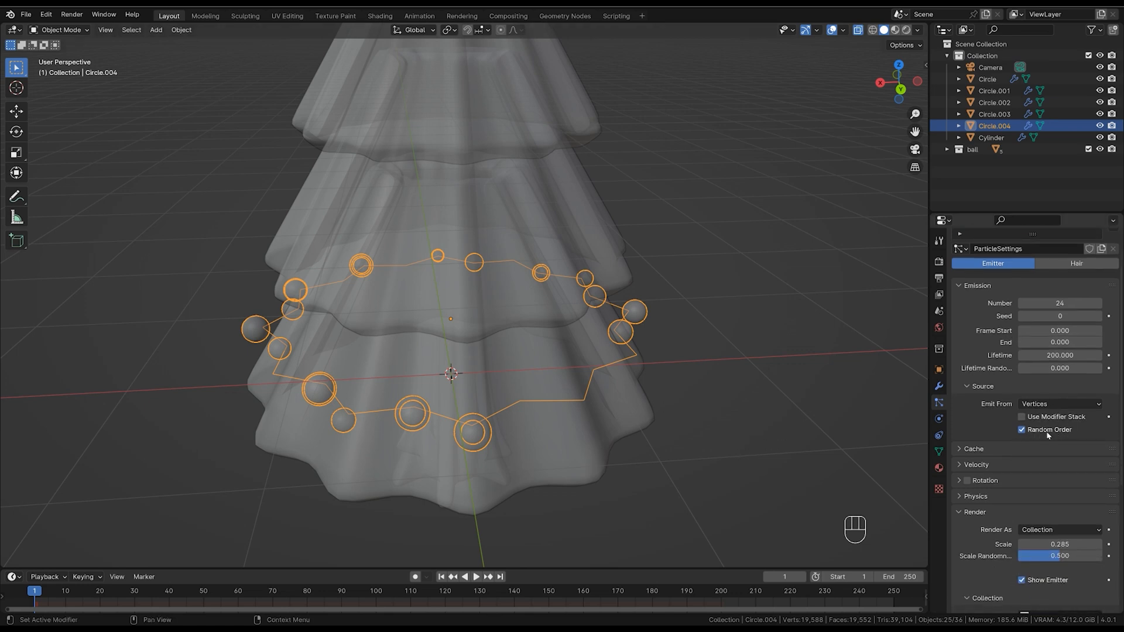
{"action": "left_click", "coordinate": [1022, 430]}
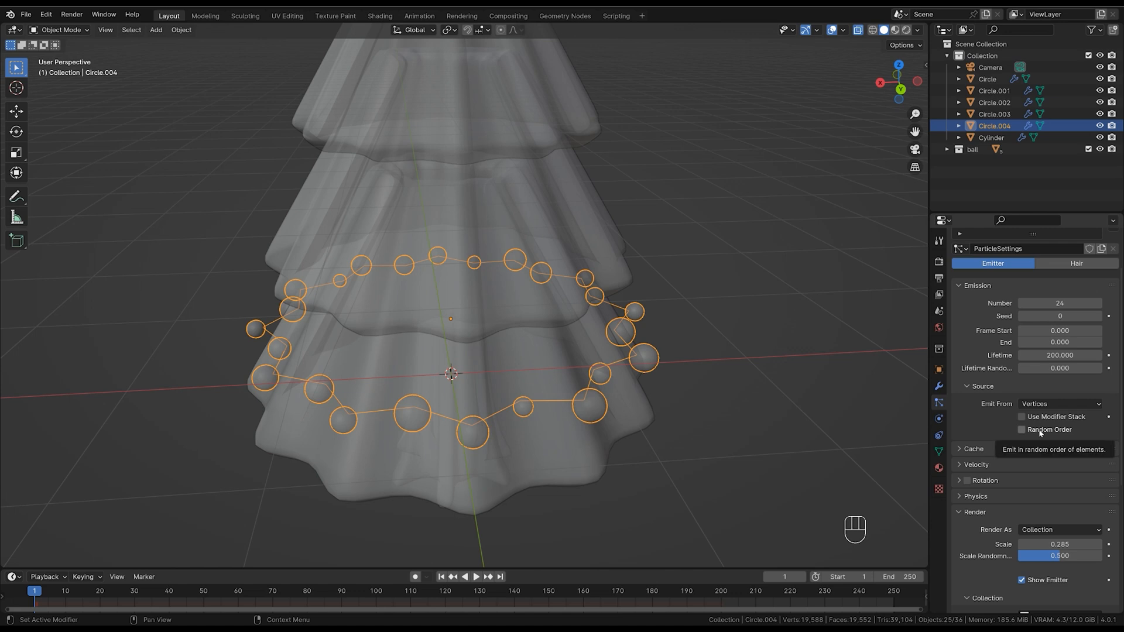
{"action": "left_click", "coordinate": [793, 435]}
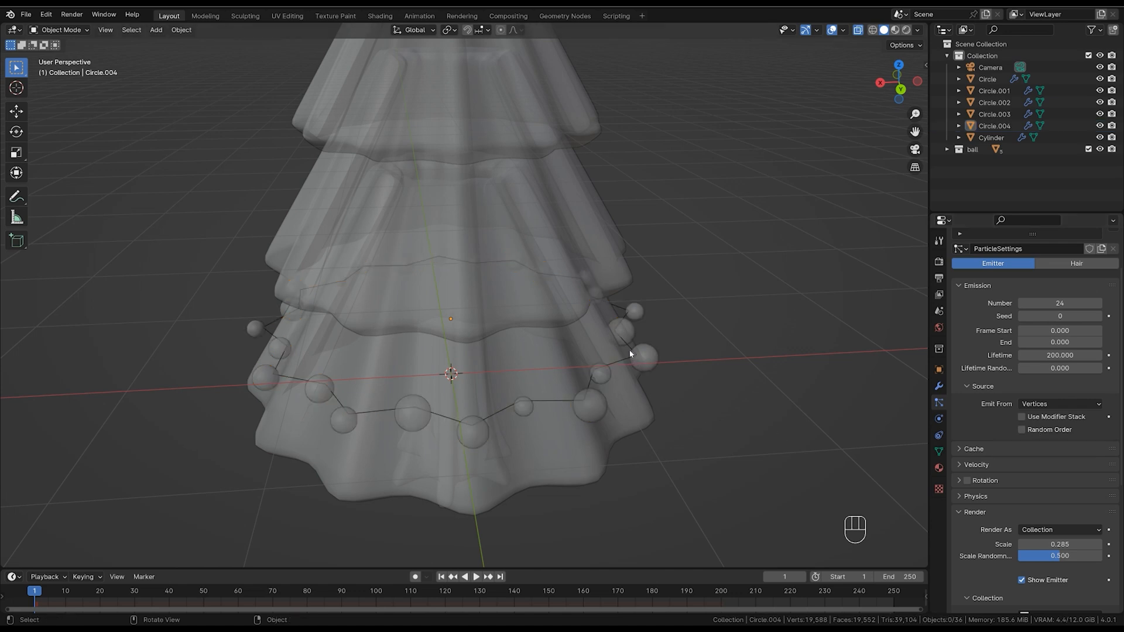
{"action": "key", "text": "alt+z"}
{"action": "middle_click_drag", "start_coordinate": [643, 396], "coordinate": [671, 393], "text": "alt"}
{"action": "middle_click_drag", "start_coordinate": [671, 394], "coordinate": [644, 410]}
{"action": "left_click", "coordinate": [609, 389]}
{"action": "key", "text": "g"}
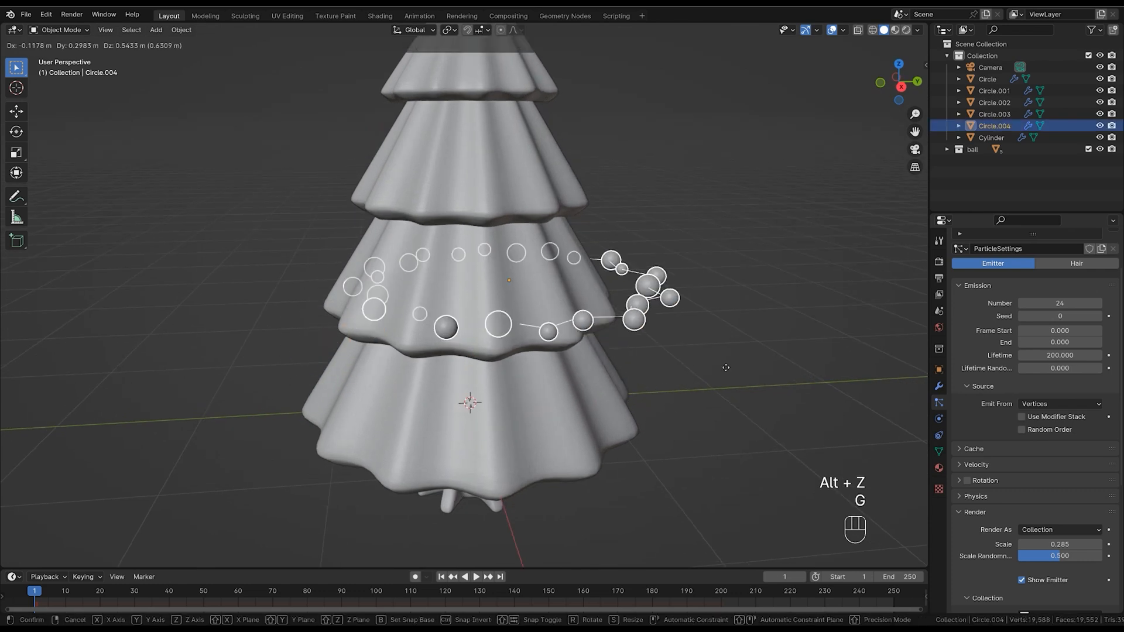
{"action": "left_click", "coordinate": [697, 393]}
{"action": "middle_click_drag", "start_coordinate": [696, 395], "coordinate": [654, 440], "text": "ctrl"}
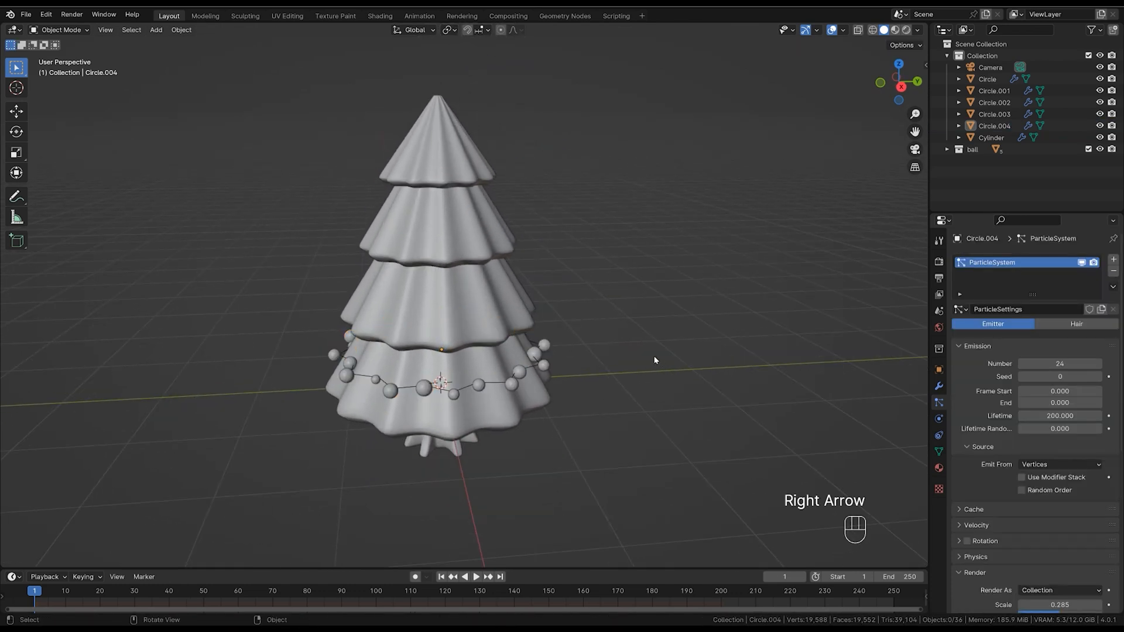
Play the animation to check how the ball particles move over time, then return to frame 0.
{"action": "key", "text": "space"}
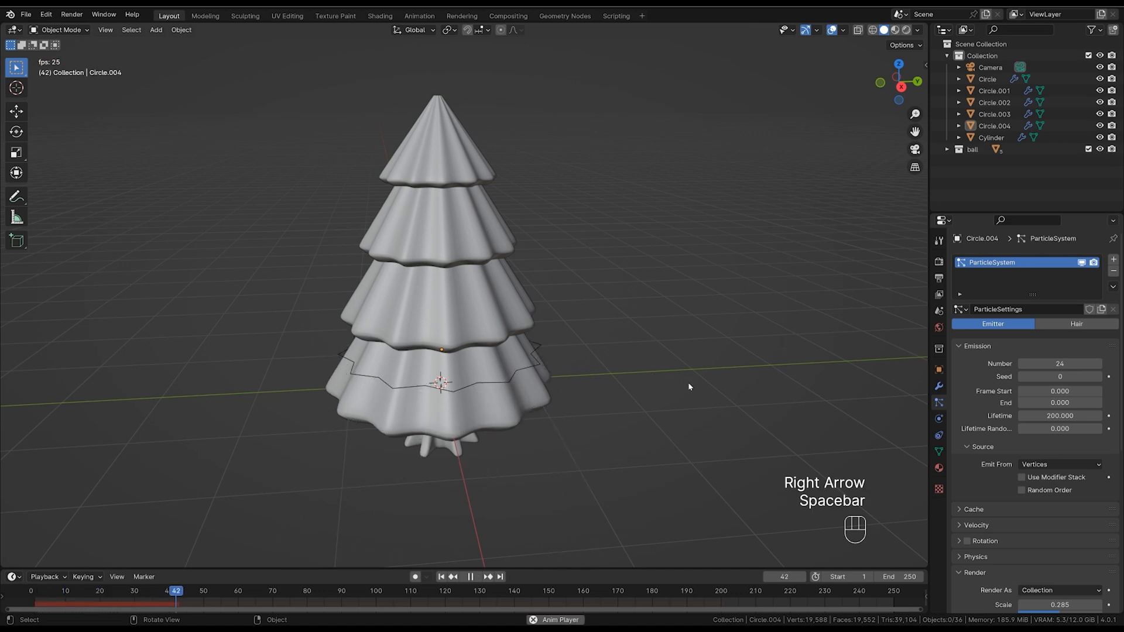
{"action": "key", "text": "space"}
{"action": "middle_click_drag", "start_coordinate": [744, 442], "coordinate": [497, 493], "text": "alt"}
{"action": "key", "text": "space"}
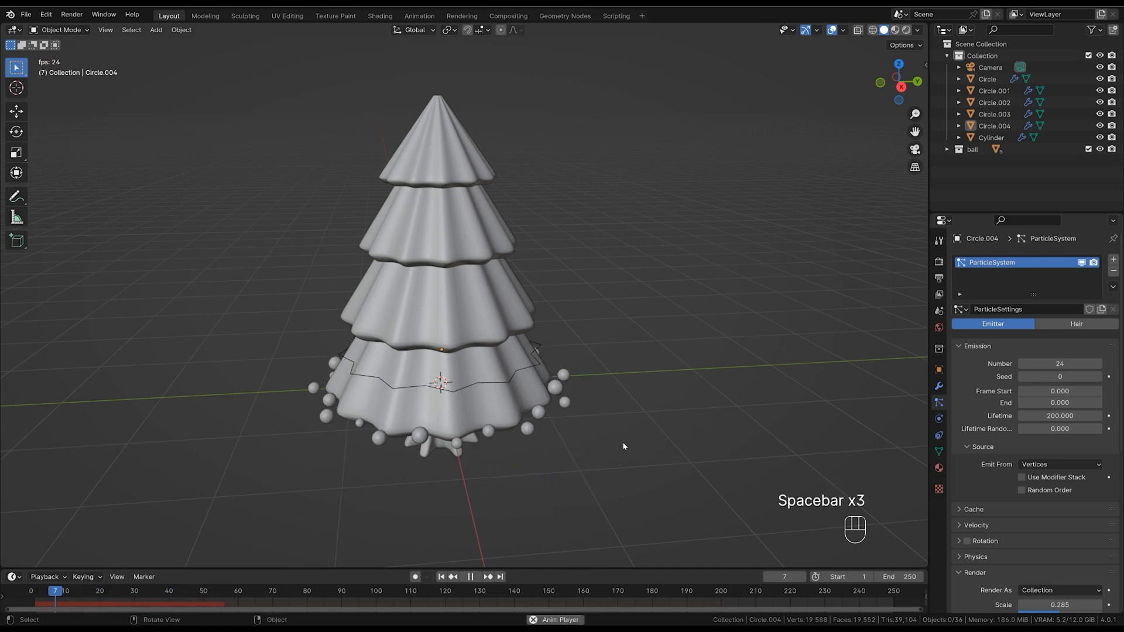
{"action": "key", "text": "space"}
{"action": "middle_click_drag", "start_coordinate": [665, 446], "coordinate": [585, 484], "text": "alt"}
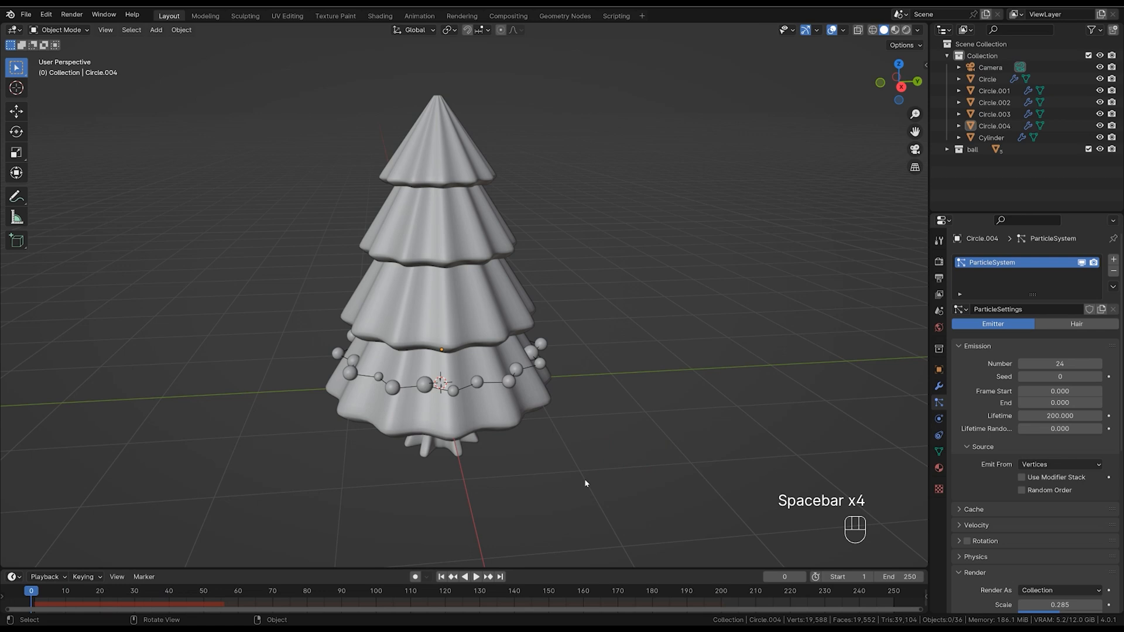
Set the physics type of the ring's particle system to None.
{"action": "scroll", "coordinate": [970, 410], "scroll_direction": "down", "scroll_amount": 6}
{"action": "left_click", "coordinate": [978, 389]}
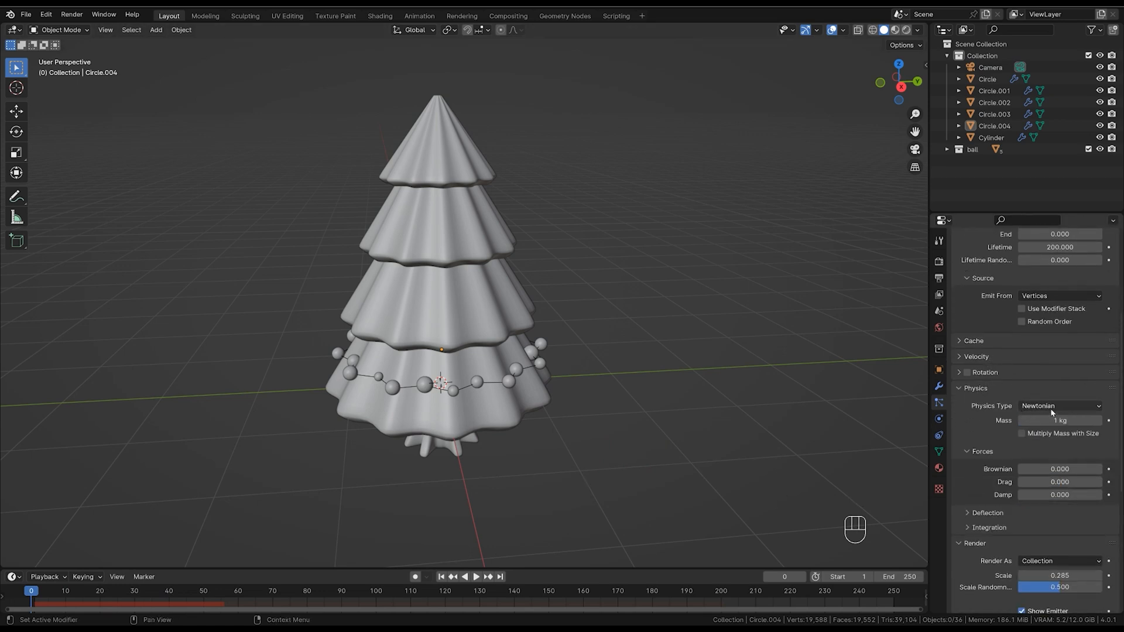
{"action": "left_click", "coordinate": [1033, 411]}
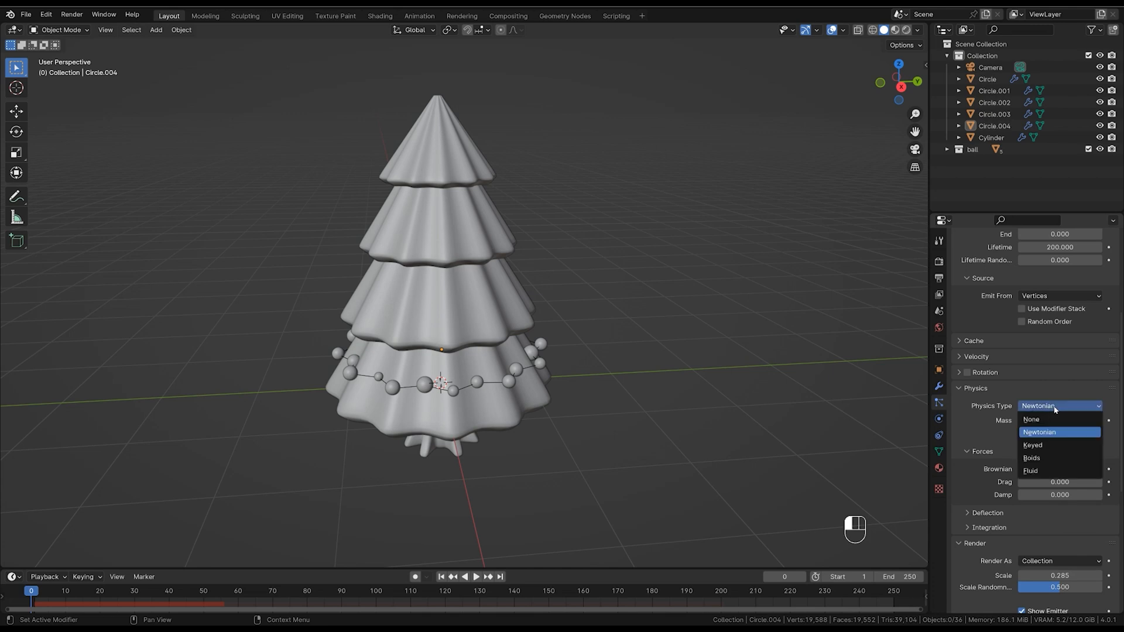
{"action": "left_click", "coordinate": [1054, 422]}
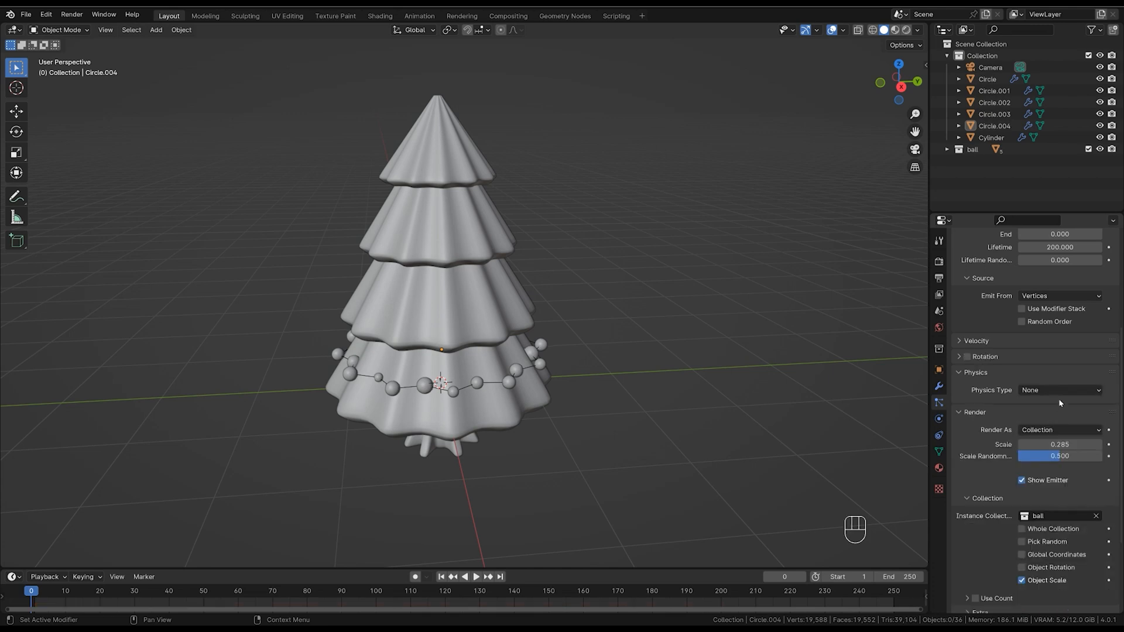
Replay the animation to check the balls with the new physics setting and return to frame 0.
{"action": "middle_click_drag", "start_coordinate": [530, 468], "coordinate": [527, 420], "text": "ctrl"}
{"action": "left_click", "coordinate": [535, 412]}
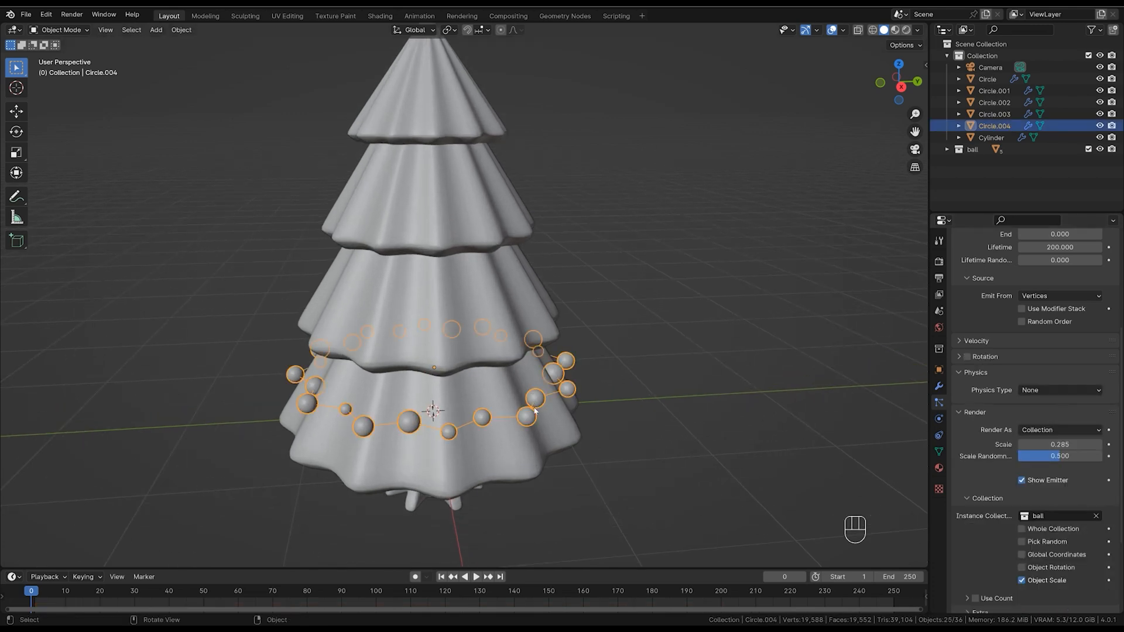
{"action": "key", "text": "space"}
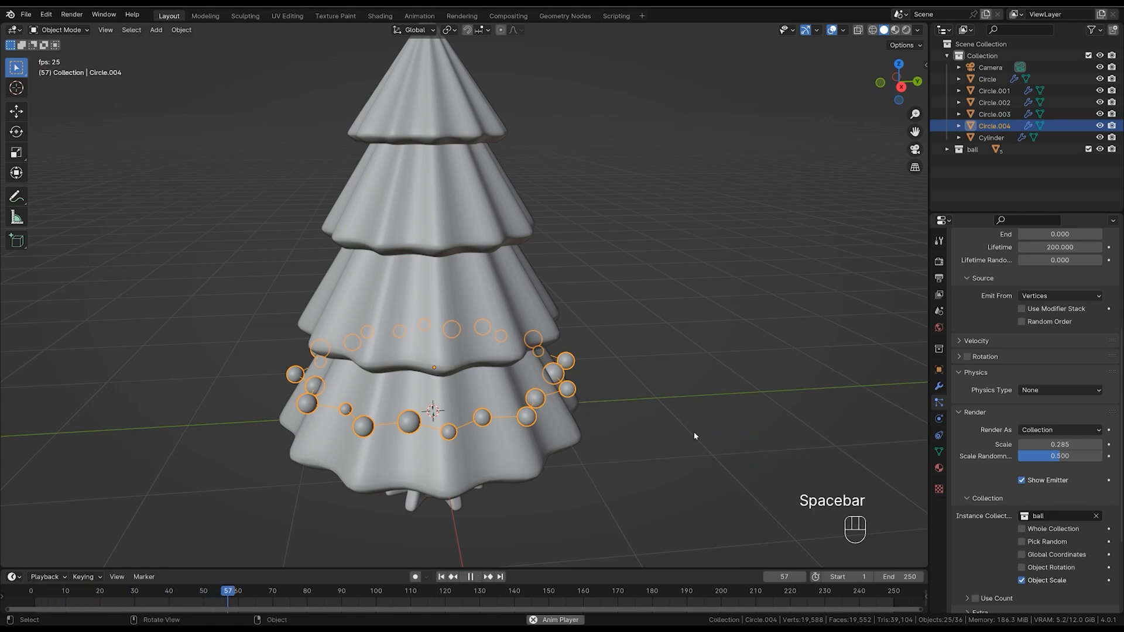
{"action": "key", "text": "space"}
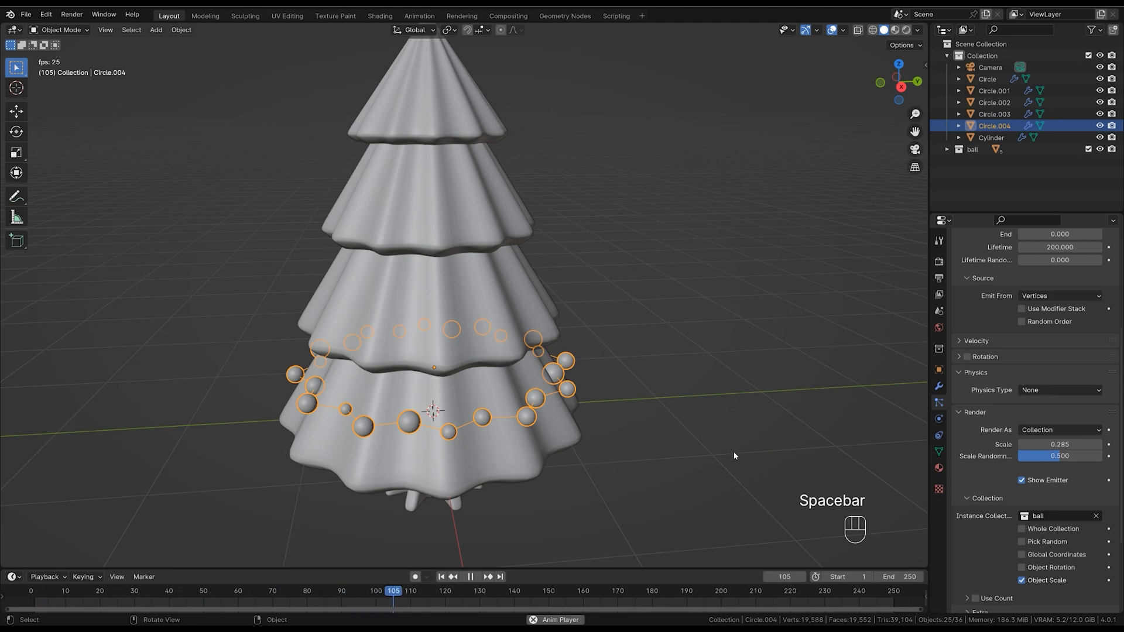
{"action": "middle_click_drag", "start_coordinate": [761, 481], "coordinate": [326, 570], "text": "alt"}
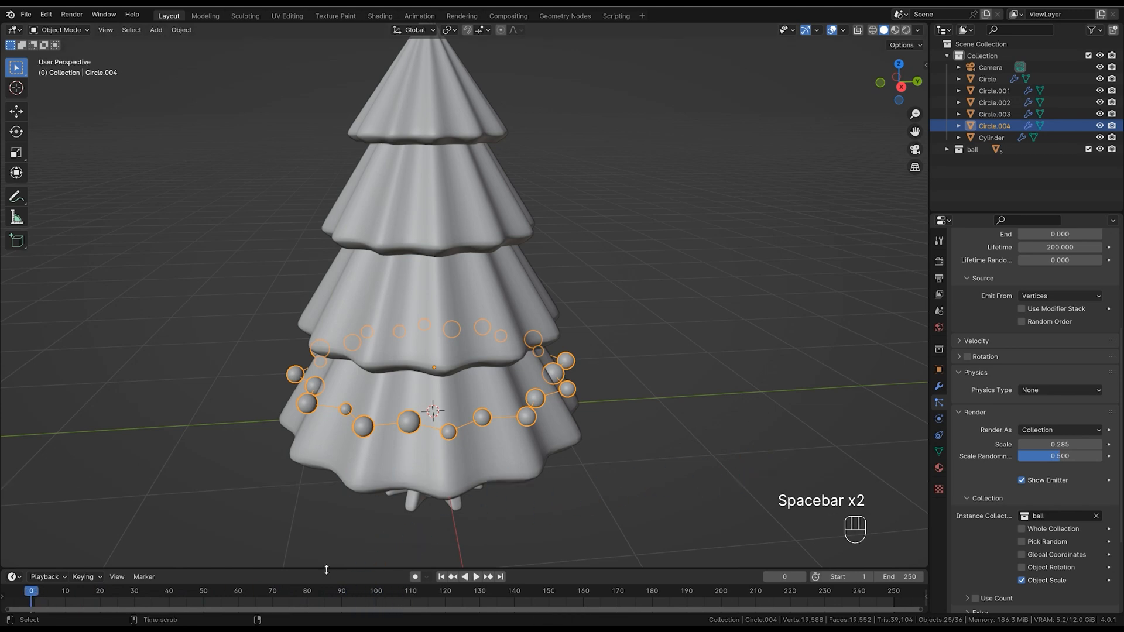
Increase the render scale of the ring's particles to 0.457, judging the ball size against the tree from the side.
{"action": "middle_click_drag", "start_coordinate": [660, 415], "coordinate": [664, 388], "text": "alt"}
{"action": "scroll", "coordinate": [1065, 421], "scroll_direction": "down", "scroll_amount": 2}
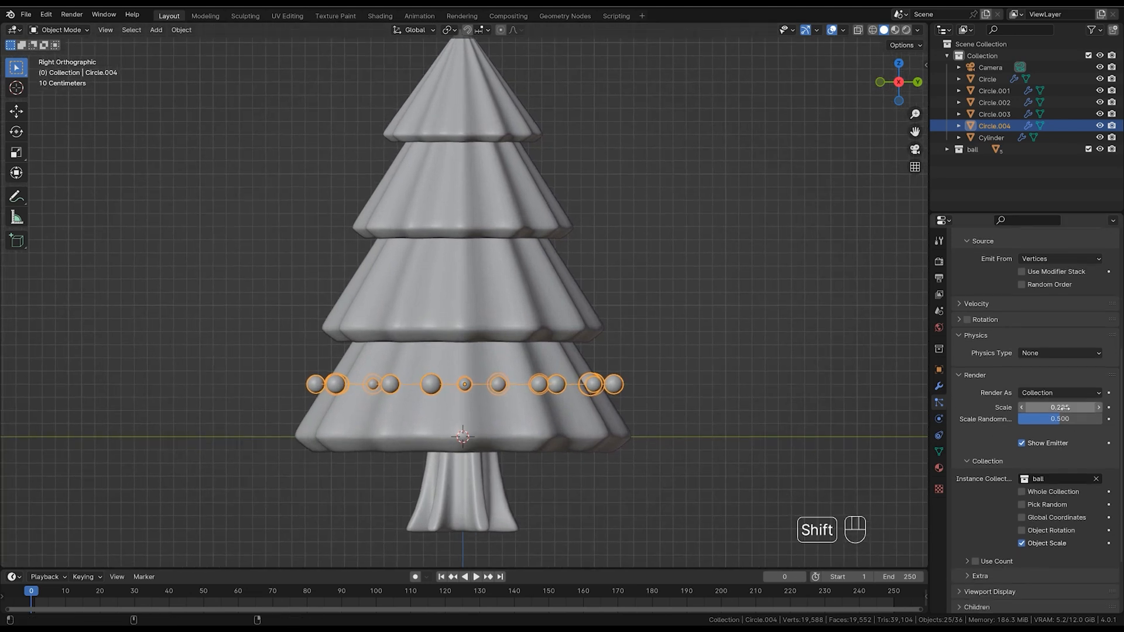
{"action": "left_click_drag", "start_coordinate": [1082, 408], "coordinate": [1090, 408], "text": "shift"}
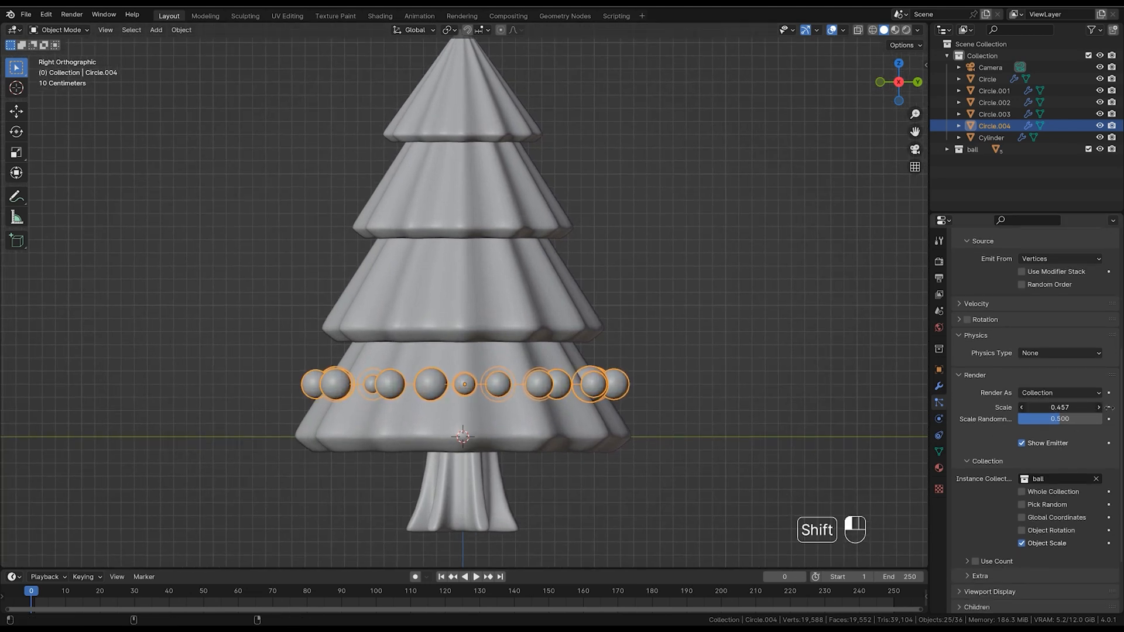
{"action": "left_click", "coordinate": [736, 418]}
{"action": "middle_click_drag", "start_coordinate": [736, 417], "coordinate": [709, 430]}
Scale the ball ring slightly to adjust its fit around the bottom tier, and deselect it.
{"action": "left_click", "coordinate": [617, 423]}
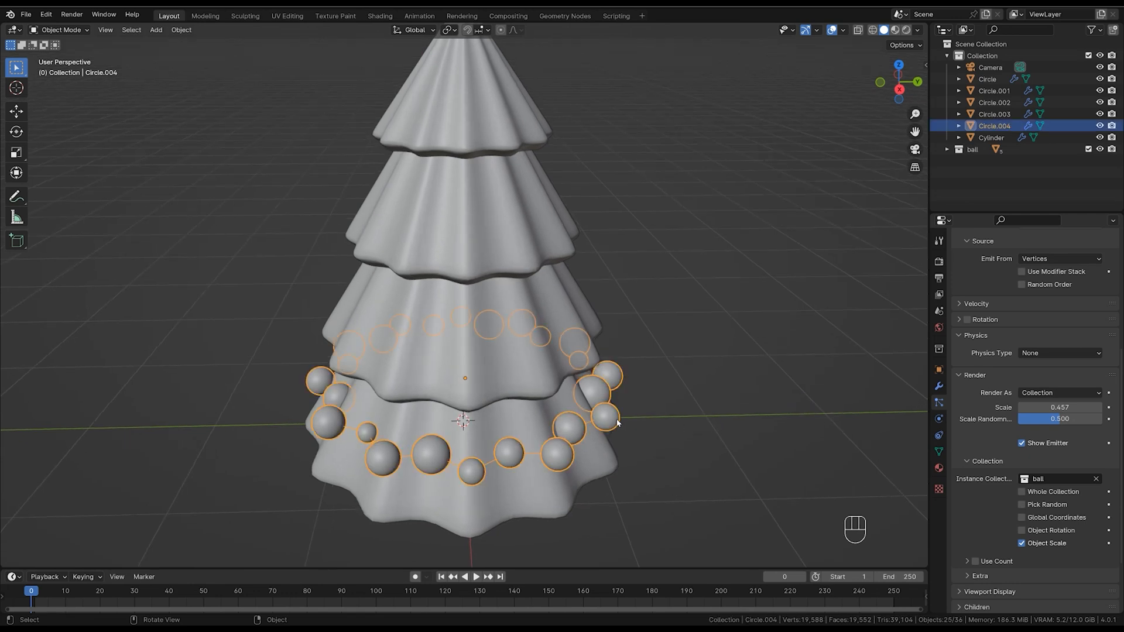
{"action": "key", "text": "s"}
{"action": "left_click", "coordinate": [626, 432]}
{"action": "middle_click_drag", "start_coordinate": [626, 431], "coordinate": [627, 398]}
{"action": "middle_click_drag", "start_coordinate": [628, 398], "coordinate": [638, 380], "text": "ctrl"}
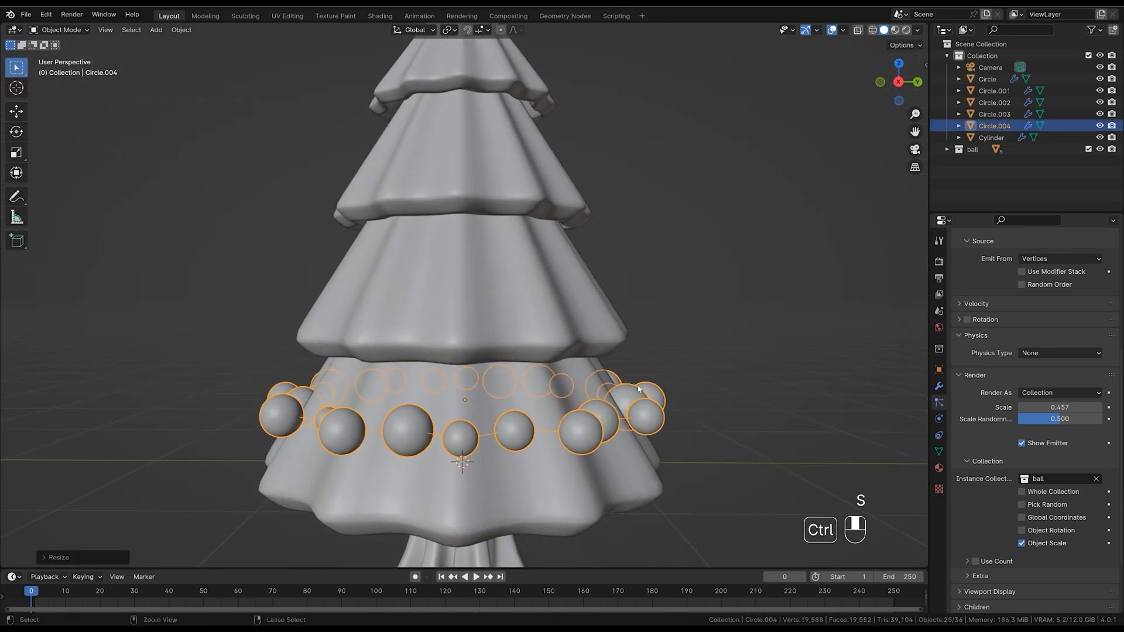
{"action": "left_click", "coordinate": [677, 397]}
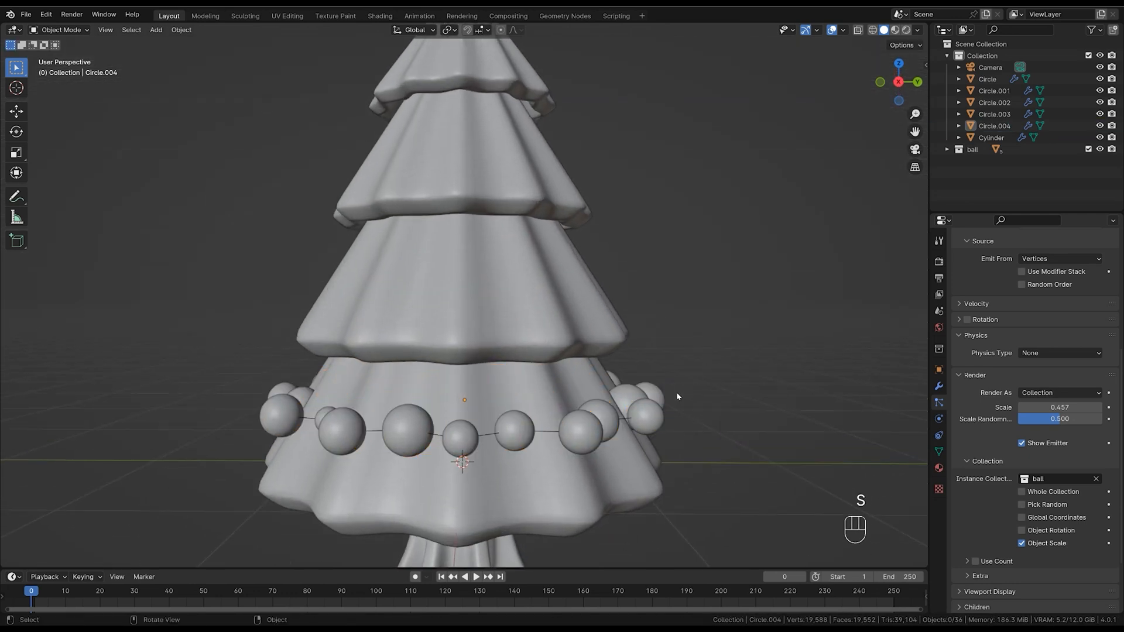
Add a Skin modifier with smooth shading to the ball ring around the bottom tier.
{"action": "left_click", "coordinate": [640, 399]}
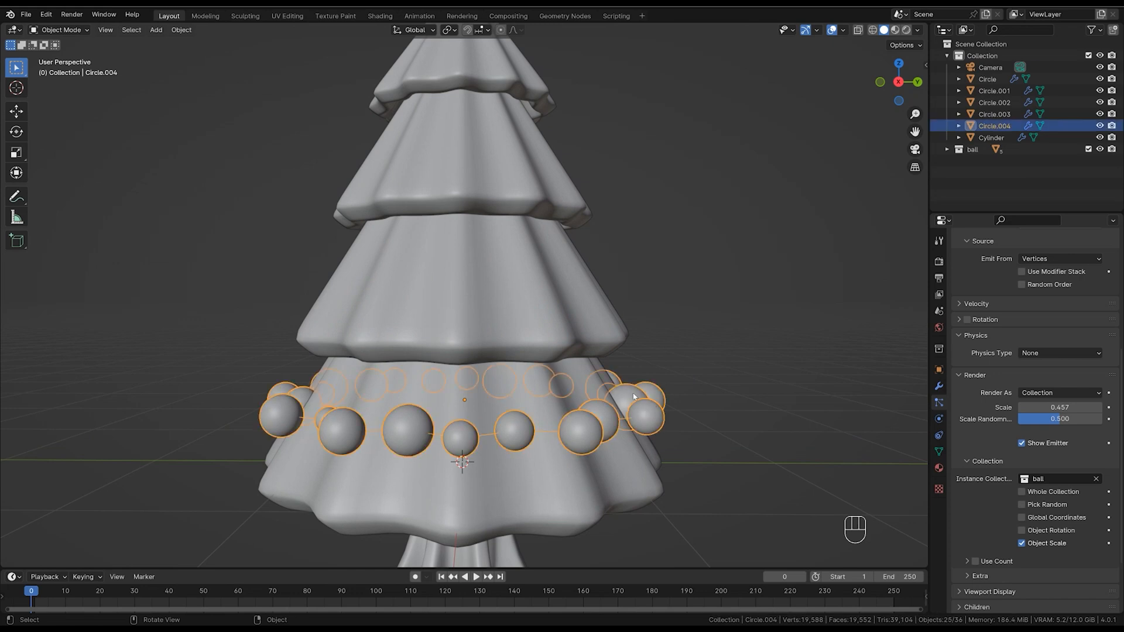
{"action": "left_click", "coordinate": [939, 387]}
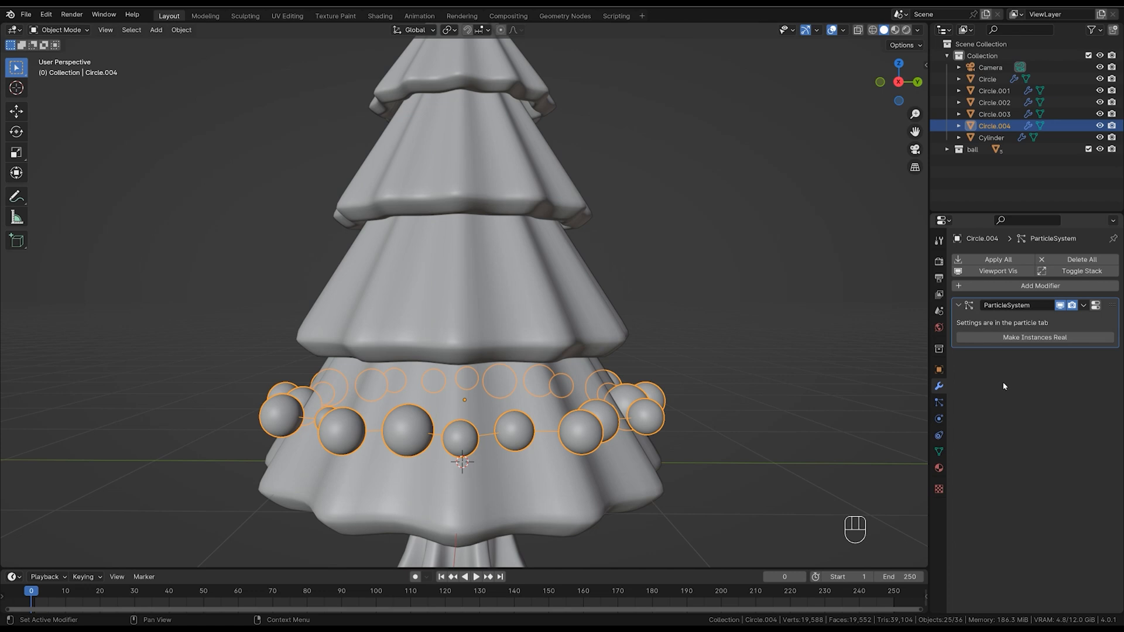
{"action": "left_click", "coordinate": [1034, 287]}
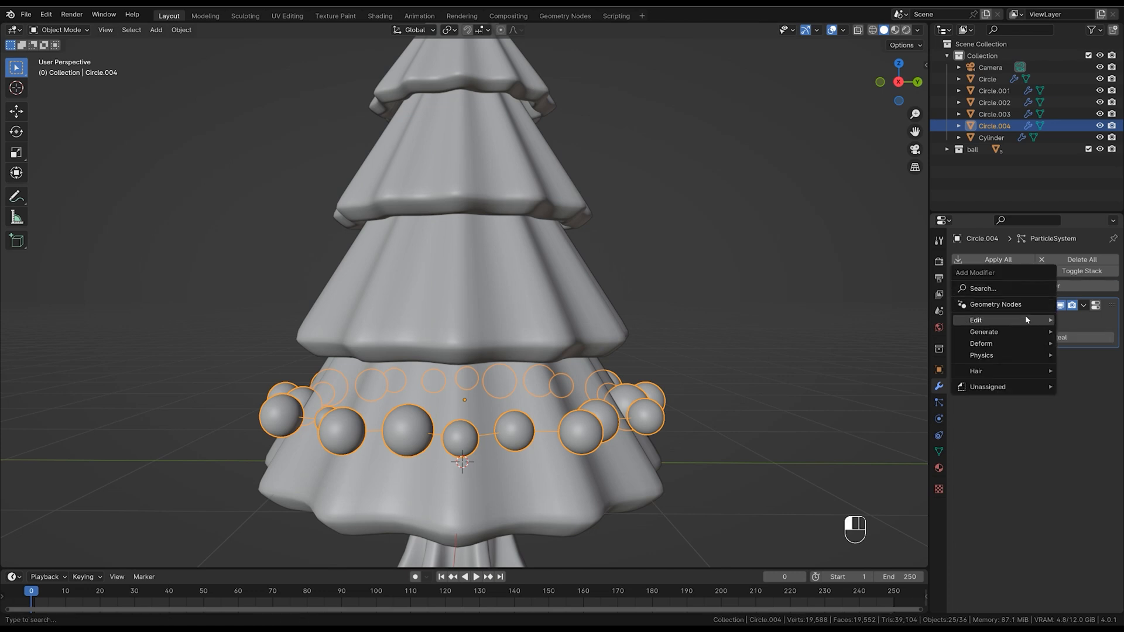
{"action": "mouse_move", "coordinate": [1012, 335]}
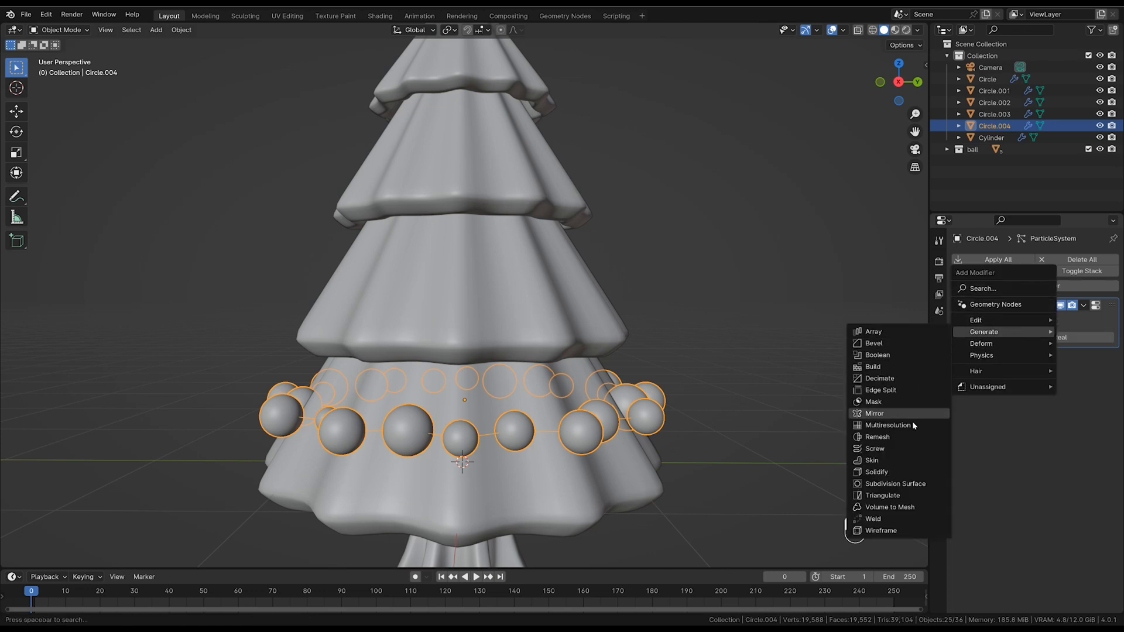
{"action": "left_click", "coordinate": [915, 462]}
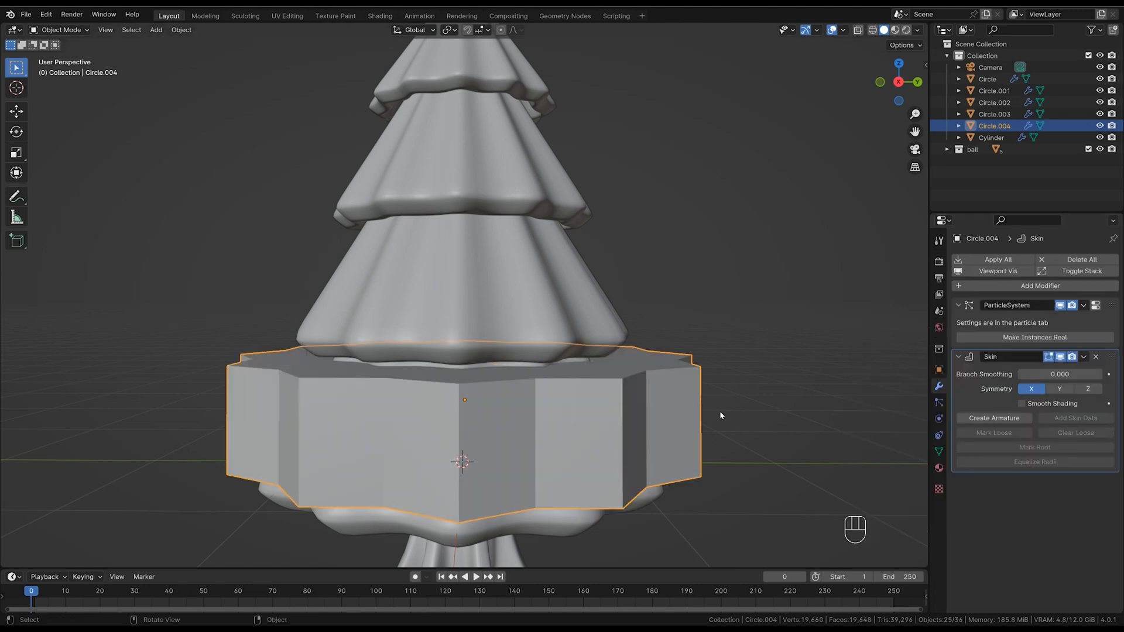
{"action": "left_click", "coordinate": [1038, 408]}
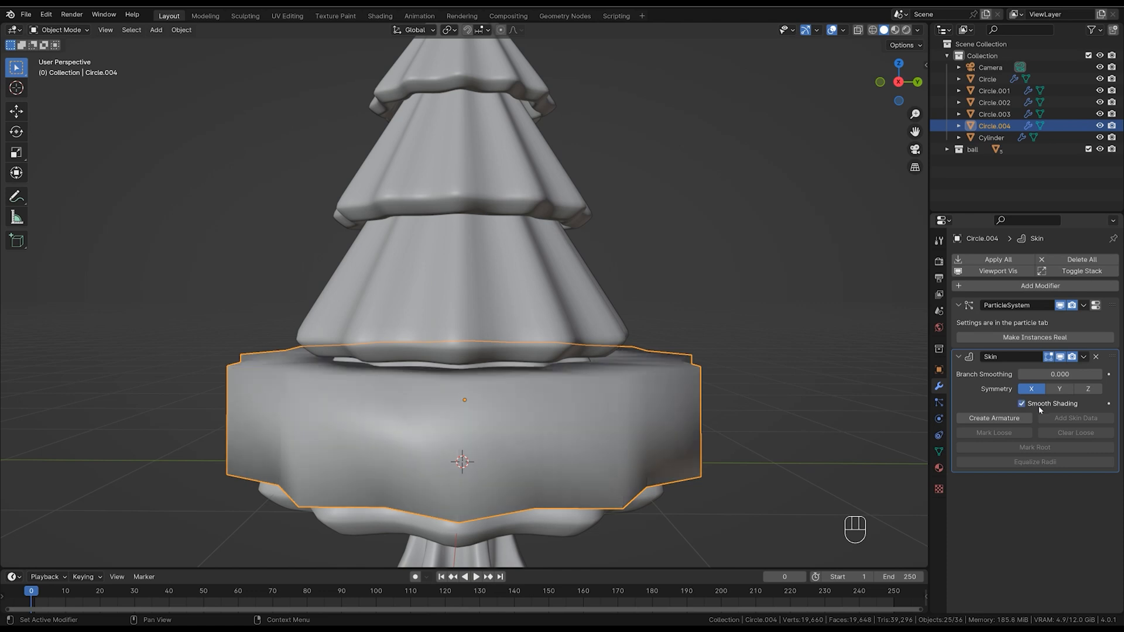
Shrink the skin radius at all of the ring's vertices to about 0.04 of its size, forming a thin string between the balls.
{"action": "key", "text": "Tab"}
{"action": "key", "text": "alt+z"}
{"action": "scroll", "coordinate": [635, 434], "scroll_direction": "down", "scroll_amount": 2}
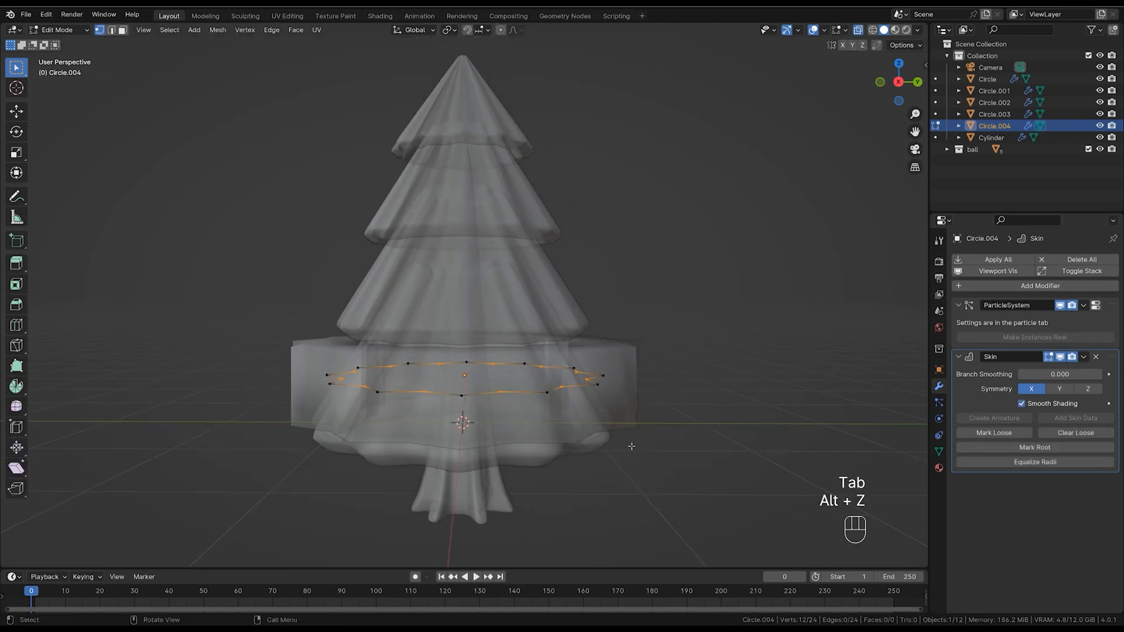
{"action": "left_click_drag", "start_coordinate": [774, 276], "coordinate": [204, 532]}
{"action": "middle_click_drag", "start_coordinate": [771, 491], "coordinate": [771, 420], "text": "ctrl"}
{"action": "key", "text": "ctrl+a"}
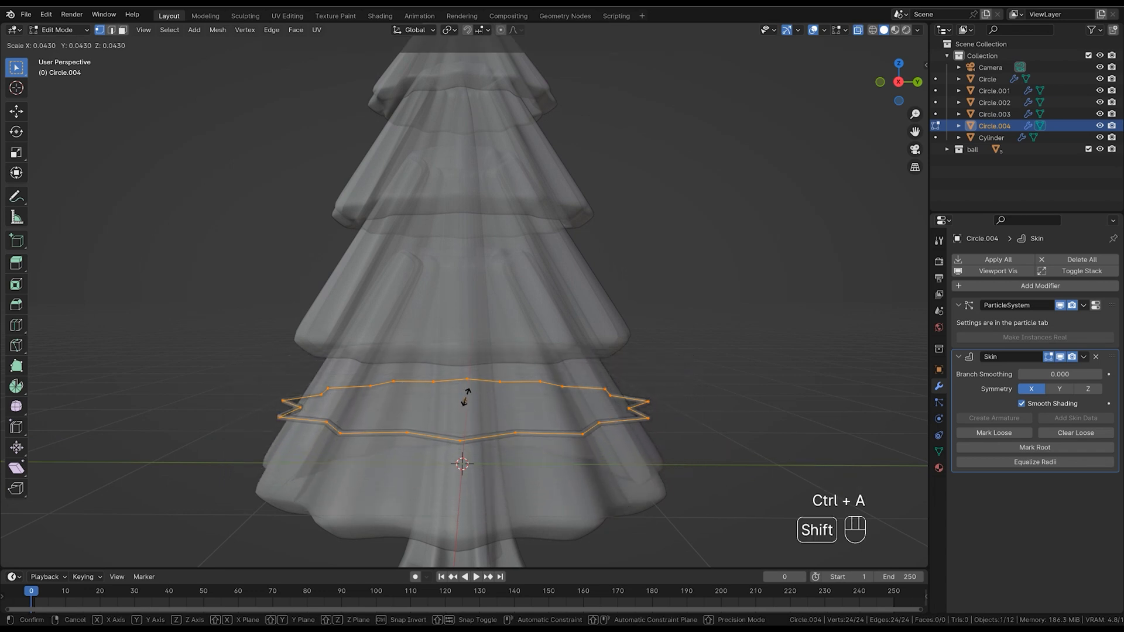
{"action": "left_click", "coordinate": [466, 397]}
{"action": "scroll", "coordinate": [466, 398], "scroll_direction": "up", "scroll_amount": 2}
{"action": "key", "text": "ctrl+a"}
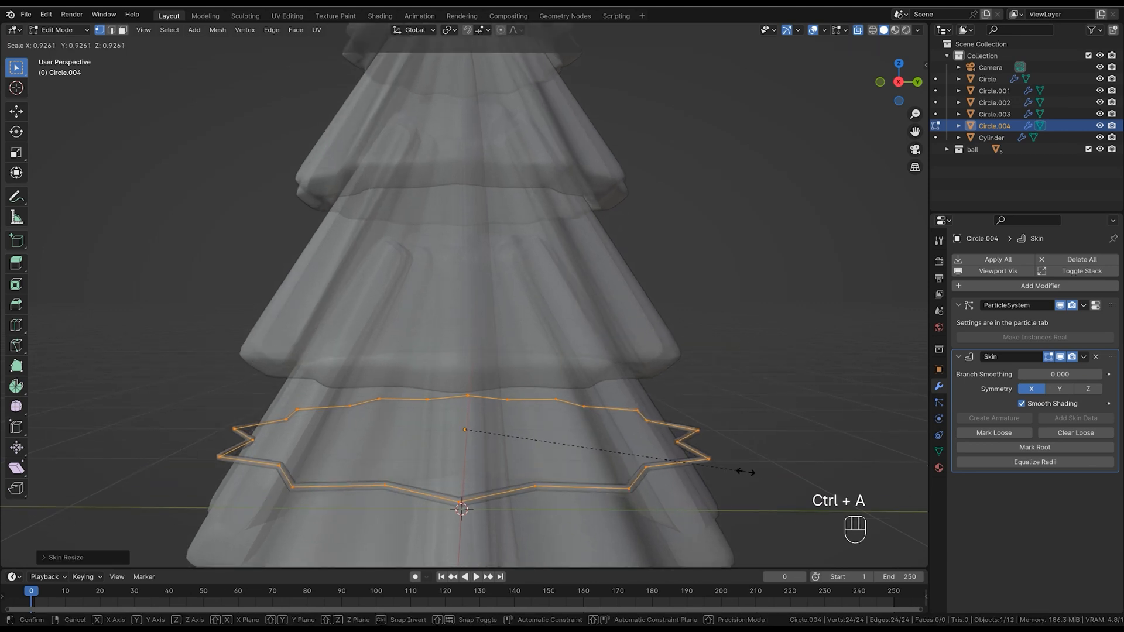
{"action": "left_click", "coordinate": [746, 471]}
{"action": "key", "text": "Tab"}
{"action": "key", "text": "alt+z"}
{"action": "middle_click_drag", "start_coordinate": [748, 468], "coordinate": [739, 469], "text": "alt"}
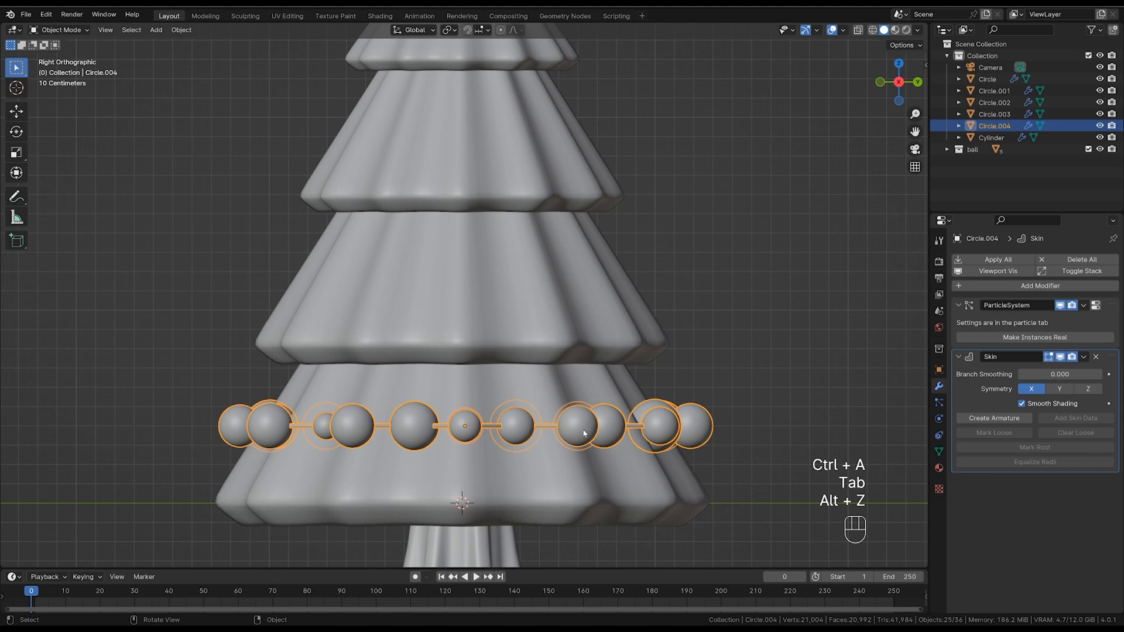
Duplicate the bottom ball ring straight up onto the second tier from the bottom and scale the copy down to fit.
{"action": "left_click", "coordinate": [742, 405]}
{"action": "left_click", "coordinate": [549, 429]}
{"action": "scroll", "coordinate": [673, 398], "scroll_direction": "down", "scroll_amount": 2}
{"action": "middle_click_drag", "start_coordinate": [697, 415], "coordinate": [695, 454]}
{"action": "scroll", "coordinate": [697, 418], "scroll_direction": "up", "scroll_amount": 1}
{"action": "key", "text": "shift+d"}
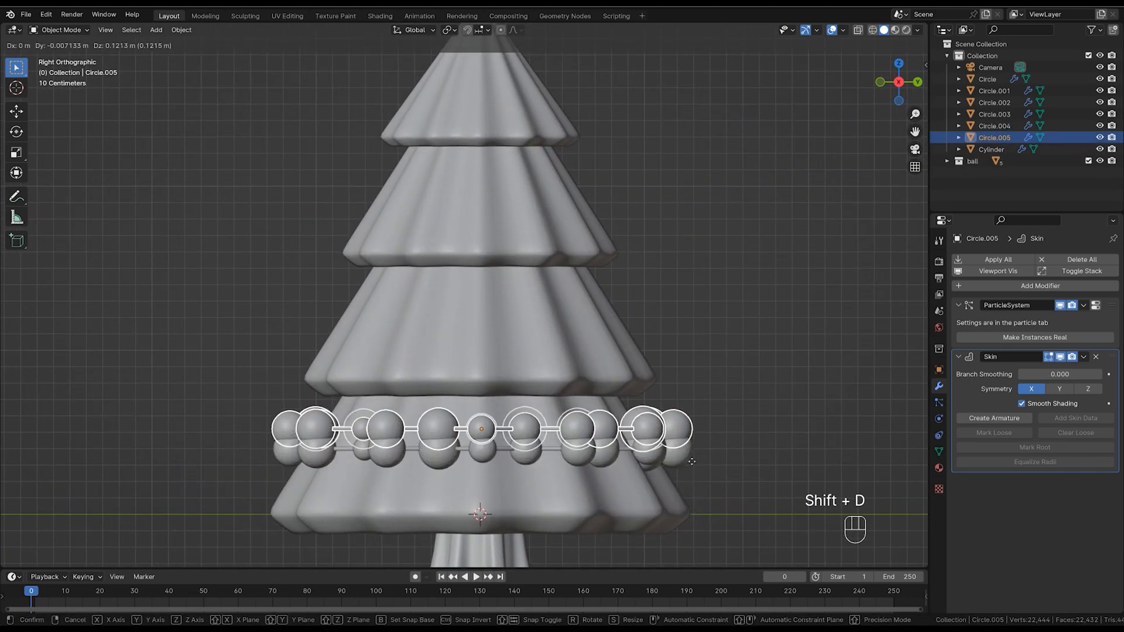
{"action": "key", "text": "z"}
{"action": "left_click", "coordinate": [694, 357]}
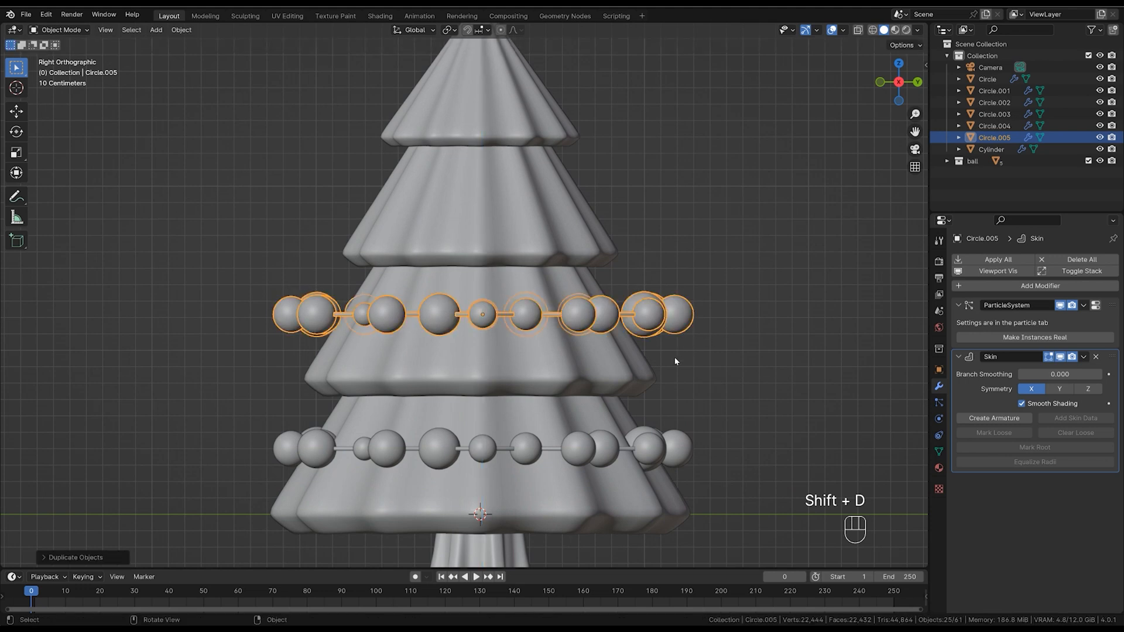
{"action": "middle_click_drag", "start_coordinate": [674, 361], "coordinate": [718, 310], "text": "ctrl"}
{"action": "key", "text": "s"}
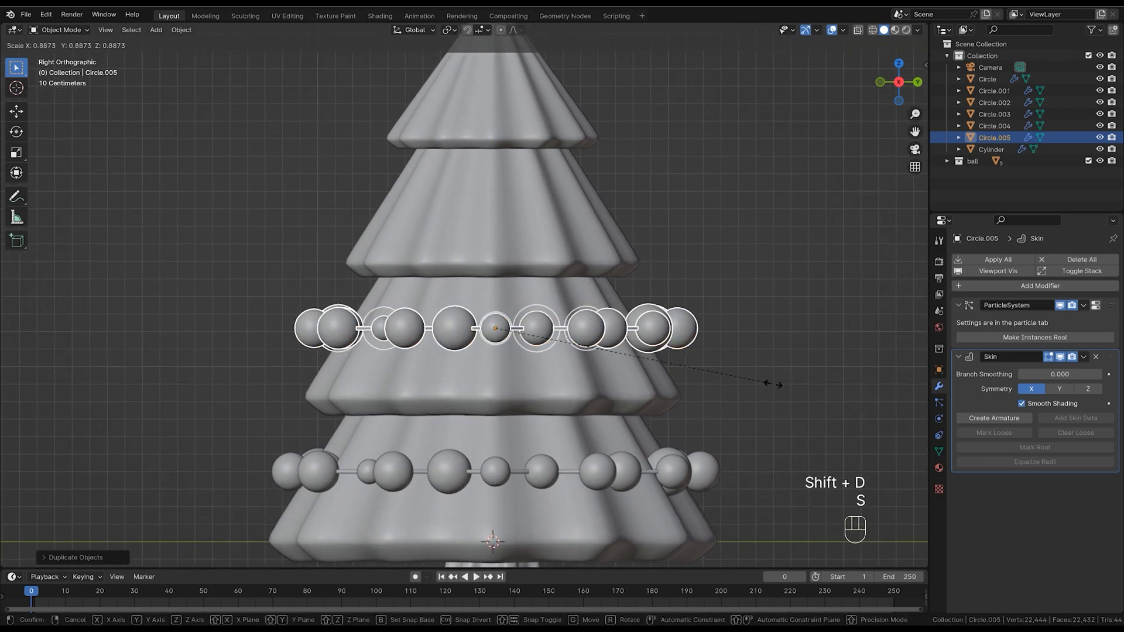
{"action": "left_click", "coordinate": [734, 380]}
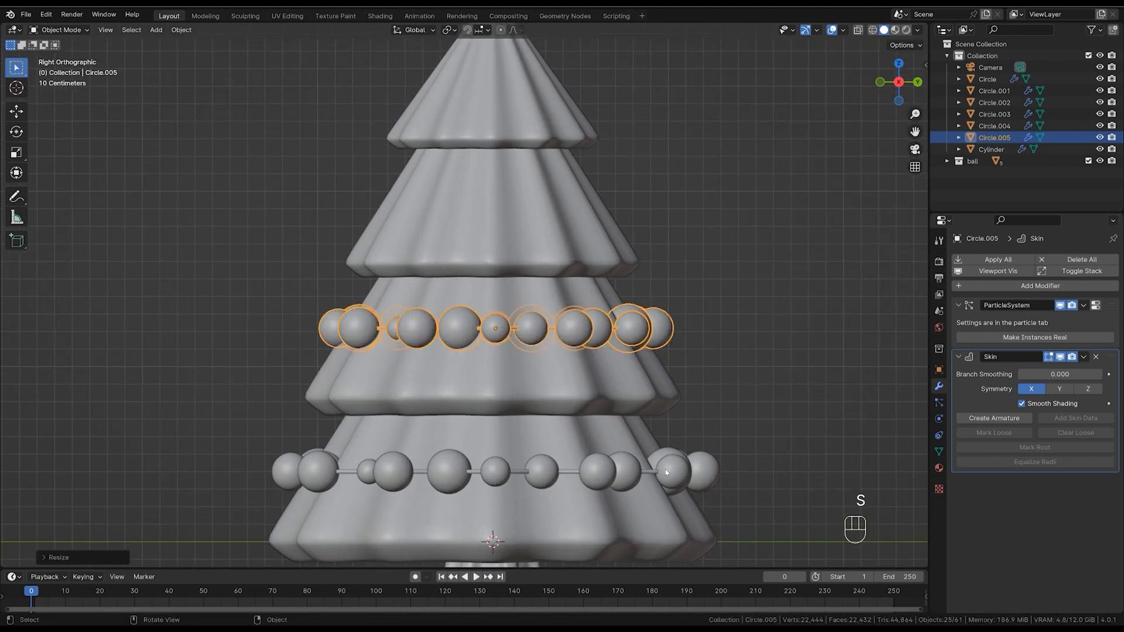
Duplicate the second ball ring straight up onto the third tier from the bottom and scale the copy down to fit.
{"action": "left_click", "coordinate": [701, 471]}
{"action": "middle_click_drag", "start_coordinate": [701, 471], "coordinate": [695, 515]}
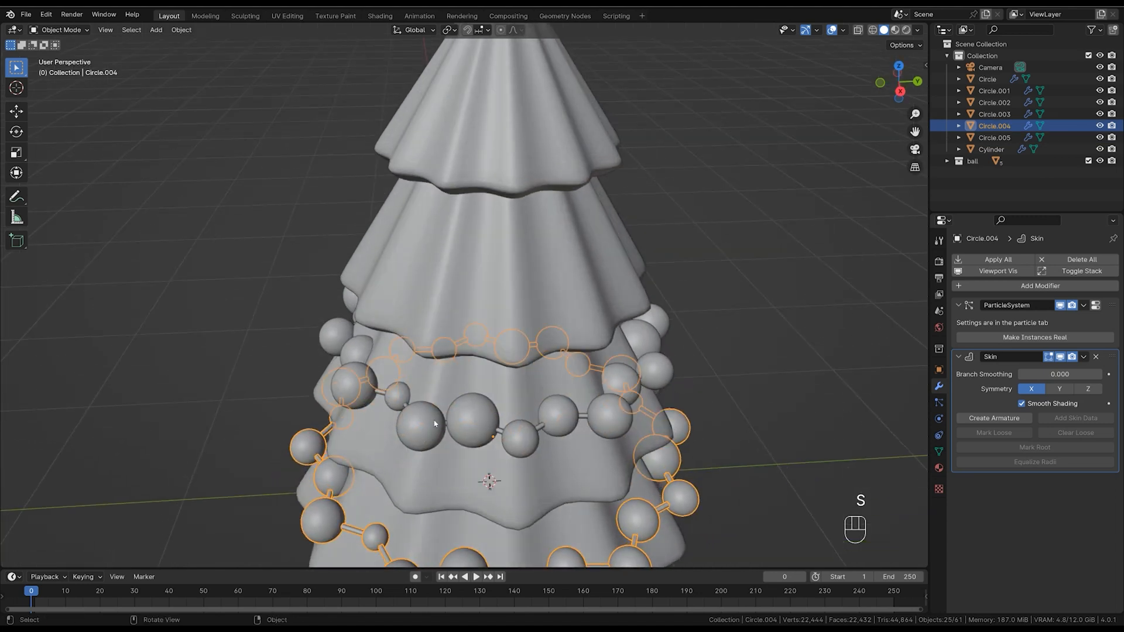
{"action": "left_click", "coordinate": [610, 424]}
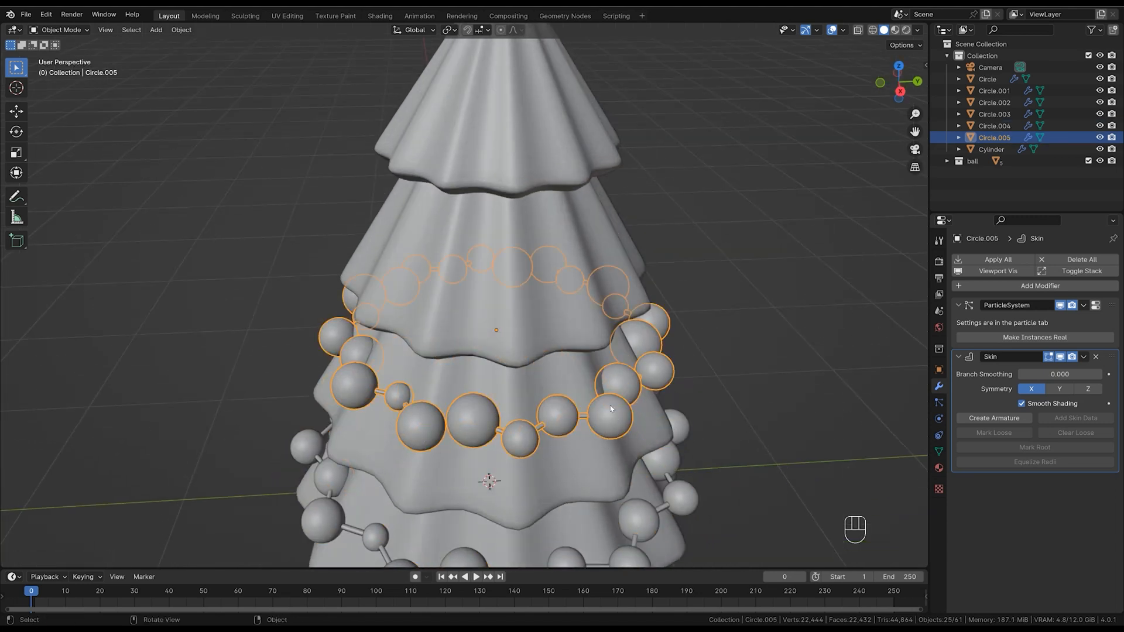
{"action": "middle_click_drag", "start_coordinate": [611, 408], "coordinate": [627, 381]}
{"action": "key", "text": "shift+d"}
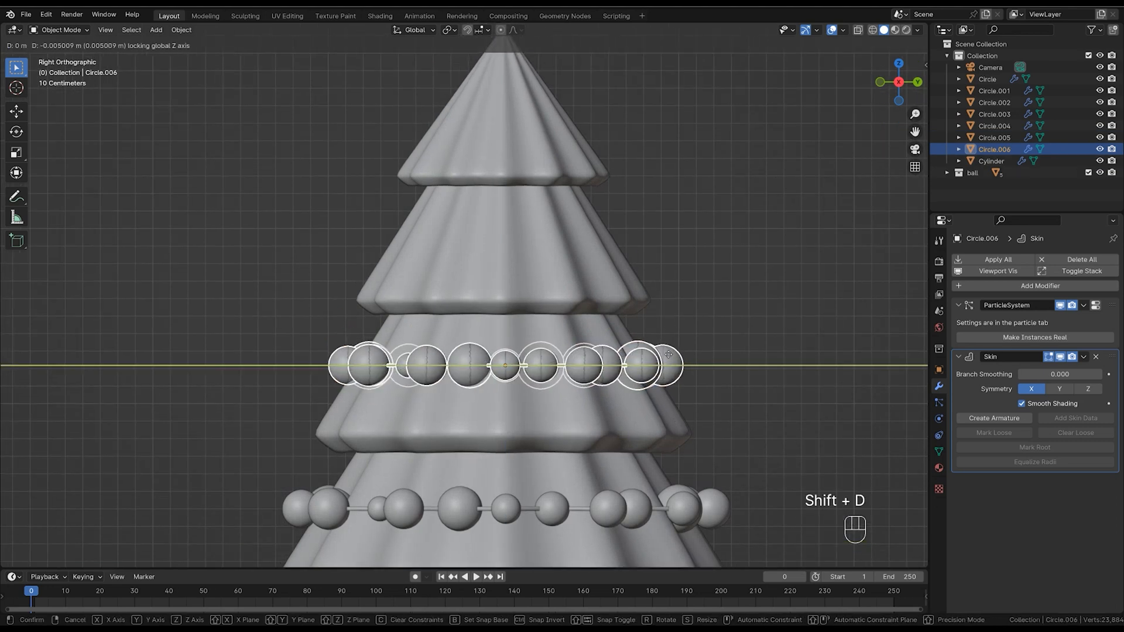
{"action": "left_click", "coordinate": [667, 283]}
{"action": "key", "text": "s"}
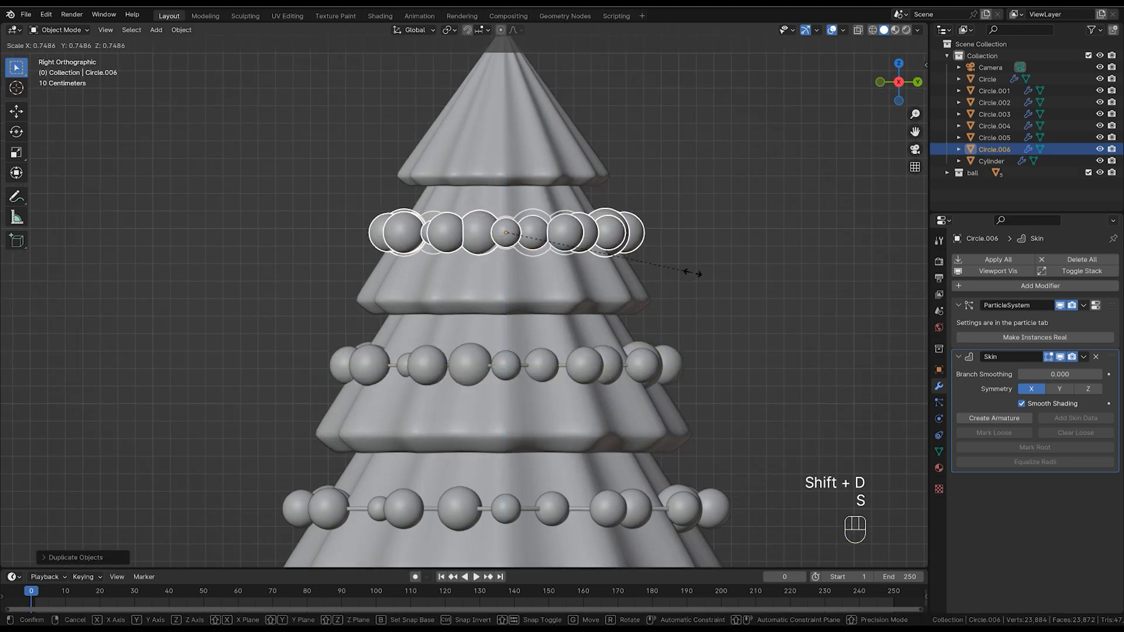
{"action": "left_click", "coordinate": [681, 275]}
Duplicate the third ball ring straight up onto the top tier and scale the copy down to fit.
{"action": "middle_click_drag", "start_coordinate": [681, 275], "coordinate": [679, 334], "text": "shift"}
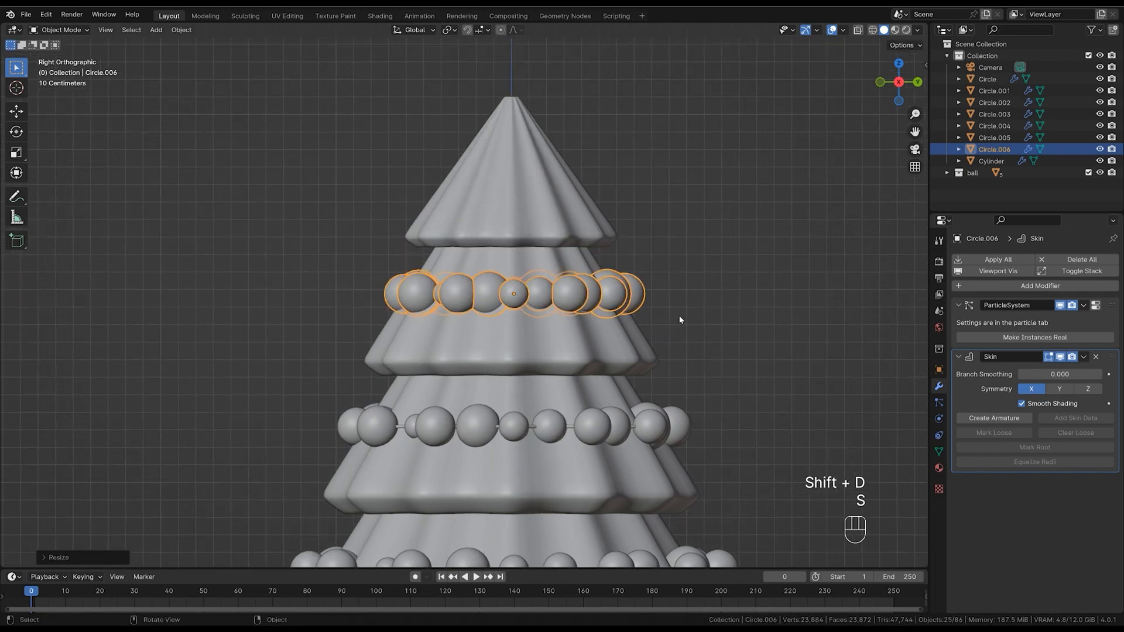
{"action": "key", "text": "shift+d"}
{"action": "left_click", "coordinate": [679, 189]}
{"action": "key", "text": "s"}
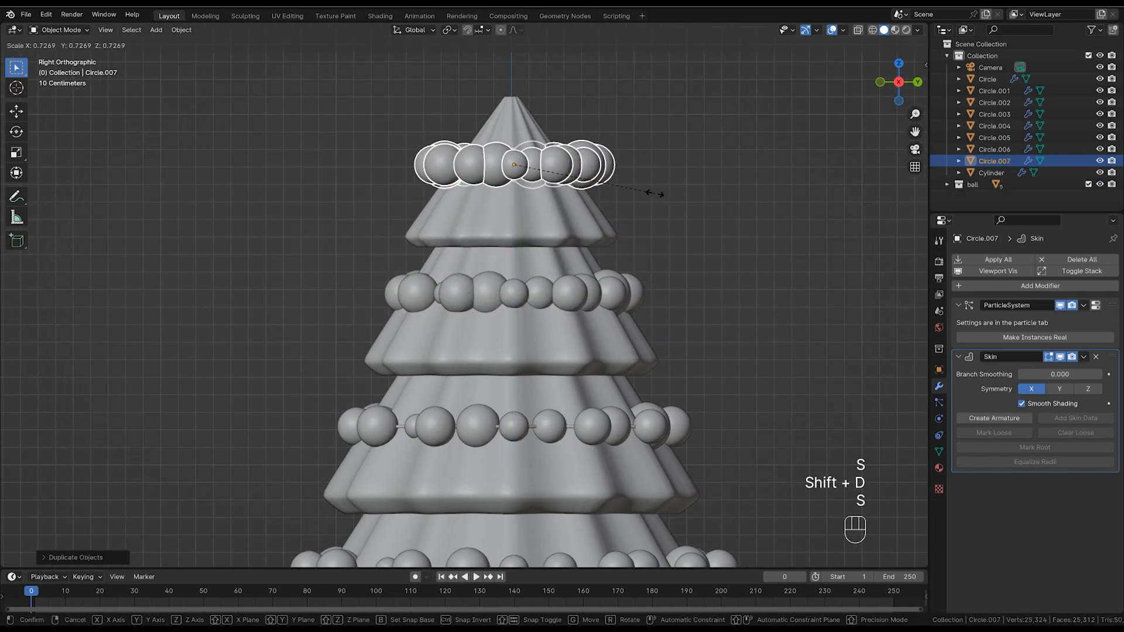
{"action": "left_click", "coordinate": [644, 183]}
{"action": "middle_click_drag", "start_coordinate": [648, 180], "coordinate": [638, 247], "text": "ctrl"}
Give the ball ring on the third tier from the bottom its own single-user copy of the particle settings.
{"action": "left_click", "coordinate": [623, 298]}
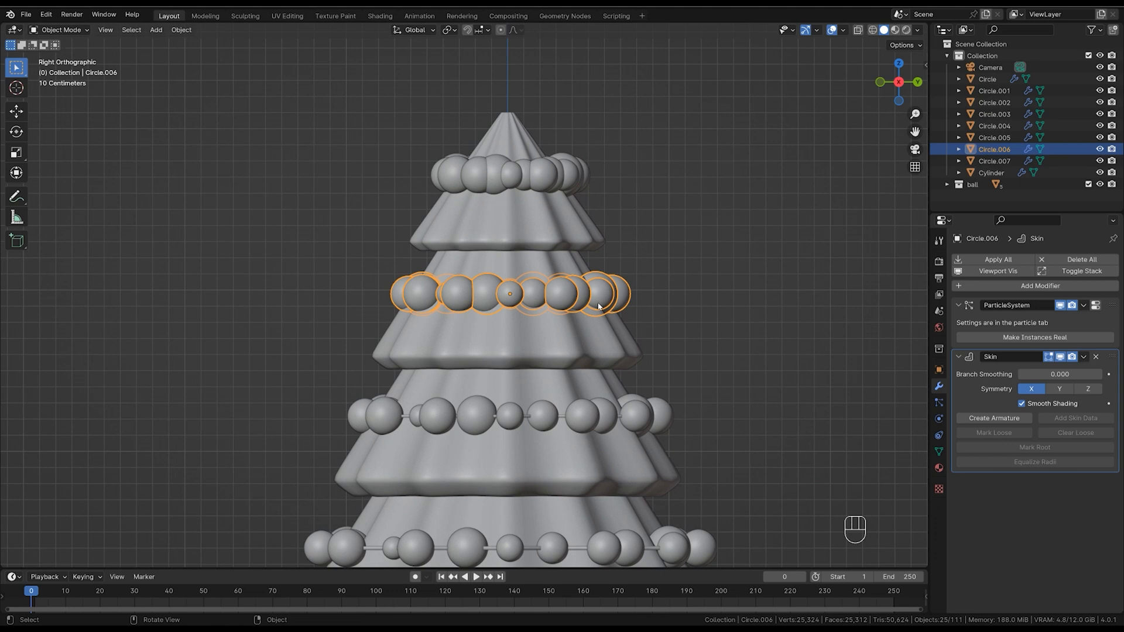
{"action": "left_click", "coordinate": [939, 402]}
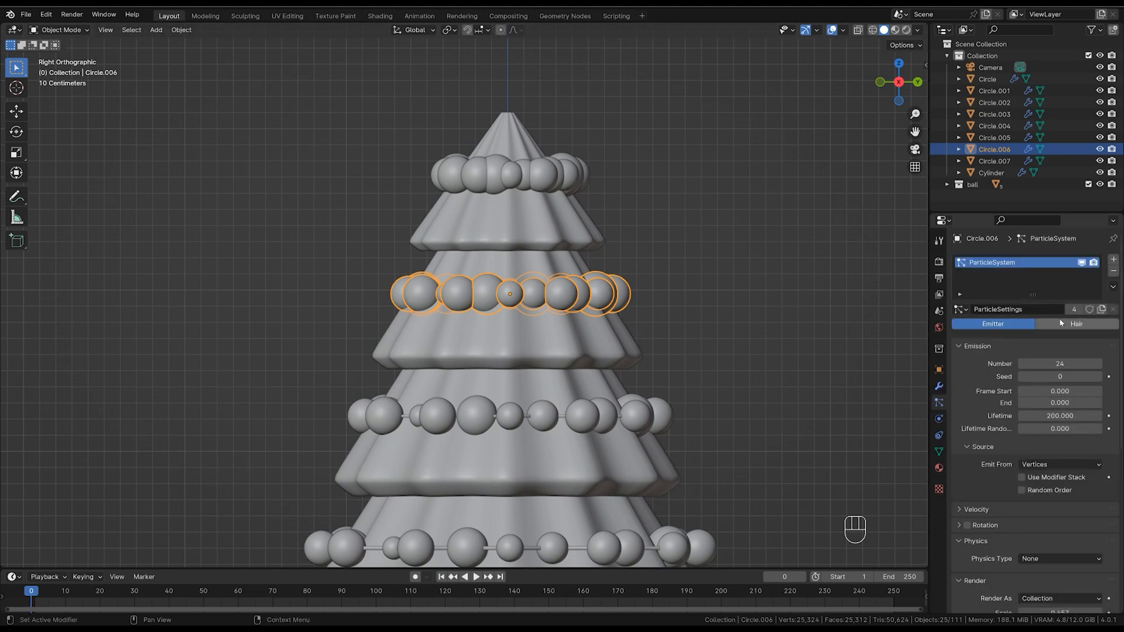
{"action": "middle_click_drag", "start_coordinate": [673, 328], "coordinate": [619, 344]}
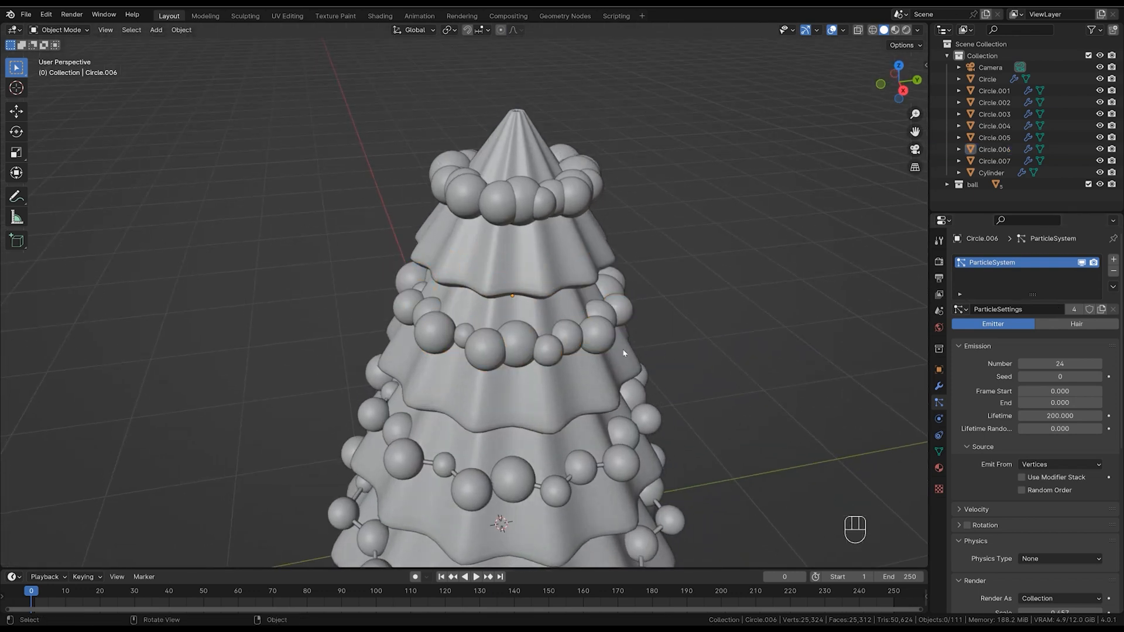
{"action": "left_click", "coordinate": [1102, 309]}
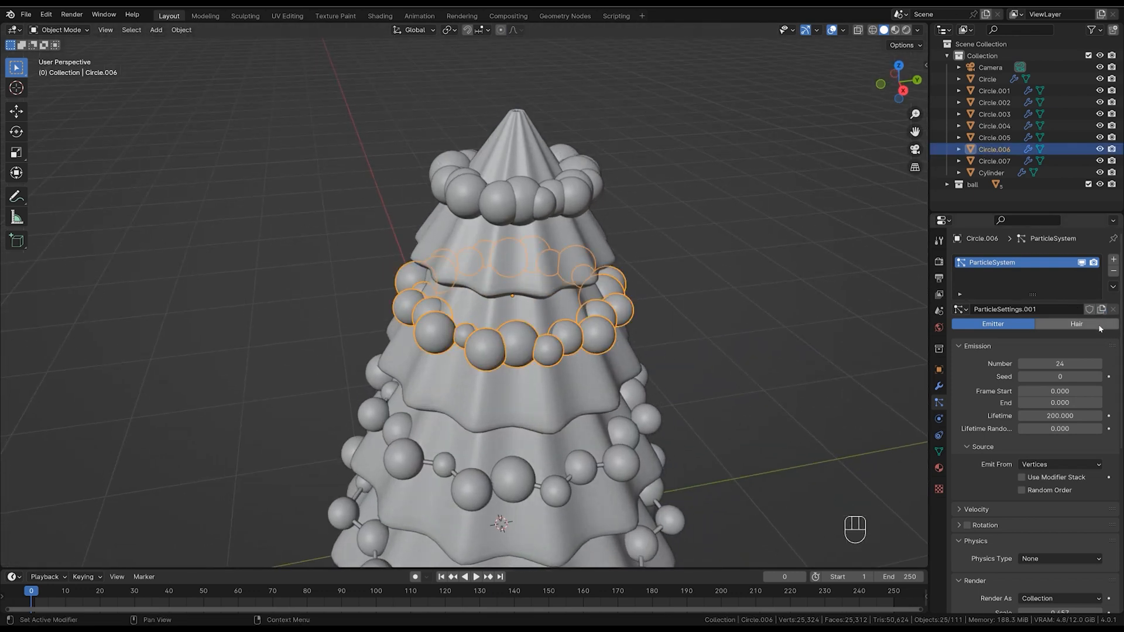
Reduce the third ring's particle number to 12, checking the ball spacing from several sides of the tree.
{"action": "left_click", "coordinate": [1022, 364]}
{"action": "left_click", "coordinate": [1023, 366]}
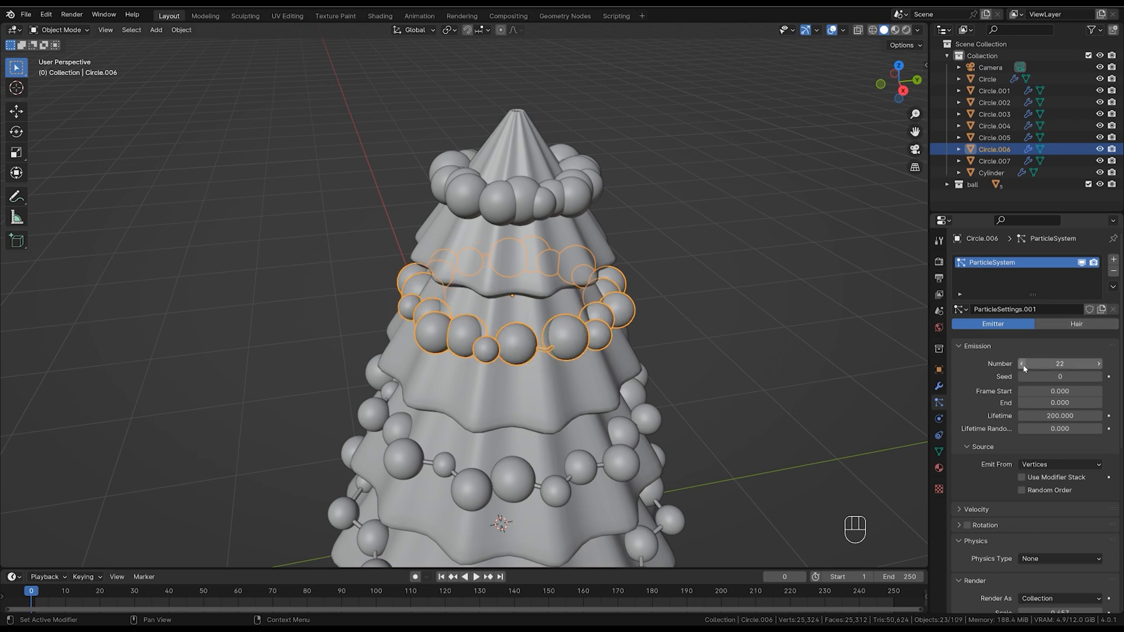
{"action": "left_click", "coordinate": [1023, 367]}
{"action": "left_click", "coordinate": [1023, 366]}
{"action": "left_click", "coordinate": [1023, 367]}
{"action": "left_click", "coordinate": [1024, 367]}
{"action": "left_click", "coordinate": [1025, 367]}
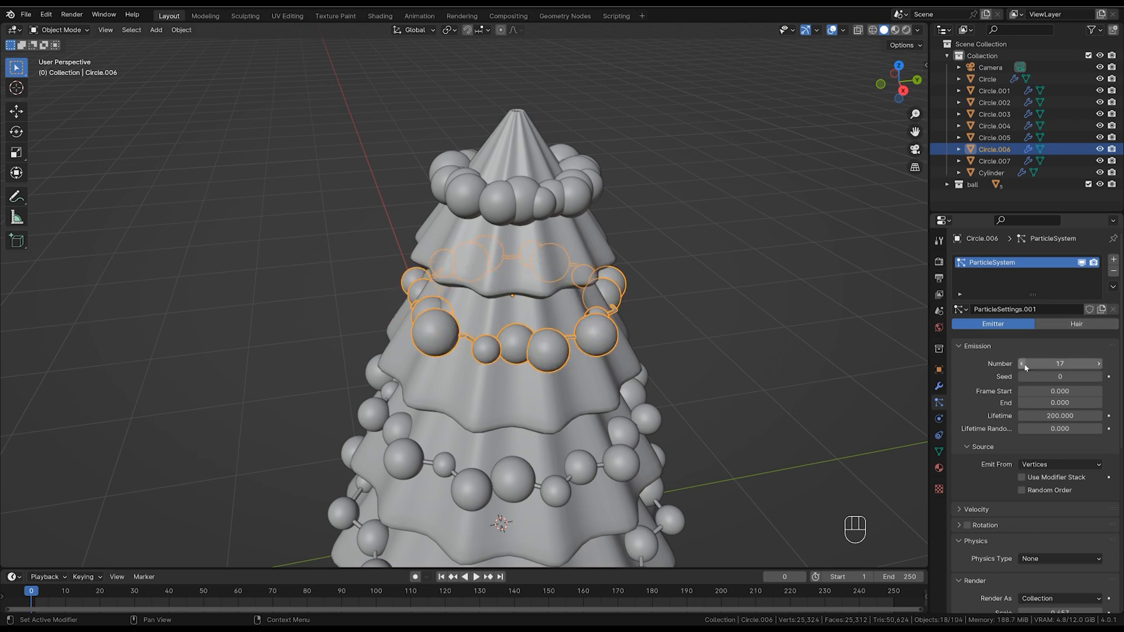
{"action": "middle_click_drag", "start_coordinate": [647, 370], "coordinate": [664, 366]}
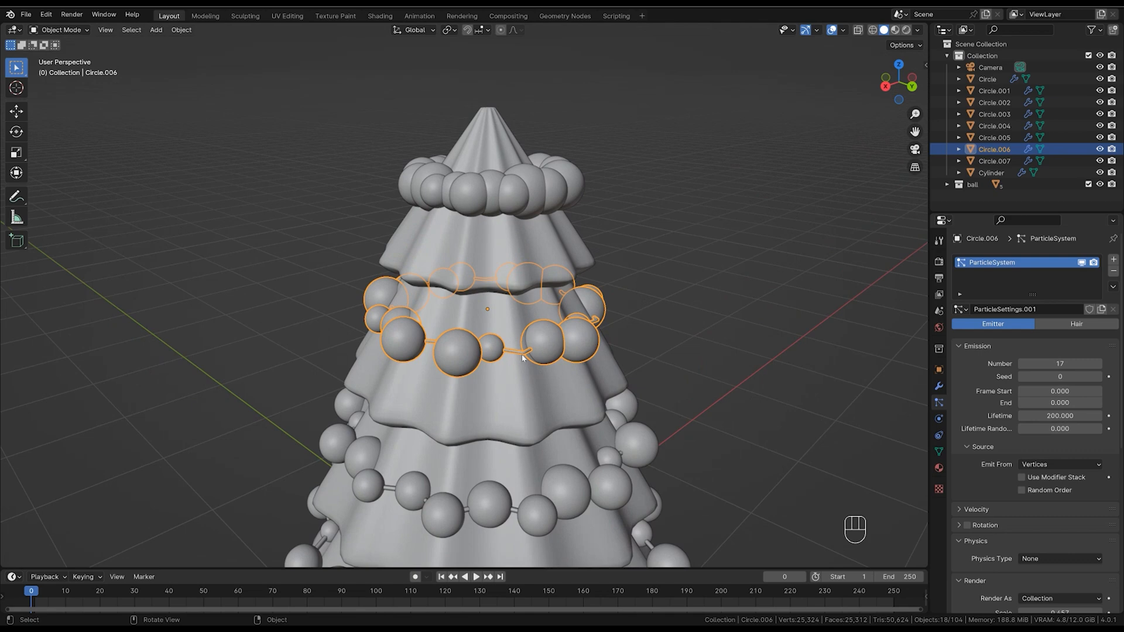
{"action": "middle_click_drag", "start_coordinate": [589, 314], "coordinate": [525, 369]}
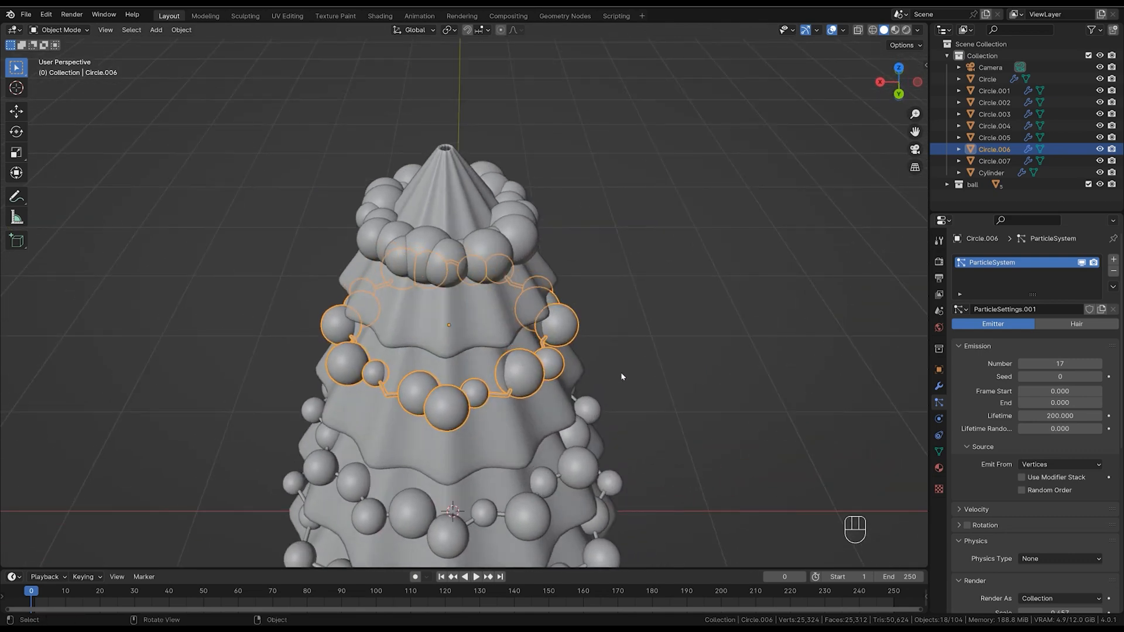
{"action": "middle_click_drag", "start_coordinate": [621, 376], "coordinate": [581, 368]}
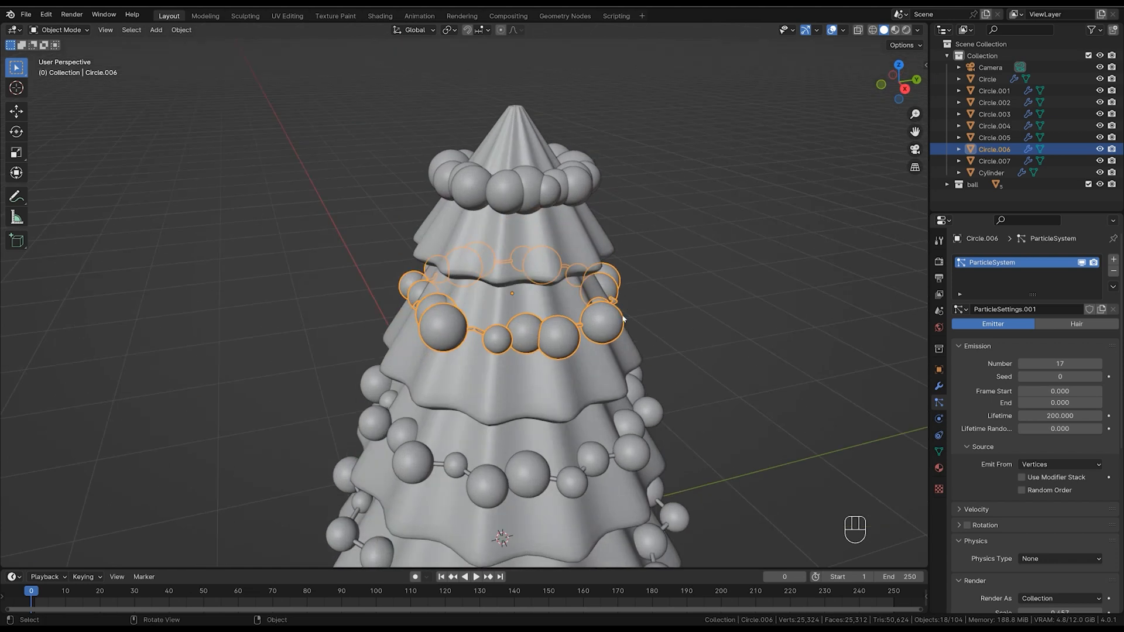
{"action": "left_click", "coordinate": [1022, 364]}
{"action": "left_click", "coordinate": [1022, 364]}
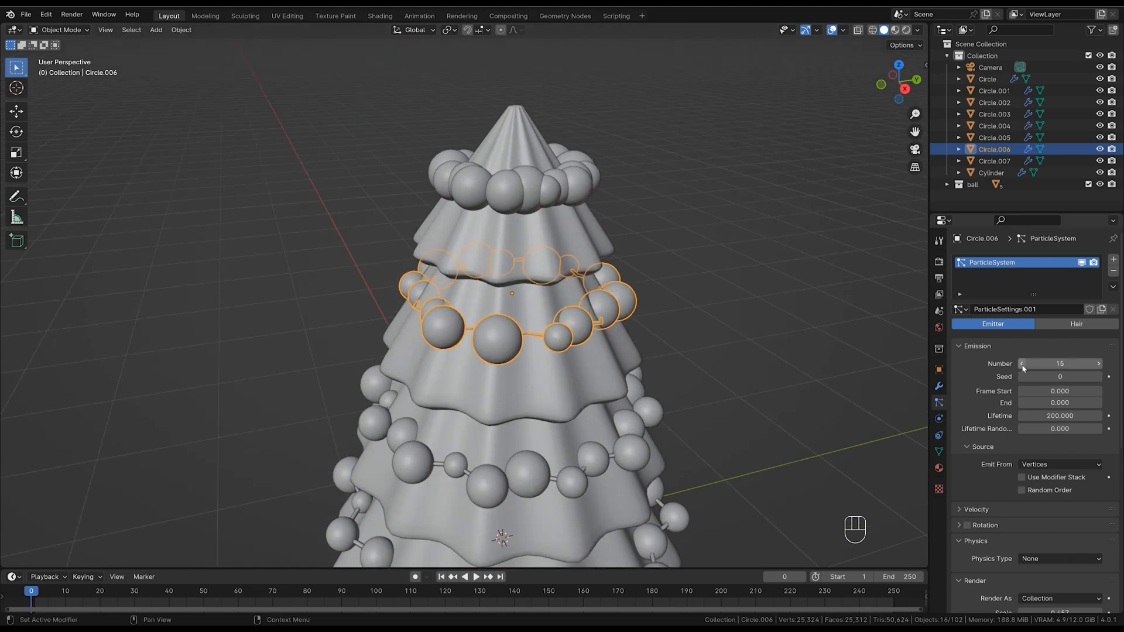
{"action": "left_click", "coordinate": [1022, 364]}
{"action": "left_click", "coordinate": [1023, 363]}
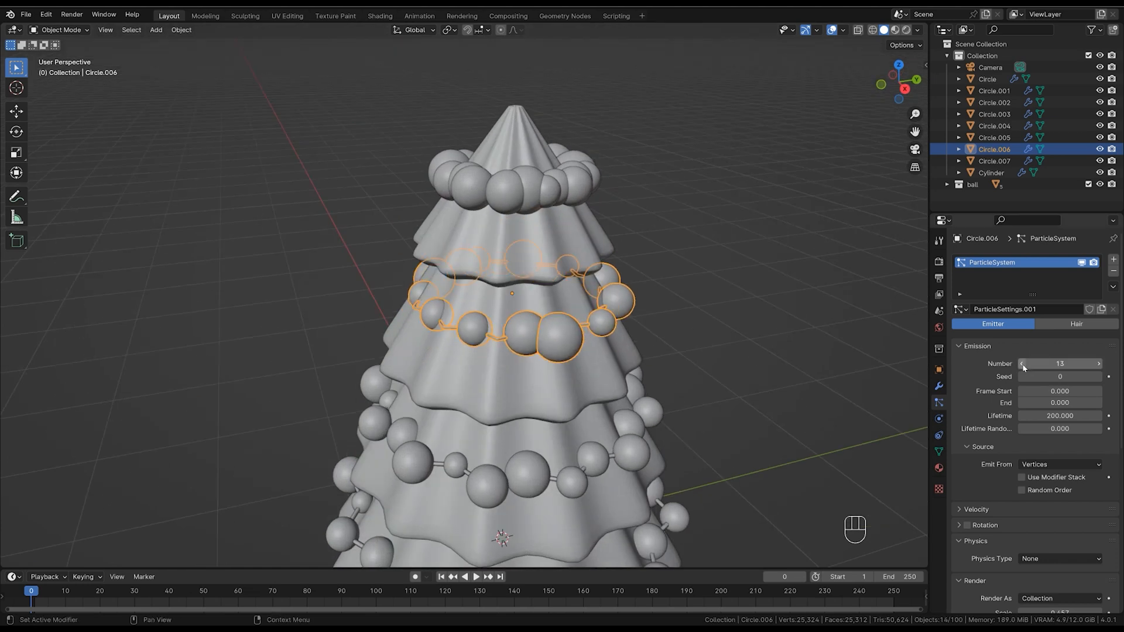
{"action": "left_click", "coordinate": [1022, 363]}
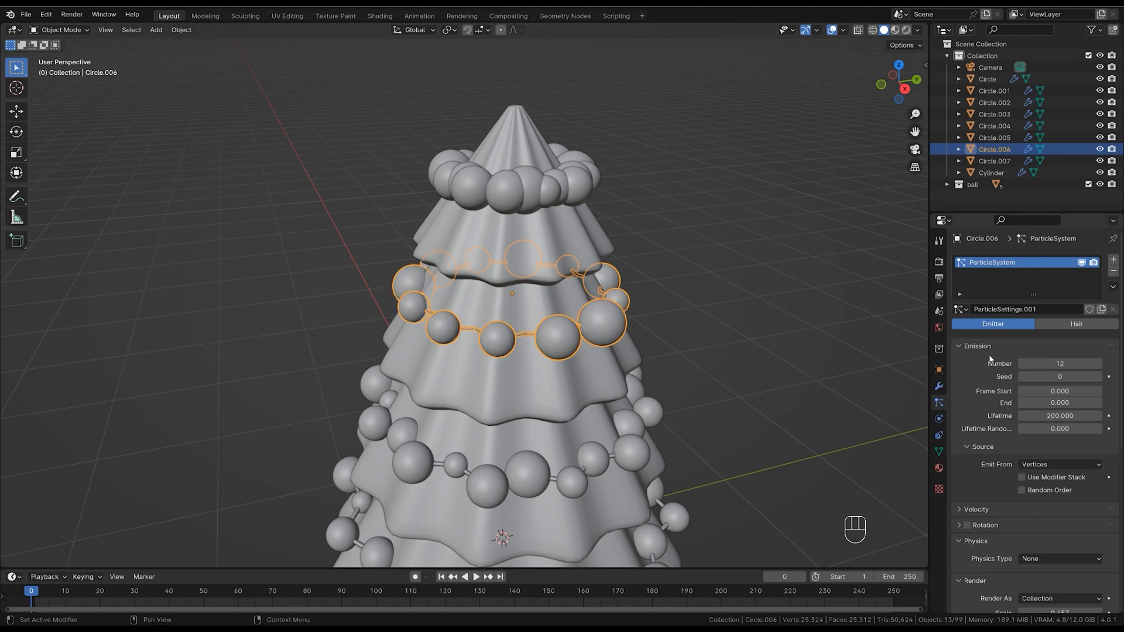
{"action": "middle_click_drag", "start_coordinate": [644, 336], "coordinate": [633, 363], "text": "ctrl"}
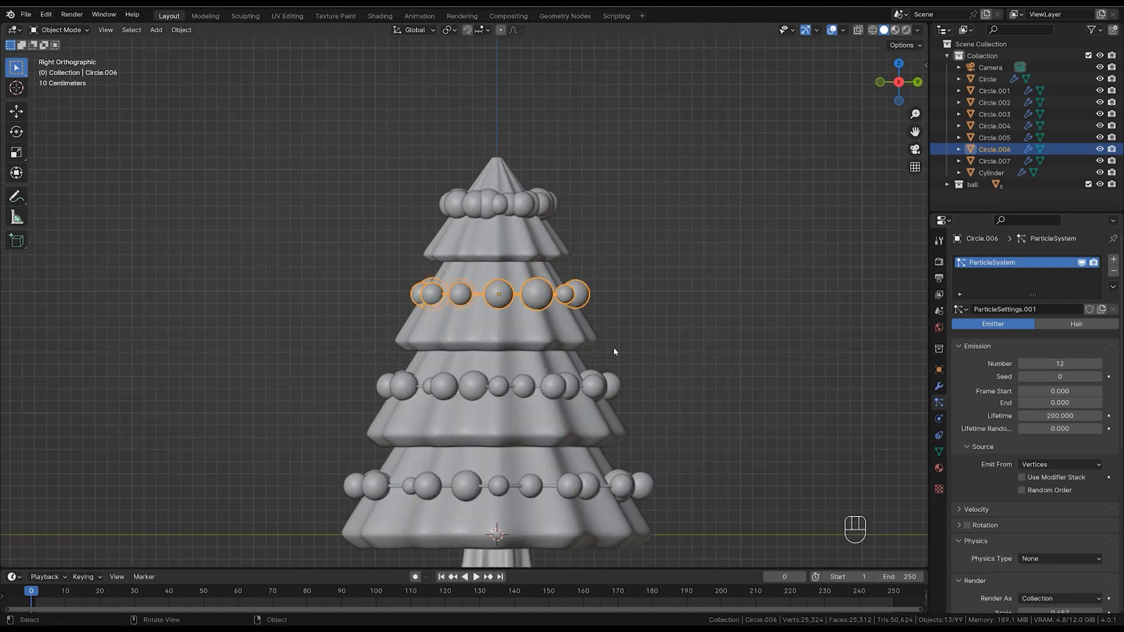
{"action": "middle_click_drag", "start_coordinate": [621, 289], "coordinate": [592, 317]}
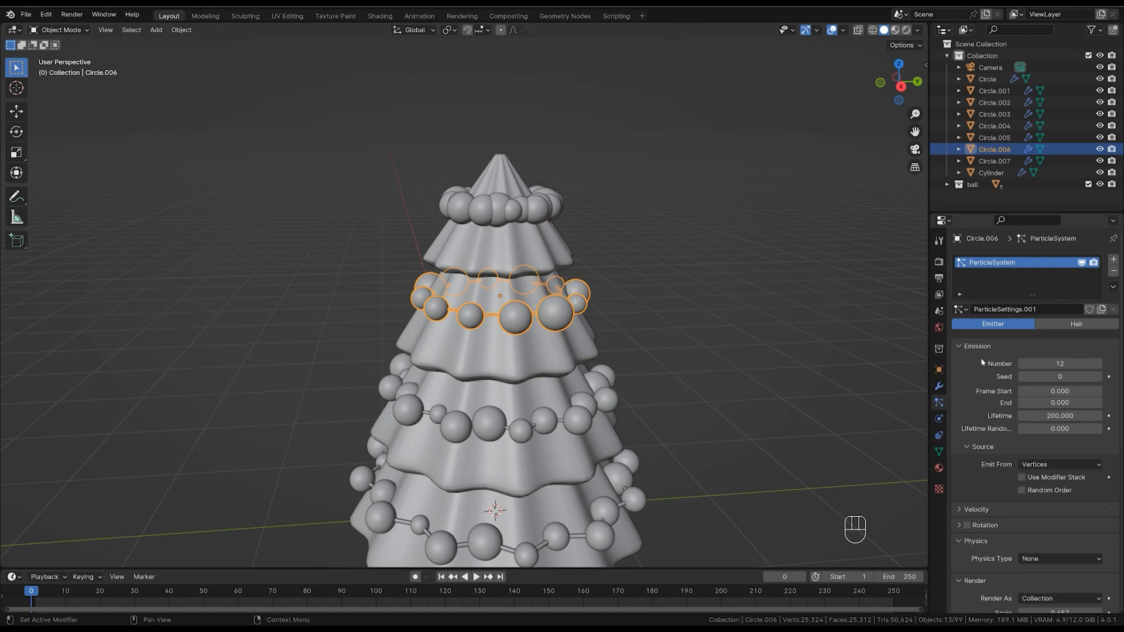
Shrink the balls of the top tier's ring by setting its particle render scale to about 0.3.
{"action": "left_click", "coordinate": [557, 188]}
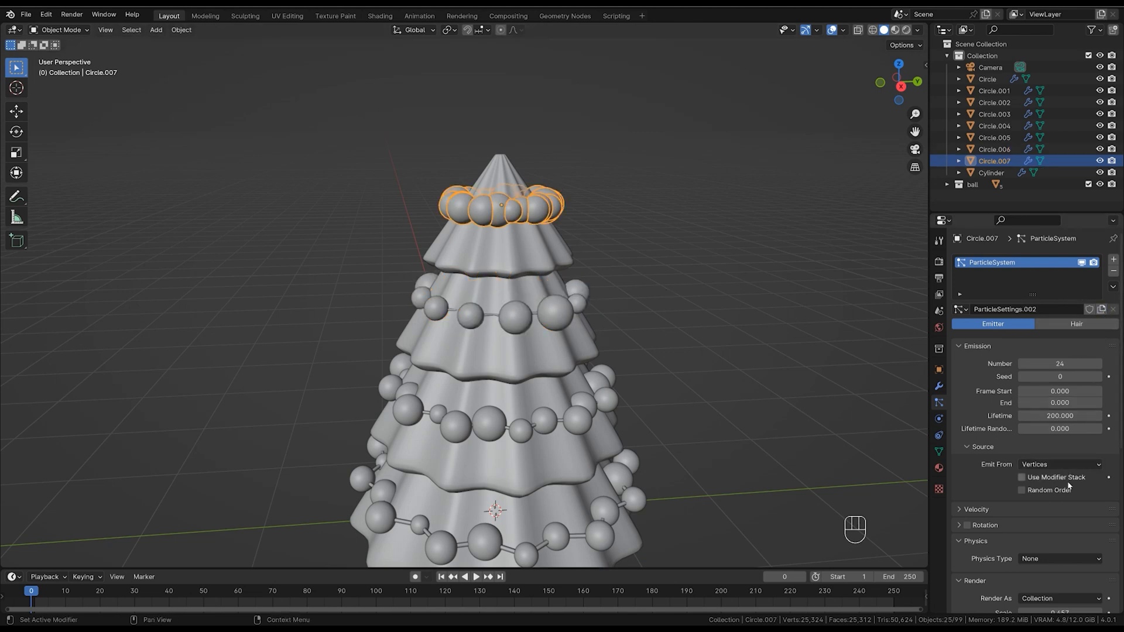
{"action": "scroll", "coordinate": [1068, 468], "scroll_direction": "down", "scroll_amount": 5}
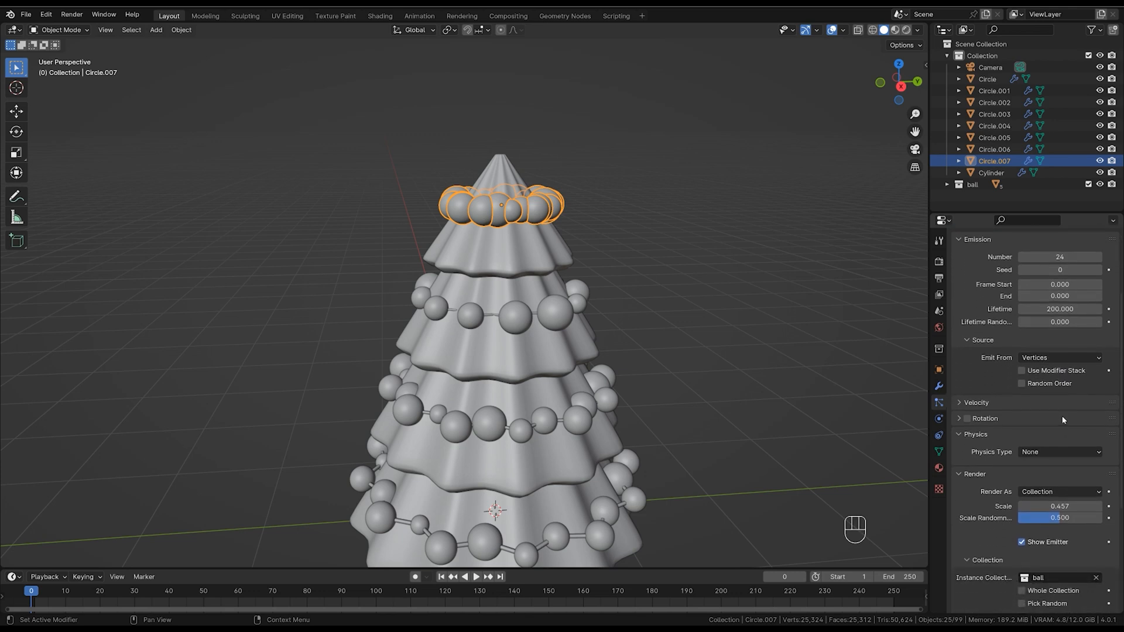
{"action": "scroll", "coordinate": [1043, 396], "scroll_direction": "down", "scroll_amount": 5}
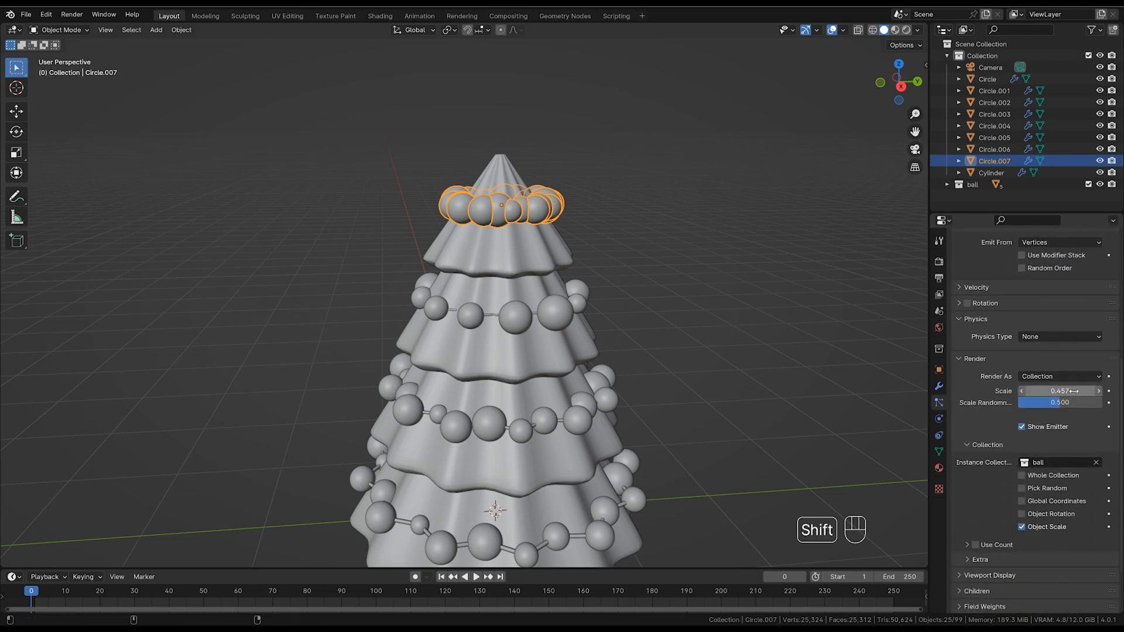
{"action": "left_click_drag", "start_coordinate": [1043, 395], "coordinate": [986, 393], "text": "shift"}
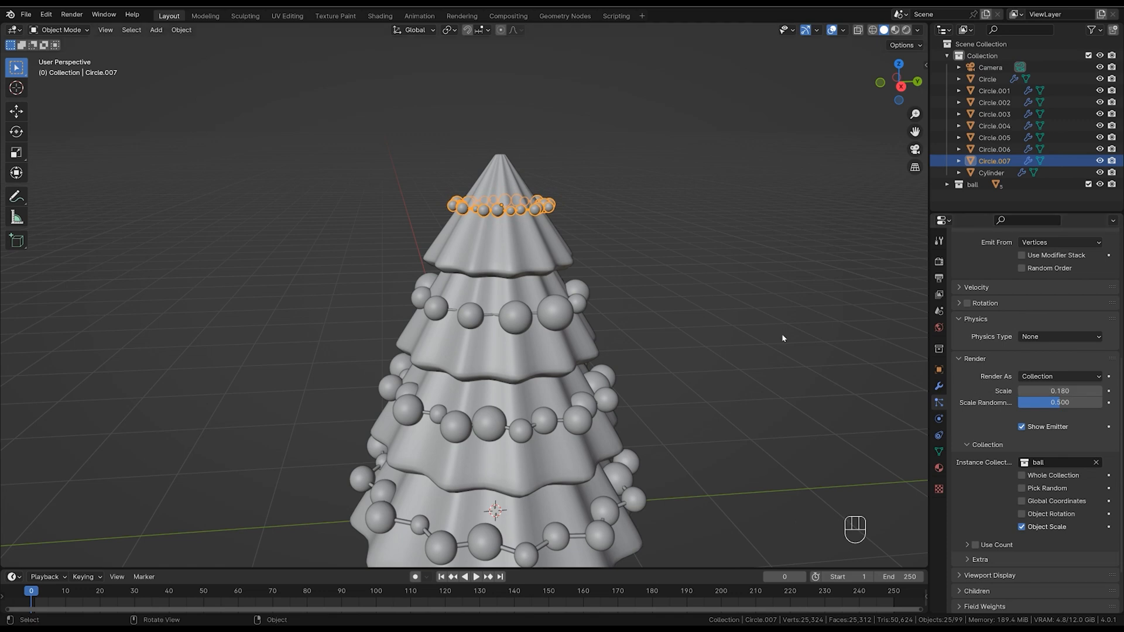
{"action": "middle_click_drag", "start_coordinate": [638, 301], "coordinate": [621, 277]}
{"action": "left_click", "coordinate": [647, 252]}
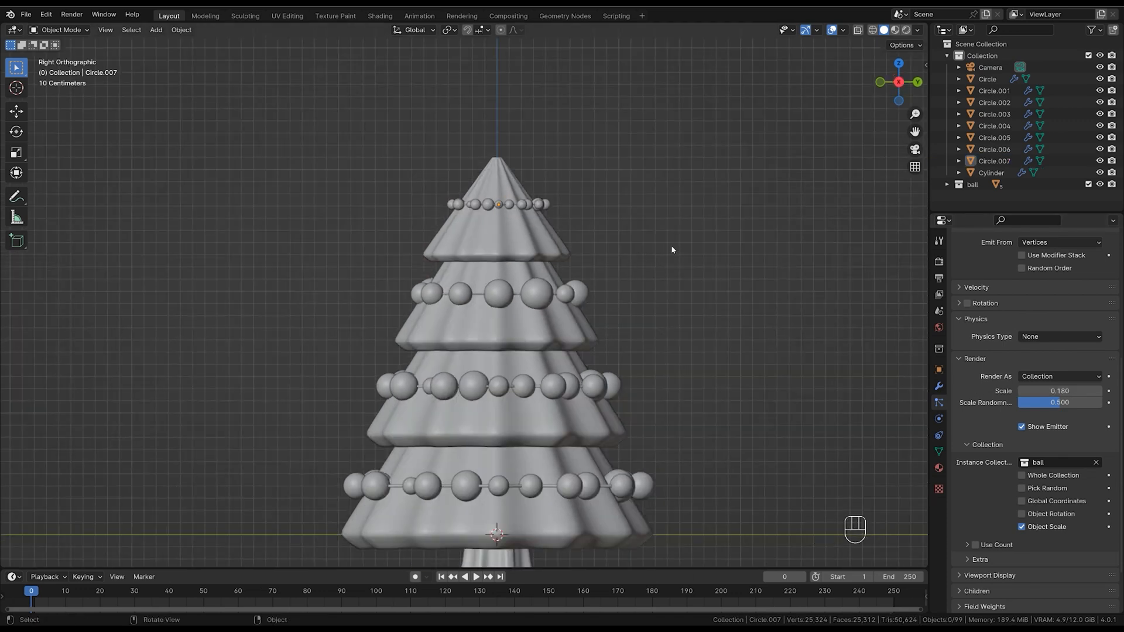
{"action": "left_click_drag", "start_coordinate": [1053, 391], "coordinate": [1100, 393], "text": "shift"}
{"action": "middle_click_drag", "start_coordinate": [1039, 345], "coordinate": [1040, 354]}
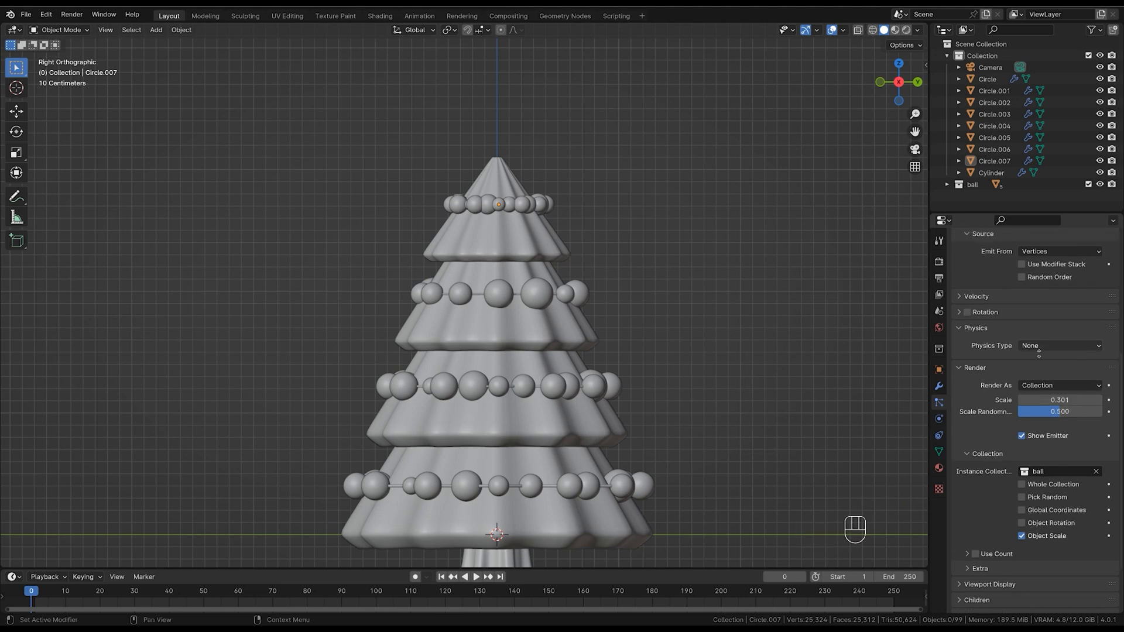
Lower the top ring's particle number slightly and set its particle render scale to 0.250.
{"action": "scroll", "coordinate": [1039, 353], "scroll_direction": "up", "scroll_amount": 8}
{"action": "left_click", "coordinate": [1022, 364]}
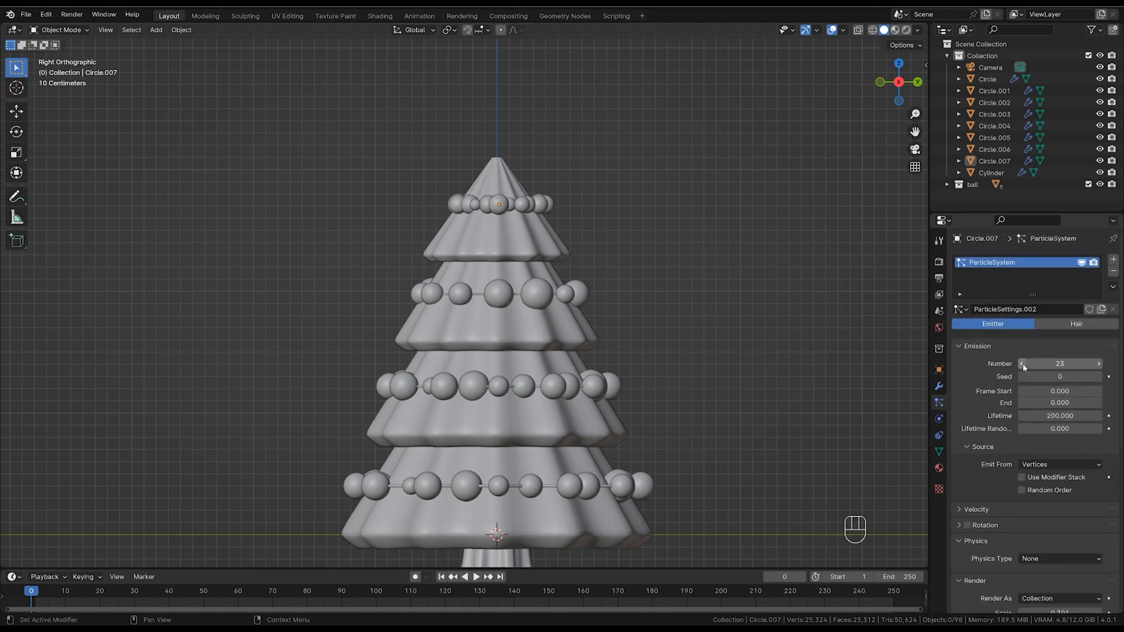
{"action": "left_click", "coordinate": [1022, 364]}
{"action": "scroll", "coordinate": [1047, 410], "scroll_direction": "down", "scroll_amount": 6}
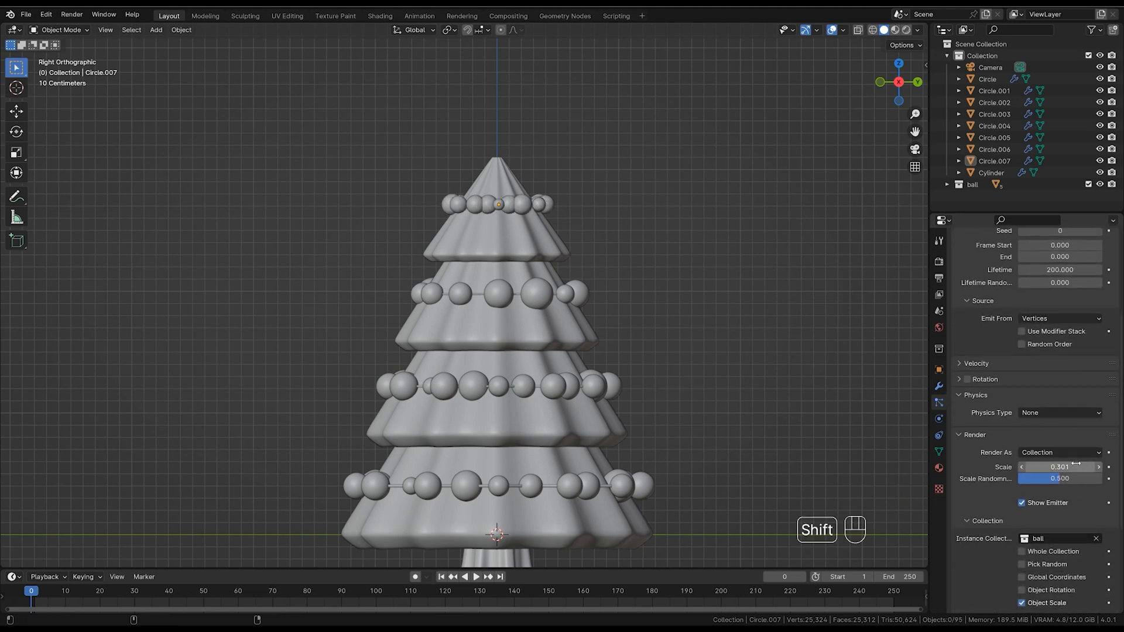
{"action": "left_click_drag", "start_coordinate": [1076, 463], "coordinate": [1056, 464], "text": "shift"}
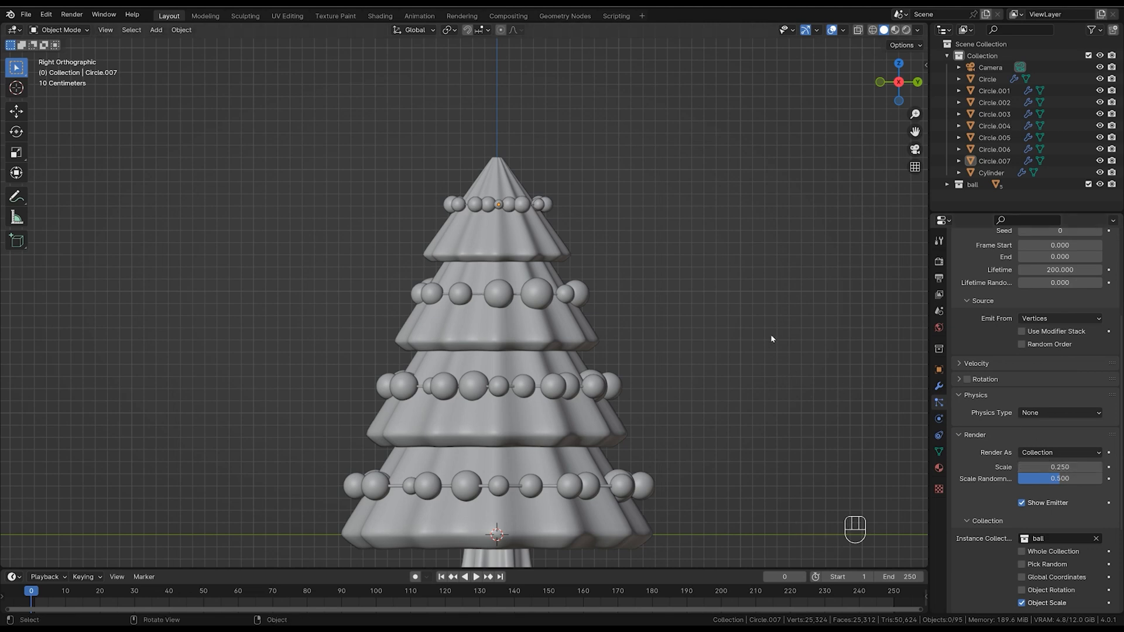
Rotate the bottom ball ring and the second ring around the vertical axis to vary where their balls sit.
{"action": "middle_click_drag", "start_coordinate": [771, 339], "coordinate": [626, 422], "text": "ctrl"}
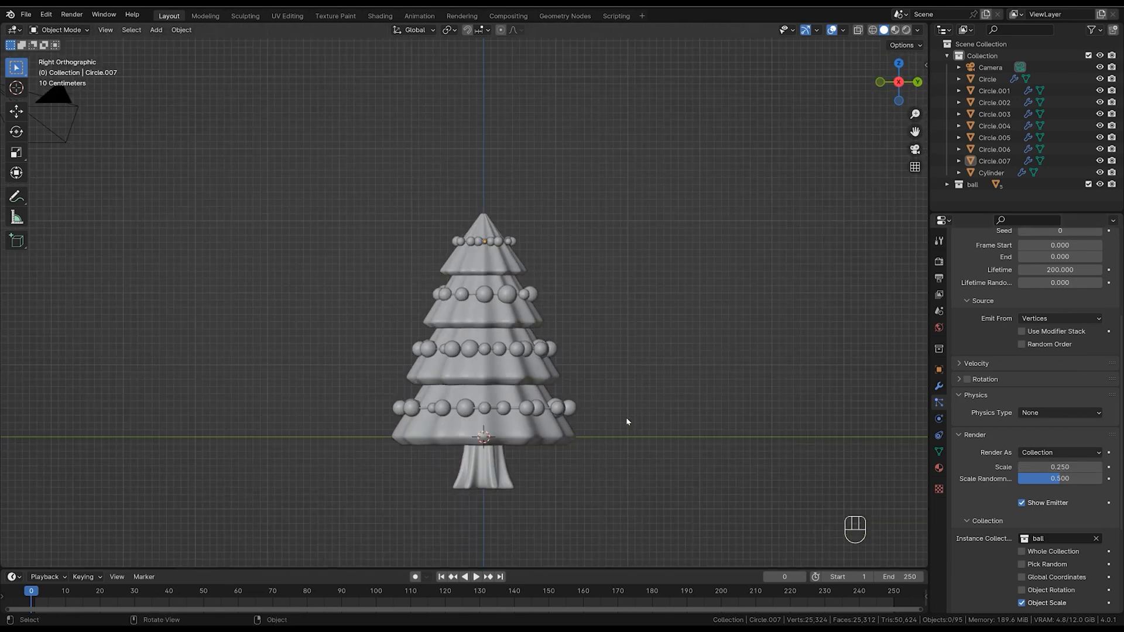
{"action": "left_click", "coordinate": [567, 410]}
{"action": "key", "text": "r"}
{"action": "key", "text": "z"}
{"action": "left_click", "coordinate": [570, 380]}
{"action": "left_click", "coordinate": [551, 351]}
{"action": "key", "text": "r"}
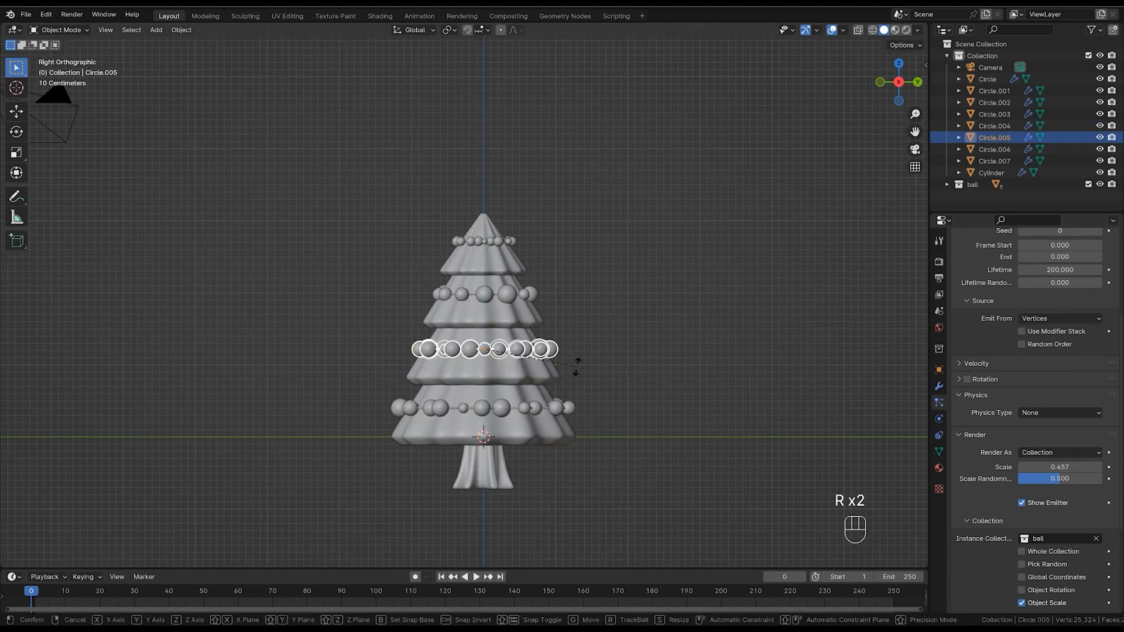
{"action": "left_click", "coordinate": [576, 366]}
Rotate the third ball ring and the top ball ring to offset their balls from the rings below.
{"action": "left_click", "coordinate": [533, 295]}
{"action": "key", "text": "r"}
{"action": "left_click", "coordinate": [545, 311]}
{"action": "left_click", "coordinate": [527, 244]}
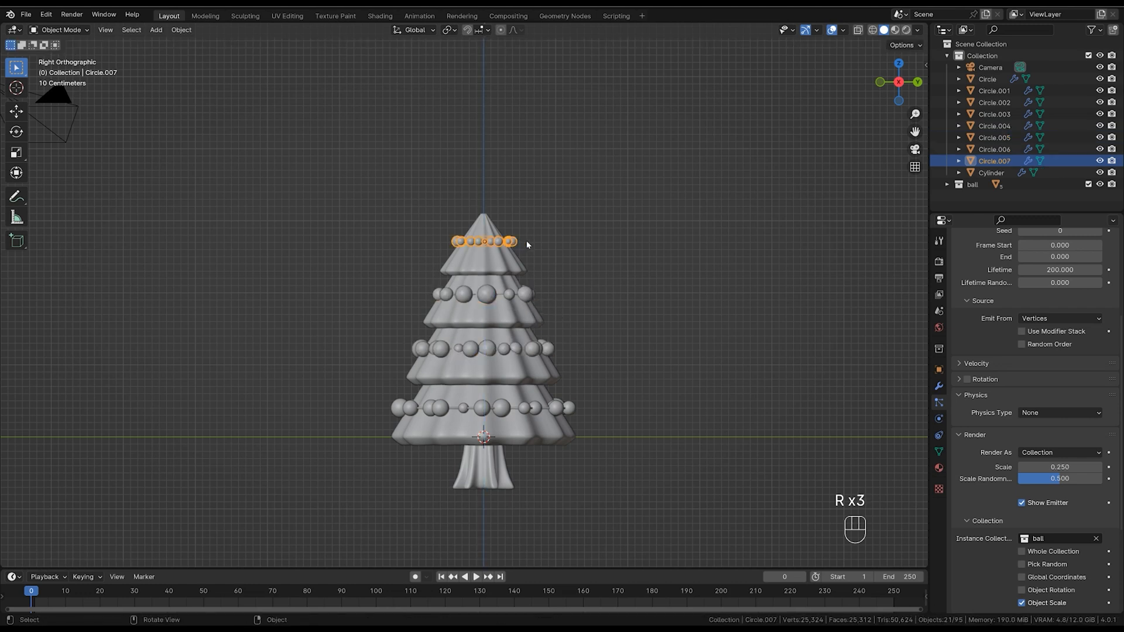
{"action": "key", "text": "r"}
{"action": "left_click", "coordinate": [539, 221]}
{"action": "left_click", "coordinate": [620, 251]}
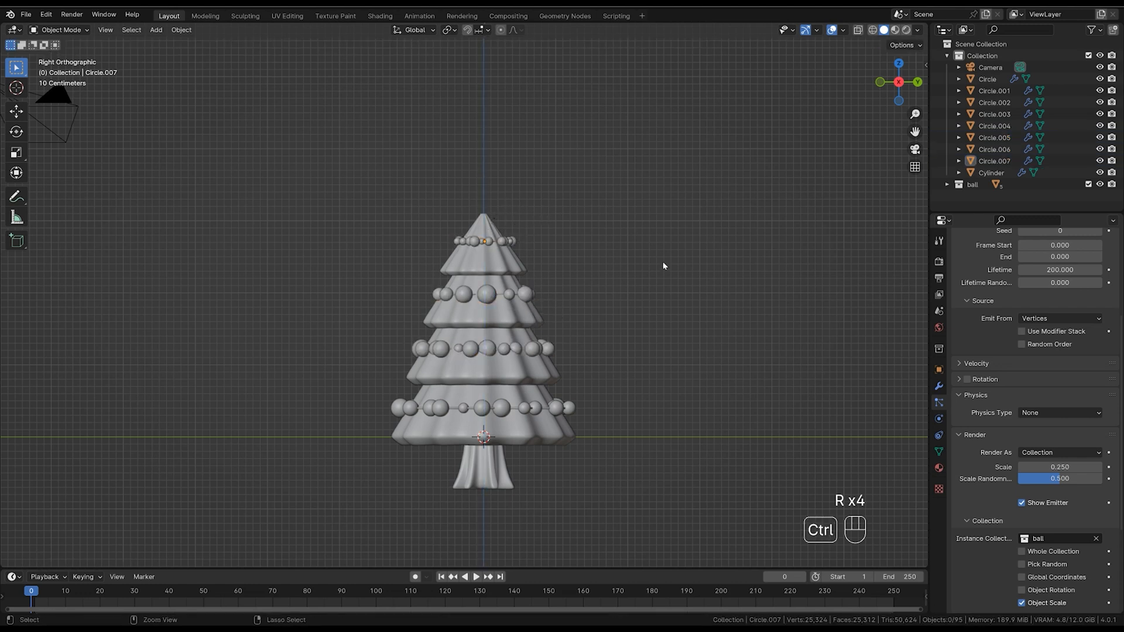
Add a cylinder mesh and move it straight up above the treetop.
{"action": "middle_click_drag", "start_coordinate": [663, 266], "coordinate": [645, 426], "text": "ctrl"}
{"action": "mouse_move", "coordinate": [645, 426]}
{"action": "middle_mouse_down", "text": "ctrl"}
{"action": "mouse_move", "coordinate": [641, 363]}
{"action": "mouse_move", "coordinate": [631, 440]}
{"action": "middle_mouse_up", "text": "ctrl"}
{"action": "middle_click_drag", "start_coordinate": [630, 441], "coordinate": [618, 353], "text": "ctrl"}
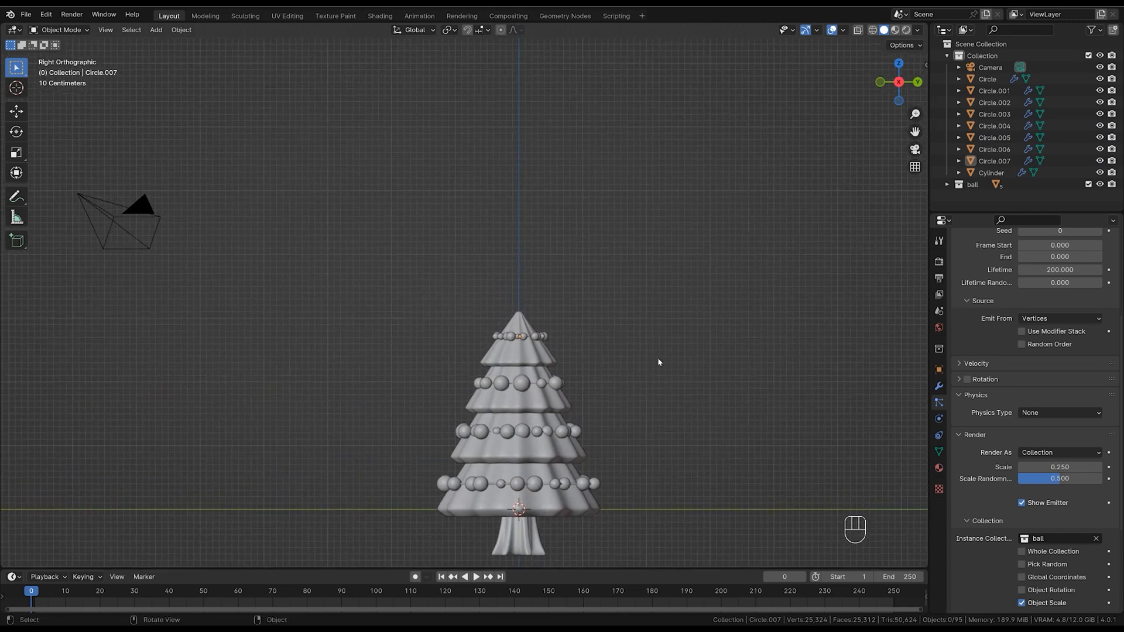
{"action": "middle_click_drag", "start_coordinate": [695, 363], "coordinate": [648, 371], "text": "shift"}
{"action": "key", "text": "shift+a"}
{"action": "mouse_move", "coordinate": [644, 371]}
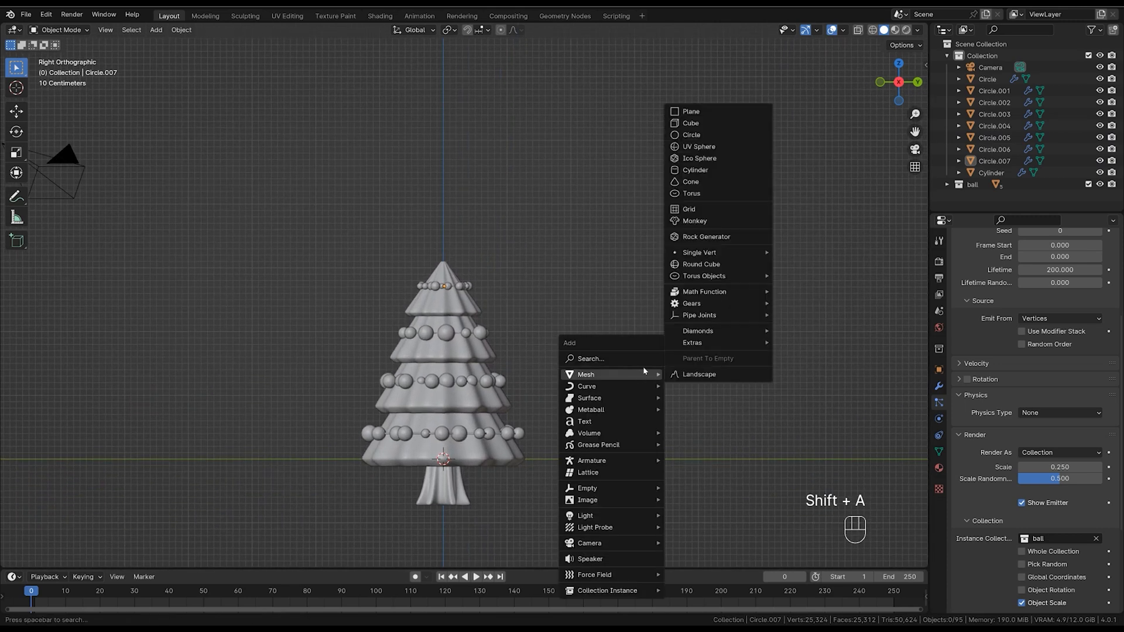
{"action": "left_click", "coordinate": [718, 174]}
{"action": "key", "text": "g"}
{"action": "middle_click", "coordinate": [498, 445]}
{"action": "left_click", "coordinate": [498, 252]}
Scale the cylinder down to the width of the tree's tip and lower it onto the tip.
{"action": "middle_click_drag", "start_coordinate": [498, 251], "coordinate": [712, 322], "text": "shift"}
{"action": "key", "text": "s"}
{"action": "key", "text": "g"}
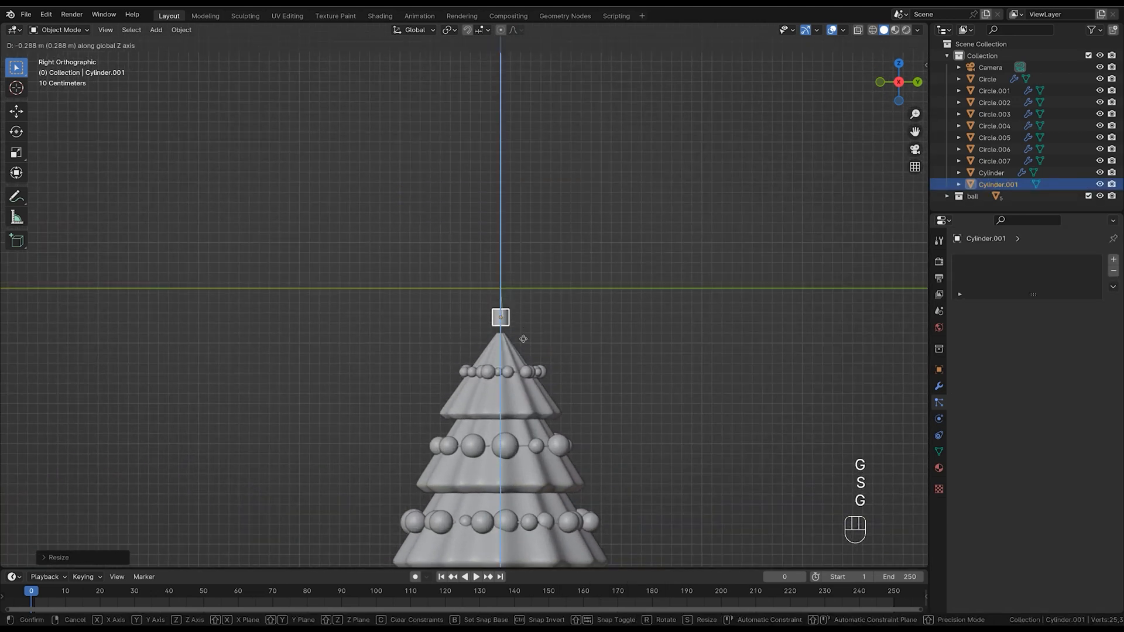
{"action": "left_click", "coordinate": [525, 321], "text": "ctrl"}
Stretch the tip cylinder along Z and scale it down slightly so it forms a thin stem sunk into the treetop.
{"action": "key", "text": "KP_Decimal"}
{"action": "scroll", "coordinate": [564, 304], "scroll_direction": "down", "scroll_amount": 5}
{"action": "key", "text": "s"}
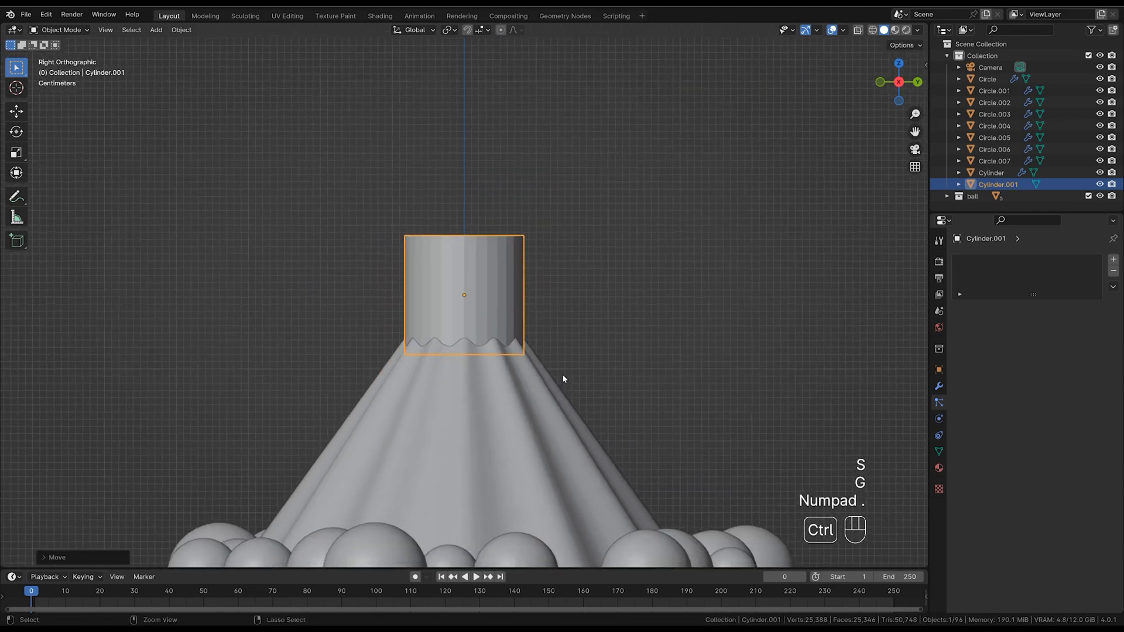
{"action": "key", "text": "z"}
{"action": "left_click", "coordinate": [636, 475]}
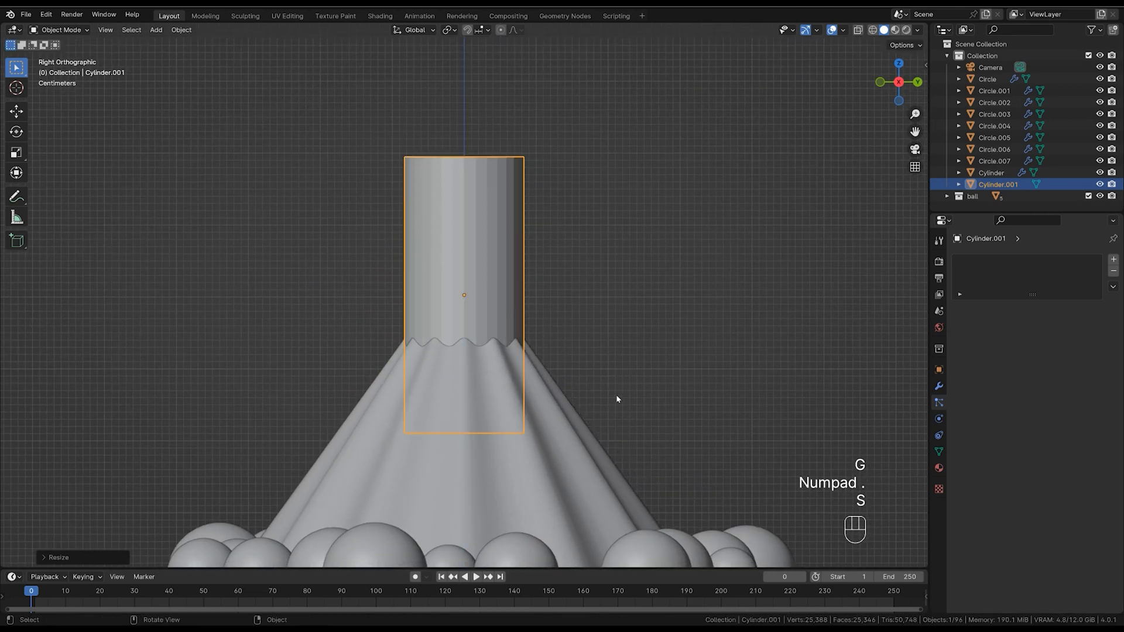
{"action": "middle_click_drag", "start_coordinate": [598, 251], "coordinate": [618, 294]}
{"action": "key", "text": "s"}
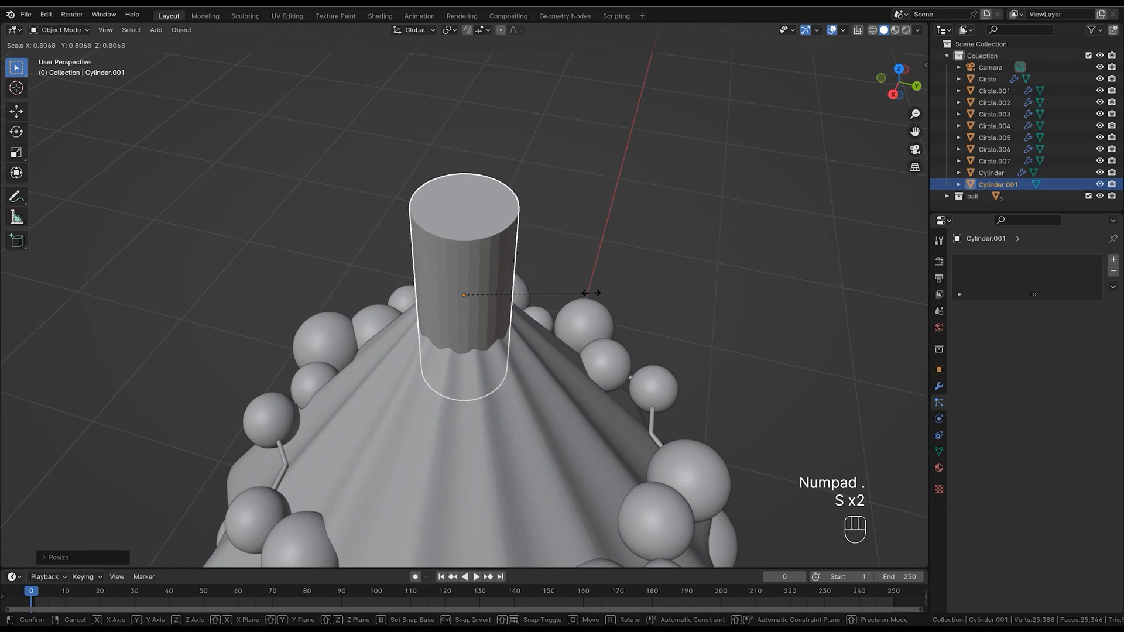
{"action": "left_click", "coordinate": [570, 353], "text": "ctrl"}
{"action": "middle_click_drag", "start_coordinate": [571, 355], "coordinate": [639, 381], "text": "ctrl"}
{"action": "left_click", "coordinate": [640, 383]}
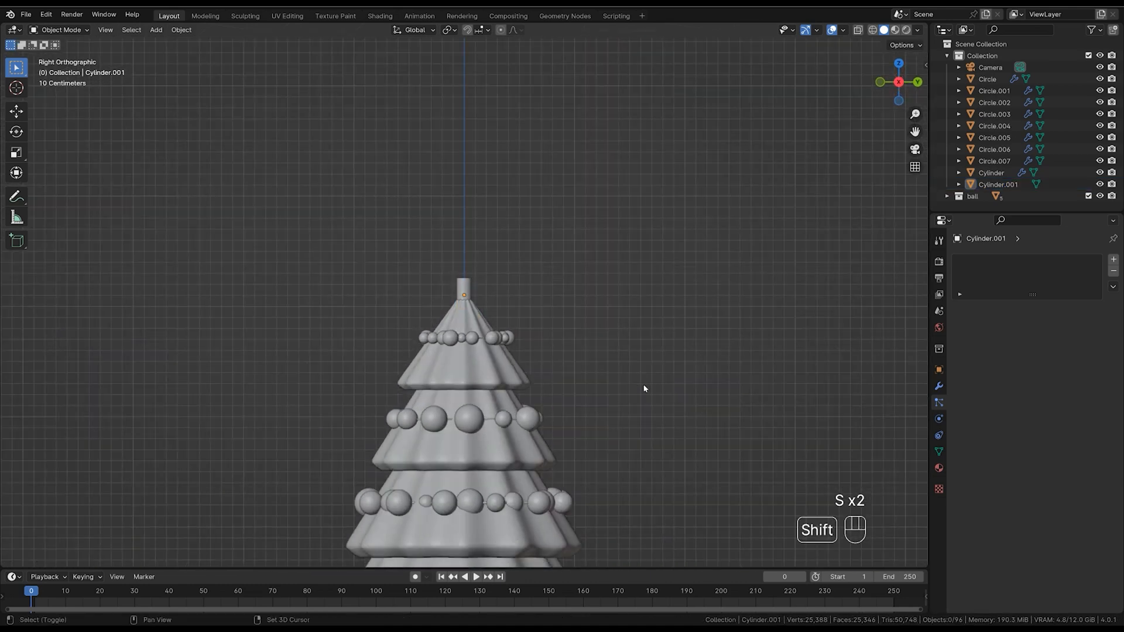
Search the add-on preferences for "extra" to check whether the Add Mesh: Extra Objects add-on is enabled.
{"action": "key", "text": "shift+a"}
{"action": "mouse_move", "coordinate": [644, 386]}
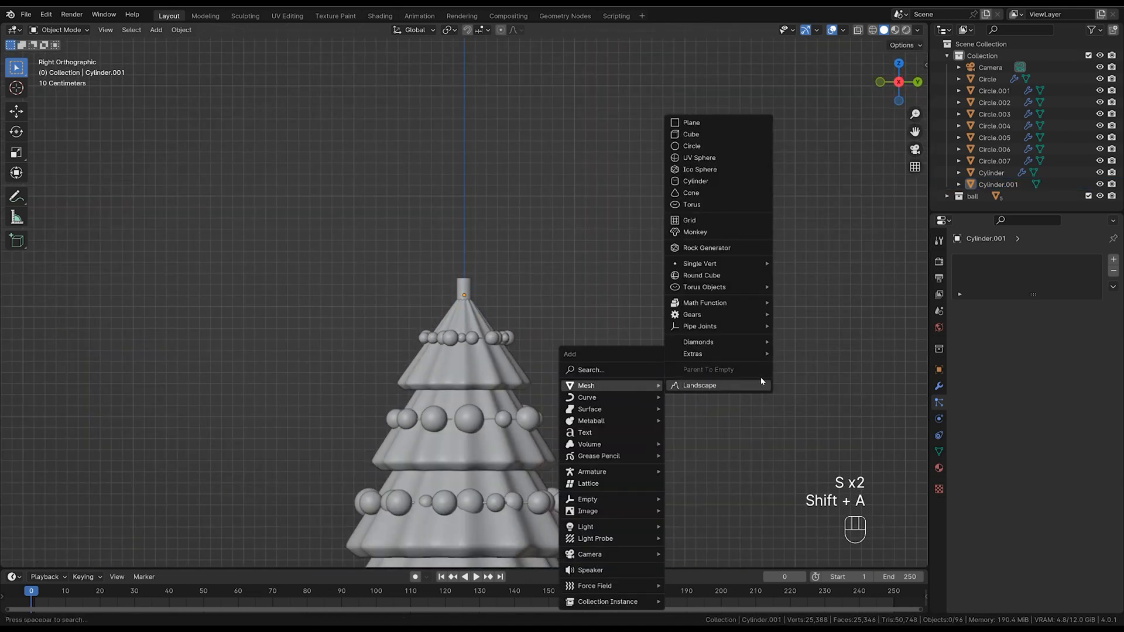
{"action": "mouse_move", "coordinate": [773, 356]}
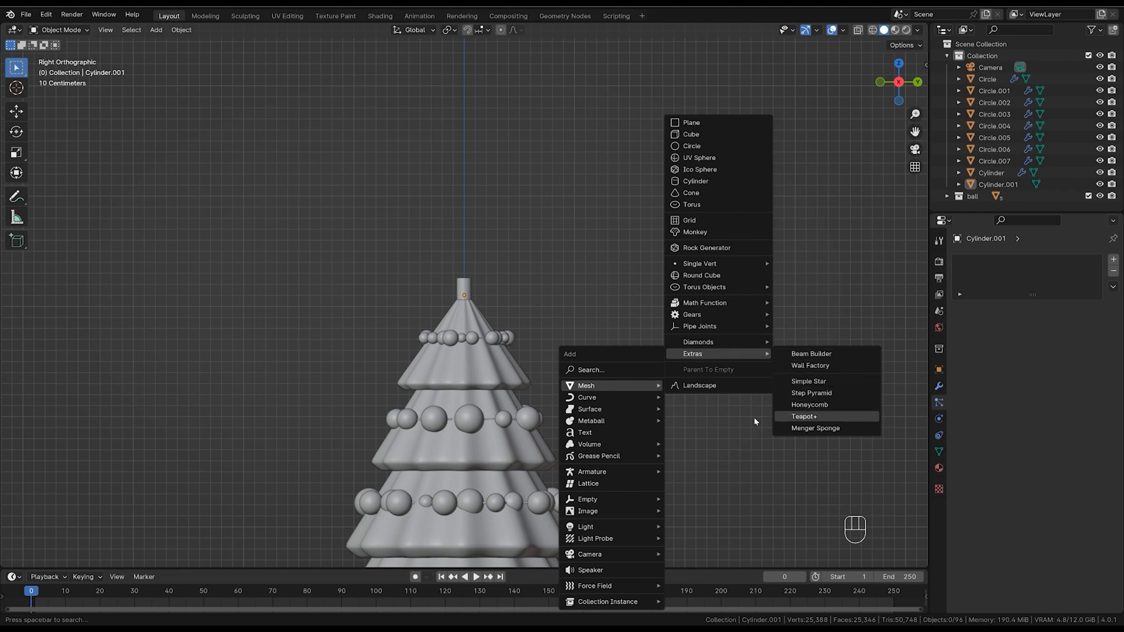
{"action": "left_click", "coordinate": [46, 14]}
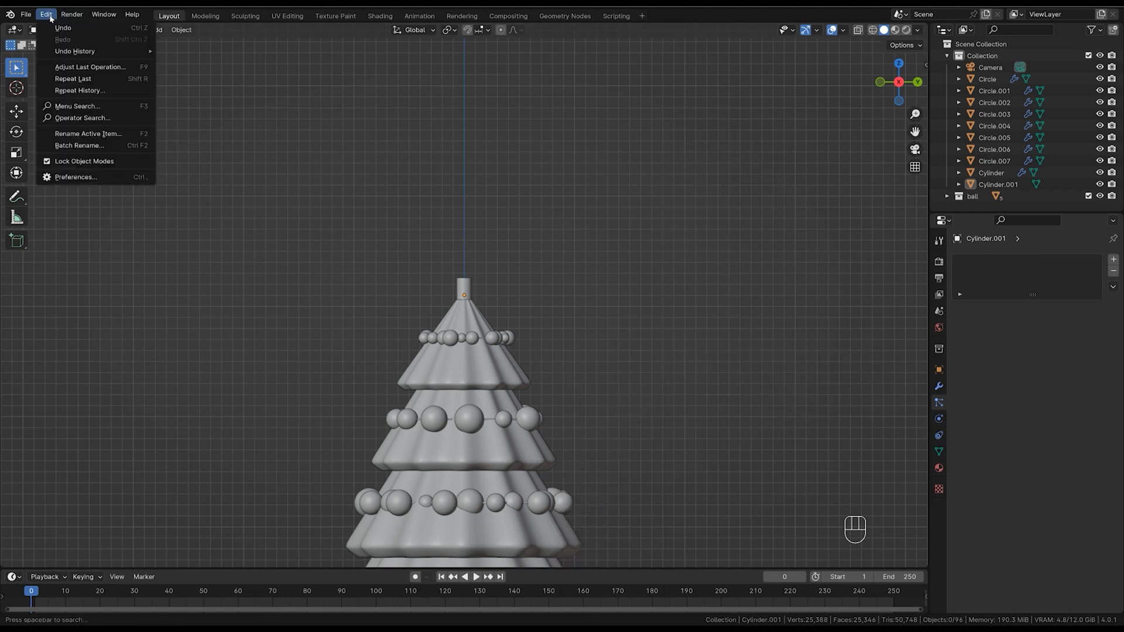
{"action": "left_click", "coordinate": [64, 179]}
{"action": "left_click", "coordinate": [70, 136]}
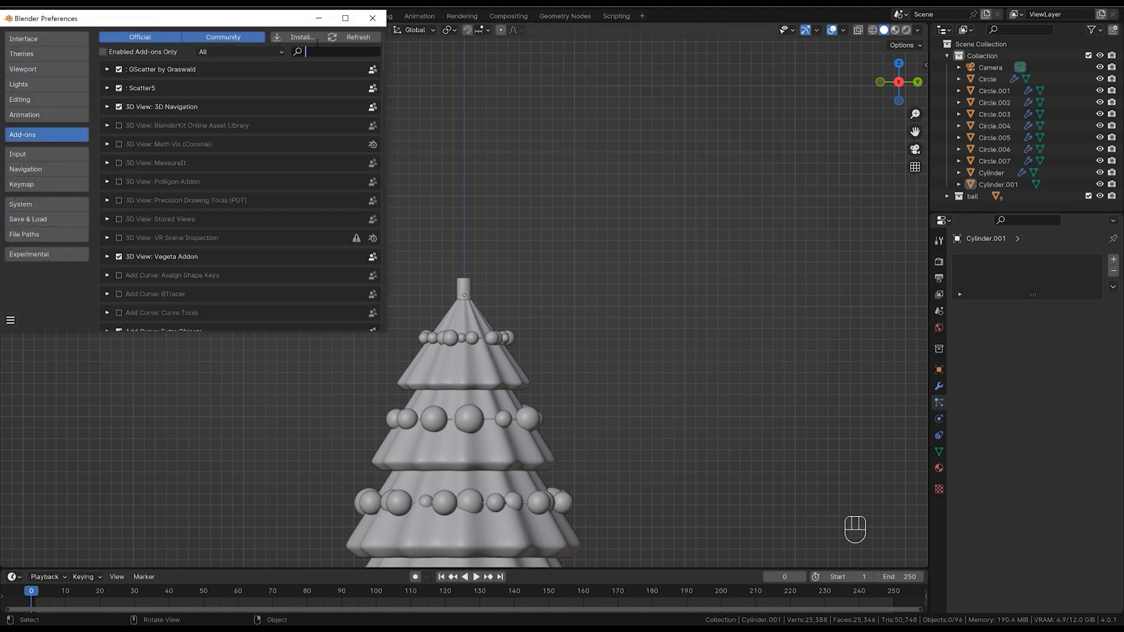
{"action": "type", "text": "extra"}
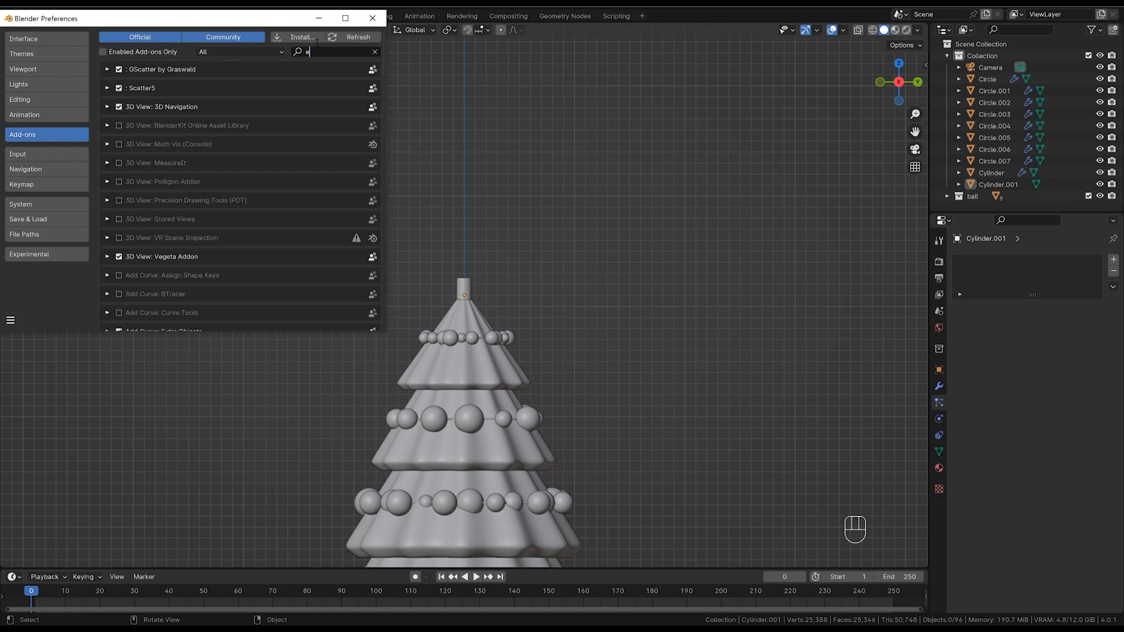
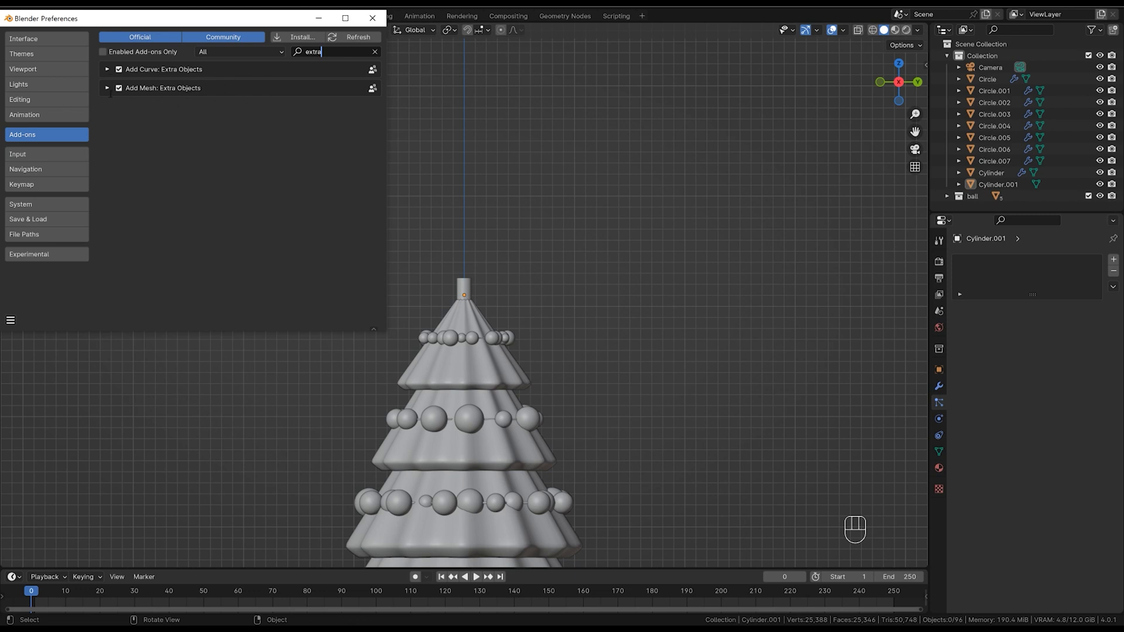
{"action": "left_click", "coordinate": [374, 20]}
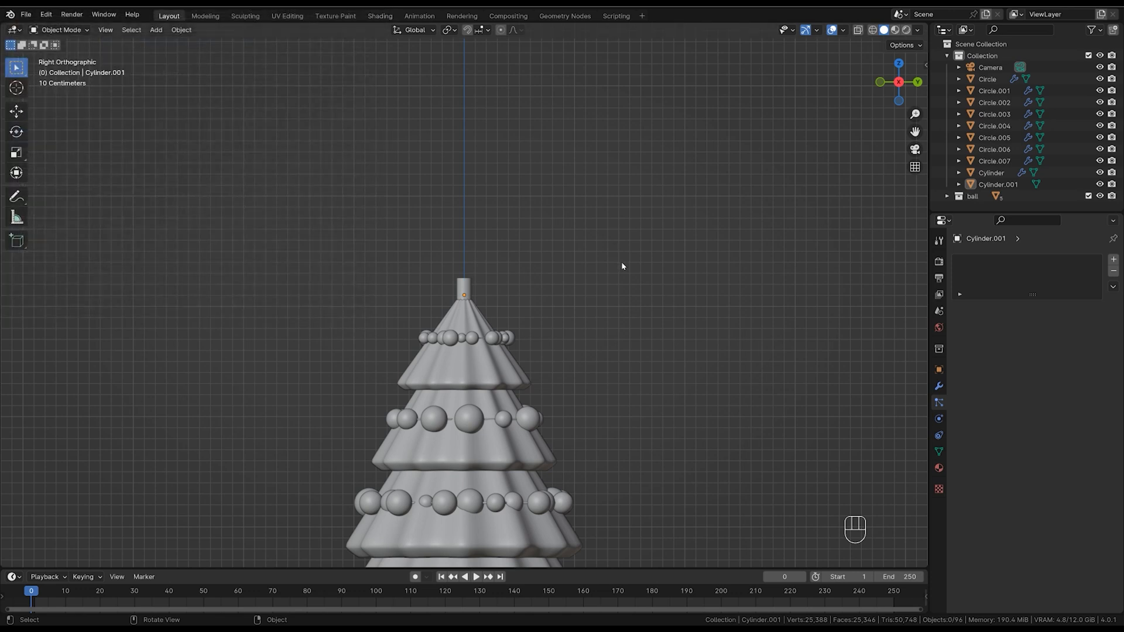
Add a Simple Star mesh and move it straight up along Z above the treetop.
{"action": "key", "text": "shift+a"}
{"action": "mouse_move", "coordinate": [621, 268]}
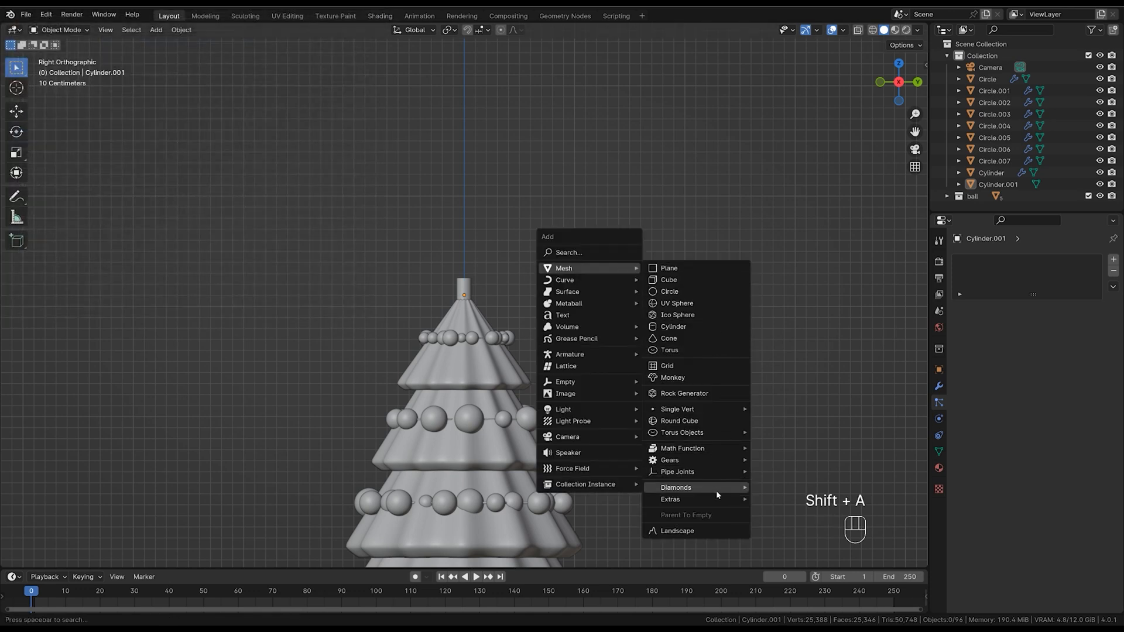
{"action": "mouse_move", "coordinate": [703, 500]}
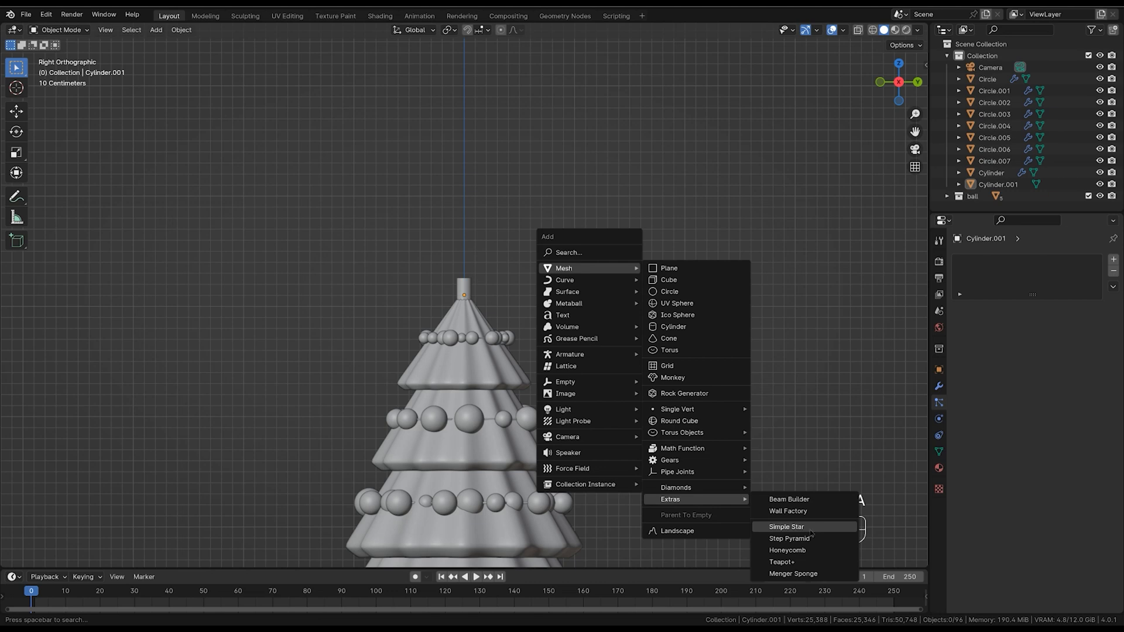
{"action": "left_click", "coordinate": [810, 528]}
{"action": "scroll", "coordinate": [564, 478], "scroll_direction": "down", "scroll_amount": 3}
{"action": "key", "text": "g"}
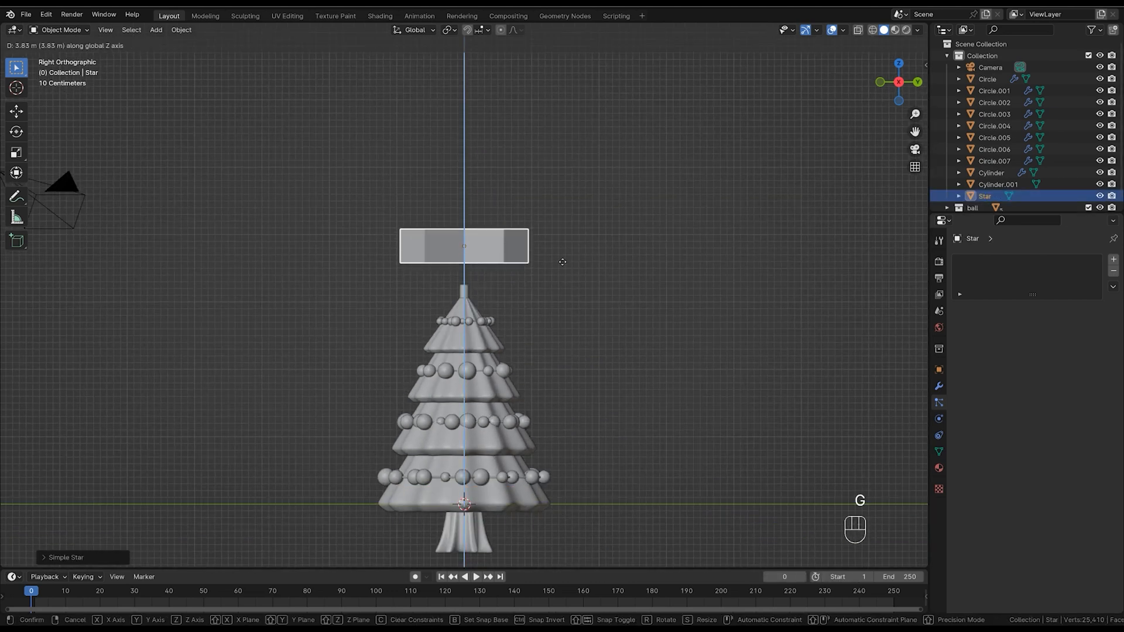
Stand the star upright by rotating it 90° about X and 90° about Z.
{"action": "key", "text": "r"}
{"action": "key", "text": "x"}
{"action": "key", "text": "9"}
{"action": "key", "text": "0"}
{"action": "key", "text": "Return"}
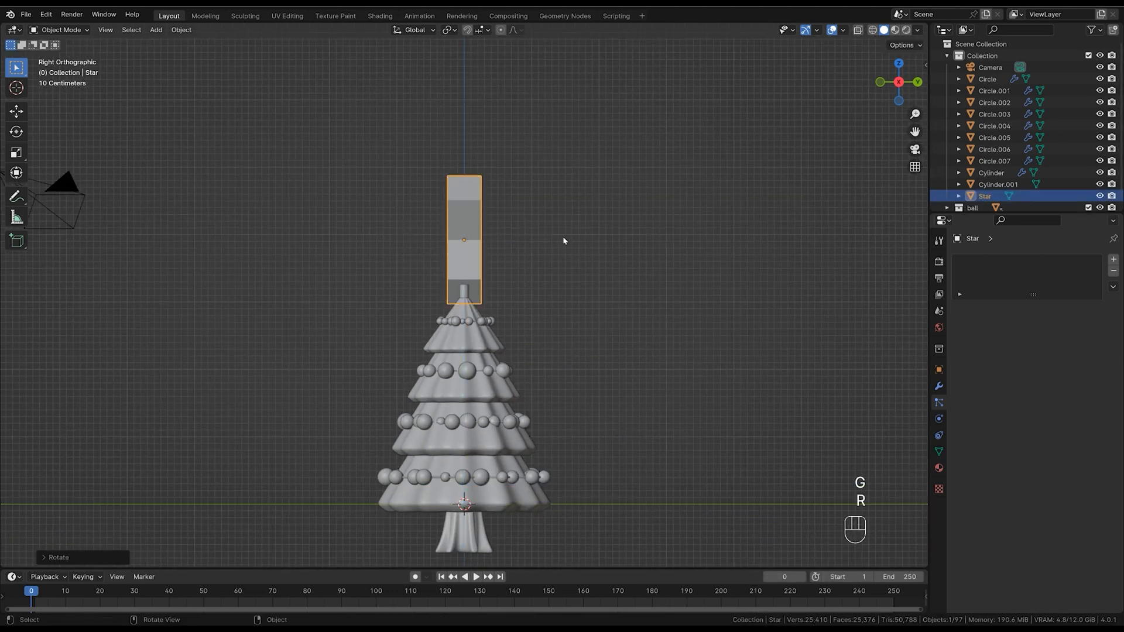
{"action": "key", "text": "r"}
{"action": "key", "text": "z"}
{"action": "key", "text": "9"}
{"action": "key", "text": "0"}
{"action": "key", "text": "Return"}
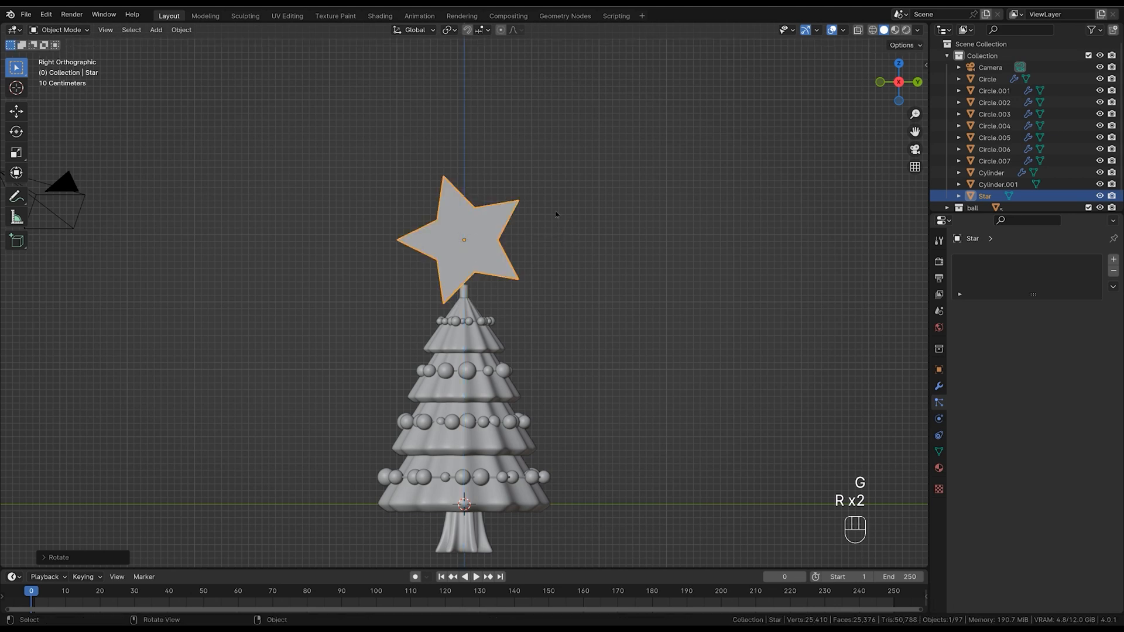
Rotate the star in the side view so that one of its points faces straight up.
{"action": "middle_click_drag", "start_coordinate": [563, 237], "coordinate": [573, 268]}
{"action": "key", "text": "r"}
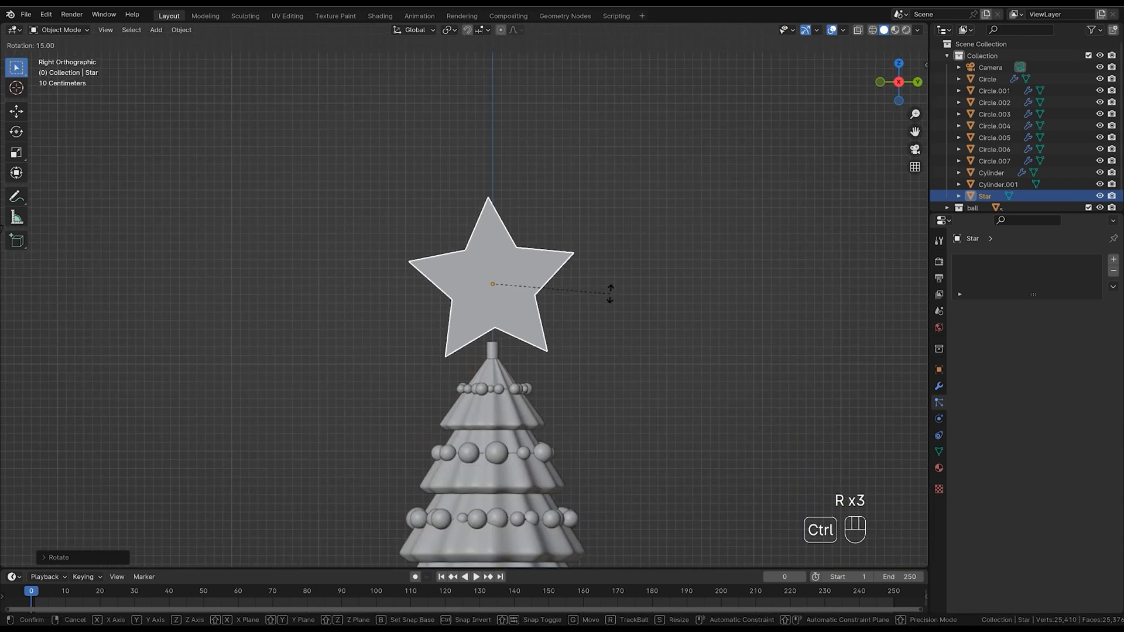
{"action": "left_click", "coordinate": [611, 296]}
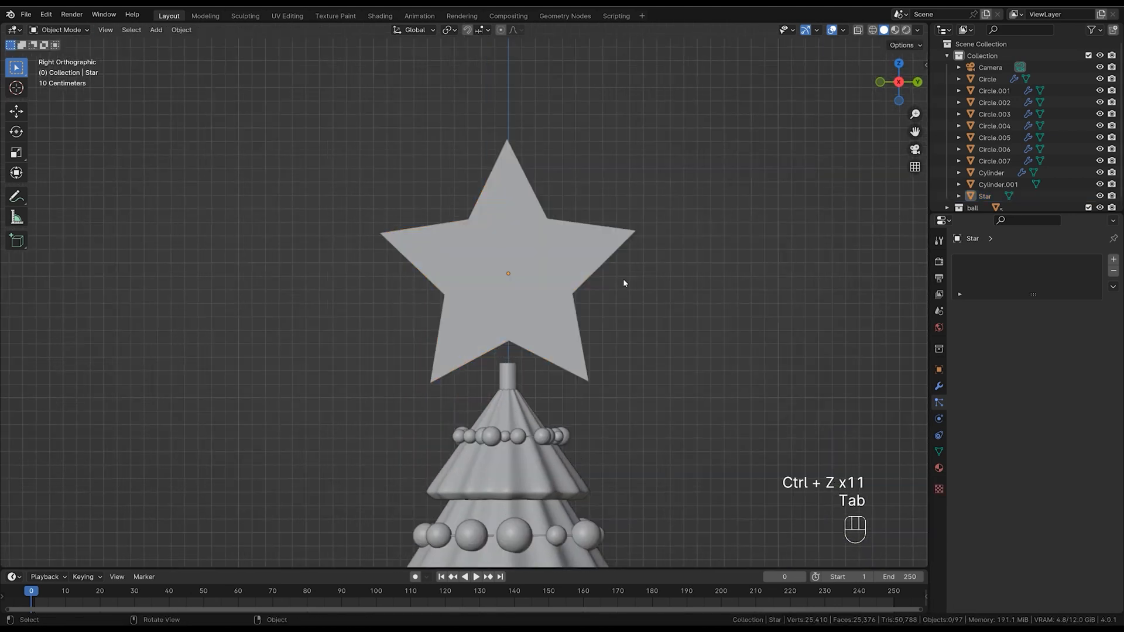
Pull the star's center vertex outward in Edit Mode so its face rises to a faceted peak.
{"action": "left_click", "coordinate": [579, 298]}
{"action": "middle_click_drag", "start_coordinate": [507, 242], "coordinate": [595, 289]}
{"action": "key", "text": "Tab"}
{"action": "left_click", "coordinate": [498, 279]}
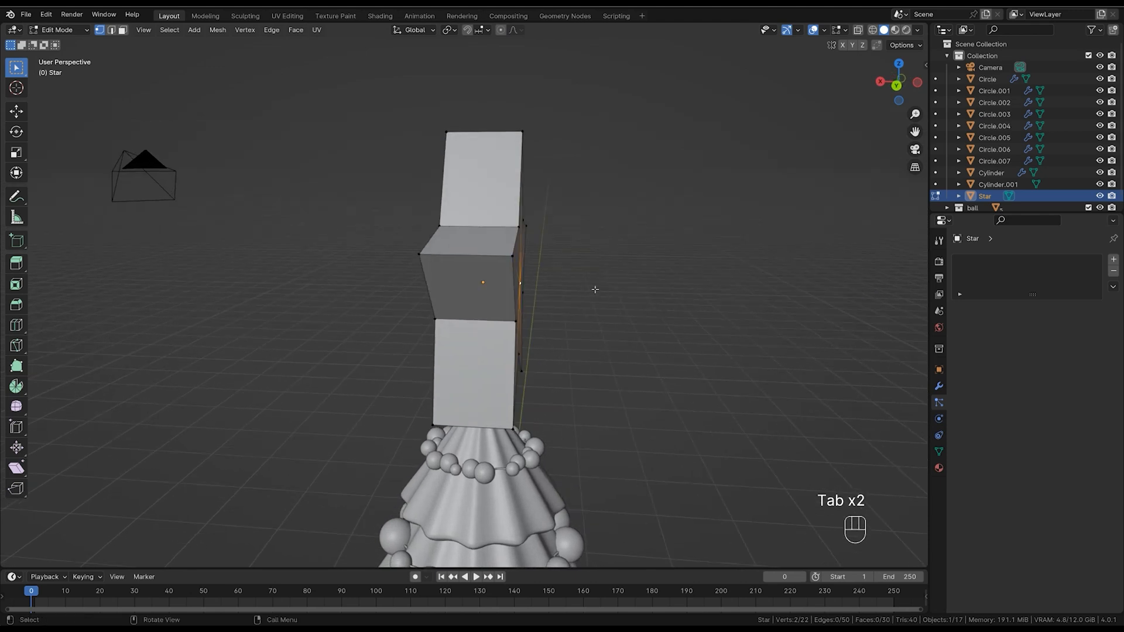
{"action": "key", "text": "g"}
{"action": "left_click", "coordinate": [557, 292]}
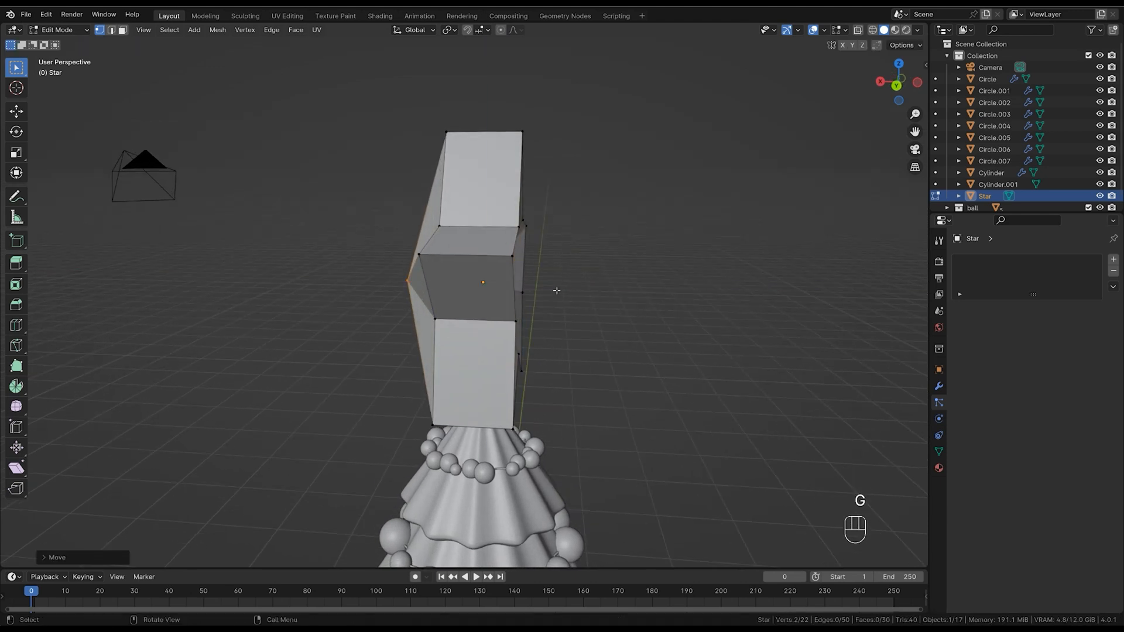
{"action": "middle_click_drag", "start_coordinate": [558, 293], "coordinate": [614, 269]}
Rescale the star along Y and thin it along X.
{"action": "key", "text": "Tab"}
{"action": "key", "text": "s"}
{"action": "key", "text": "y"}
{"action": "left_click", "coordinate": [554, 263]}
{"action": "key", "text": "s"}
{"action": "key", "text": "x"}
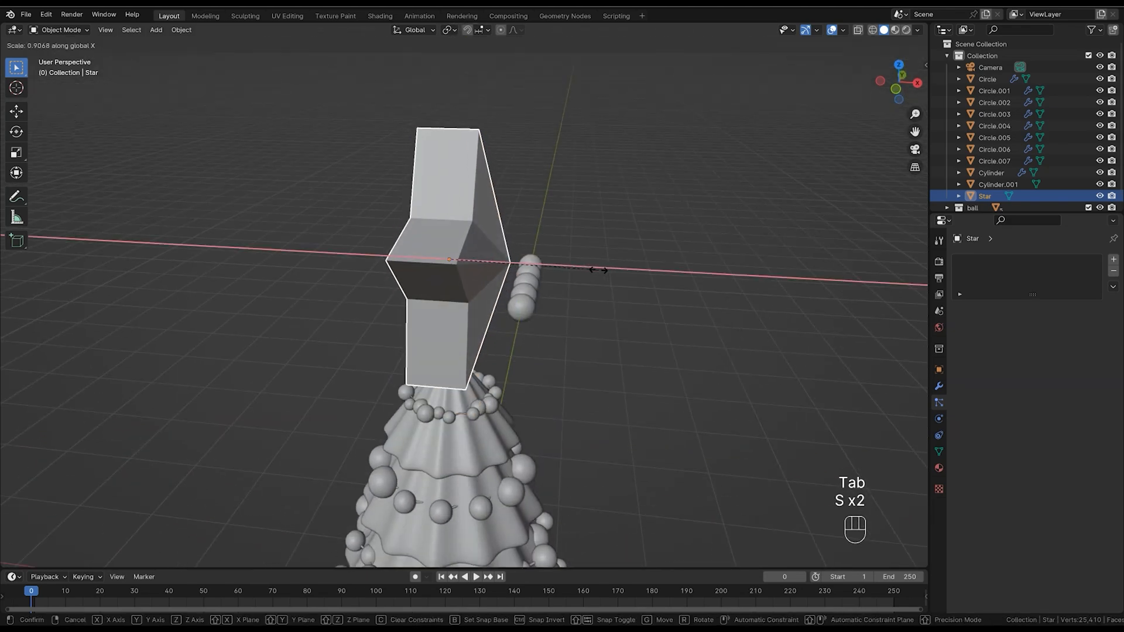
{"action": "left_click", "coordinate": [539, 271]}
Reposition the star's center vertex to adjust the depth of its raised peak.
{"action": "mouse_move", "coordinate": [538, 270]}
{"action": "middle_mouse_down"}
{"action": "mouse_move", "coordinate": [516, 268]}
{"action": "mouse_move", "coordinate": [530, 277]}
{"action": "middle_mouse_up"}
{"action": "key", "text": "Tab"}
{"action": "key", "text": "g"}
{"action": "middle_click_drag", "start_coordinate": [530, 278], "coordinate": [567, 281]}
{"action": "left_click", "coordinate": [552, 280]}
Scale the whole star down and lower it along Z onto the stem at the treetop.
{"action": "key", "text": "Tab"}
{"action": "key", "text": "s"}
{"action": "left_click", "coordinate": [499, 279]}
{"action": "key", "text": "g"}
{"action": "middle_click", "coordinate": [498, 292]}
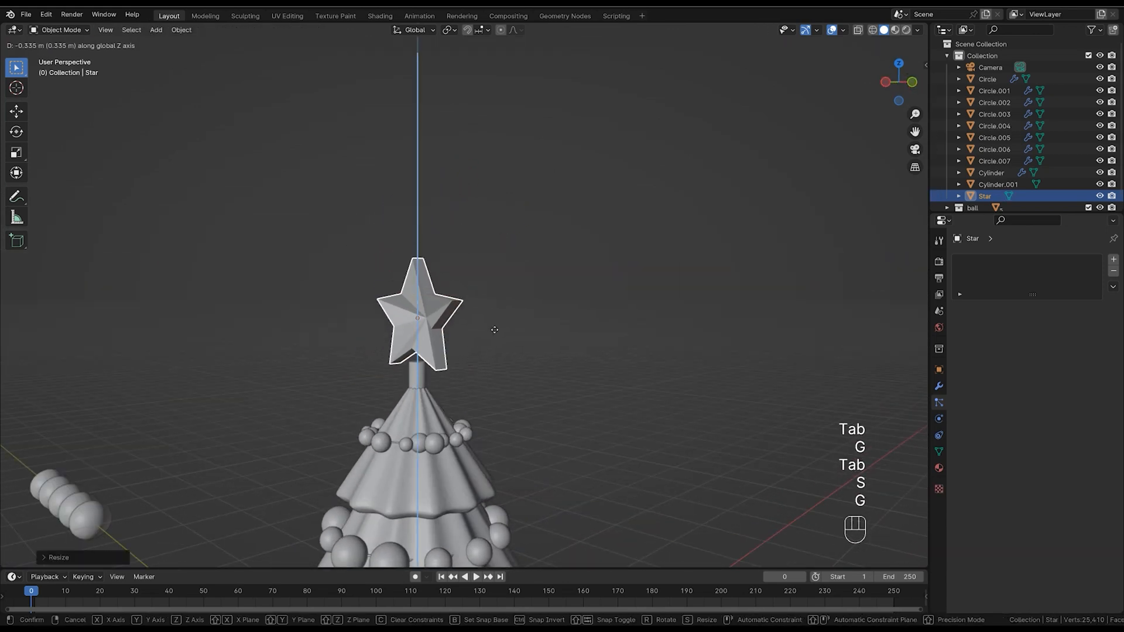
{"action": "left_click", "coordinate": [494, 343]}
Lower the star slightly along Z so the notch between its lower points covers the stem's upper end.
{"action": "key", "text": "KP_Decimal"}
{"action": "middle_click_drag", "start_coordinate": [562, 163], "coordinate": [474, 299], "text": "ctrl"}
{"action": "middle_click_drag", "start_coordinate": [474, 299], "coordinate": [527, 213]}
{"action": "key", "text": "g"}
{"action": "middle_click", "coordinate": [559, 280]}
{"action": "right_click", "coordinate": [561, 281]}
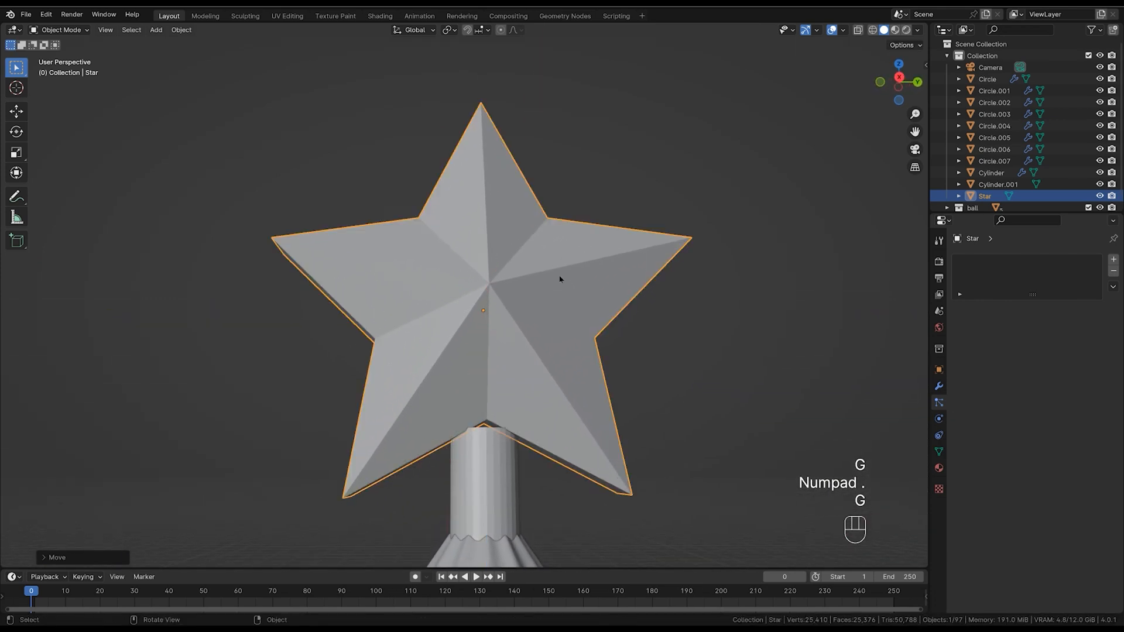
{"action": "key", "text": "g"}
{"action": "middle_click", "coordinate": [562, 281]}
{"action": "left_click", "coordinate": [559, 307]}
Shrink the stem cylinder beneath the star and adjust its height along Z.
{"action": "middle_click_drag", "start_coordinate": [550, 322], "coordinate": [611, 292]}
{"action": "middle_click_drag", "start_coordinate": [587, 327], "coordinate": [595, 213], "text": "shift"}
{"action": "left_click", "coordinate": [504, 346]}
{"action": "key", "text": "s"}
{"action": "left_click", "coordinate": [559, 323]}
{"action": "middle_click_drag", "start_coordinate": [557, 326], "coordinate": [544, 326]}
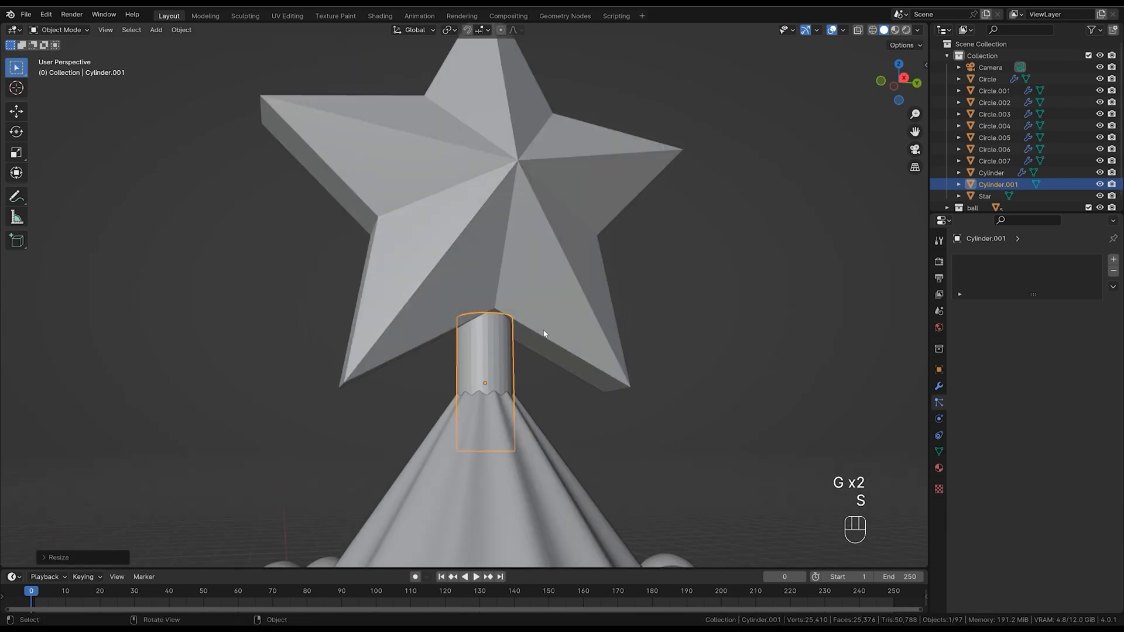
{"action": "key", "text": "s"}
{"action": "key", "text": "z"}
{"action": "left_click", "coordinate": [565, 305]}
Scale the star and its stem down together to about 0.6 and lower them along Z onto the treetop.
{"action": "left_click", "coordinate": [589, 244]}
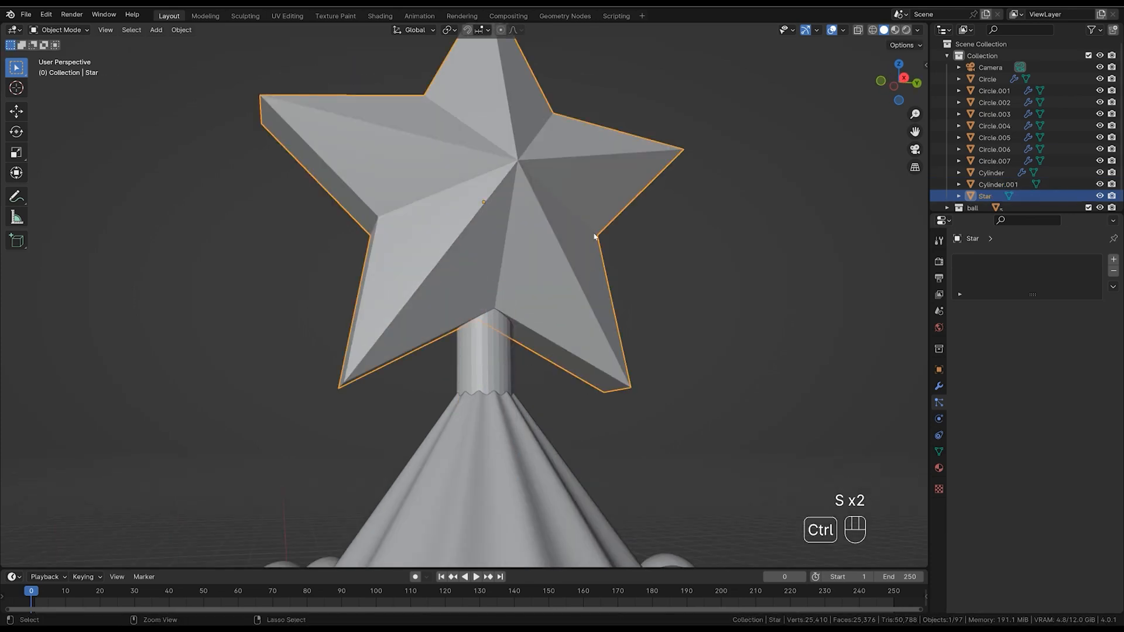
{"action": "middle_click_drag", "start_coordinate": [593, 237], "coordinate": [577, 295], "text": "ctrl"}
{"action": "middle_click_drag", "start_coordinate": [577, 296], "coordinate": [539, 293]}
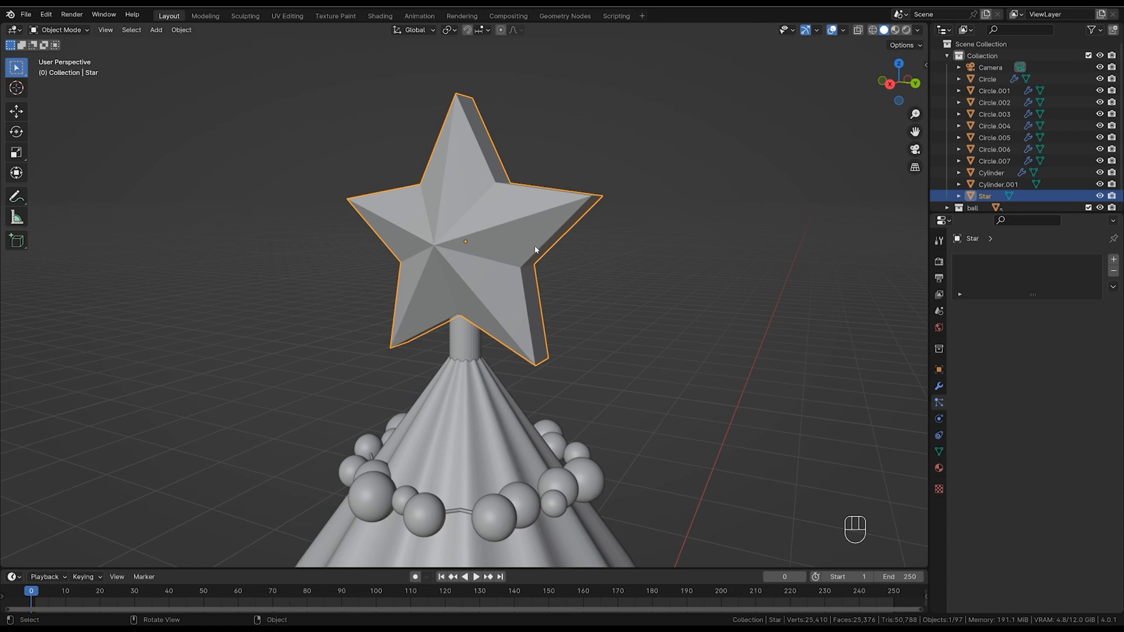
{"action": "middle_click_drag", "start_coordinate": [538, 251], "coordinate": [523, 291], "text": "ctrl"}
{"action": "middle_click_drag", "start_coordinate": [523, 291], "coordinate": [542, 286]}
{"action": "middle_click_drag", "start_coordinate": [542, 286], "coordinate": [525, 209], "text": "ctrl"}
{"action": "left_click_drag", "start_coordinate": [516, 276], "coordinate": [478, 321]}
{"action": "key", "text": "s"}
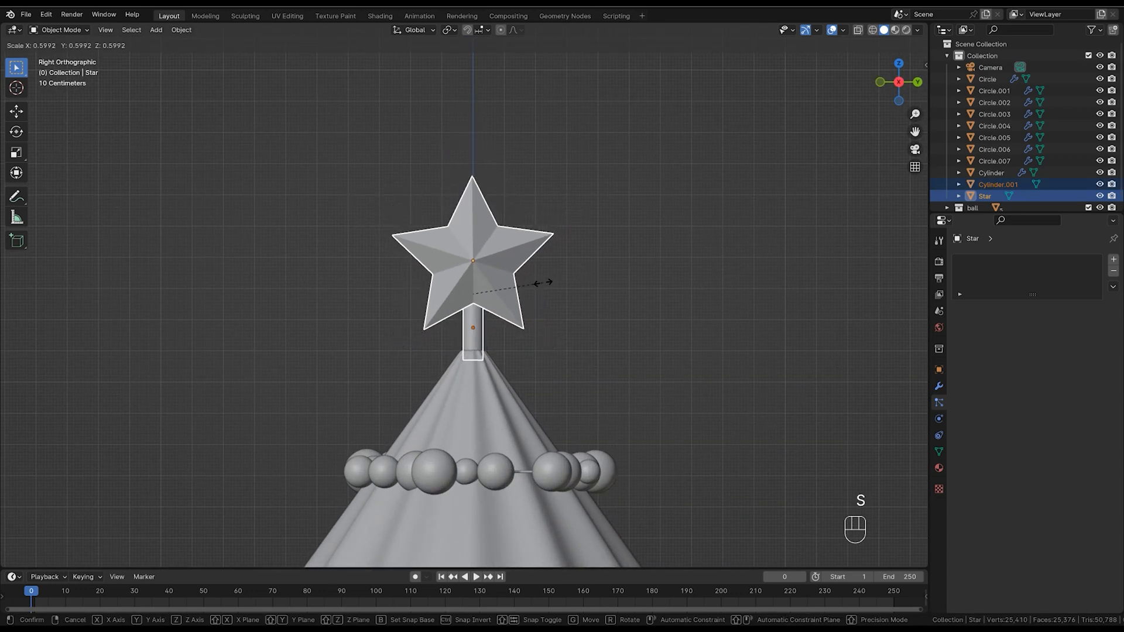
{"action": "left_click", "coordinate": [543, 284]}
{"action": "key", "text": "g"}
{"action": "middle_click", "coordinate": [542, 298]}
{"action": "left_click", "coordinate": [543, 306]}
Try to join the stem with the star and test the result by moving the star.
{"action": "mouse_move", "coordinate": [557, 234]}
{"action": "middle_mouse_down", "text": "ctrl"}
{"action": "mouse_move", "coordinate": [545, 350]}
{"action": "mouse_move", "coordinate": [553, 280]}
{"action": "mouse_move", "coordinate": [586, 250]}
{"action": "mouse_move", "coordinate": [575, 204]}
{"action": "mouse_move", "coordinate": [563, 283]}
{"action": "mouse_move", "coordinate": [566, 255]}
{"action": "middle_mouse_up", "text": "ctrl"}
{"action": "left_click", "coordinate": [588, 261]}
{"action": "middle_click_drag", "start_coordinate": [523, 182], "coordinate": [539, 117], "text": "ctrl"}
{"action": "middle_click_drag", "start_coordinate": [539, 117], "coordinate": [521, 209], "text": "shift"}
{"action": "middle_click_drag", "start_coordinate": [521, 209], "coordinate": [528, 361], "text": "ctrl"}
{"action": "middle_click_drag", "start_coordinate": [529, 361], "coordinate": [529, 327], "text": "ctrl"}
{"action": "left_click", "coordinate": [531, 167]}
{"action": "left_click", "coordinate": [534, 180]}
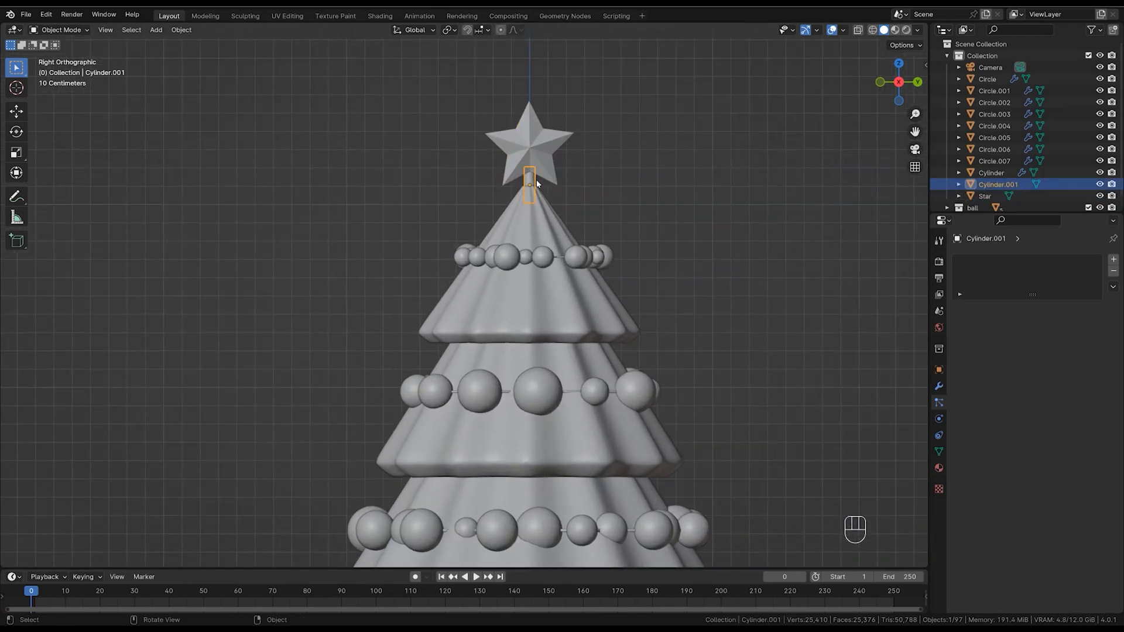
{"action": "key", "text": "ctrl+j"}
{"action": "left_click", "coordinate": [571, 174]}
{"action": "left_click", "coordinate": [550, 158]}
{"action": "key", "text": "g"}
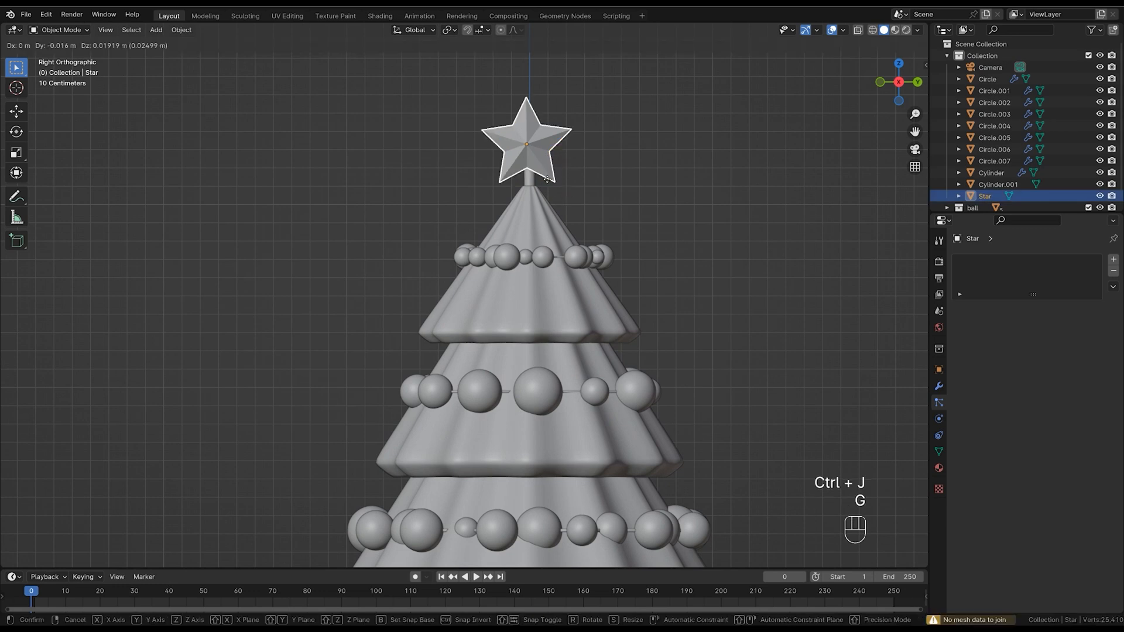
{"action": "right_click", "coordinate": [556, 162]}
Join the stem cylinder into the star as a single object.
{"action": "left_click", "coordinate": [530, 186]}
{"action": "left_click", "coordinate": [540, 158], "text": "shift"}
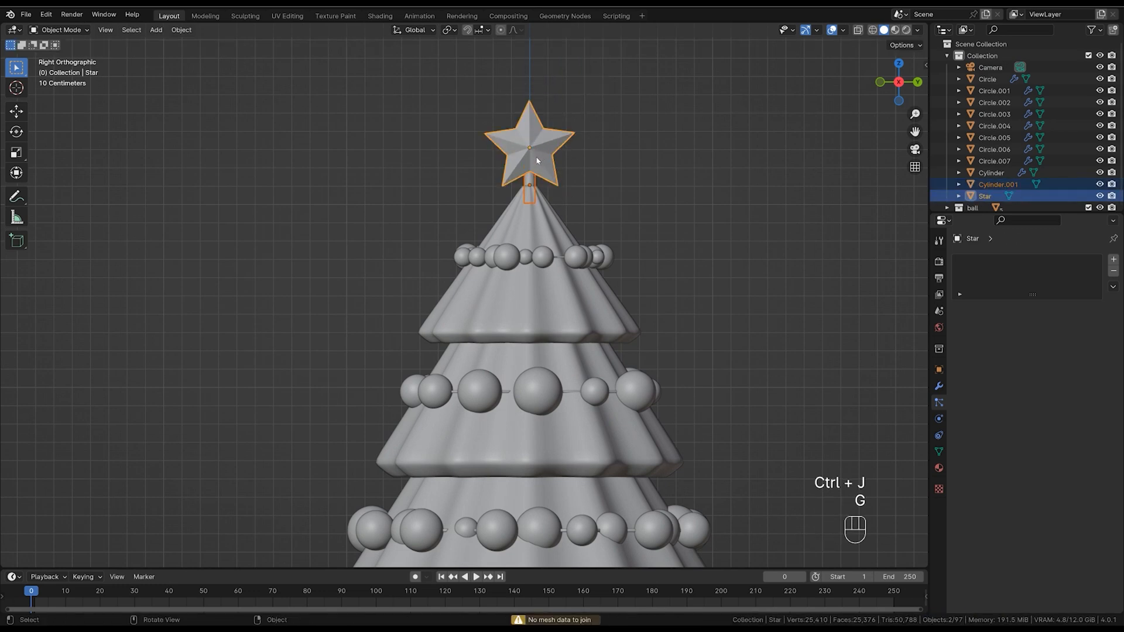
{"action": "key", "text": "ctrl+j"}
{"action": "key", "text": "g"}
{"action": "right_click", "coordinate": [554, 159]}
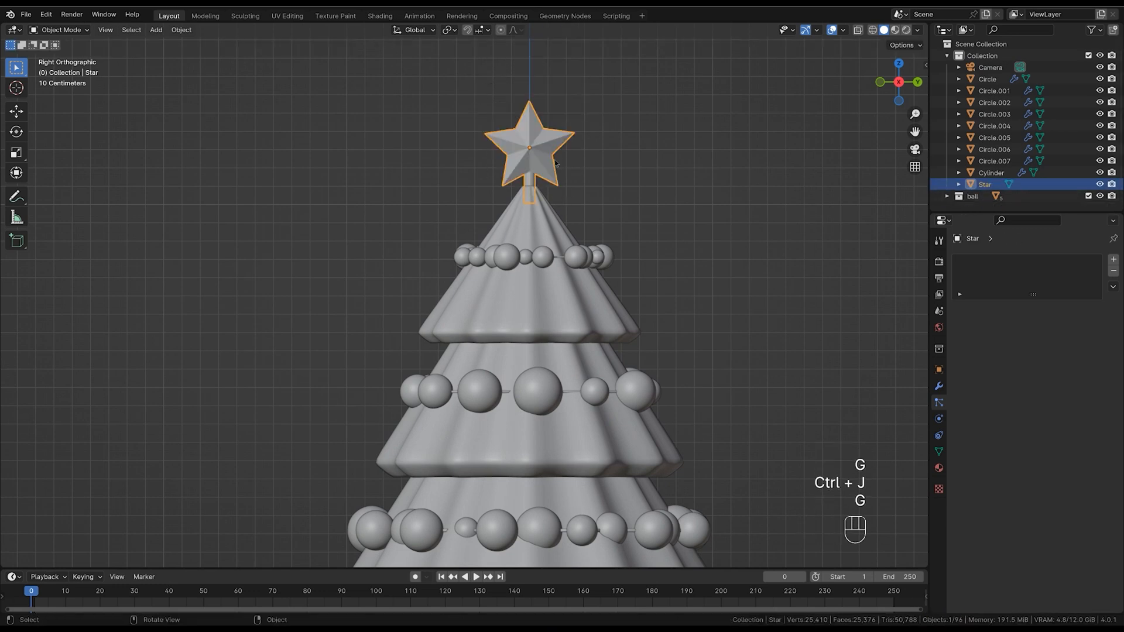
Select all parts of the tree and apply their scale and rotation.
{"action": "middle_click_drag", "start_coordinate": [553, 162], "coordinate": [554, 205], "text": "ctrl"}
{"action": "middle_click_drag", "start_coordinate": [570, 365], "coordinate": [577, 334], "text": "shift"}
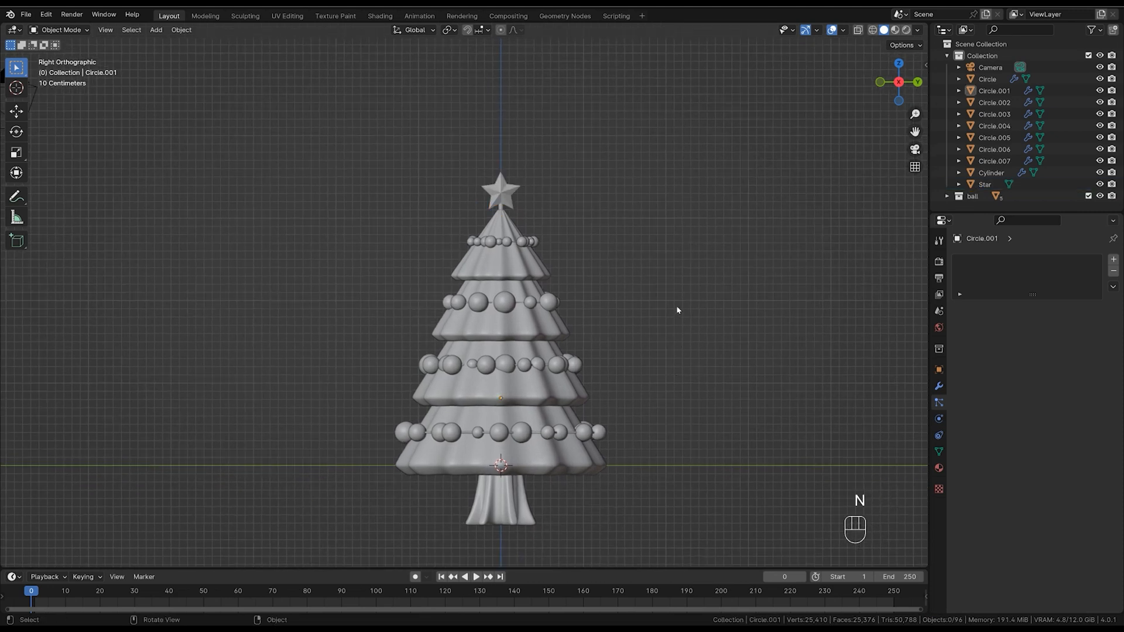
{"action": "left_click_drag", "start_coordinate": [696, 131], "coordinate": [342, 546]}
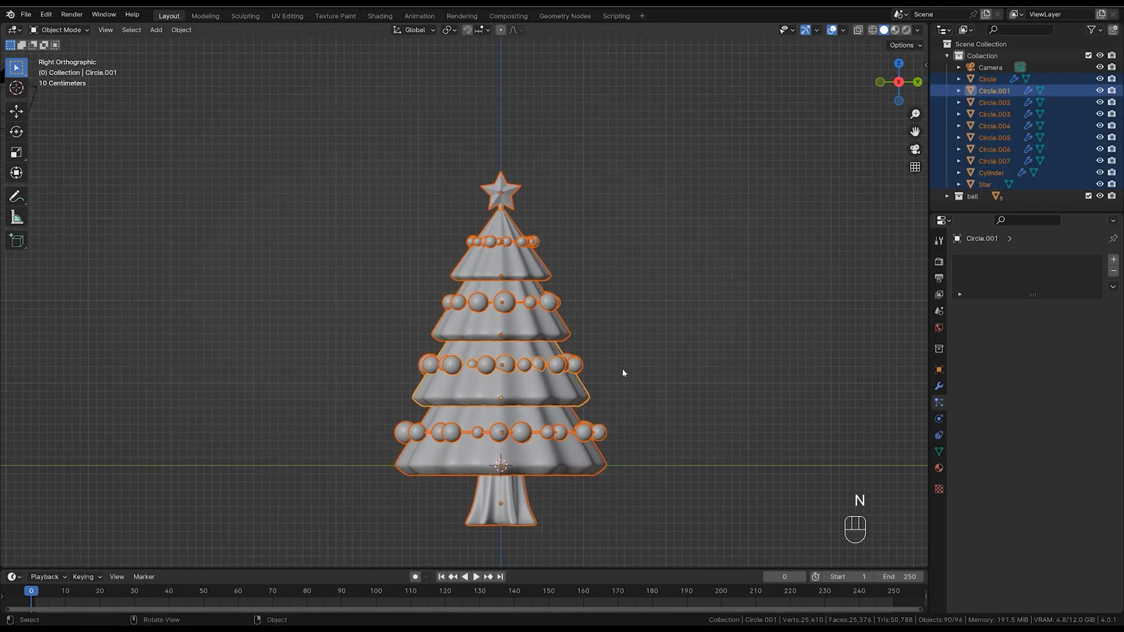
{"action": "key", "text": "n"}
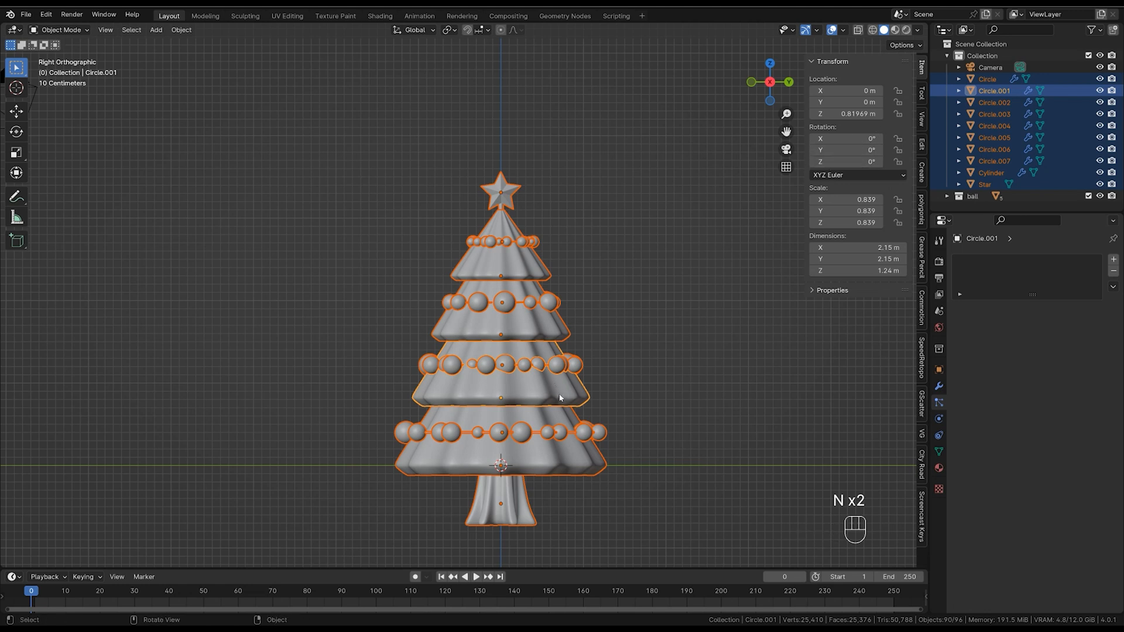
{"action": "key", "text": "ctrl+a"}
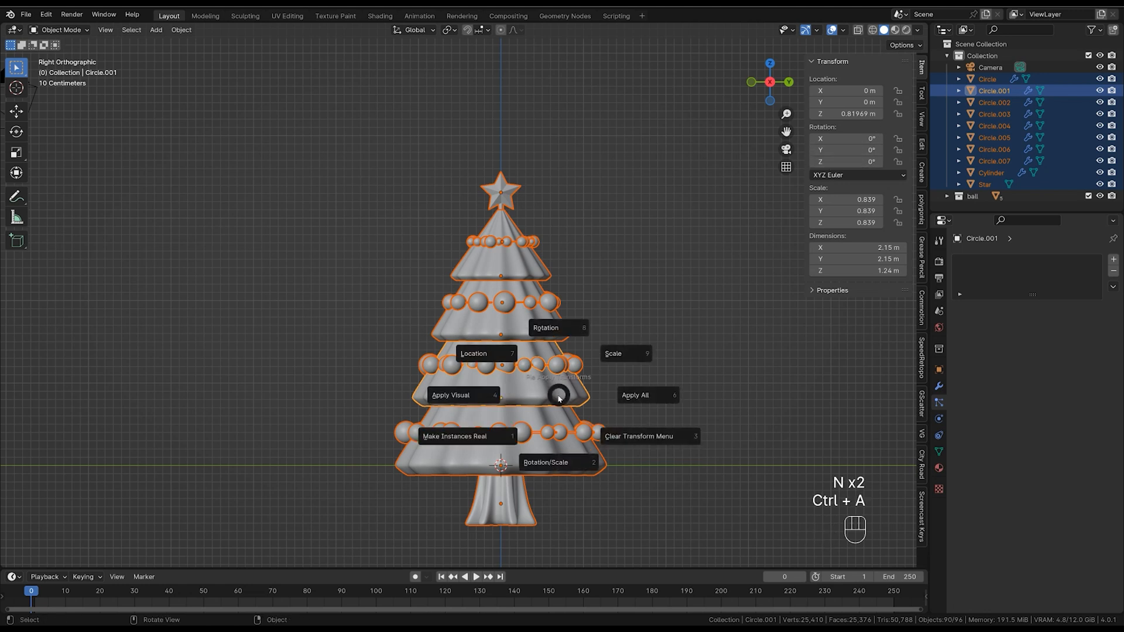
{"action": "left_click", "coordinate": [615, 352]}
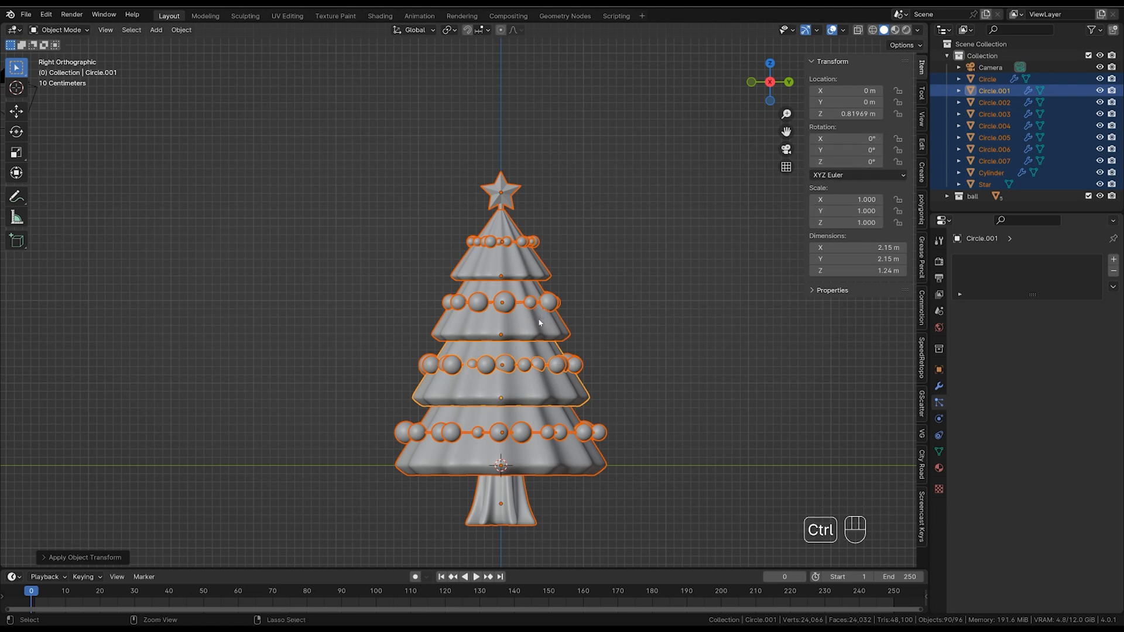
{"action": "key", "text": "ctrl+a"}
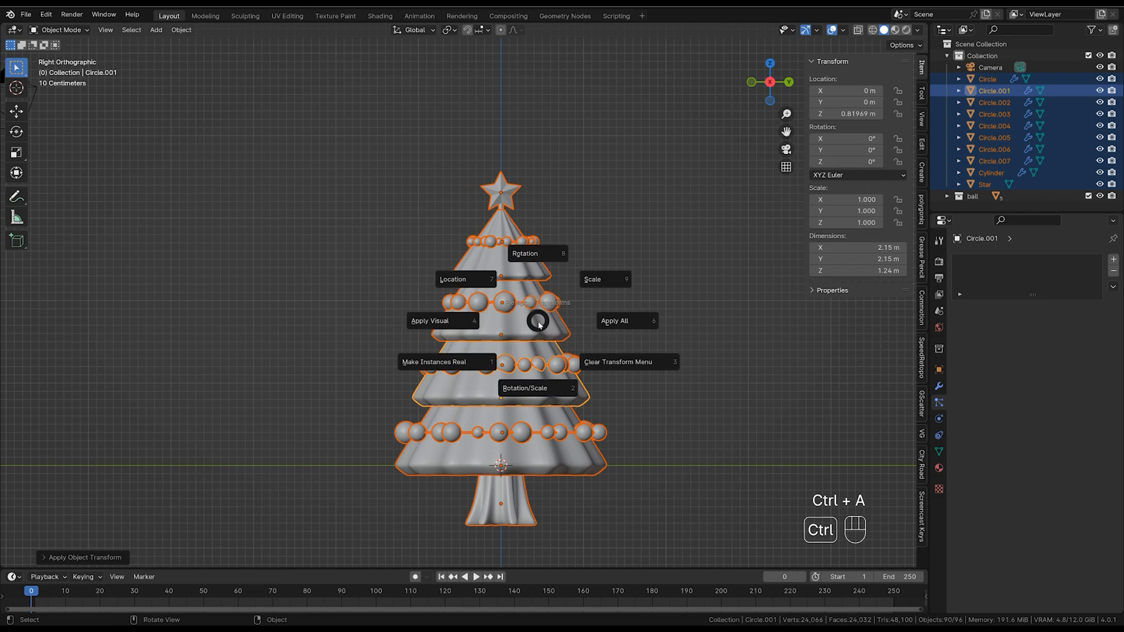
{"action": "left_click", "coordinate": [537, 258]}
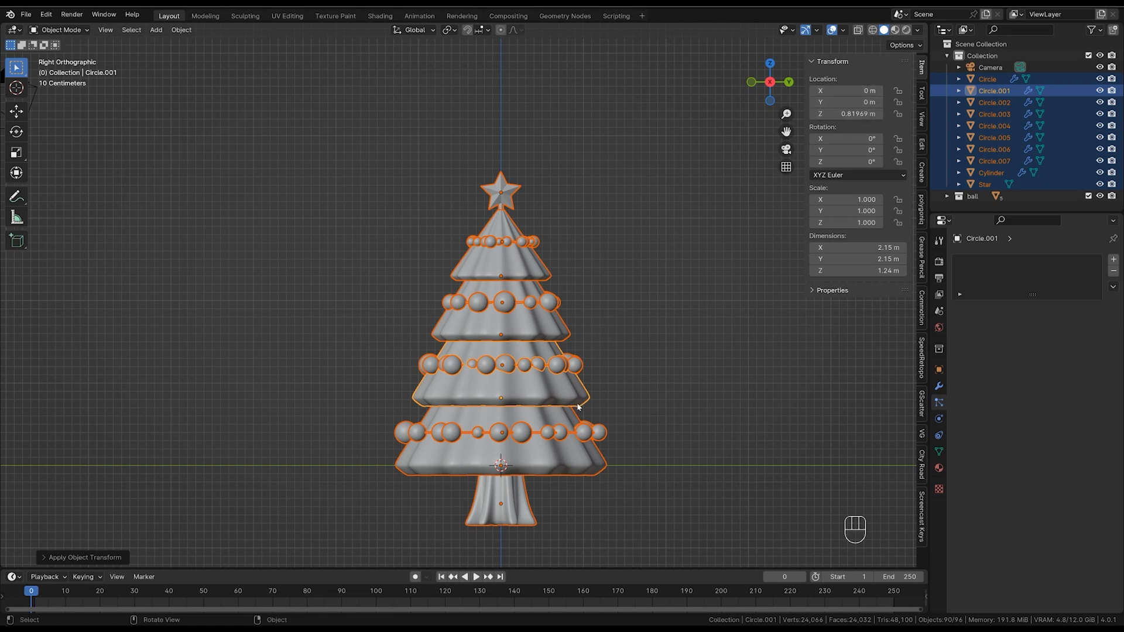
Try applying the location transform to all the selected tree parts.
{"action": "key", "text": "ctrl+a"}
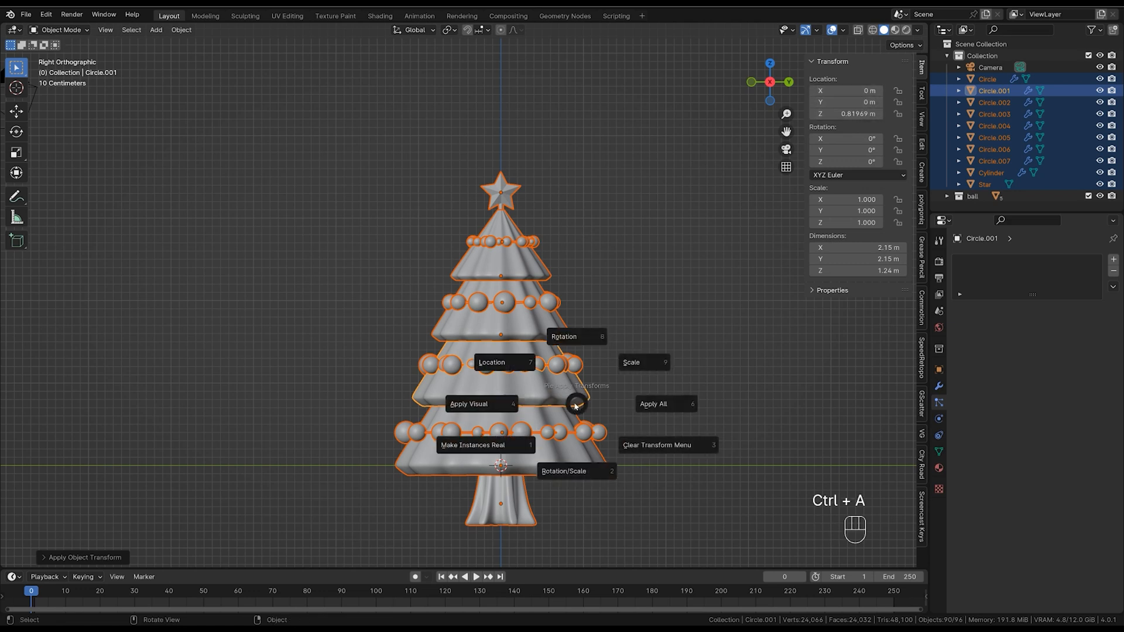
{"action": "left_click", "coordinate": [517, 363]}
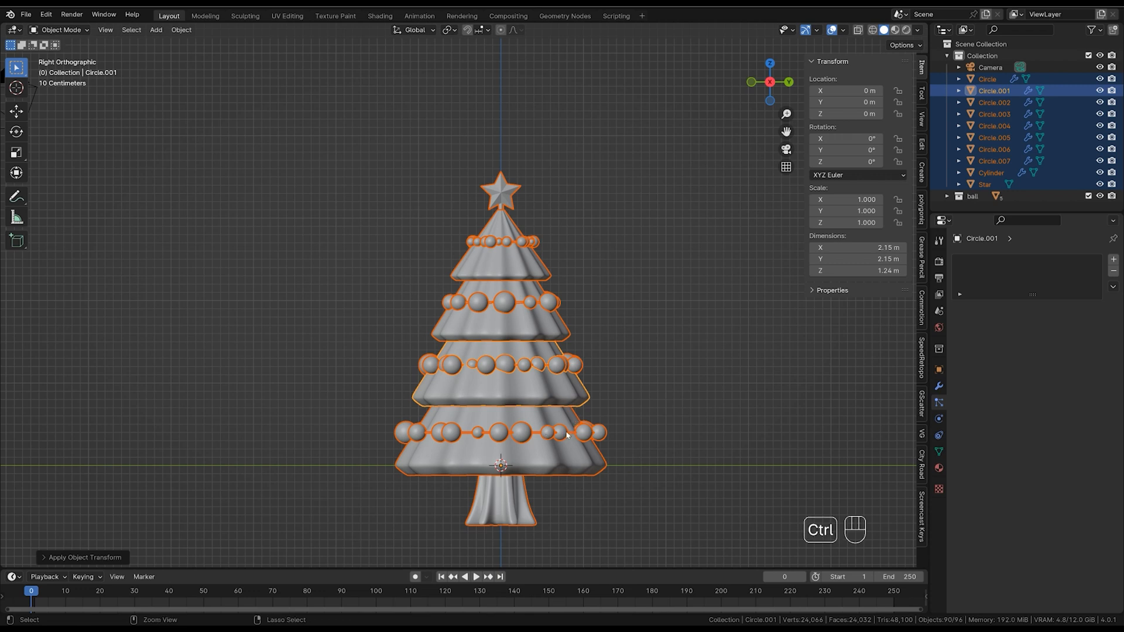
{"action": "key", "text": "ctrl+z"}
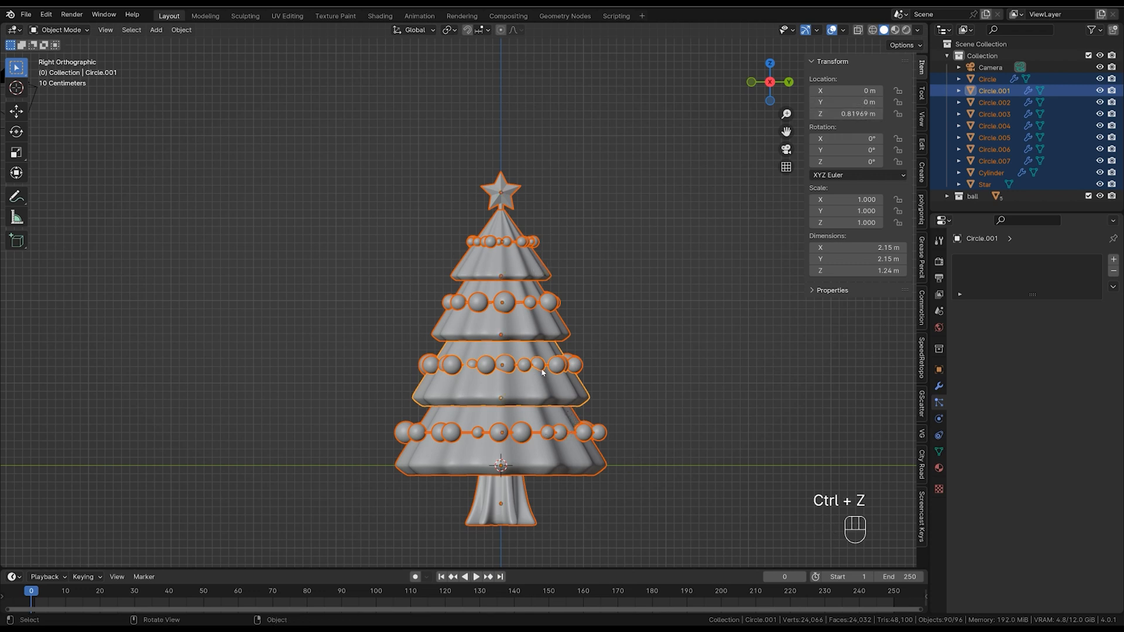
Remove the trunk from the selection of tree parts.
{"action": "left_click_drag", "start_coordinate": [539, 502], "coordinate": [471, 562], "text": "ctrl"}
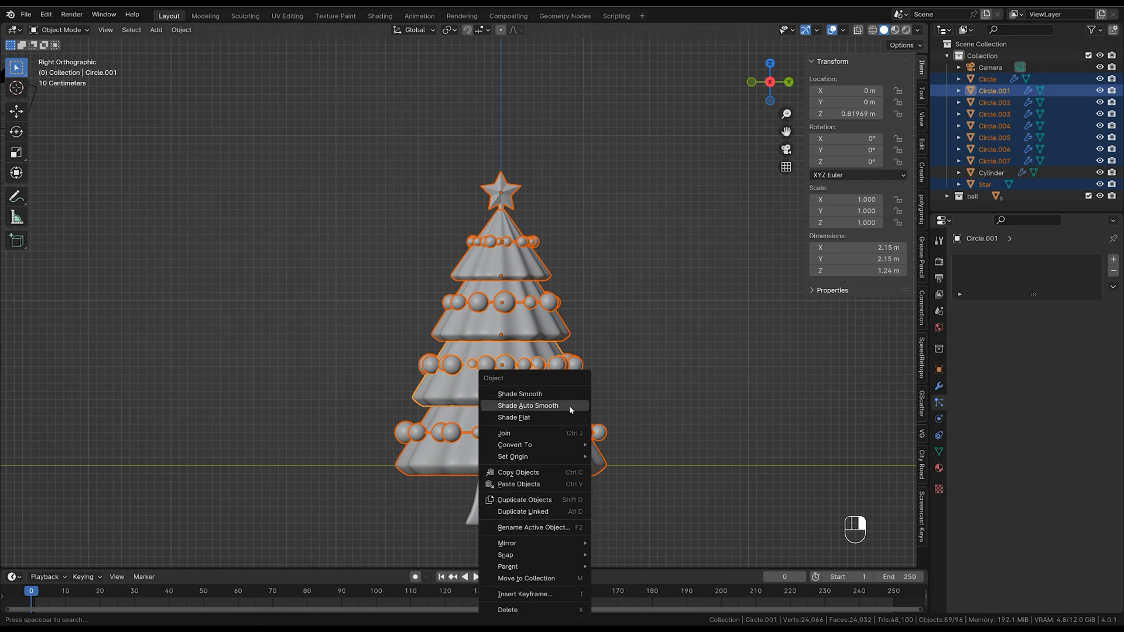
Set the origins of the selected tree parts to their geometry and apply their locations to deltas.
{"action": "mouse_move", "coordinate": [574, 461]}
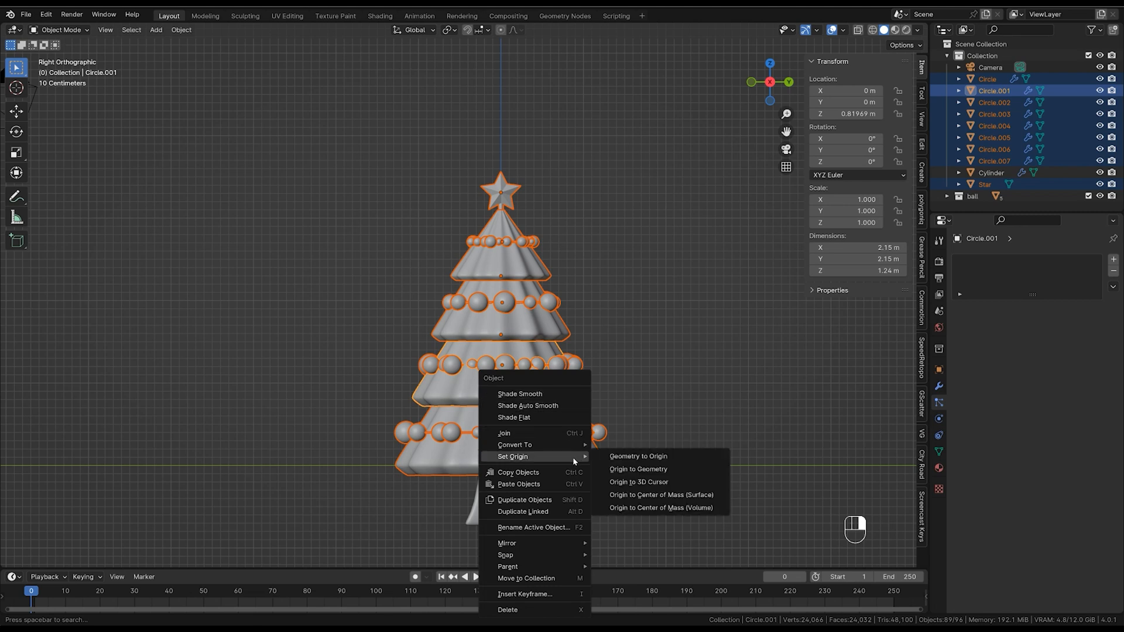
{"action": "left_click", "coordinate": [673, 471]}
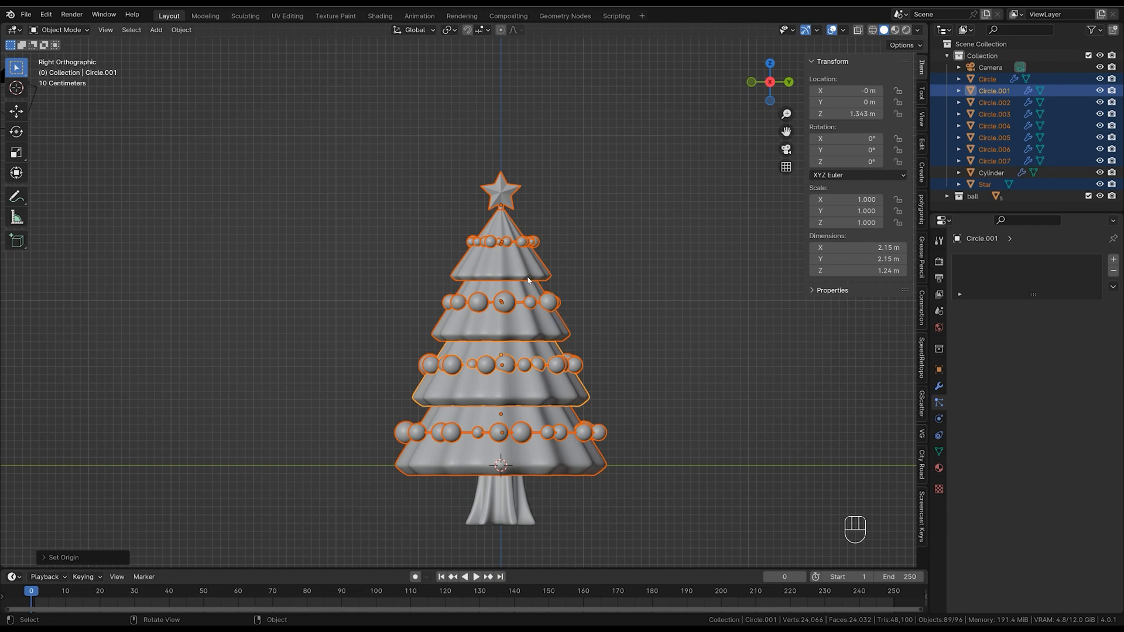
{"action": "left_click", "coordinate": [187, 31]}
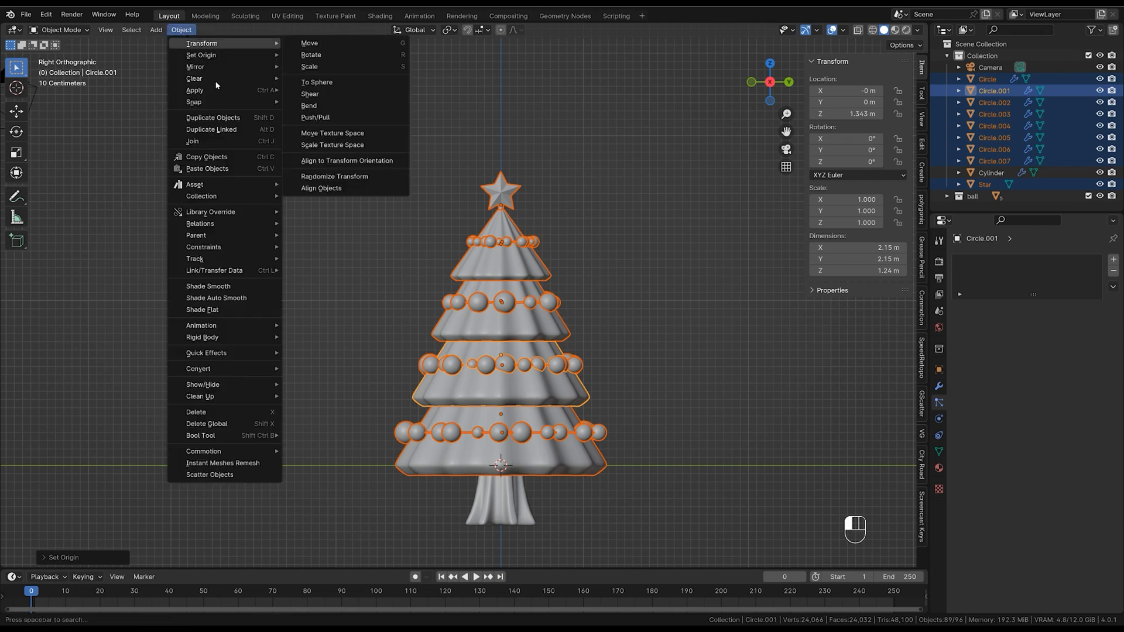
{"action": "mouse_move", "coordinate": [245, 90]}
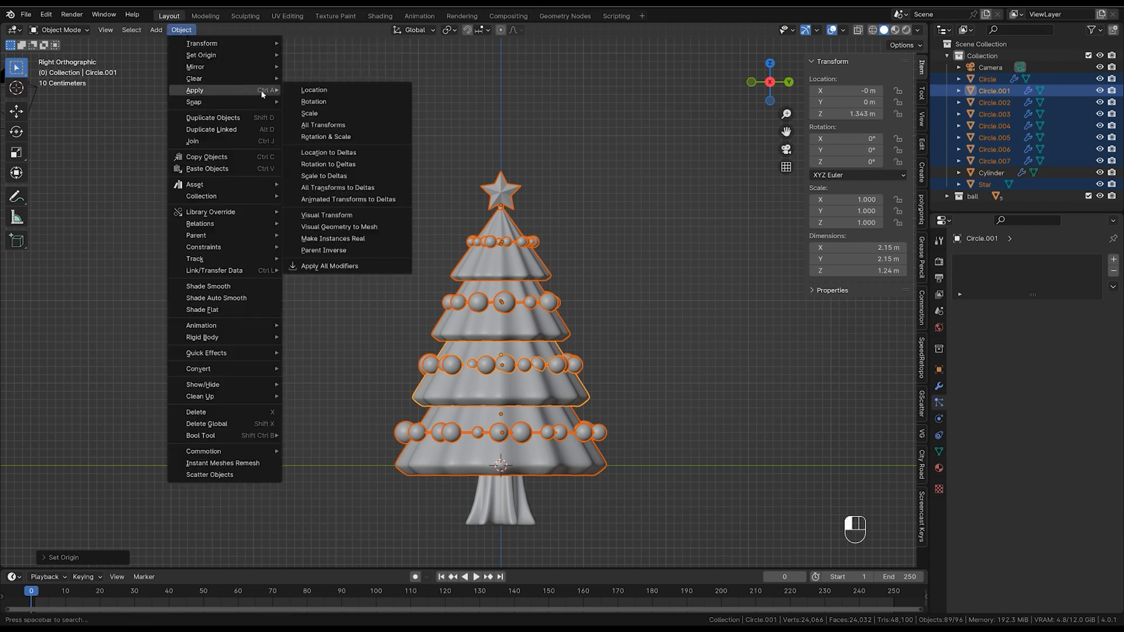
{"action": "left_click", "coordinate": [385, 153]}
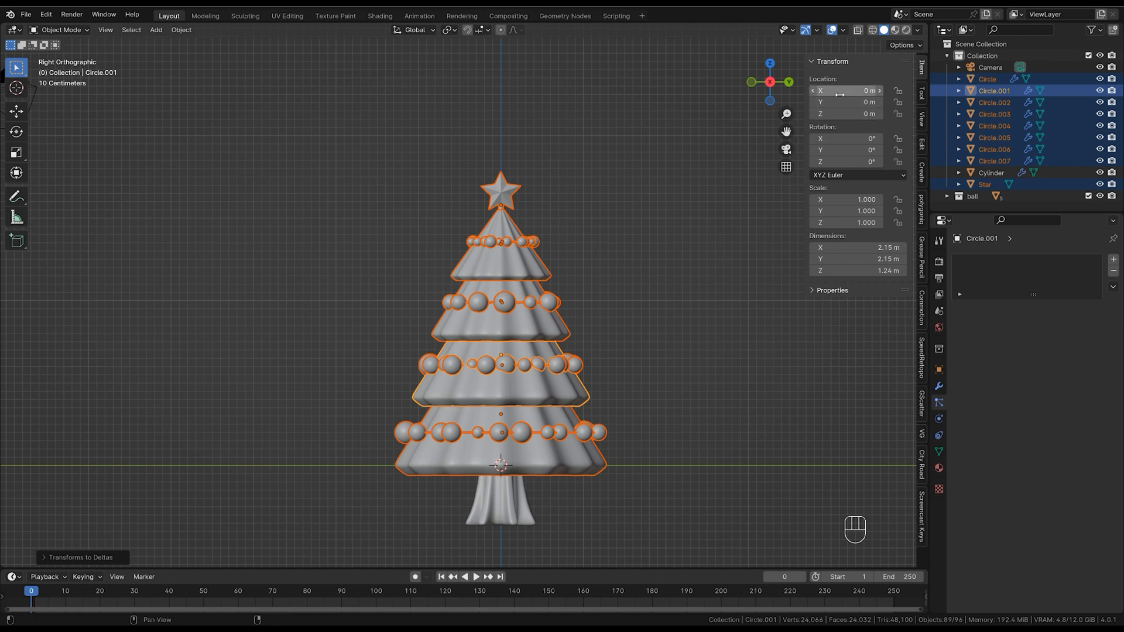
{"action": "left_click", "coordinate": [552, 268]}
{"action": "key", "text": "g"}
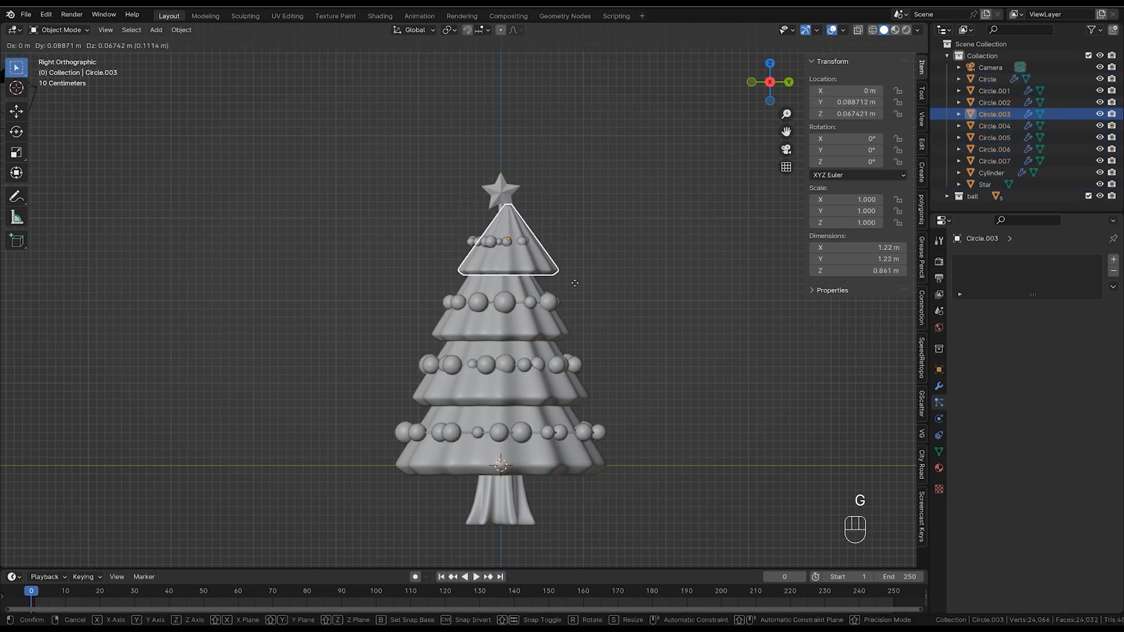
{"action": "right_click", "coordinate": [585, 263]}
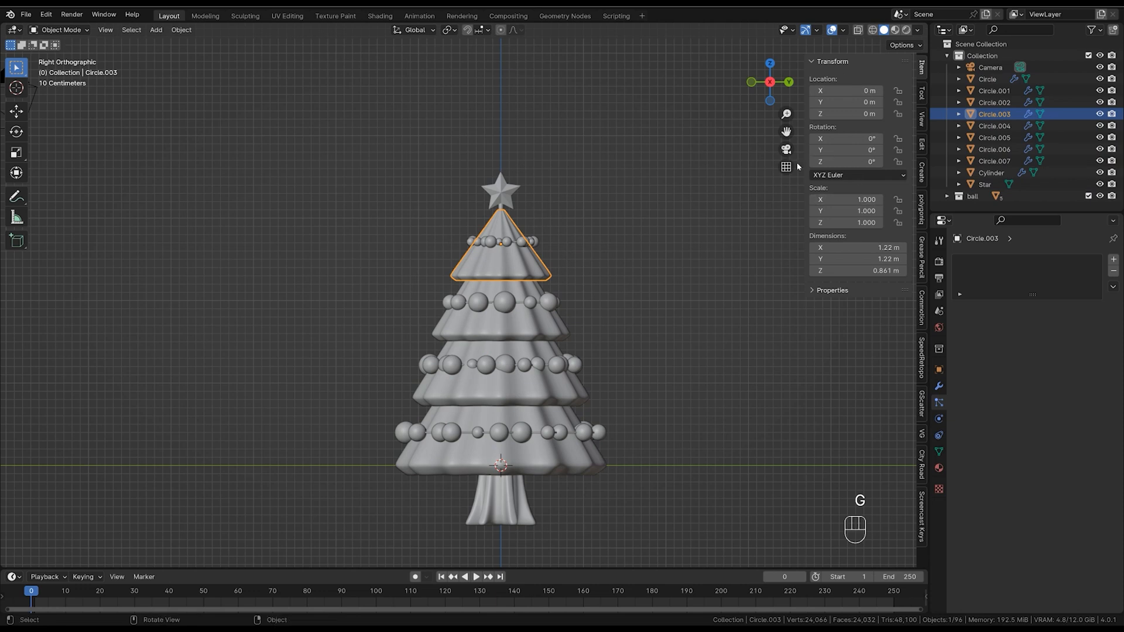
Enlarge the timeline, zoom in on its first frames, and set the current frame to 10.
{"action": "middle_click_drag", "start_coordinate": [580, 283], "coordinate": [613, 296], "text": "ctrl"}
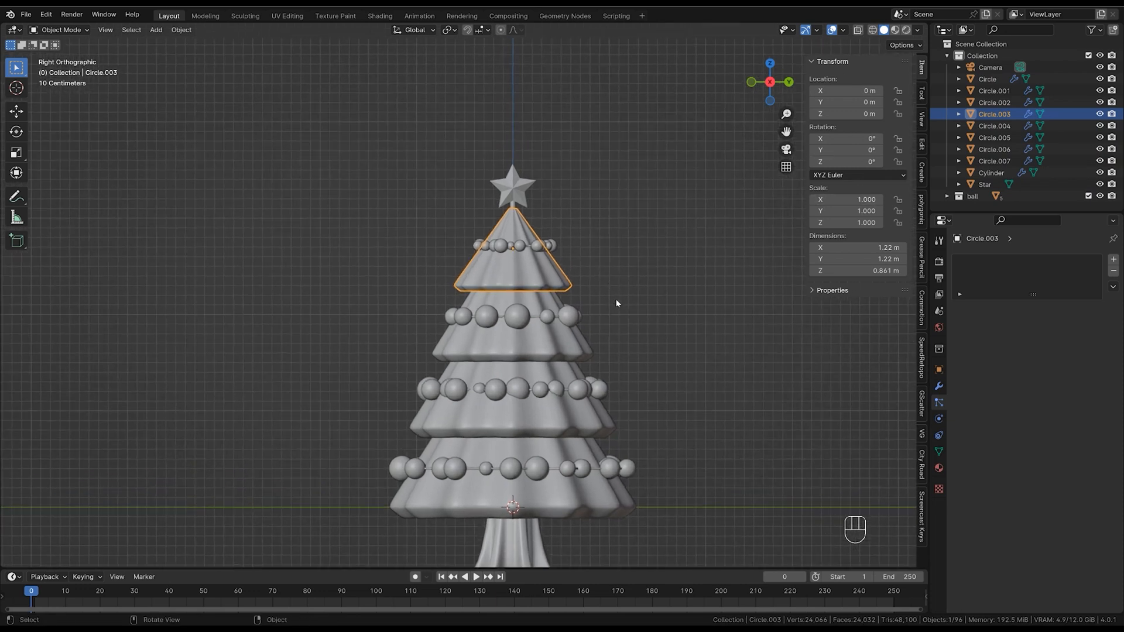
{"action": "left_click_drag", "start_coordinate": [633, 575], "coordinate": [634, 515]}
{"action": "middle_click_drag", "start_coordinate": [658, 480], "coordinate": [622, 424], "text": "shift"}
{"action": "left_click_drag", "start_coordinate": [621, 516], "coordinate": [623, 476]}
{"action": "middle_click_drag", "start_coordinate": [642, 421], "coordinate": [657, 465], "text": "shift"}
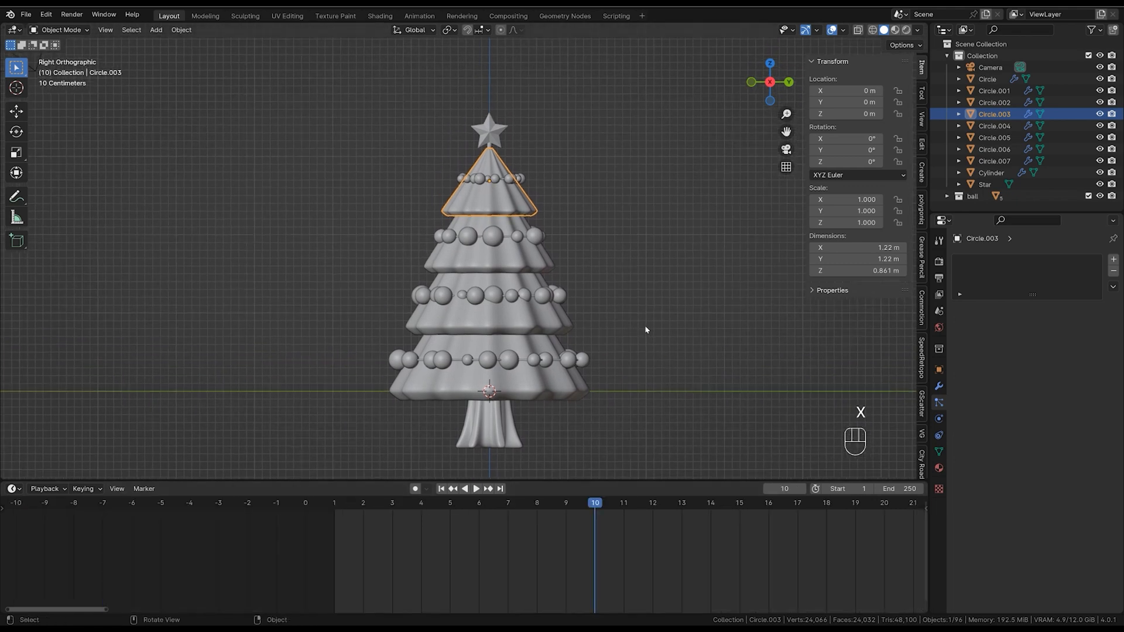
Insert rotation and scale keyframes for the top foliage tier at frame 10.
{"action": "left_click", "coordinate": [645, 326]}
{"action": "left_click", "coordinate": [508, 205]}
{"action": "left_click_drag", "start_coordinate": [582, 509], "coordinate": [590, 553]}
{"action": "left_click_drag", "start_coordinate": [601, 504], "coordinate": [590, 531]}
{"action": "right_click", "coordinate": [846, 141]}
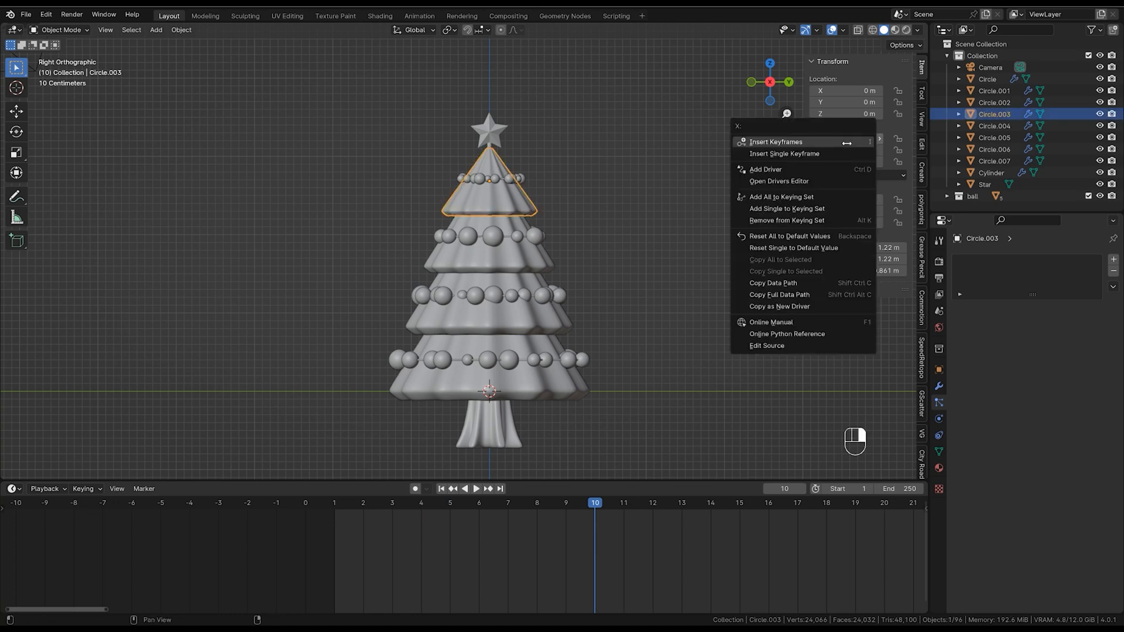
{"action": "left_click", "coordinate": [844, 143]}
{"action": "right_click", "coordinate": [843, 199]}
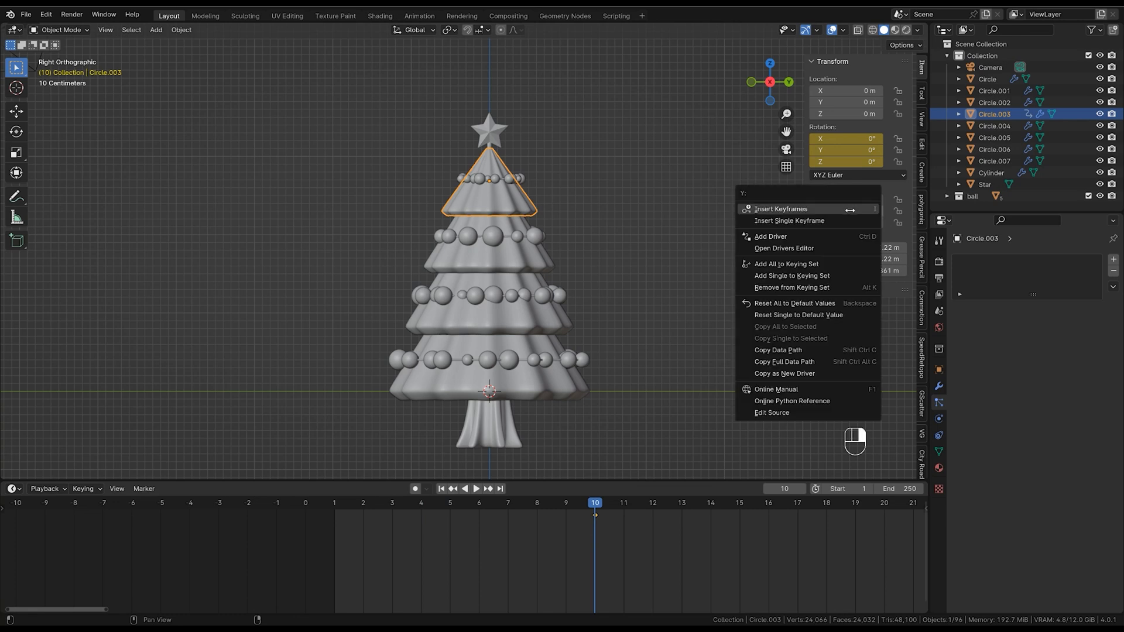
{"action": "left_click", "coordinate": [849, 209]}
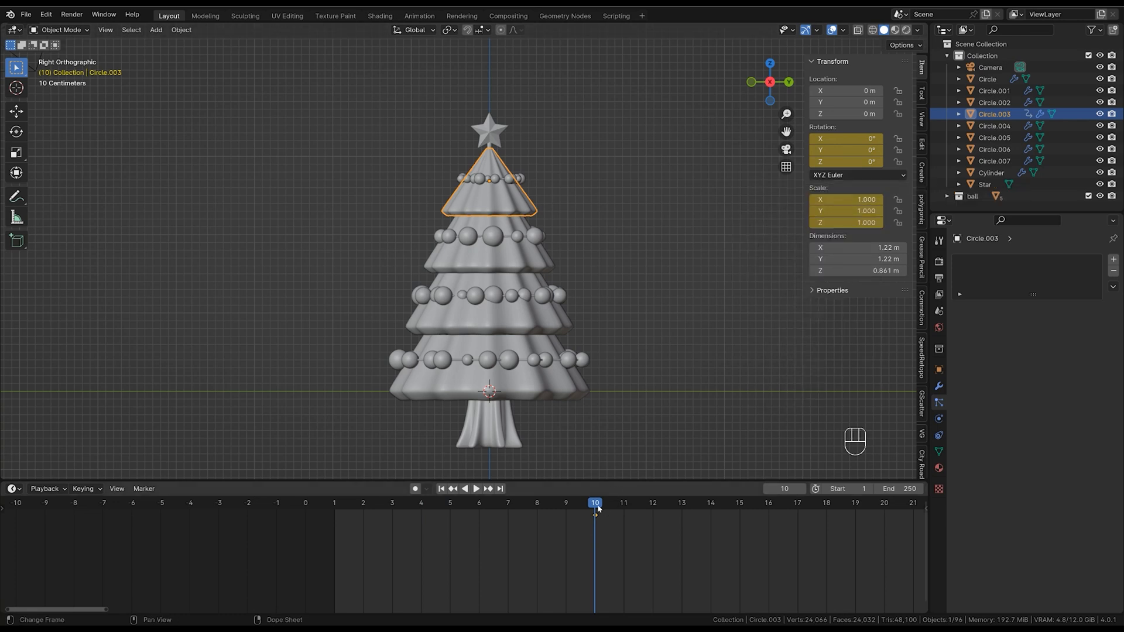
At frame 0, set the top tier's Z rotation to about -132° and insert a rotation keyframe.
{"action": "left_click_drag", "start_coordinate": [598, 509], "coordinate": [276, 600]}
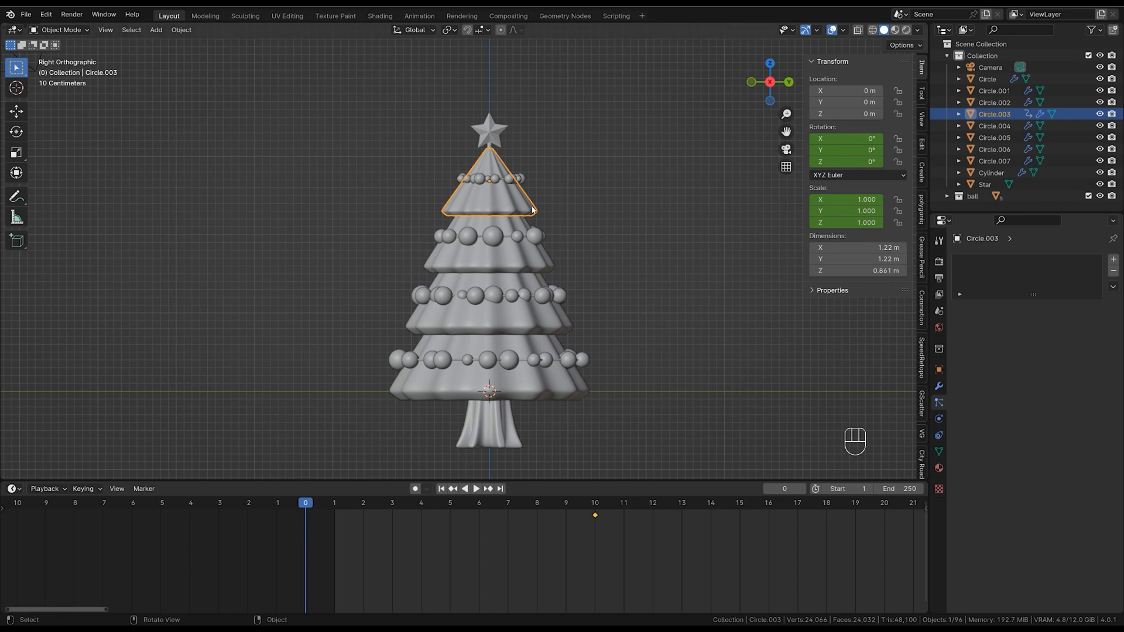
{"action": "key", "text": "ctrl+z"}
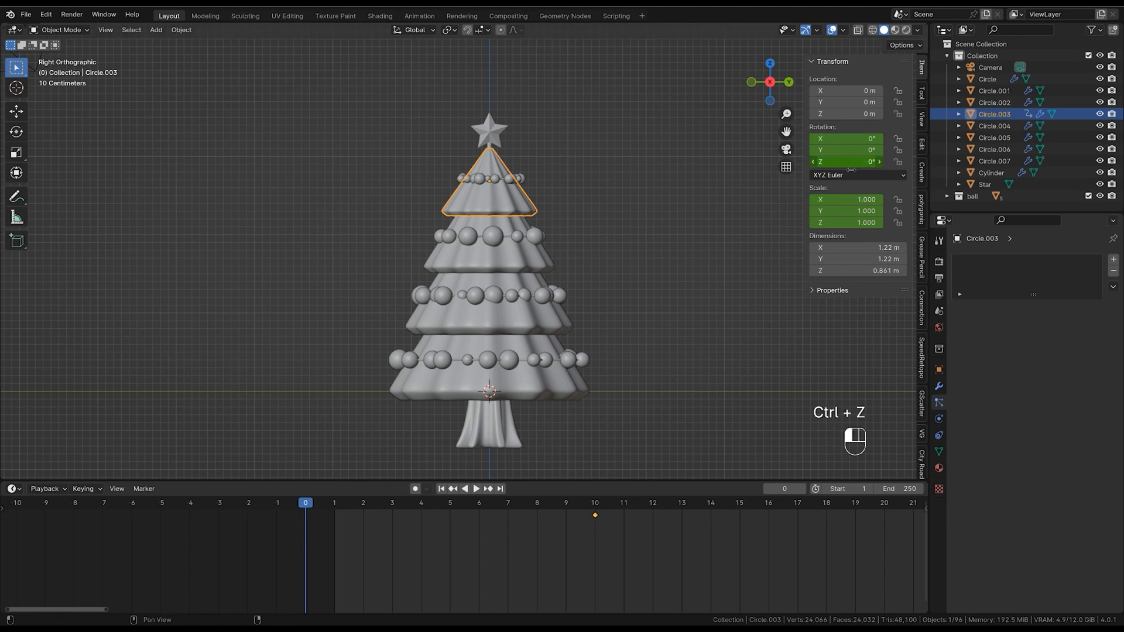
{"action": "left_click_drag", "start_coordinate": [846, 161], "coordinate": [813, 200]}
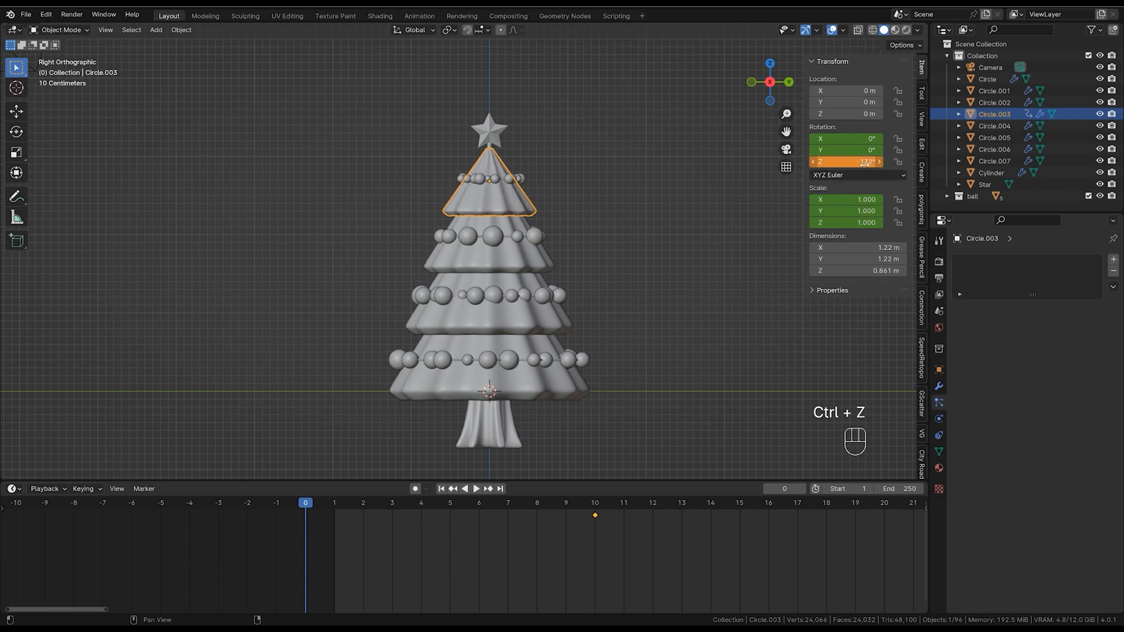
{"action": "right_click", "coordinate": [858, 163]}
{"action": "left_click", "coordinate": [859, 158]}
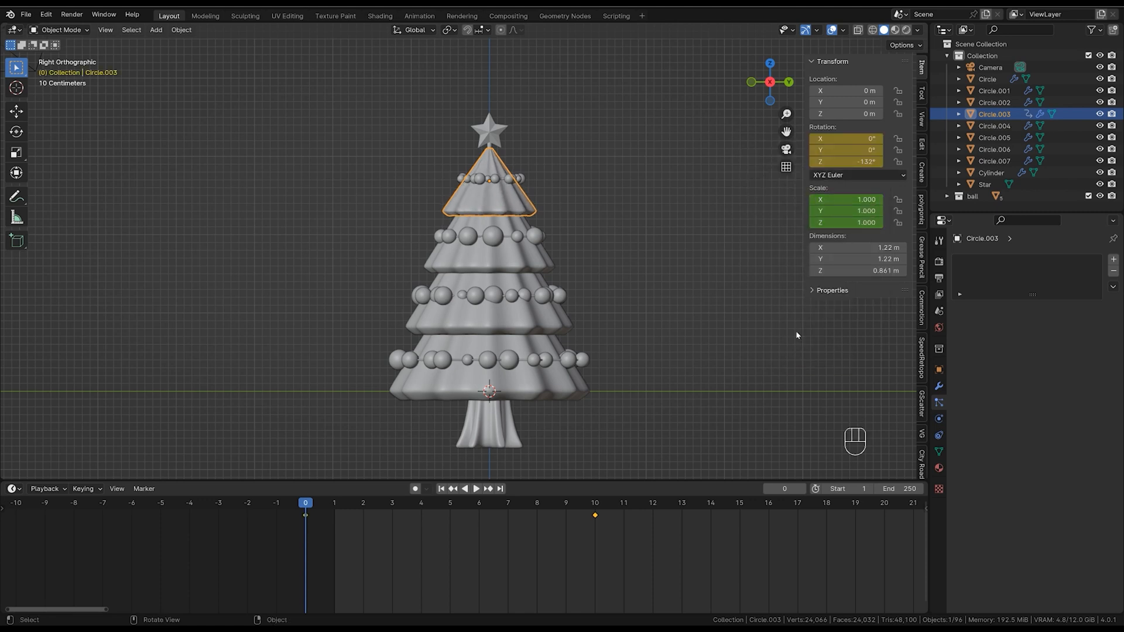
Set the top tier's X, Y and Z scale to 0 and insert a scale keyframe at frame 0.
{"action": "left_click_drag", "start_coordinate": [849, 199], "coordinate": [851, 222]}
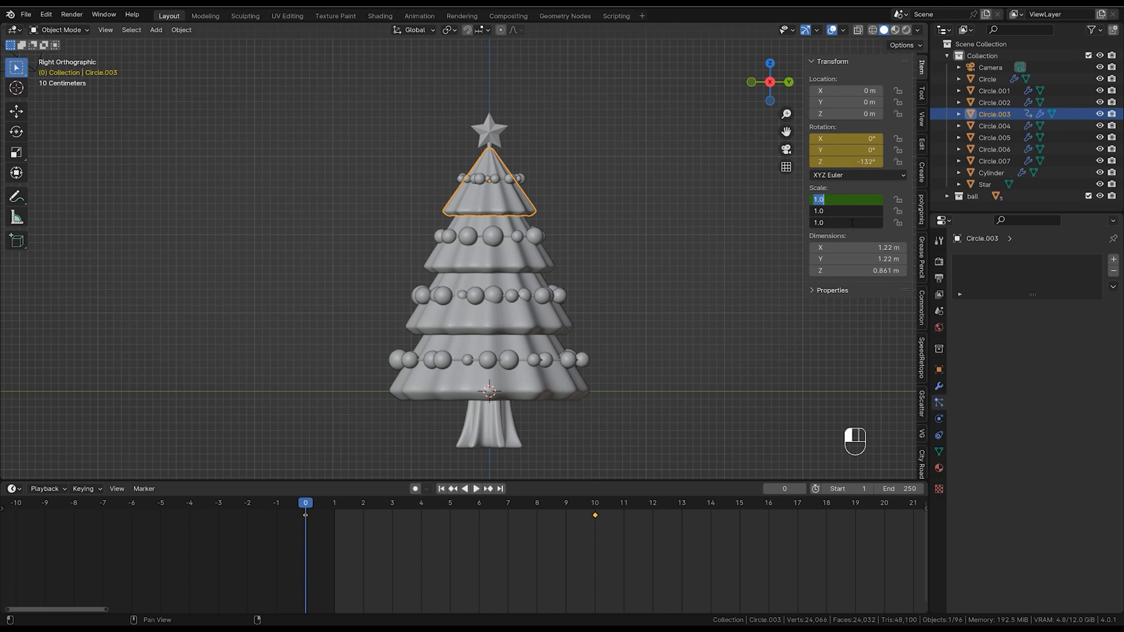
{"action": "type", "text": "0"}
{"action": "key", "text": "Return"}
{"action": "right_click", "coordinate": [852, 200]}
{"action": "left_click", "coordinate": [852, 200]}
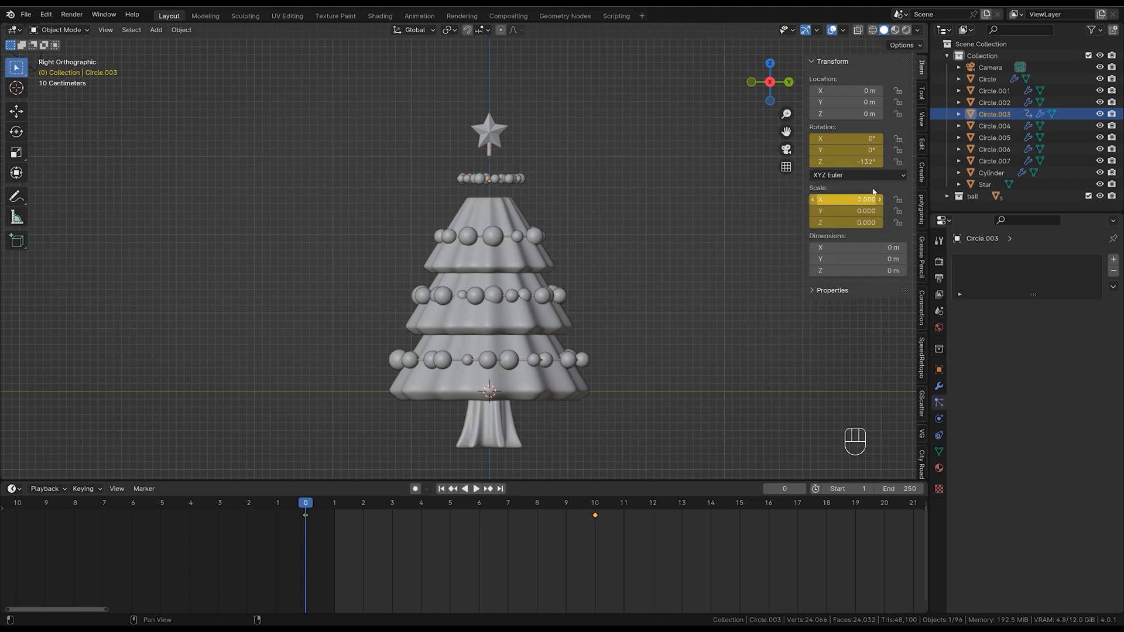
Play and scrub the animation between frames 0 and 10 to check the top tier's growth and rotation.
{"action": "key", "text": "space"}
{"action": "key", "text": "space"}
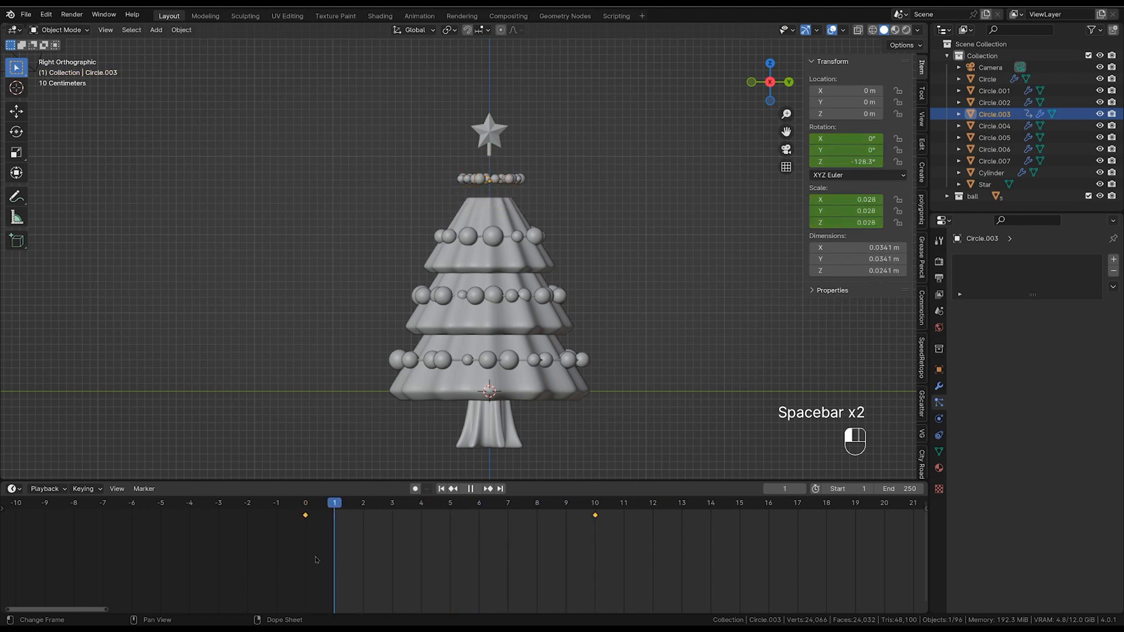
{"action": "left_click_drag", "start_coordinate": [689, 548], "coordinate": [604, 540]}
{"action": "left_click", "coordinate": [516, 434]}
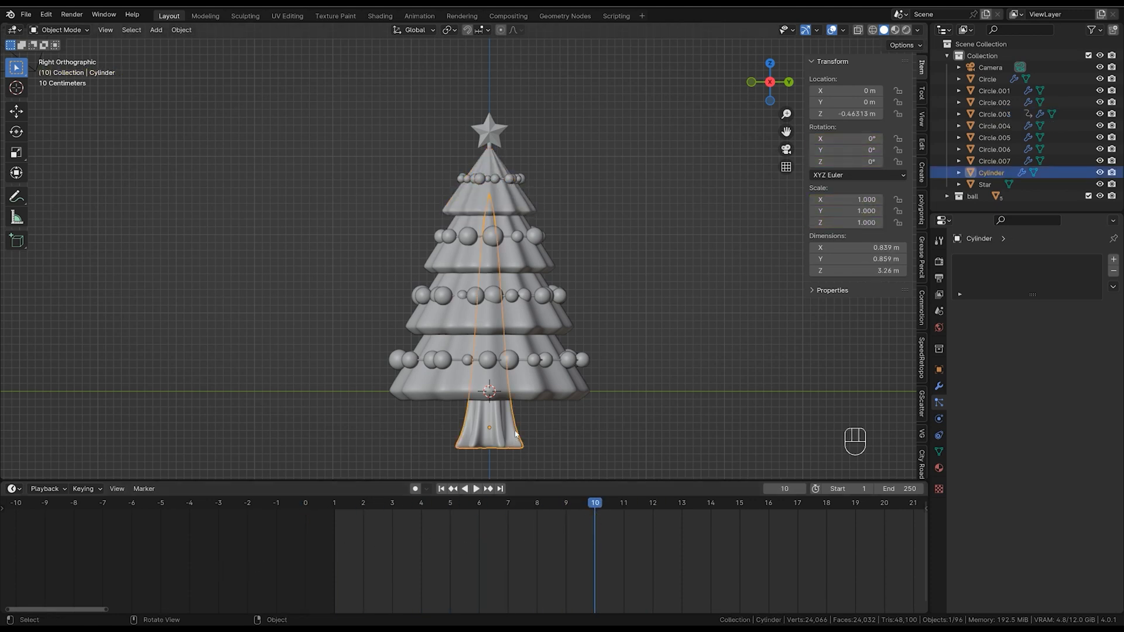
{"action": "left_click", "coordinate": [521, 205]}
{"action": "left_click", "coordinate": [616, 273]}
{"action": "left_click", "coordinate": [529, 209]}
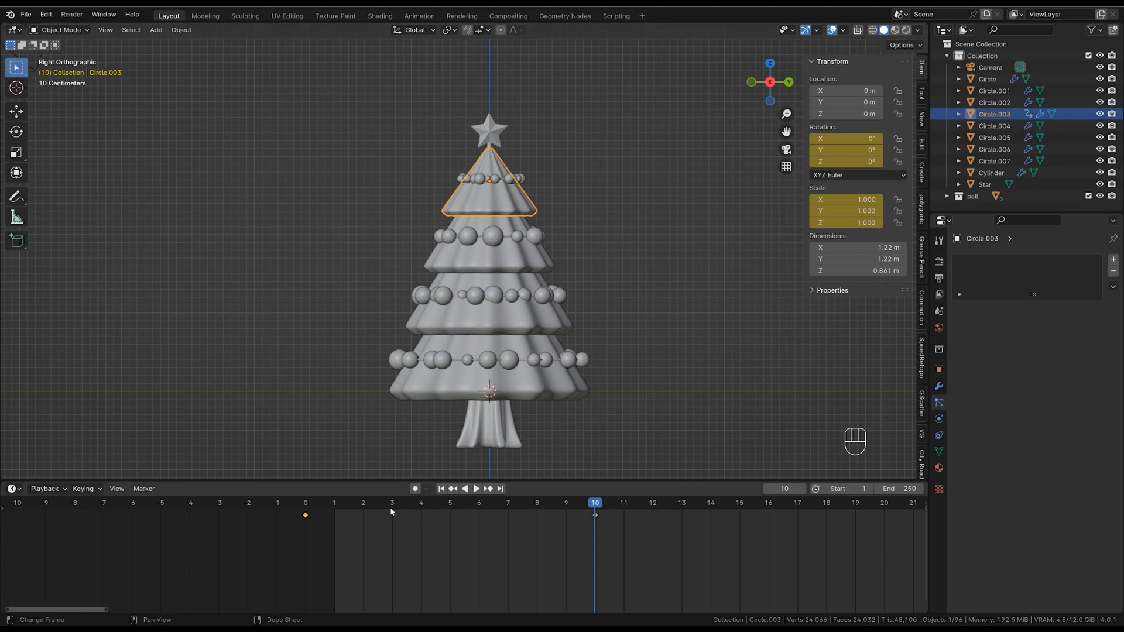
{"action": "left_click_drag", "start_coordinate": [390, 507], "coordinate": [508, 517]}
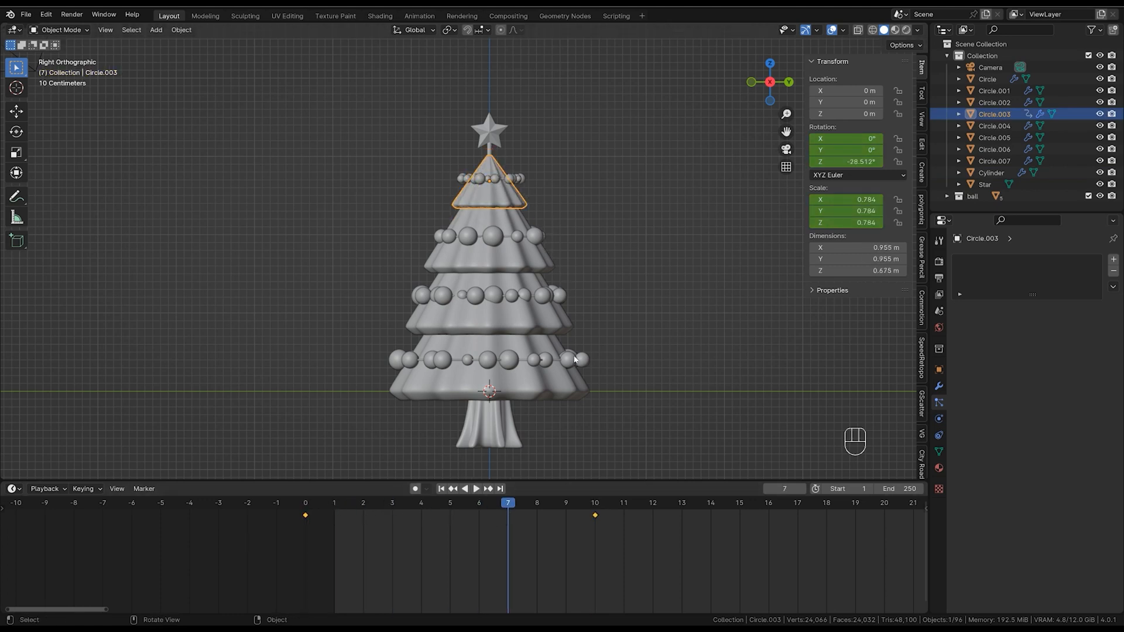
Insert Rotation & Scale keyframes at frame 0 for the three lower foliage tiers.
{"action": "left_click", "coordinate": [549, 258]}
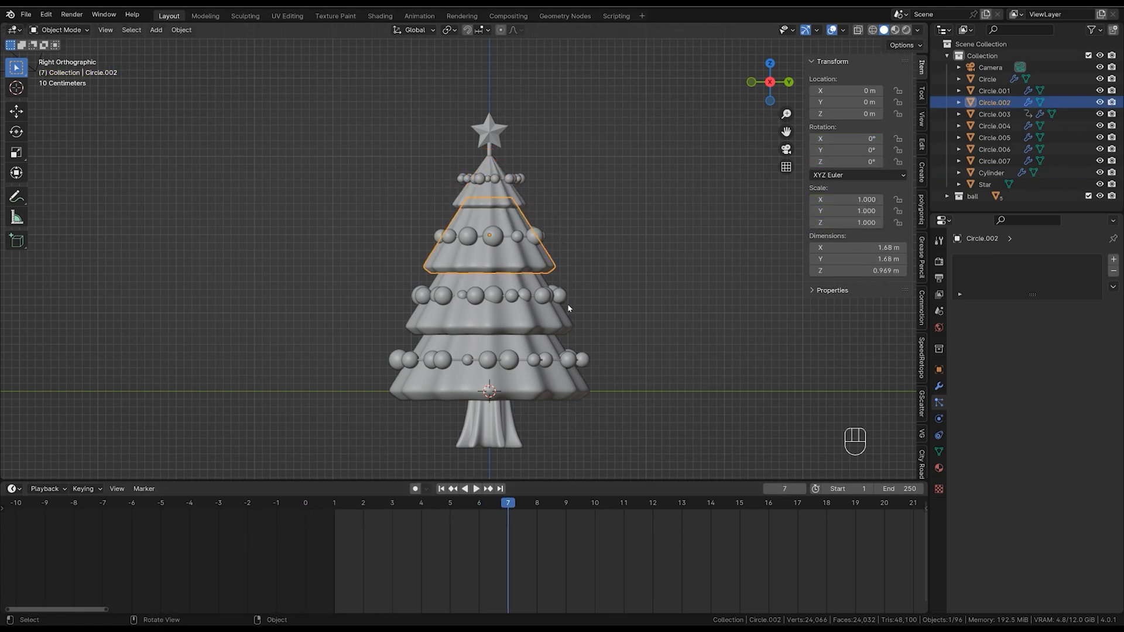
{"action": "left_click_drag", "start_coordinate": [507, 527], "coordinate": [226, 587]}
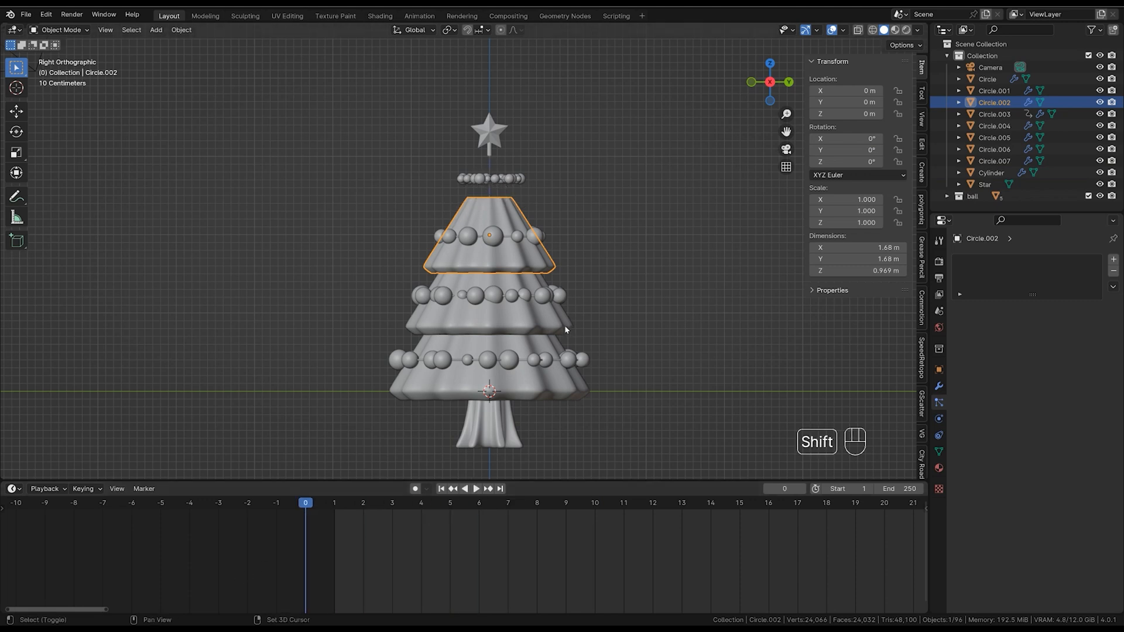
{"action": "left_click", "coordinate": [564, 325], "text": "shift"}
{"action": "left_click", "coordinate": [568, 382], "text": "shift"}
{"action": "key", "text": "k"}
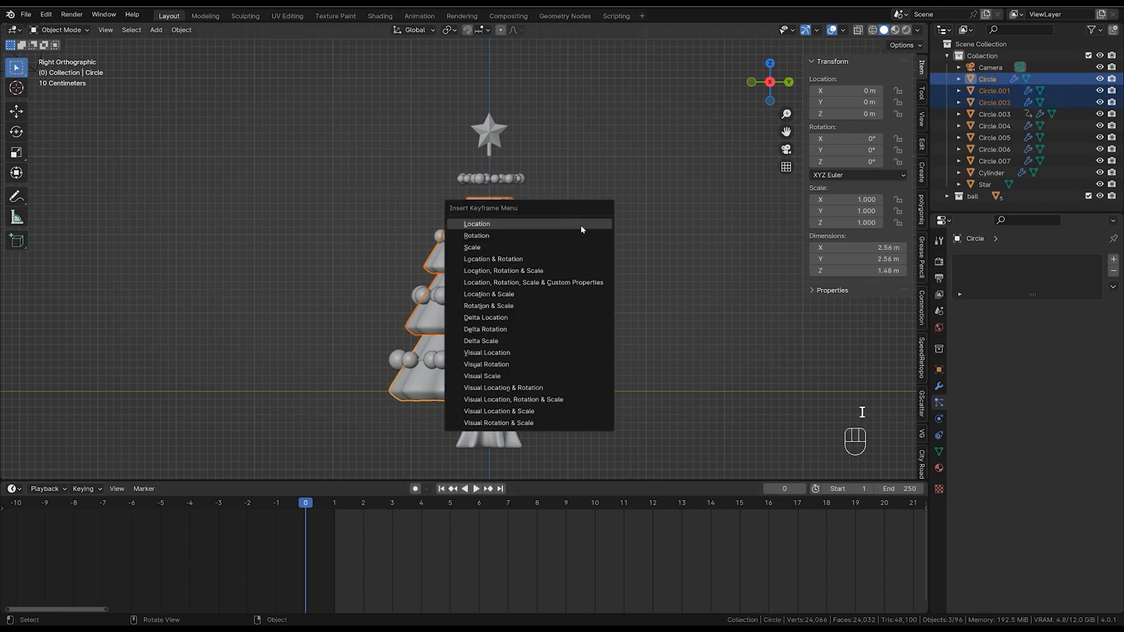
{"action": "left_click", "coordinate": [572, 307]}
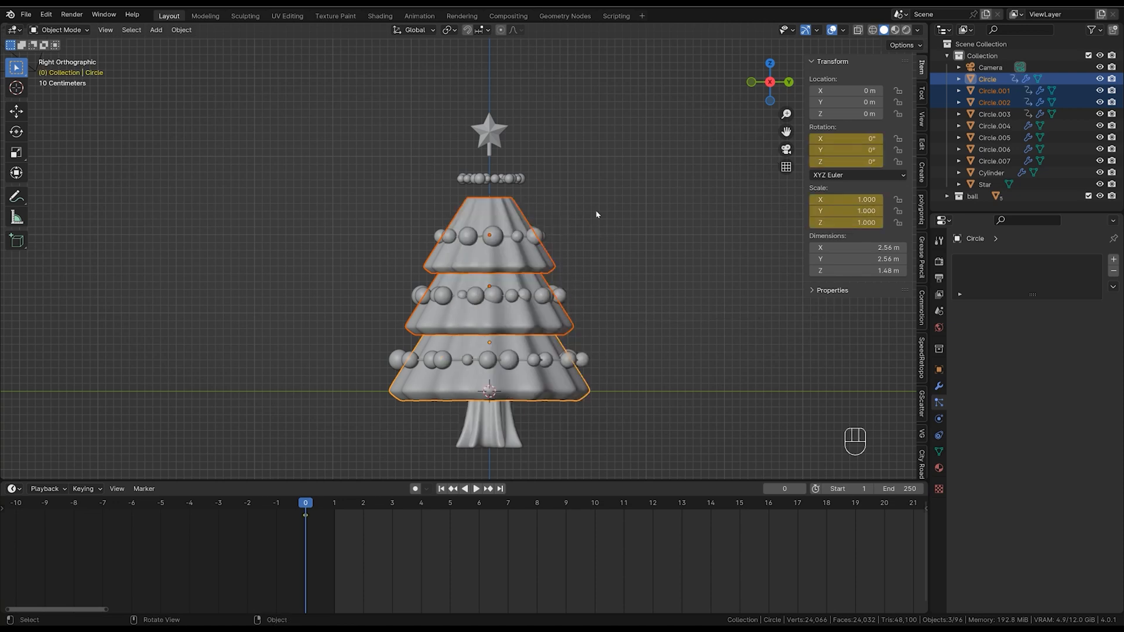
Copy both of the top tier's keyframes and paste them onto the three lower tiers starting at frame 0.
{"action": "left_click", "coordinate": [479, 504]}
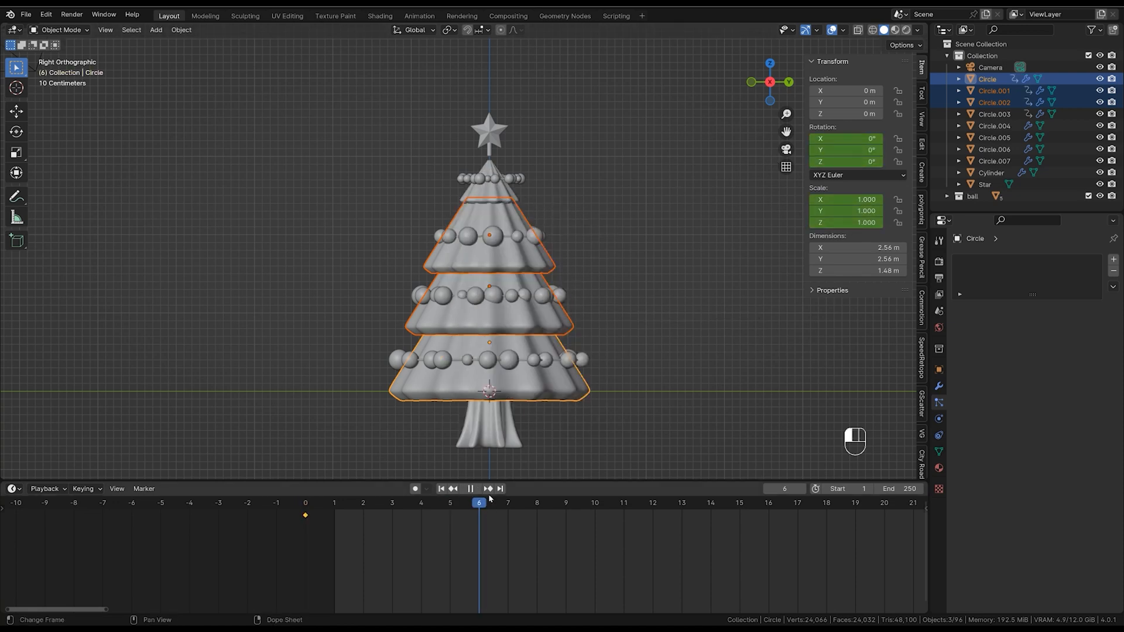
{"action": "left_click", "coordinate": [506, 193]}
{"action": "left_click_drag", "start_coordinate": [663, 577], "coordinate": [226, 498]}
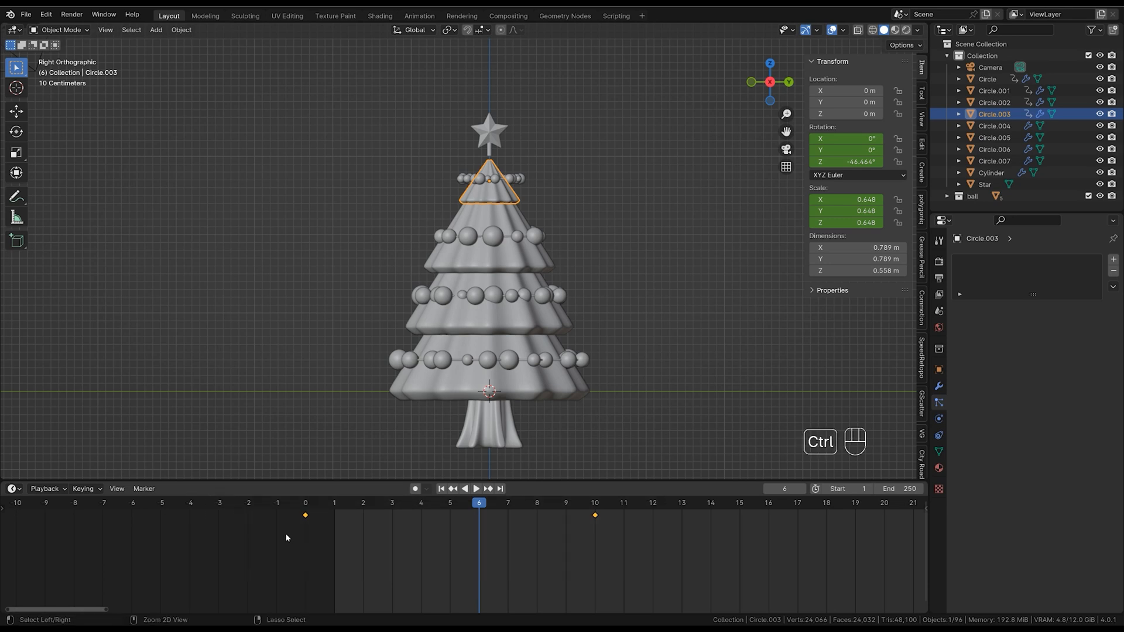
{"action": "key", "text": "ctrl+c"}
{"action": "key", "text": "ctrl+c"}
{"action": "key", "text": "ctrl+c"}
{"action": "left_click_drag", "start_coordinate": [392, 503], "coordinate": [193, 607]}
{"action": "key", "text": "ctrl+v"}
{"action": "key", "text": "ctrl+z"}
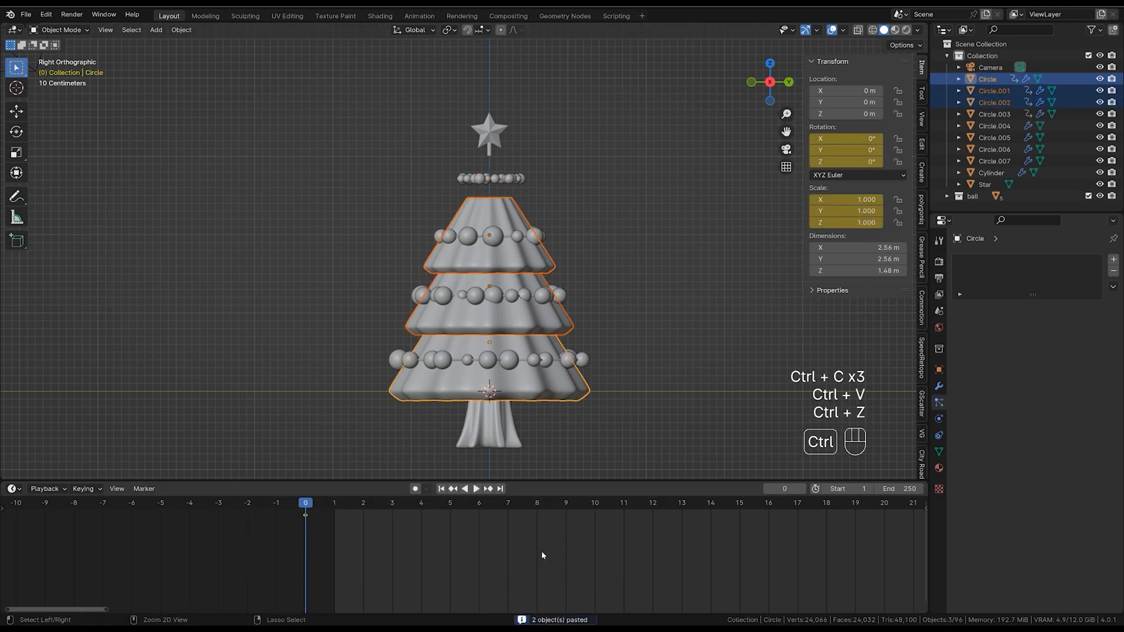
{"action": "key", "text": "ctrl+v"}
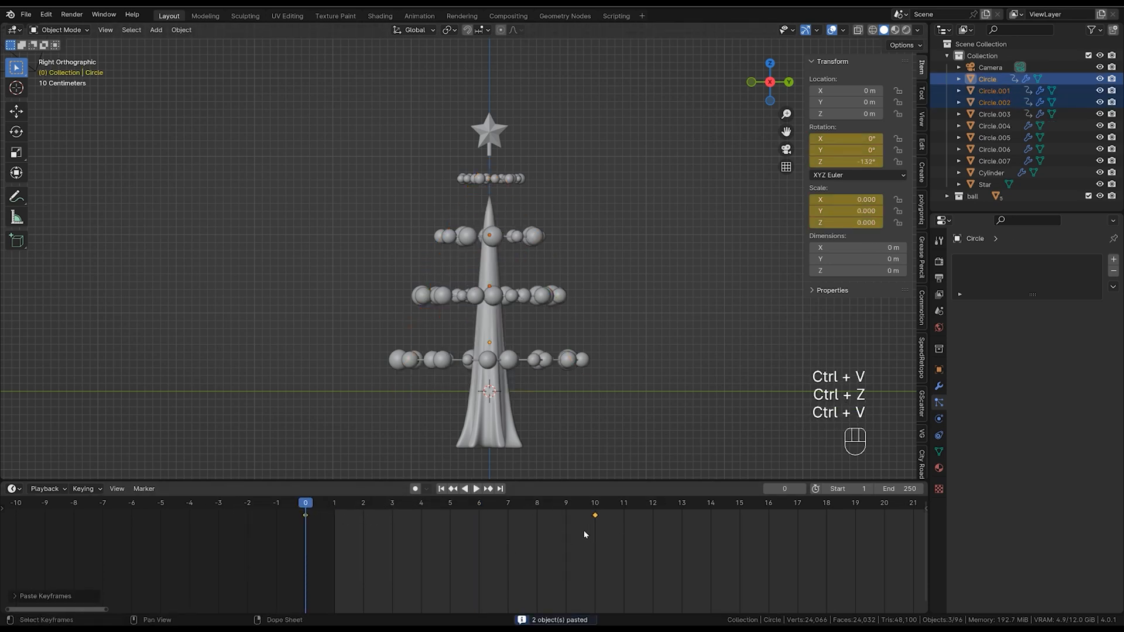
{"action": "left_click_drag", "start_coordinate": [595, 504], "coordinate": [598, 527]}
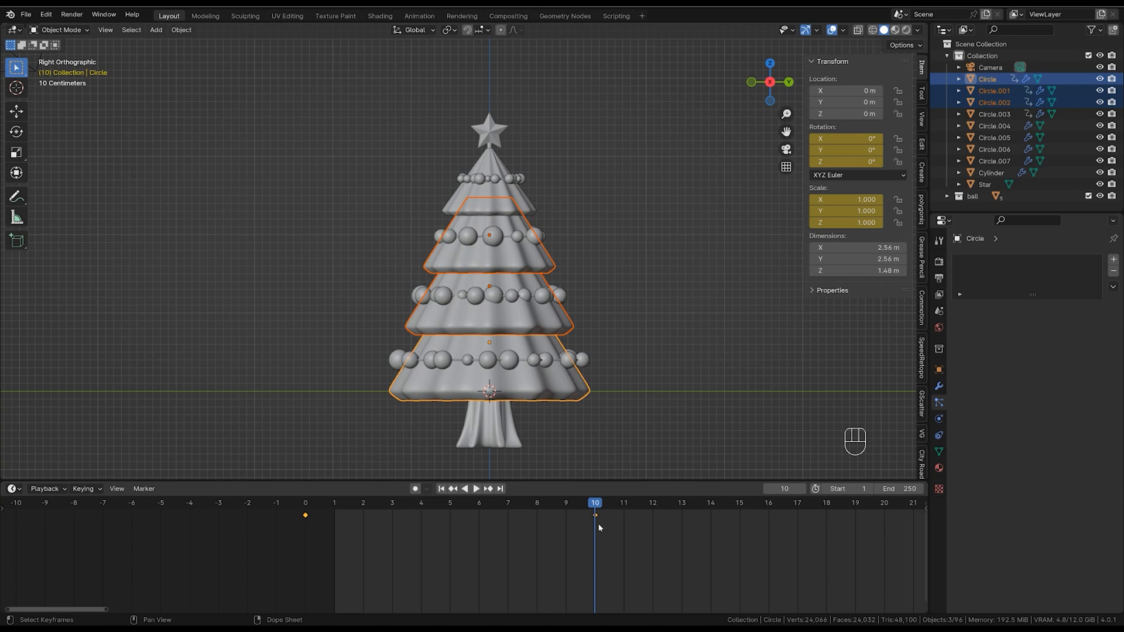
Shift the second tier's keyframes forward by 5 frames, to frames 5 and 15.
{"action": "left_click", "coordinate": [534, 265]}
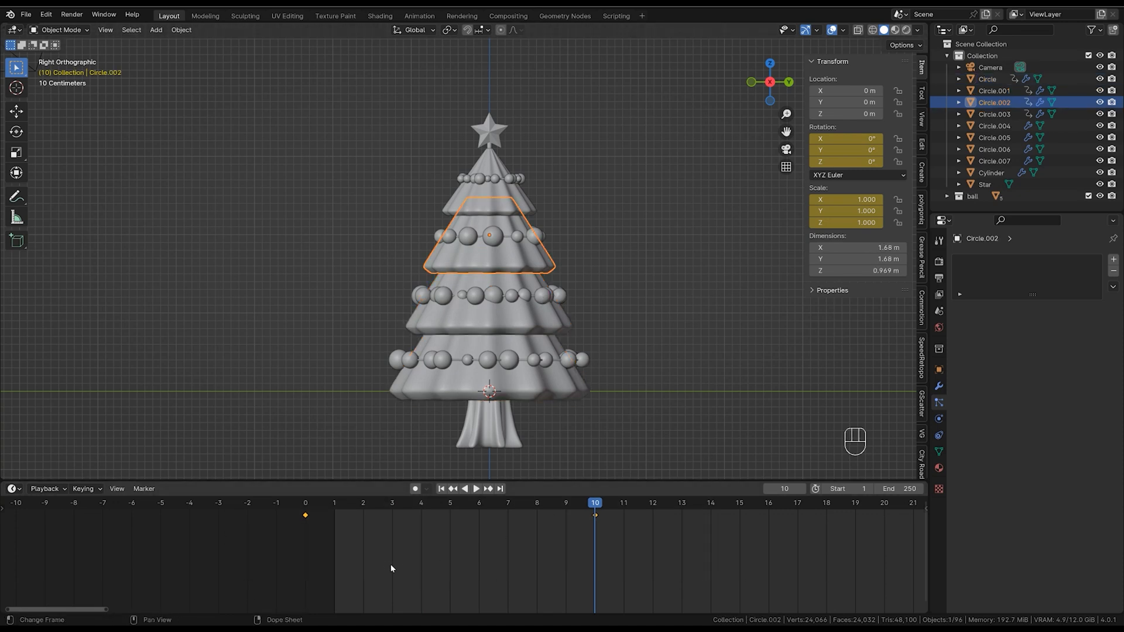
{"action": "key", "text": "g"}
{"action": "left_click", "coordinate": [527, 571]}
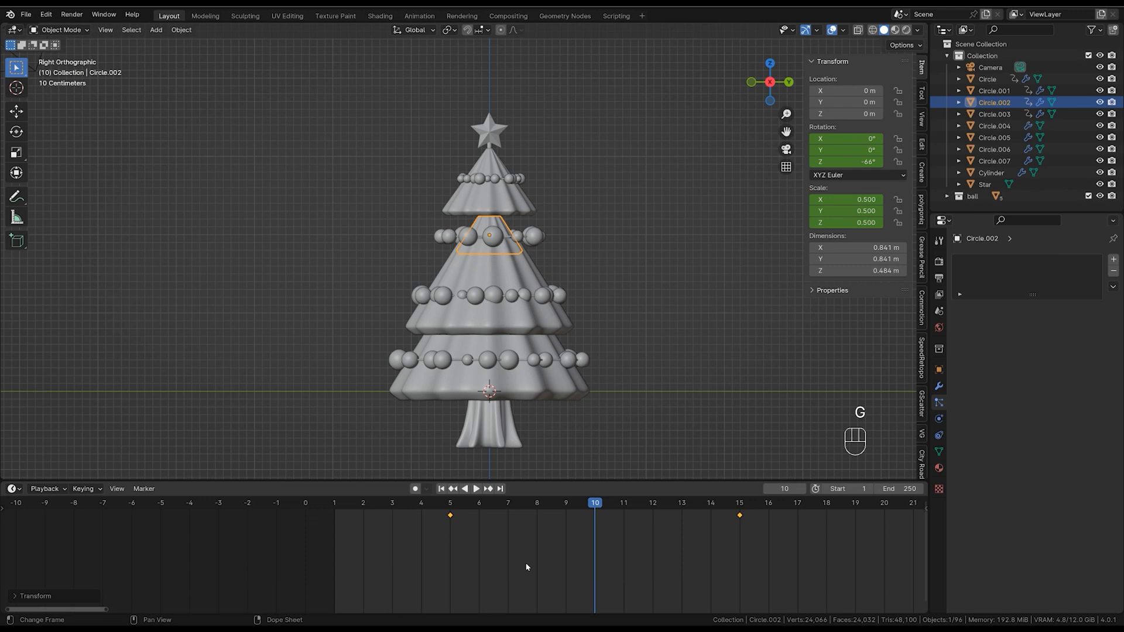
Shift the third tier's keyframes forward so that its growth starts after the second tier's.
{"action": "left_click", "coordinate": [553, 323]}
{"action": "key", "text": "g"}
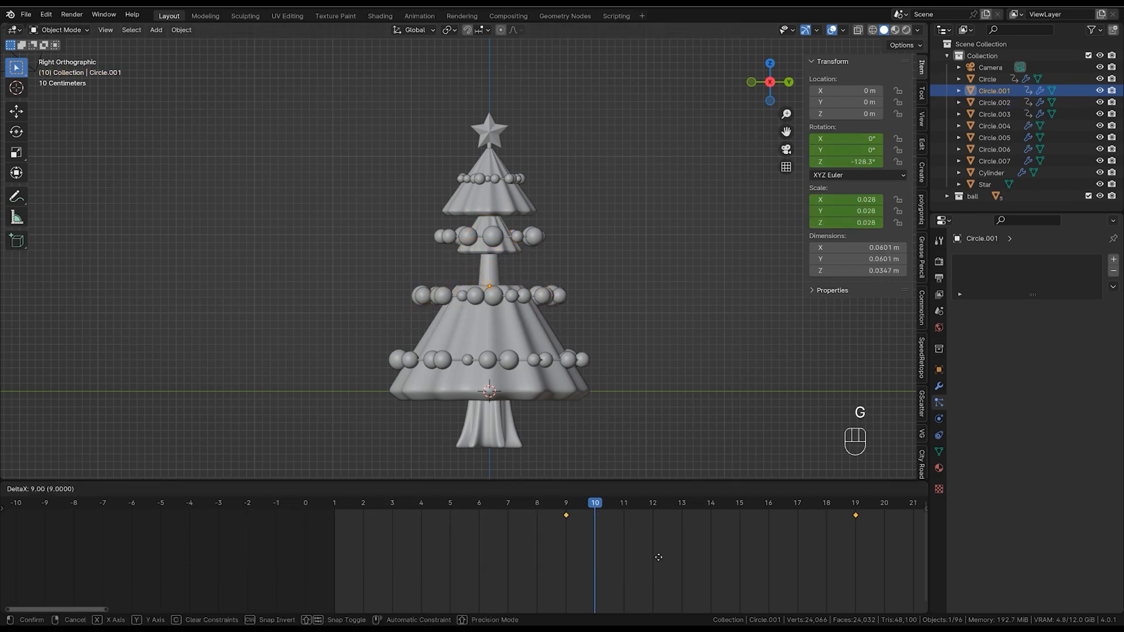
{"action": "left_click", "coordinate": [677, 558]}
Shift the lowest tier's keyframes forward by 15 frames, to frames 15 and 25.
{"action": "left_click", "coordinate": [527, 383]}
{"action": "left_click_drag", "start_coordinate": [245, 576], "coordinate": [776, 426]}
{"action": "middle_click_drag", "start_coordinate": [711, 571], "coordinate": [500, 576], "text": "ctrl"}
{"action": "key", "text": "g"}
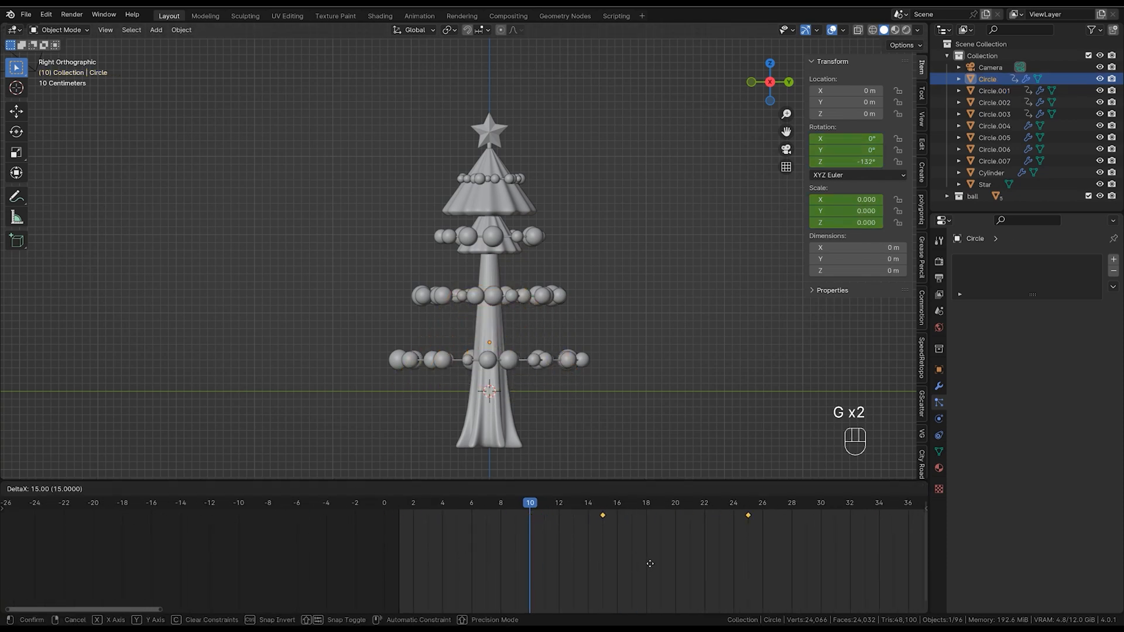
{"action": "left_click", "coordinate": [650, 563]}
Play back the animation to check the staggered growth of the four foliage tiers.
{"action": "key", "text": "space"}
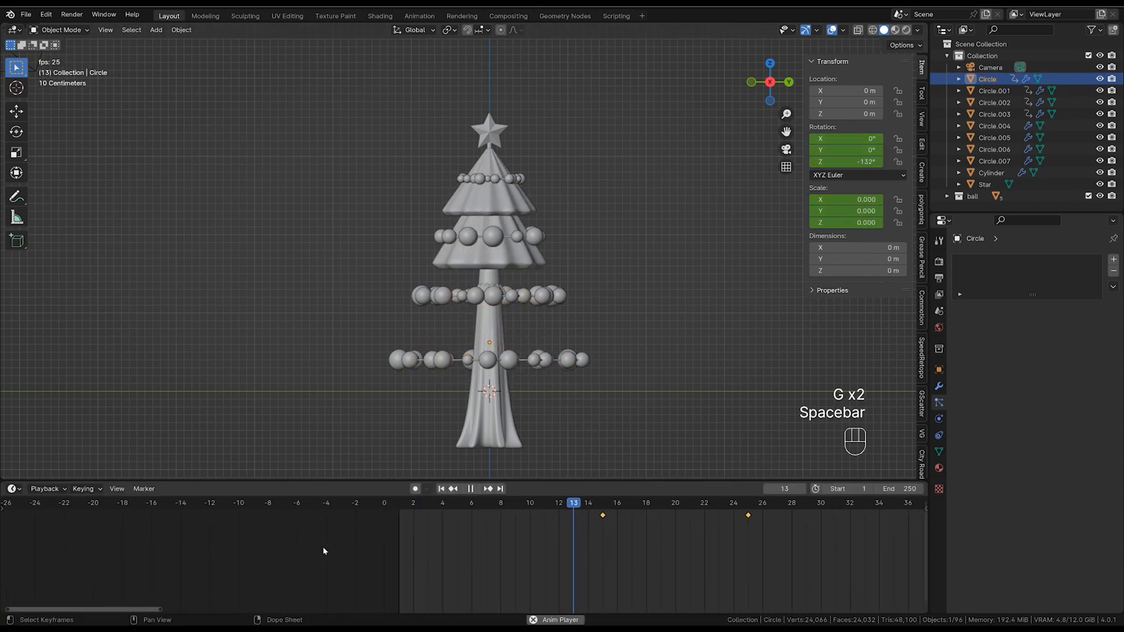
{"action": "key", "text": "space"}
{"action": "key", "text": "space"}
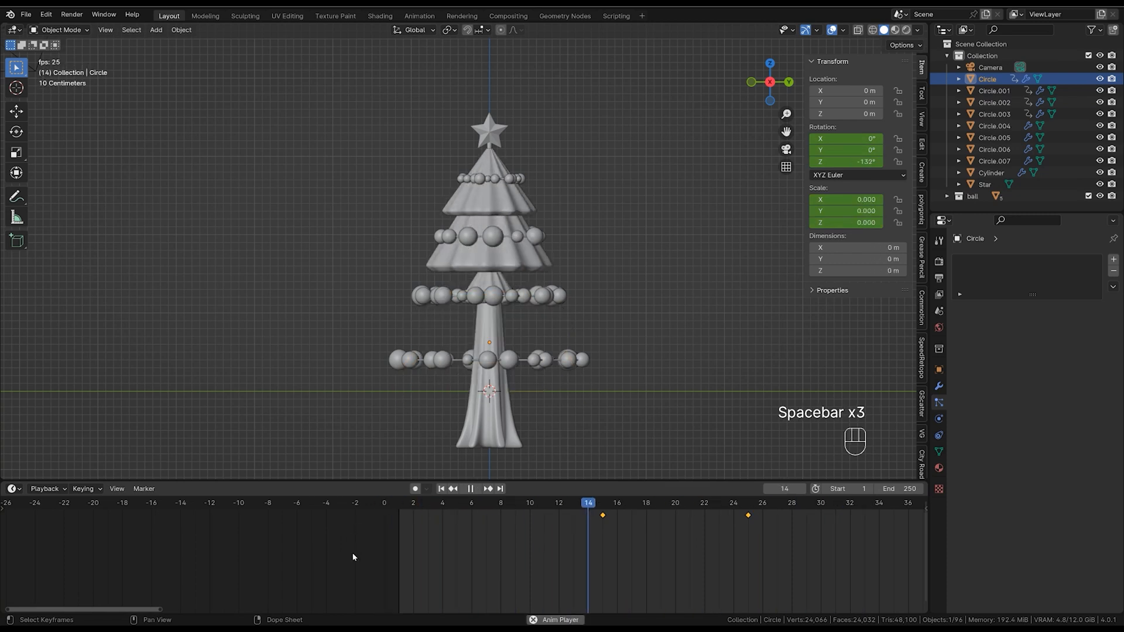
{"action": "key", "text": "space"}
{"action": "key", "text": "space"}
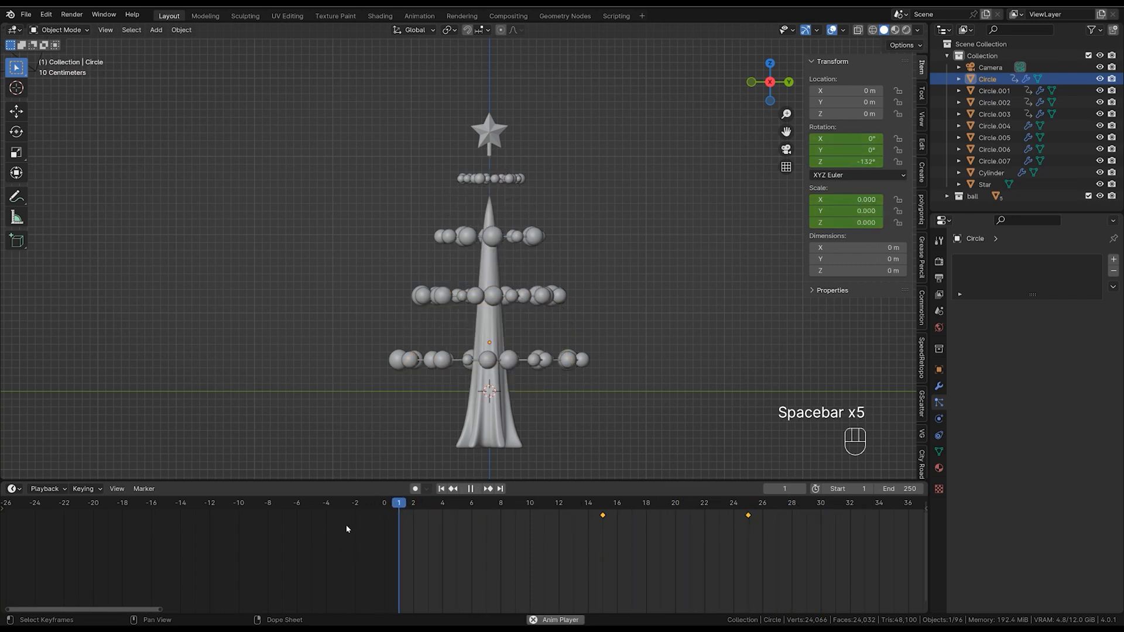
{"action": "key", "text": "space"}
Select the trunk and preview the animation from frame 0.
{"action": "left_click", "coordinate": [475, 446]}
{"action": "left_click", "coordinate": [384, 502]}
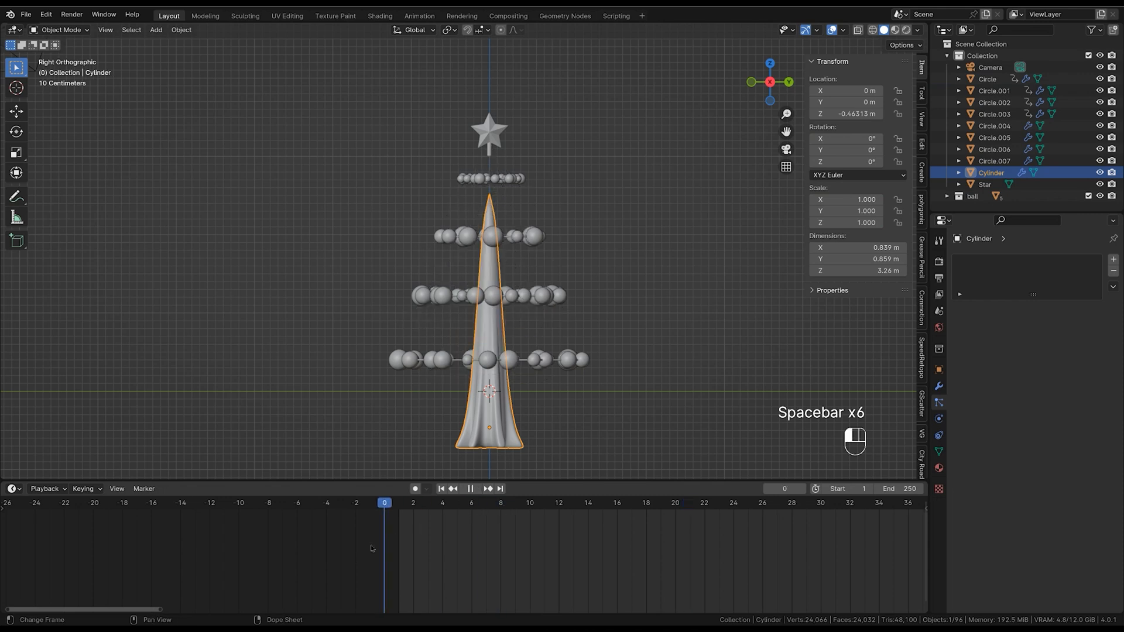
{"action": "key", "text": "space"}
{"action": "key", "text": "space"}
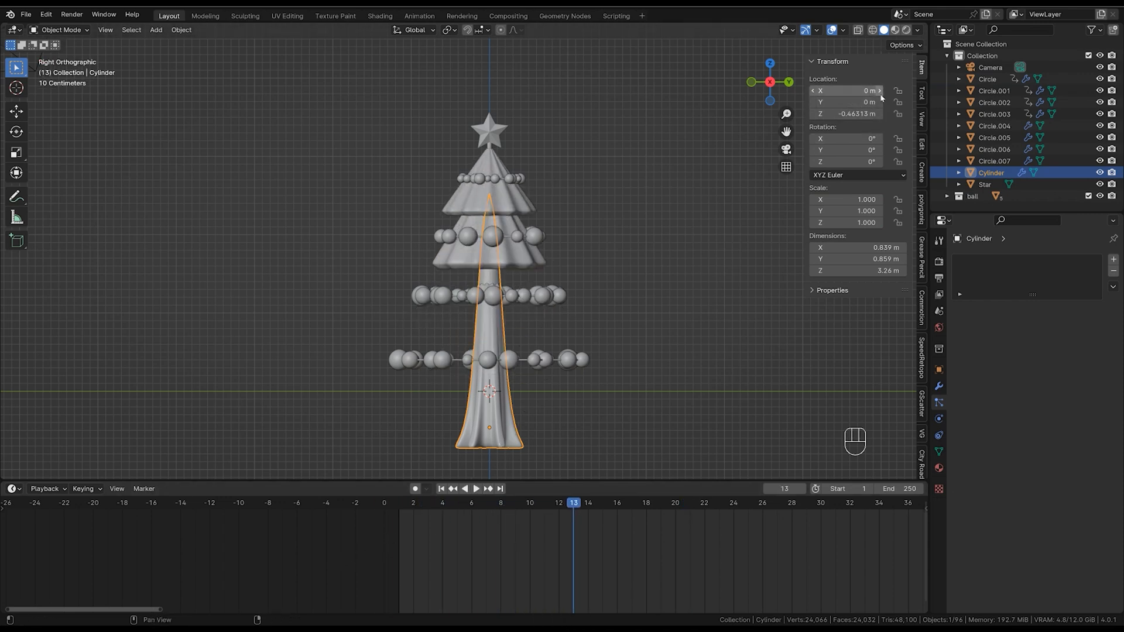
{"action": "left_click", "coordinate": [181, 30]}
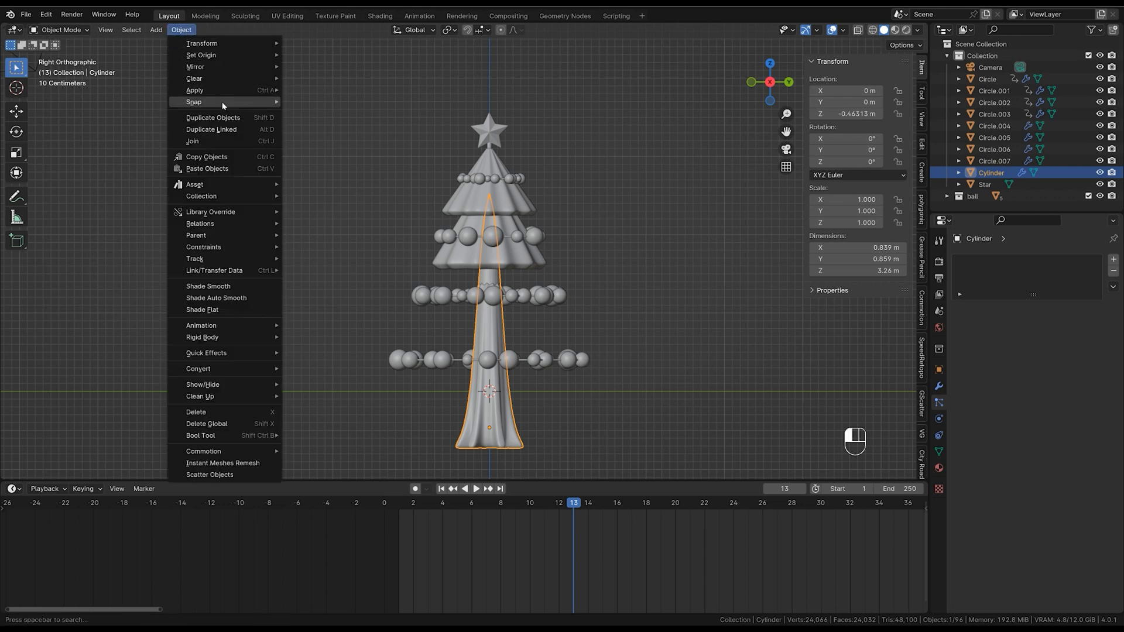
{"action": "mouse_move", "coordinate": [223, 91]}
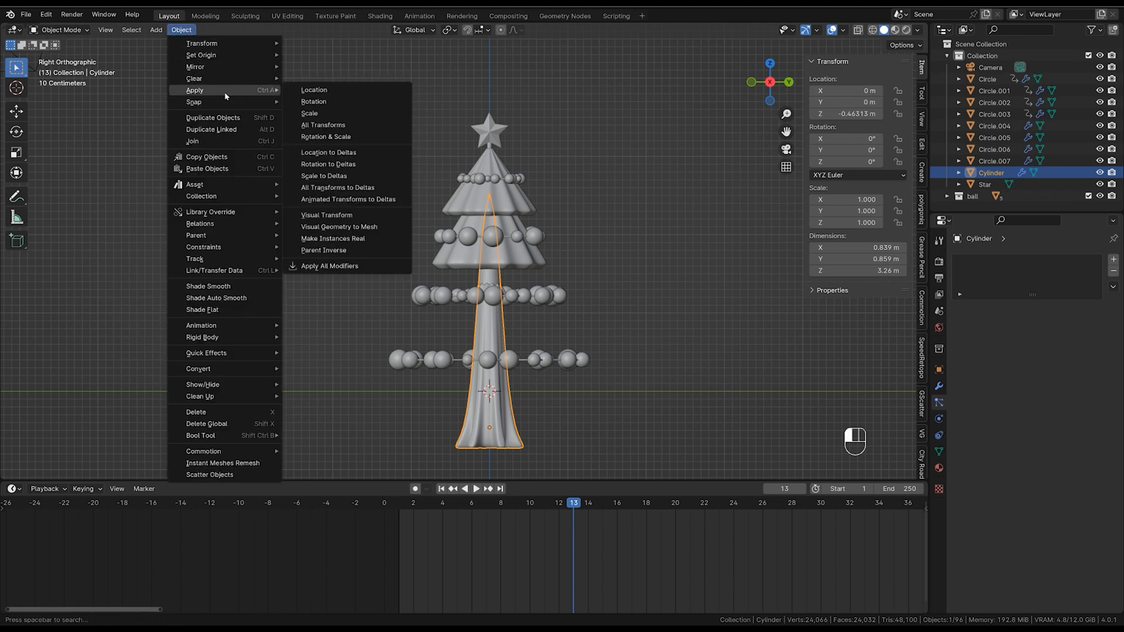
{"action": "left_click", "coordinate": [389, 153]}
Insert rotation and scale keyframes for the trunk at frame 0.
{"action": "left_click_drag", "start_coordinate": [573, 556], "coordinate": [350, 564]}
{"action": "key", "text": "space"}
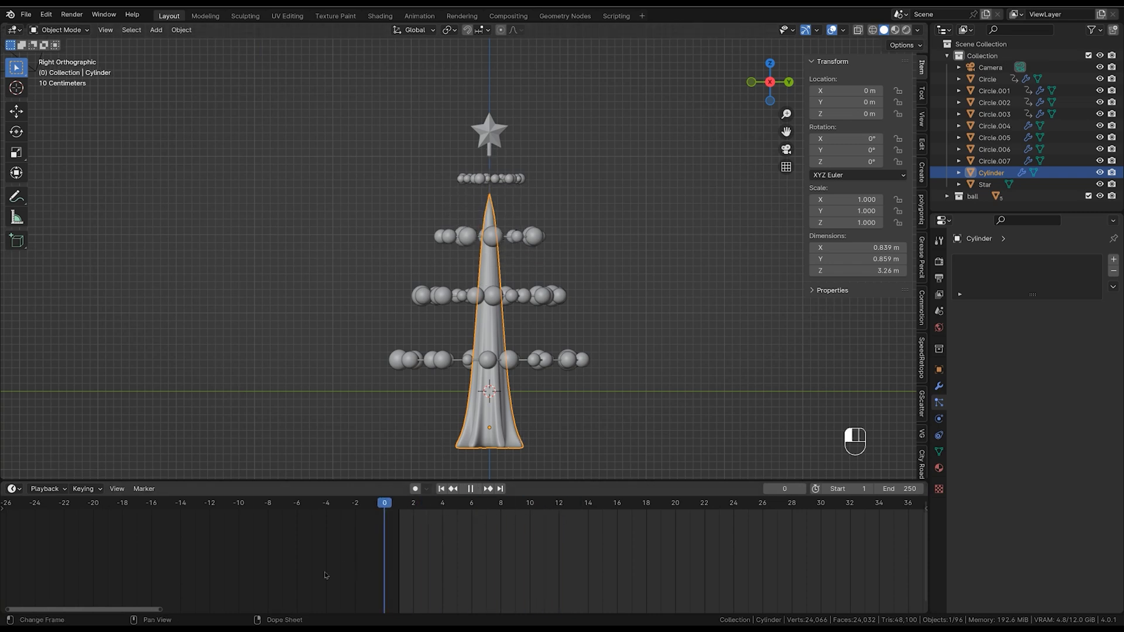
{"action": "right_click", "coordinate": [846, 150]}
{"action": "left_click", "coordinate": [846, 150]}
{"action": "right_click", "coordinate": [846, 202]}
{"action": "left_click", "coordinate": [846, 199]}
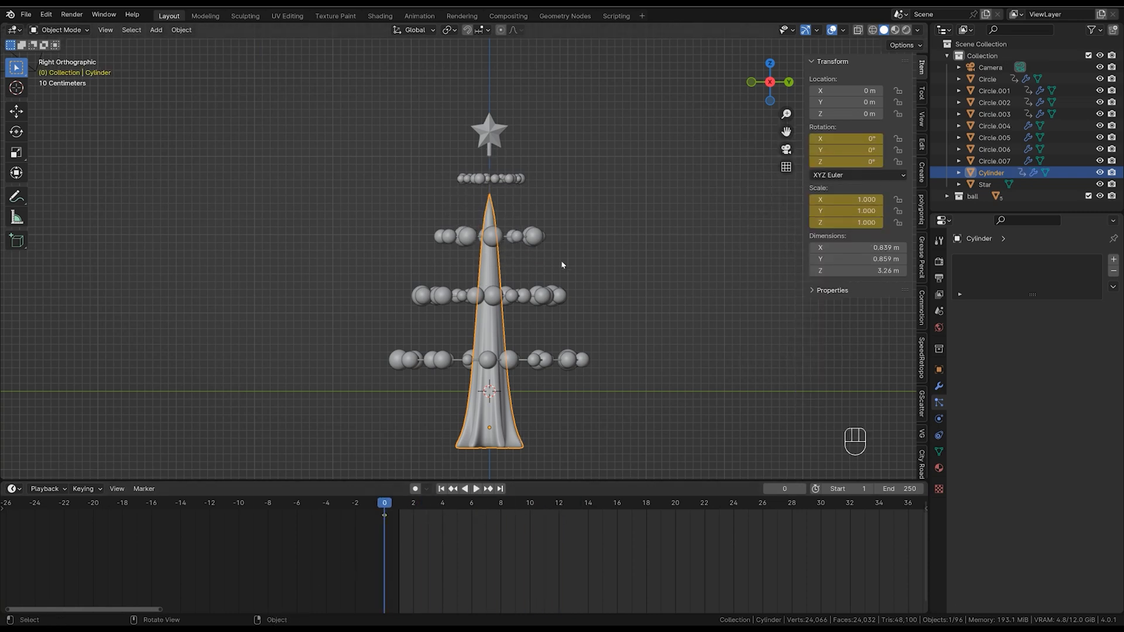
Copy the top tier's keyframes onto the trunk and shift them forward to frames 20 and 30.
{"action": "key", "text": "space"}
{"action": "key", "text": "space"}
{"action": "left_click", "coordinate": [513, 214]}
{"action": "left_click_drag", "start_coordinate": [515, 513], "coordinate": [354, 532]}
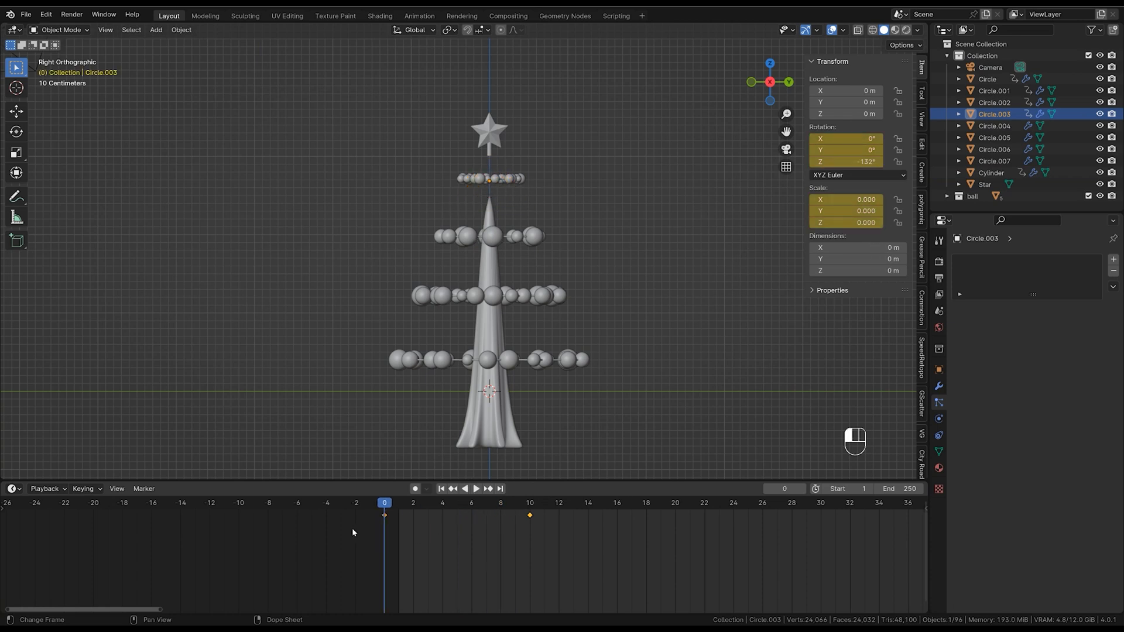
{"action": "left_click", "coordinate": [481, 433]}
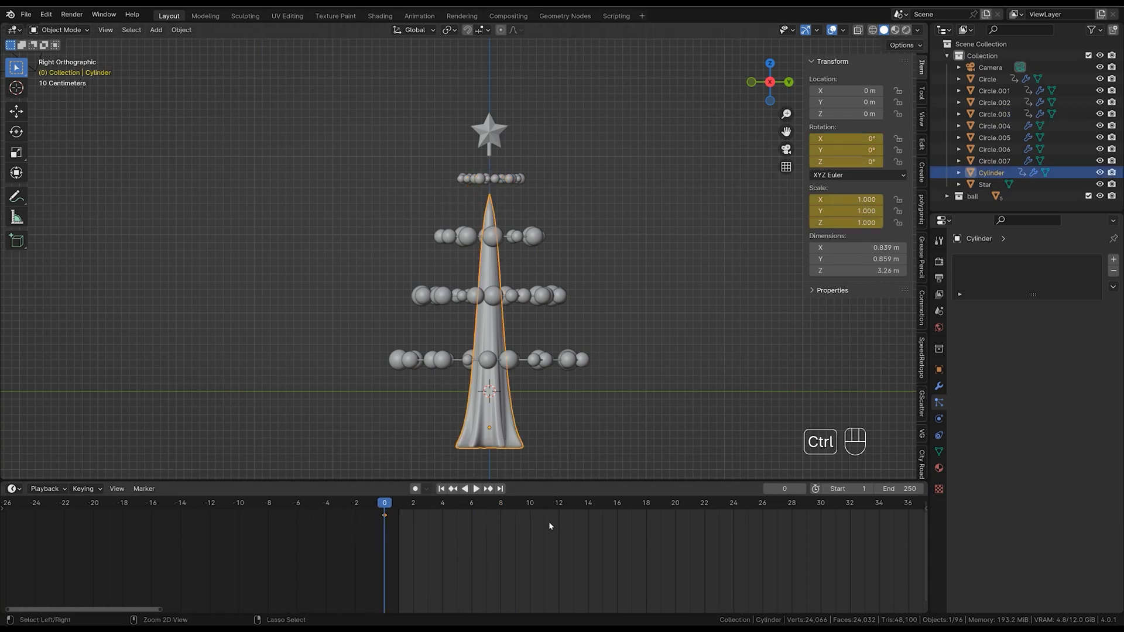
{"action": "key", "text": "ctrl+v"}
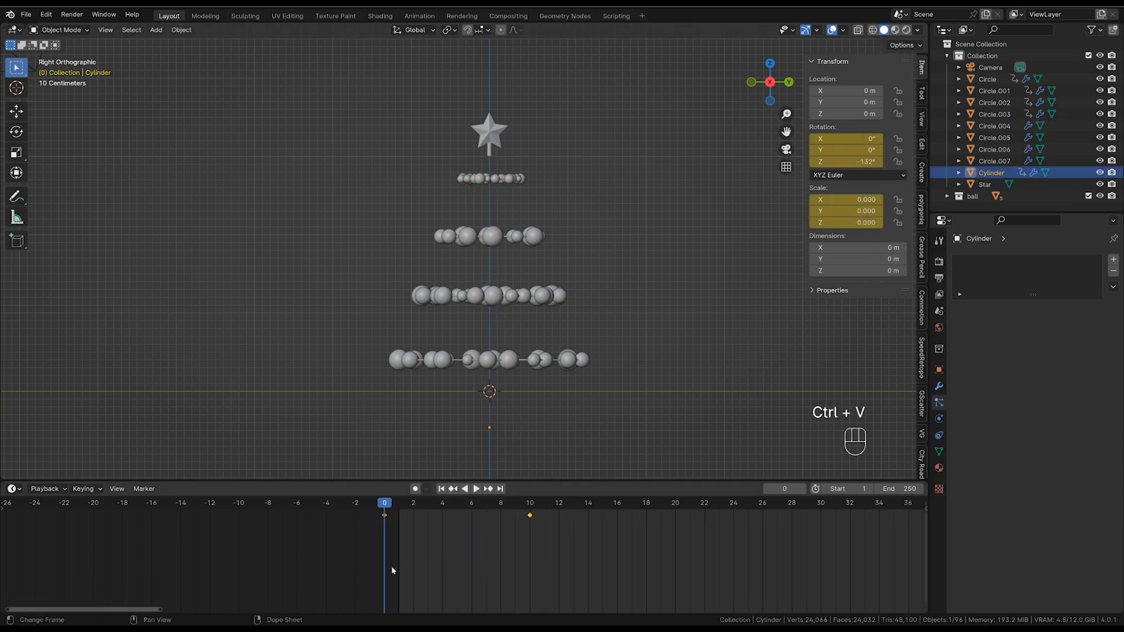
{"action": "key", "text": "g"}
{"action": "left_click", "coordinate": [678, 557]}
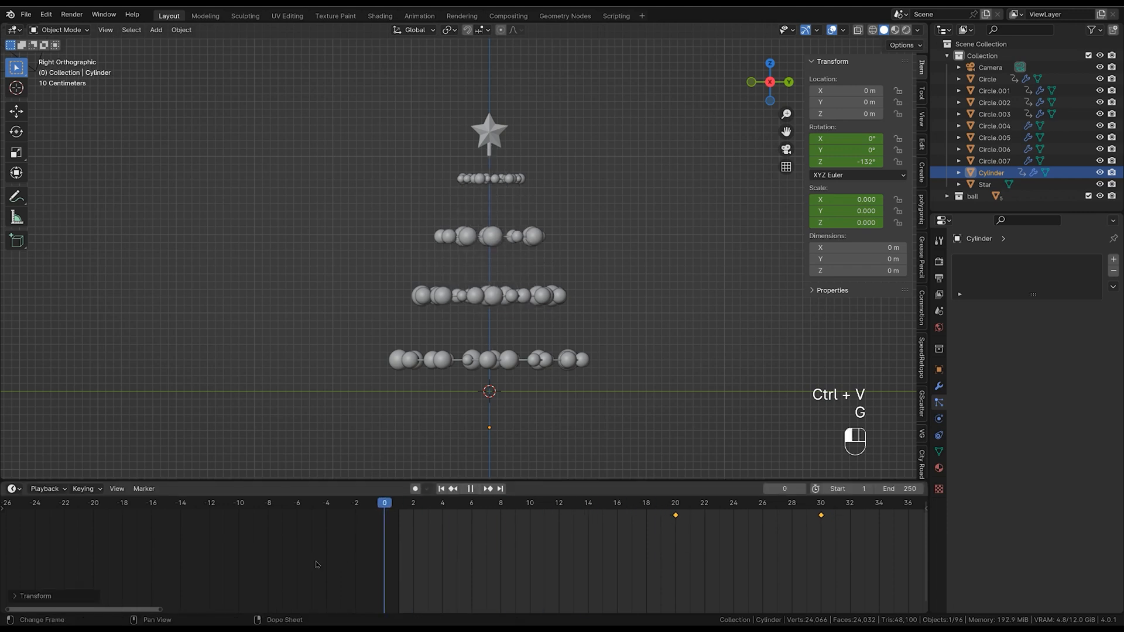
Play back the animation to check the trunk's growth after the foliage tiers.
{"action": "key", "text": "space"}
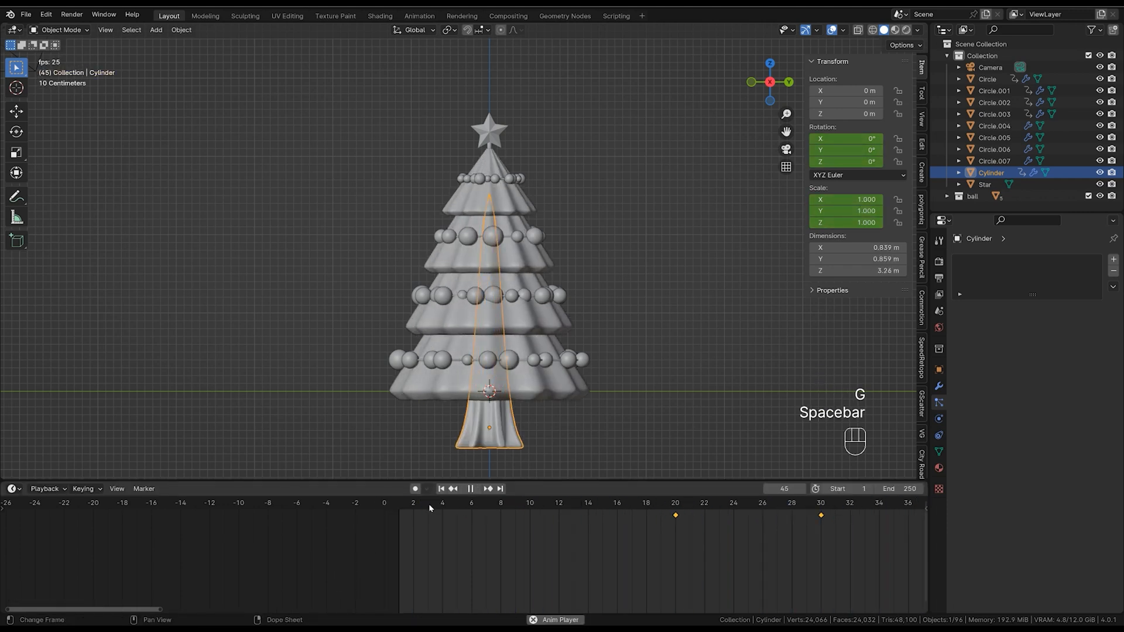
{"action": "key", "text": "space"}
{"action": "key", "text": "space"}
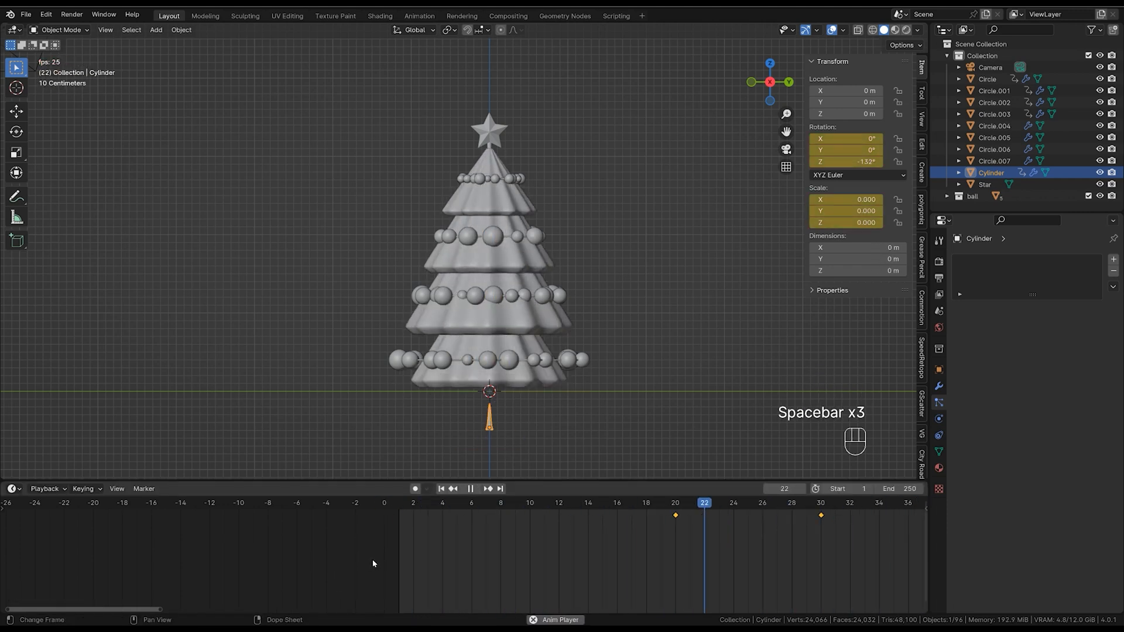
{"action": "key", "text": "space"}
{"action": "middle_click_drag", "start_coordinate": [701, 368], "coordinate": [575, 394], "text": "shift"}
{"action": "middle_click_drag", "start_coordinate": [513, 557], "coordinate": [461, 521]}
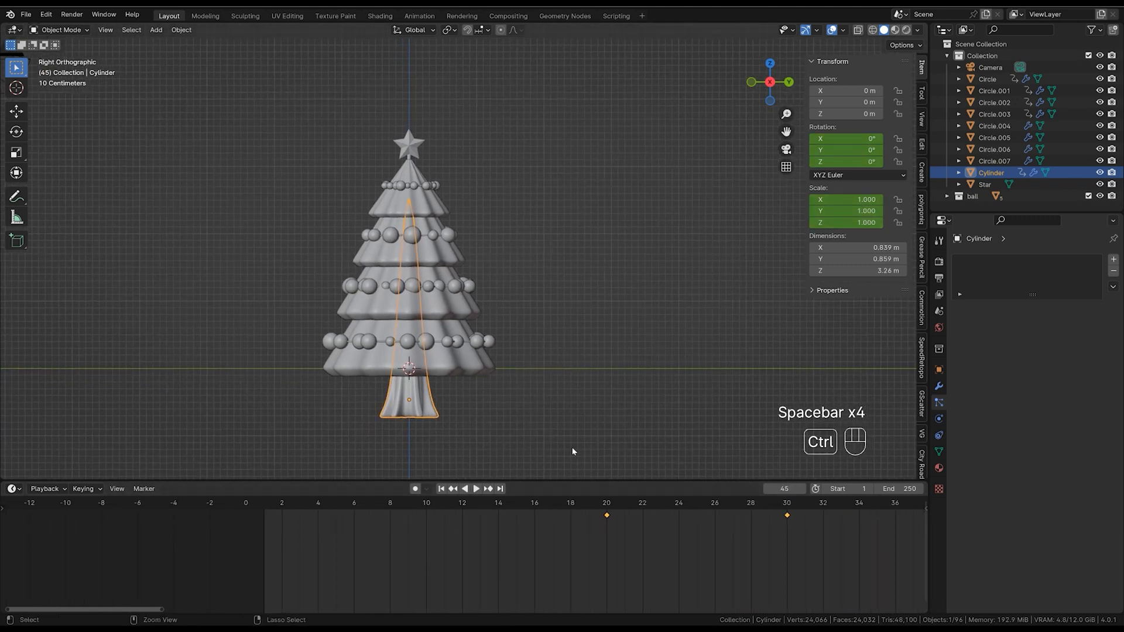
Set the scene's output frame rate to 30 fps.
{"action": "left_click", "coordinate": [939, 262]}
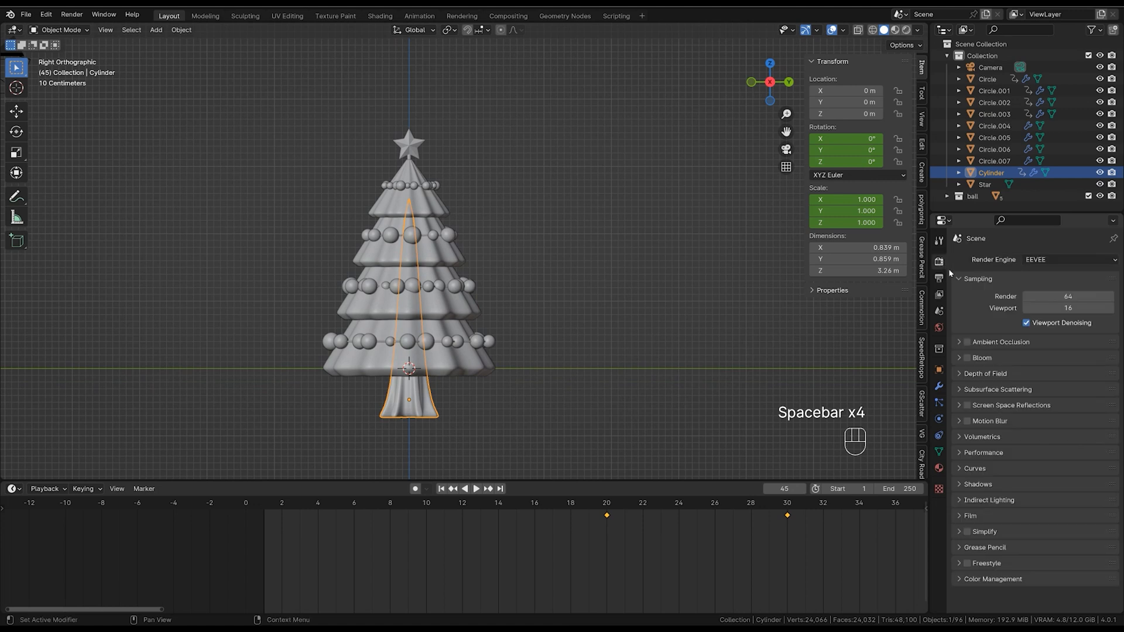
{"action": "left_click", "coordinate": [940, 279]}
{"action": "left_click", "coordinate": [1069, 366]}
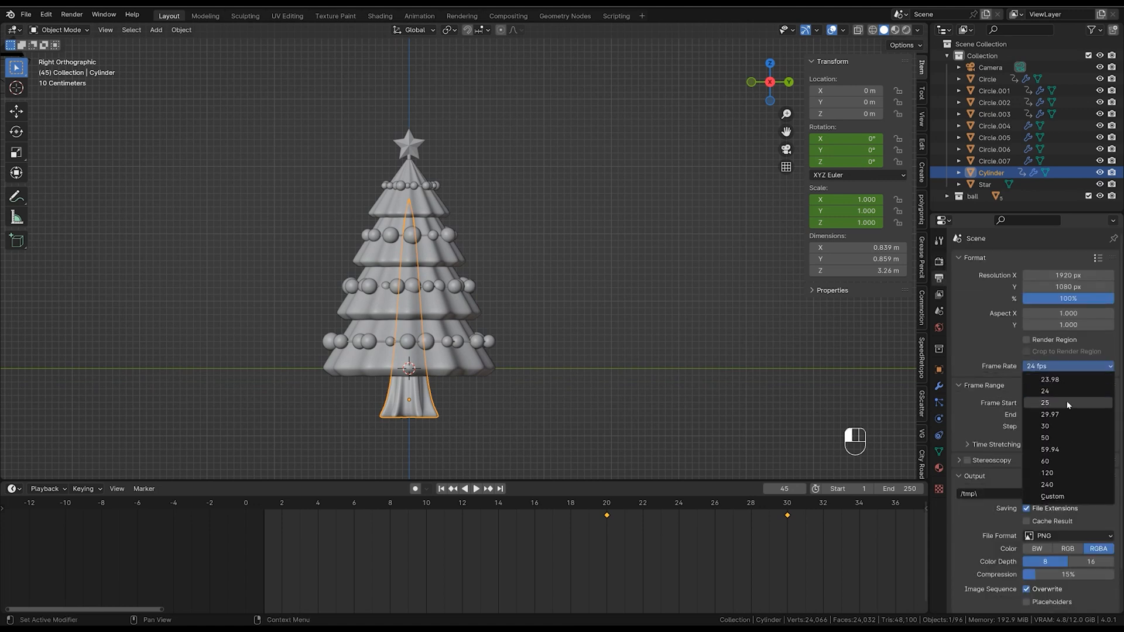
{"action": "left_click", "coordinate": [1063, 432]}
Return to frame 0 and play back the whole tree animation at the new frame rate.
{"action": "left_click_drag", "start_coordinate": [650, 503], "coordinate": [145, 610]}
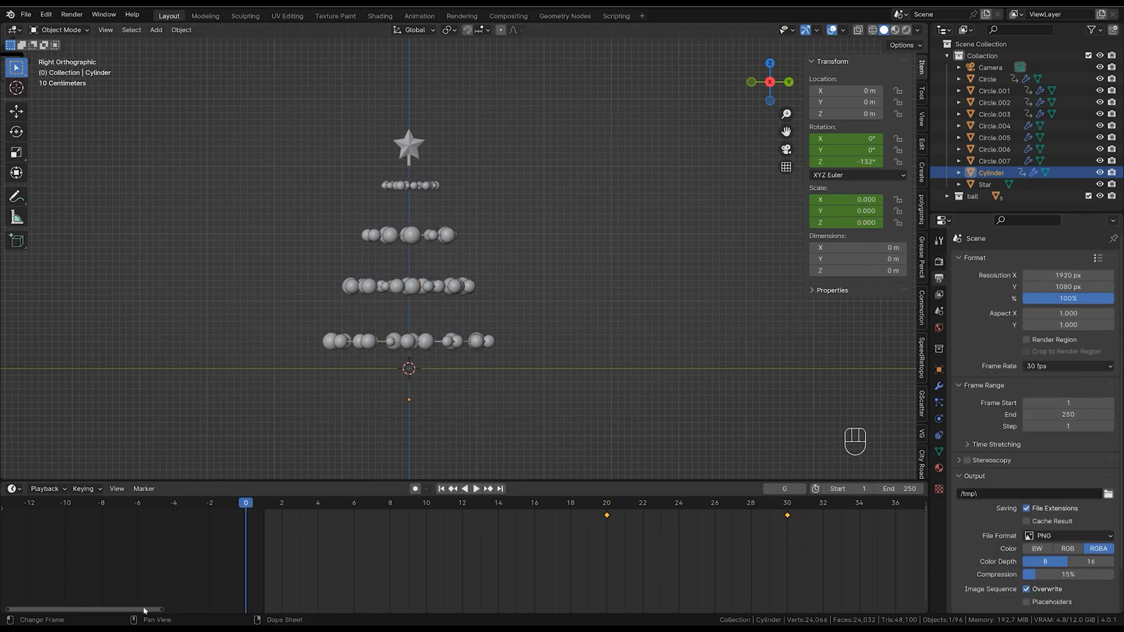
{"action": "middle_click_drag", "start_coordinate": [516, 558], "coordinate": [427, 550], "text": "ctrl"}
{"action": "left_click", "coordinate": [476, 488]}
{"action": "key", "text": "space"}
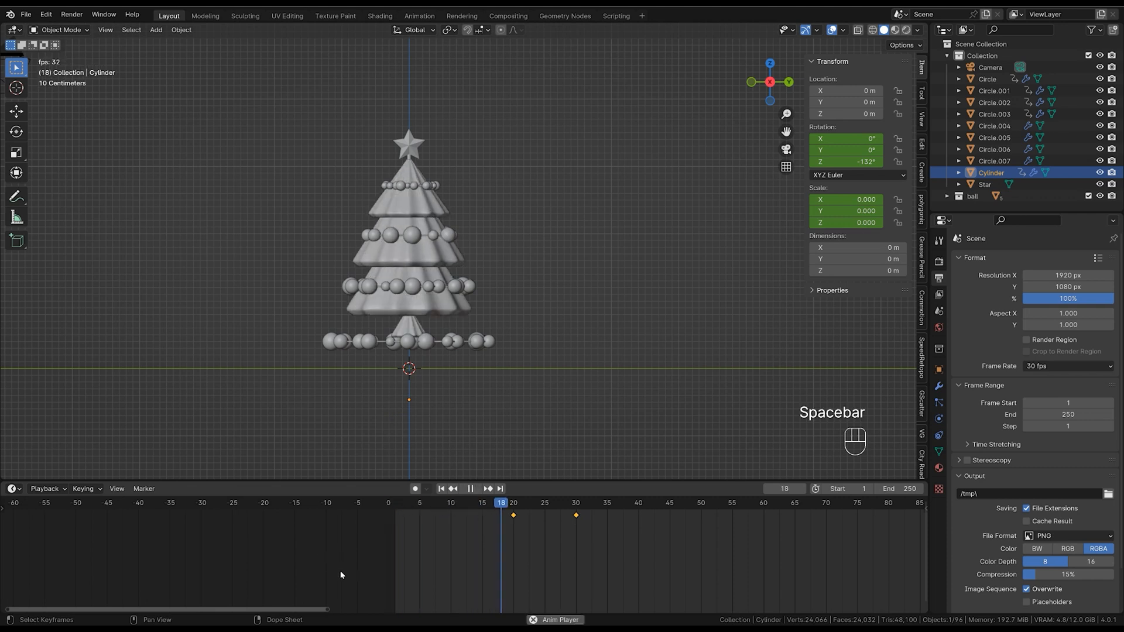
{"action": "key", "text": "space"}
{"action": "key", "text": "space"}
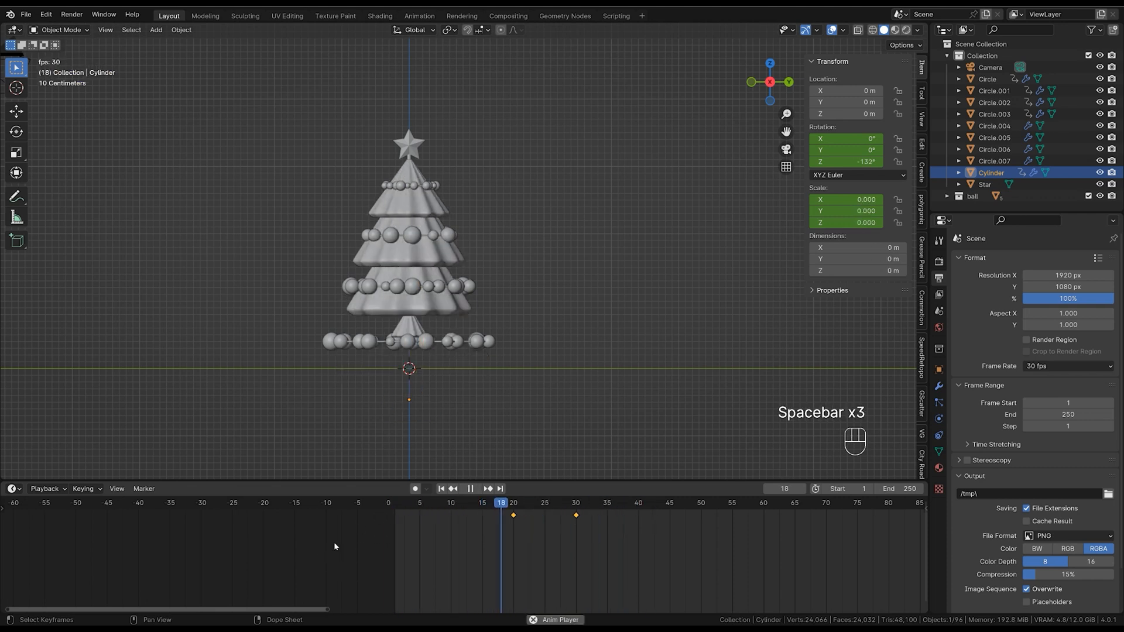
{"action": "key", "text": "space"}
{"action": "key", "text": "space"}
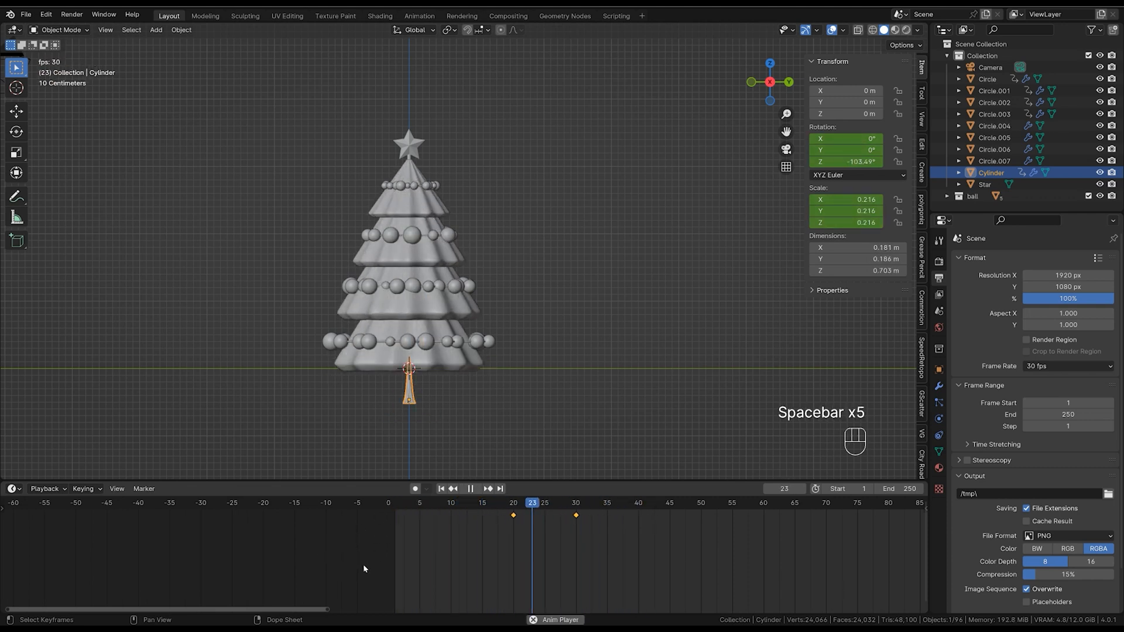
{"action": "key", "text": "space"}
Select all four ball garlands and insert Rotation & Scale keyframes for them at frame 0.
{"action": "middle_click_drag", "start_coordinate": [515, 302], "coordinate": [594, 322], "text": "shift"}
{"action": "scroll", "coordinate": [594, 321], "scroll_direction": "up", "scroll_amount": 1}
{"action": "left_click", "coordinate": [524, 192]}
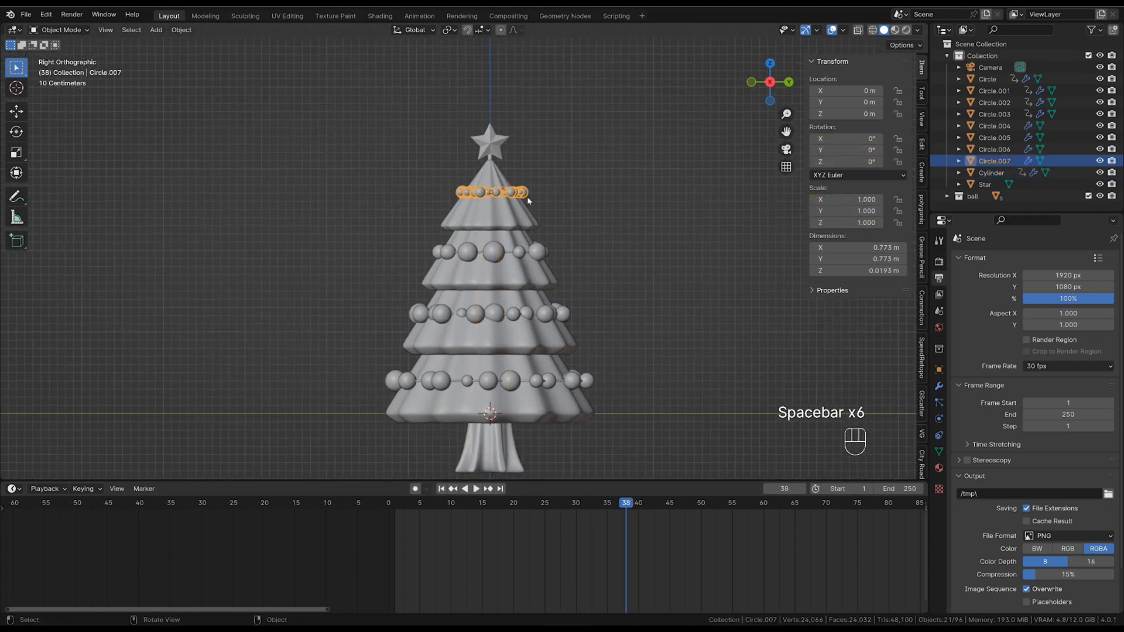
{"action": "left_click", "coordinate": [544, 252]}
{"action": "left_click", "coordinate": [565, 313]}
{"action": "left_click", "coordinate": [585, 378]}
{"action": "left_click_drag", "start_coordinate": [605, 501], "coordinate": [281, 570]}
{"action": "left_click", "coordinate": [561, 314], "text": "shift"}
{"action": "left_click", "coordinate": [537, 251], "text": "shift"}
{"action": "left_click", "coordinate": [520, 192], "text": "shift"}
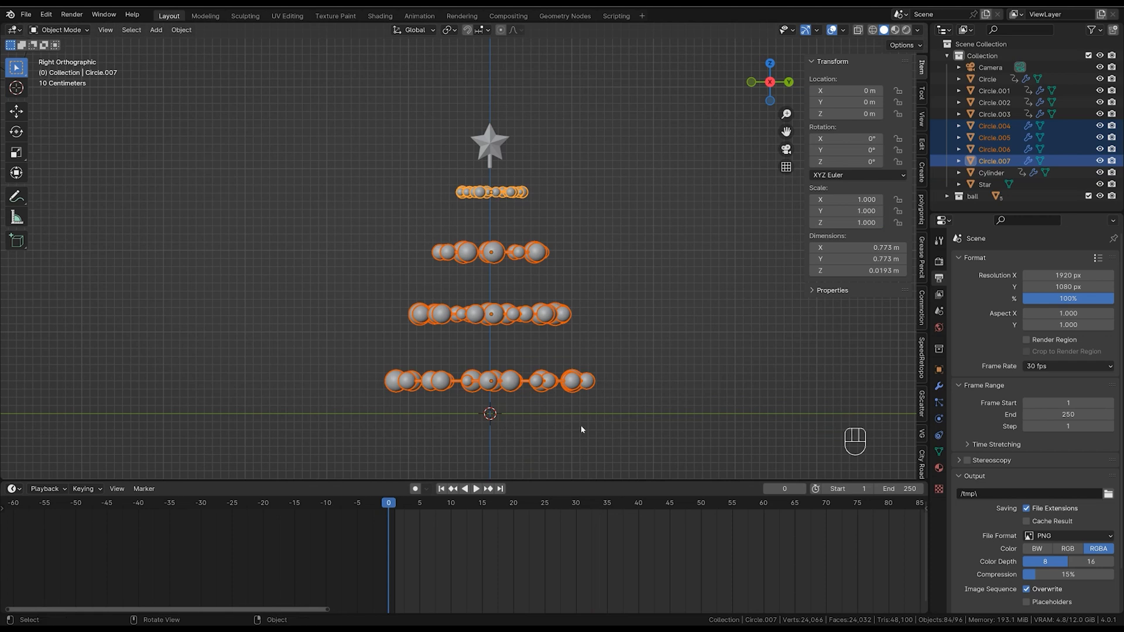
{"action": "key", "text": "i"}
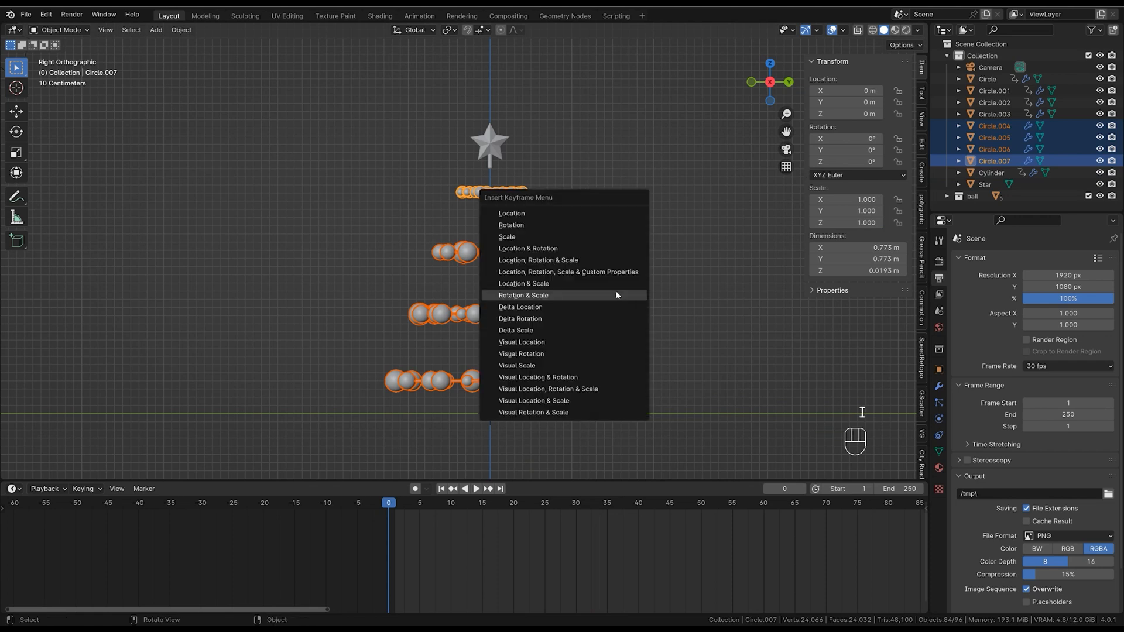
{"action": "left_click", "coordinate": [615, 294]}
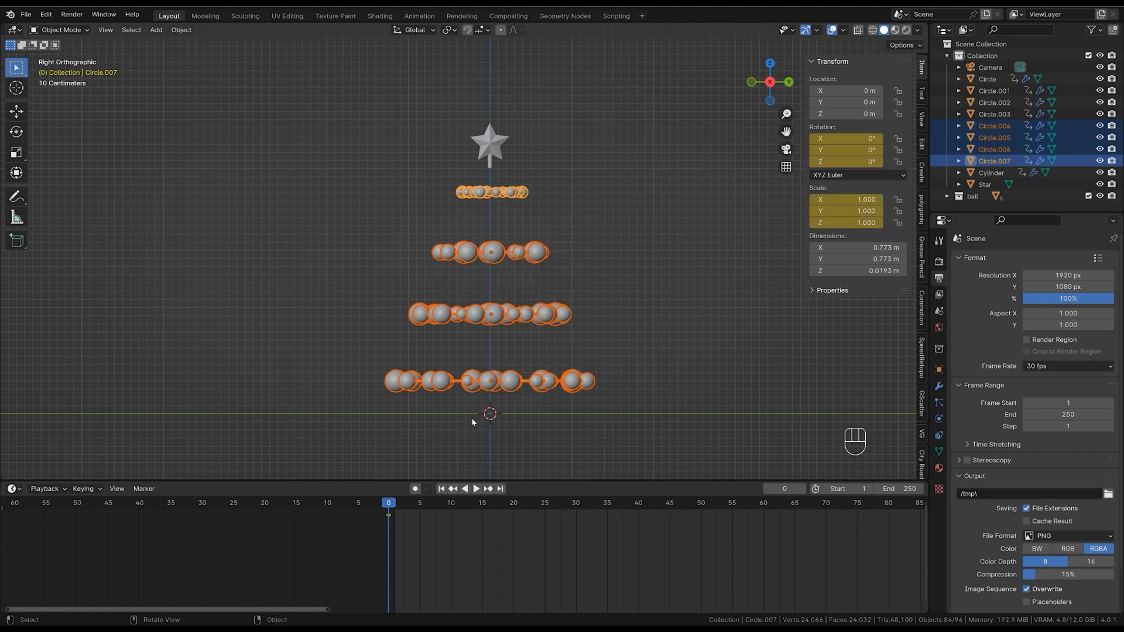
Paste the copied growth keyframes onto the four garlands at frame 0 and preview the result.
{"action": "key", "text": "ctrl+v"}
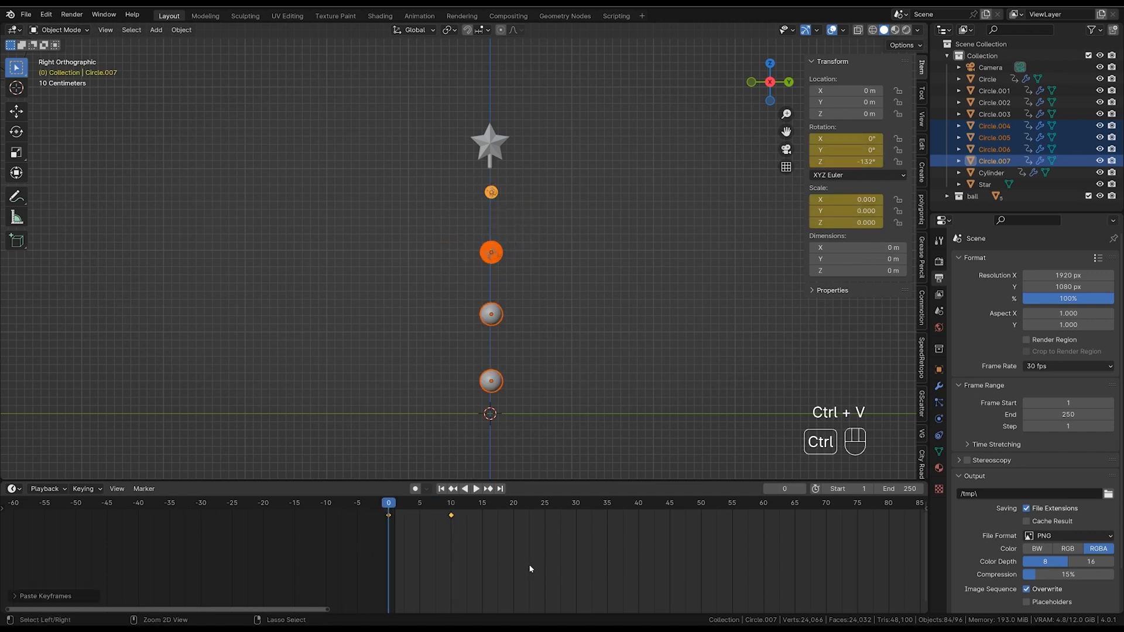
{"action": "key", "text": "space"}
{"action": "key", "text": "space"}
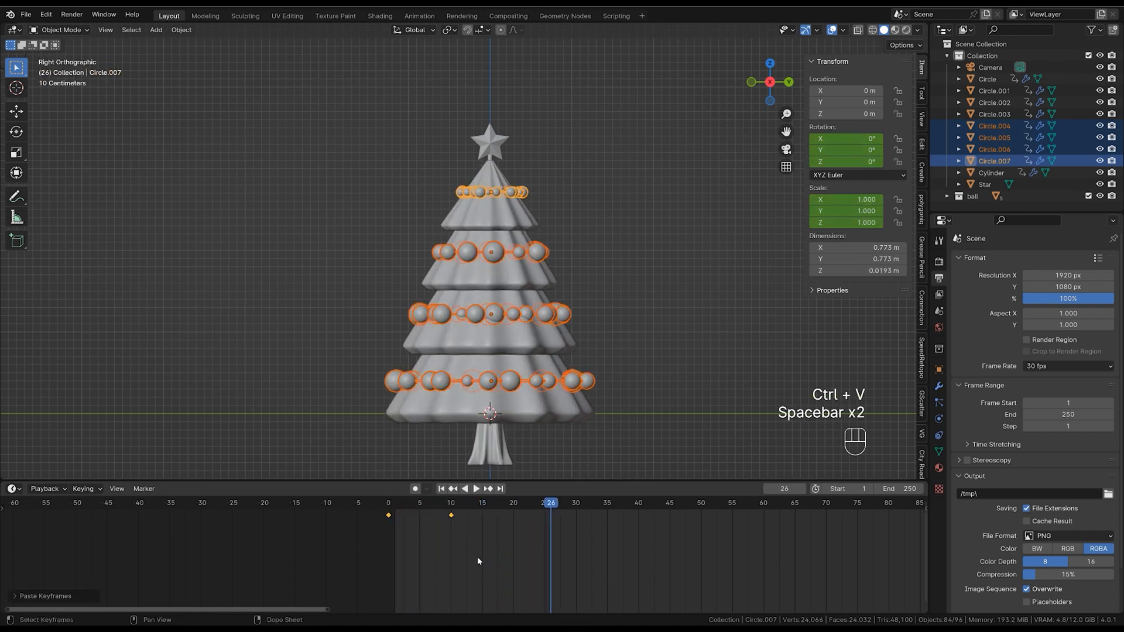
Select the lowest garland, scrub through its growth and inspect its particle system settings.
{"action": "left_click", "coordinate": [495, 387]}
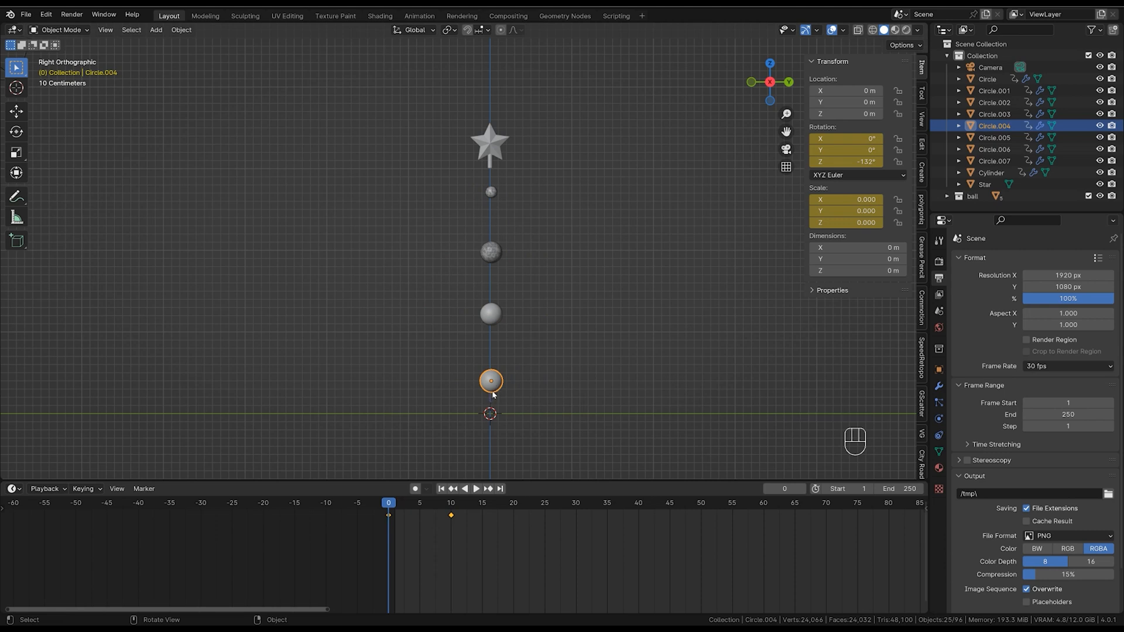
{"action": "left_click_drag", "start_coordinate": [388, 513], "coordinate": [445, 547]}
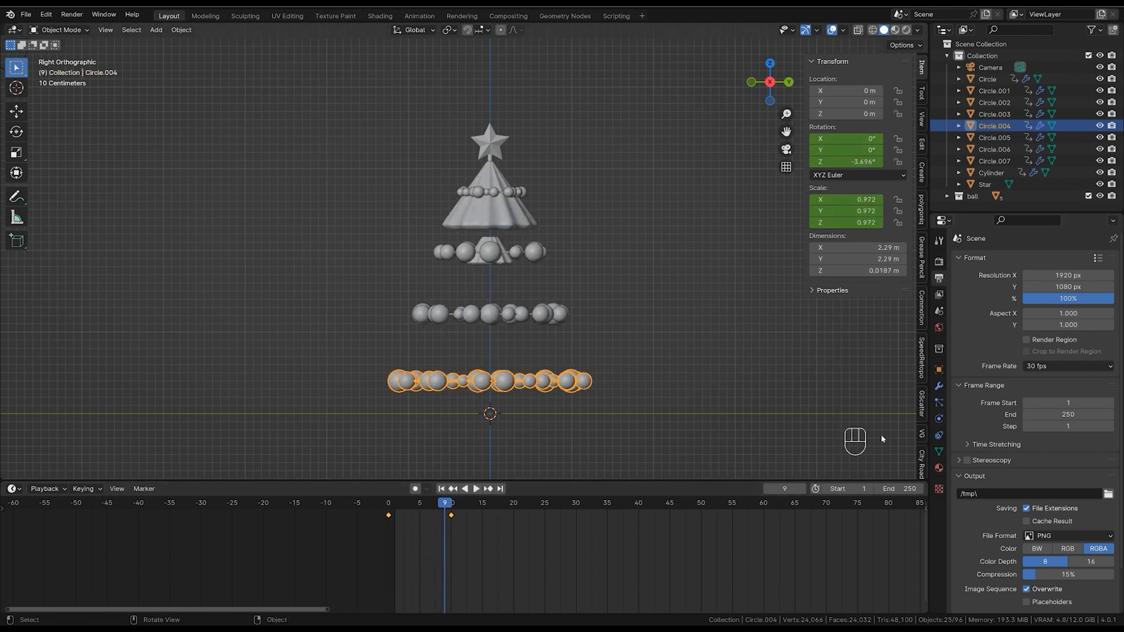
{"action": "left_click", "coordinate": [939, 403]}
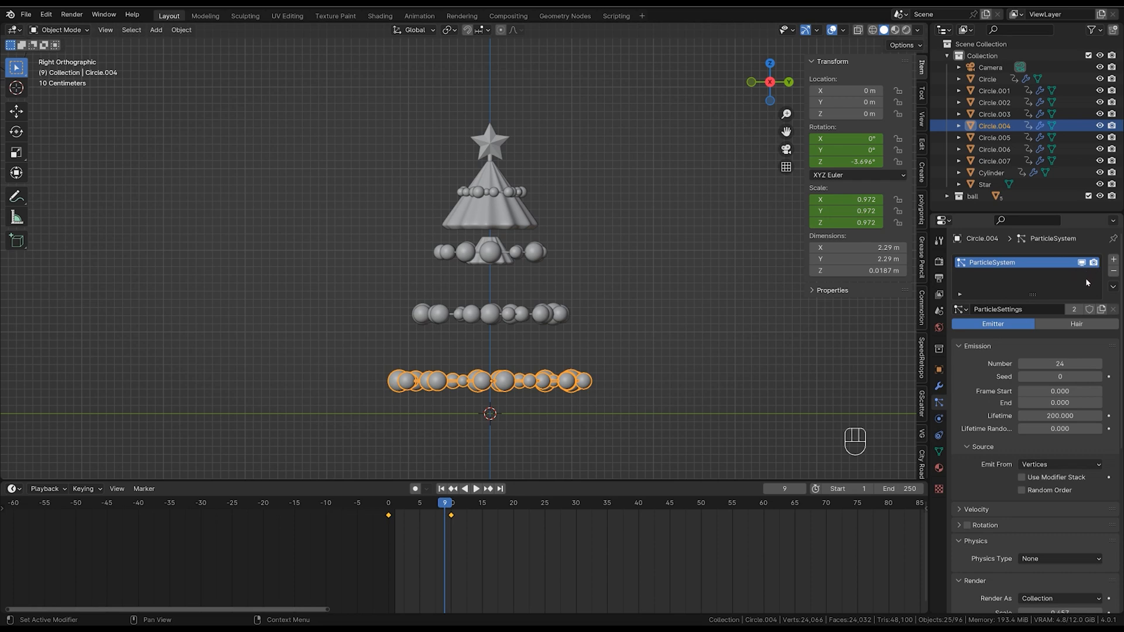
{"action": "left_click_drag", "start_coordinate": [449, 507], "coordinate": [370, 571]}
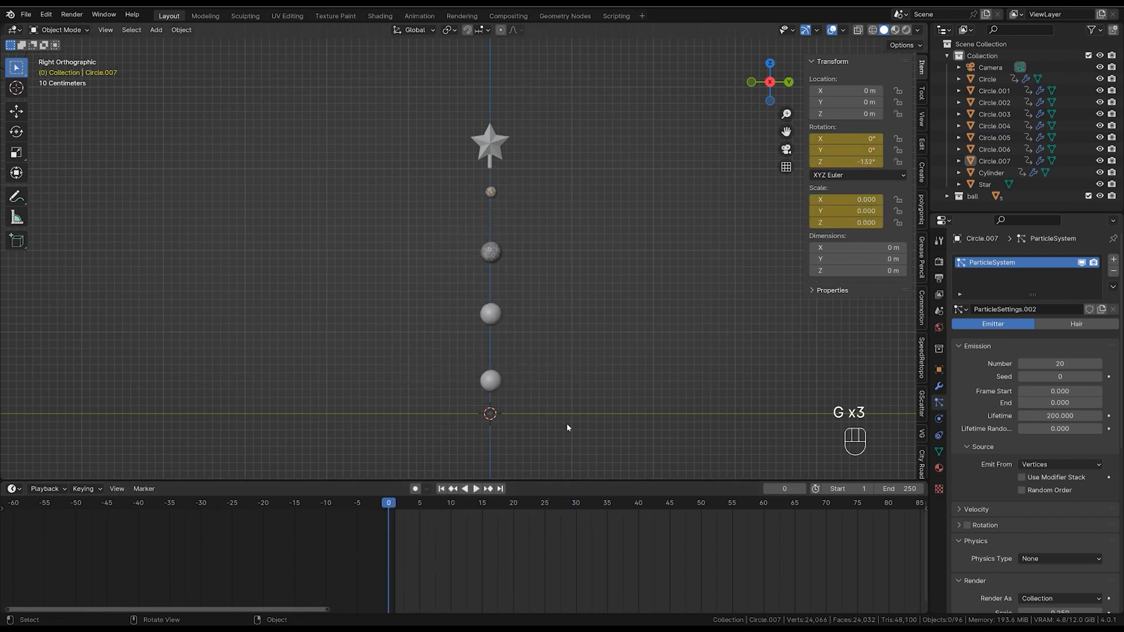
Shift both of the top garland's keyframes forward in time.
{"action": "left_click", "coordinate": [492, 192]}
{"action": "left_click_drag", "start_coordinate": [370, 563], "coordinate": [447, 503]}
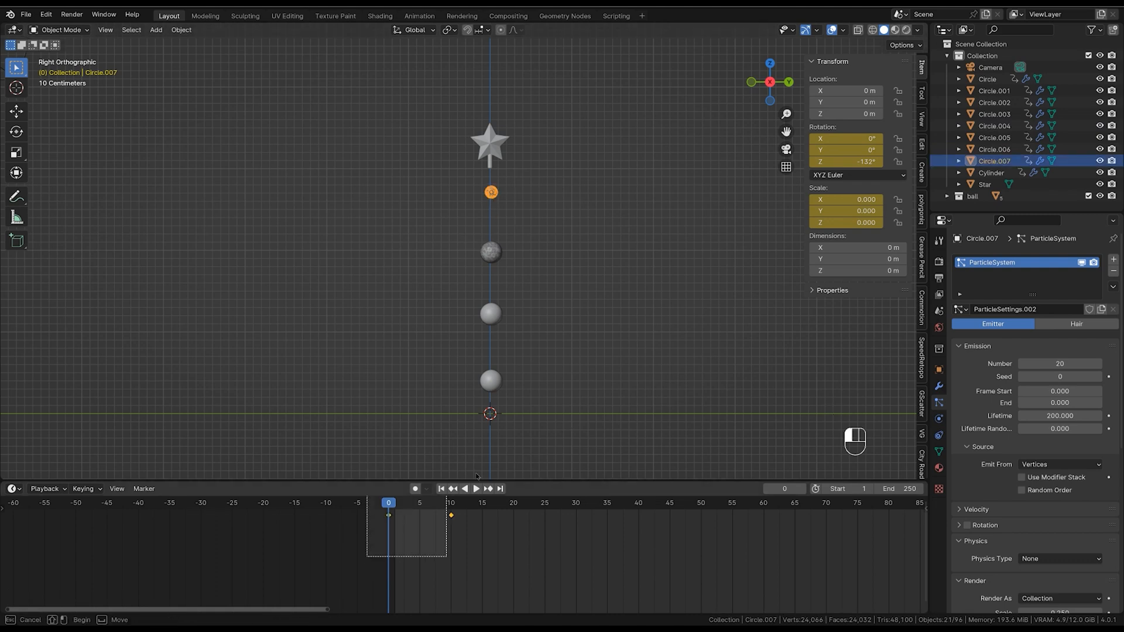
{"action": "key", "text": "g"}
{"action": "left_click", "coordinate": [501, 545]}
Shift the growth keyframes of the second garland from the top to frames 10 and 20.
{"action": "left_click", "coordinate": [490, 252]}
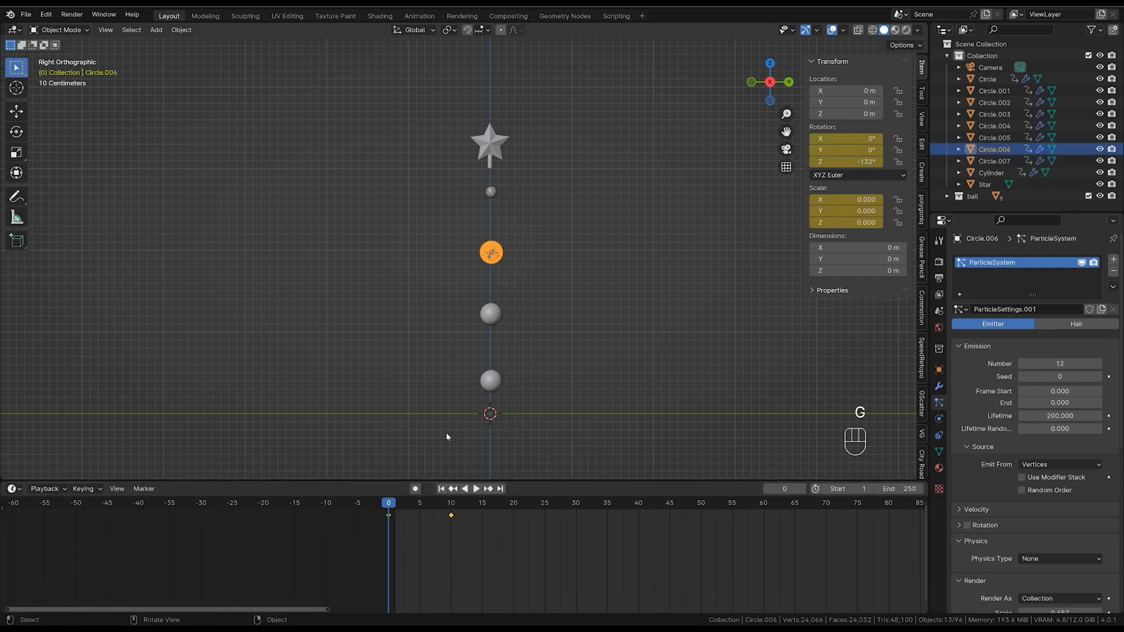
{"action": "key", "text": "g"}
{"action": "left_click", "coordinate": [511, 549]}
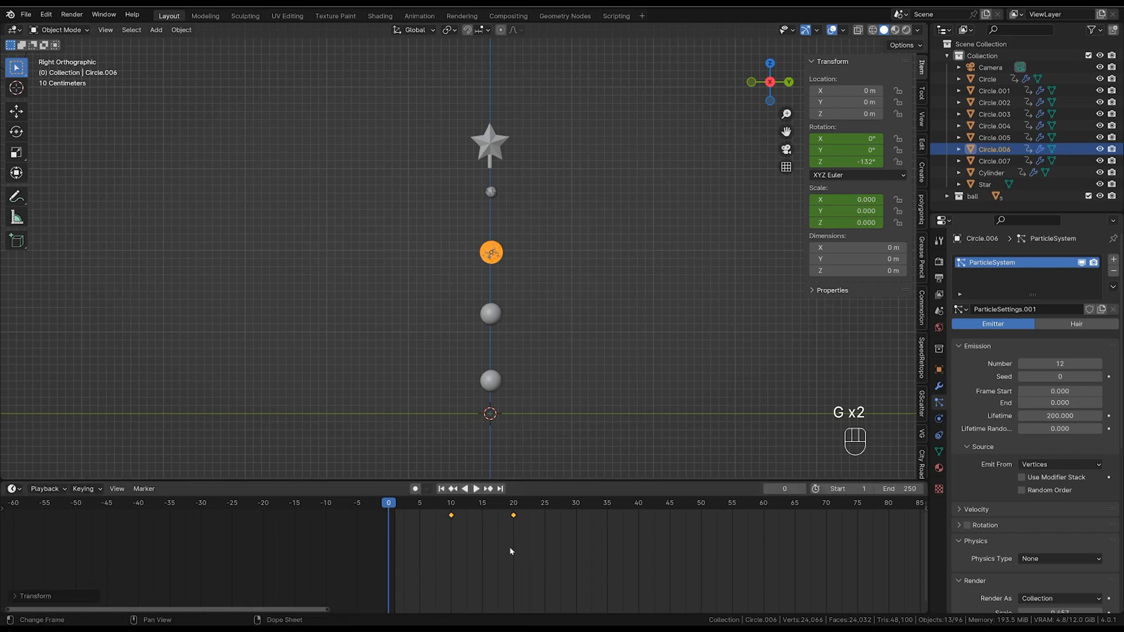
{"action": "left_click_drag", "start_coordinate": [472, 505], "coordinate": [341, 549]}
{"action": "left_click", "coordinate": [536, 286]}
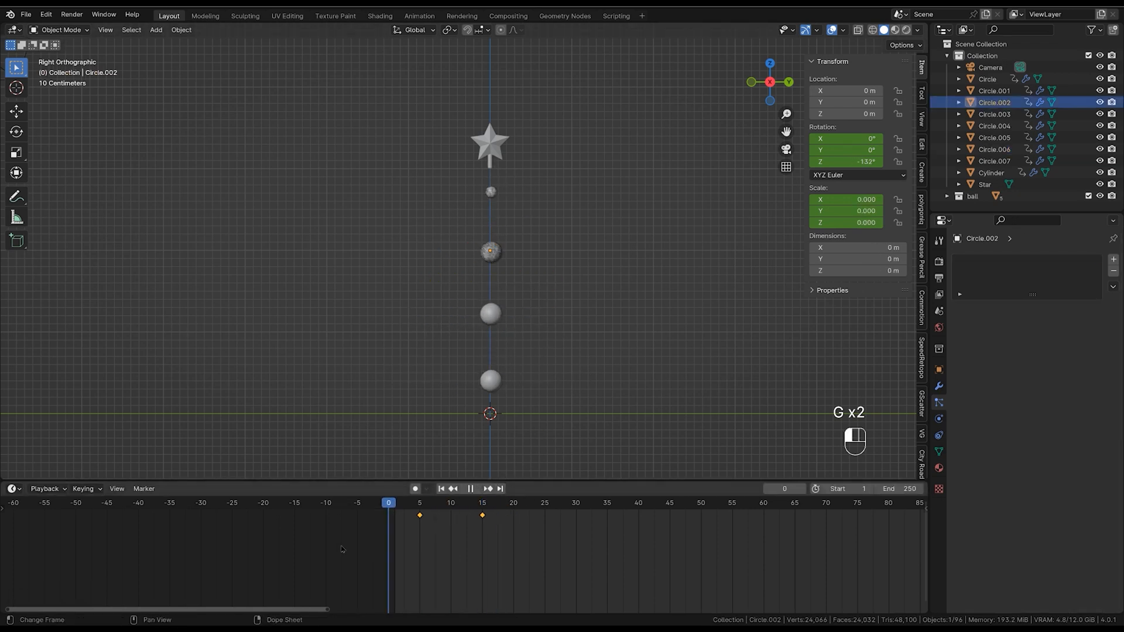
{"action": "left_click", "coordinate": [495, 260]}
{"action": "key", "text": "ctrl+z"}
{"action": "key", "text": "ctrl+z"}
{"action": "key", "text": "ctrl+z"}
{"action": "key", "text": "ctrl+z"}
{"action": "key", "text": "ctrl+z"}
{"action": "key", "text": "ctrl+z"}
{"action": "key", "text": "ctrl+z"}
{"action": "key", "text": "ctrl+z"}
{"action": "key", "text": "ctrl+z"}
{"action": "key", "text": "ctrl+z"}
Shift the third garland's keyframes to frames 15 and 25 and scrub through its growth.
{"action": "key", "text": "g"}
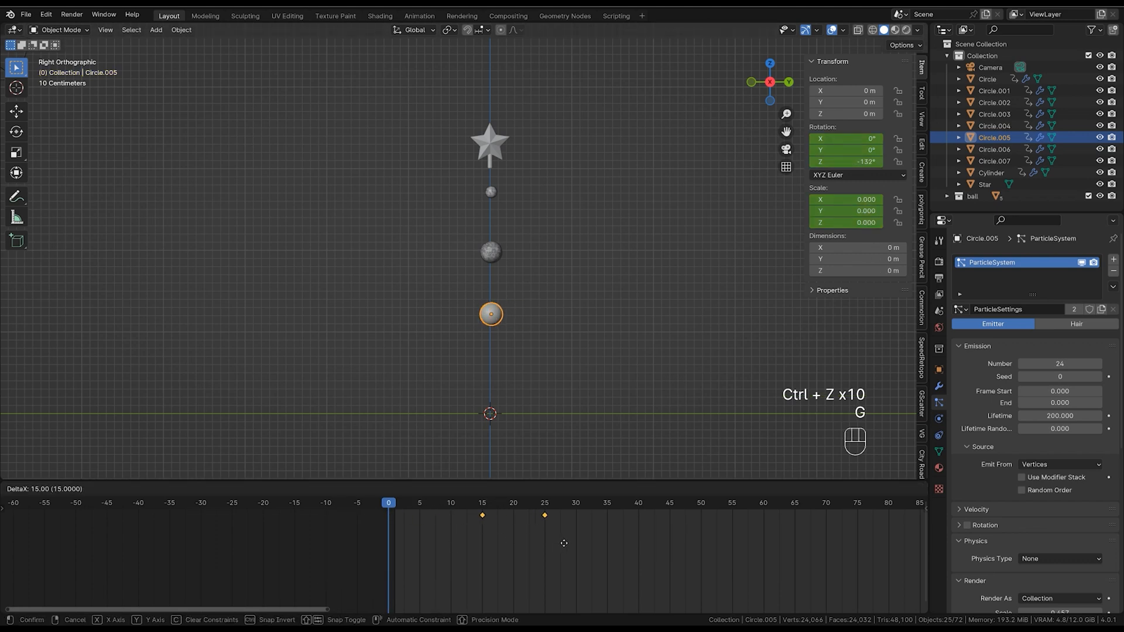
{"action": "left_click", "coordinate": [563, 544]}
{"action": "left_click", "coordinate": [476, 488]}
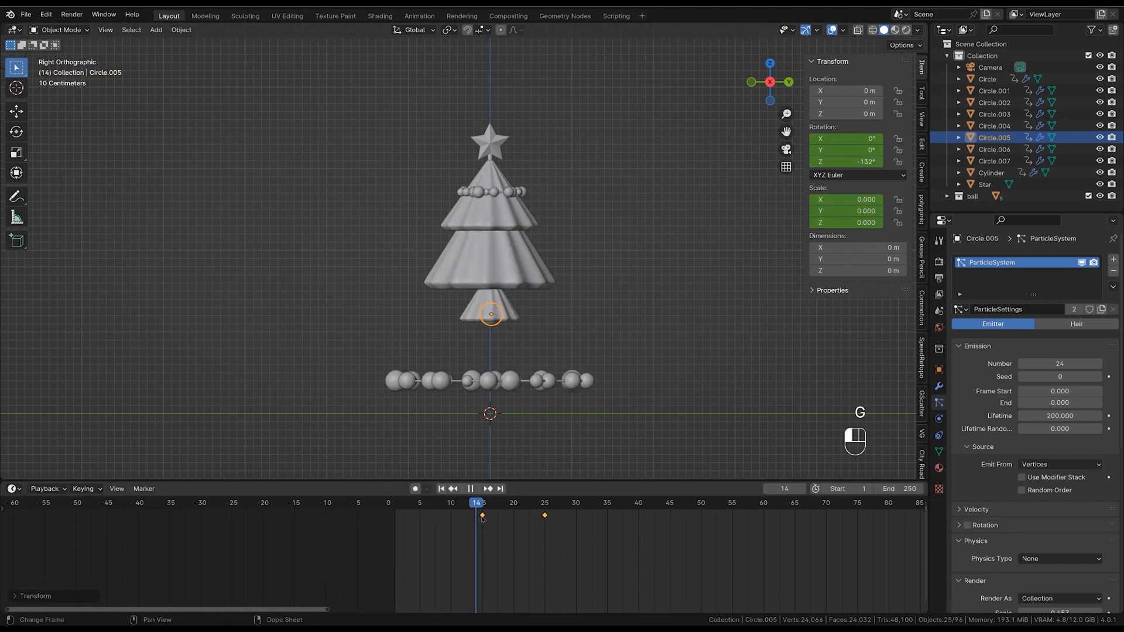
Check the timing of the lower foliage tiers and shift the lowest garland's keyframes to frames 20 and 30.
{"action": "left_click", "coordinate": [565, 351]}
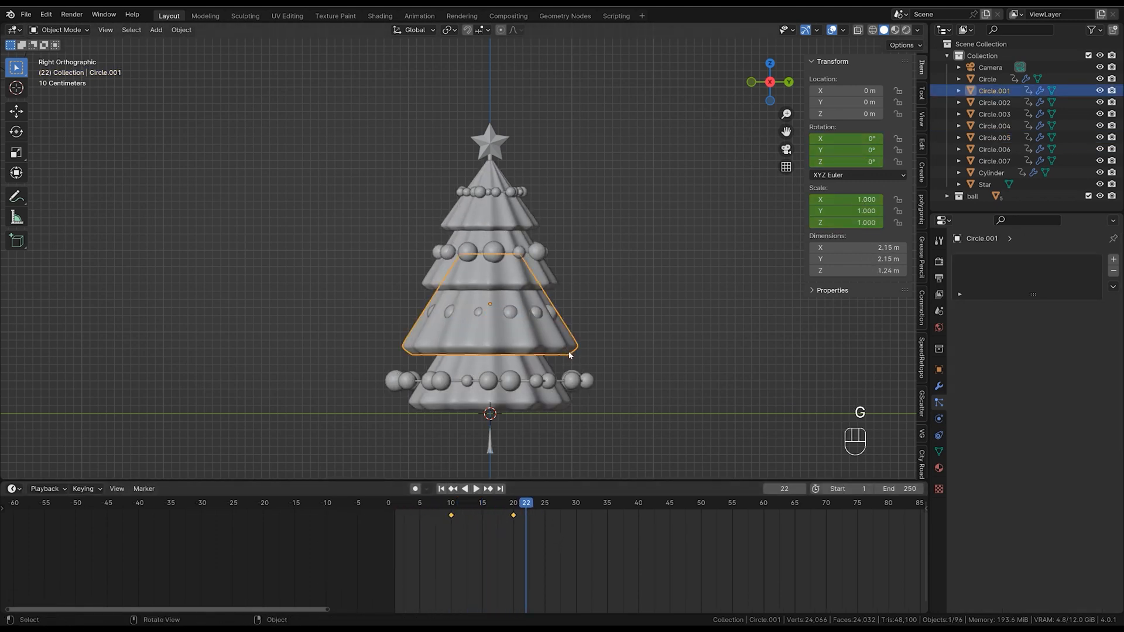
{"action": "left_click", "coordinate": [559, 323]}
{"action": "left_click", "coordinate": [559, 399]}
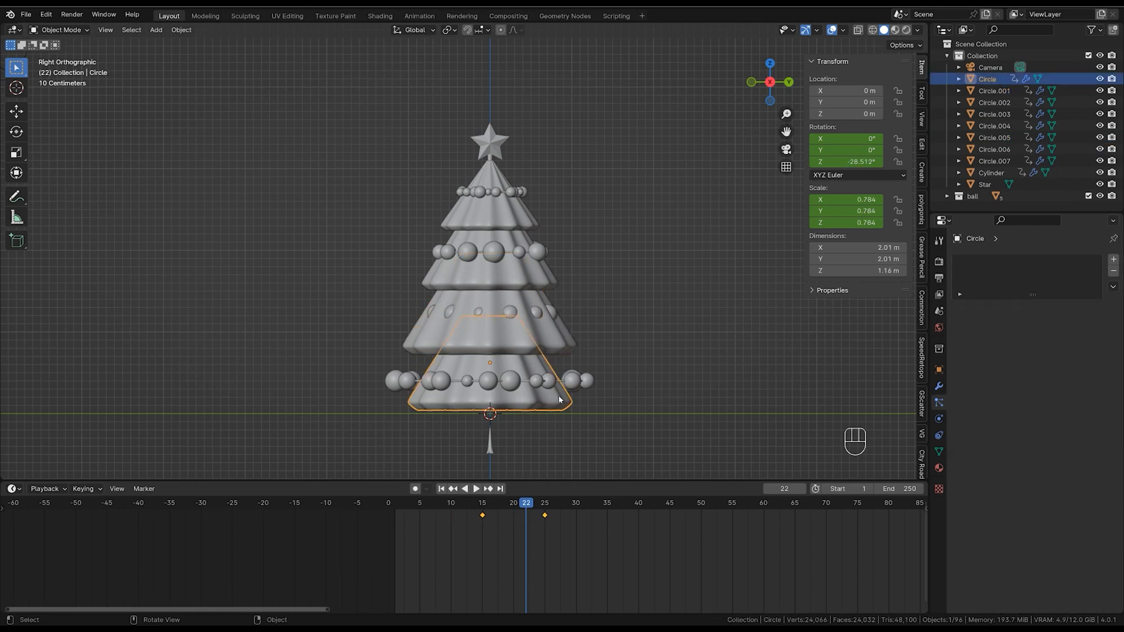
{"action": "left_click", "coordinate": [568, 382]}
{"action": "left_click_drag", "start_coordinate": [325, 497], "coordinate": [497, 574]}
{"action": "key", "text": "g"}
{"action": "left_click", "coordinate": [581, 551]}
Play the animation from the start several times to review the staggered growth of the tiers and garlands.
{"action": "key", "text": "shift+Left"}
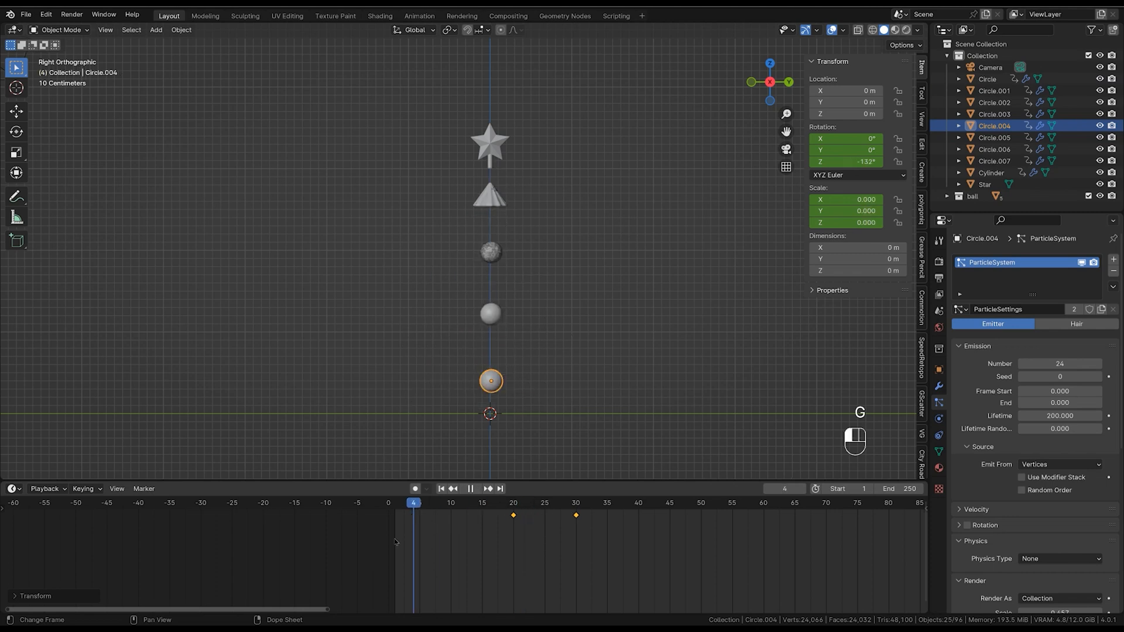
{"action": "key", "text": "space"}
{"action": "key", "text": "space"}
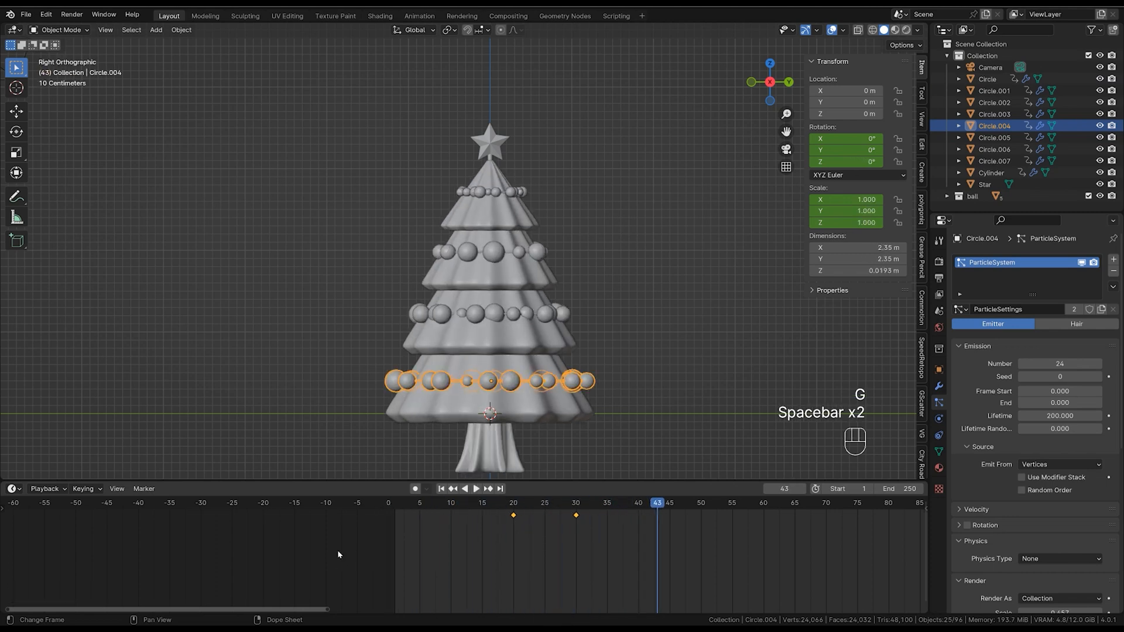
{"action": "key", "text": "space"}
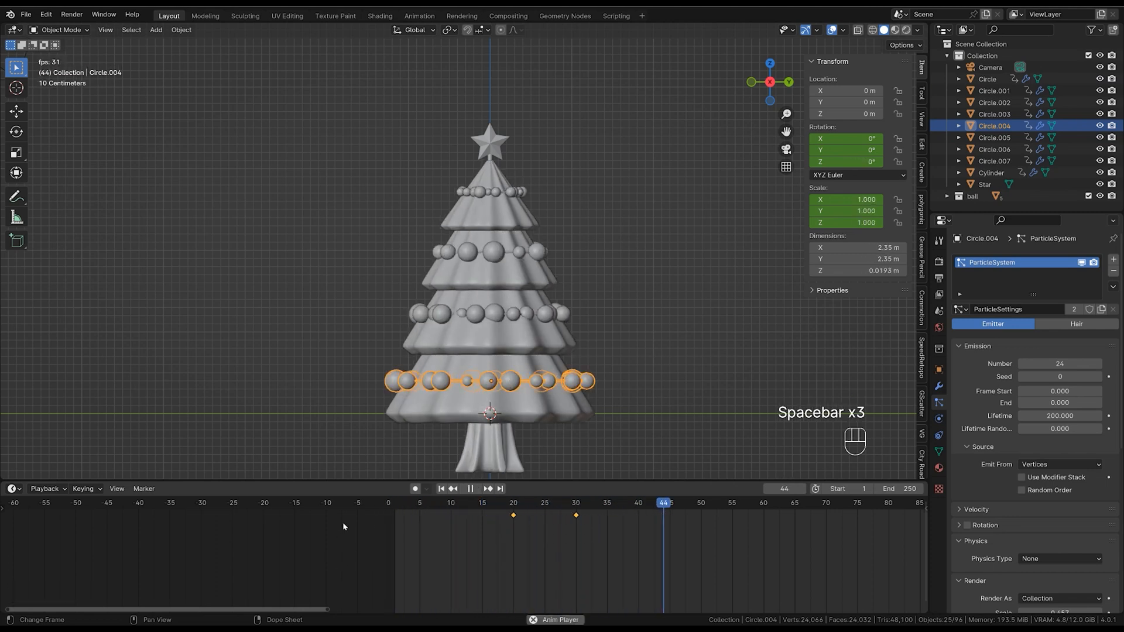
{"action": "key", "text": "space"}
{"action": "key", "text": "space"}
{"action": "key", "text": "space"}
{"action": "key", "text": "space"}
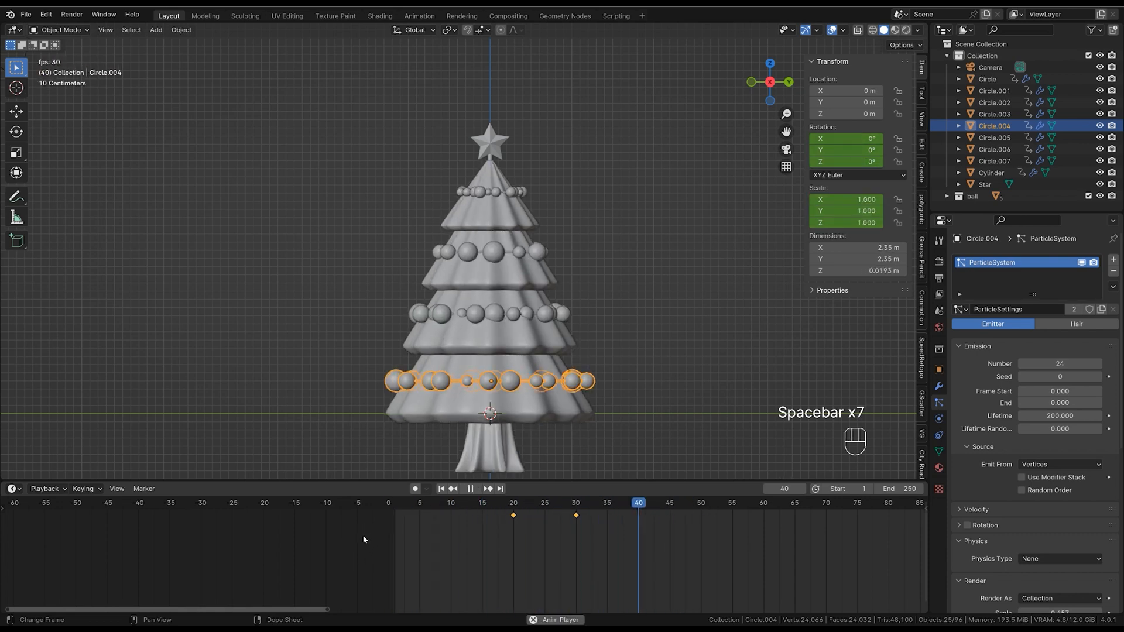
{"action": "key", "text": "space"}
Select the star and insert rotation and scale keyframes for it at frame 40.
{"action": "left_click", "coordinate": [495, 161]}
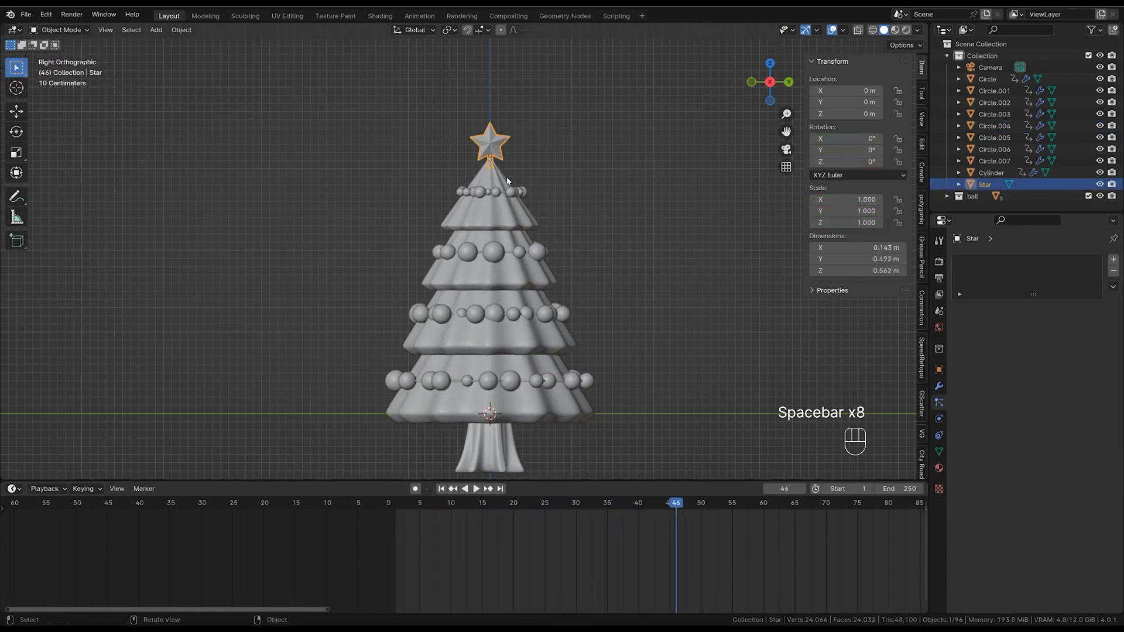
{"action": "left_click_drag", "start_coordinate": [688, 506], "coordinate": [637, 581]}
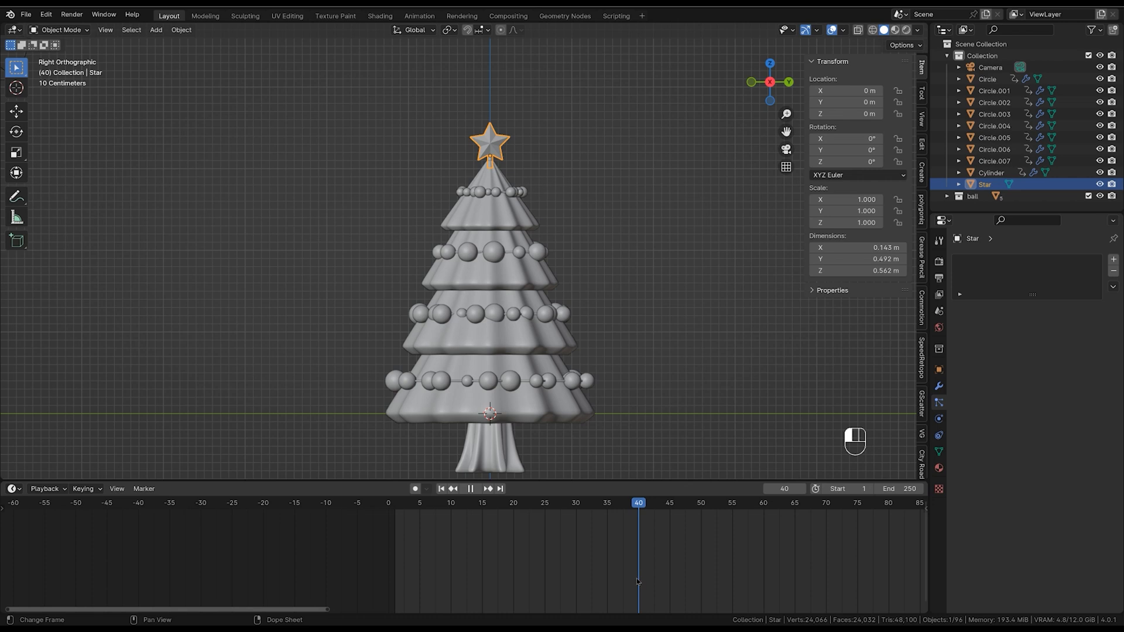
{"action": "right_click", "coordinate": [859, 151]}
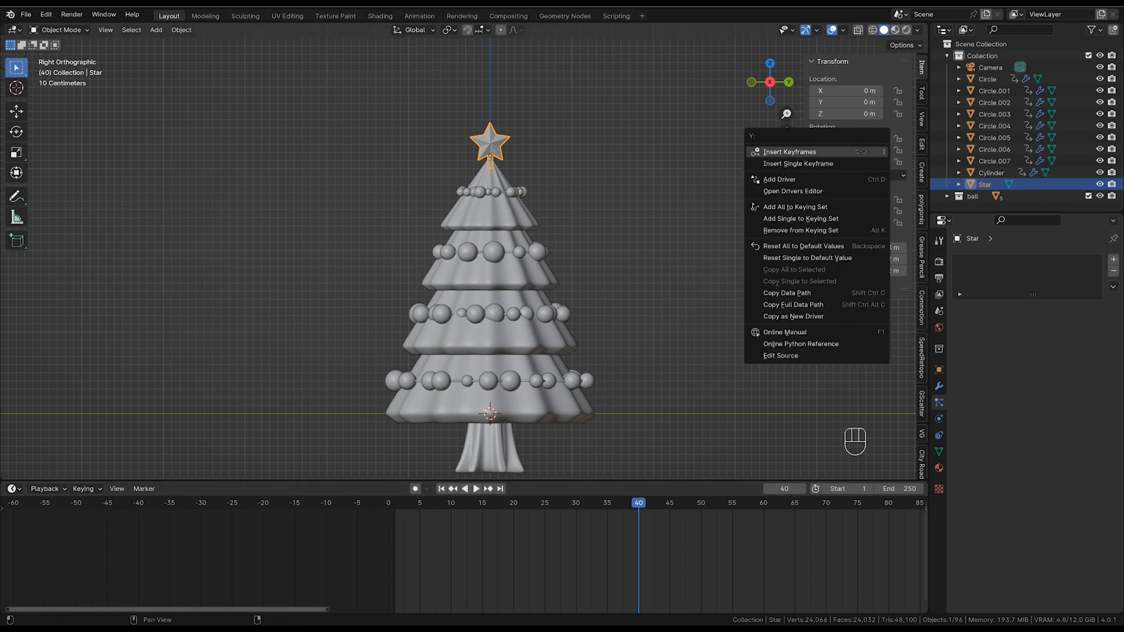
{"action": "left_click", "coordinate": [855, 153]}
{"action": "right_click", "coordinate": [852, 217]}
{"action": "left_click", "coordinate": [852, 218]}
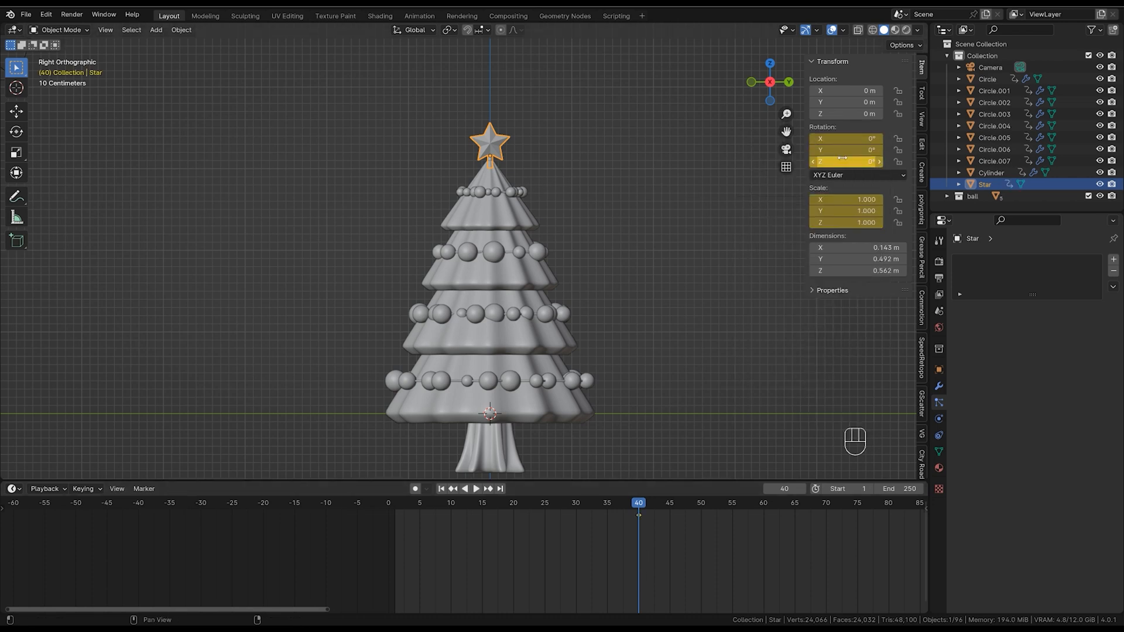
At frame 29, set the star's Z rotation to 133° and its scale to 0 on all axes, and keyframe both.
{"action": "key", "text": "space"}
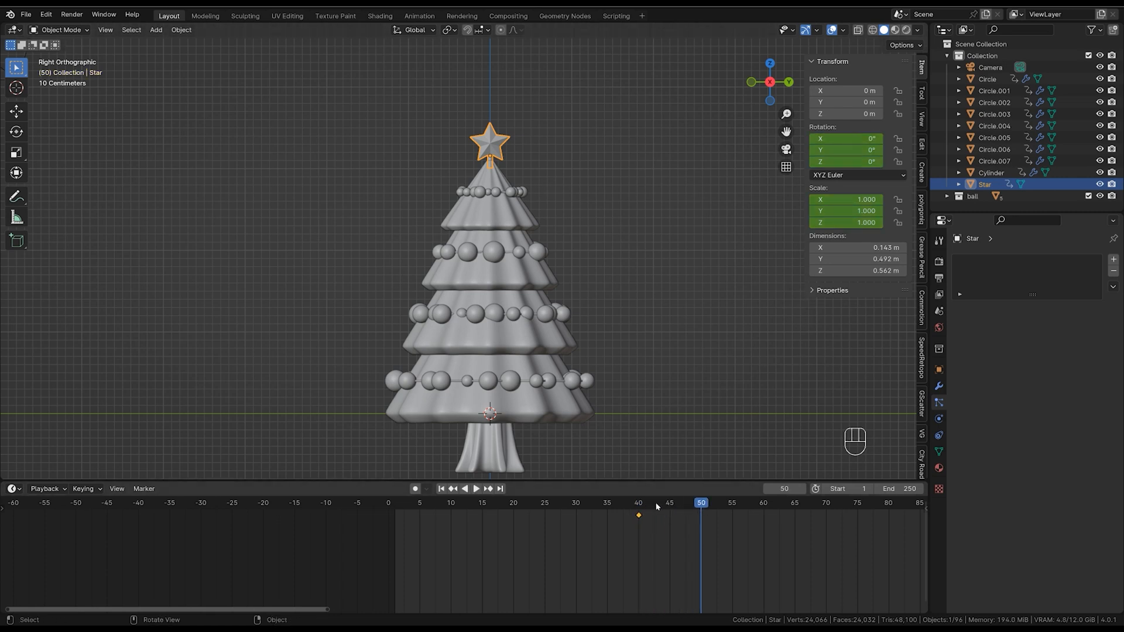
{"action": "left_click", "coordinate": [571, 518]}
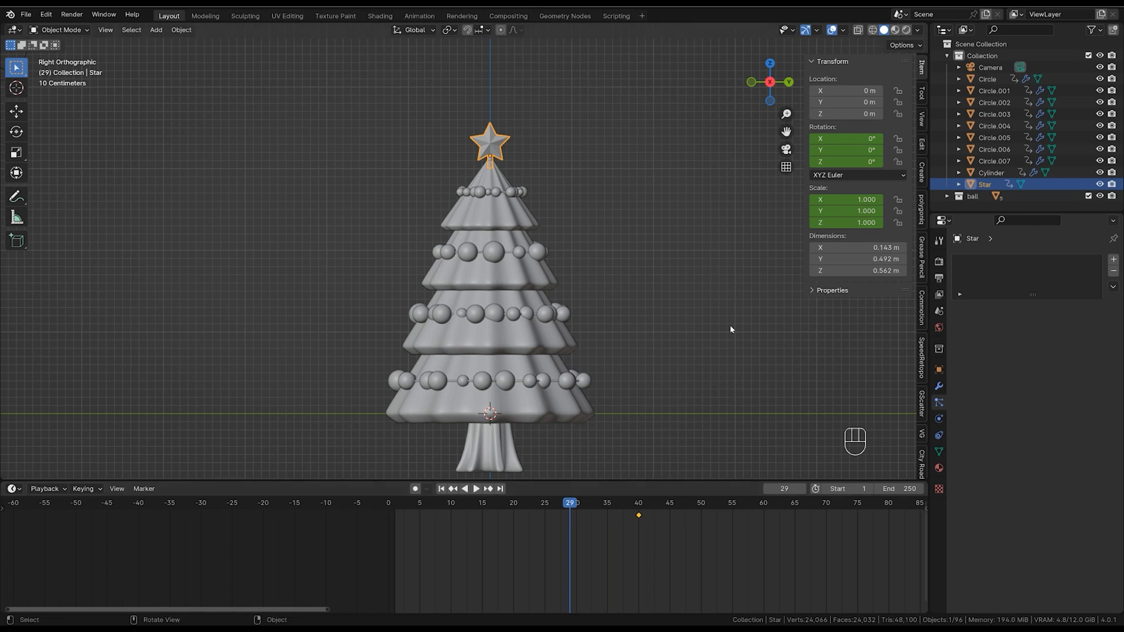
{"action": "mouse_move", "coordinate": [869, 162]}
{"action": "left_mouse_down"}
{"action": "mouse_move", "coordinate": [934, 162]}
{"action": "mouse_move", "coordinate": [861, 162]}
{"action": "left_mouse_up"}
{"action": "right_click", "coordinate": [860, 161]}
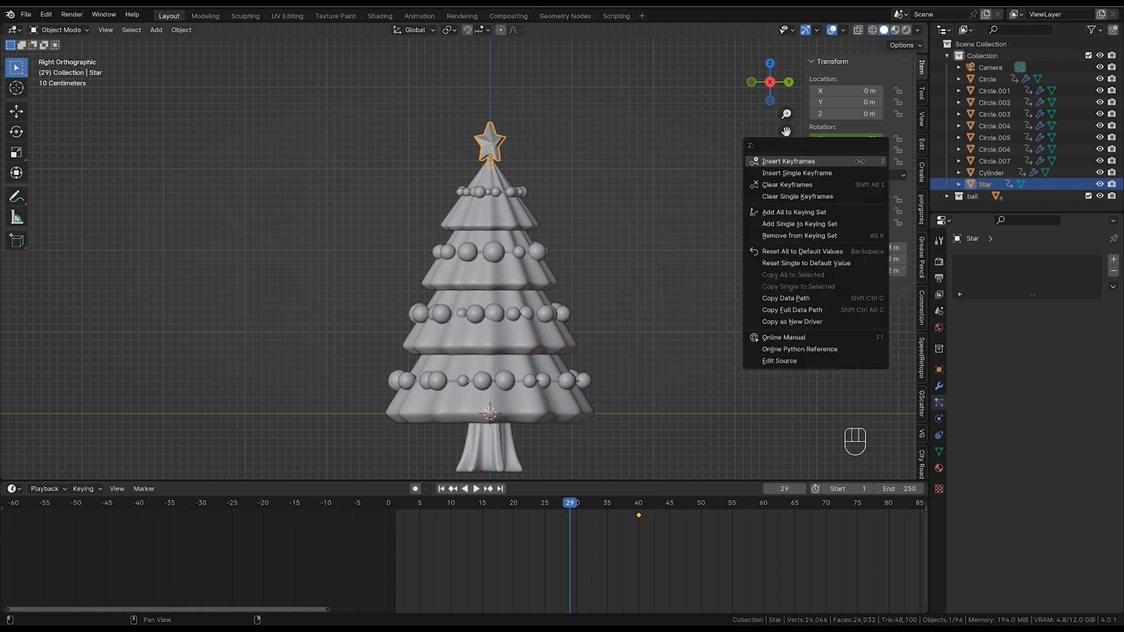
{"action": "left_click", "coordinate": [859, 161]}
{"action": "left_click_drag", "start_coordinate": [856, 200], "coordinate": [860, 213]}
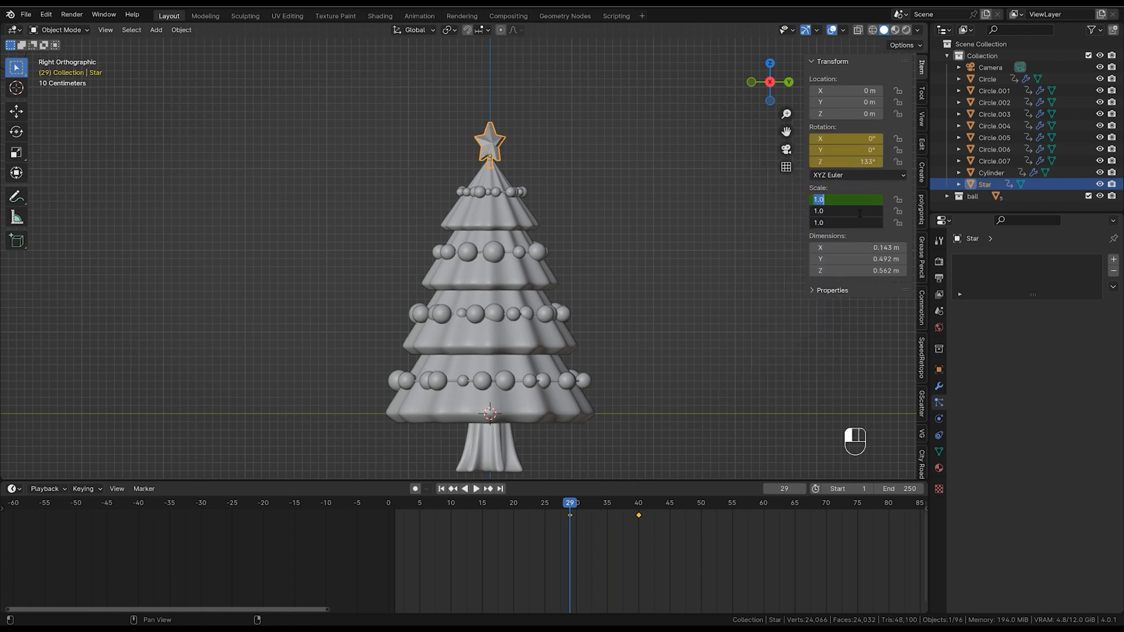
{"action": "type", "text": "0"}
{"action": "key", "text": "Return"}
{"action": "right_click", "coordinate": [851, 210]}
{"action": "left_click", "coordinate": [852, 210]}
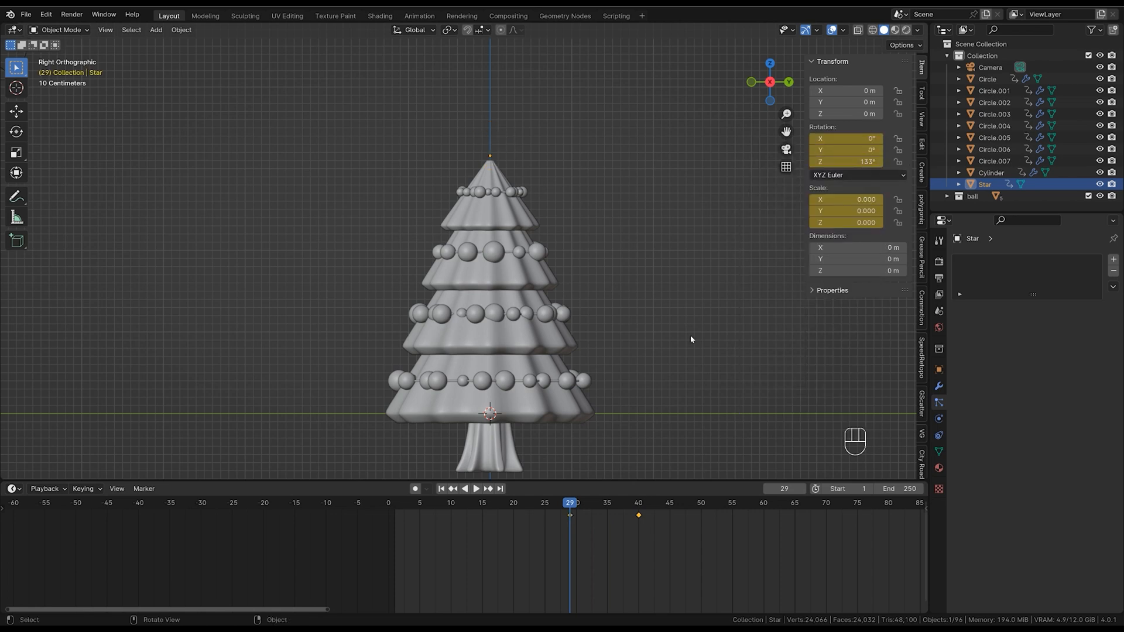
Move the star's start and end keyframes to frames 30 and 40 and preview the animation.
{"action": "key", "text": "space"}
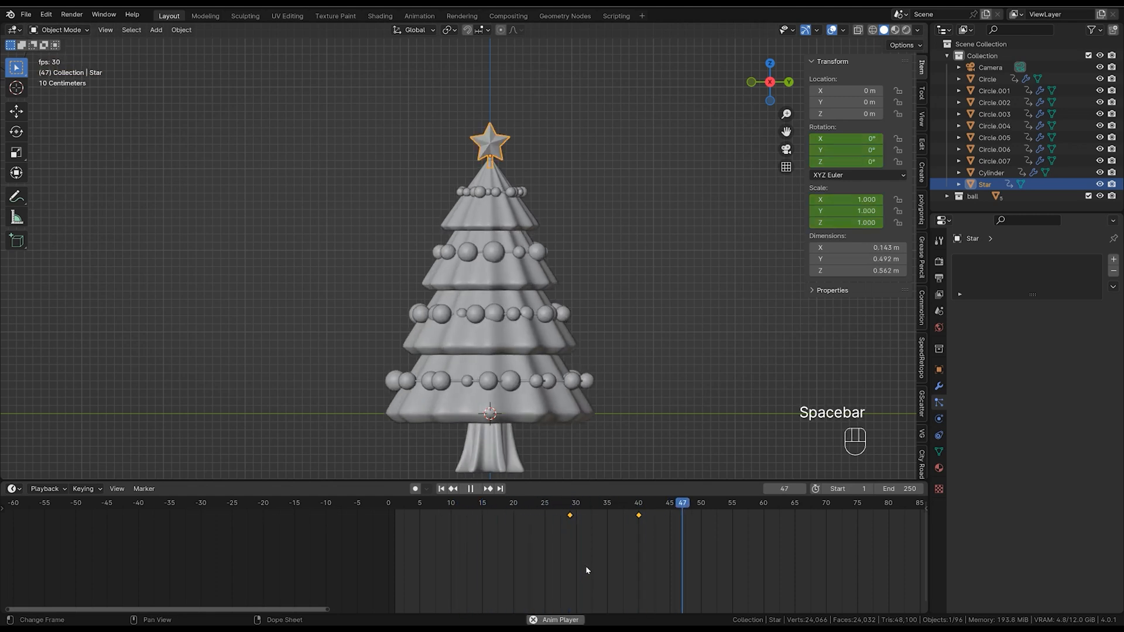
{"action": "key", "text": "space"}
{"action": "key", "text": "g"}
{"action": "left_click", "coordinate": [659, 517]}
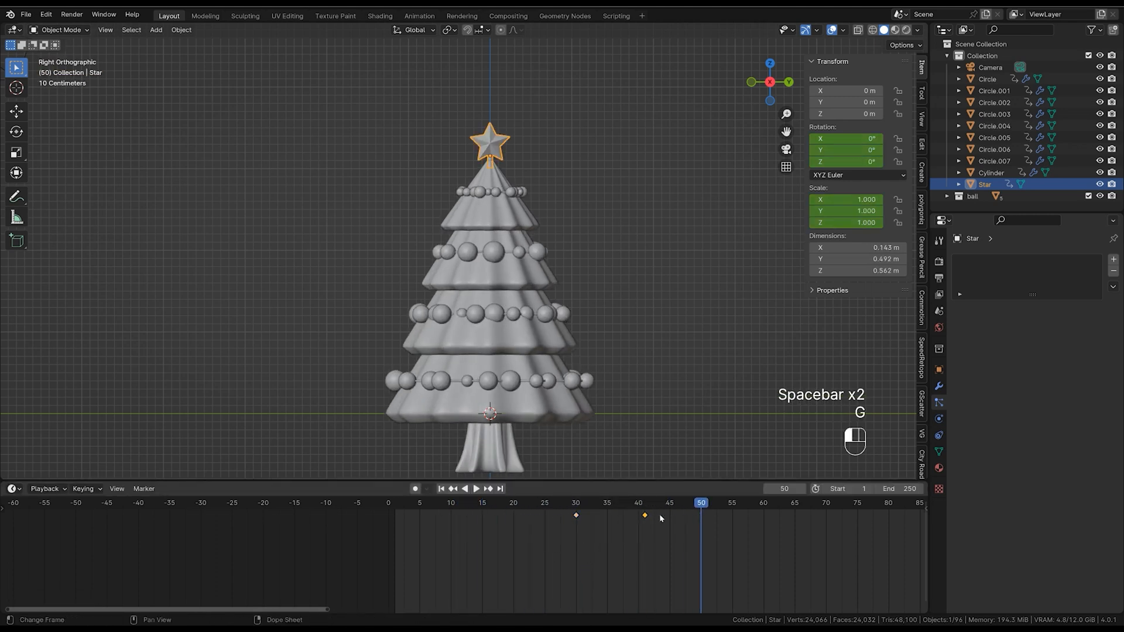
{"action": "key", "text": "g"}
{"action": "left_click", "coordinate": [647, 529]}
{"action": "key", "text": "g"}
{"action": "left_click", "coordinate": [645, 521]}
{"action": "left_click_drag", "start_coordinate": [647, 522], "coordinate": [408, 546]}
{"action": "key", "text": "space"}
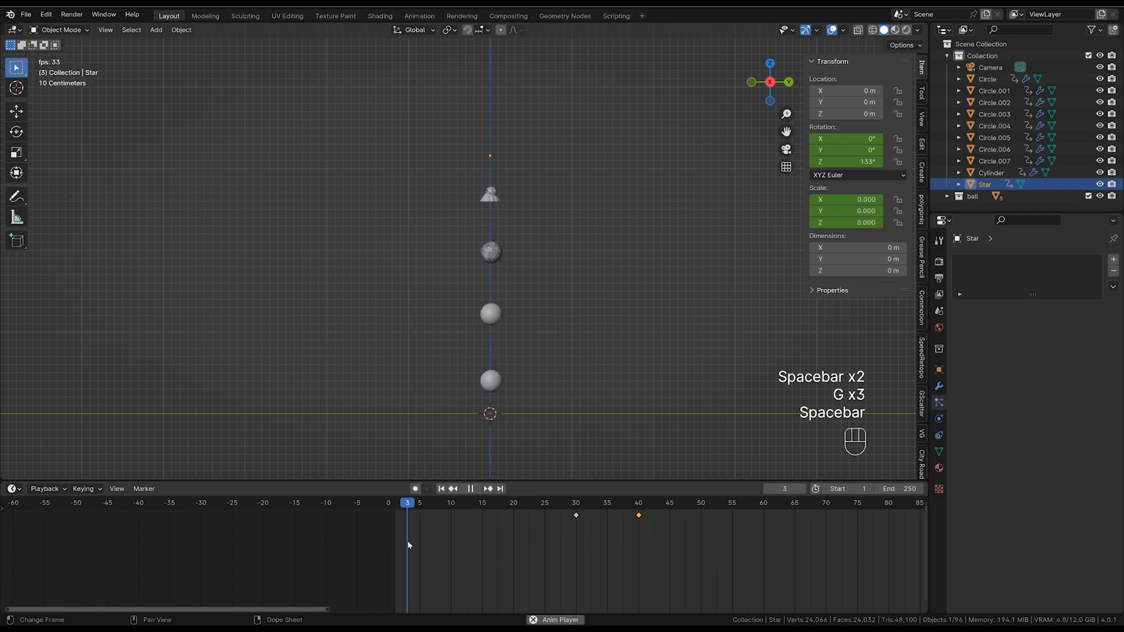
{"action": "key", "text": "space"}
Shift both star keyframes to frames 25 and 35 and play back the result.
{"action": "left_click_drag", "start_coordinate": [537, 548], "coordinate": [708, 485]}
{"action": "key", "text": "g"}
{"action": "left_click", "coordinate": [611, 550]}
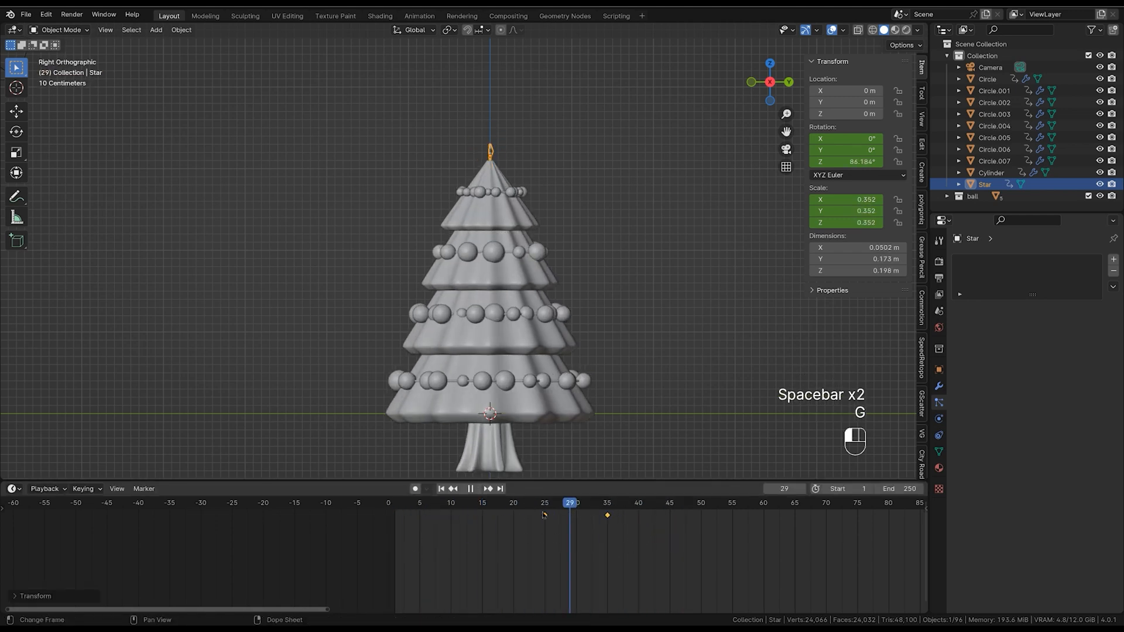
{"action": "key", "text": "space"}
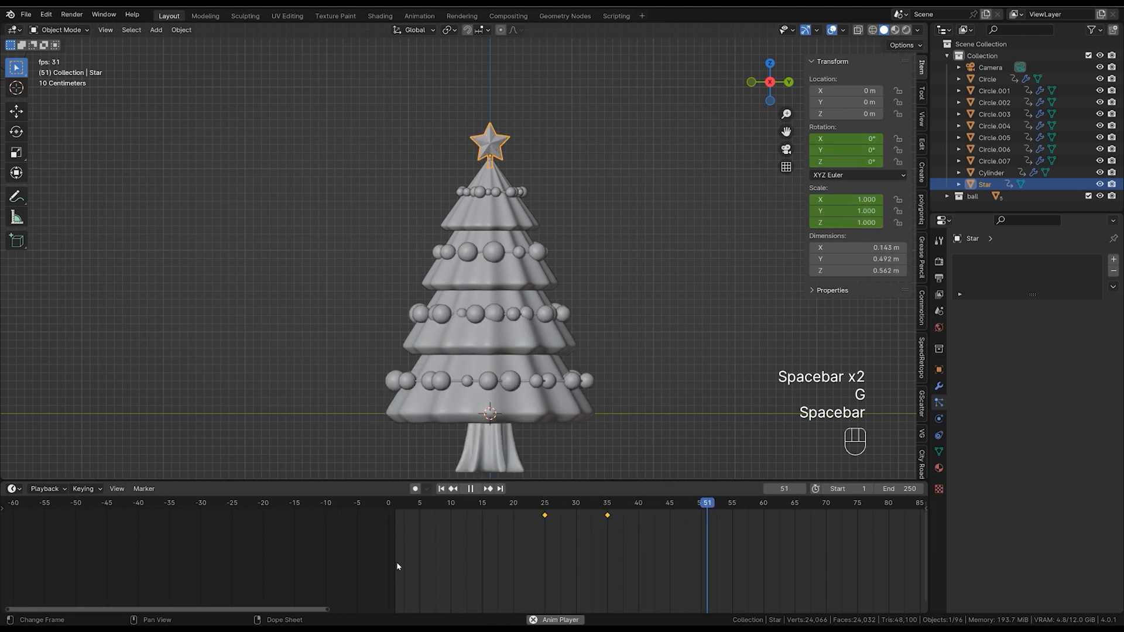
{"action": "key", "text": "space"}
{"action": "key", "text": "space"}
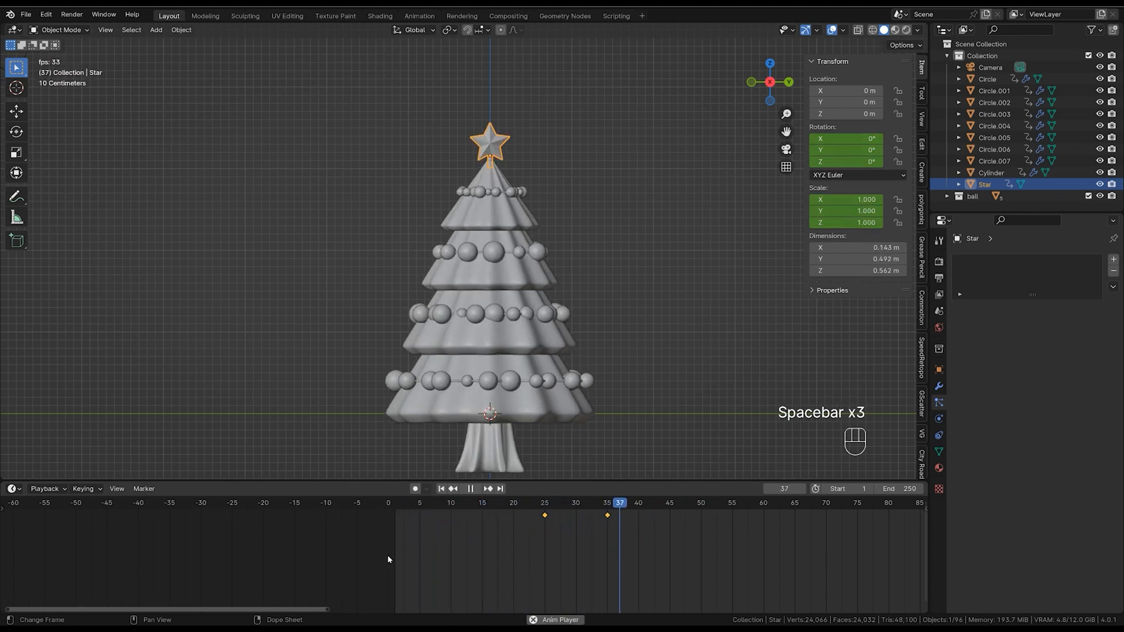
{"action": "key", "text": "space"}
At frame 25, set the star's Z rotation to 355°, keyframe it and preview the spin.
{"action": "left_click", "coordinate": [545, 517]}
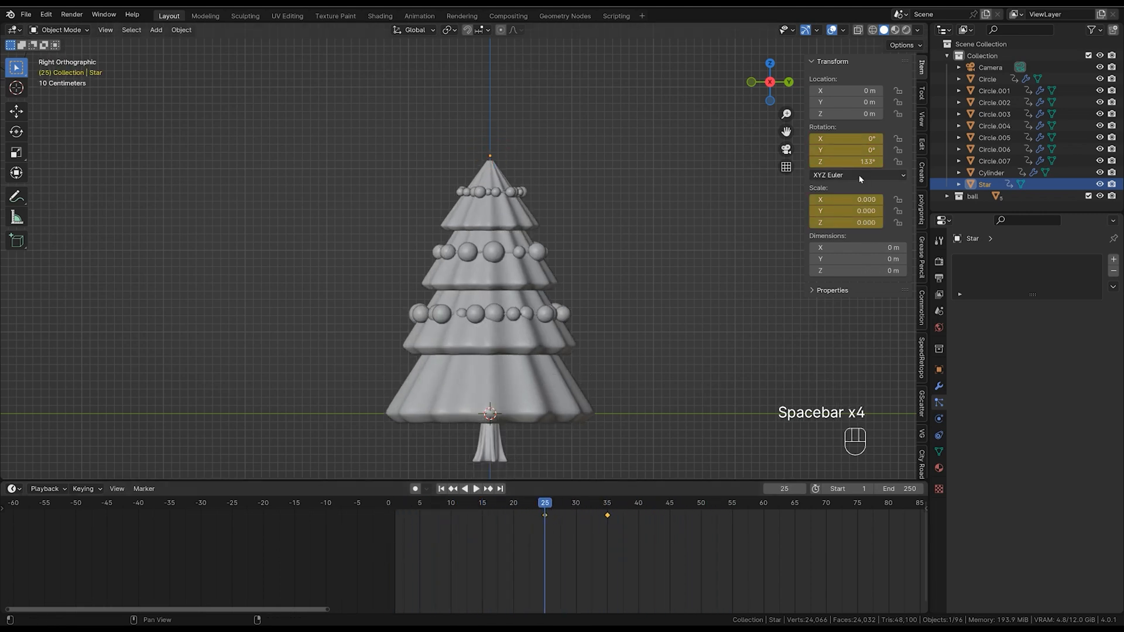
{"action": "left_click_drag", "start_coordinate": [850, 167], "coordinate": [834, 179]}
{"action": "right_click", "coordinate": [852, 161]}
{"action": "left_click", "coordinate": [837, 164]}
{"action": "key", "text": "space"}
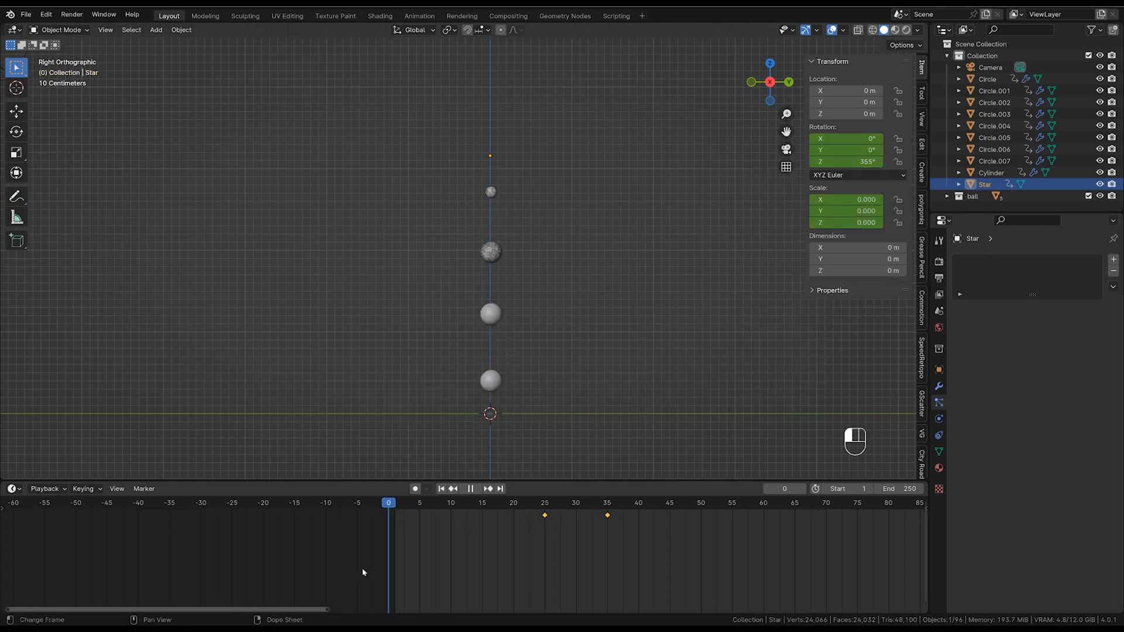
{"action": "key", "text": "space"}
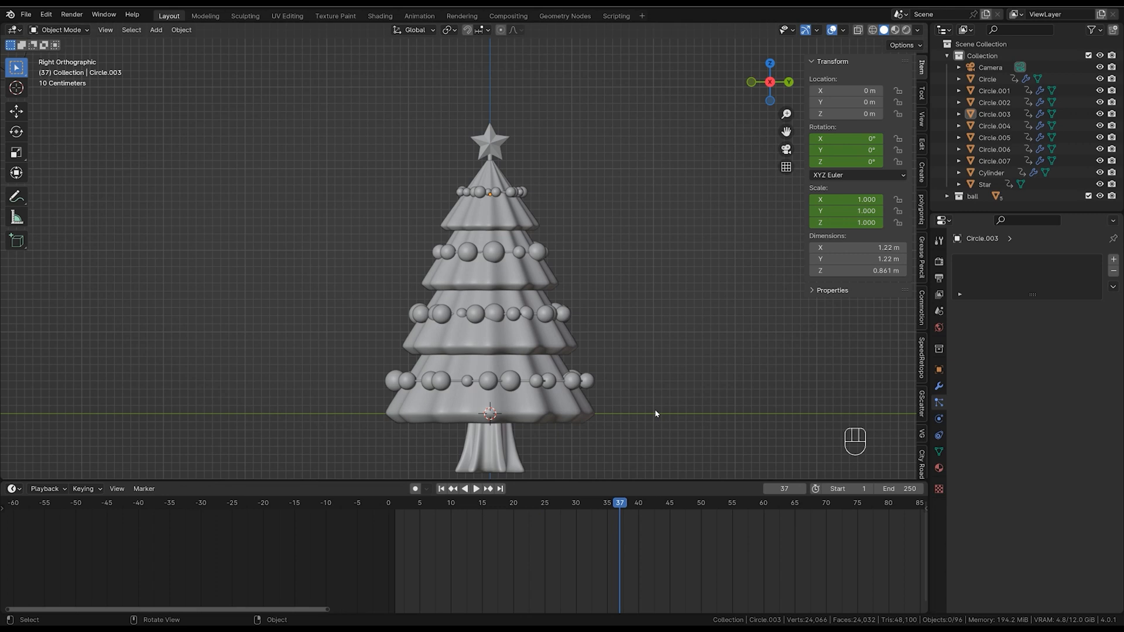
Return to frame 0 and select the garlands one by one to examine their balls at the start.
{"action": "left_click_drag", "start_coordinate": [576, 502], "coordinate": [368, 533]}
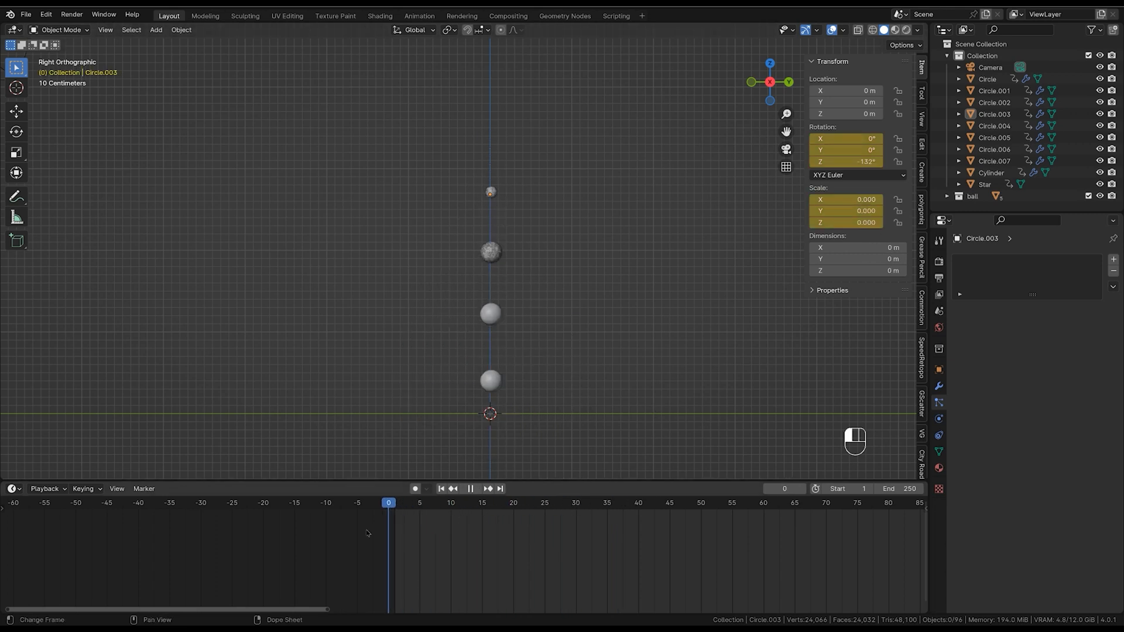
{"action": "left_click", "coordinate": [493, 380]}
{"action": "left_click", "coordinate": [491, 314]}
{"action": "left_click", "coordinate": [493, 253]}
{"action": "left_click", "coordinate": [491, 193]}
{"action": "left_click", "coordinate": [493, 253]}
At frame 4, keyframe the top garland's particle system as displayed in both viewport and render.
{"action": "left_click", "coordinate": [492, 192]}
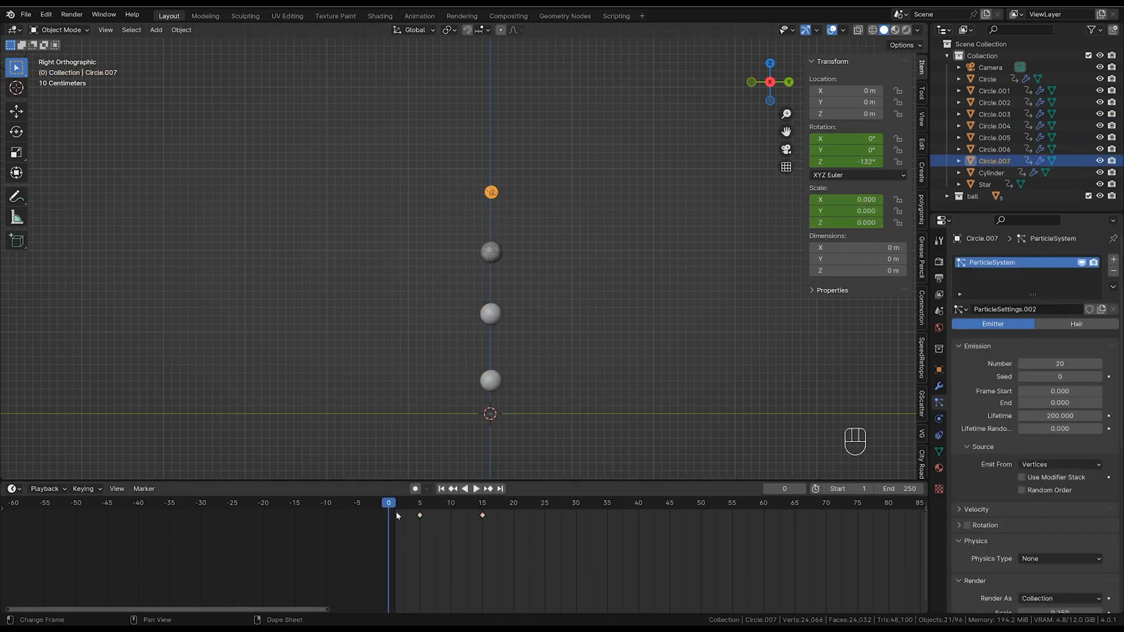
{"action": "key", "text": "space"}
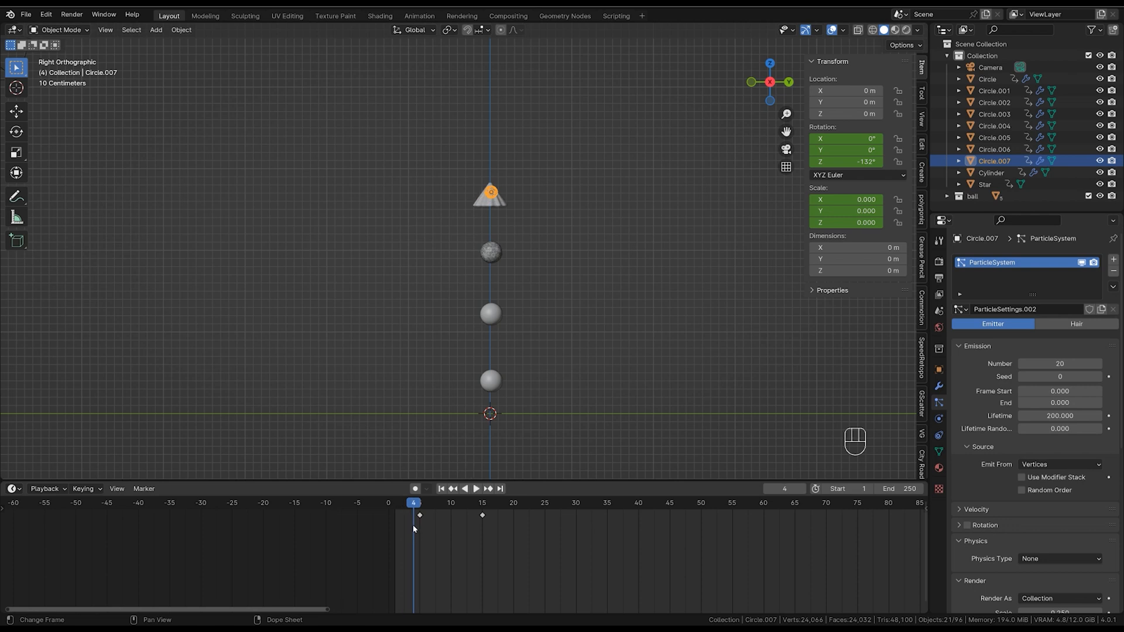
{"action": "right_click", "coordinate": [1082, 263]}
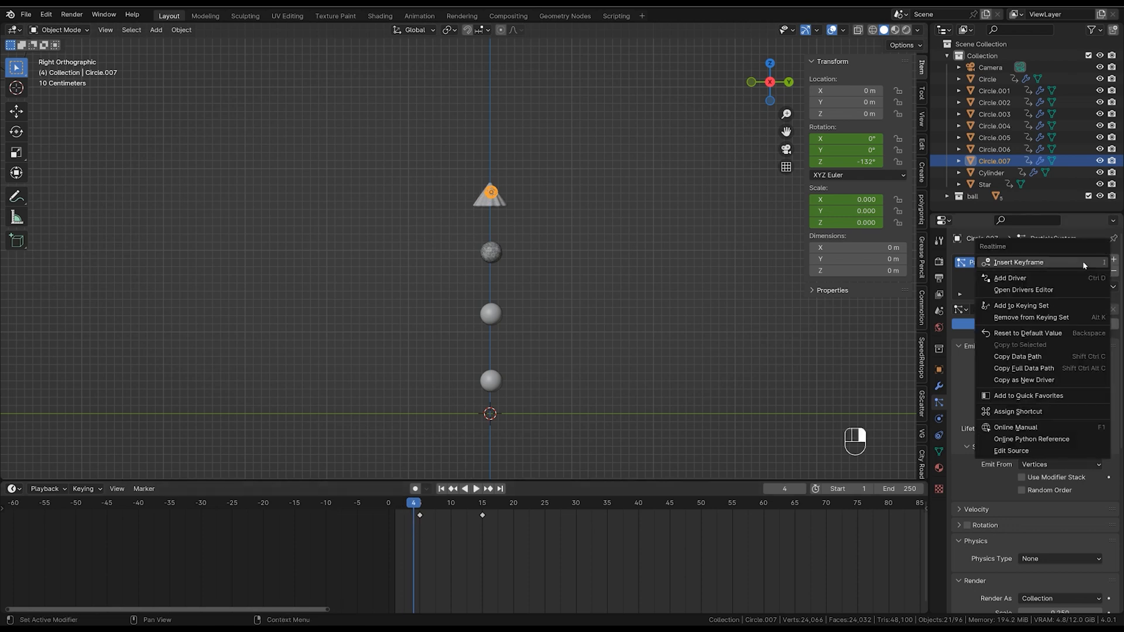
{"action": "left_click", "coordinate": [1084, 263]}
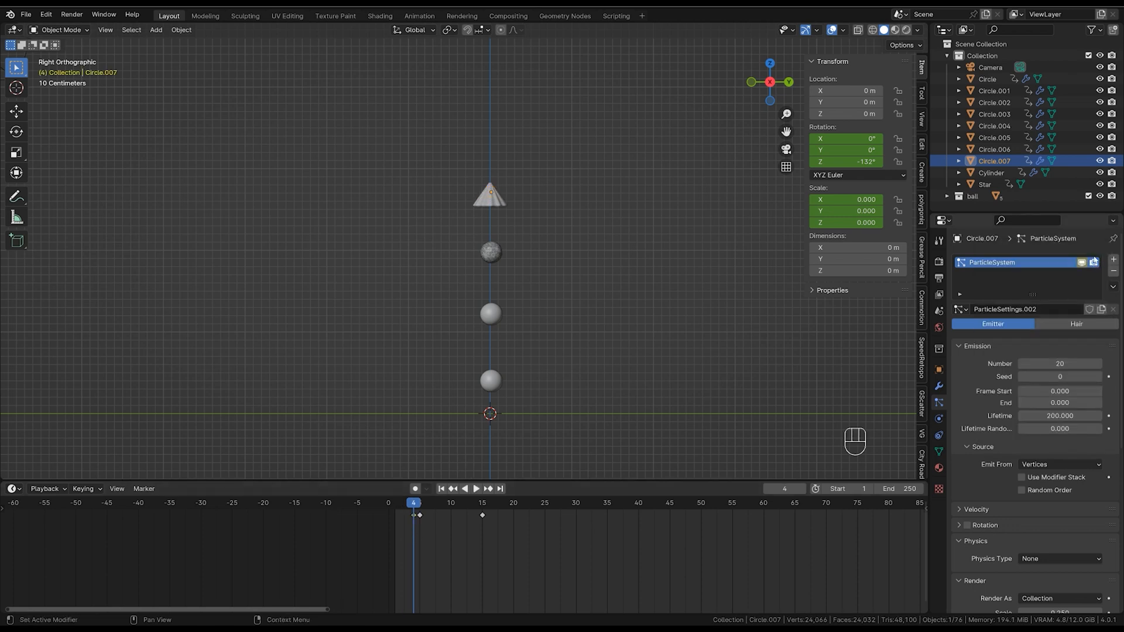
{"action": "right_click", "coordinate": [1094, 265]}
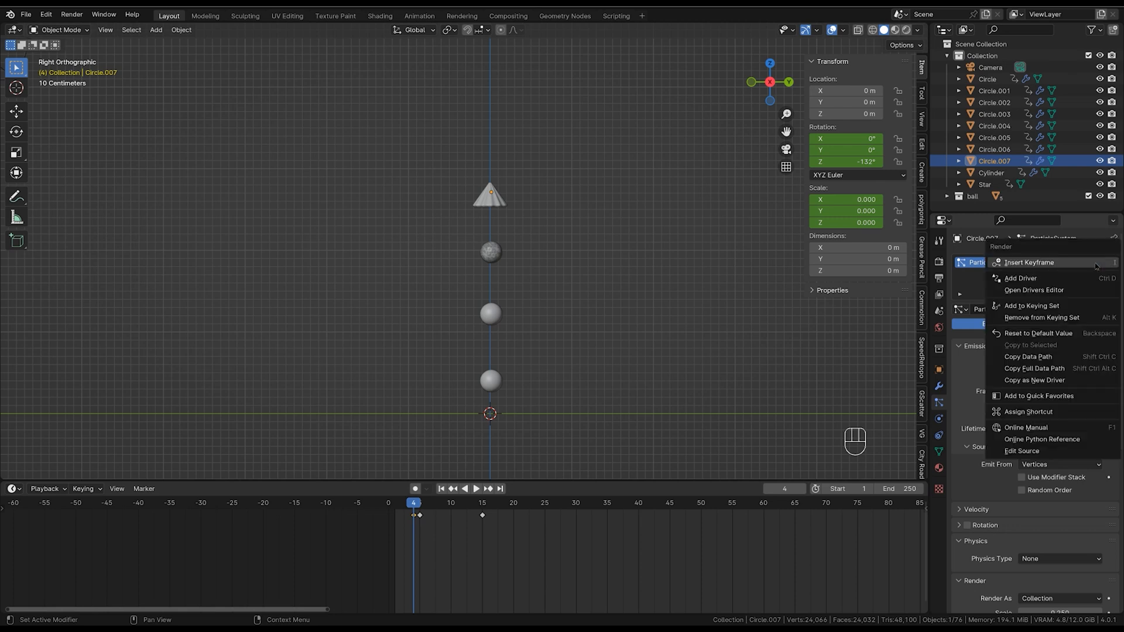
{"action": "left_click", "coordinate": [1092, 265]}
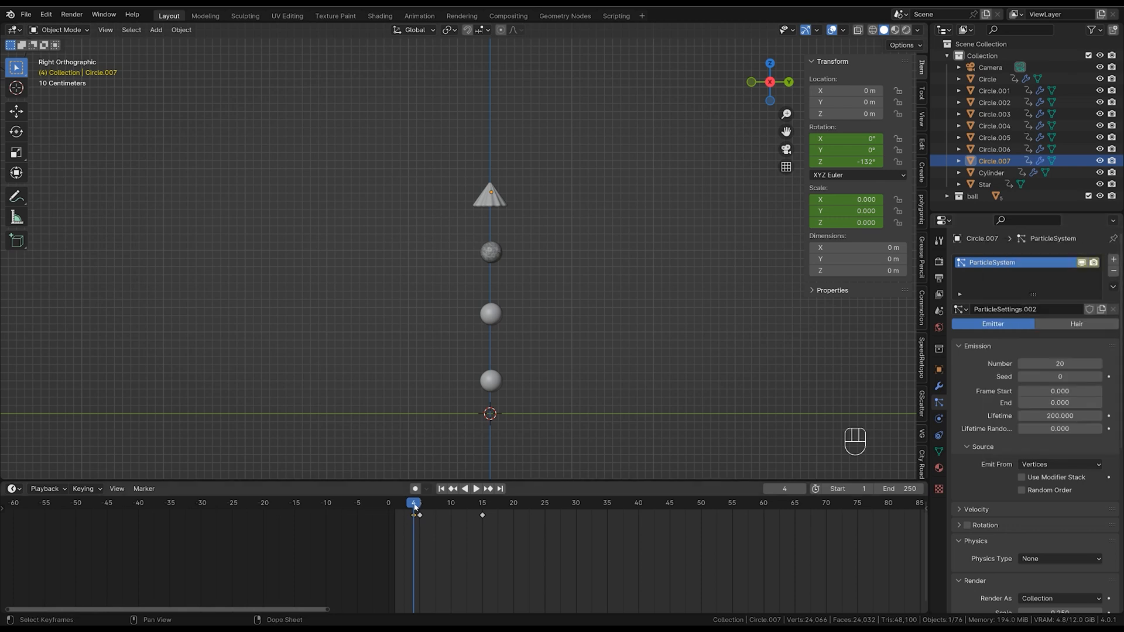
At frame 3, turn off the top garland's particle display in viewport and render, keyframe both settings and preview the motion.
{"action": "left_click_drag", "start_coordinate": [415, 507], "coordinate": [410, 509]}
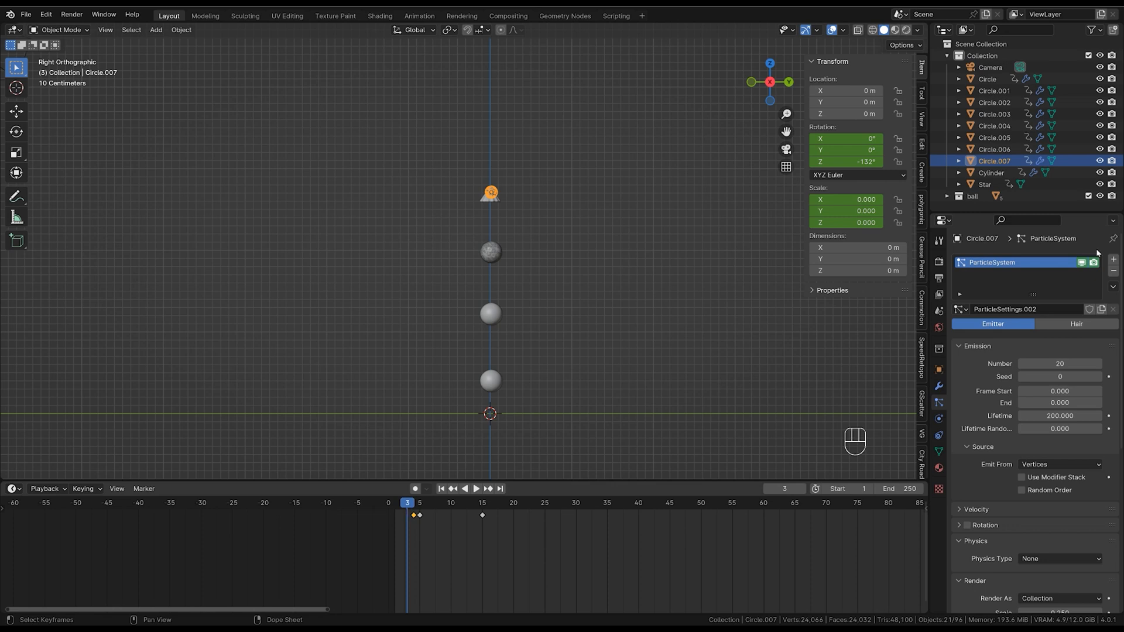
{"action": "left_click", "coordinate": [1083, 264]}
{"action": "left_click", "coordinate": [1094, 263]}
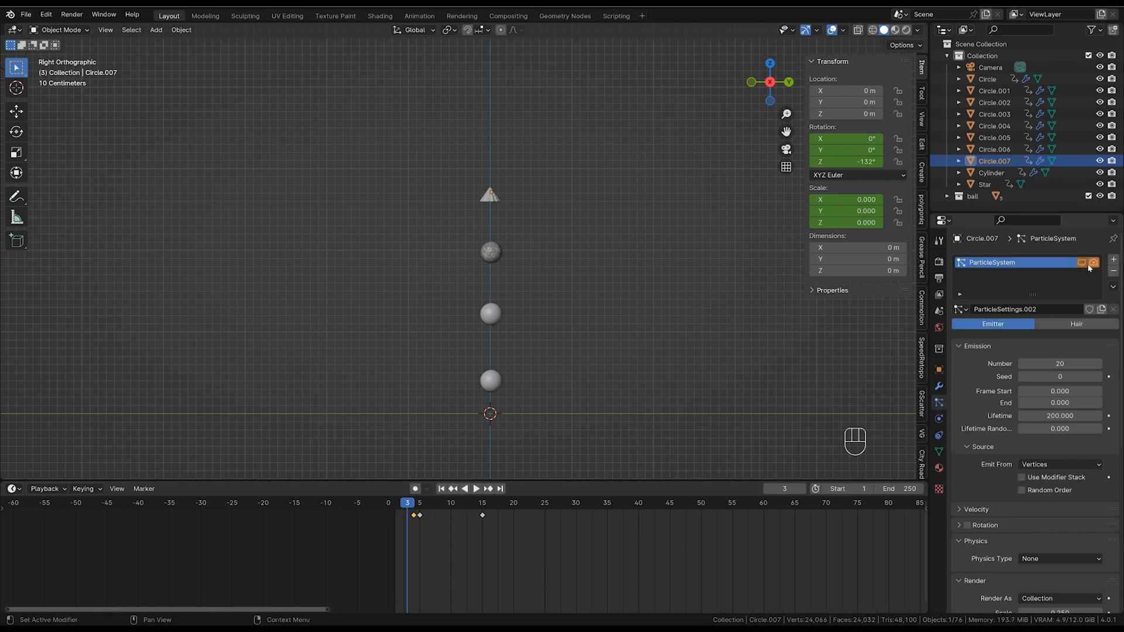
{"action": "right_click", "coordinate": [1090, 267]}
{"action": "right_click", "coordinate": [1095, 263]}
{"action": "left_click", "coordinate": [1094, 262]}
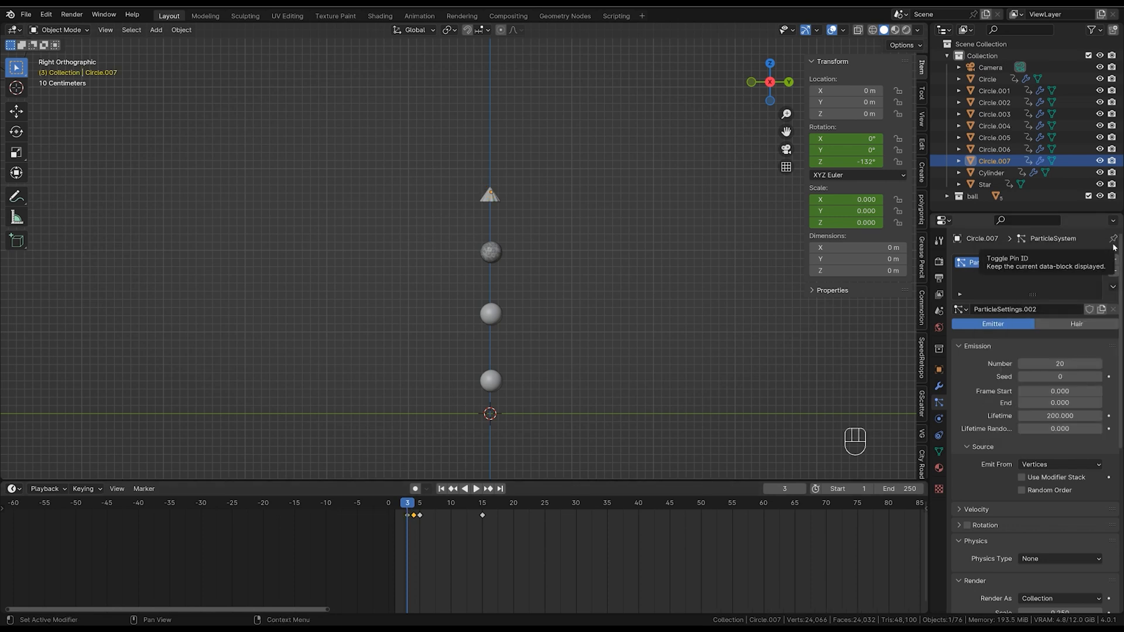
{"action": "left_click_drag", "start_coordinate": [408, 509], "coordinate": [448, 543]}
{"action": "key", "text": "space"}
{"action": "key", "text": "space"}
At frame 9, keyframe the second garland's particle system as displayed in both render and viewport.
{"action": "left_click", "coordinate": [492, 255]}
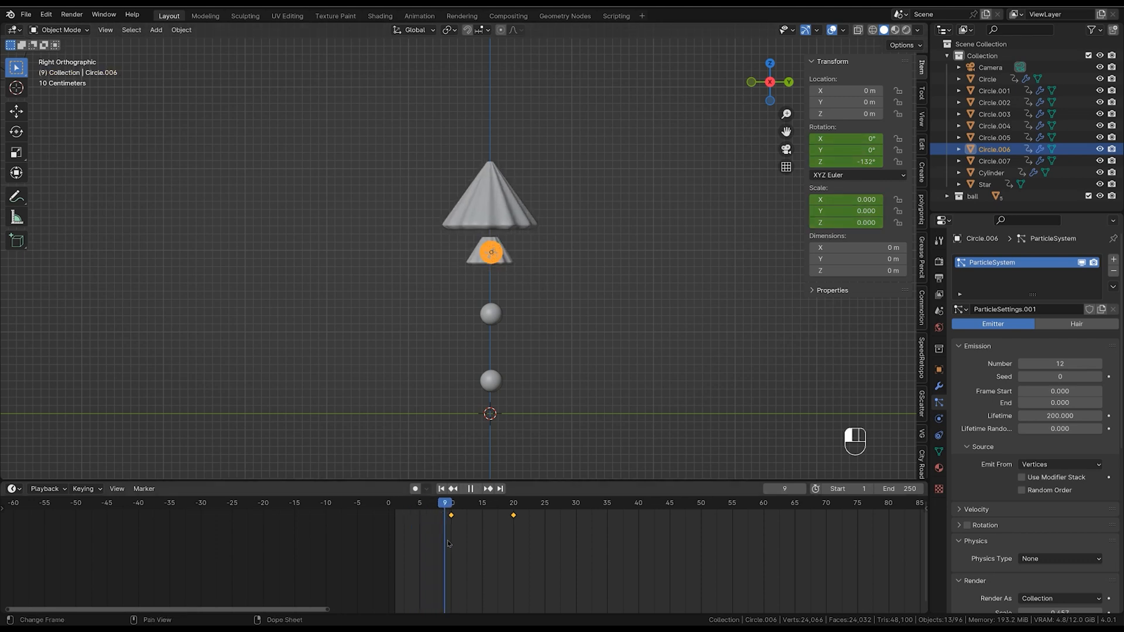
{"action": "right_click", "coordinate": [1093, 264]}
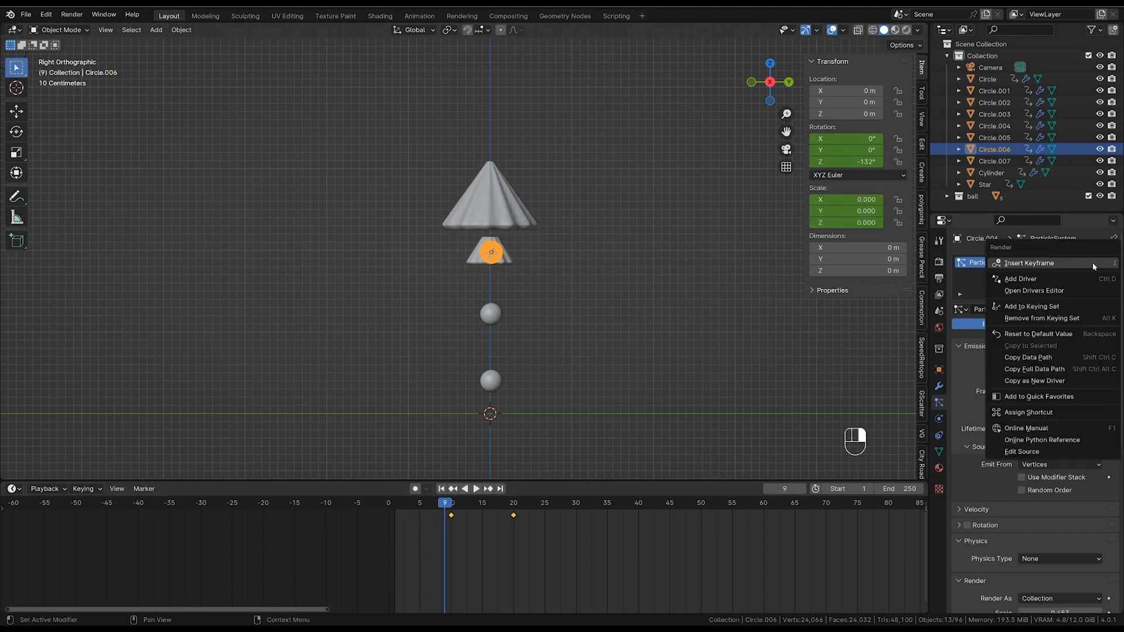
{"action": "left_click", "coordinate": [1094, 264]}
{"action": "left_click", "coordinate": [1082, 263]}
{"action": "right_click", "coordinate": [1081, 264]}
{"action": "left_click", "coordinate": [1080, 265]}
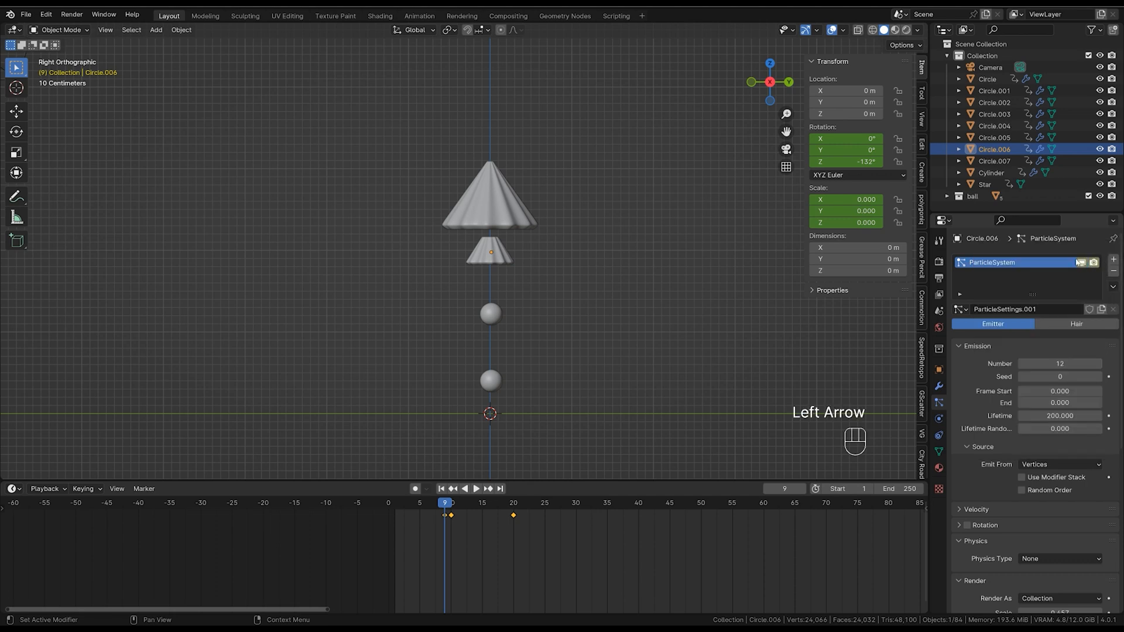
At frame 8, turn off the second garland's particle display in viewport and render and keyframe both settings.
{"action": "key", "text": "Left"}
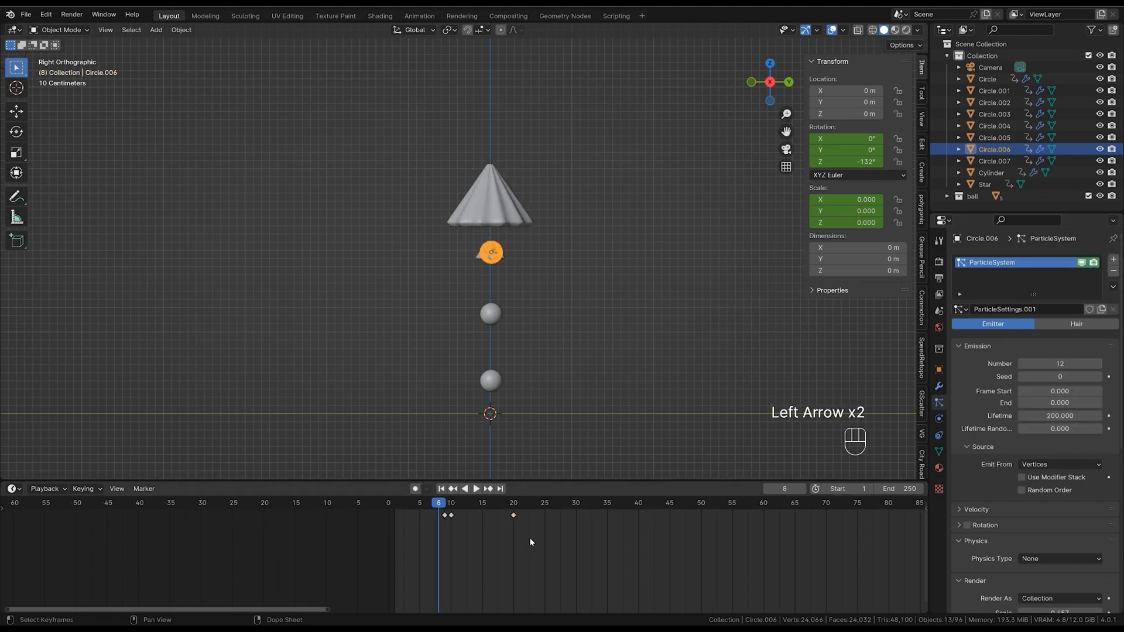
{"action": "left_click", "coordinate": [1083, 263]}
{"action": "left_click", "coordinate": [1093, 263]}
{"action": "right_click", "coordinate": [1082, 264]}
{"action": "left_click", "coordinate": [1080, 264]}
{"action": "right_click", "coordinate": [1094, 263]}
{"action": "left_click", "coordinate": [1097, 264]}
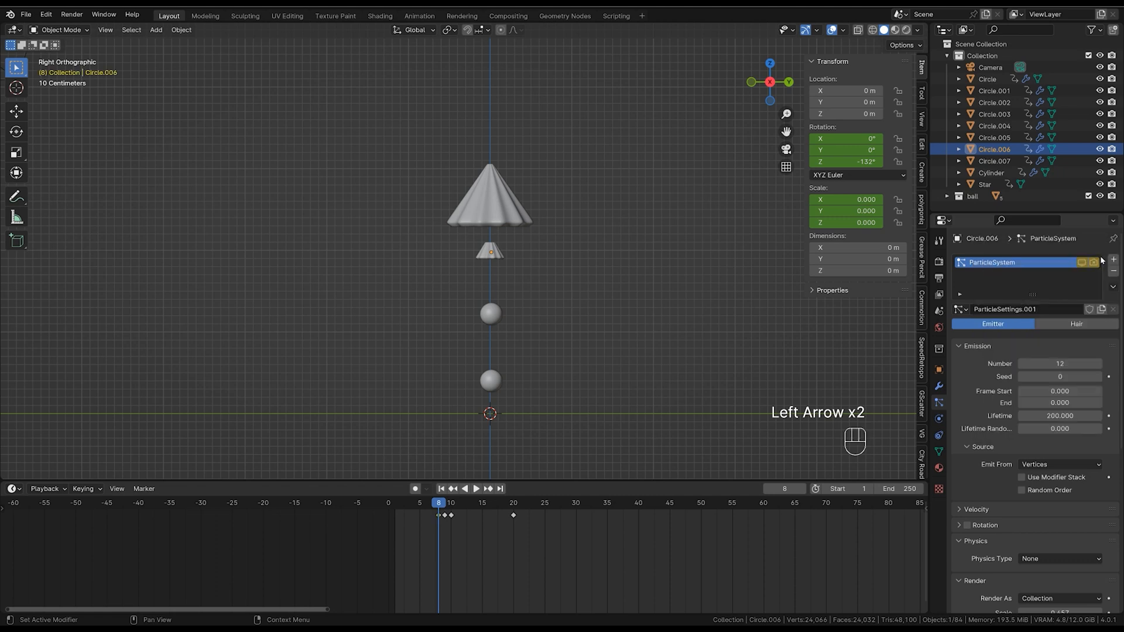
Keyframe the third garland's particle display as on at frame 14 and off at frame 13 for viewport and render.
{"action": "left_click", "coordinate": [491, 316]}
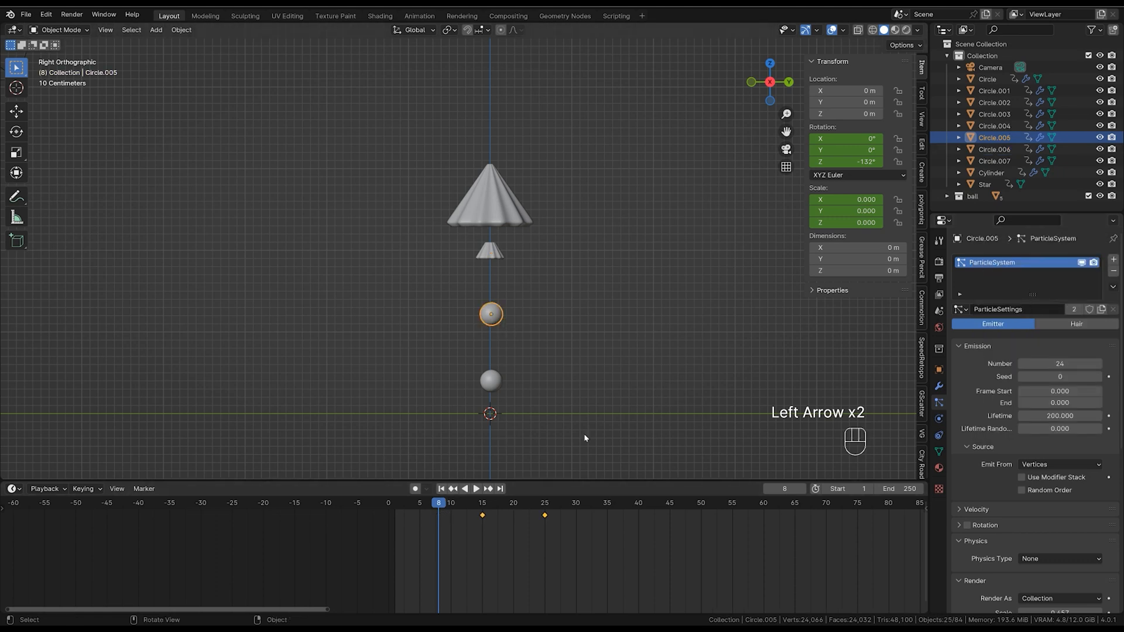
{"action": "left_click_drag", "start_coordinate": [440, 503], "coordinate": [478, 530]}
{"action": "right_click", "coordinate": [1094, 264]}
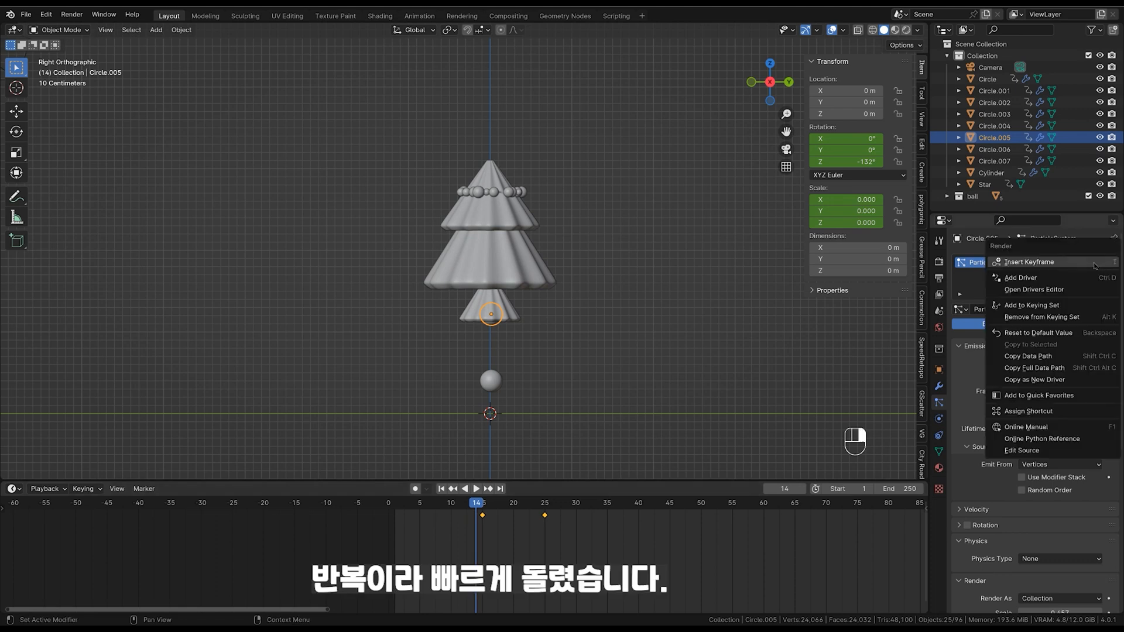
{"action": "left_click", "coordinate": [1094, 264]}
{"action": "key", "text": "Left"}
{"action": "key", "text": "Left"}
{"action": "right_click", "coordinate": [1097, 267]}
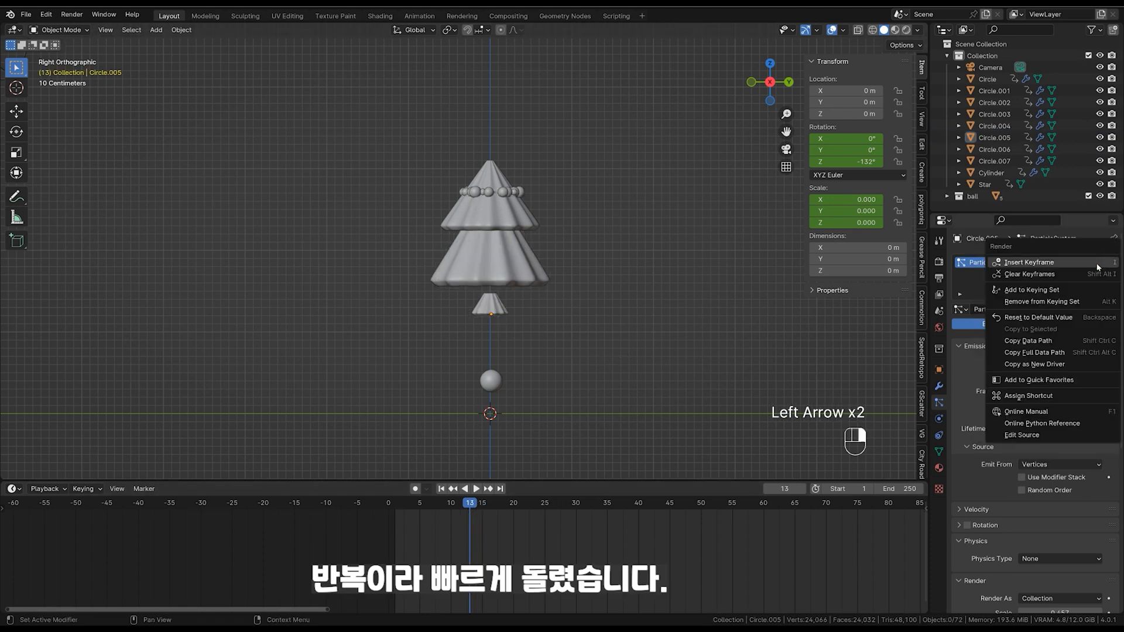
{"action": "left_click", "coordinate": [1097, 267]}
At frame 19, keyframe the bottom garland's particle system as displayed in viewport and render.
{"action": "left_click", "coordinate": [491, 380]}
{"action": "left_click", "coordinate": [513, 503]}
{"action": "key", "text": "Left"}
{"action": "right_click", "coordinate": [1094, 264]}
{"action": "left_click", "coordinate": [1094, 264]}
At frame 18, turn off the bottom garland's particle display in viewport and render and keyframe both settings.
{"action": "key", "text": "Left"}
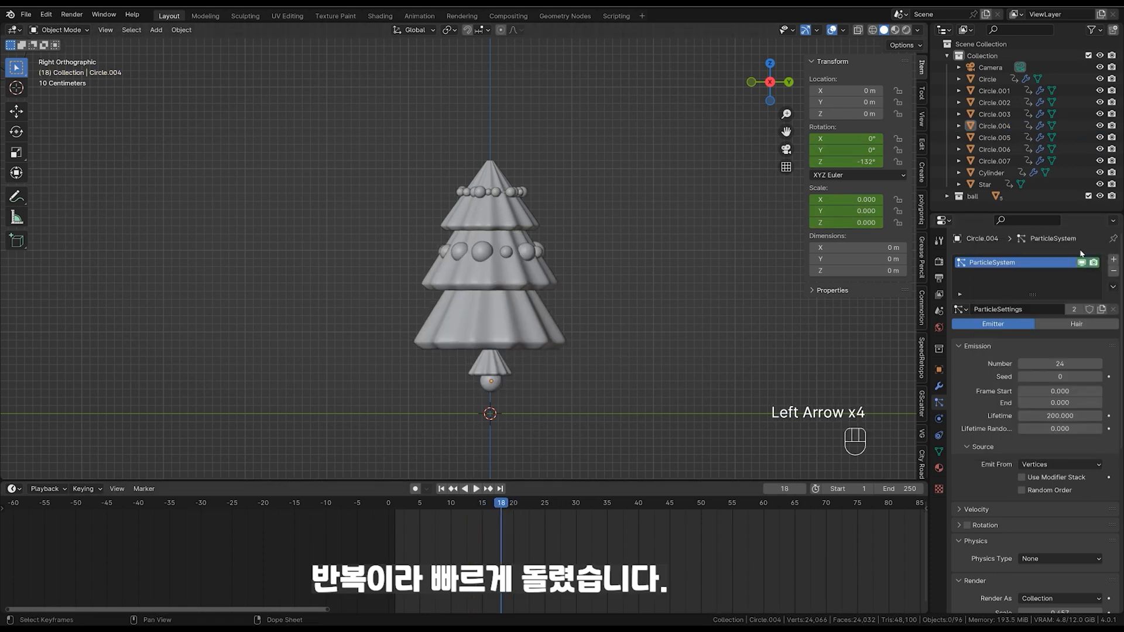
{"action": "left_click", "coordinate": [1082, 263]}
{"action": "right_click", "coordinate": [1082, 263]}
{"action": "left_click", "coordinate": [1081, 263]}
{"action": "right_click", "coordinate": [1093, 265]}
{"action": "left_click", "coordinate": [1093, 265]}
{"action": "left_click", "coordinate": [1094, 264]}
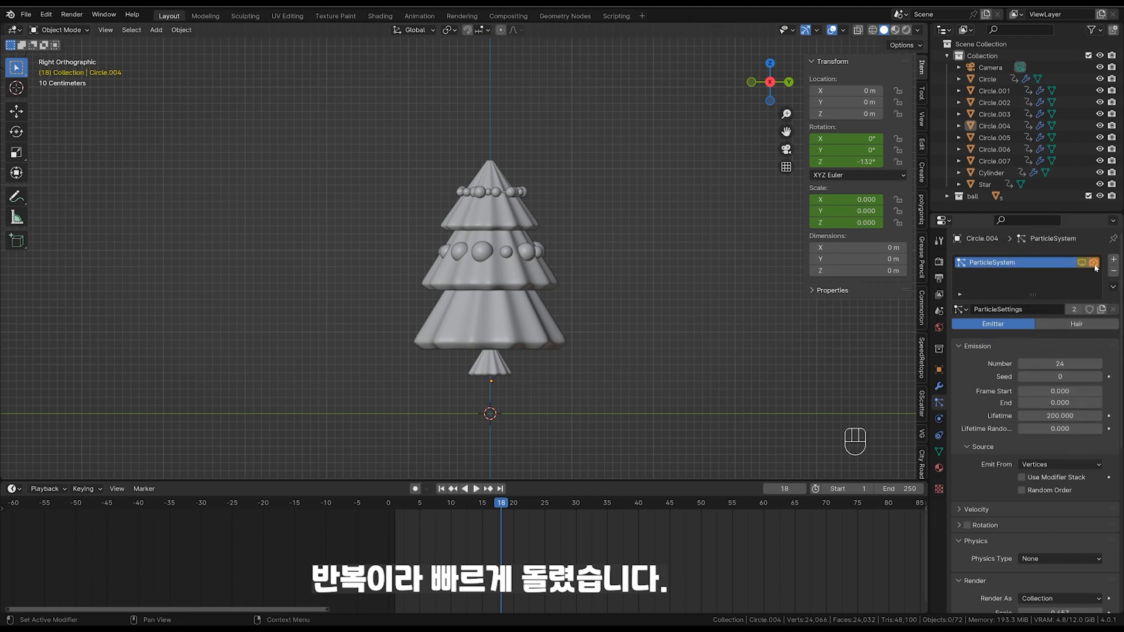
Return to frame 0 and play the animation through to check how the garlands, tiers, trunk and star appear.
{"action": "left_click_drag", "start_coordinate": [509, 503], "coordinate": [389, 509]}
{"action": "key", "text": "space"}
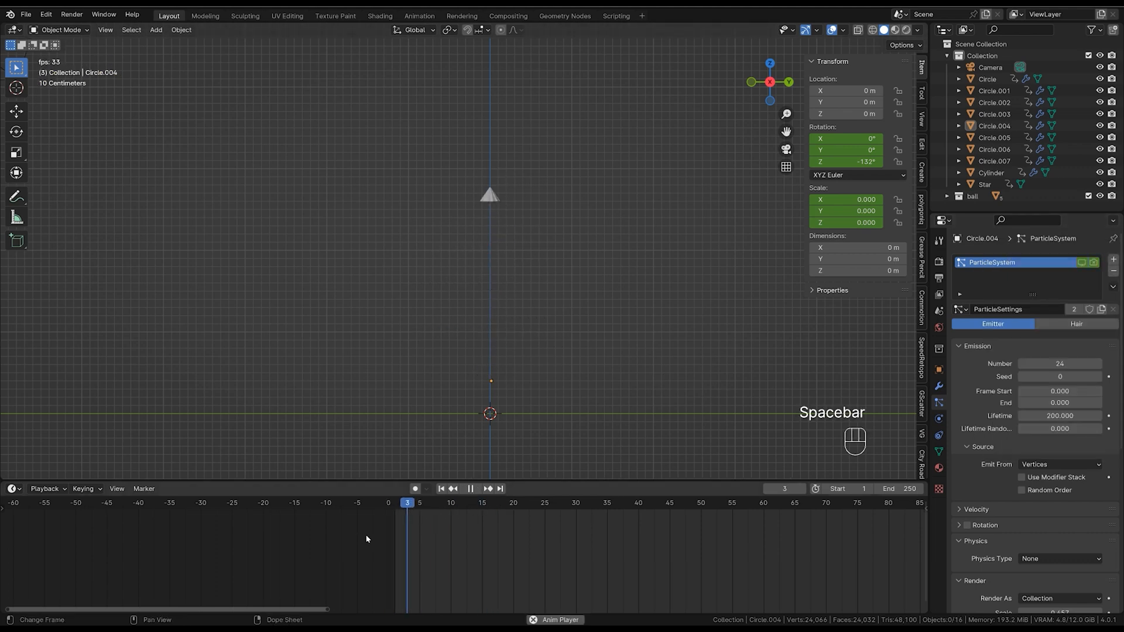
{"action": "key", "text": "space"}
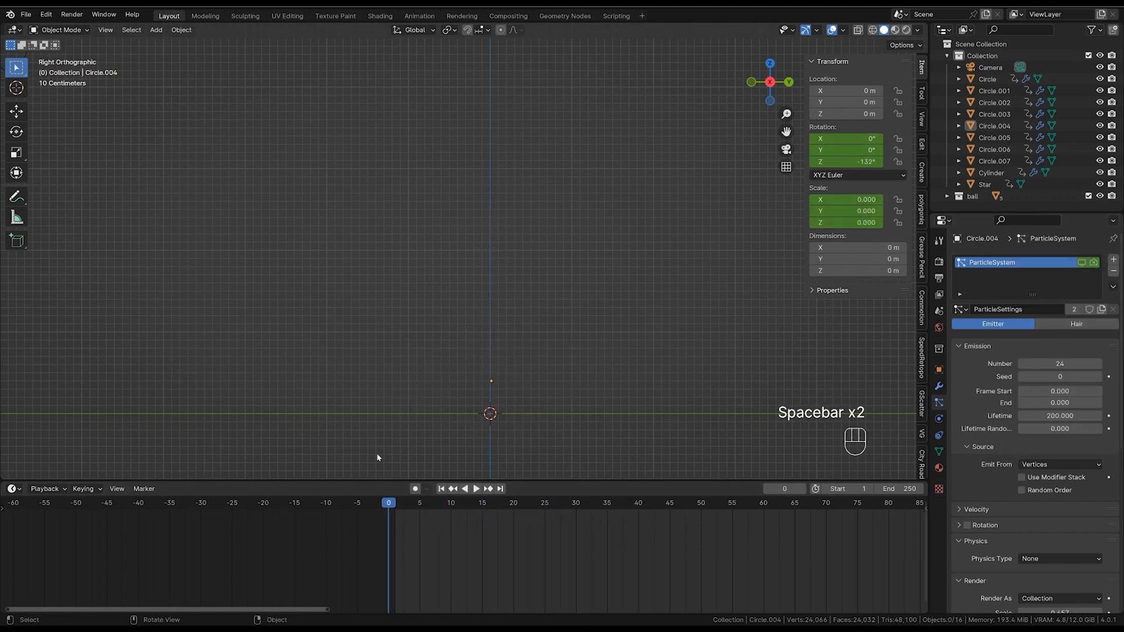
{"action": "key", "text": "space"}
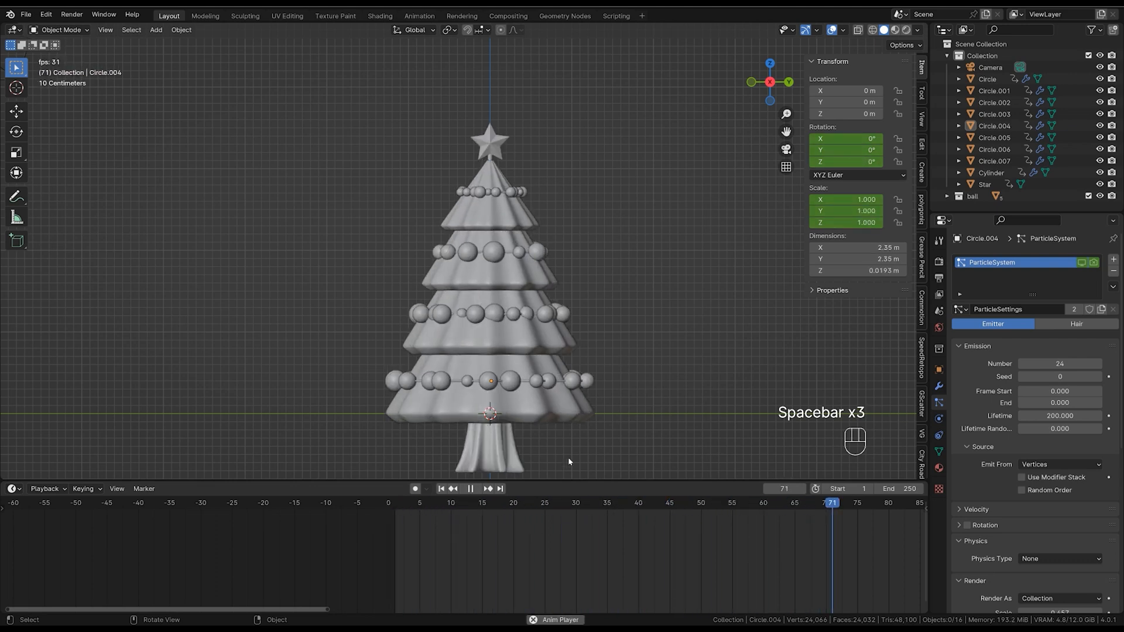
{"action": "key", "text": "space"}
{"action": "key", "text": "space"}
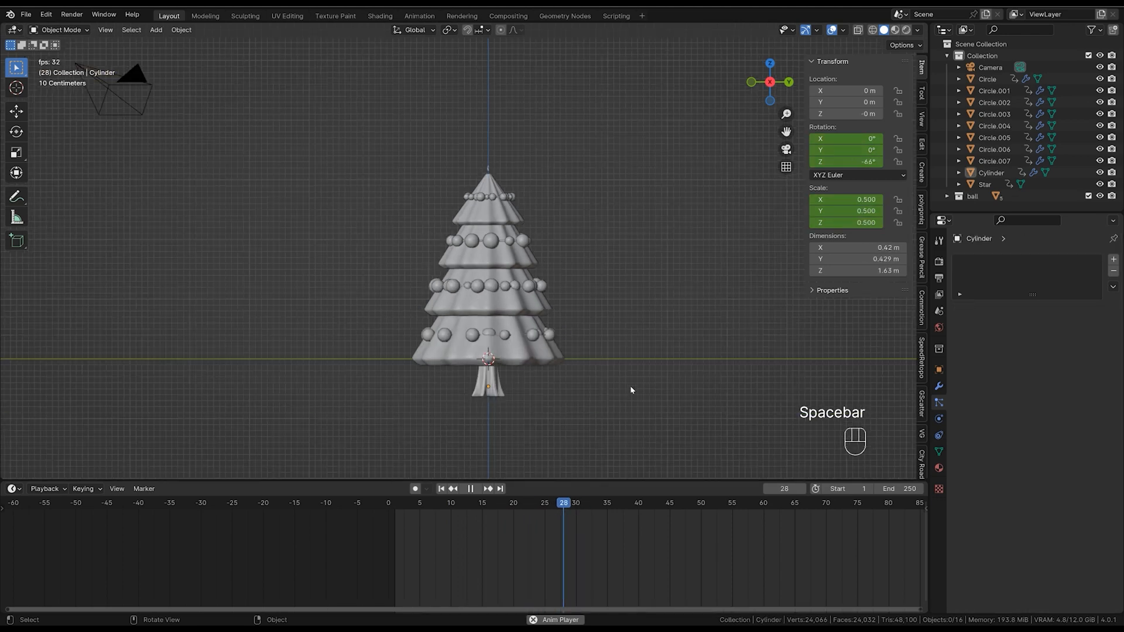
{"action": "key", "text": "space"}
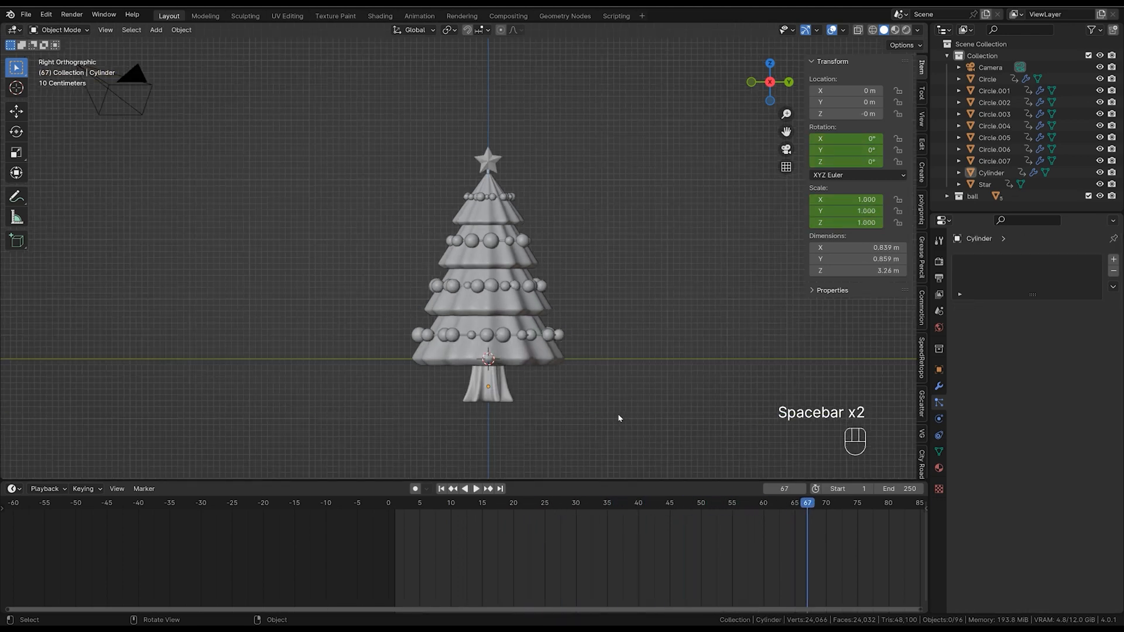
Shift the second tree tier's start and end keyframes to frames 7 and 17.
{"action": "left_click", "coordinate": [509, 217]}
{"action": "left_click", "coordinate": [523, 257]}
{"action": "left_click_drag", "start_coordinate": [368, 509], "coordinate": [492, 553]}
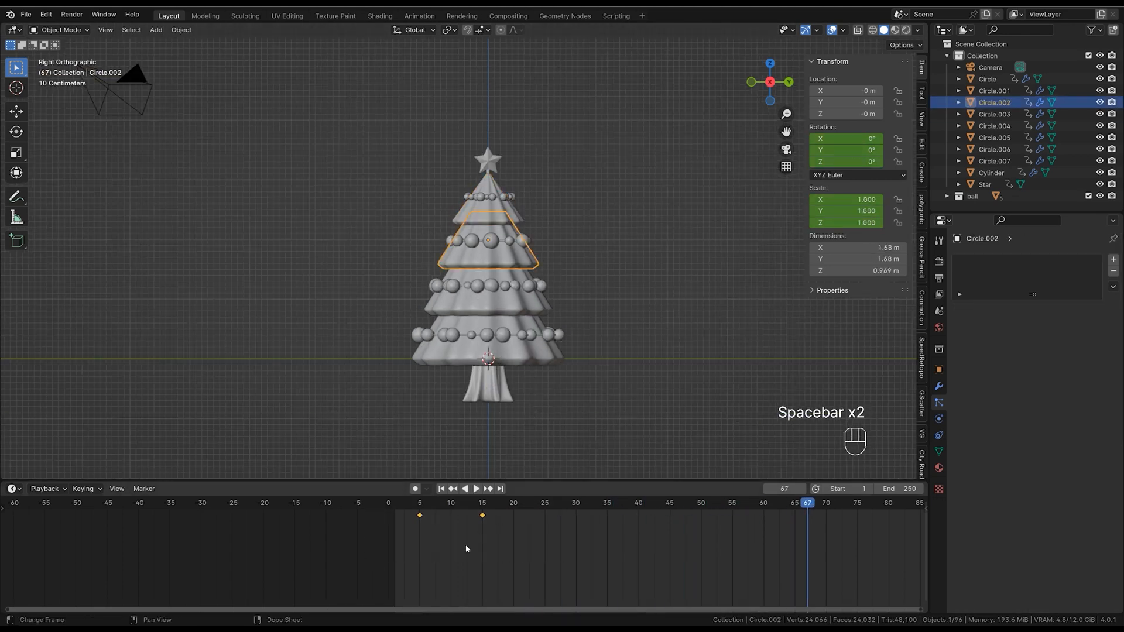
{"action": "key", "text": "g"}
{"action": "key", "text": "g"}
{"action": "left_click", "coordinate": [477, 548]}
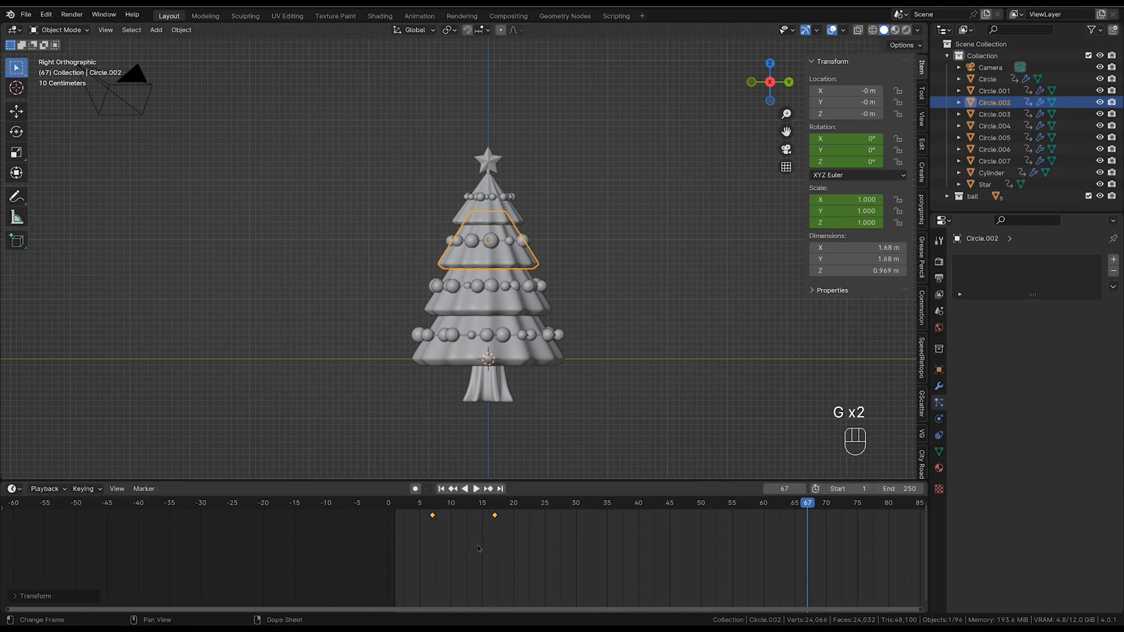
Shift the third tree tier's start and end keyframes to frames 12 and 22.
{"action": "left_click", "coordinate": [537, 308]}
{"action": "left_click_drag", "start_coordinate": [405, 538], "coordinate": [573, 445]}
{"action": "key", "text": "g"}
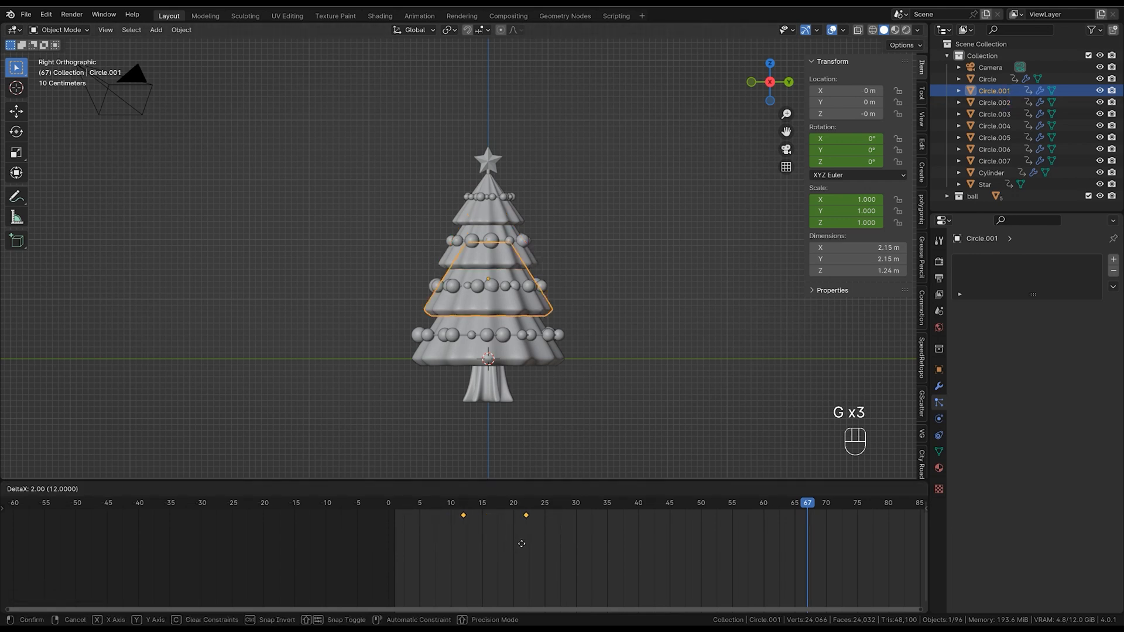
{"action": "left_click", "coordinate": [521, 544]}
Shift the bottom tree tier's start and end keyframes to frames 17 and 27.
{"action": "left_click", "coordinate": [527, 348]}
{"action": "left_click_drag", "start_coordinate": [436, 497], "coordinate": [530, 539]}
{"action": "key", "text": "g"}
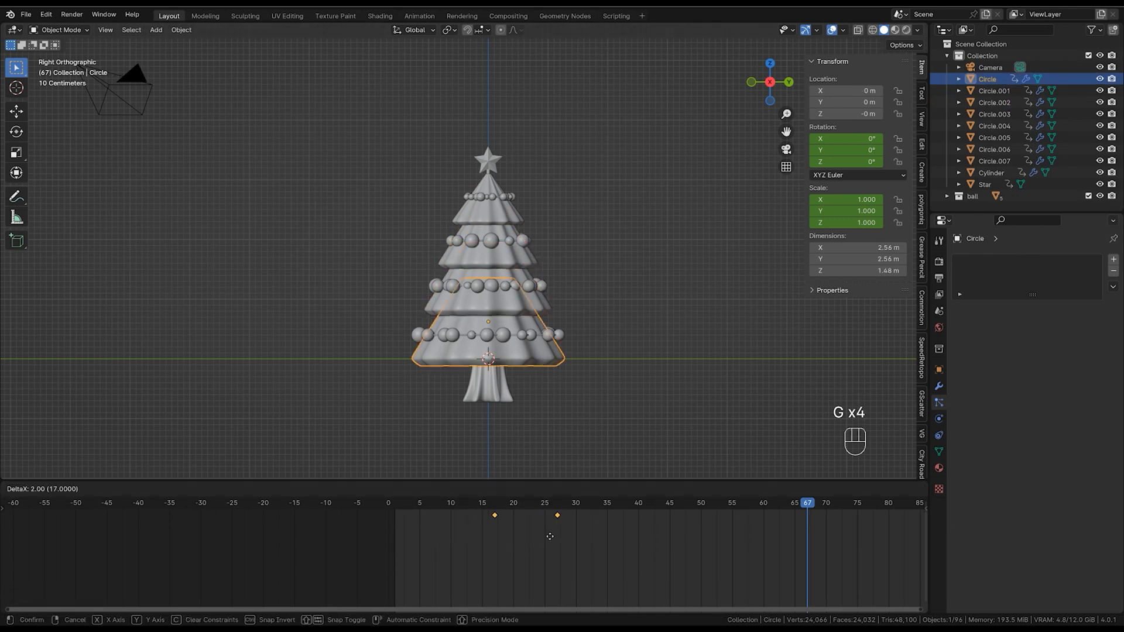
{"action": "left_click", "coordinate": [550, 536]}
Shift the trunk's start and end keyframes to frames 24 and 34 and preview the animation.
{"action": "left_click", "coordinate": [488, 386]}
{"action": "left_click_drag", "start_coordinate": [441, 497], "coordinate": [662, 566]}
{"action": "key", "text": "g"}
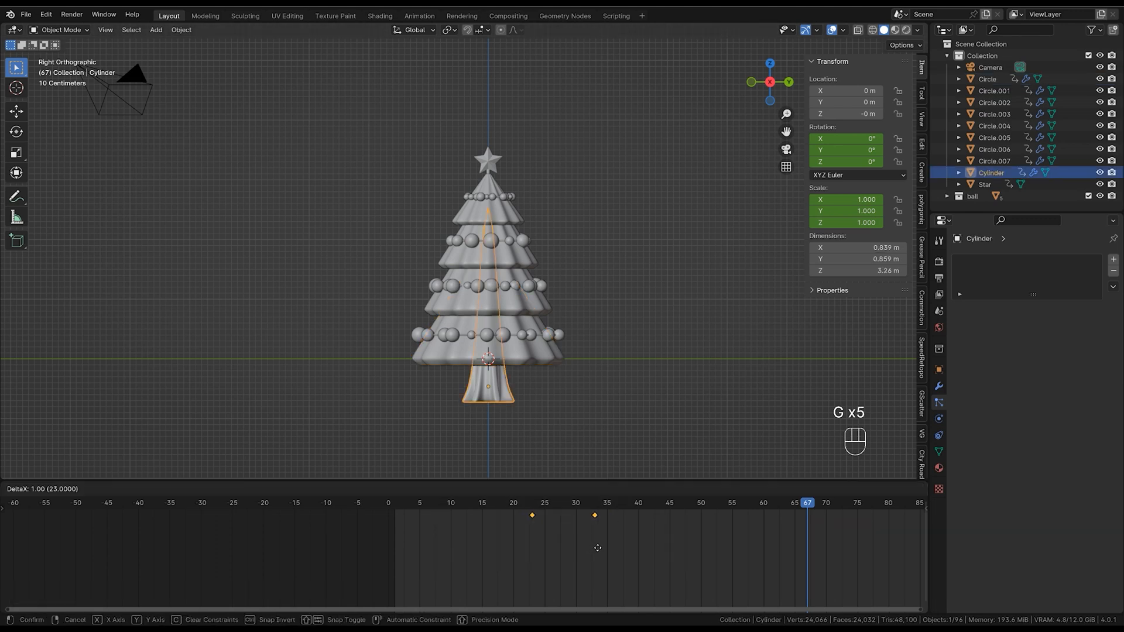
{"action": "left_click", "coordinate": [603, 548]}
{"action": "key", "text": "space"}
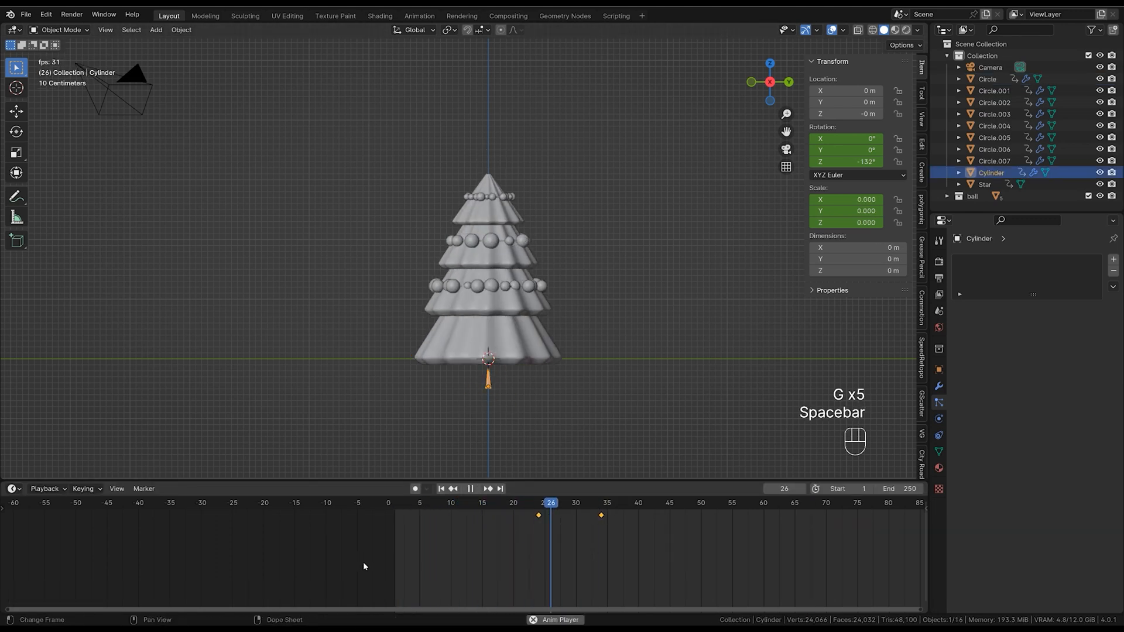
{"action": "key", "text": "space"}
Shift the second garland's keyframes two frames later, to frames 10, 11, 12 and 22.
{"action": "left_click_drag", "start_coordinate": [374, 529], "coordinate": [560, 556]}
{"action": "left_click", "coordinate": [499, 239]}
{"action": "key", "text": "g"}
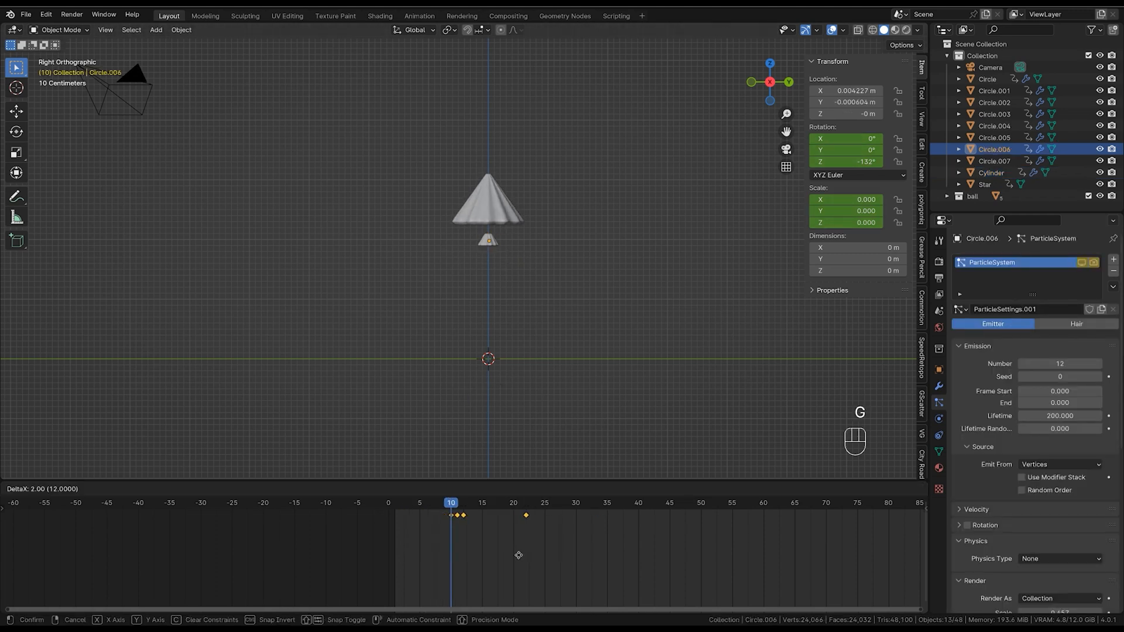
{"action": "left_click", "coordinate": [518, 555]}
Shift the third garland's keyframes two frames later, to frames 15, 16, 17 and 27.
{"action": "mouse_move", "coordinate": [457, 506]}
{"action": "left_mouse_down"}
{"action": "mouse_move", "coordinate": [500, 508]}
{"action": "mouse_move", "coordinate": [476, 508]}
{"action": "left_mouse_up"}
{"action": "left_click", "coordinate": [507, 288]}
{"action": "left_click", "coordinate": [489, 286]}
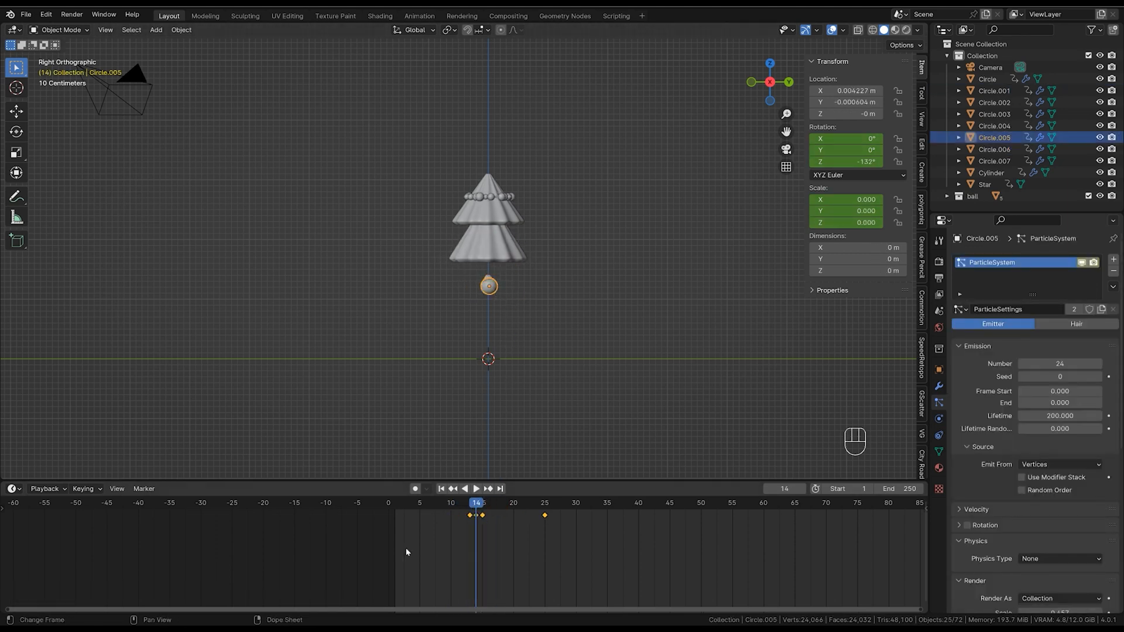
{"action": "left_click_drag", "start_coordinate": [407, 507], "coordinate": [609, 556]}
{"action": "key", "text": "g"}
{"action": "left_click", "coordinate": [539, 552]}
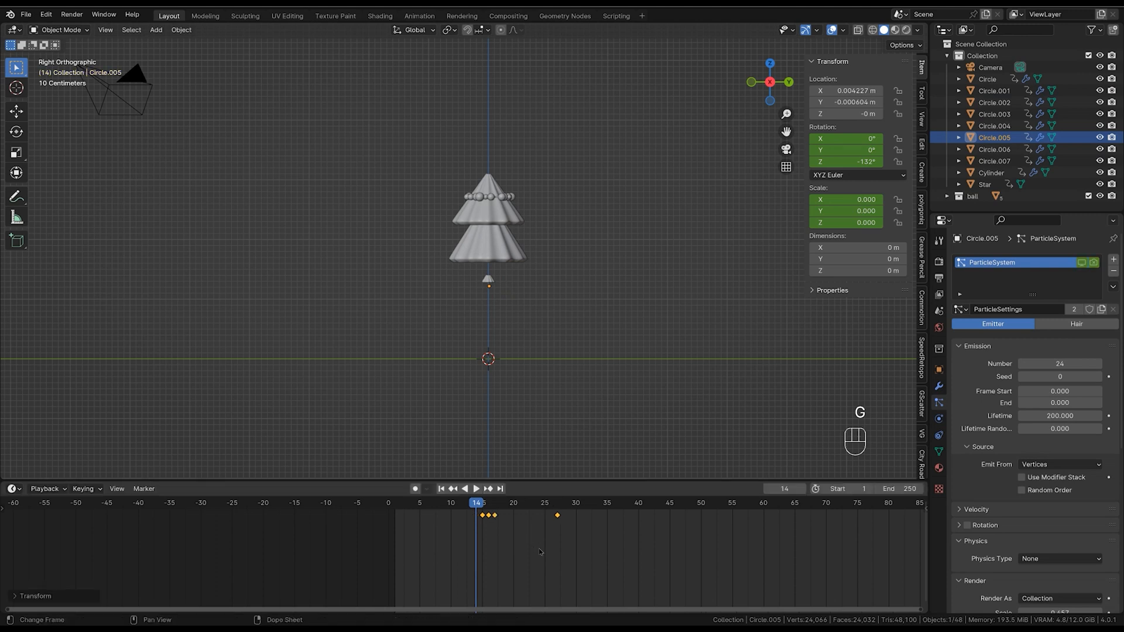
Shift the bottom garland's keyframes two frames later, to frames 20, 21, 22 and 32.
{"action": "left_click_drag", "start_coordinate": [483, 507], "coordinate": [519, 507]}
{"action": "left_click", "coordinate": [489, 333]}
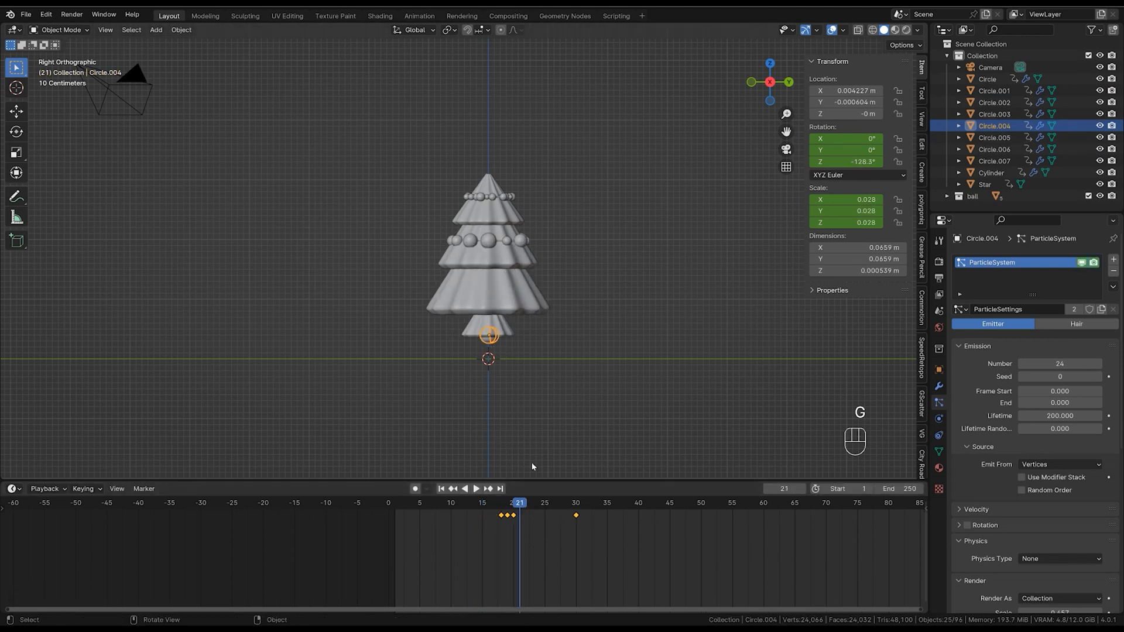
{"action": "key", "text": "g"}
{"action": "left_click", "coordinate": [560, 558]}
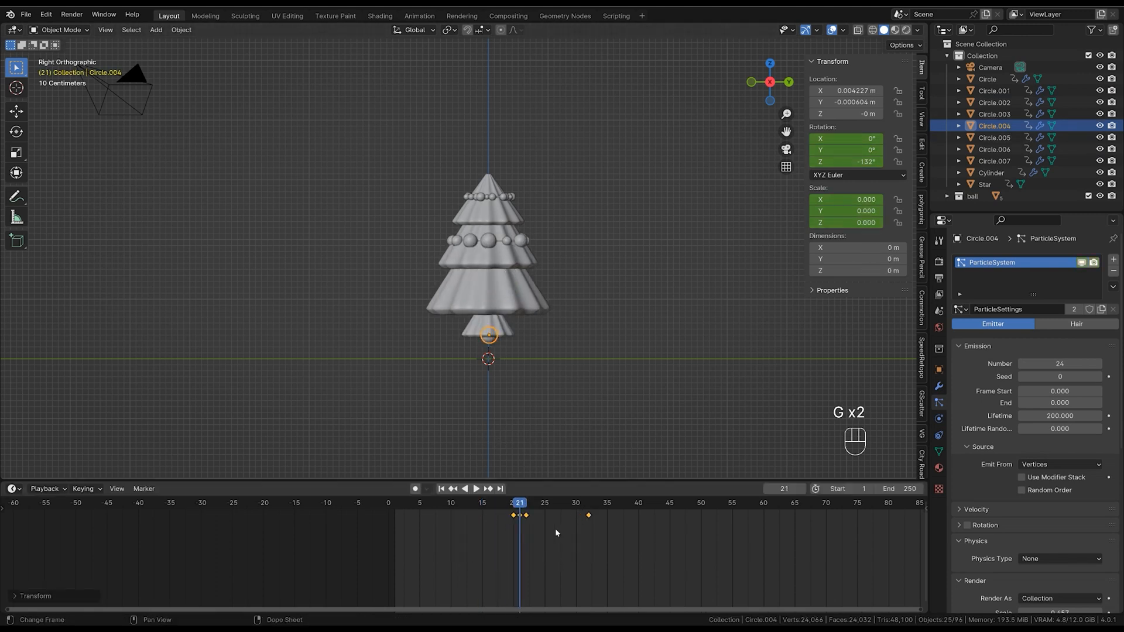
Play the tree build-up animation from the start to check the adjusted keyframe timing.
{"action": "left_click_drag", "start_coordinate": [526, 506], "coordinate": [447, 517]}
{"action": "key", "text": "space"}
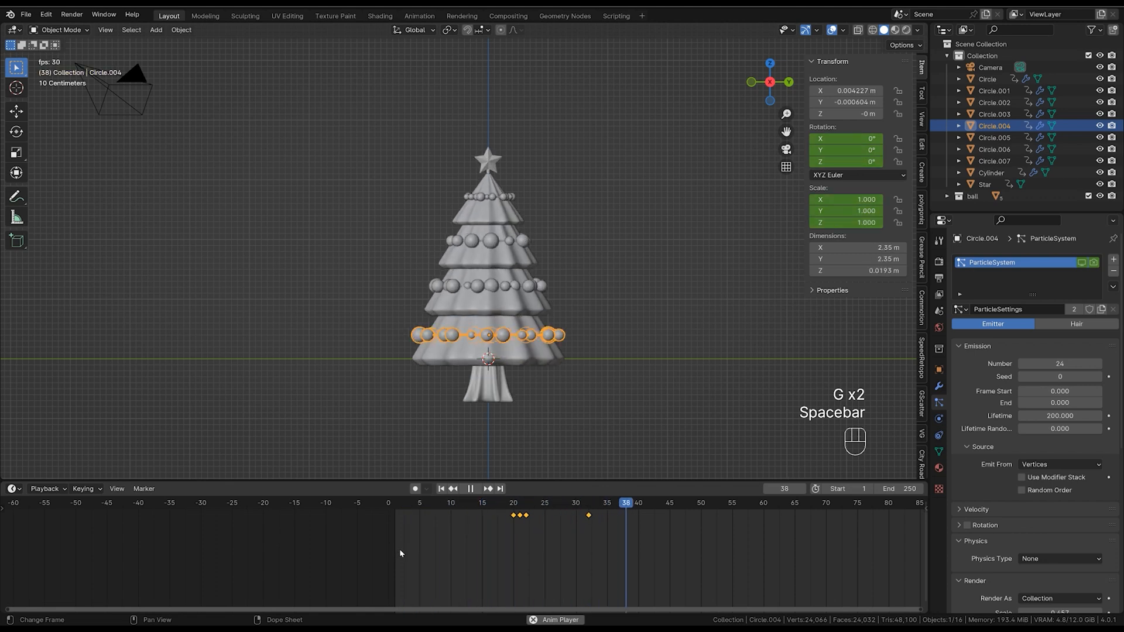
{"action": "key", "text": "space"}
{"action": "key", "text": "space"}
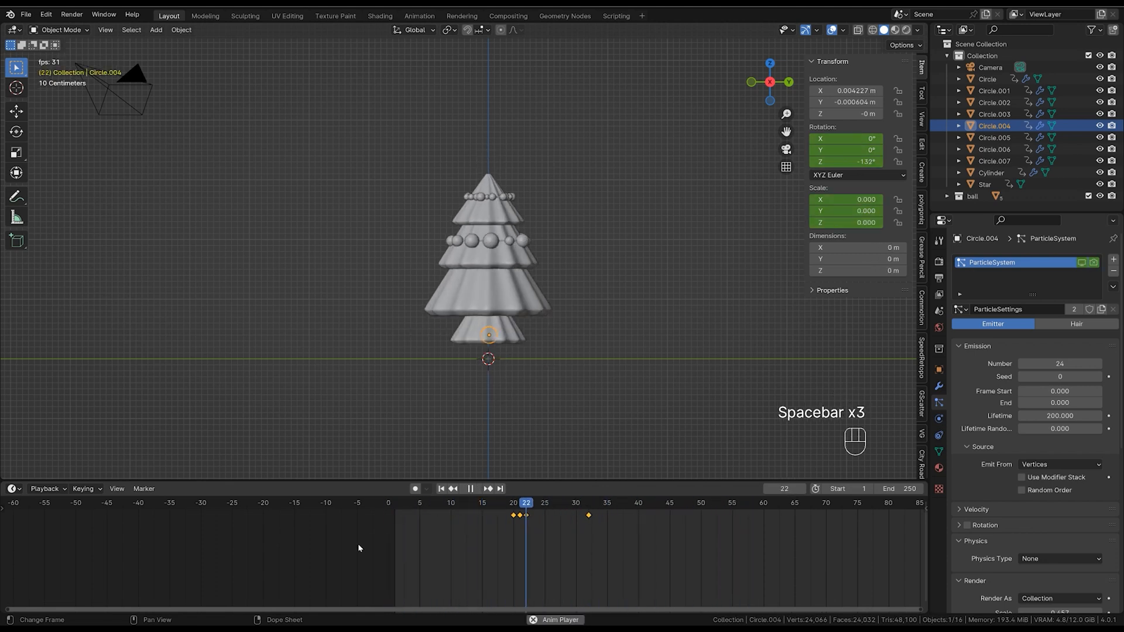
{"action": "key", "text": "space"}
{"action": "left_click", "coordinate": [621, 414]}
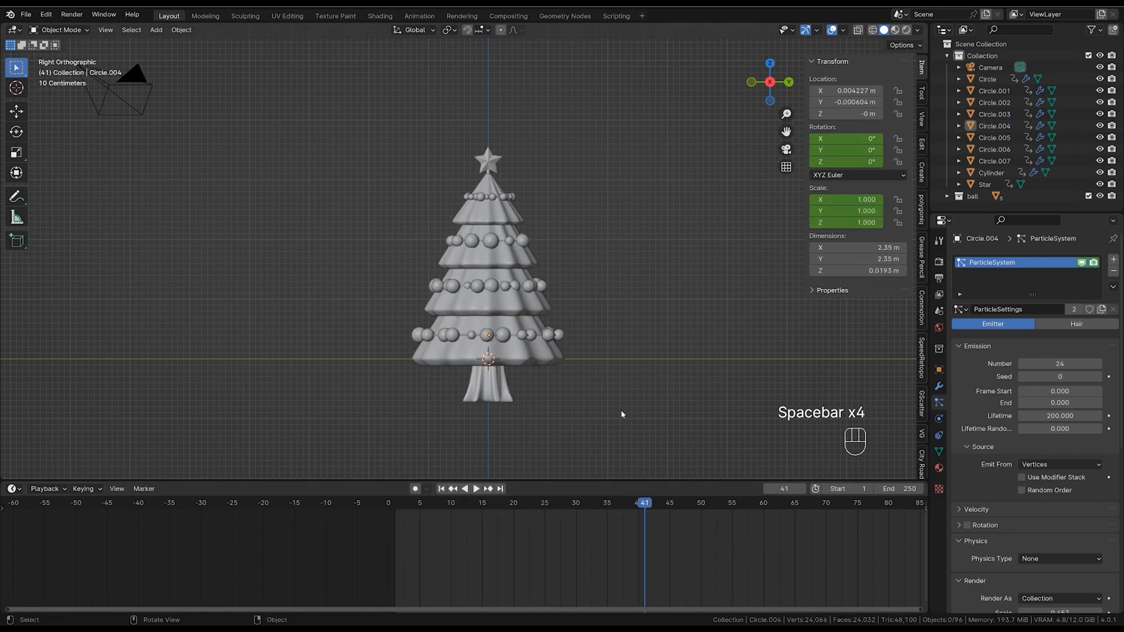
{"action": "left_click", "coordinate": [523, 357]}
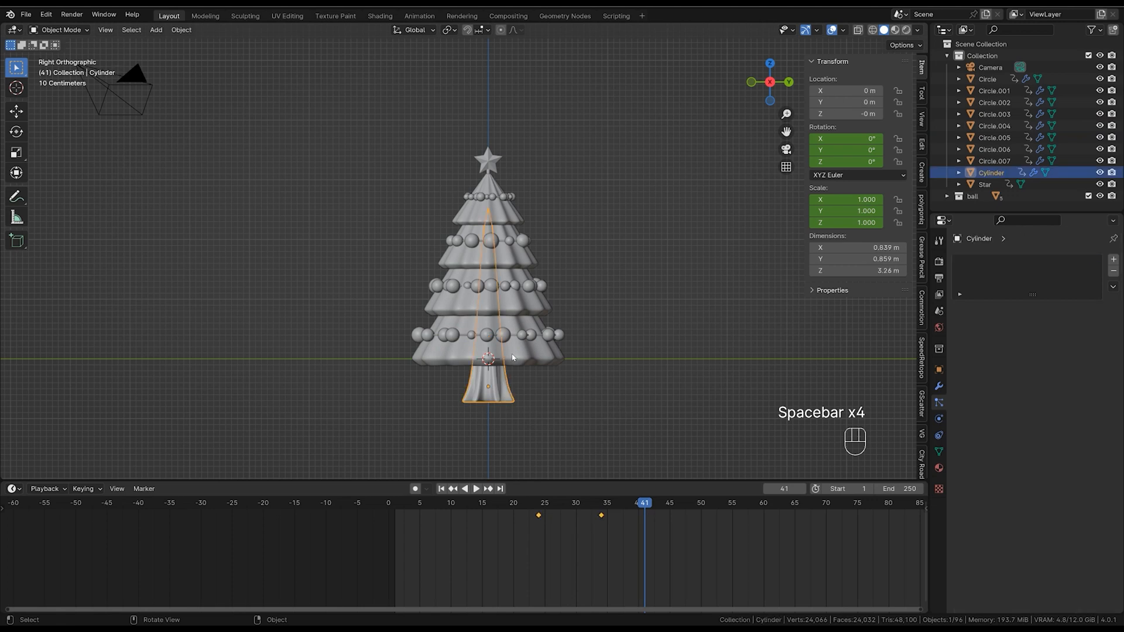
{"action": "key", "text": "g"}
{"action": "right_click", "coordinate": [550, 300]}
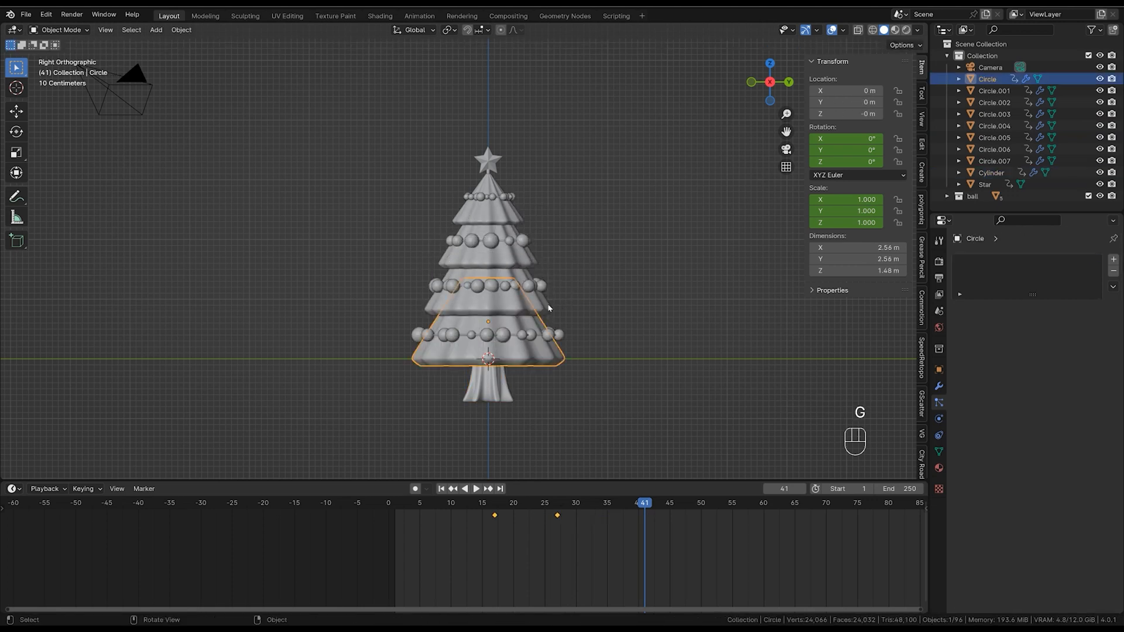
{"action": "left_click", "coordinate": [549, 298]}
{"action": "key", "text": "g"}
{"action": "right_click", "coordinate": [546, 235]}
{"action": "left_click", "coordinate": [550, 247]}
{"action": "key", "text": "g"}
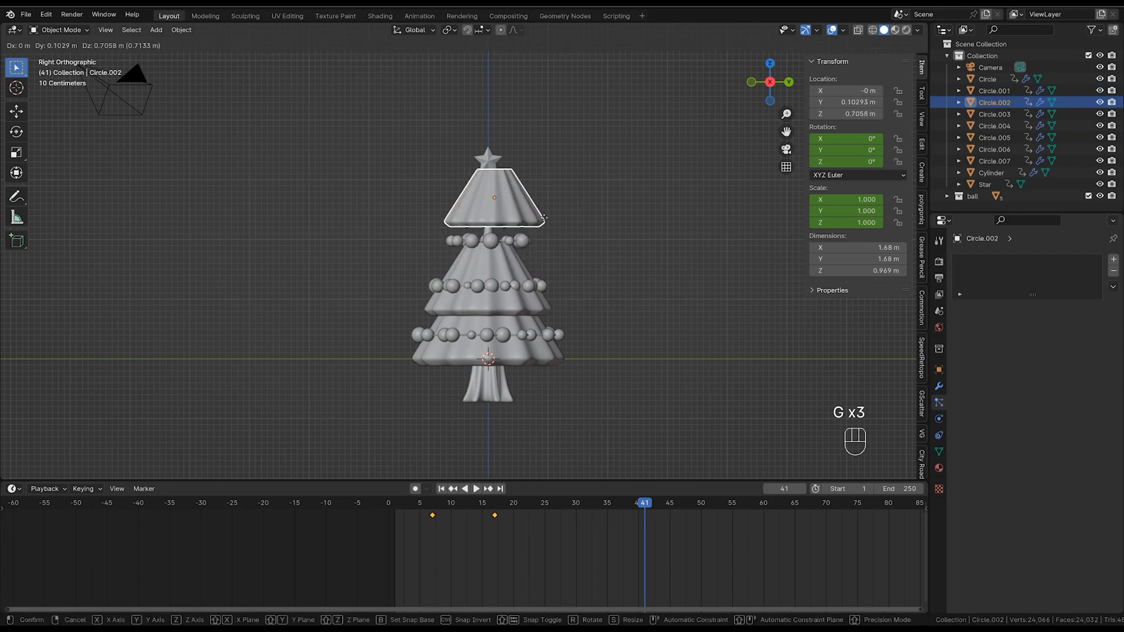
{"action": "right_click", "coordinate": [551, 250]}
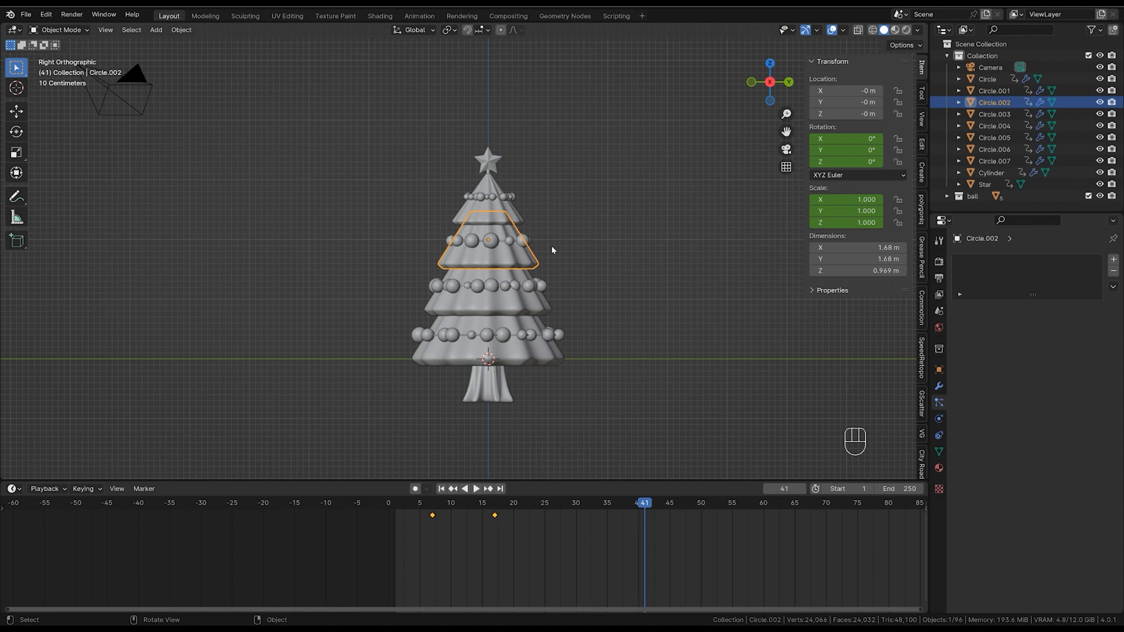
Add a cube-shaped empty at the world origin and raise it along Z to about 1.19 m.
{"action": "left_click", "coordinate": [621, 371]}
{"action": "key", "text": "shift+a"}
{"action": "mouse_move", "coordinate": [621, 370]}
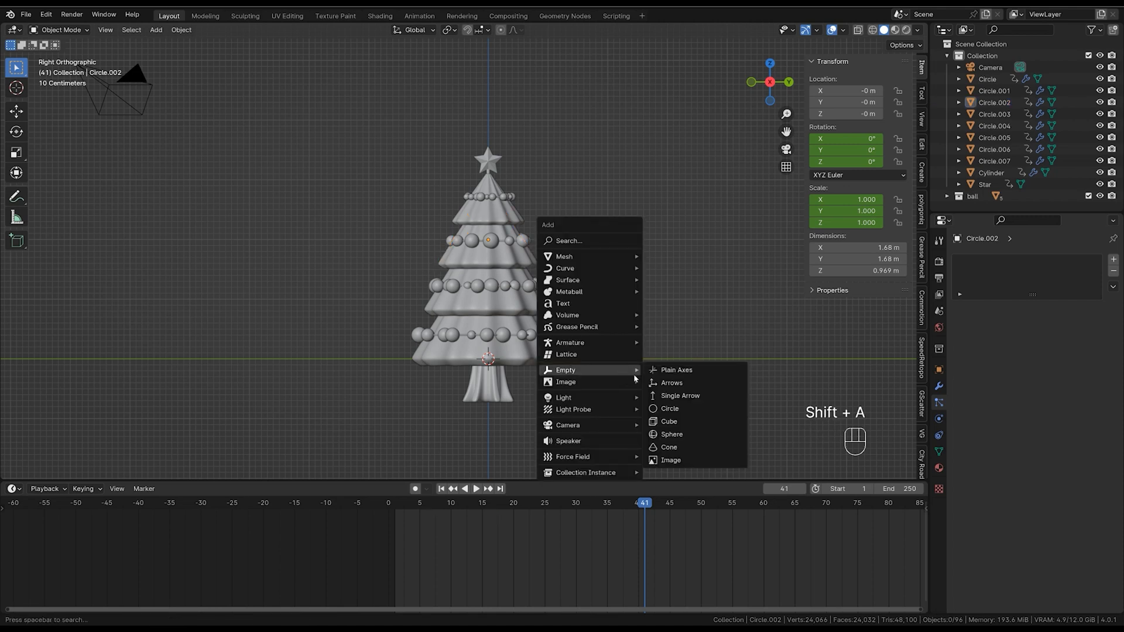
{"action": "left_click", "coordinate": [691, 427]}
{"action": "key", "text": "g"}
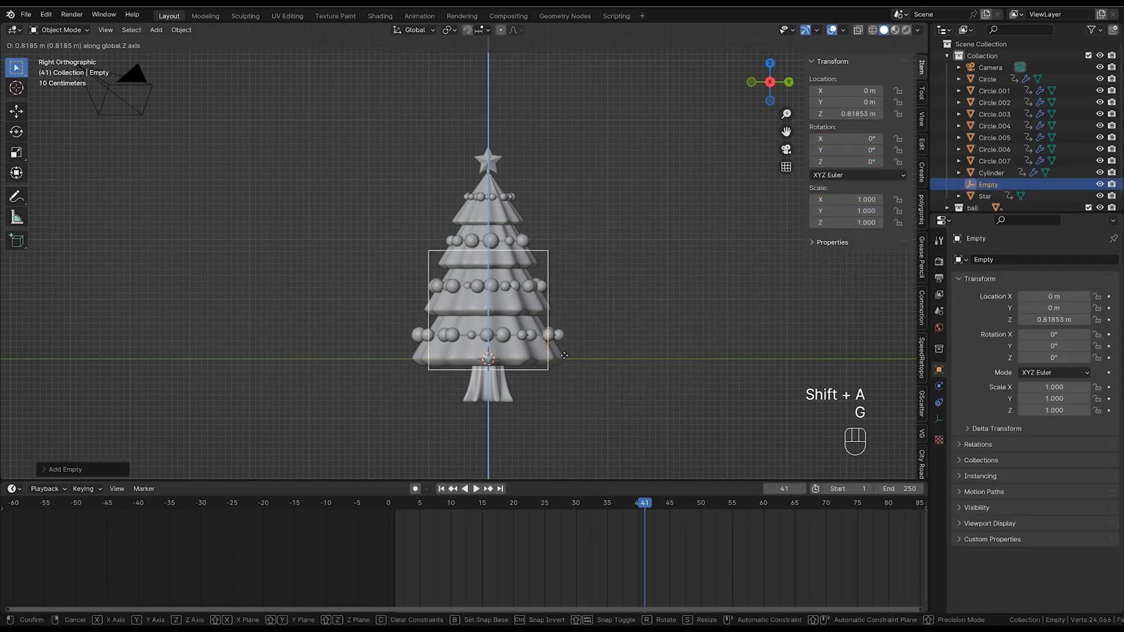
Scale the cube empty uniformly to about 1.806 and raise it to a Z location of about 1.4 m around the tree.
{"action": "key", "text": "s"}
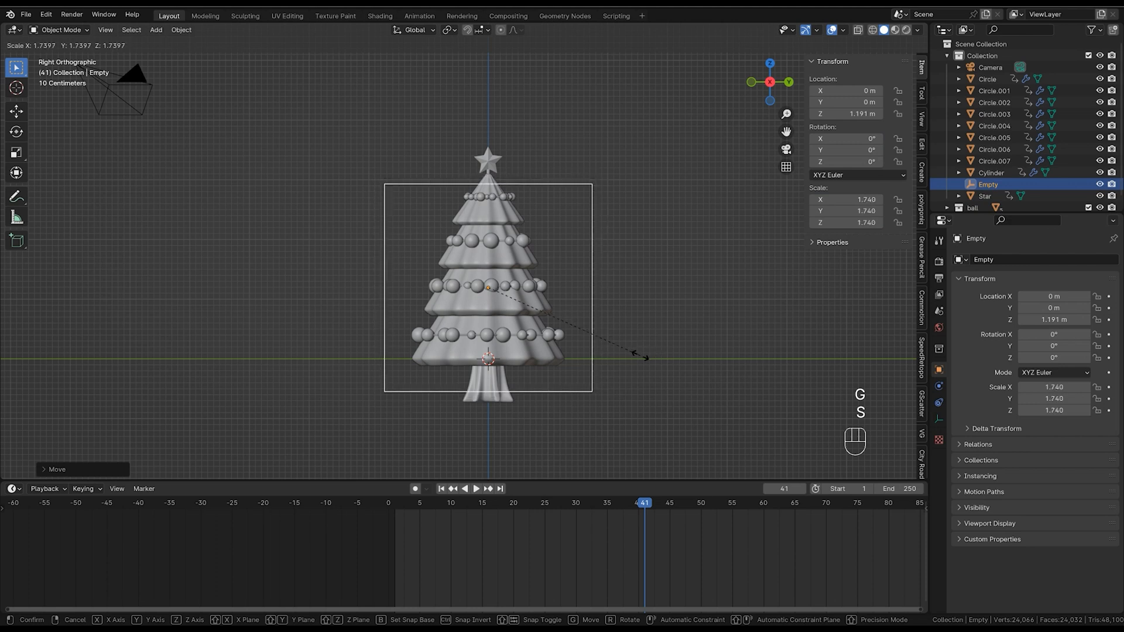
{"action": "left_click", "coordinate": [707, 396]}
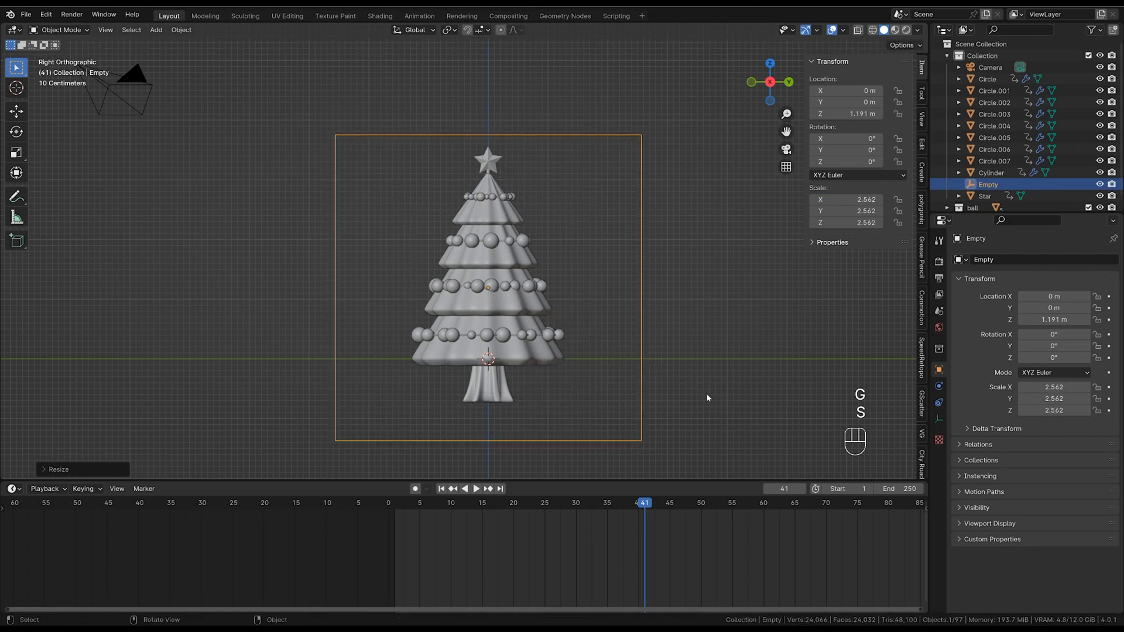
{"action": "key", "text": "s"}
{"action": "left_click", "coordinate": [597, 345]}
{"action": "key", "text": "s"}
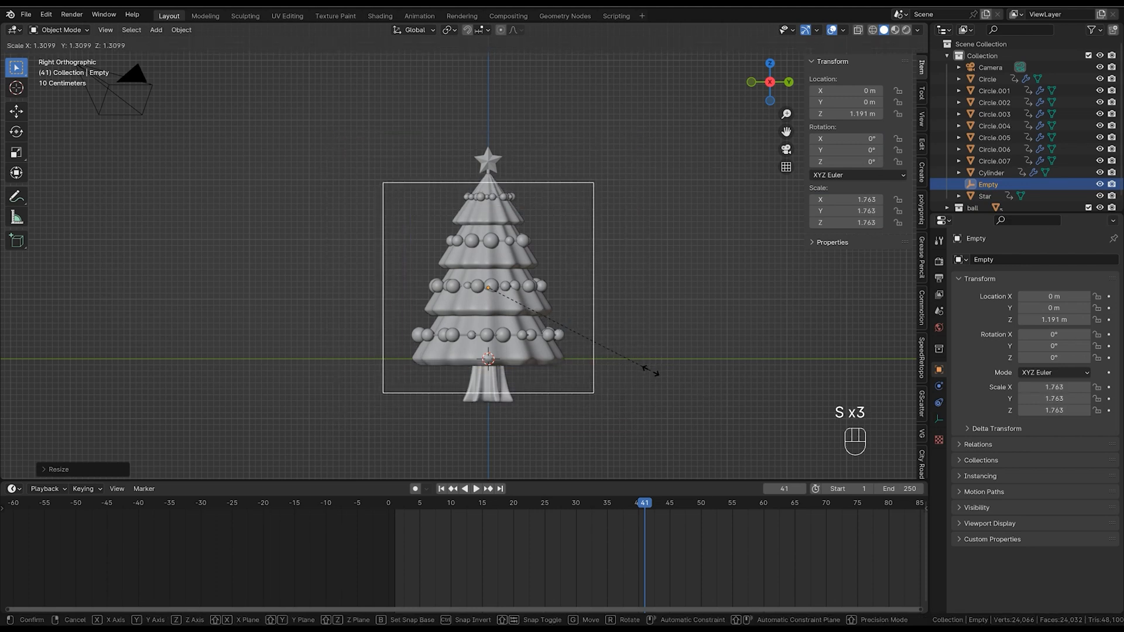
{"action": "left_click", "coordinate": [665, 377]}
{"action": "key", "text": "g"}
{"action": "left_click", "coordinate": [656, 367]}
{"action": "key", "text": "s"}
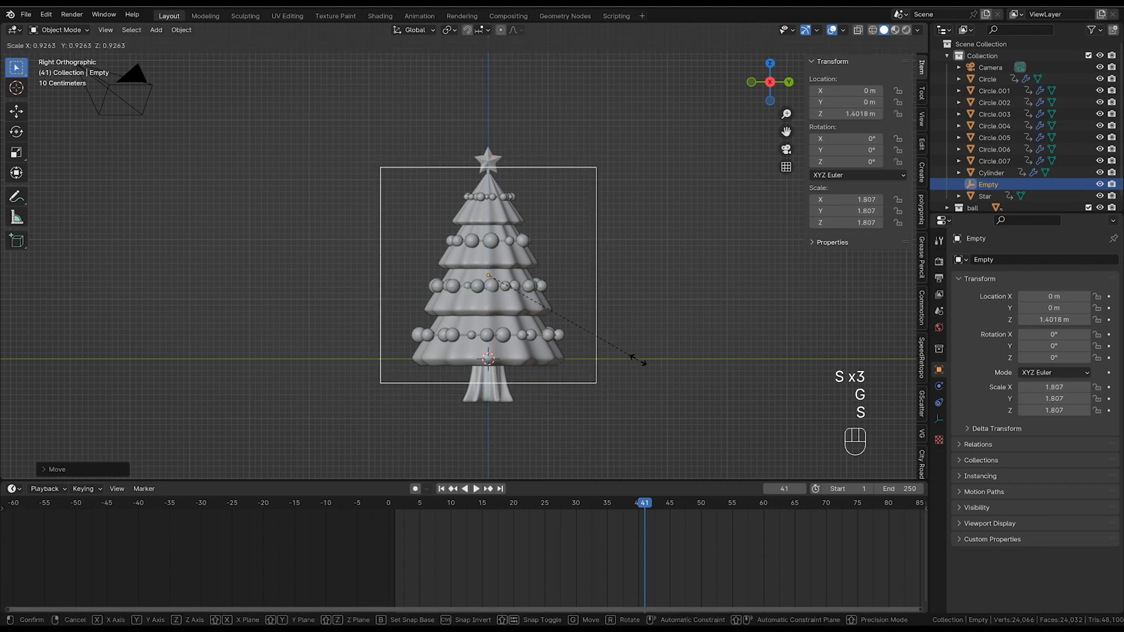
{"action": "left_click", "coordinate": [642, 362]}
Parent all tiers, garlands, the trunk and the star to the cube empty, keeping their transforms.
{"action": "middle_click_drag", "start_coordinate": [615, 359], "coordinate": [643, 374], "text": "shift"}
{"action": "middle_click_drag", "start_coordinate": [643, 374], "coordinate": [634, 350], "text": "ctrl"}
{"action": "left_click", "coordinate": [621, 248]}
{"action": "left_click_drag", "start_coordinate": [446, 467], "coordinate": [612, 115]}
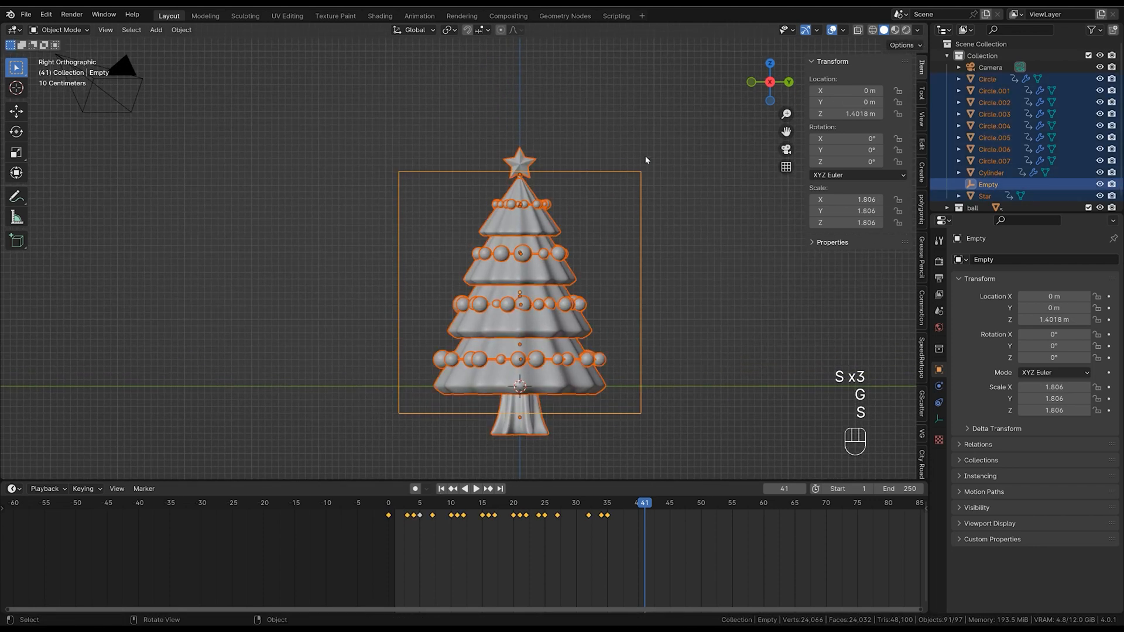
{"action": "left_click", "coordinate": [642, 207], "text": "shift"}
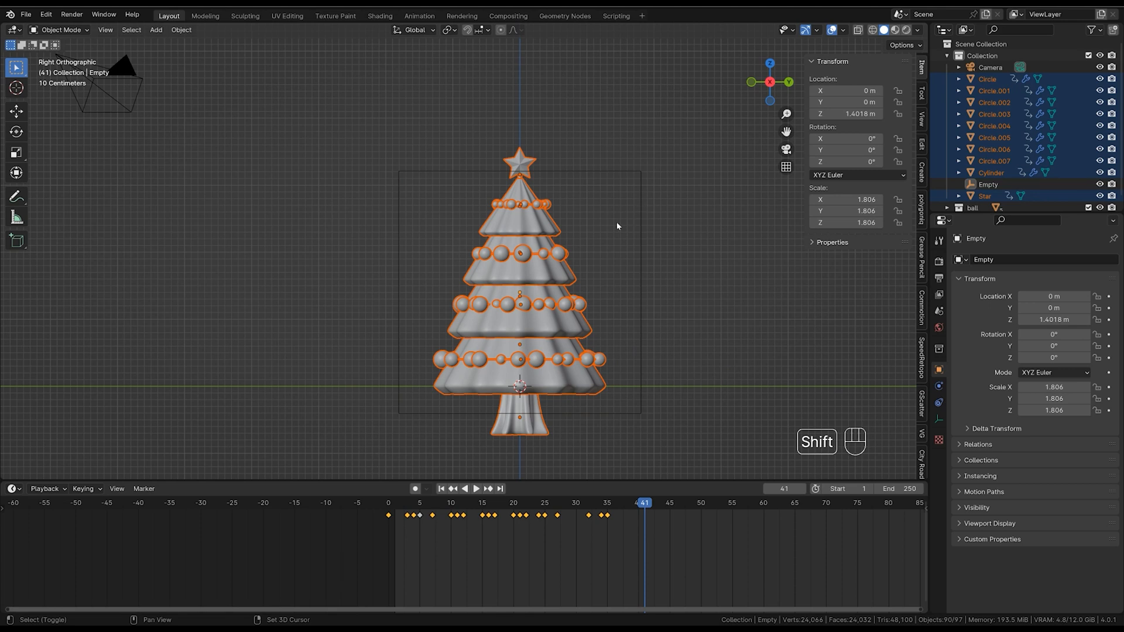
{"action": "left_click", "coordinate": [641, 190], "text": "shift"}
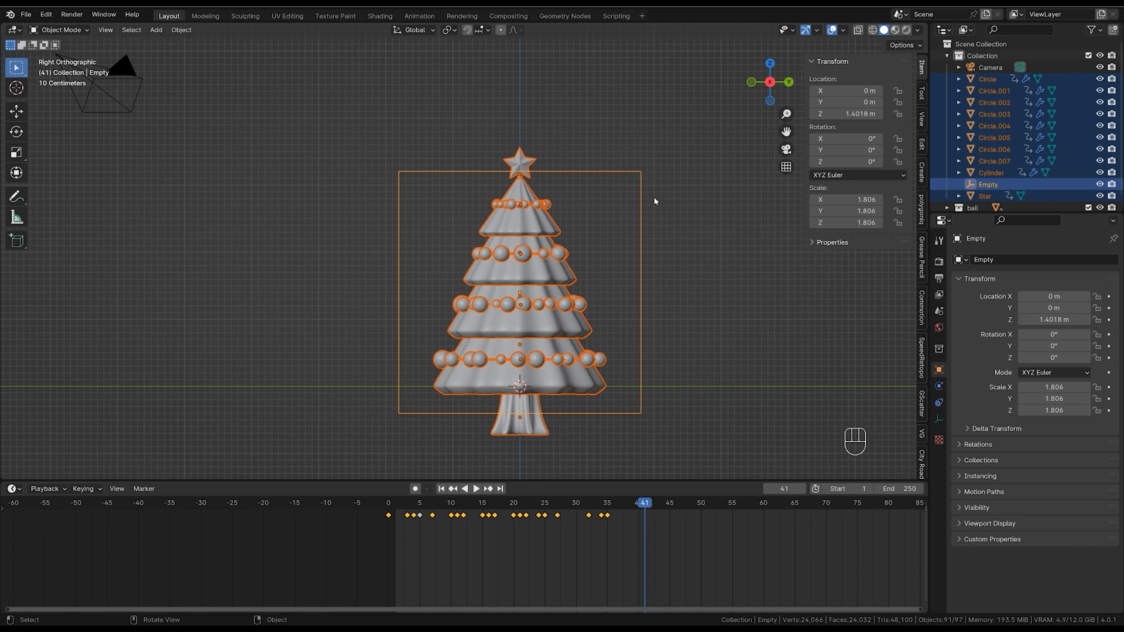
{"action": "key", "text": "ctrl+p"}
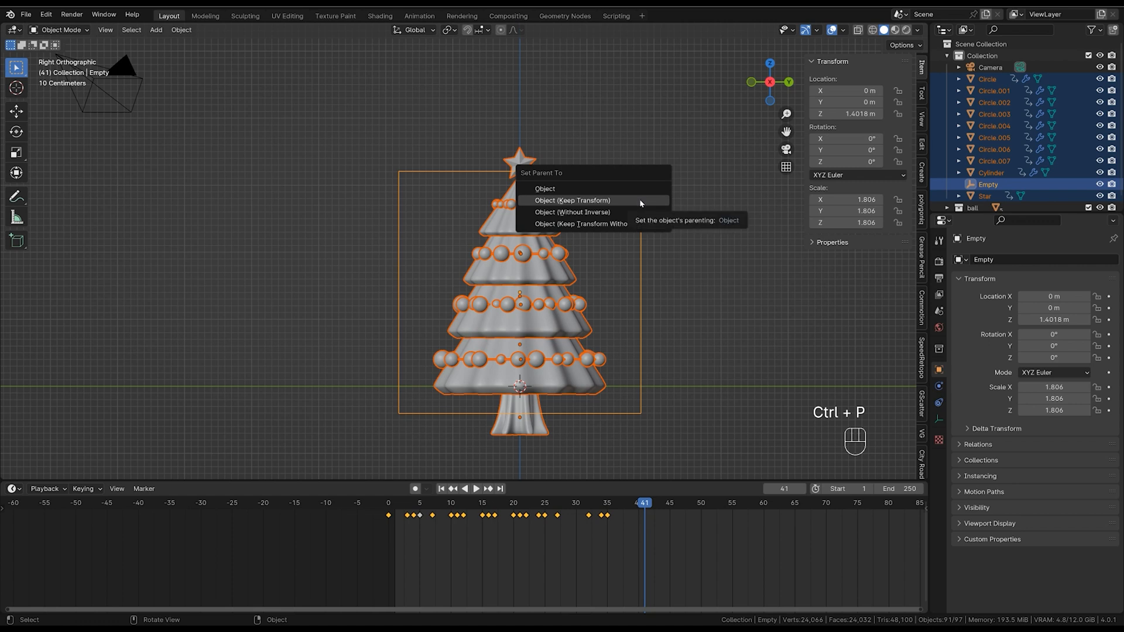
{"action": "left_click", "coordinate": [640, 203]}
{"action": "left_click", "coordinate": [655, 158]}
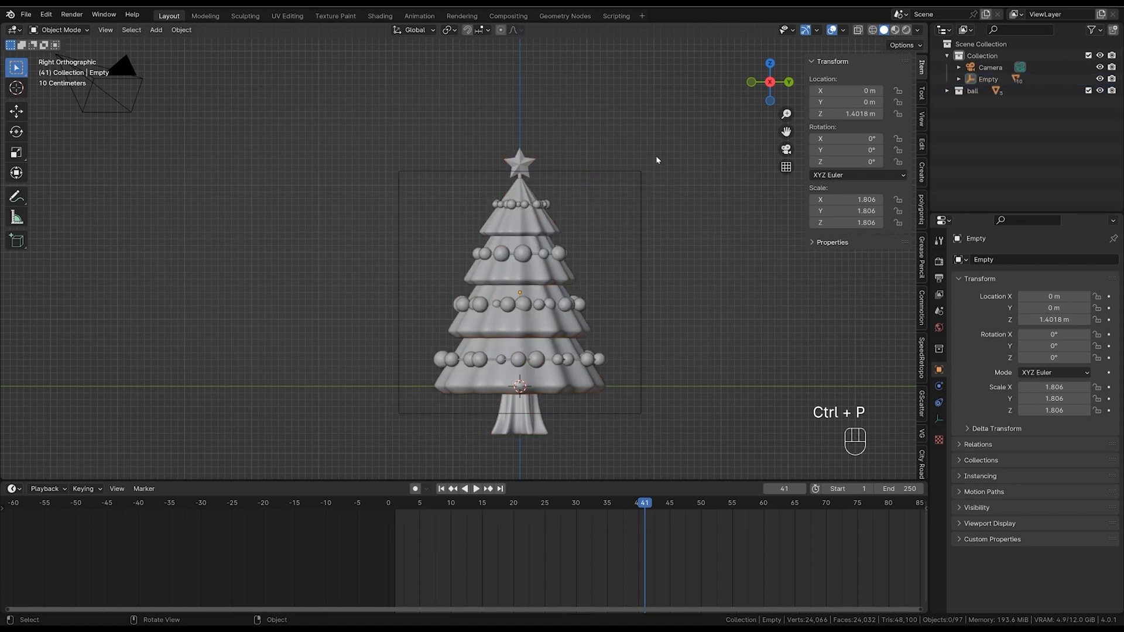
Tilt the tree by rotating the cube empty about X to about -12.1°.
{"action": "left_click", "coordinate": [647, 184]}
{"action": "key", "text": "r"}
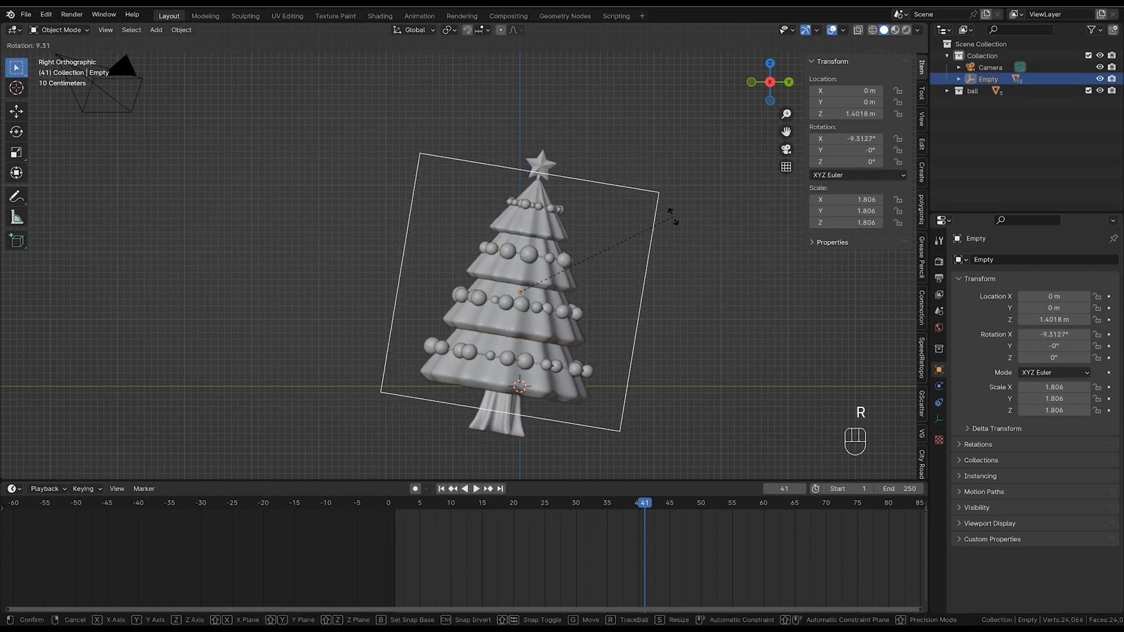
{"action": "left_click", "coordinate": [676, 224]}
{"action": "middle_click_drag", "start_coordinate": [683, 211], "coordinate": [653, 286]}
{"action": "key", "text": "KP_3"}
{"action": "key", "text": "r"}
{"action": "key", "text": "r"}
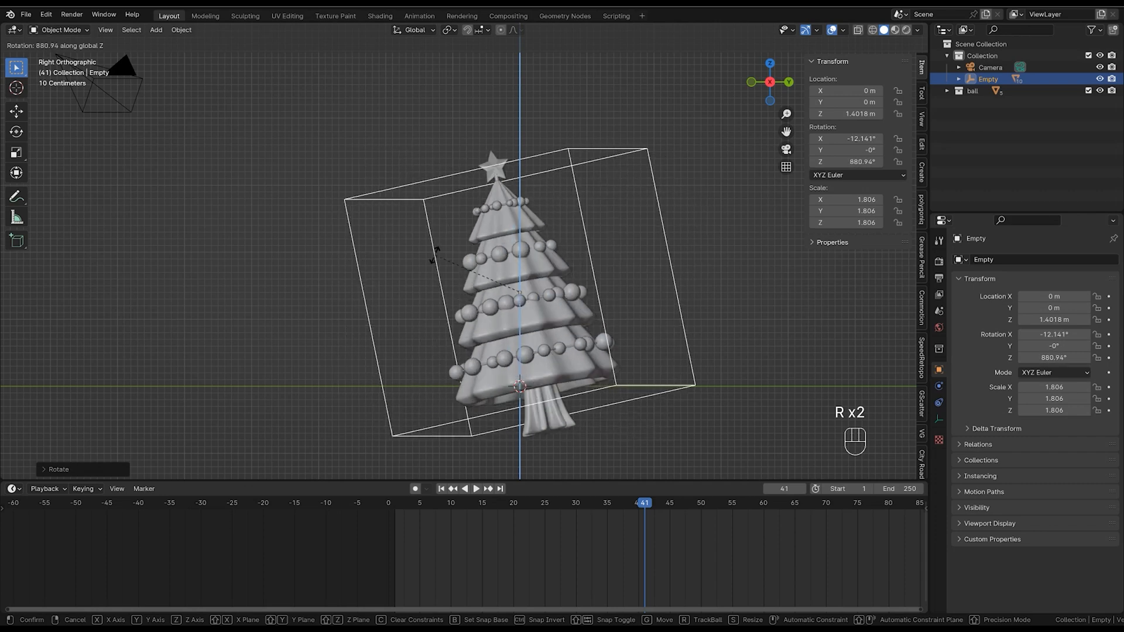
{"action": "right_click", "coordinate": [671, 238]}
{"action": "middle_click_drag", "start_coordinate": [670, 238], "coordinate": [649, 227]}
{"action": "key", "text": "KP_3"}
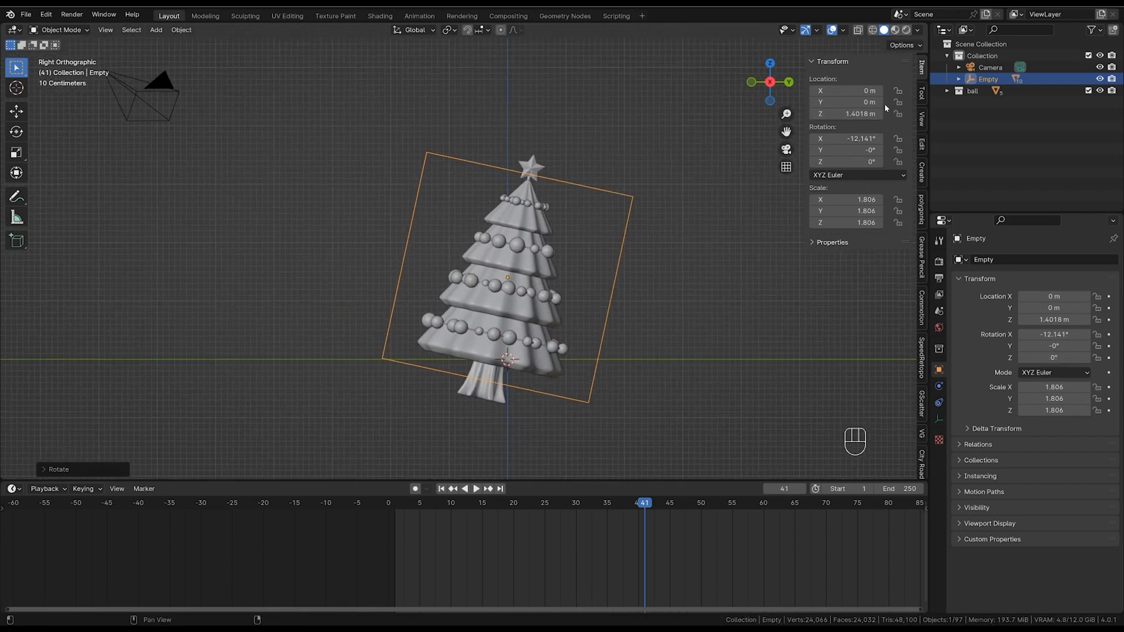
Insert a single Z-rotation keyframe of 0° on the cube empty at frame 0.
{"action": "left_click_drag", "start_coordinate": [426, 506], "coordinate": [375, 517]}
{"action": "right_click", "coordinate": [859, 164]}
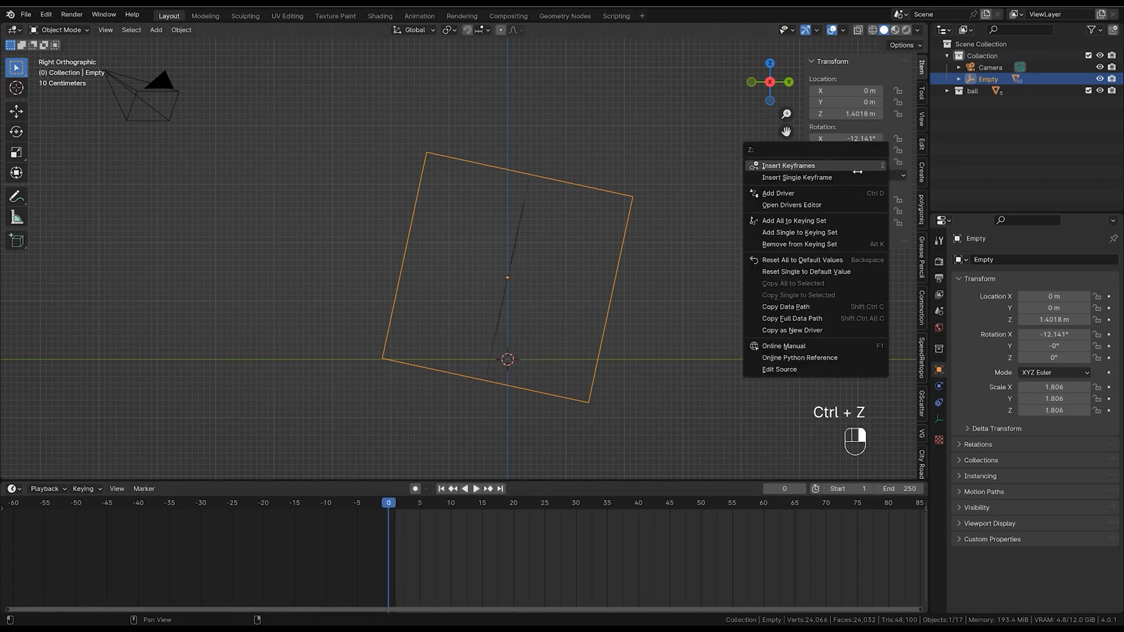
{"action": "left_click", "coordinate": [860, 178]}
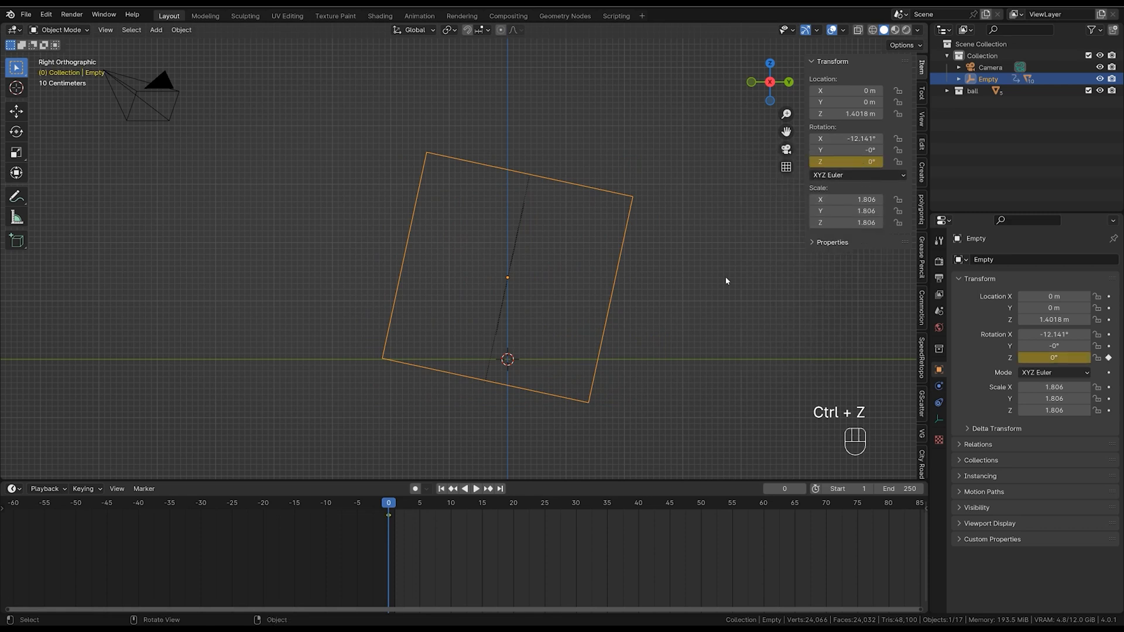
Set the cube empty's Z rotation to 720° at frame 50 and keyframe only that channel.
{"action": "key", "text": "space"}
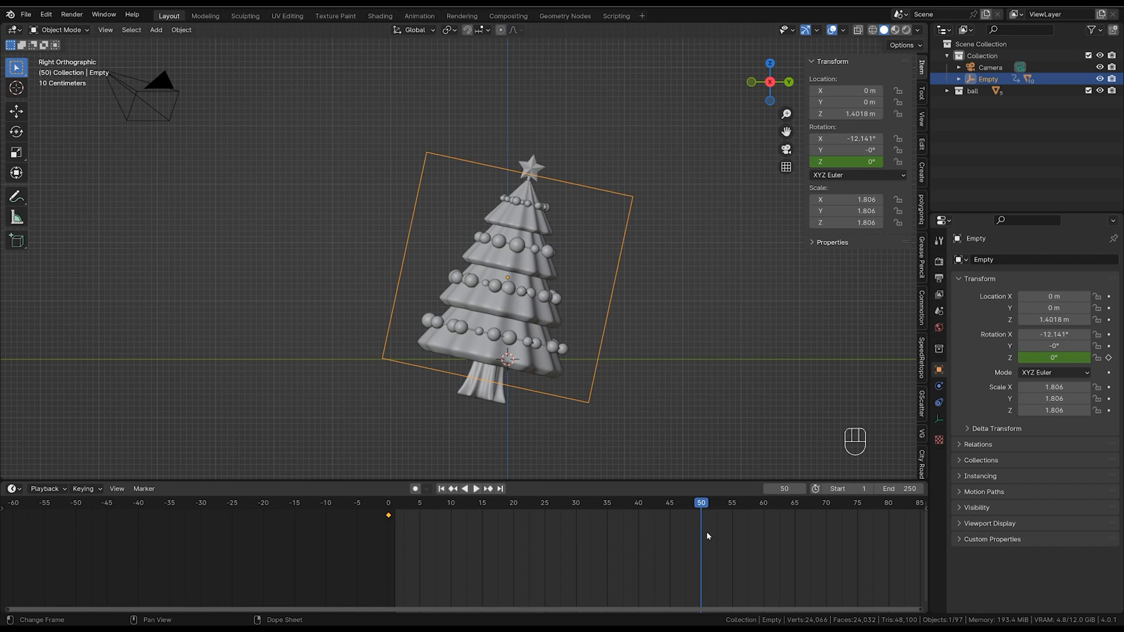
{"action": "left_click", "coordinate": [851, 159]}
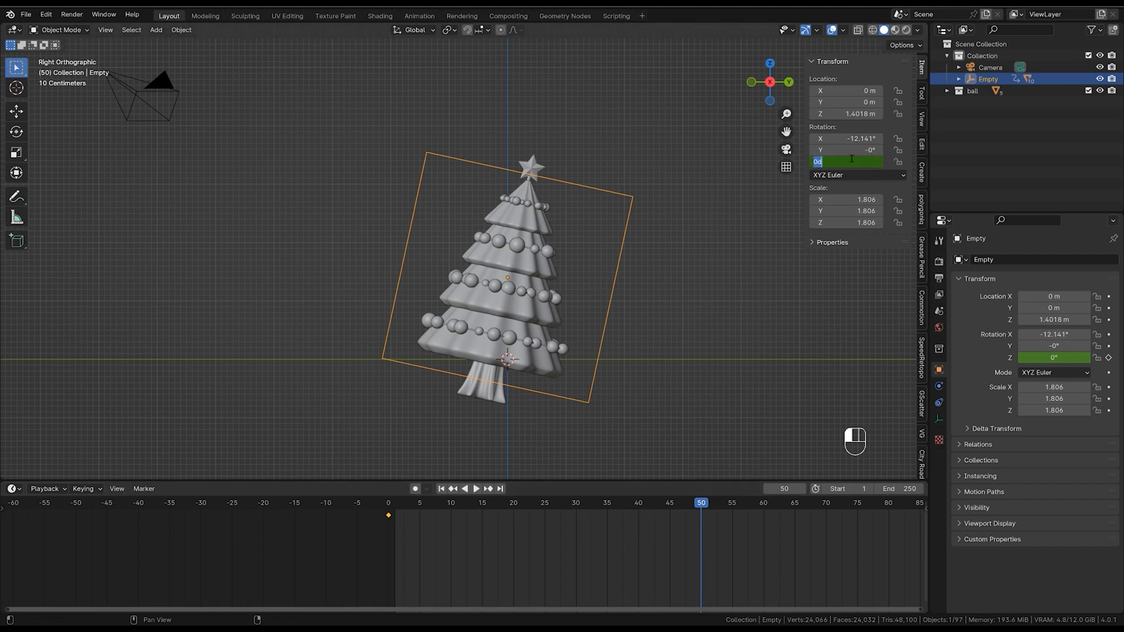
{"action": "type", "text": "720"}
{"action": "key", "text": "Return"}
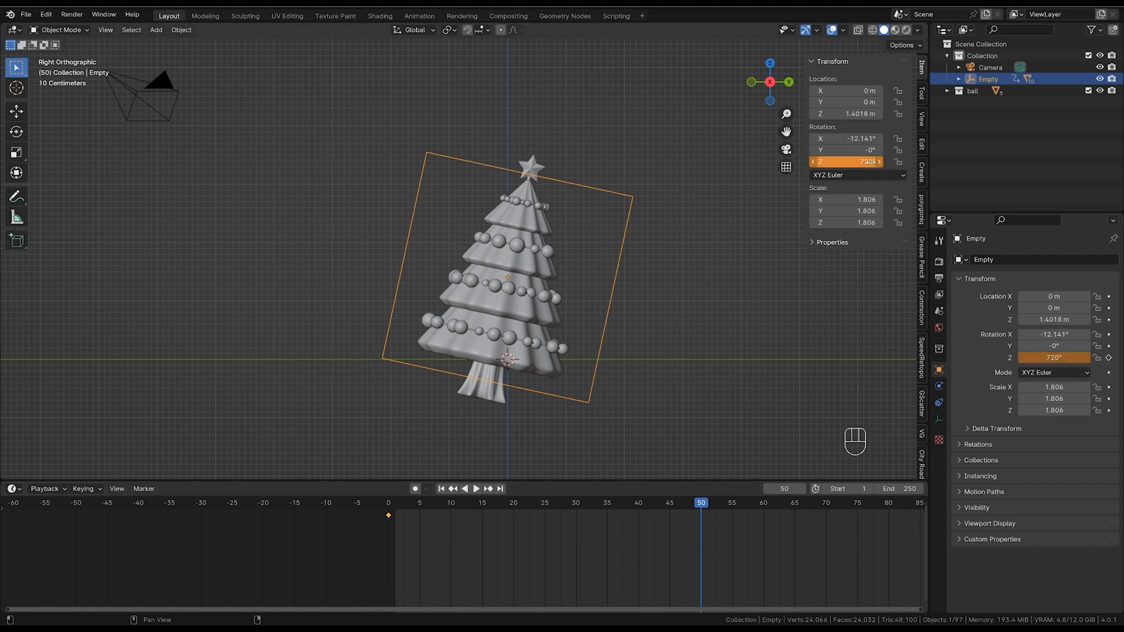
{"action": "right_click", "coordinate": [868, 162]}
{"action": "left_click", "coordinate": [863, 163]}
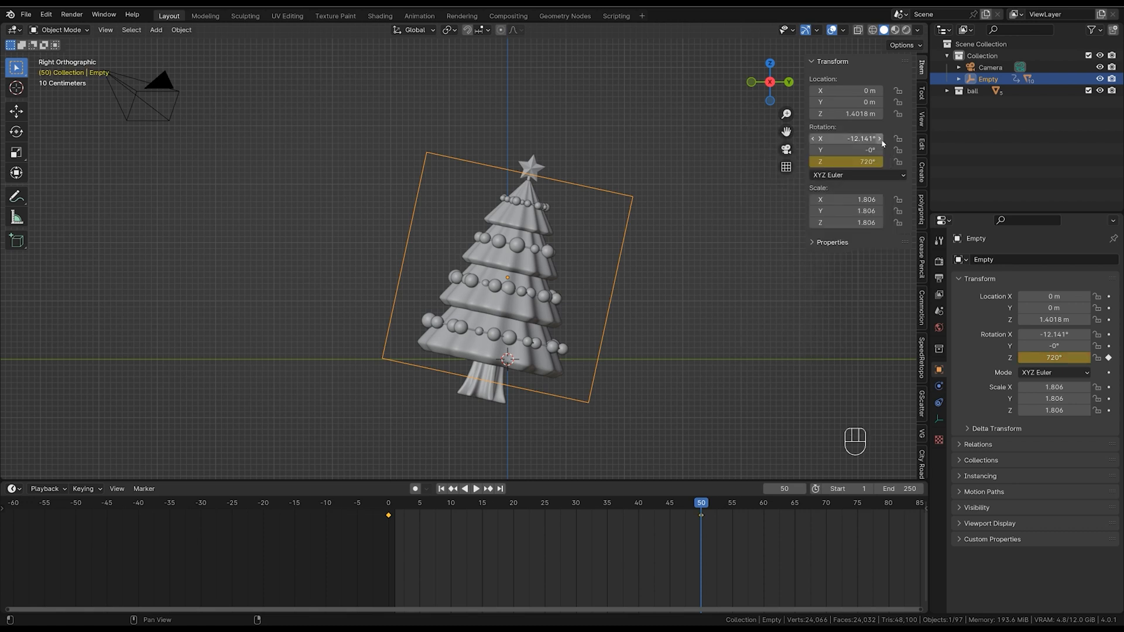
Preview the spinning tree and set the animation's end frame to 60.
{"action": "left_click_drag", "start_coordinate": [644, 529], "coordinate": [342, 533]}
{"action": "key", "text": "space"}
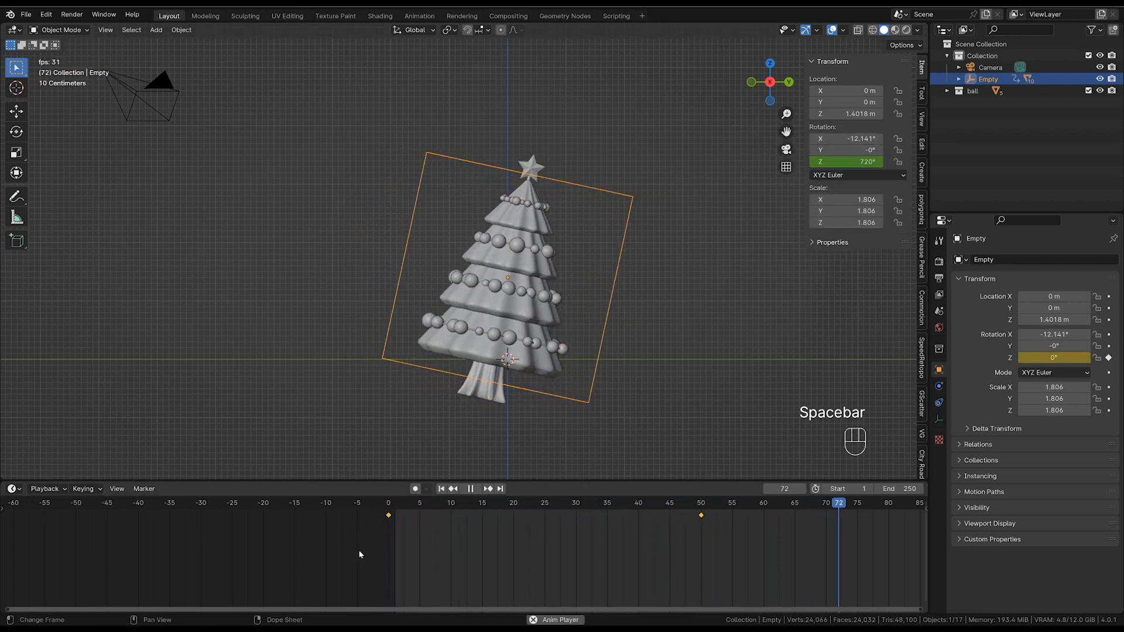
{"action": "key", "text": "space"}
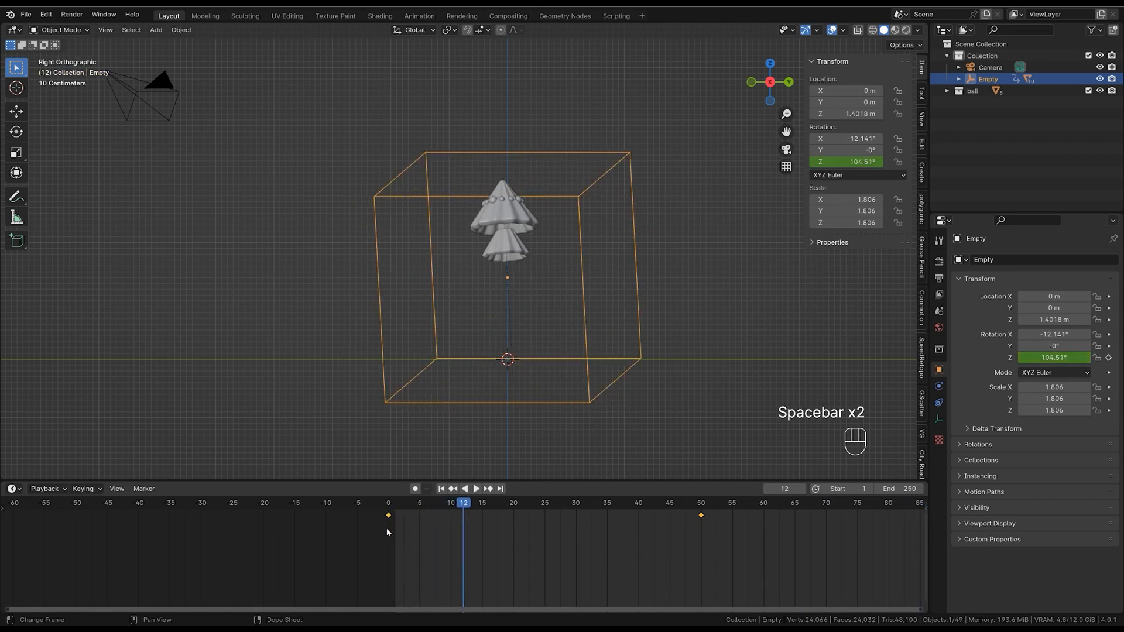
{"action": "key", "text": "Return"}
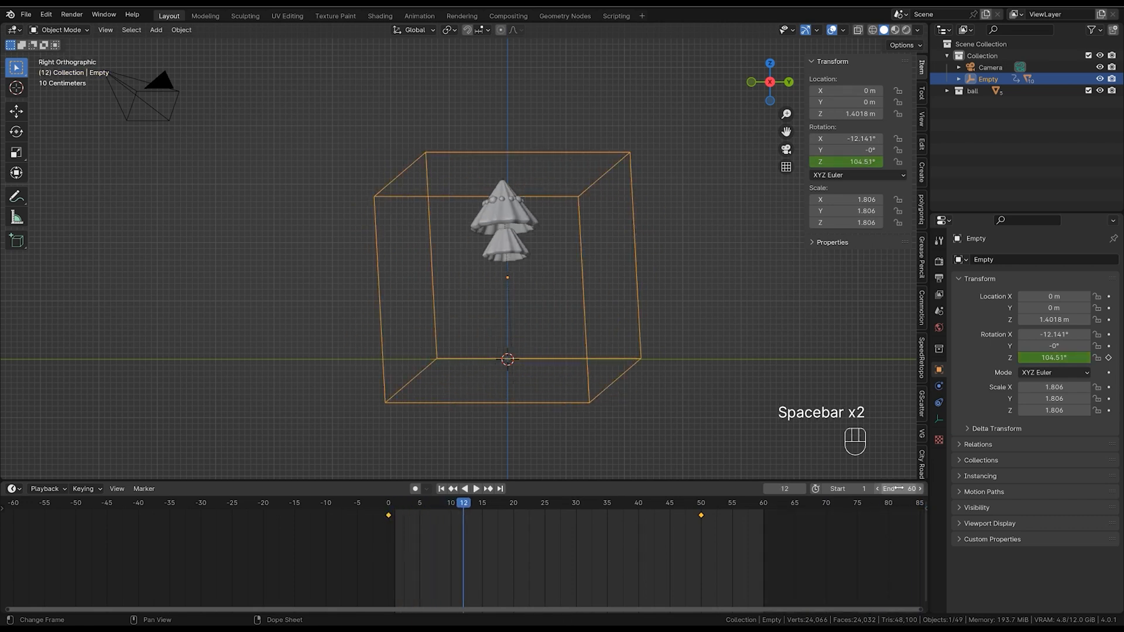
{"action": "key", "text": "space"}
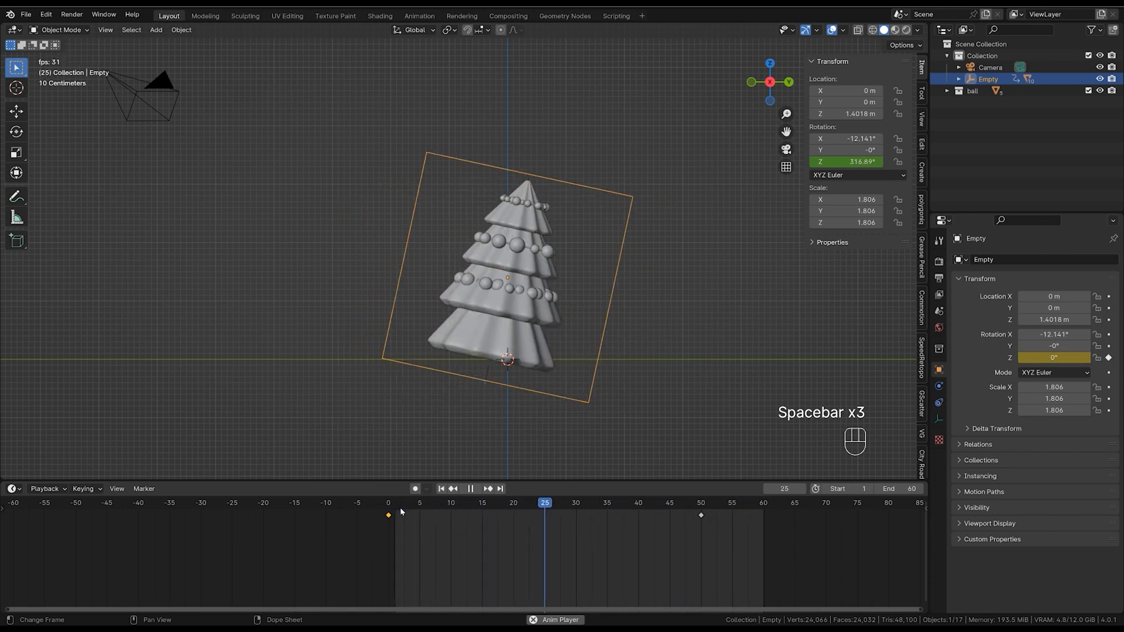
{"action": "key", "text": "space"}
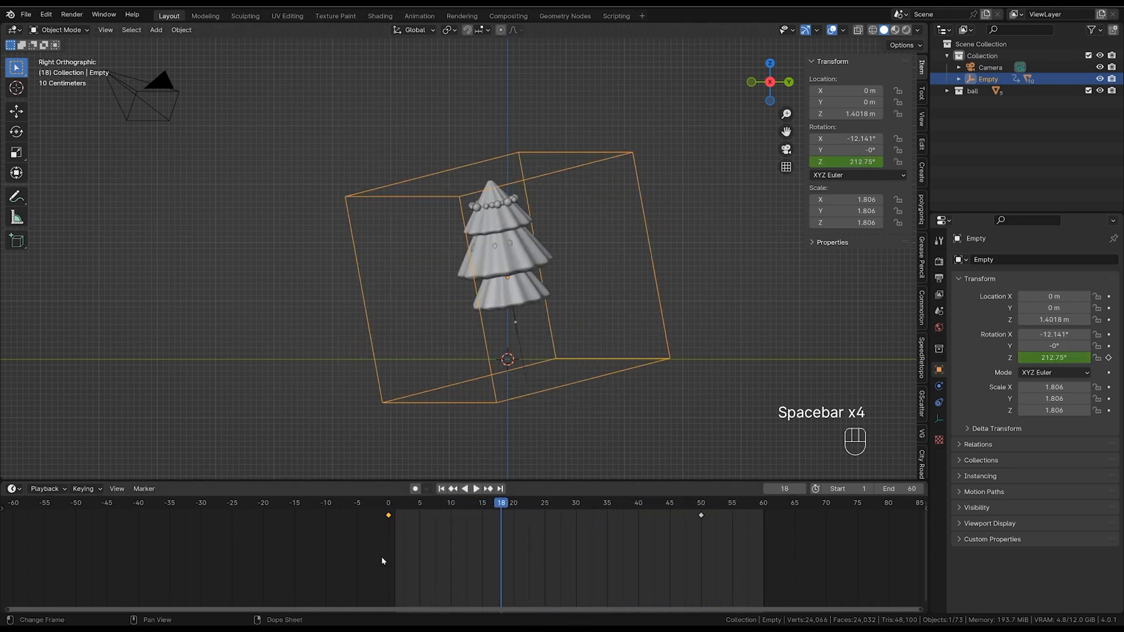
Review the interpolation options for the empty's rotation keyframes and replay the spinning build-up from the start.
{"action": "key", "text": "t"}
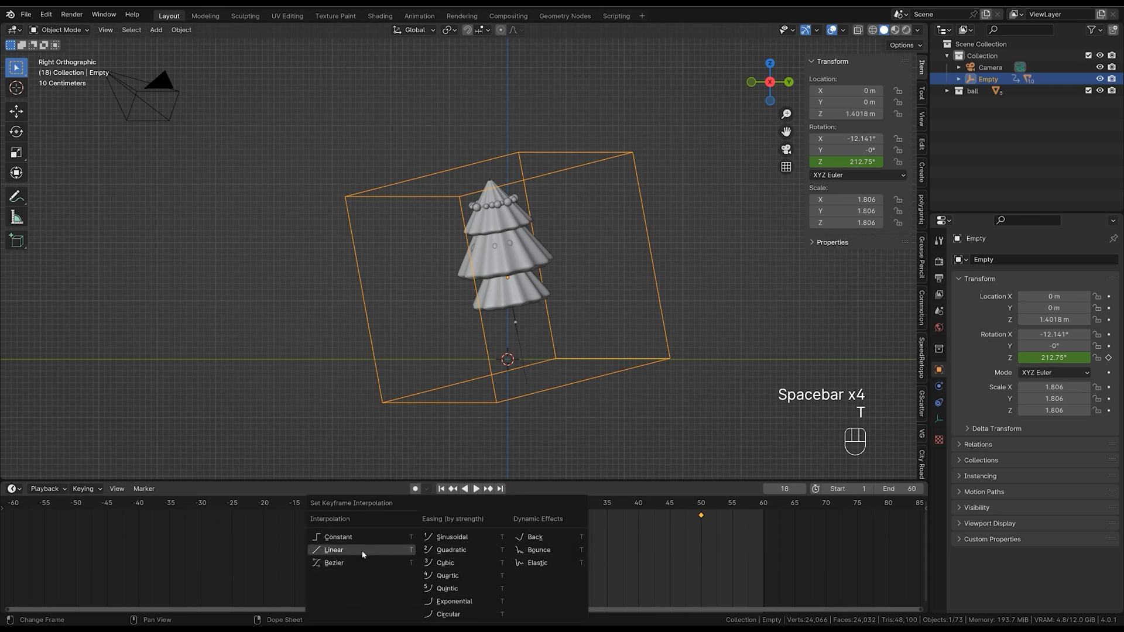
{"action": "left_click", "coordinate": [378, 475]}
{"action": "left_click_drag", "start_coordinate": [396, 505], "coordinate": [361, 544]}
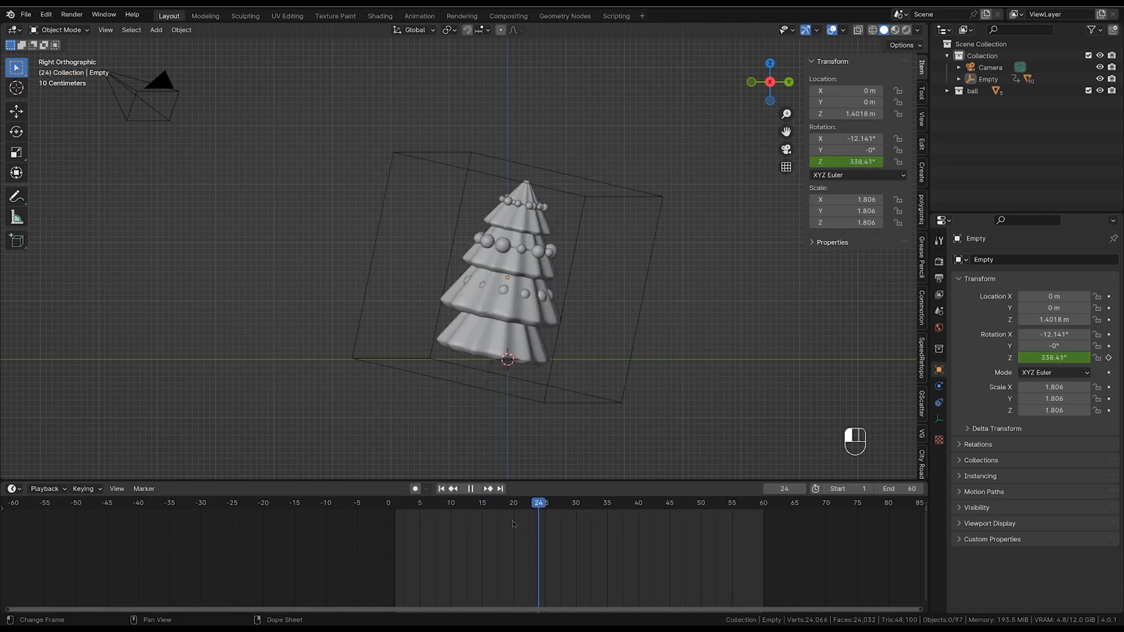
{"action": "left_click_drag", "start_coordinate": [363, 544], "coordinate": [334, 529]}
{"action": "key", "text": "space"}
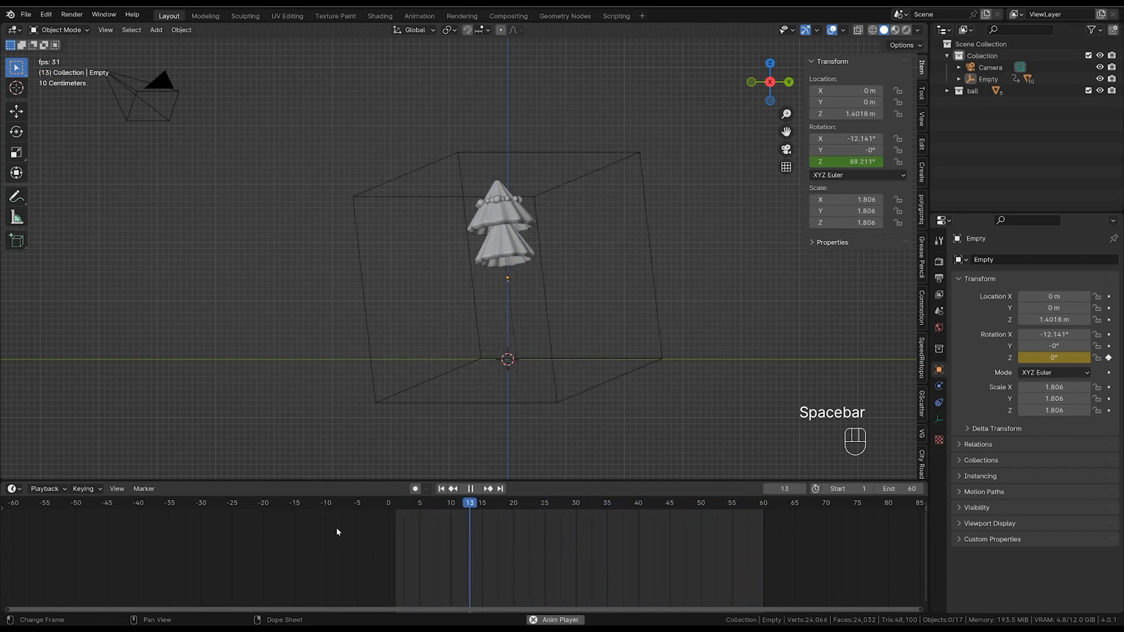
Replay the spinning tree build-up and scrub through its first frames to judge the rotation timing.
{"action": "key", "text": "space"}
{"action": "key", "text": "space"}
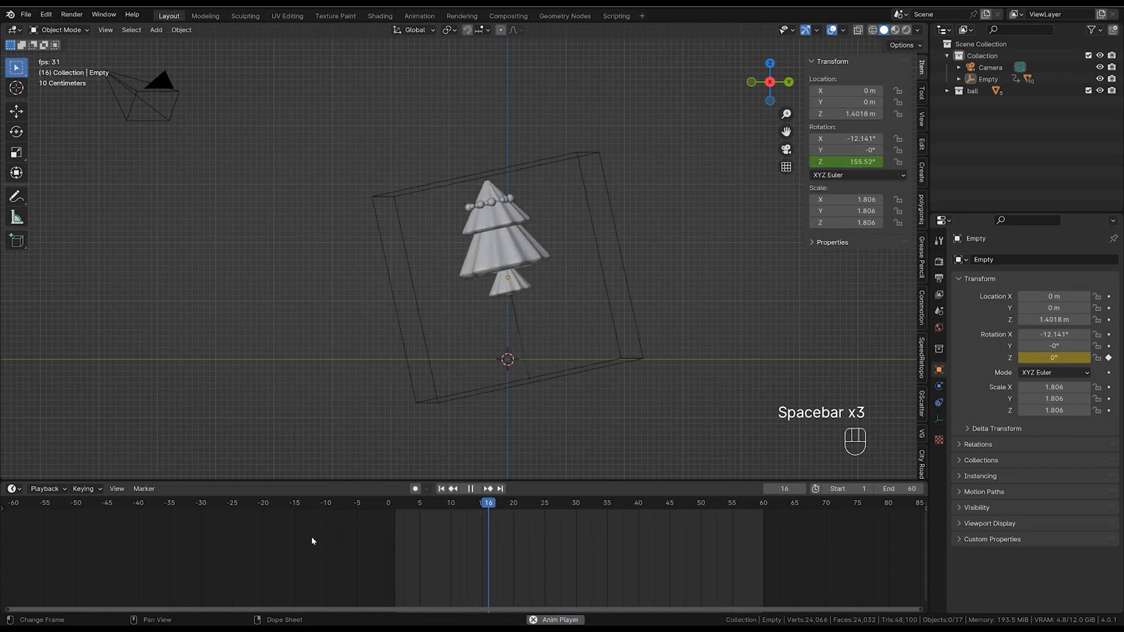
{"action": "key", "text": "space"}
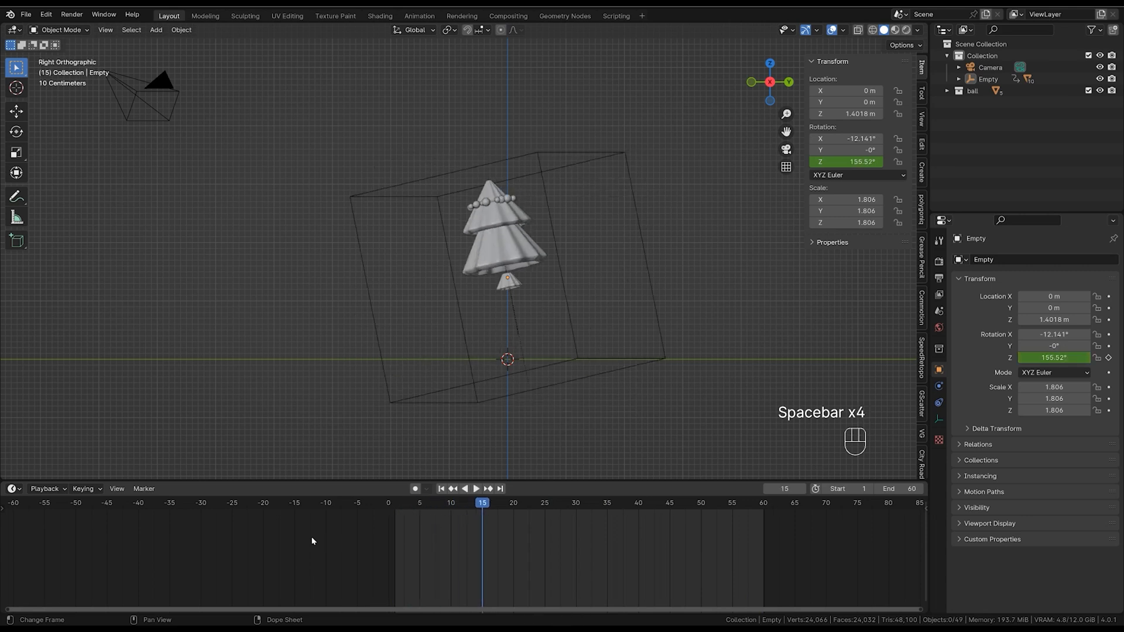
{"action": "left_click_drag", "start_coordinate": [420, 521], "coordinate": [512, 494]}
Move the cube empty's starting rotation keyframe to frame -10 and its ending rotation keyframe to frame 55.
{"action": "left_click", "coordinate": [609, 412]}
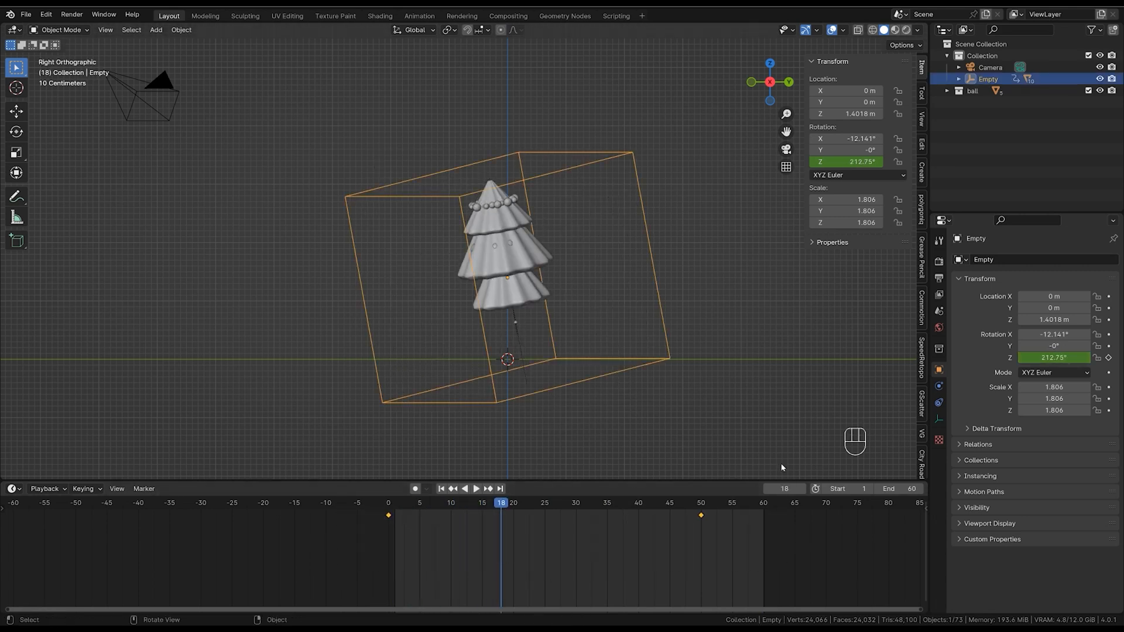
{"action": "key", "text": "g"}
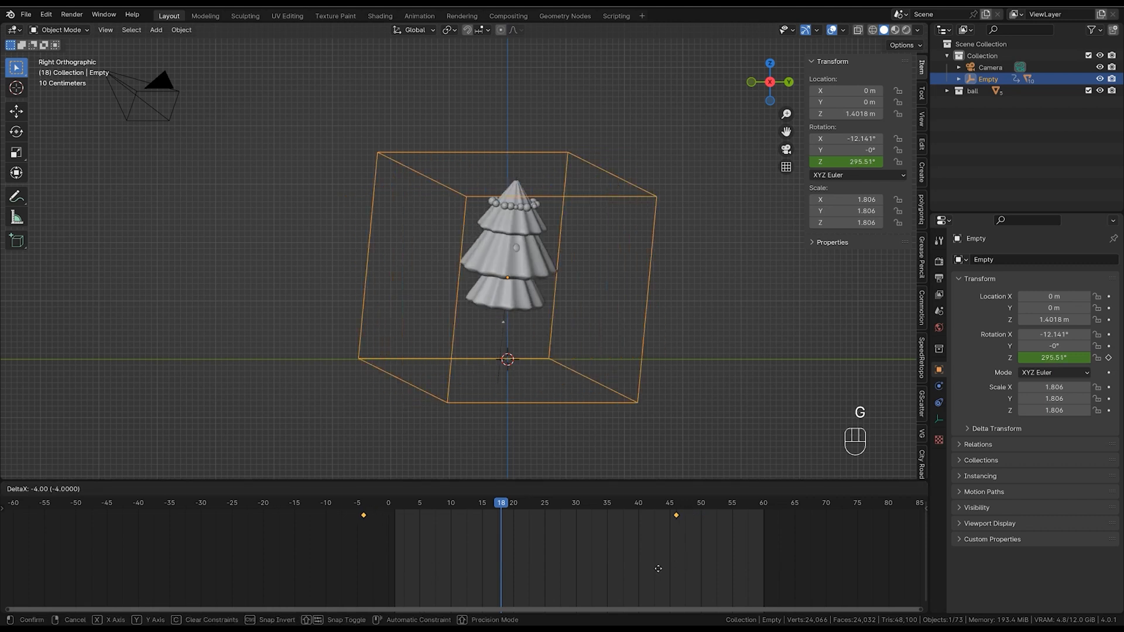
{"action": "right_click", "coordinate": [660, 565]}
{"action": "key", "text": "g"}
{"action": "left_click", "coordinate": [619, 574]}
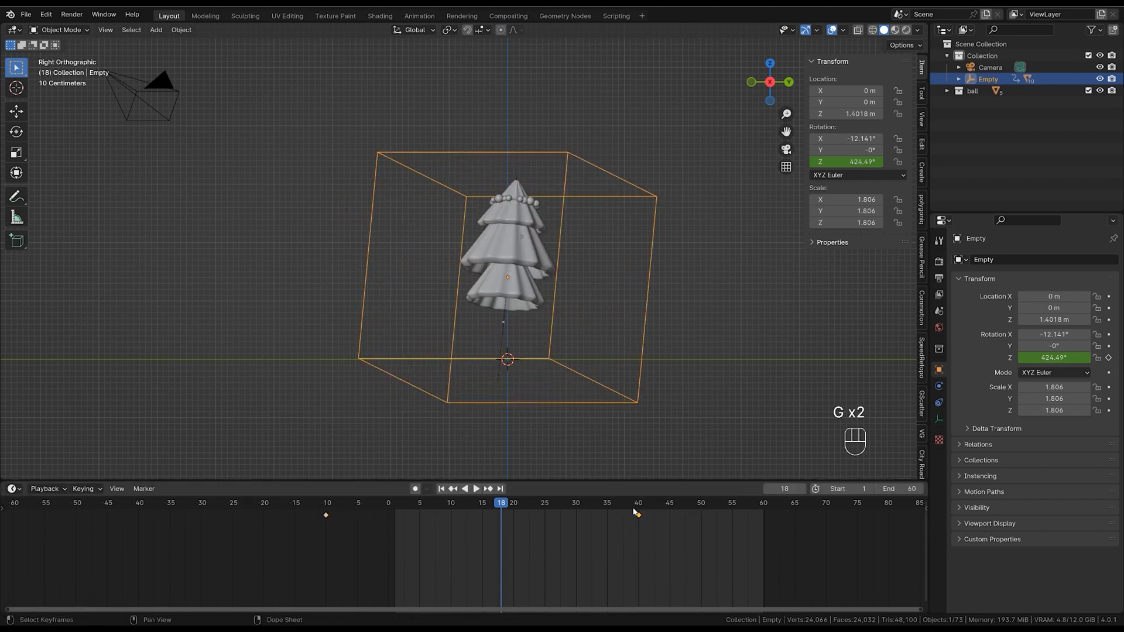
{"action": "key", "text": "g"}
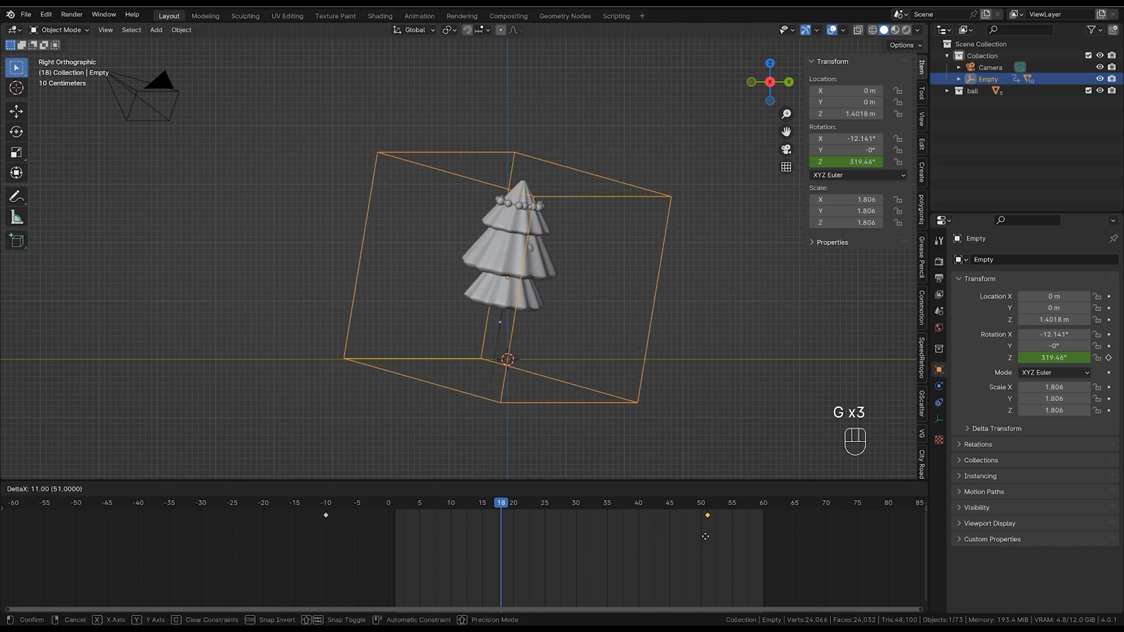
{"action": "left_click", "coordinate": [732, 536]}
Scrub through the retimed tree spin and play it back from frame 0.
{"action": "left_click_drag", "start_coordinate": [501, 503], "coordinate": [337, 542]}
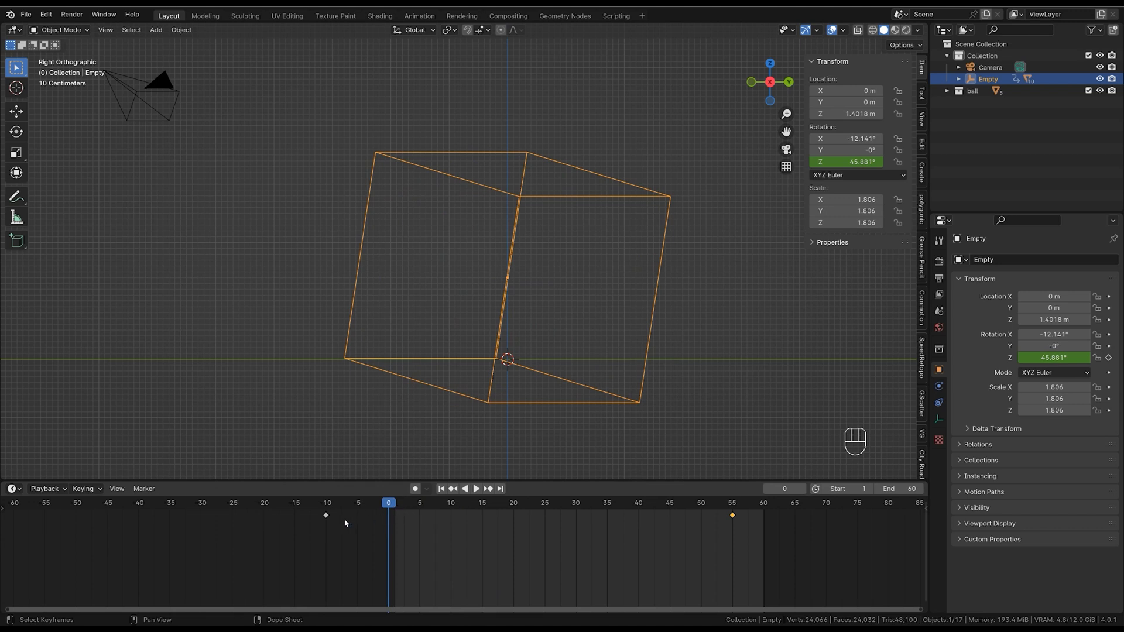
{"action": "left_click_drag", "start_coordinate": [390, 509], "coordinate": [647, 521]}
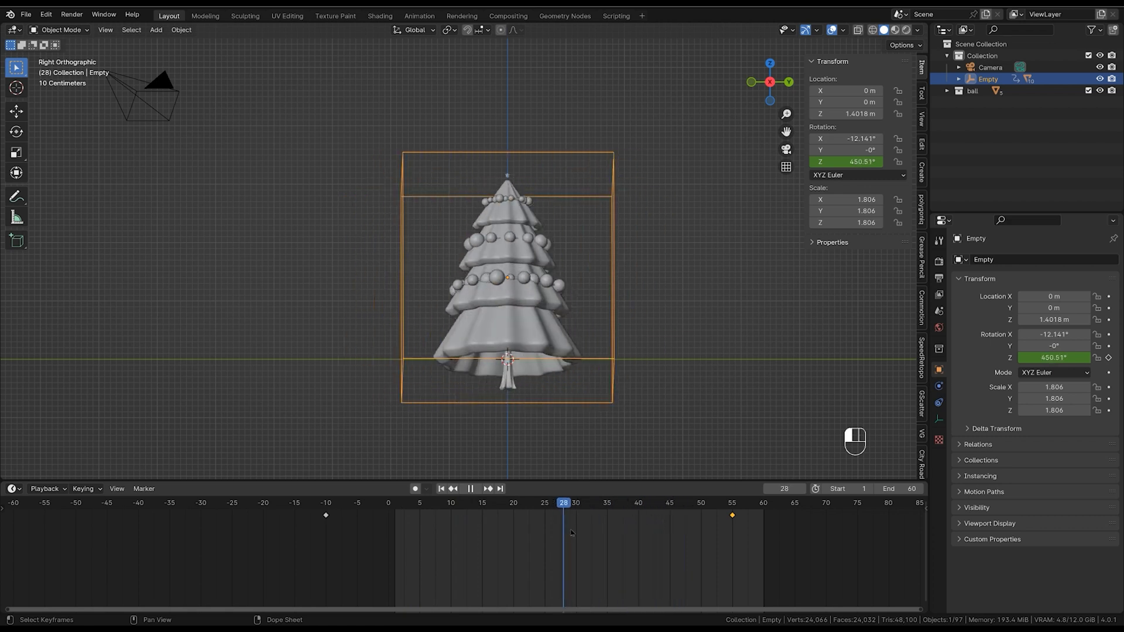
{"action": "left_click_drag", "start_coordinate": [738, 523], "coordinate": [330, 542]}
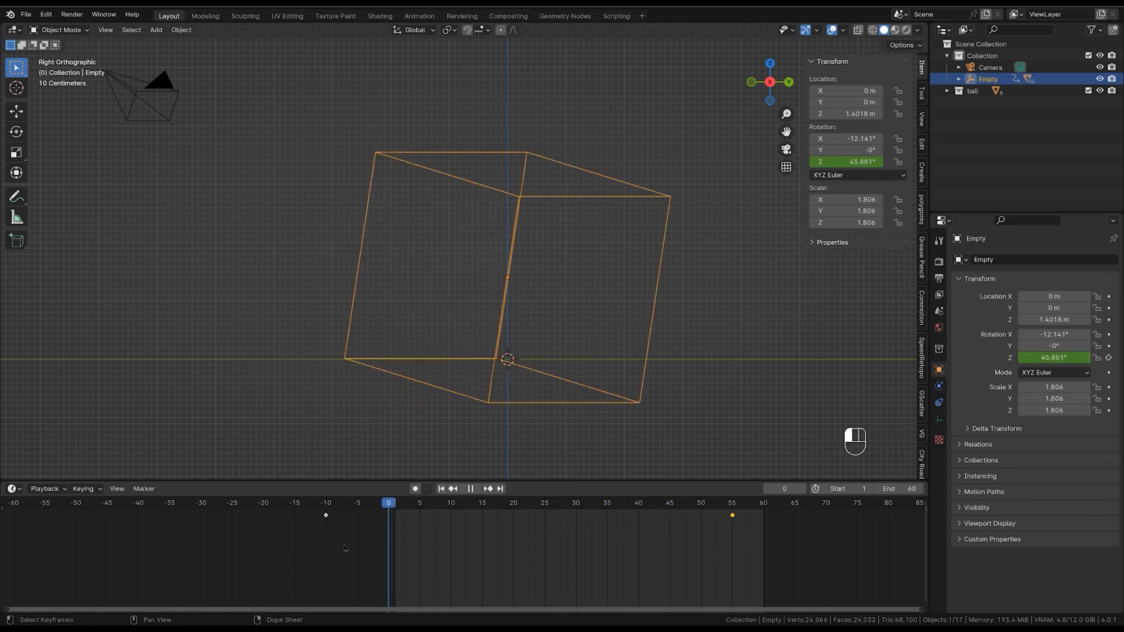
{"action": "key", "text": "space"}
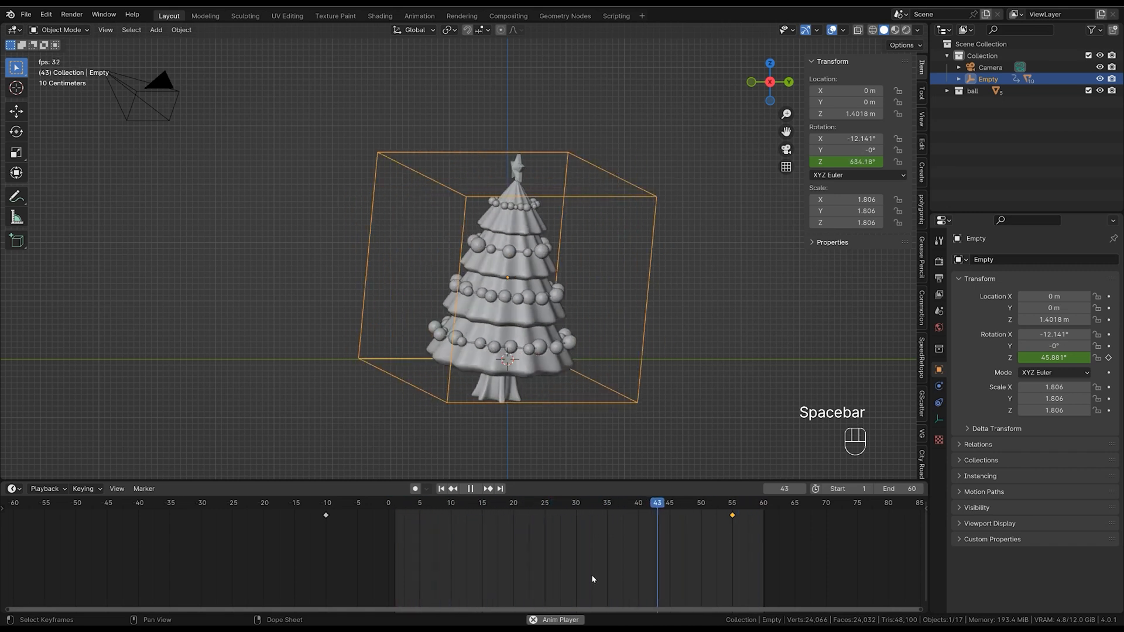
Move the empty's first rotation keyframe back to frame -15 and replay the animation from frame 0.
{"action": "key", "text": "space"}
{"action": "key", "text": "b"}
{"action": "left_click_drag", "start_coordinate": [283, 553], "coordinate": [412, 577]}
{"action": "key", "text": "g"}
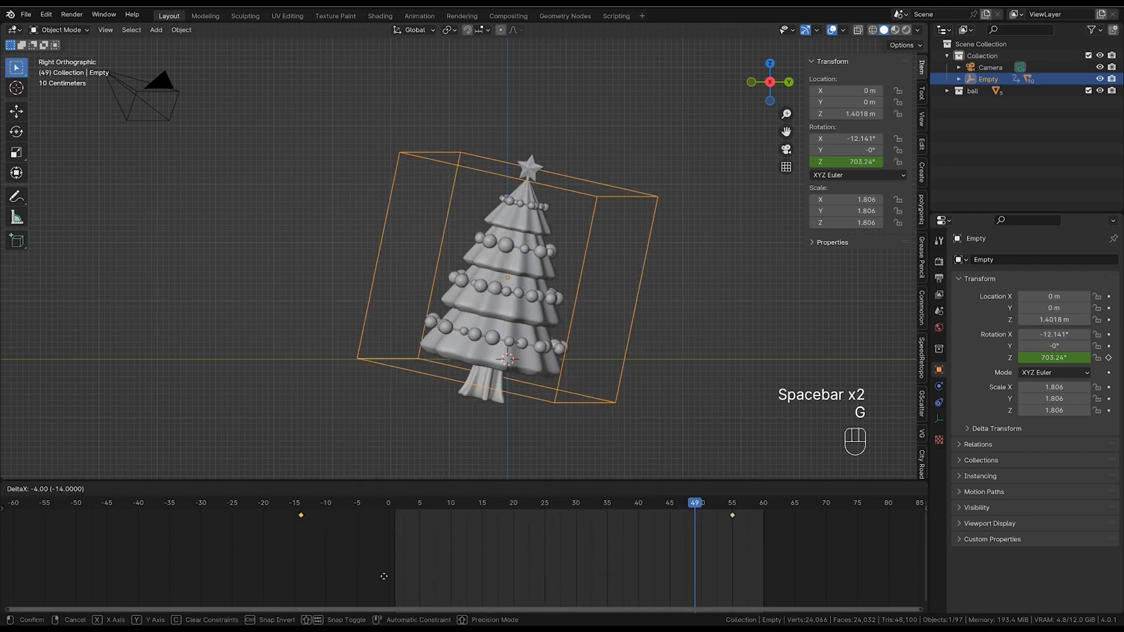
{"action": "left_click", "coordinate": [381, 578]}
{"action": "left_click", "coordinate": [388, 502]}
{"action": "key", "text": "space"}
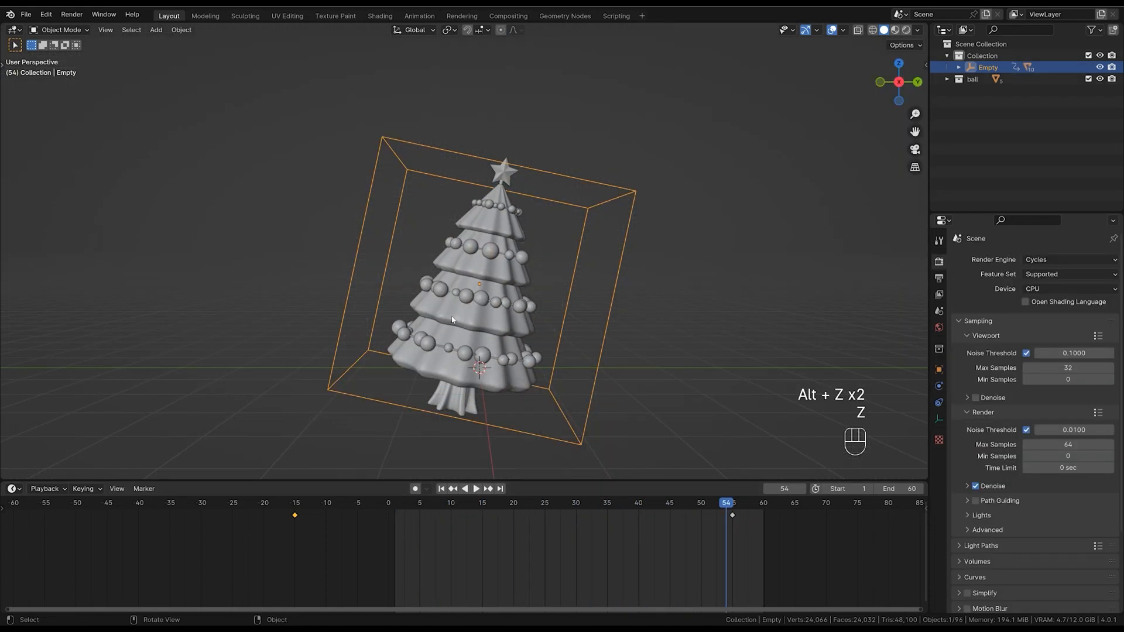
Use the Cycles render engine with GPU Compute as its device.
{"action": "left_click", "coordinate": [1063, 259]}
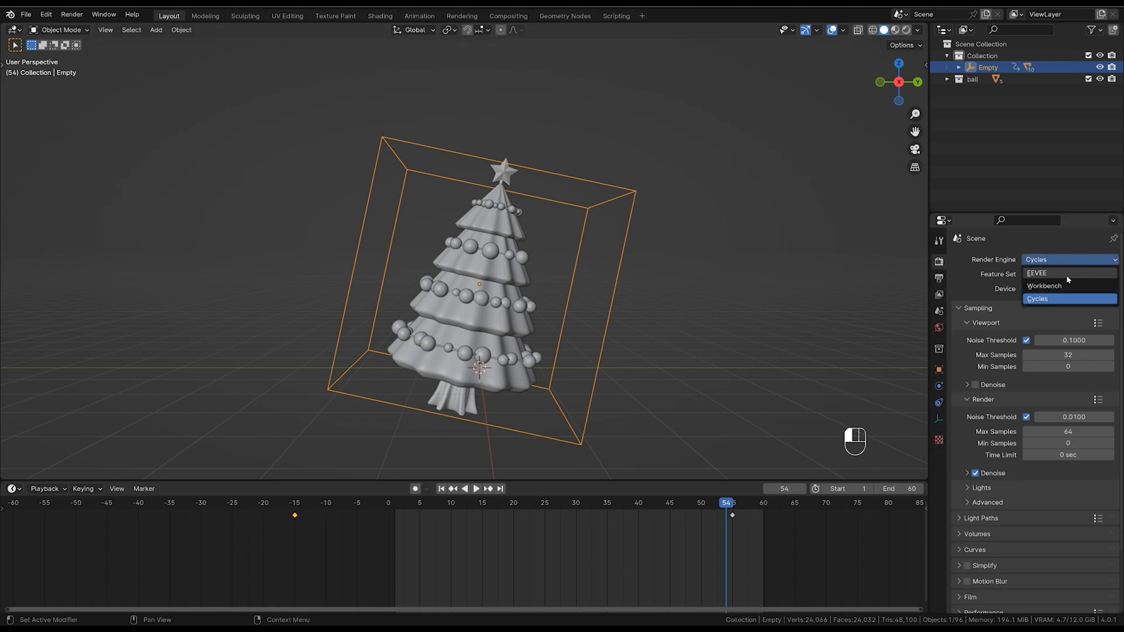
{"action": "left_click", "coordinate": [1048, 273]}
{"action": "left_click", "coordinate": [1059, 259]}
{"action": "left_click", "coordinate": [1059, 299]}
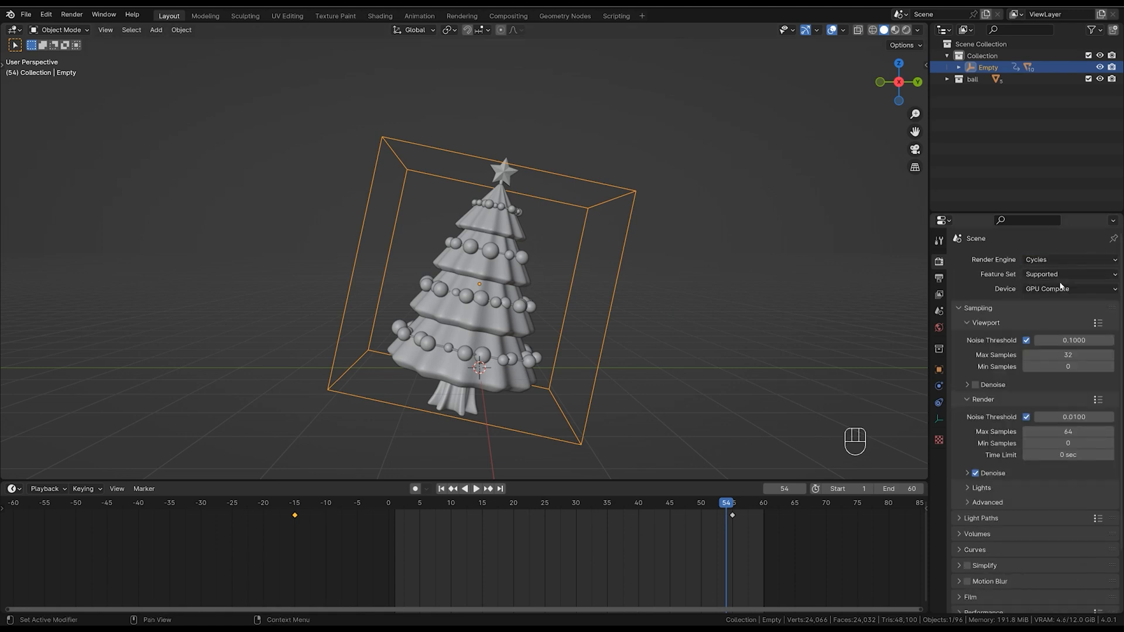
{"action": "left_click", "coordinate": [645, 344]}
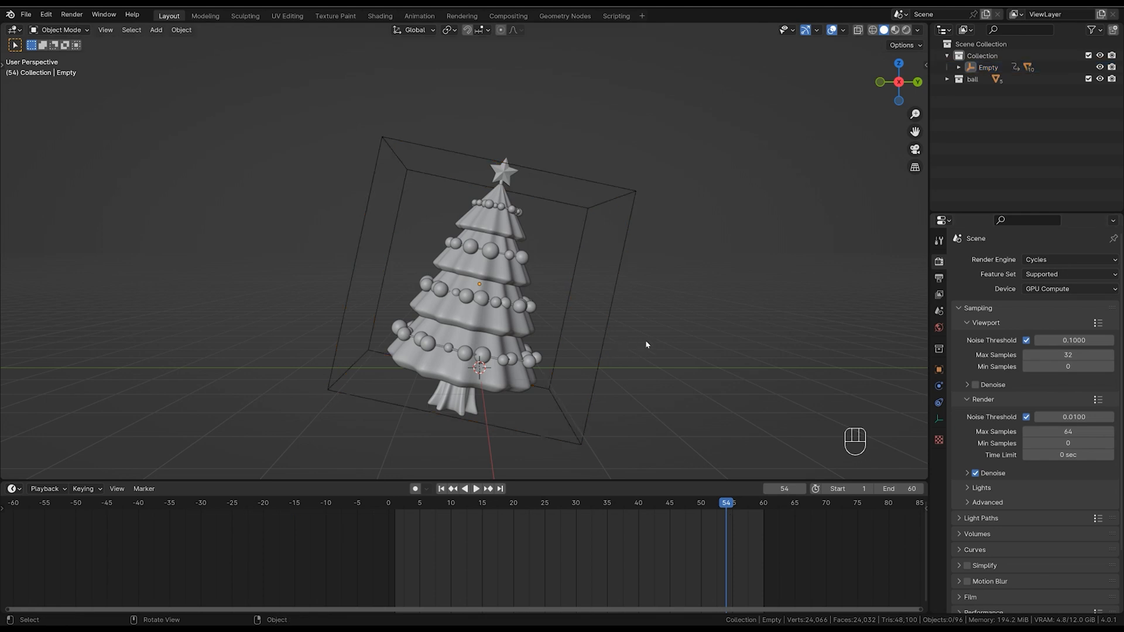
Switch the viewport to rendered shading and light the tree with the preview HDRI instead of the scene world.
{"action": "key", "text": "z"}
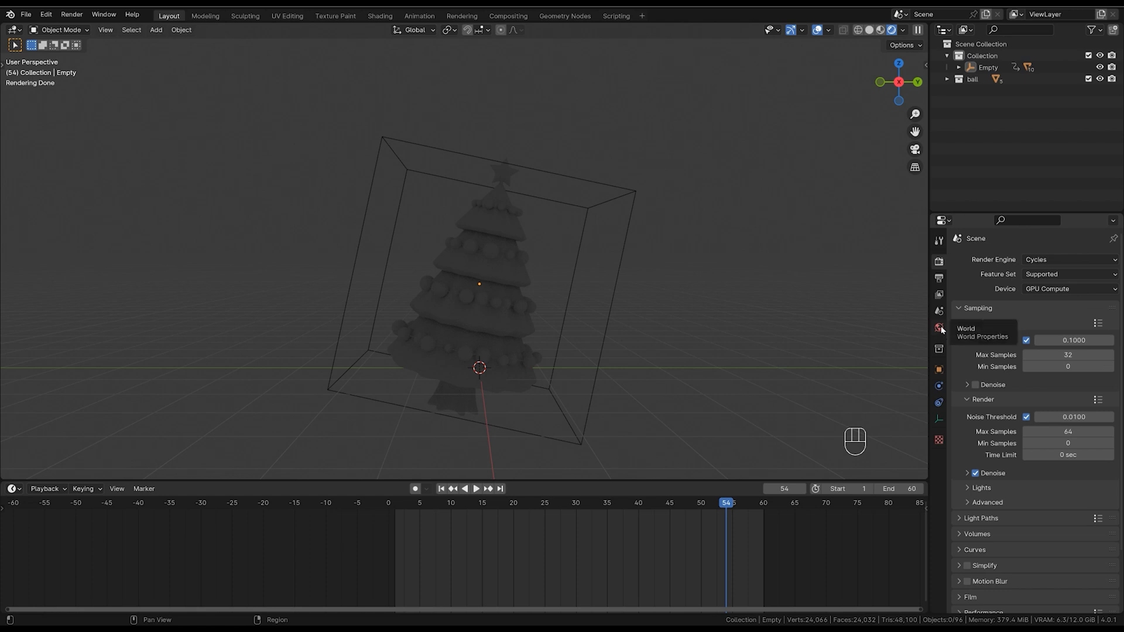
{"action": "left_click", "coordinate": [903, 32]}
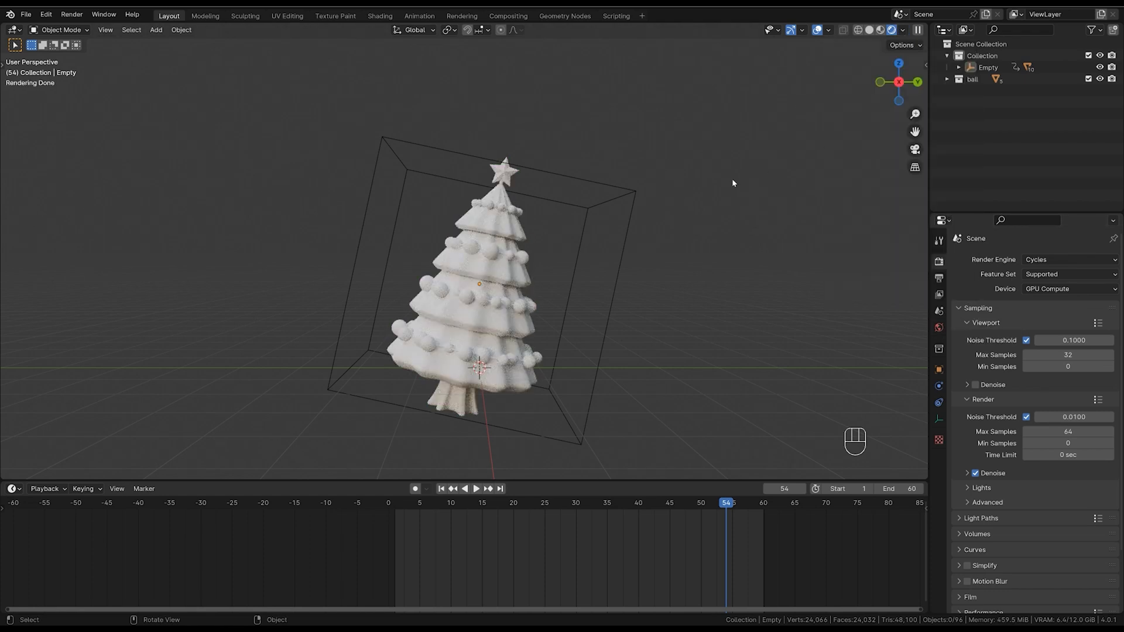
{"action": "middle_click_drag", "start_coordinate": [632, 328], "coordinate": [632, 246], "text": "ctrl"}
{"action": "left_click", "coordinate": [903, 31]}
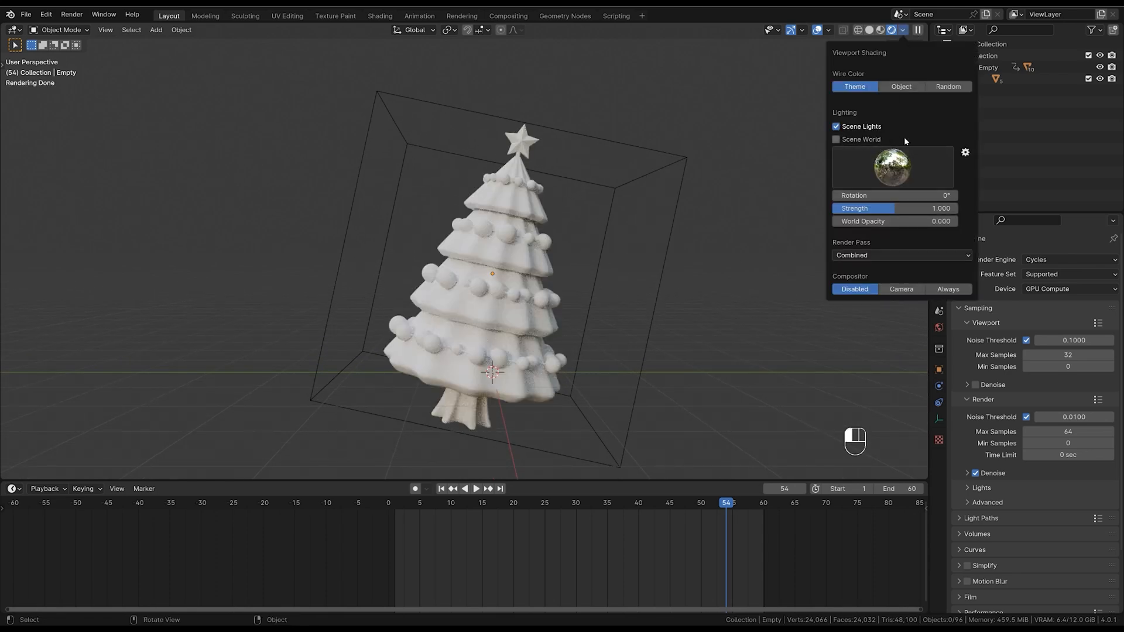
{"action": "left_click", "coordinate": [870, 124]}
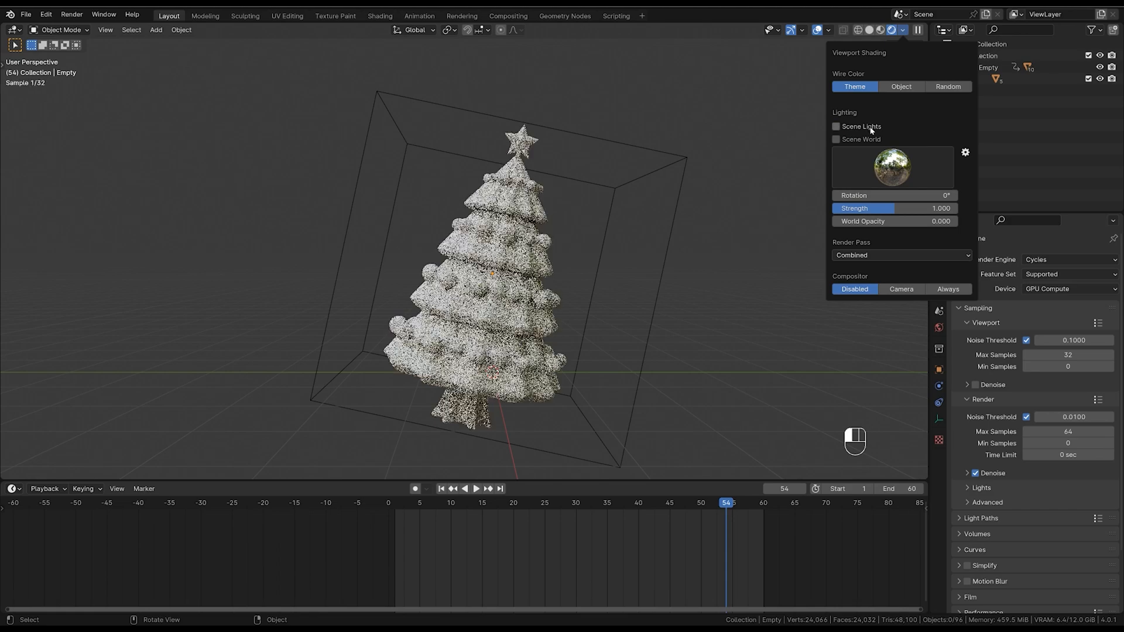
{"action": "left_click", "coordinate": [870, 126]}
Select the tree trunk in the right orthographic view and change the timeline area to the Shader Editor.
{"action": "middle_click_drag", "start_coordinate": [590, 393], "coordinate": [557, 398], "text": "alt"}
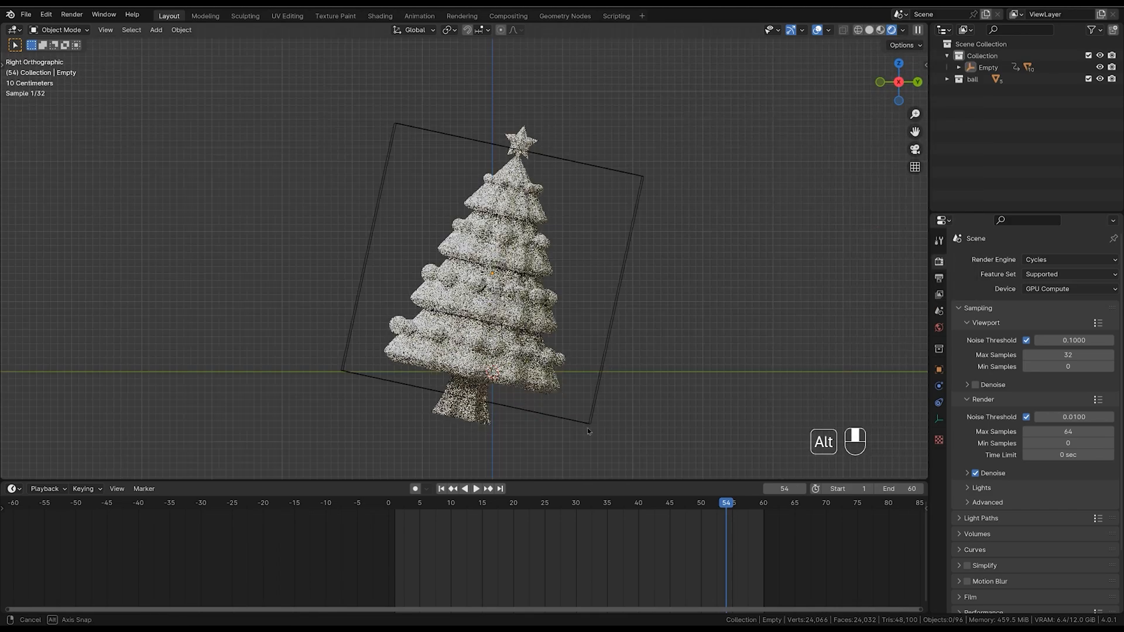
{"action": "middle_click_drag", "start_coordinate": [515, 456], "coordinate": [515, 421], "text": "ctrl"}
{"action": "middle_click_drag", "start_coordinate": [486, 471], "coordinate": [509, 448], "text": "shift"}
{"action": "middle_click_drag", "start_coordinate": [508, 459], "coordinate": [507, 450], "text": "ctrl"}
{"action": "left_click", "coordinate": [506, 450]}
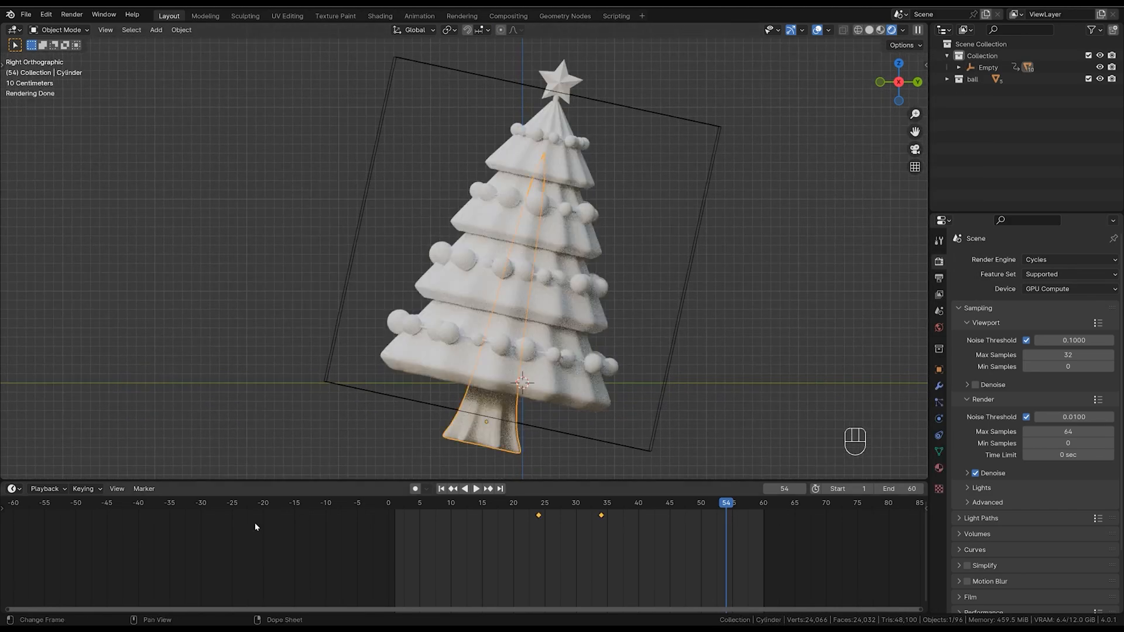
{"action": "left_click", "coordinate": [12, 489]}
{"action": "left_click", "coordinate": [39, 450]}
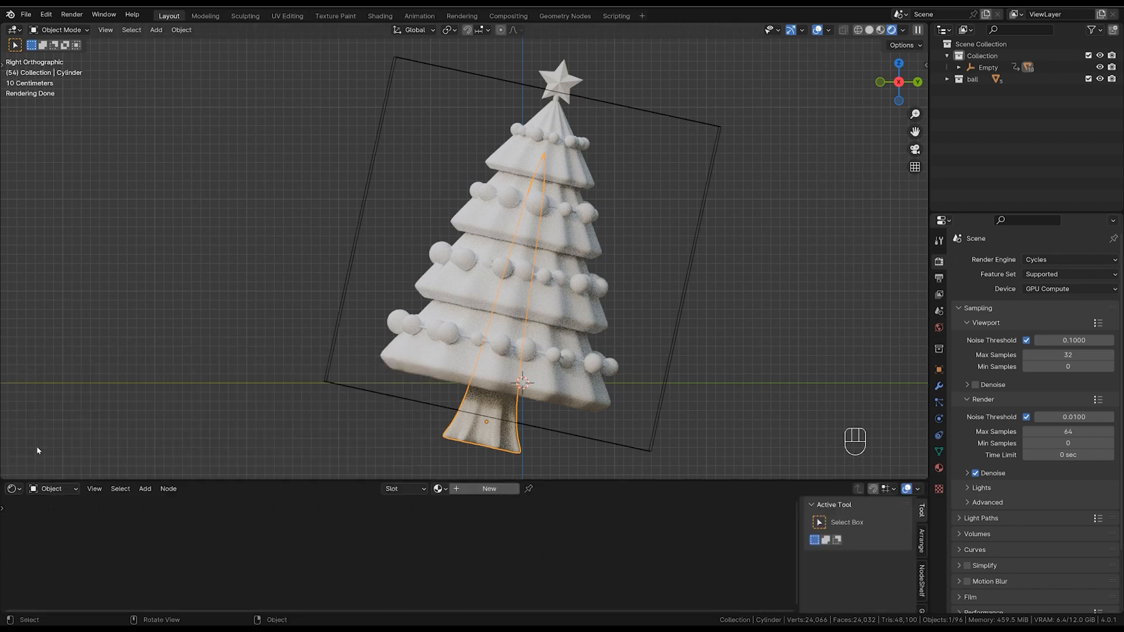
Give the trunk a new material with a dark reddish-brown base color.
{"action": "left_click", "coordinate": [498, 489]}
{"action": "left_click_drag", "start_coordinate": [545, 452], "coordinate": [541, 468]}
{"action": "left_click_drag", "start_coordinate": [597, 406], "coordinate": [597, 449]}
{"action": "left_click", "coordinate": [542, 468]}
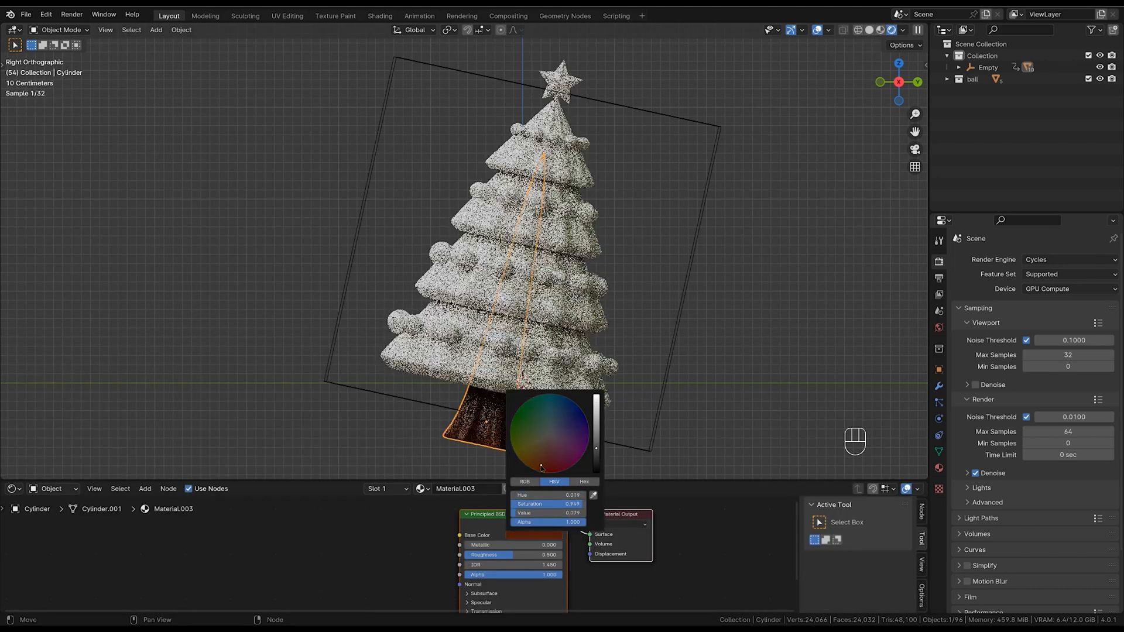
{"action": "left_click", "coordinate": [597, 448]}
Give the lowest foliage tier a new material with a dark green base color, hue about 0.33.
{"action": "left_click", "coordinate": [540, 374]}
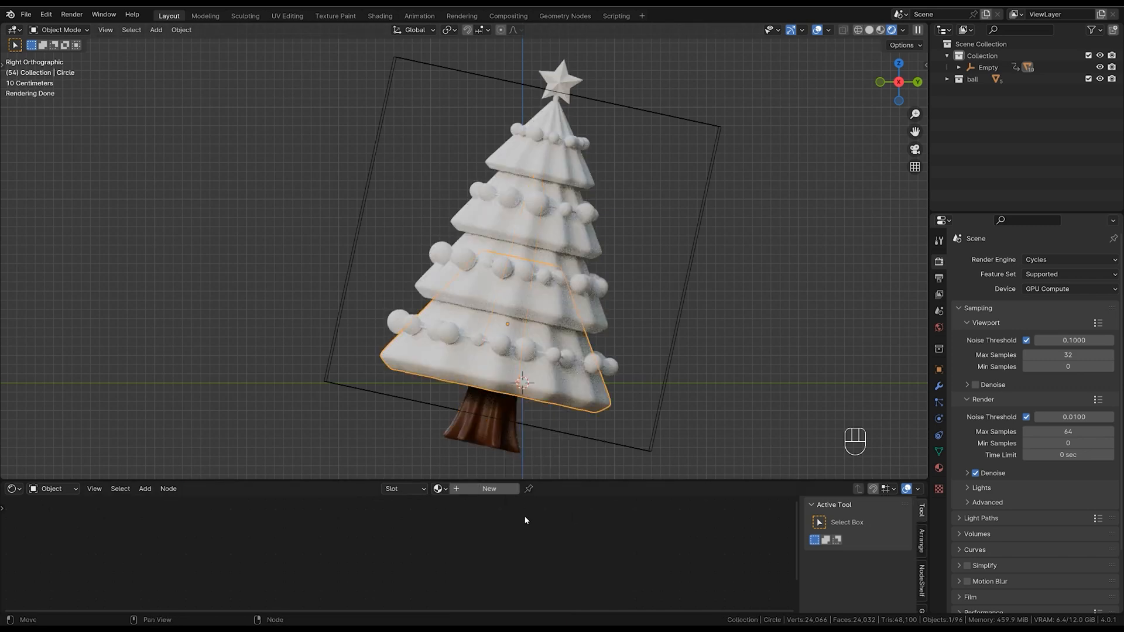
{"action": "left_click", "coordinate": [489, 489]}
{"action": "left_click", "coordinate": [529, 535]}
{"action": "left_click", "coordinate": [517, 420]}
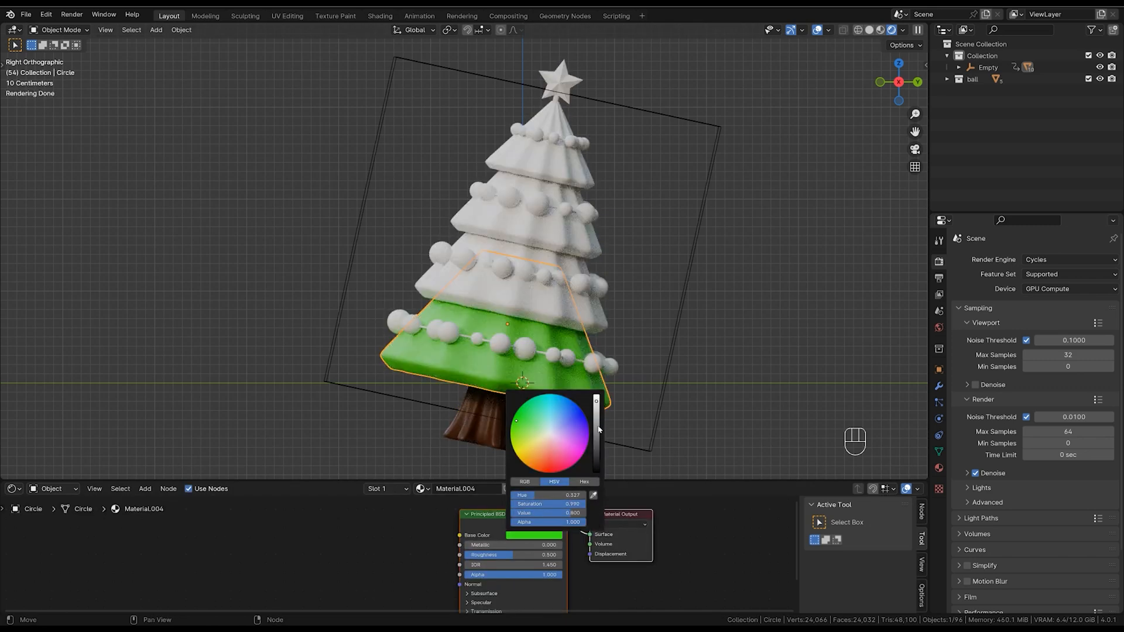
{"action": "left_click_drag", "start_coordinate": [596, 404], "coordinate": [598, 456]}
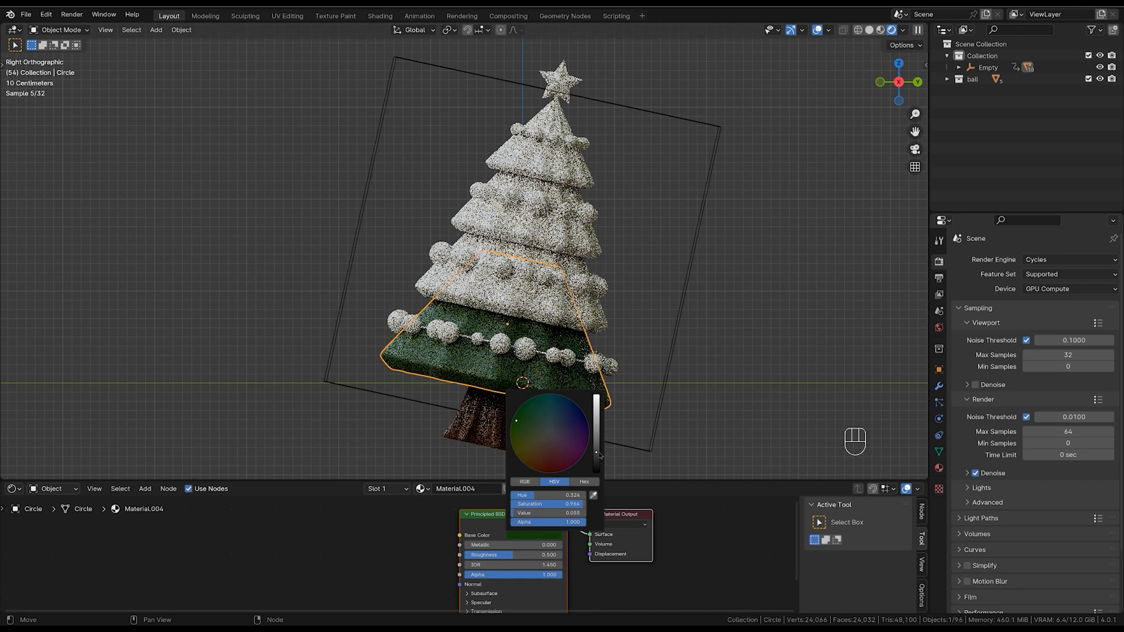
Link the lowest tier's green material to the three upper foliage tiers.
{"action": "left_click", "coordinate": [566, 319]}
{"action": "left_click", "coordinate": [559, 240]}
{"action": "left_click", "coordinate": [554, 170], "text": "shift"}
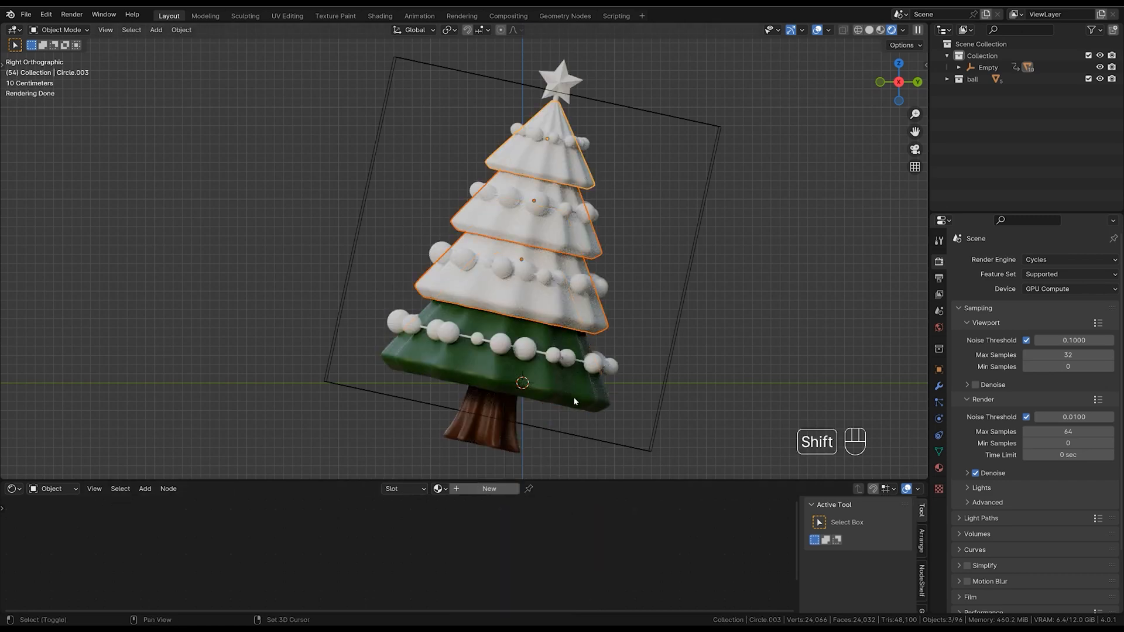
{"action": "left_click", "coordinate": [576, 398], "text": "shift"}
{"action": "key", "text": "ctrl+l"}
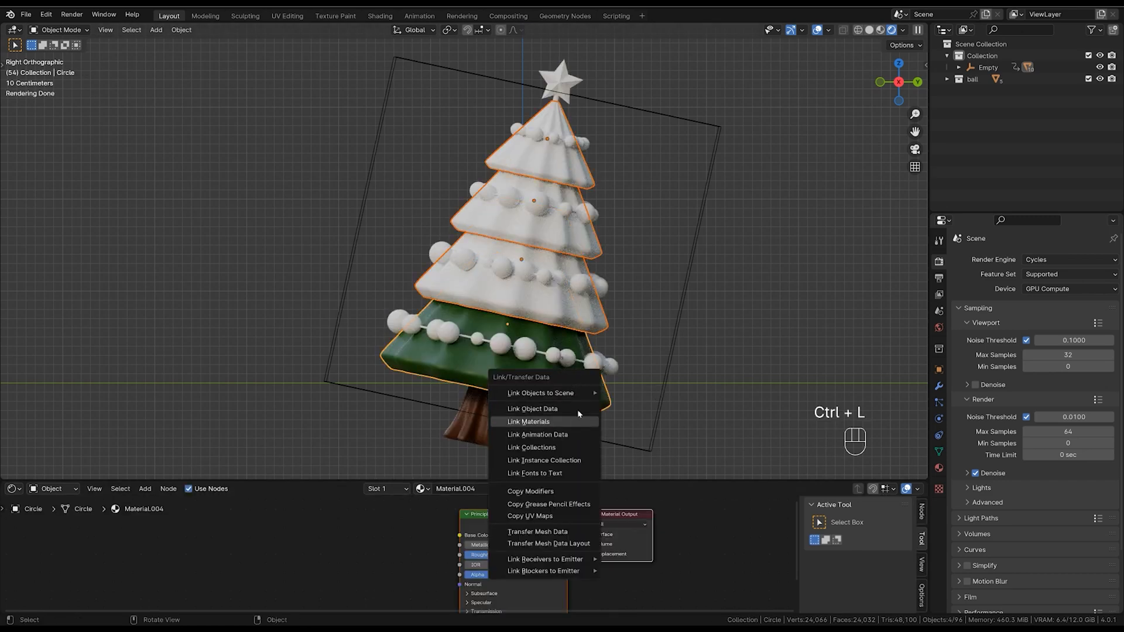
{"action": "left_click", "coordinate": [577, 416]}
Create a new material for the star on top of the tree.
{"action": "middle_click_drag", "start_coordinate": [578, 417], "coordinate": [565, 465], "text": "shift"}
{"action": "left_click", "coordinate": [548, 130]}
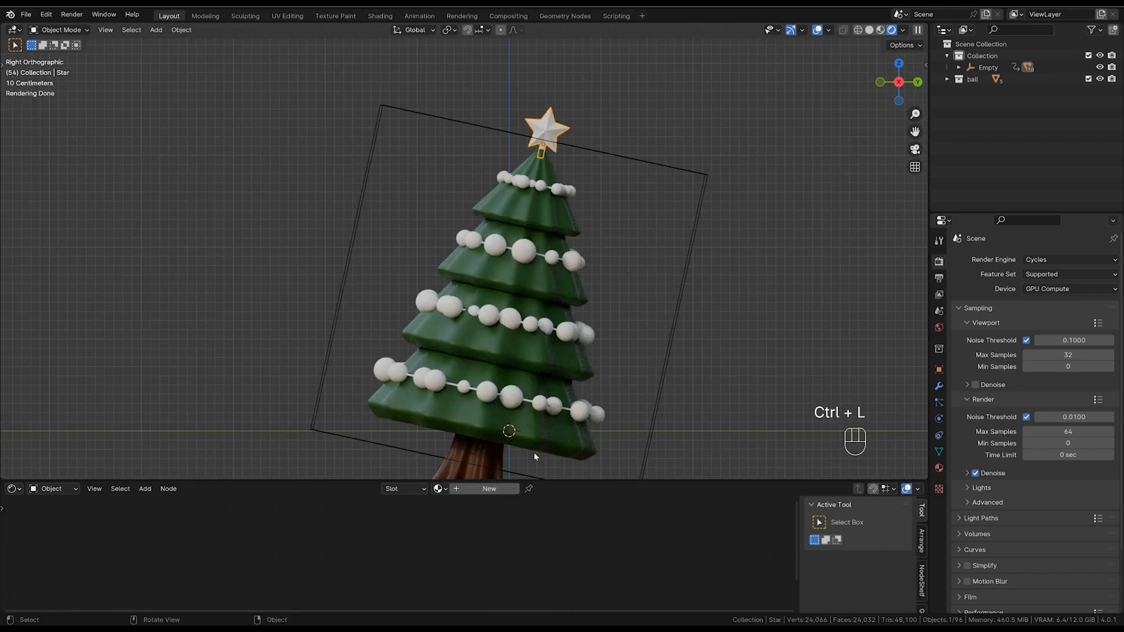
{"action": "left_click", "coordinate": [508, 488]}
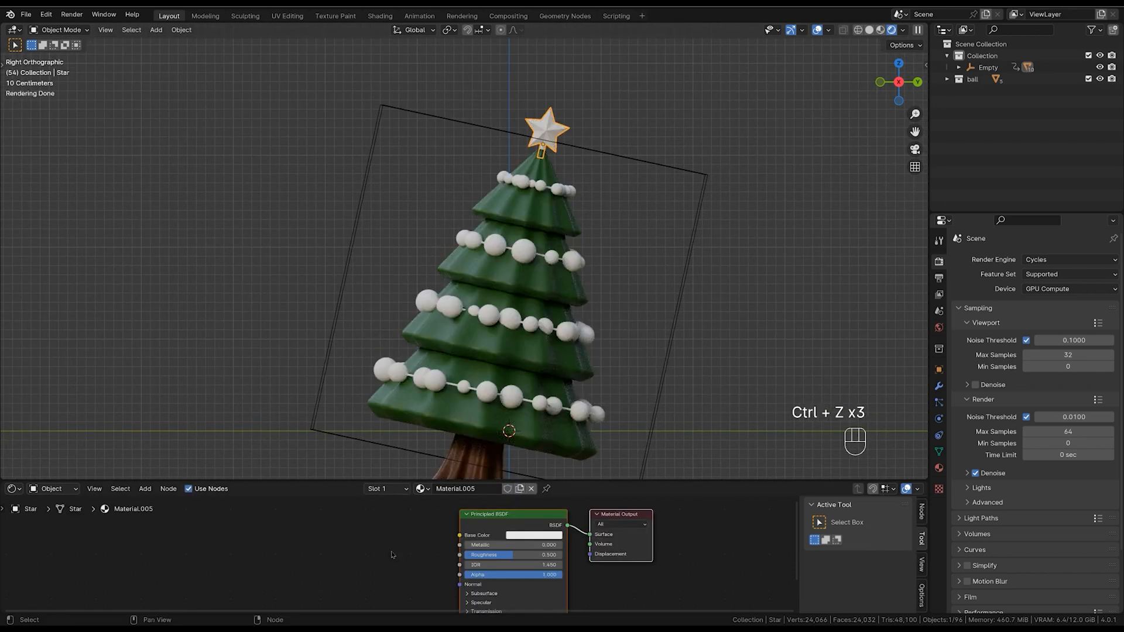
{"action": "left_click", "coordinate": [390, 555]}
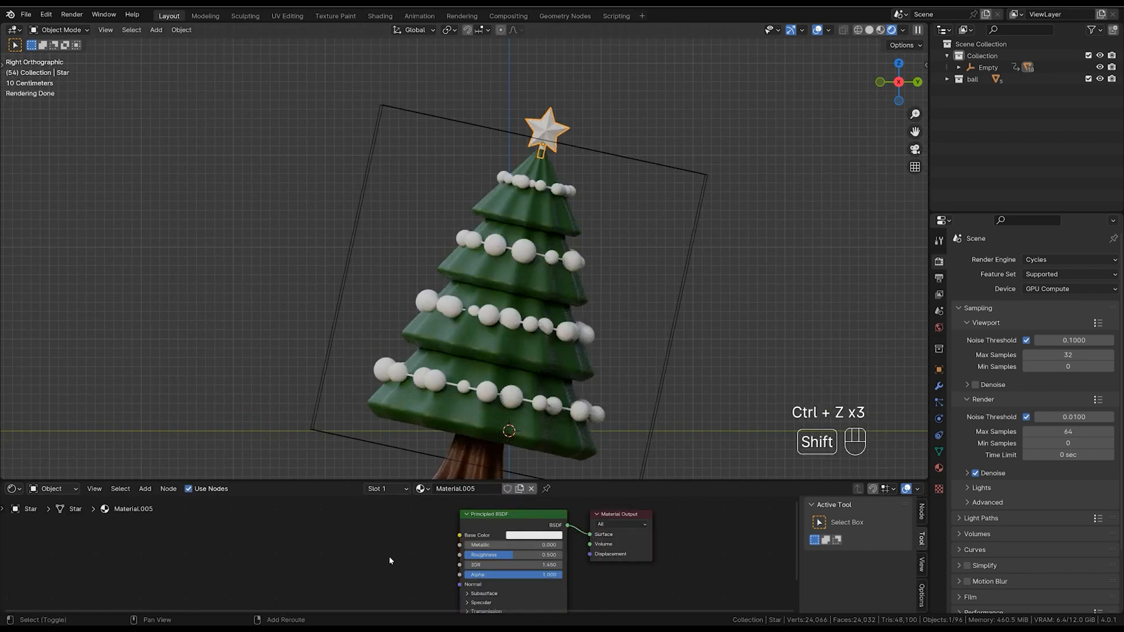
Add a Color Ramp node to the star's material, placed ahead of the Principled BSDF.
{"action": "key", "text": "shift+a"}
{"action": "left_click", "coordinate": [393, 469]}
{"action": "type", "text": "col"}
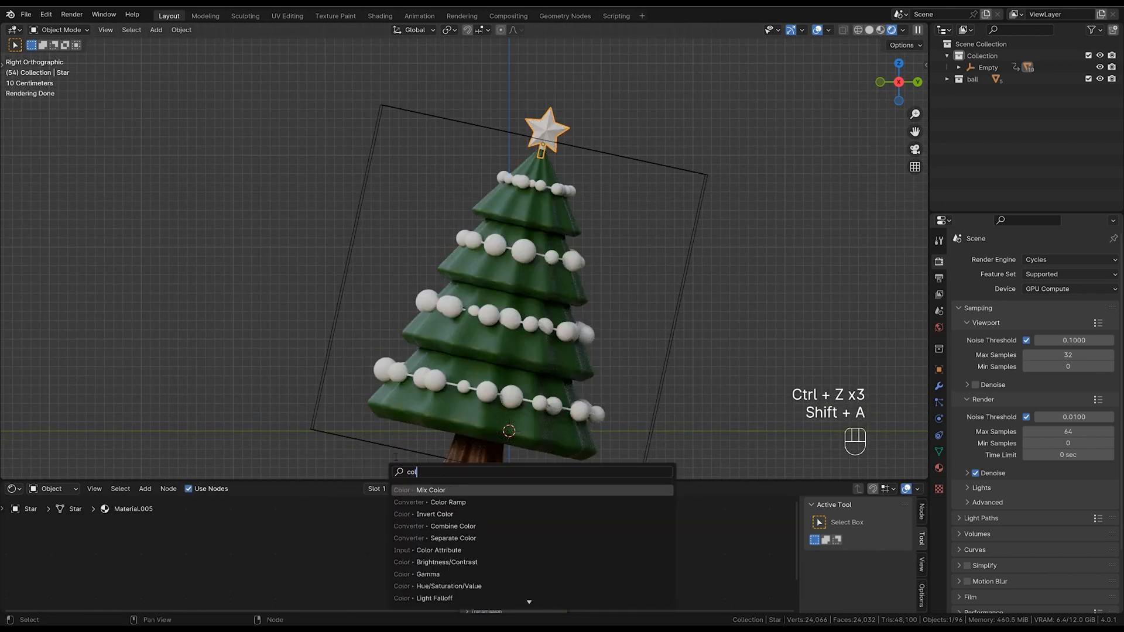
{"action": "left_click", "coordinate": [431, 501]}
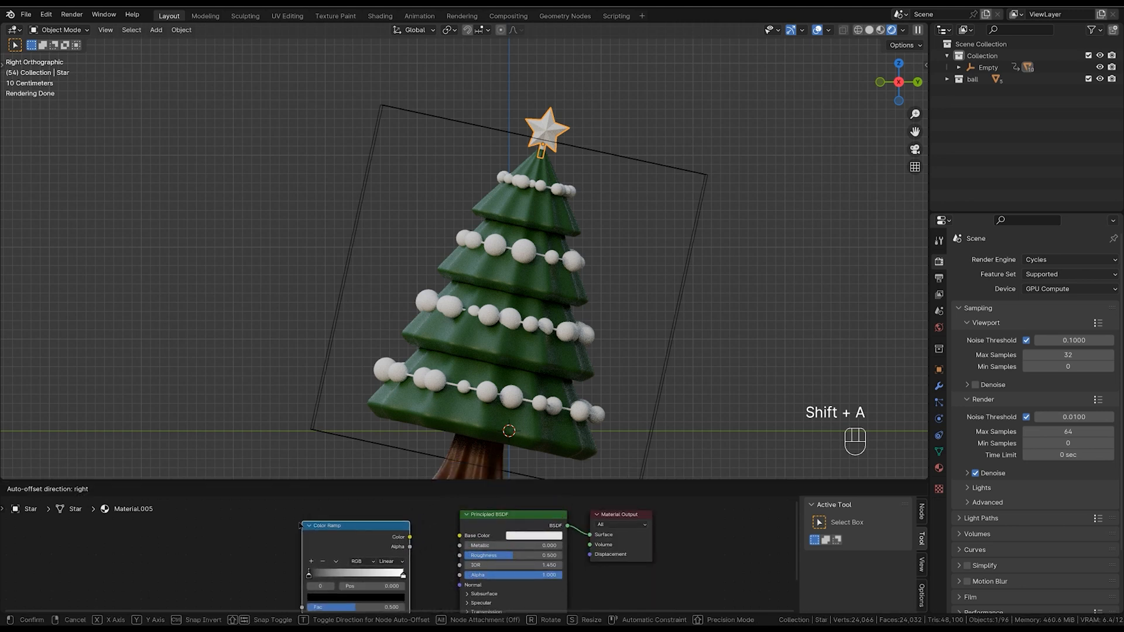
{"action": "left_click", "coordinate": [301, 522]}
{"action": "middle_click_drag", "start_coordinate": [503, 531], "coordinate": [560, 523]}
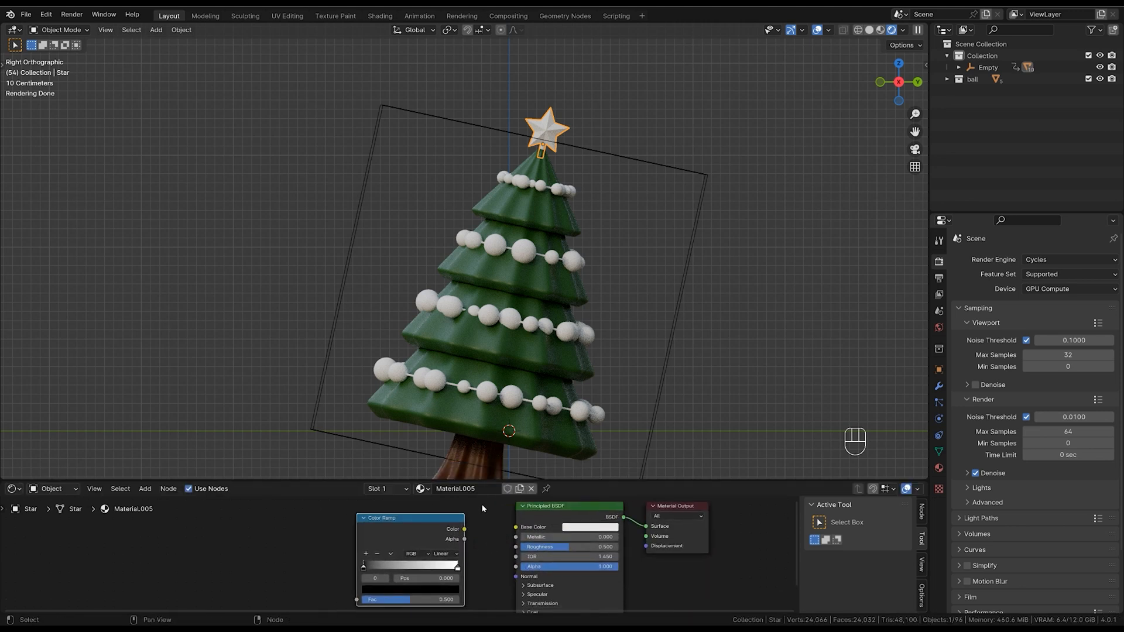
{"action": "middle_click_drag", "start_coordinate": [545, 552], "coordinate": [625, 551], "text": "shift"}
{"action": "left_click", "coordinate": [393, 548]}
{"action": "left_click", "coordinate": [466, 524]}
{"action": "left_click", "coordinate": [399, 544]}
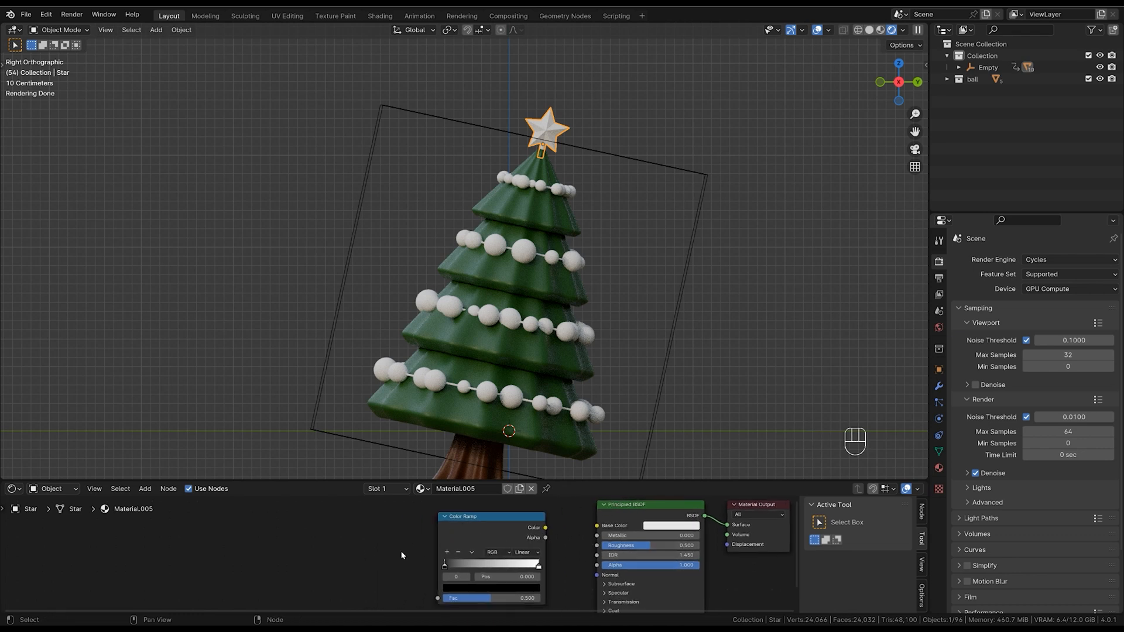
Add a Voronoi Texture node to the star's material, with Texture Coordinate and Mapping nodes feeding it.
{"action": "key", "text": "shift+a"}
{"action": "left_click", "coordinate": [378, 472]}
{"action": "type", "text": "co"}
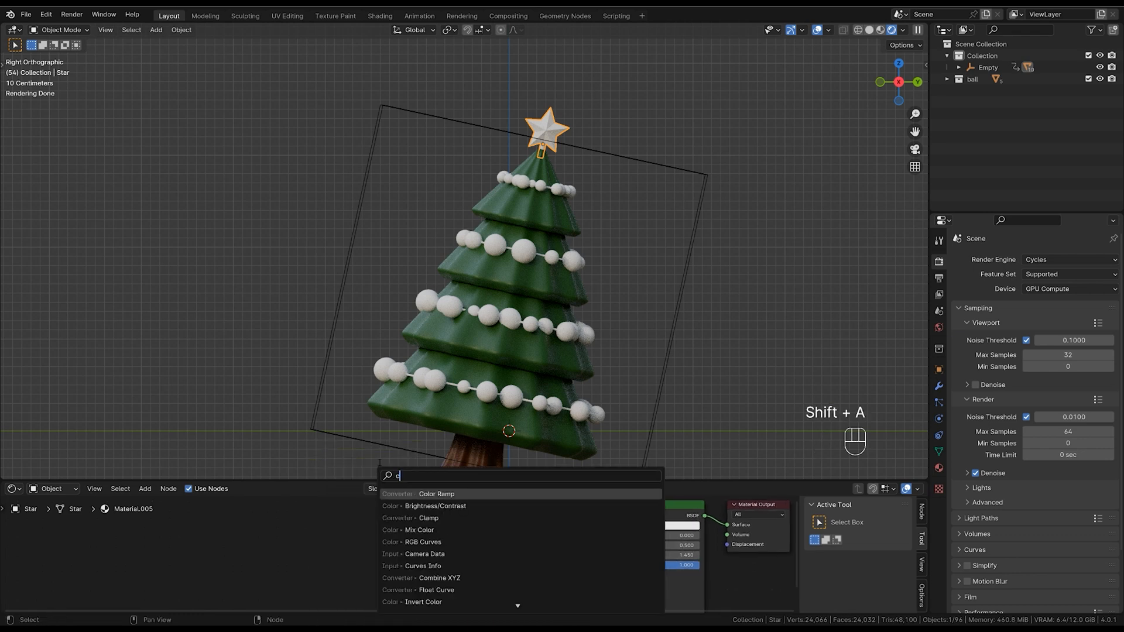
{"action": "key", "text": "BackSpace"}
{"action": "key", "text": "BackSpace"}
{"action": "type", "text": "vro"}
{"action": "key", "text": "BackSpace"}
{"action": "key", "text": "BackSpace"}
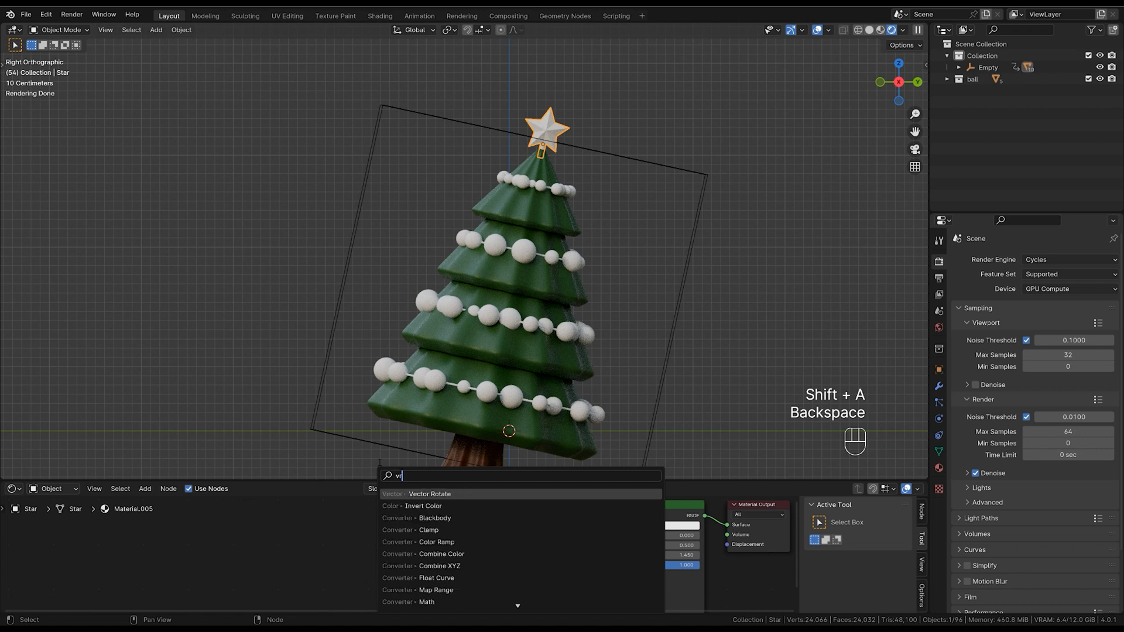
{"action": "type", "text": "oro"}
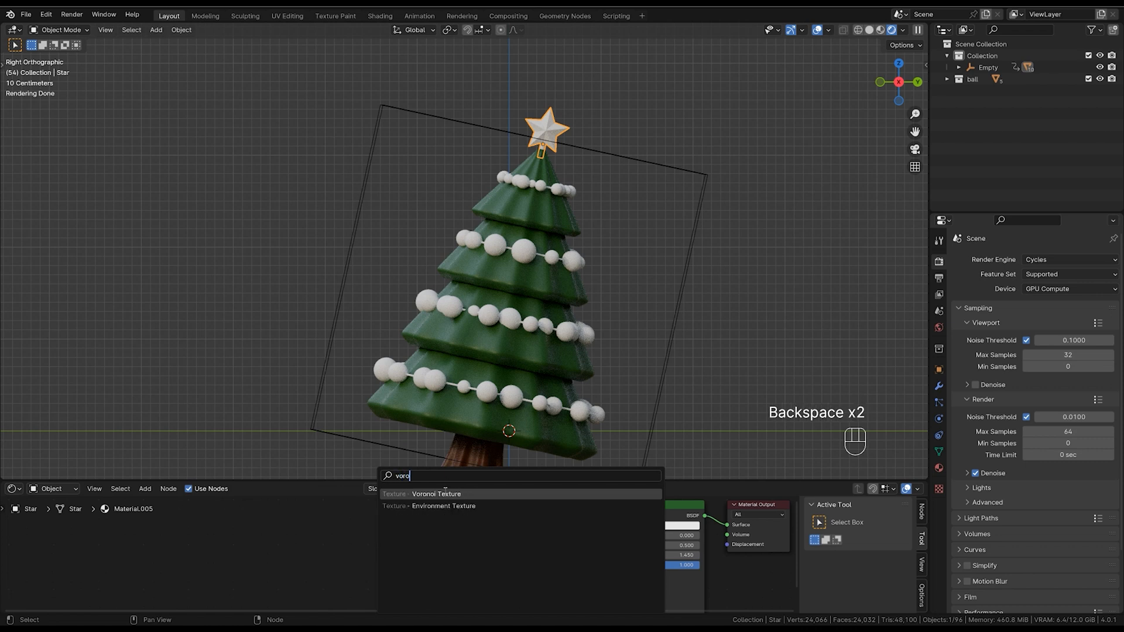
{"action": "left_click", "coordinate": [436, 493]}
{"action": "left_click", "coordinate": [440, 527]}
{"action": "key", "text": "ctrl+t"}
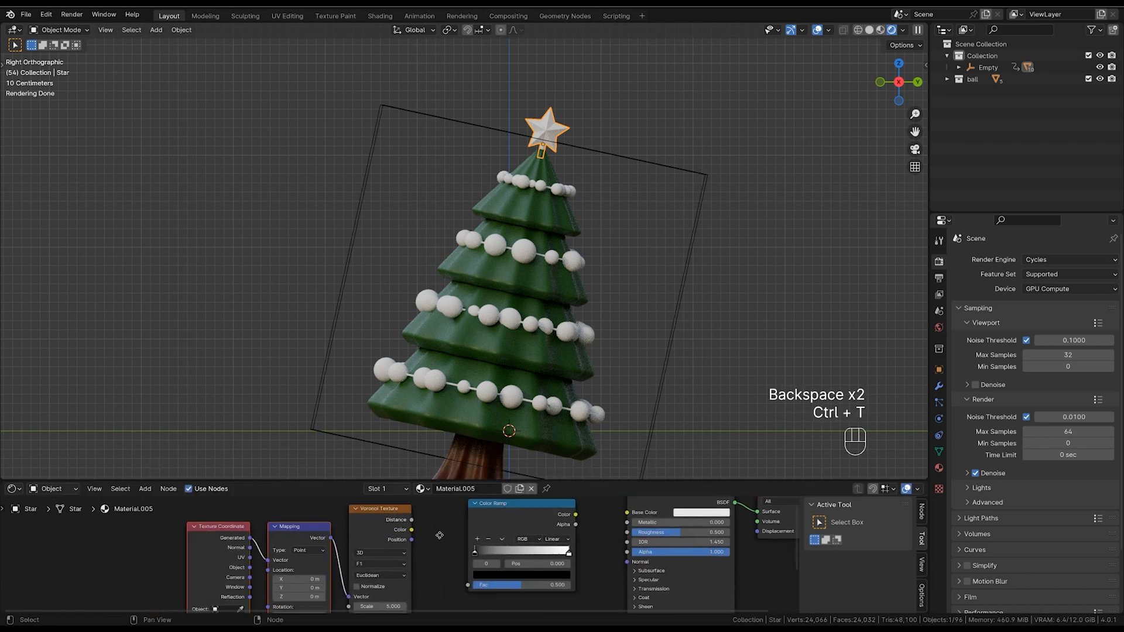
Wire the UV coordinates into the Mapping node, and the Voronoi color through the Color Ramp into the star's Base Color.
{"action": "middle_click_drag", "start_coordinate": [440, 535], "coordinate": [464, 520]}
{"action": "left_click", "coordinate": [276, 544]}
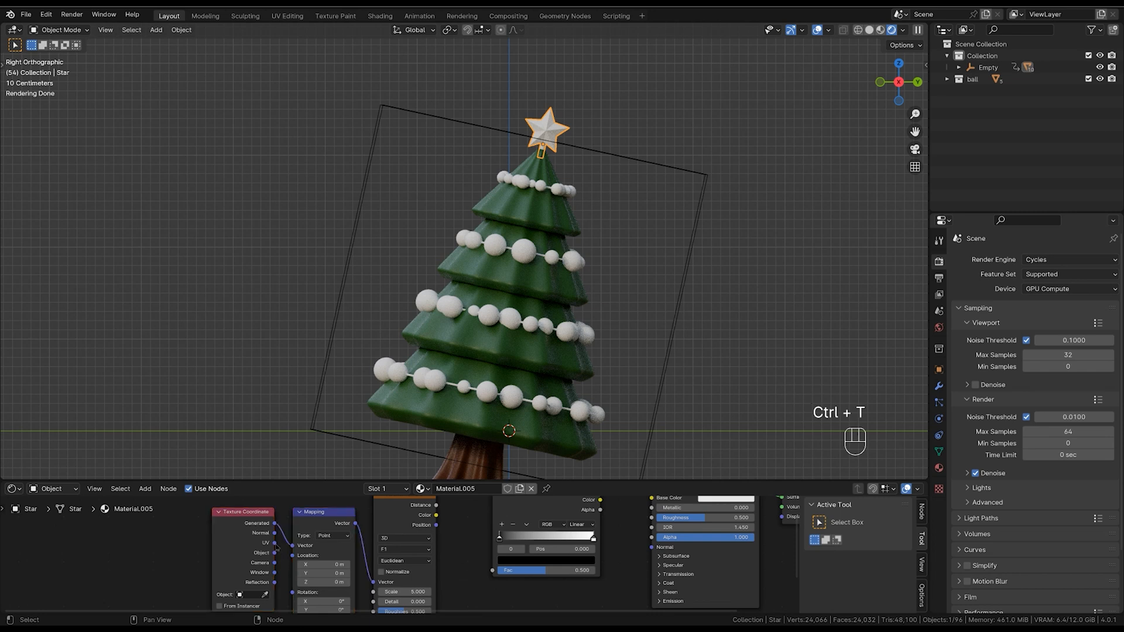
{"action": "mouse_move", "coordinate": [277, 545]}
{"action": "left_mouse_down"}
{"action": "mouse_move", "coordinate": [294, 556]}
{"action": "mouse_move", "coordinate": [294, 546]}
{"action": "left_mouse_up"}
{"action": "scroll", "coordinate": [434, 536], "scroll_direction": "down", "scroll_amount": 2}
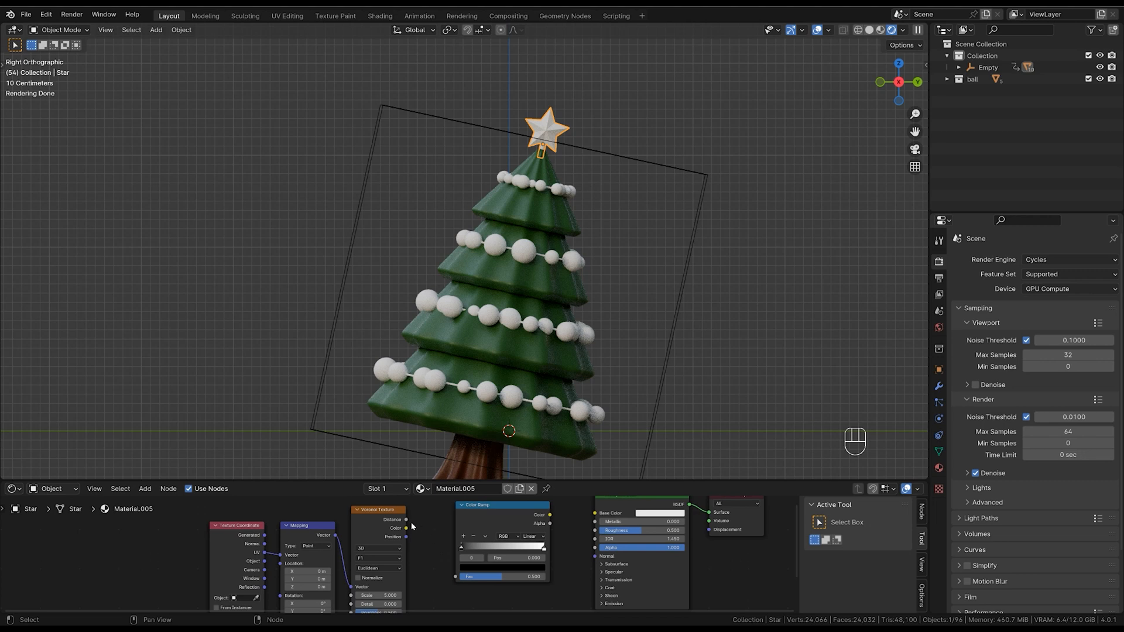
{"action": "left_click_drag", "start_coordinate": [406, 528], "coordinate": [423, 529]}
{"action": "left_click_drag", "start_coordinate": [457, 578], "coordinate": [456, 578]}
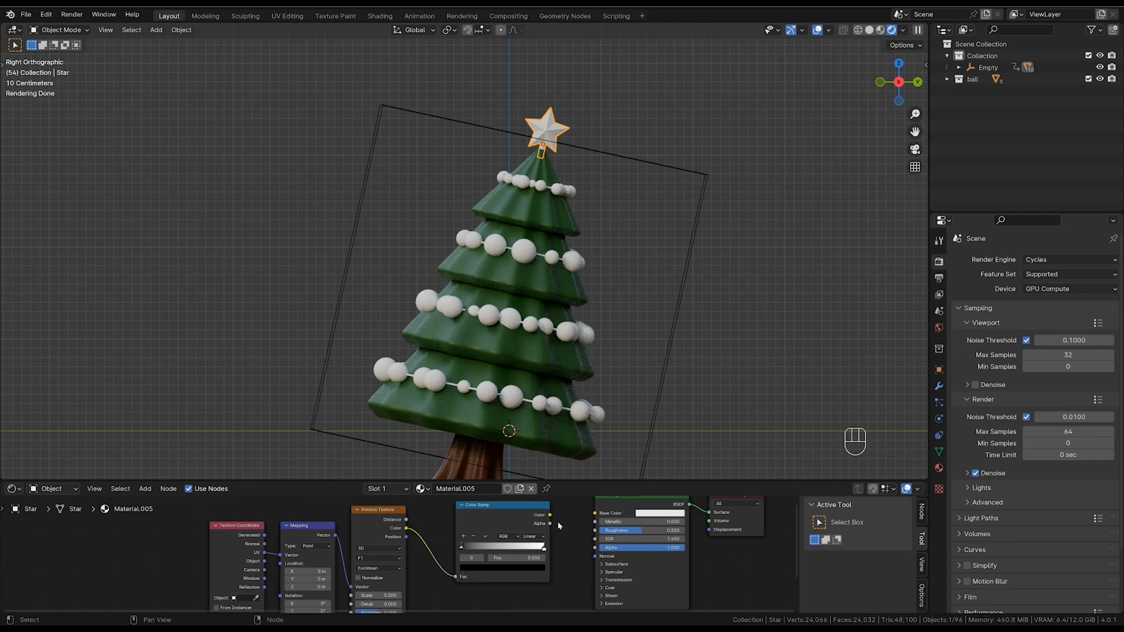
{"action": "left_click_drag", "start_coordinate": [551, 515], "coordinate": [596, 513]}
Feed the star's Mapping node with Object coordinates instead of UV.
{"action": "middle_click_drag", "start_coordinate": [556, 264], "coordinate": [556, 328], "text": "ctrl"}
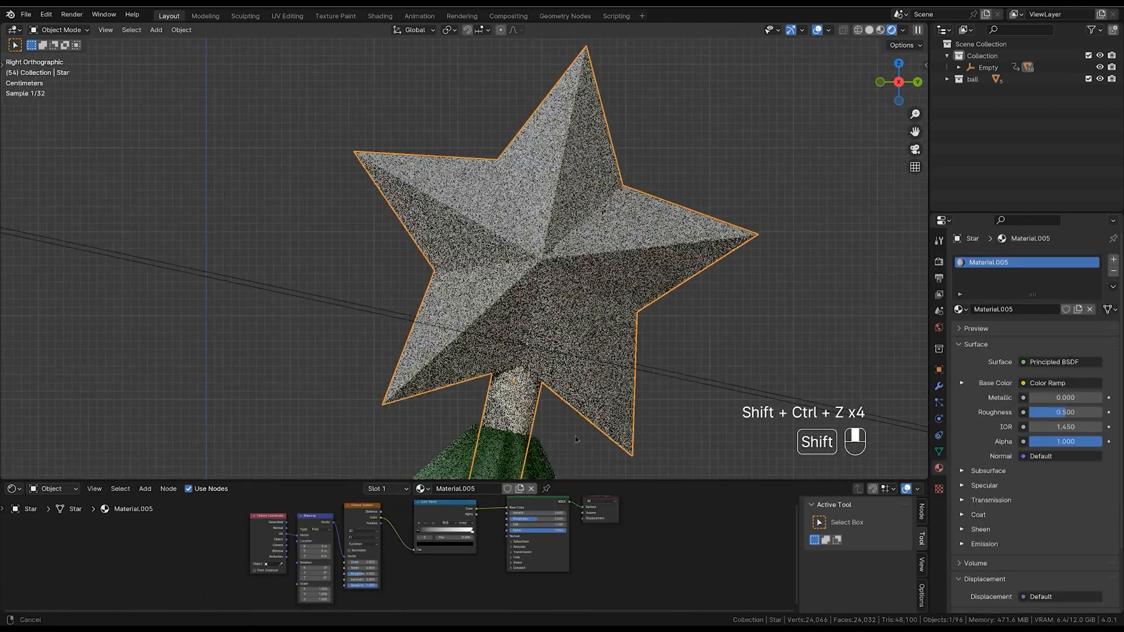
{"action": "middle_click_drag", "start_coordinate": [575, 440], "coordinate": [559, 408], "text": "shift"}
{"action": "middle_click_drag", "start_coordinate": [492, 445], "coordinate": [484, 431], "text": "ctrl"}
{"action": "middle_click_drag", "start_coordinate": [253, 545], "coordinate": [253, 516], "text": "ctrl"}
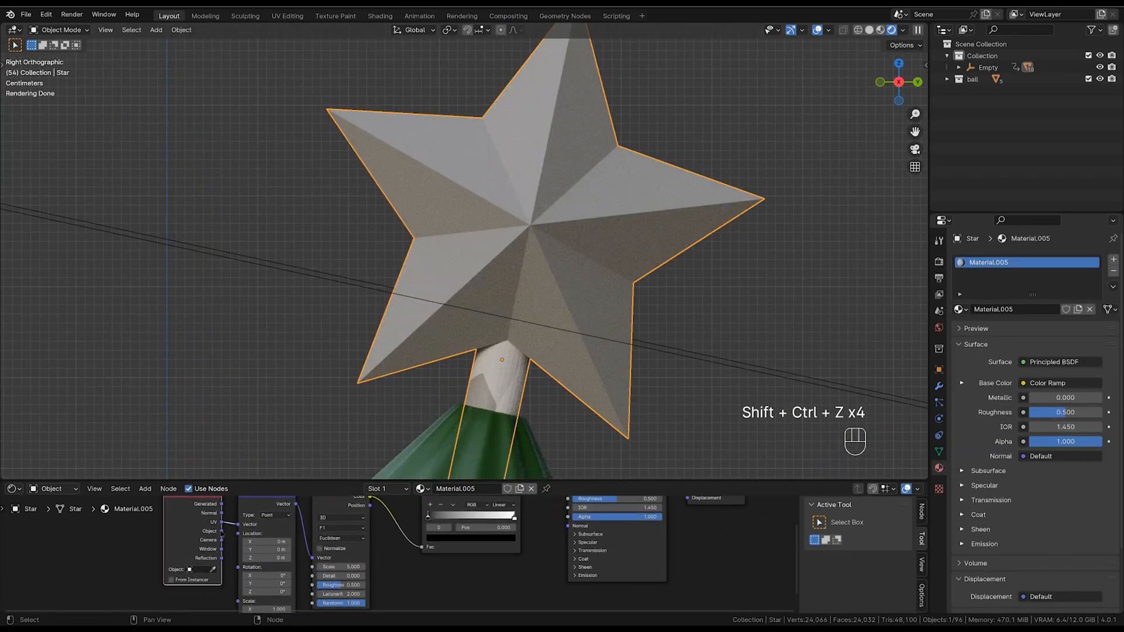
{"action": "left_click_drag", "start_coordinate": [222, 531], "coordinate": [238, 521]}
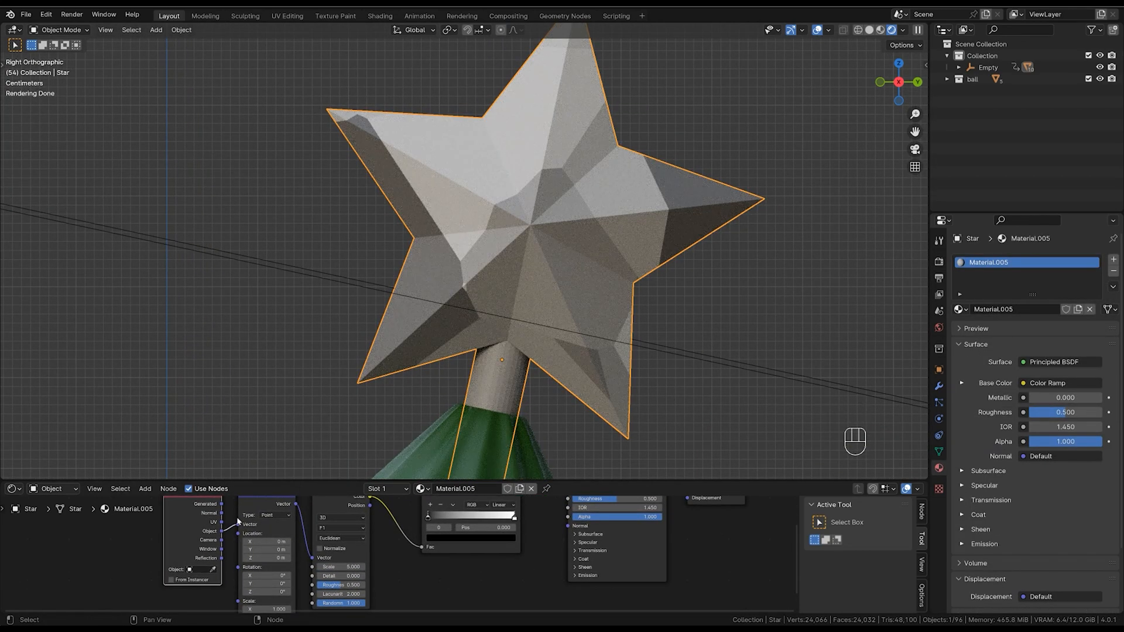
Increase the Voronoi Texture's scale until the star is covered in many small cells.
{"action": "middle_click_drag", "start_coordinate": [238, 522], "coordinate": [277, 499]}
{"action": "left_click_drag", "start_coordinate": [379, 544], "coordinate": [609, 533], "text": "shift"}
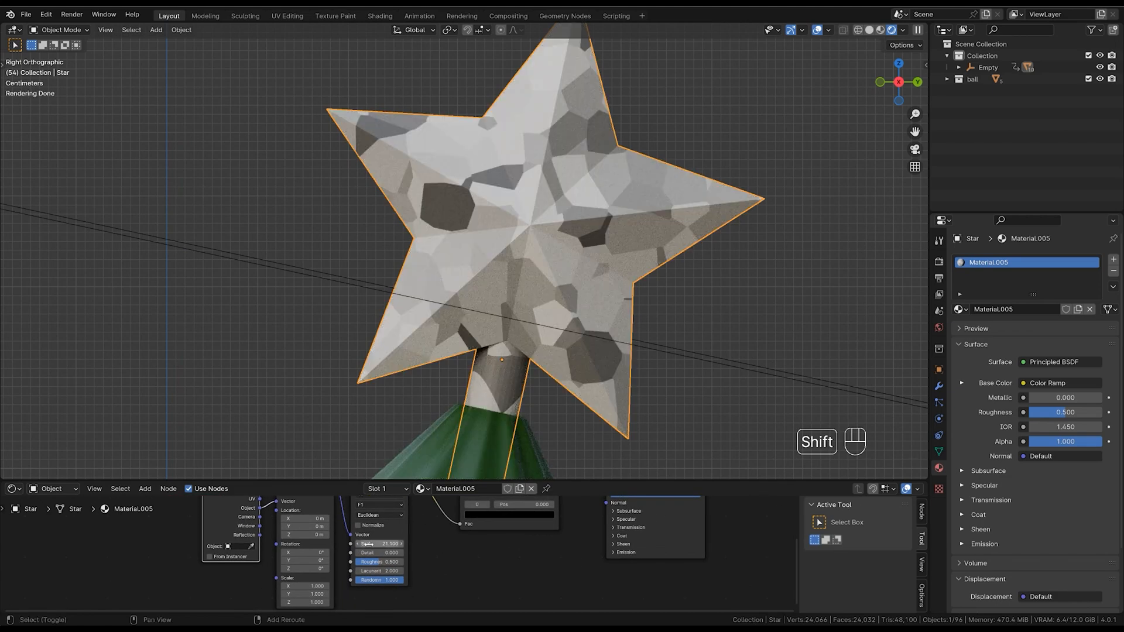
{"action": "left_click_drag", "start_coordinate": [368, 544], "coordinate": [894, 504], "text": "shift"}
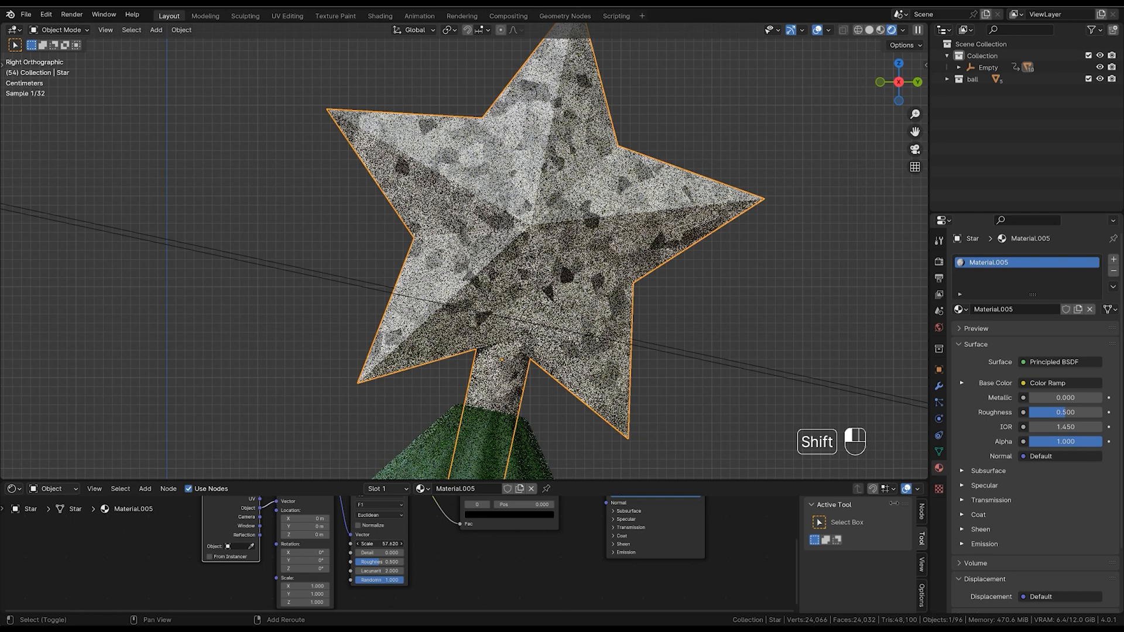
{"action": "left_click_drag", "start_coordinate": [379, 544], "coordinate": [928, 501], "text": "shift"}
Change the first stop of the star's Color Ramp to a bright yellow-orange.
{"action": "middle_click_drag", "start_coordinate": [543, 540], "coordinate": [511, 597]}
{"action": "middle_click_drag", "start_coordinate": [510, 598], "coordinate": [530, 564], "text": "ctrl"}
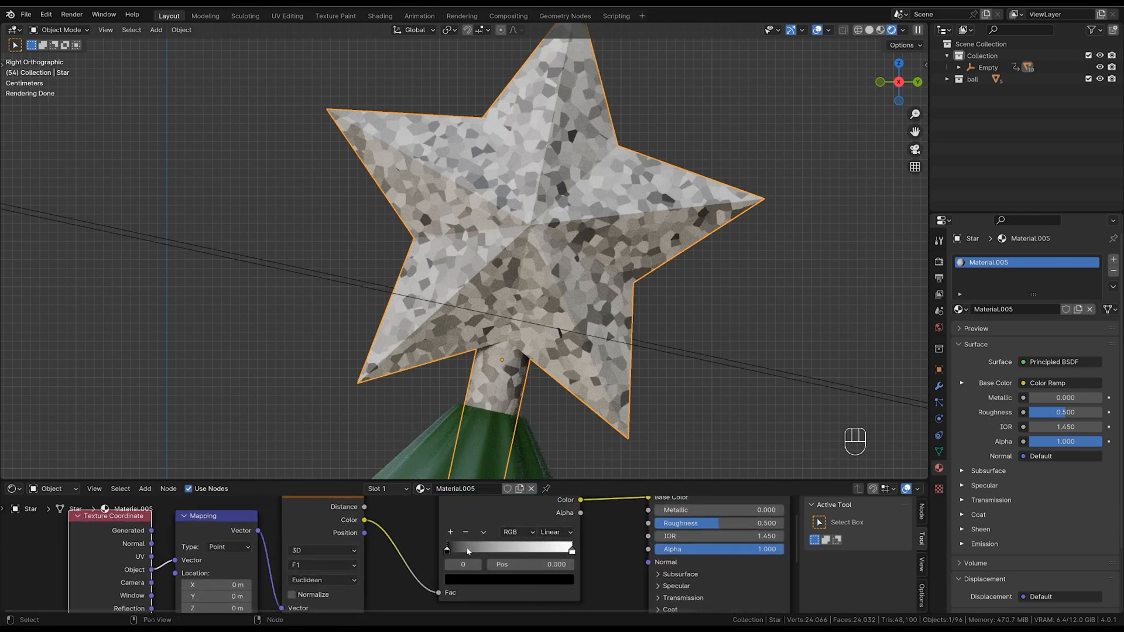
{"action": "left_click", "coordinate": [510, 579]}
{"action": "left_click_drag", "start_coordinate": [566, 443], "coordinate": [564, 457]}
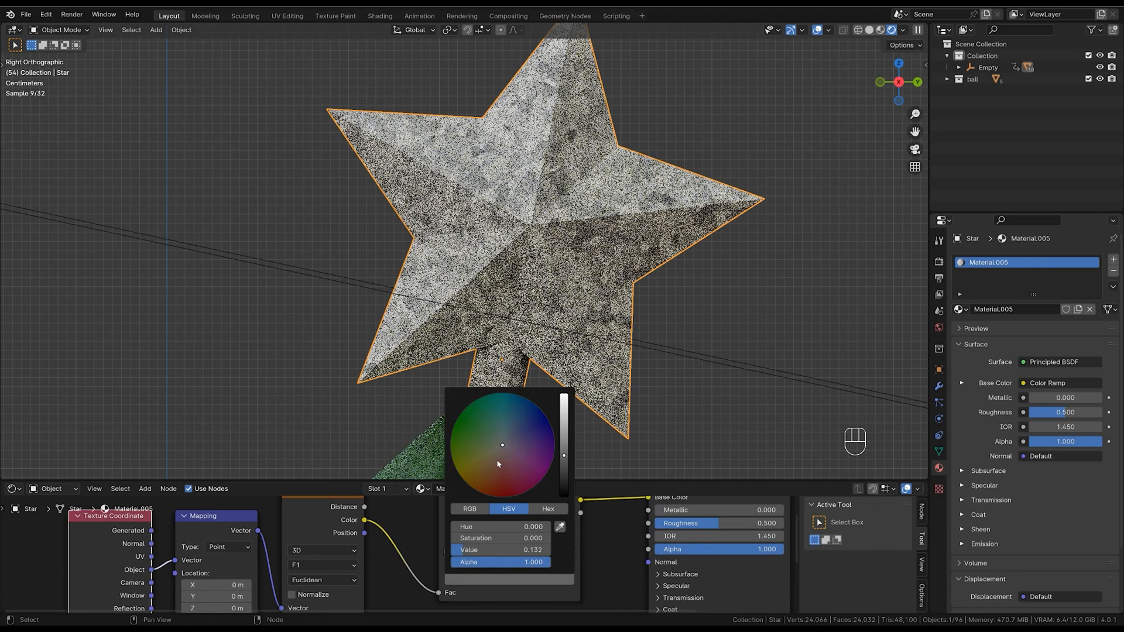
{"action": "left_click_drag", "start_coordinate": [497, 464], "coordinate": [464, 481]}
{"action": "left_click_drag", "start_coordinate": [564, 454], "coordinate": [565, 403]}
{"action": "left_click", "coordinate": [631, 453]}
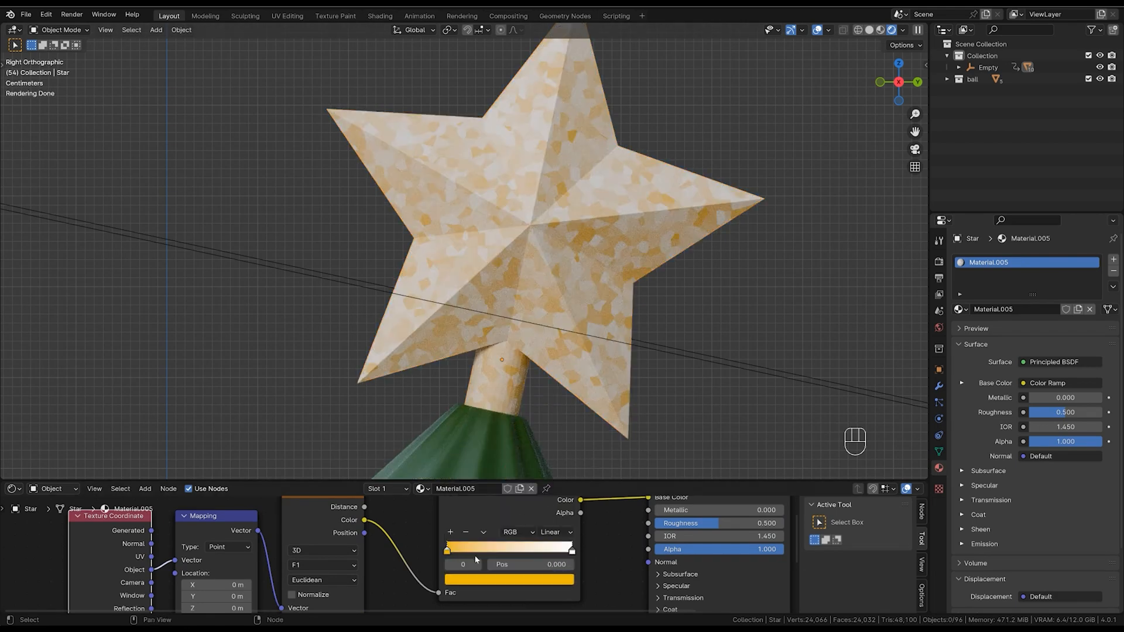
Add a Color Ramp stop at position 0.284 and color it saturated red-orange.
{"action": "left_click", "coordinate": [486, 549], "text": "ctrl"}
{"action": "left_click_drag", "start_coordinate": [485, 559], "coordinate": [482, 560]}
{"action": "left_click", "coordinate": [508, 579]}
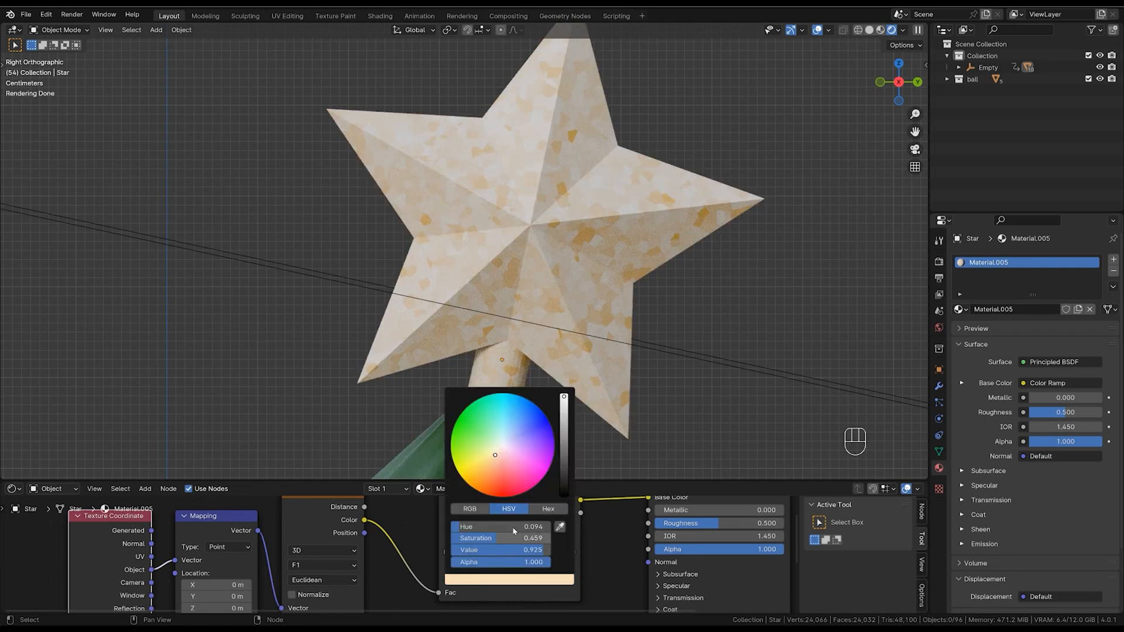
{"action": "left_click_drag", "start_coordinate": [490, 477], "coordinate": [495, 503]}
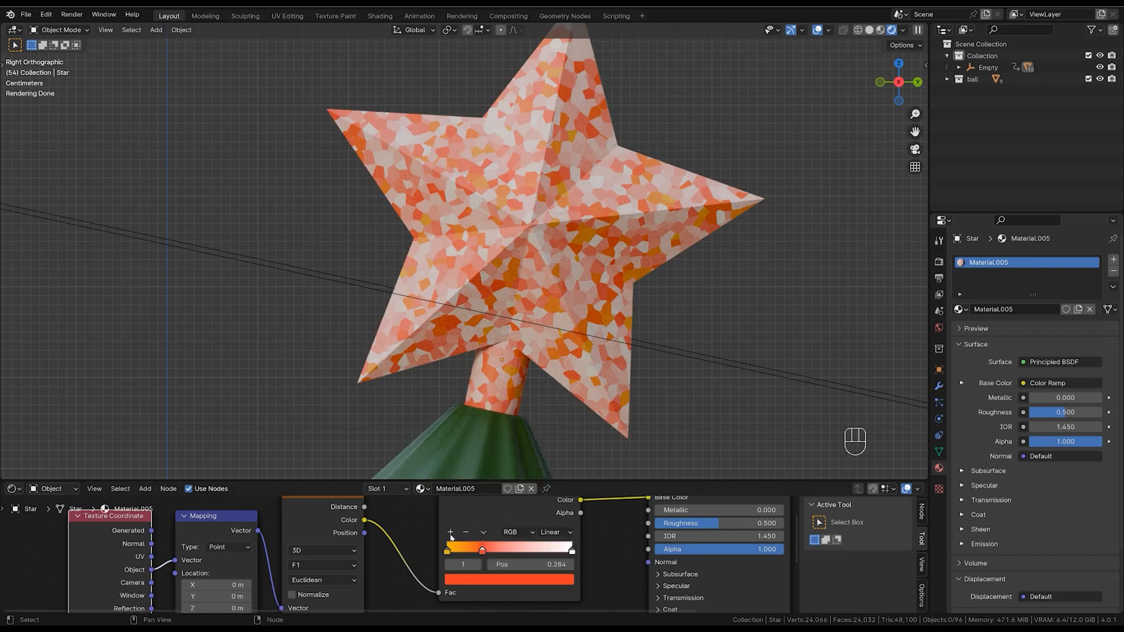
Add a pink Color Ramp stop at position 0.613 and make the end stop bright yellow, hue about 0.19.
{"action": "left_click", "coordinate": [450, 532]}
{"action": "left_click_drag", "start_coordinate": [465, 551], "coordinate": [523, 563]}
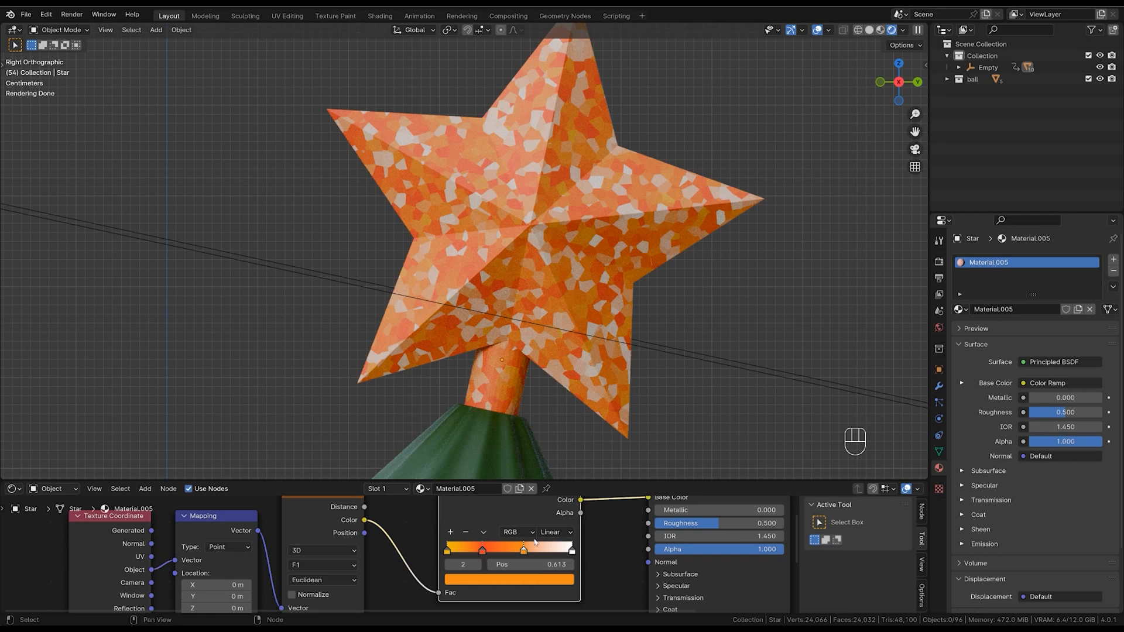
{"action": "left_click", "coordinate": [521, 578]}
{"action": "left_click_drag", "start_coordinate": [504, 486], "coordinate": [461, 467]}
{"action": "left_click", "coordinate": [572, 552]}
{"action": "left_click", "coordinate": [509, 579]}
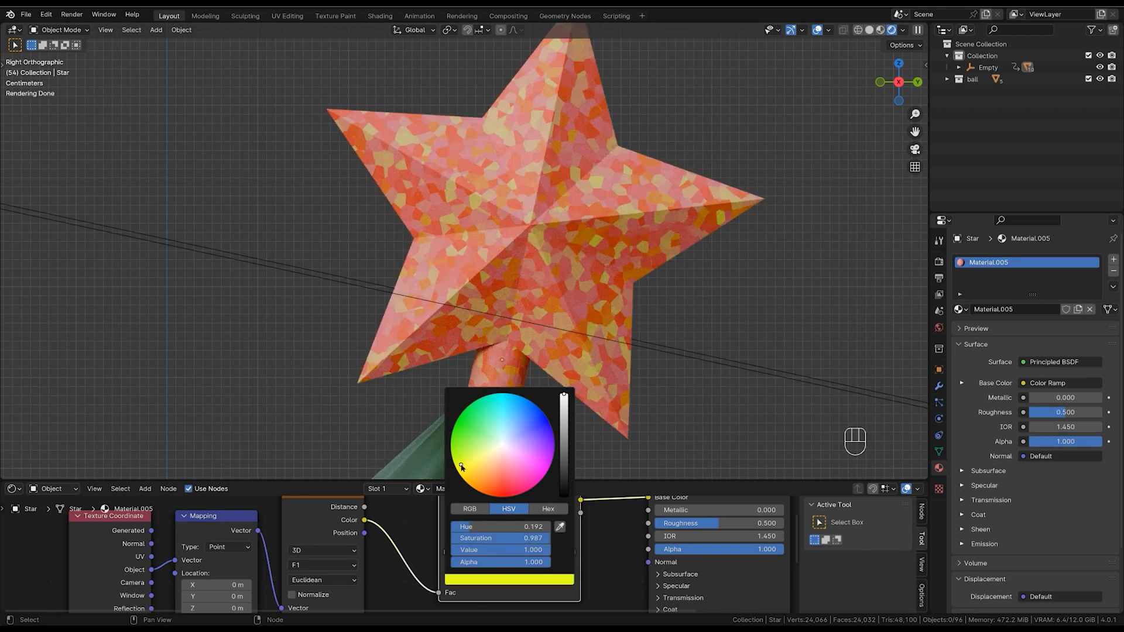
Set the star material's Metallic to 1 and Roughness to 0.2.
{"action": "middle_click_drag", "start_coordinate": [631, 310], "coordinate": [662, 477], "text": "ctrl"}
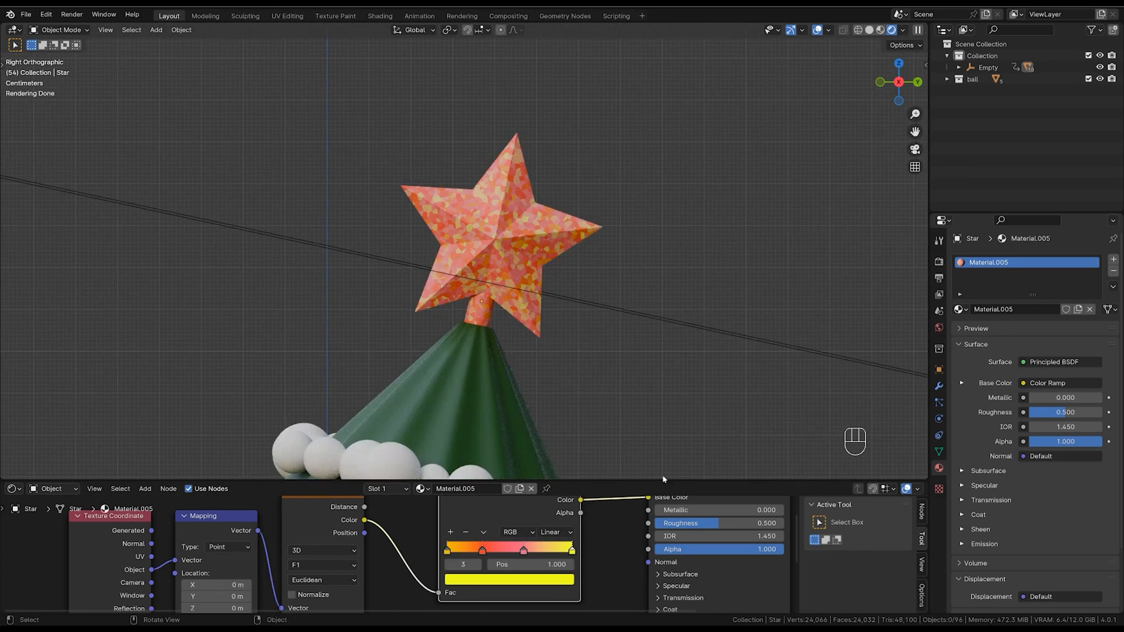
{"action": "middle_click_drag", "start_coordinate": [710, 524], "coordinate": [644, 576]}
{"action": "left_click_drag", "start_coordinate": [646, 563], "coordinate": [719, 562]}
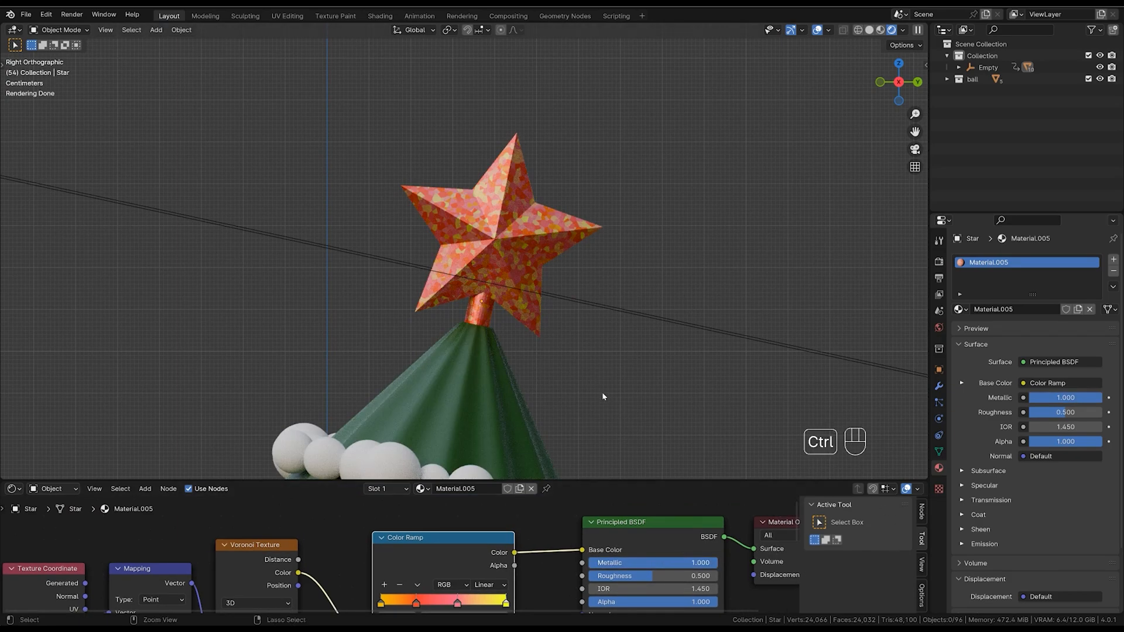
{"action": "middle_click_drag", "start_coordinate": [602, 392], "coordinate": [637, 383], "text": "ctrl"}
{"action": "left_click", "coordinate": [665, 575]}
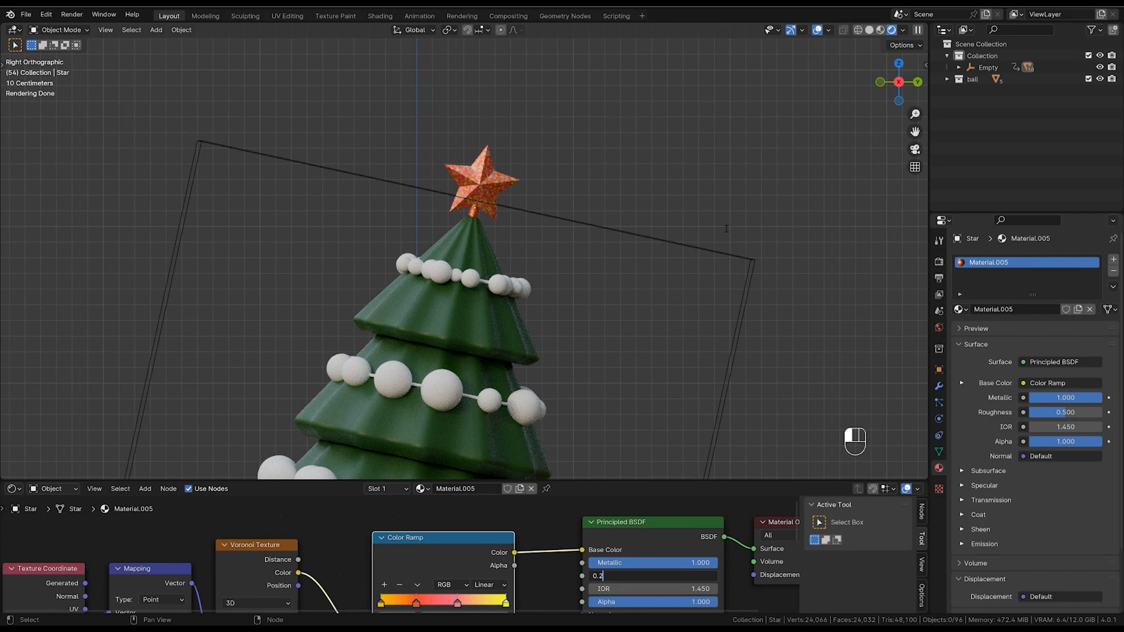
{"action": "type", "text": "0.2"}
{"action": "key", "text": "Return"}
Create a new material for the lowest garland's string and delete its Principled BSDF node.
{"action": "middle_click_drag", "start_coordinate": [725, 227], "coordinate": [592, 308], "text": "ctrl"}
{"action": "middle_click_drag", "start_coordinate": [595, 337], "coordinate": [597, 306], "text": "ctrl"}
{"action": "middle_click_drag", "start_coordinate": [599, 358], "coordinate": [601, 336], "text": "ctrl"}
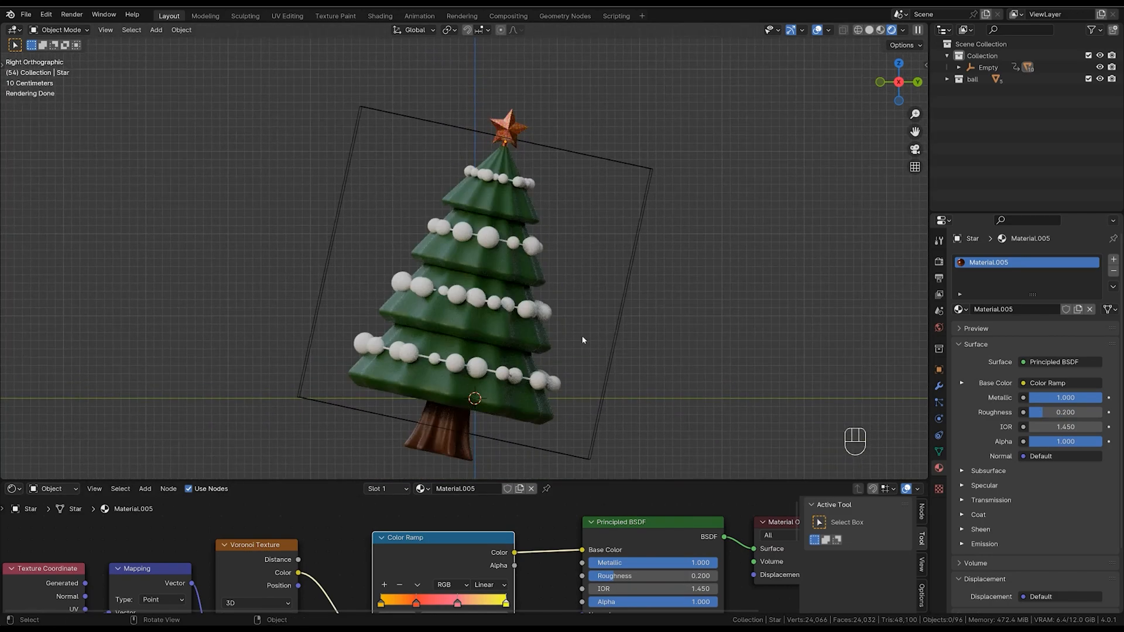
{"action": "left_click", "coordinate": [551, 387]}
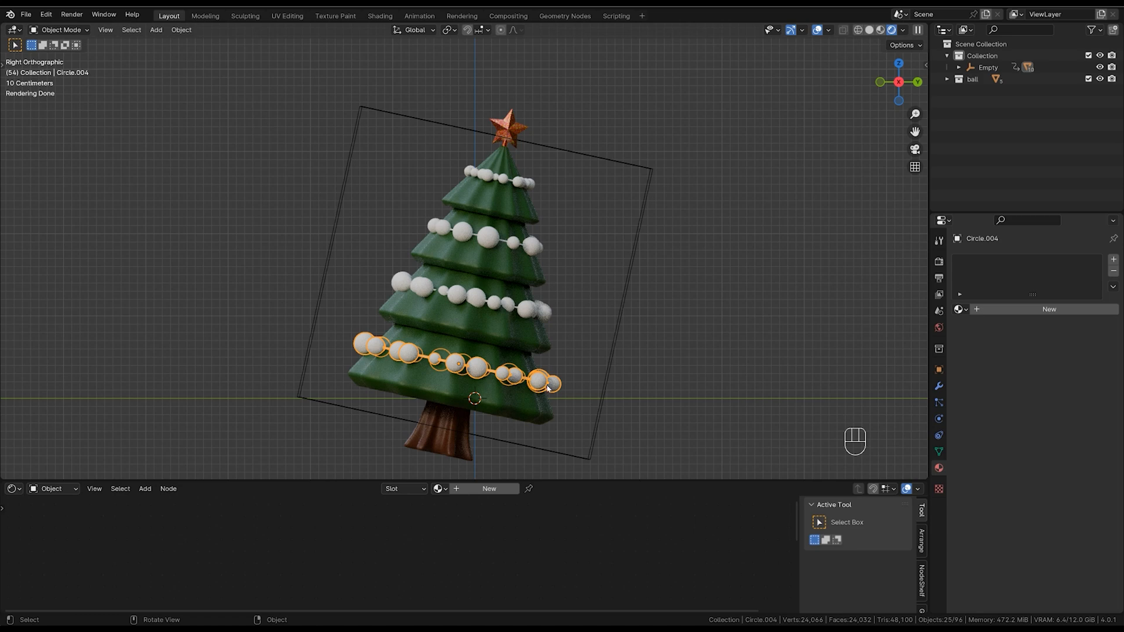
{"action": "middle_click_drag", "start_coordinate": [548, 388], "coordinate": [524, 364], "text": "ctrl"}
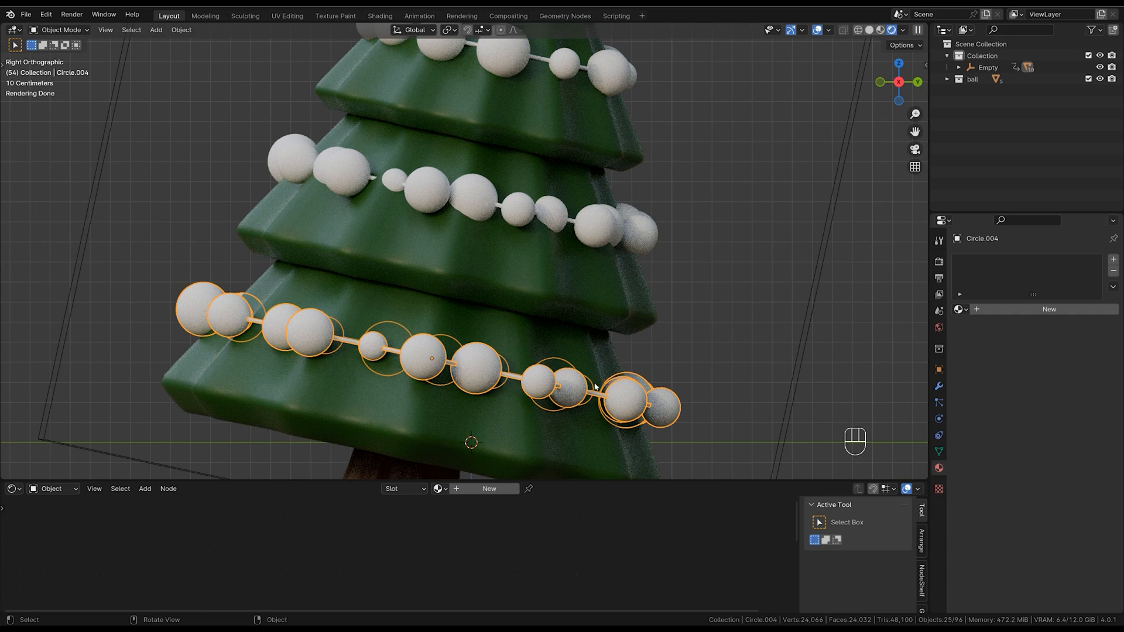
{"action": "left_click", "coordinate": [497, 489]}
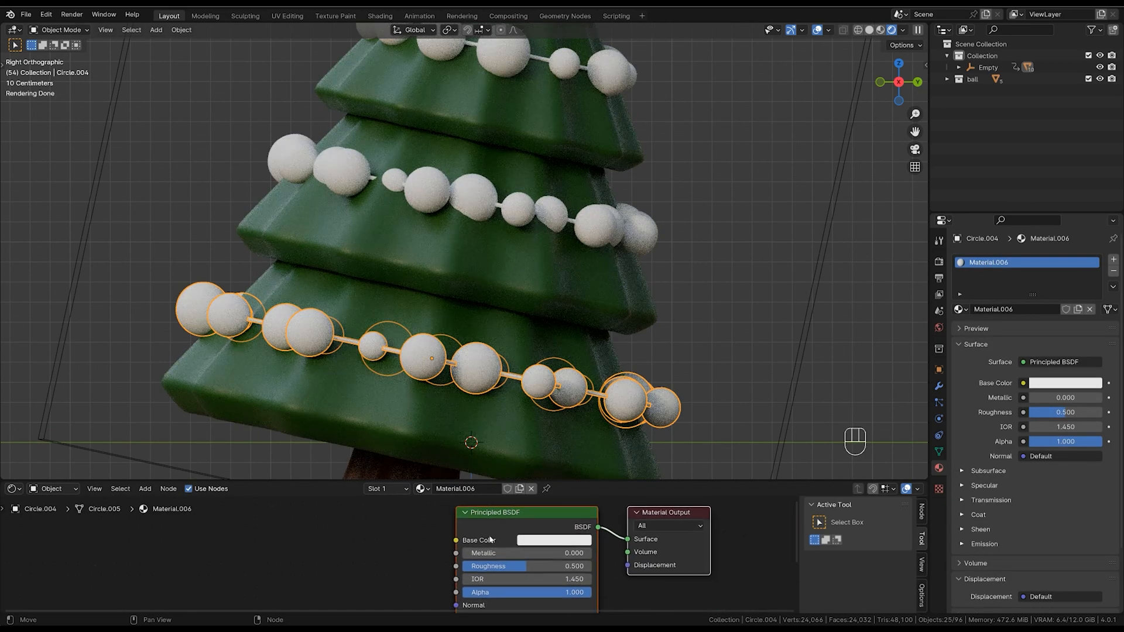
{"action": "left_click", "coordinate": [548, 527]}
{"action": "key", "text": "x"}
Add an Emission shader to the garland string's material and connect it to the output's Surface.
{"action": "left_click_drag", "start_coordinate": [549, 481], "coordinate": [550, 355]}
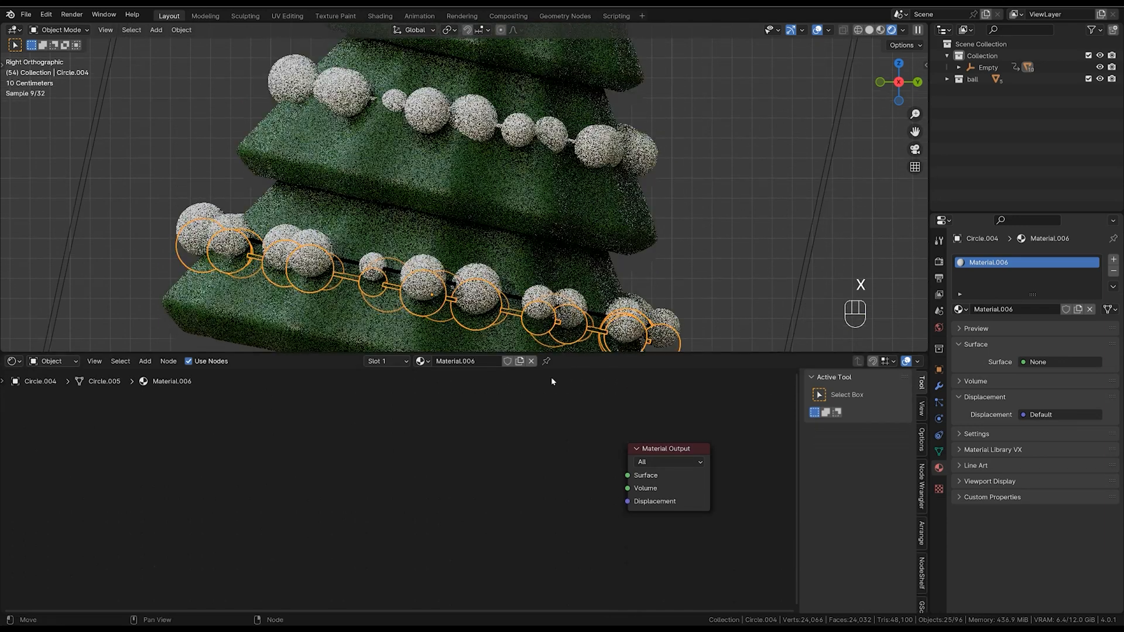
{"action": "key", "text": "shift+a"}
{"action": "left_click", "coordinate": [456, 470]}
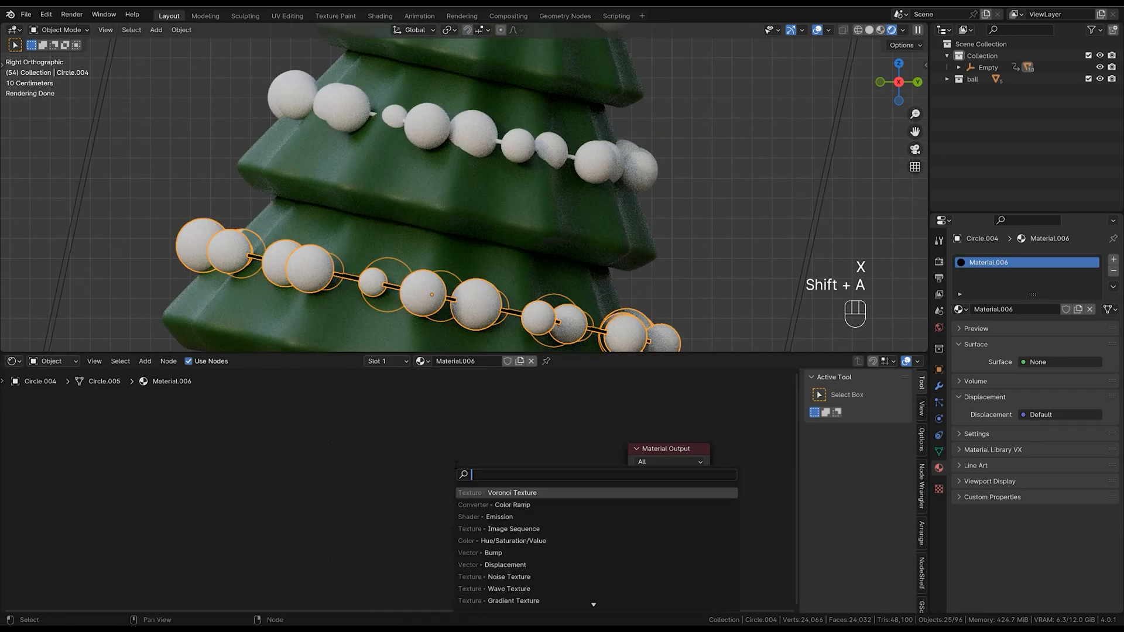
{"action": "type", "text": "emi"}
{"action": "key", "text": "Return"}
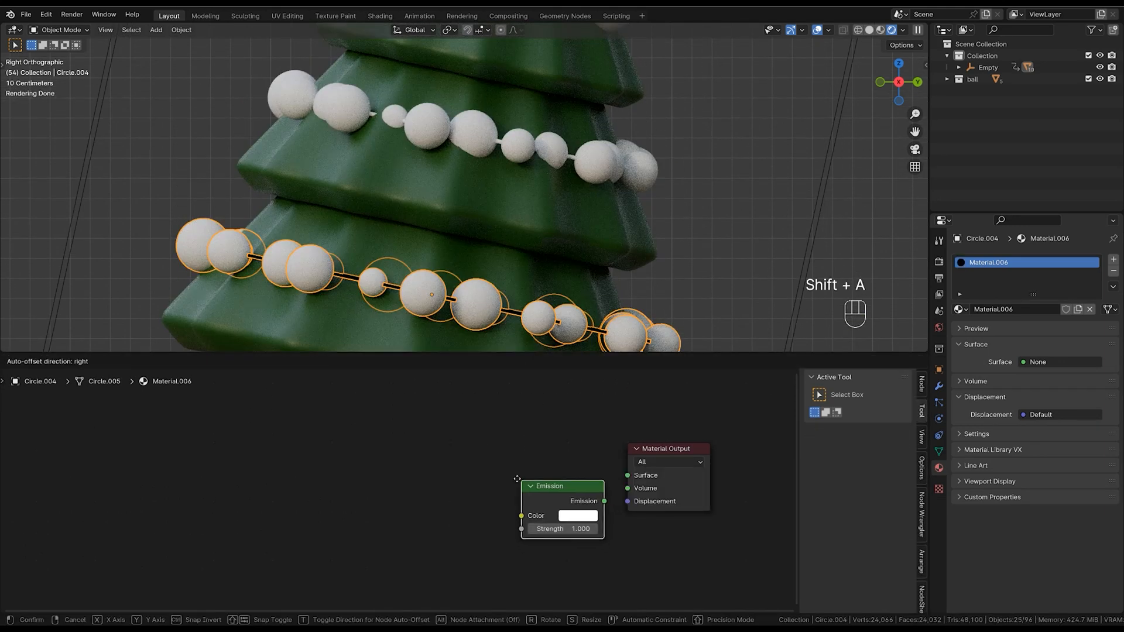
{"action": "left_click", "coordinate": [530, 469]}
{"action": "left_click_drag", "start_coordinate": [525, 489], "coordinate": [628, 476]}
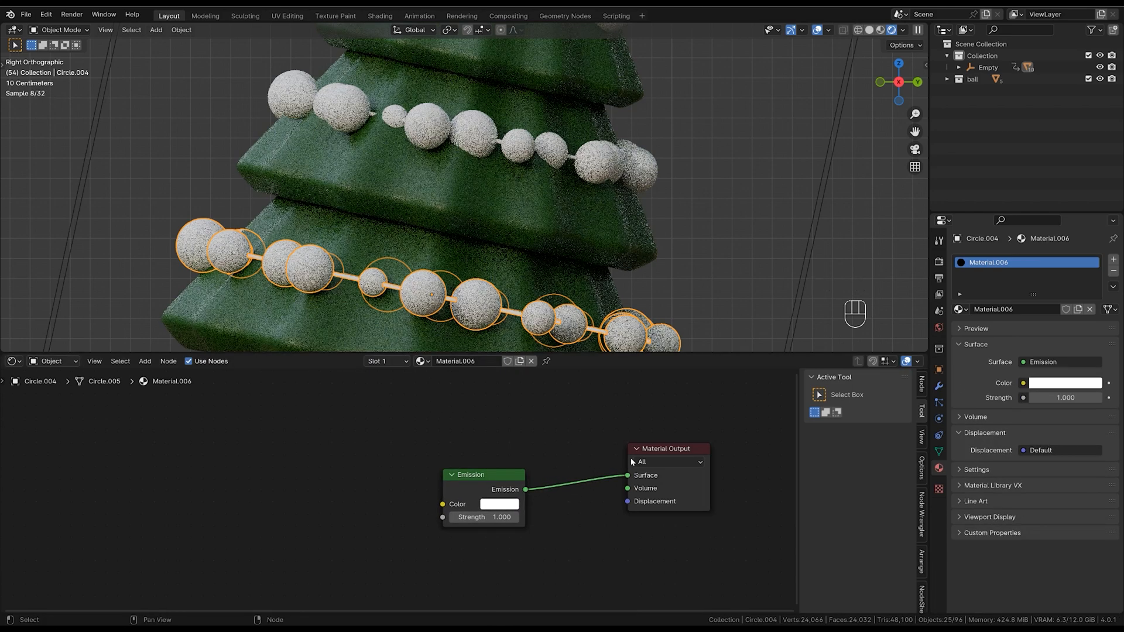
Give the garland string's emission a golden yellow color and a strength of 20.
{"action": "left_click", "coordinate": [499, 504]}
{"action": "left_click", "coordinate": [497, 404]}
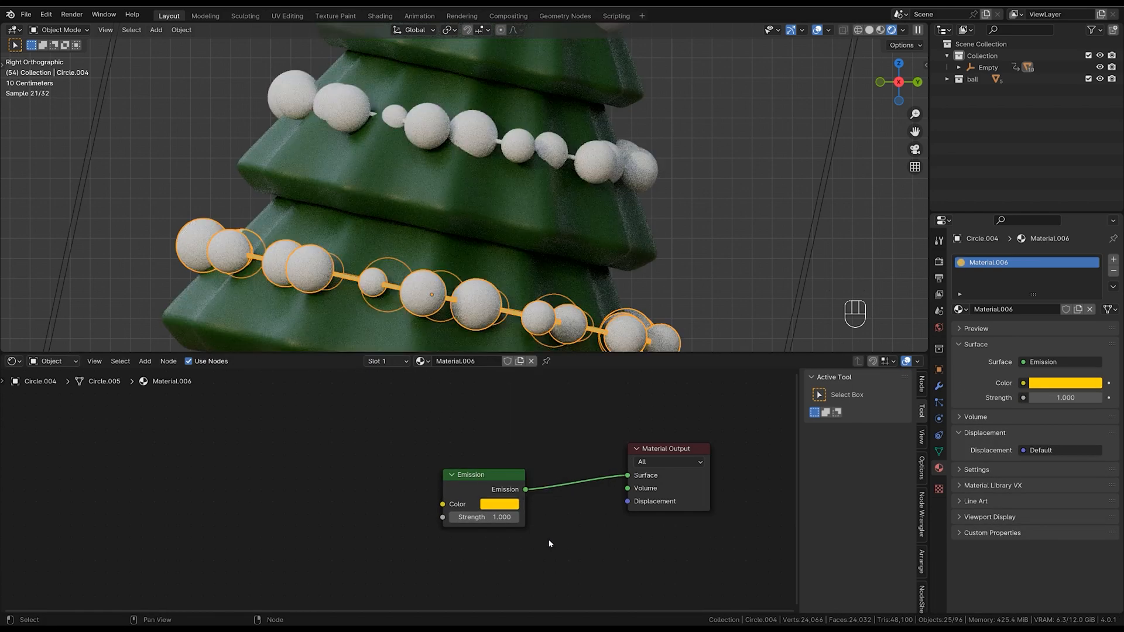
{"action": "left_click", "coordinate": [499, 517]}
{"action": "type", "text": "20"}
{"action": "key", "text": "Return"}
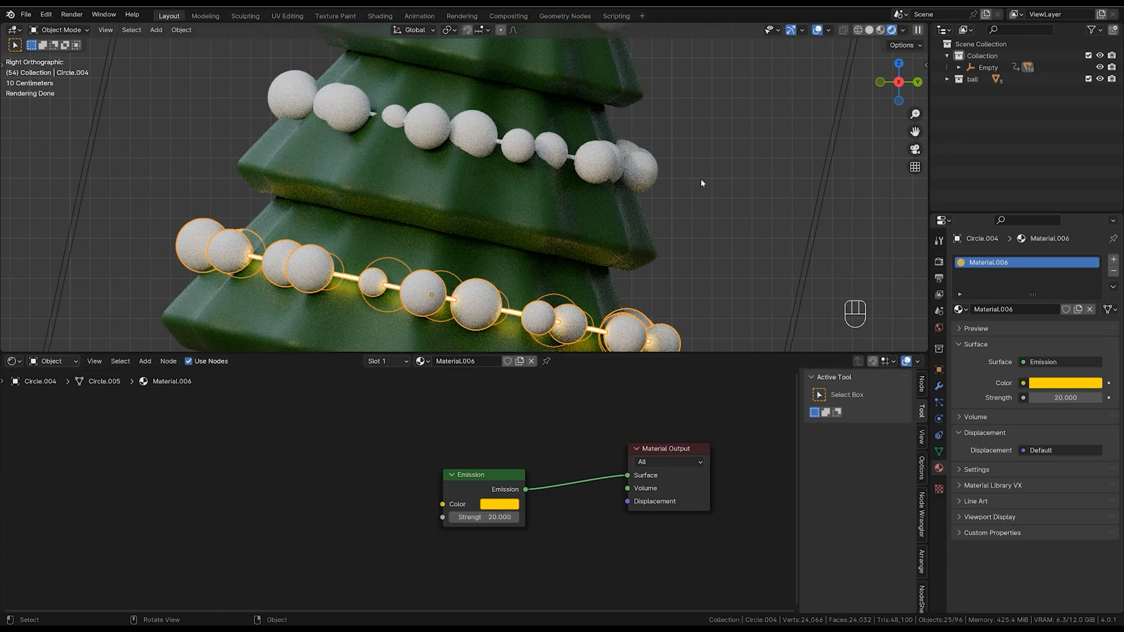
Link the lowest garland's yellow emission material to the ball farthest from the tree in the row of source balls.
{"action": "left_click", "coordinate": [704, 223]}
{"action": "middle_click_drag", "start_coordinate": [703, 223], "coordinate": [643, 230], "text": "ctrl"}
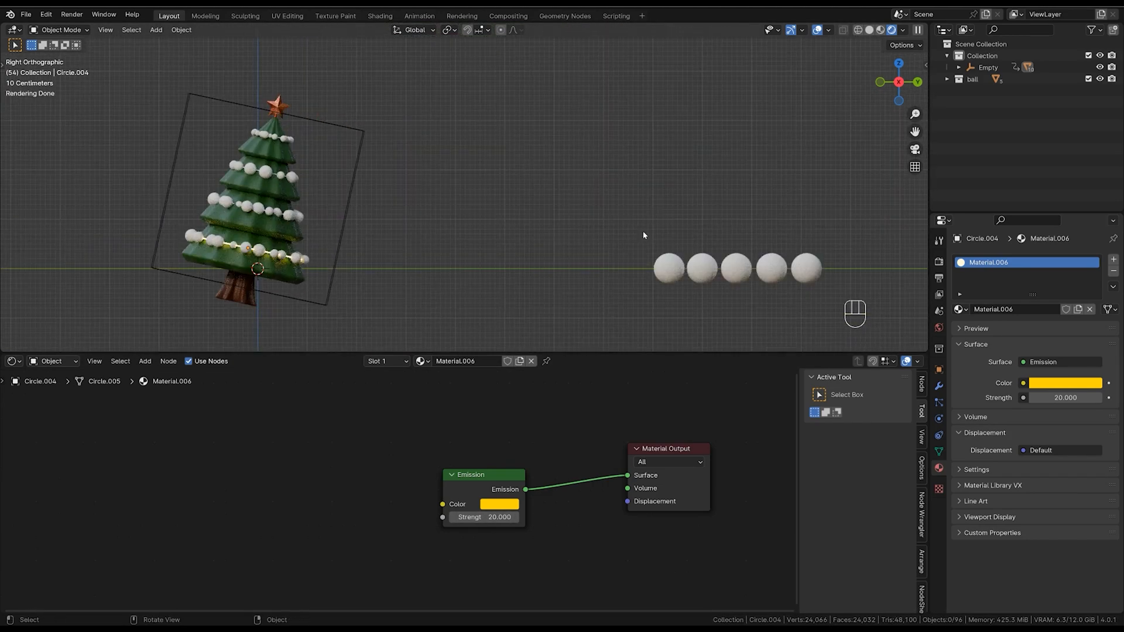
{"action": "left_click", "coordinate": [807, 272], "text": "shift"}
{"action": "left_click", "coordinate": [772, 269], "text": "shift"}
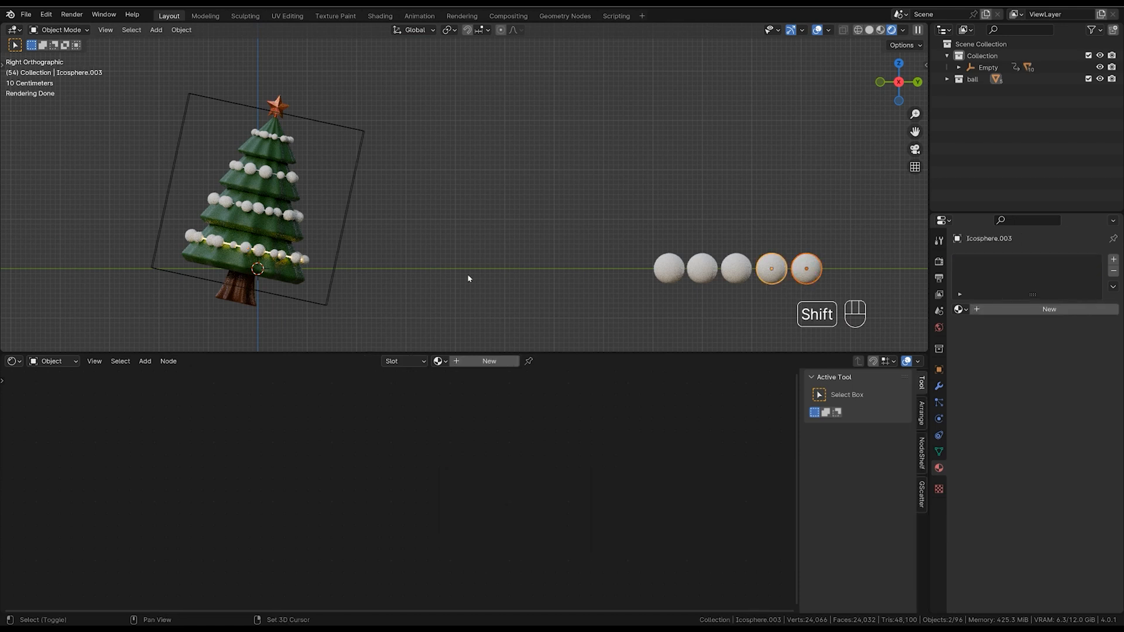
{"action": "left_click", "coordinate": [269, 256], "text": "shift"}
{"action": "key", "text": "ctrl+l"}
{"action": "left_click", "coordinate": [625, 275]}
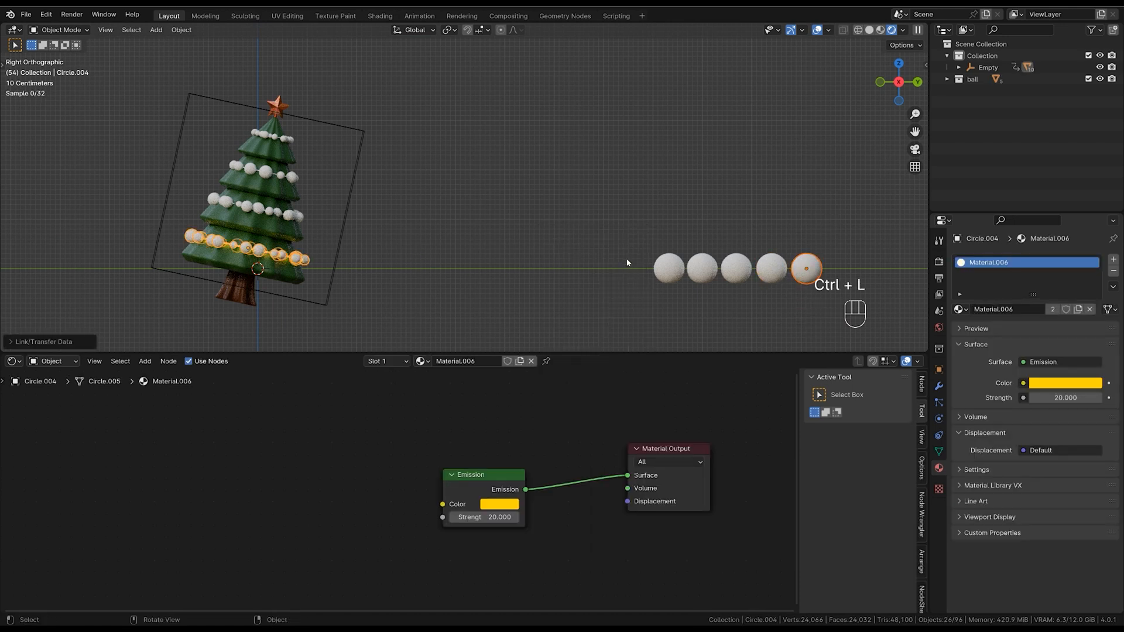
Create a new material with Metallic 1.0 for the source ball nearest the tree.
{"action": "left_click", "coordinate": [626, 263]}
{"action": "middle_click_drag", "start_coordinate": [333, 234], "coordinate": [396, 211], "text": "shift"}
{"action": "scroll", "coordinate": [396, 210], "scroll_direction": "up", "scroll_amount": 1}
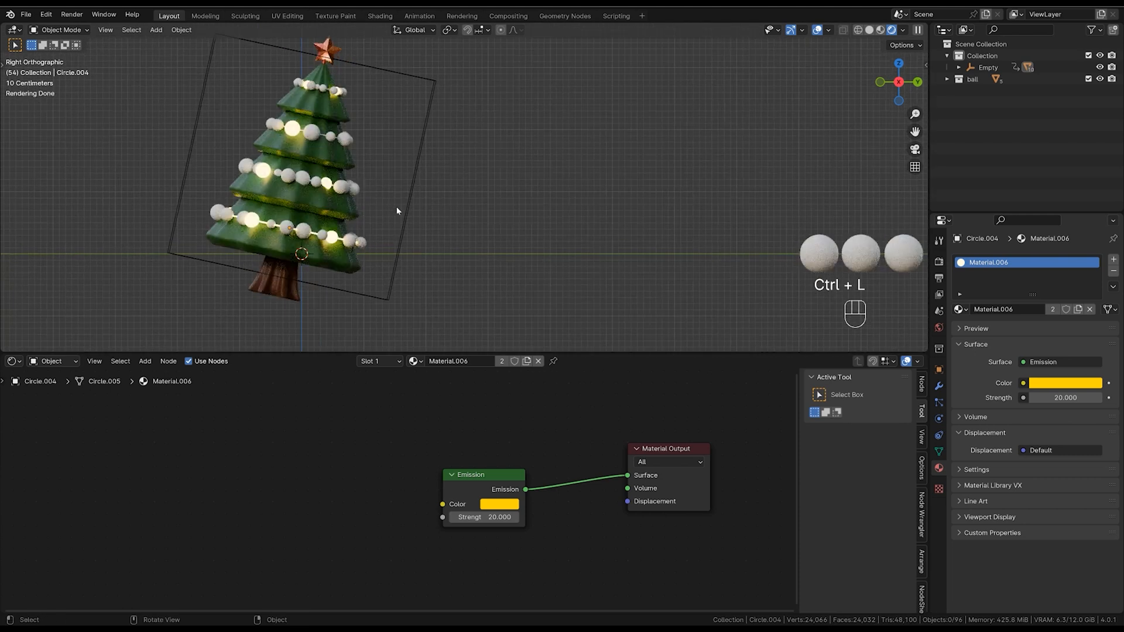
{"action": "left_click", "coordinate": [297, 133]}
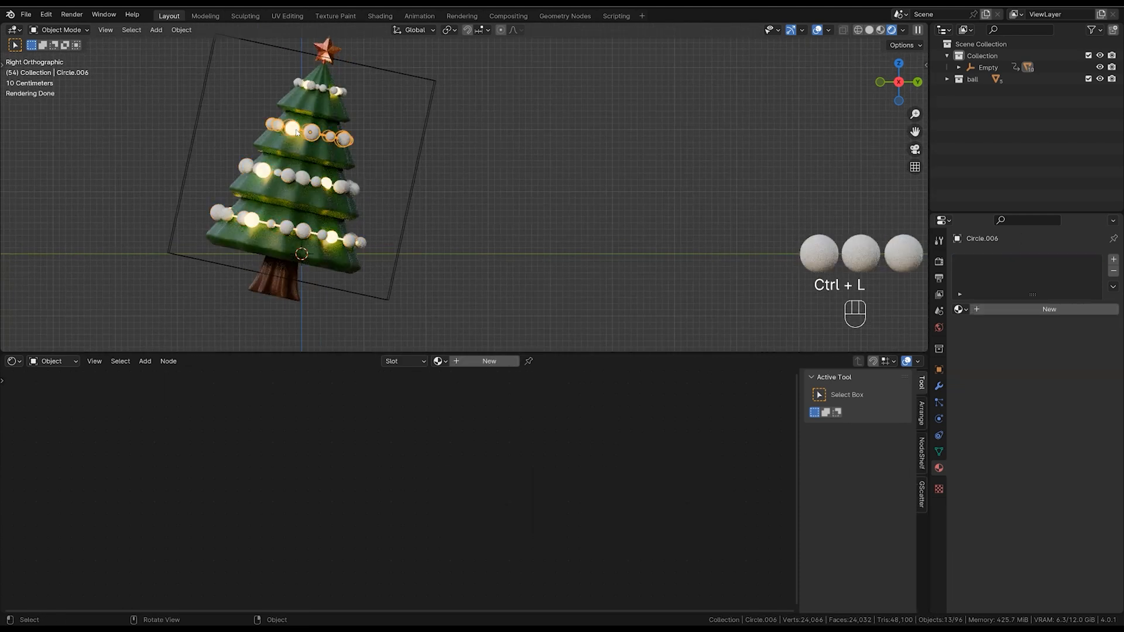
{"action": "middle_click_drag", "start_coordinate": [795, 304], "coordinate": [738, 299], "text": "shift"}
{"action": "left_click", "coordinate": [747, 299]}
{"action": "left_click", "coordinate": [731, 279]}
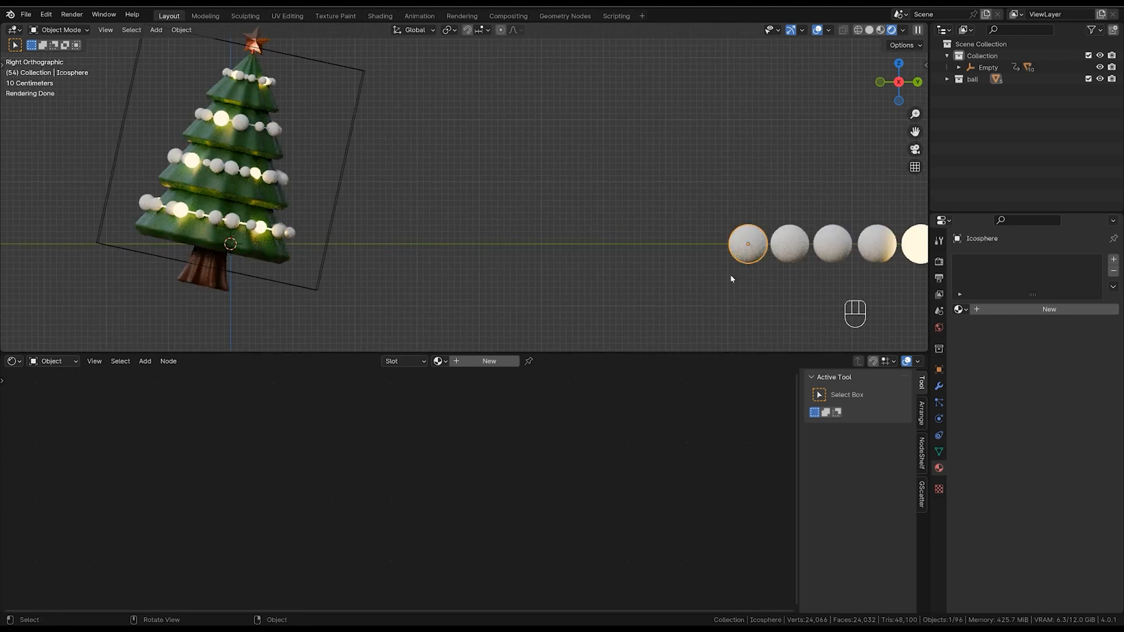
{"action": "left_click", "coordinate": [486, 361]}
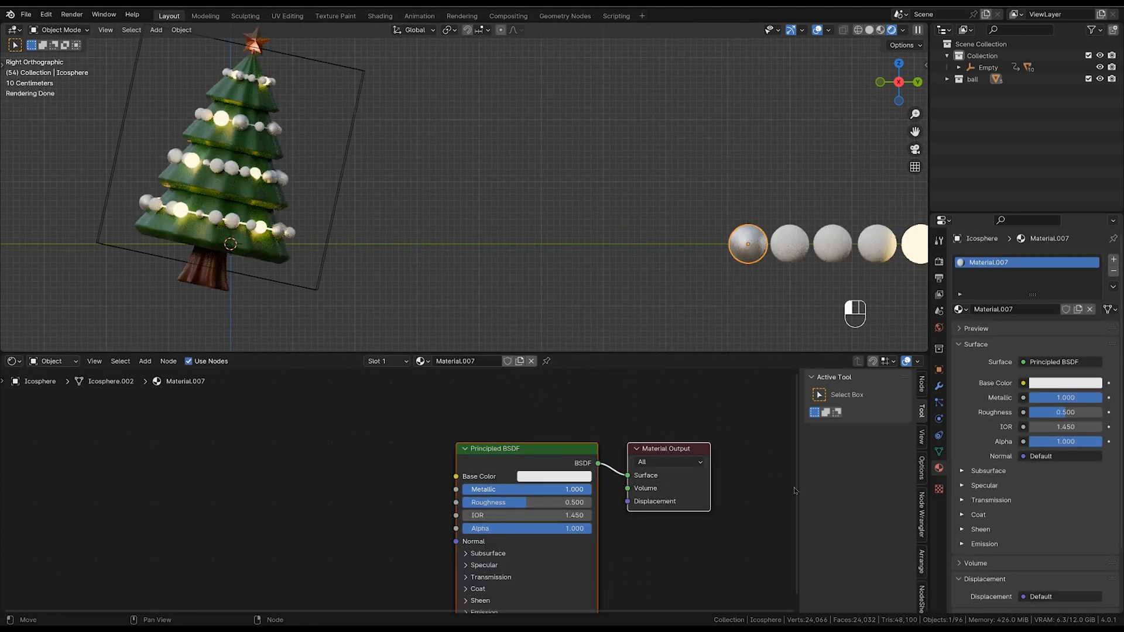
Set the ball material's roughness to 0.2 and its base color to a fully saturated red.
{"action": "left_click", "coordinate": [522, 505]}
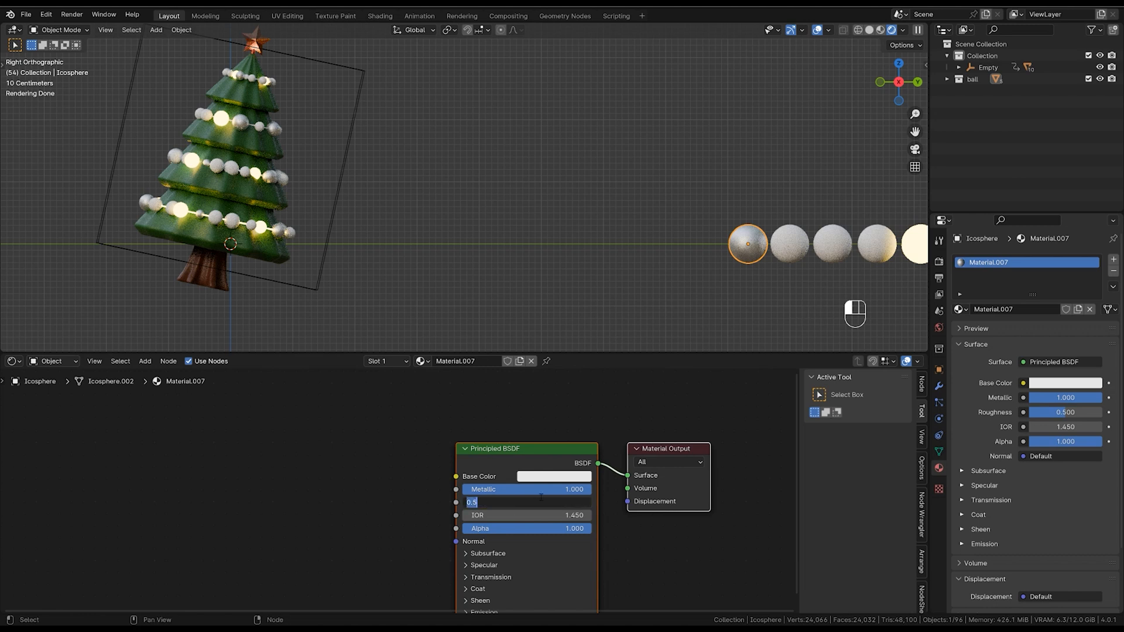
{"action": "type", "text": "0.2"}
{"action": "key", "text": "Return"}
{"action": "left_click", "coordinate": [556, 476]}
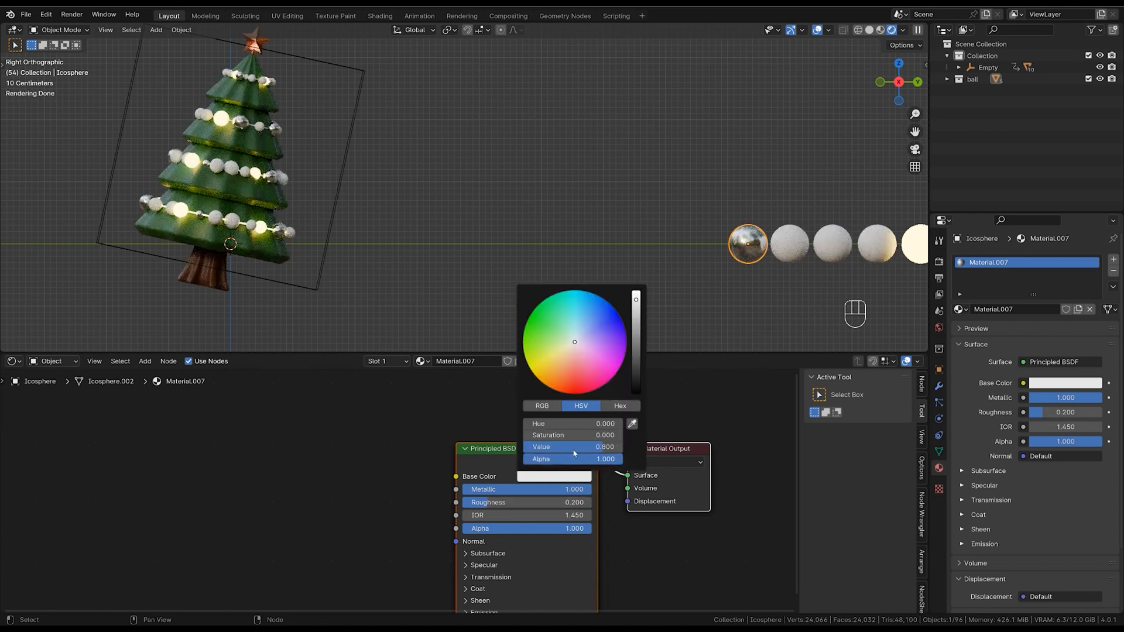
{"action": "left_click_drag", "start_coordinate": [575, 342], "coordinate": [575, 399]}
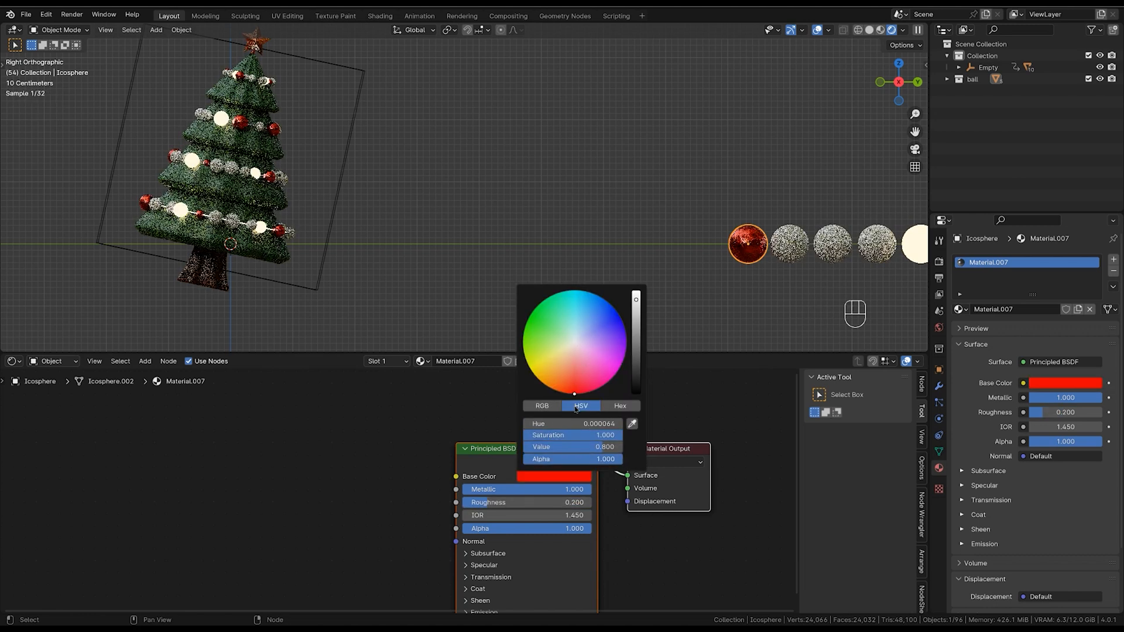
Link the red metallic material from the first ball to the three balls between it and the glowing one.
{"action": "left_click", "coordinate": [784, 255]}
{"action": "middle_click_drag", "start_coordinate": [850, 266], "coordinate": [796, 269], "text": "shift"}
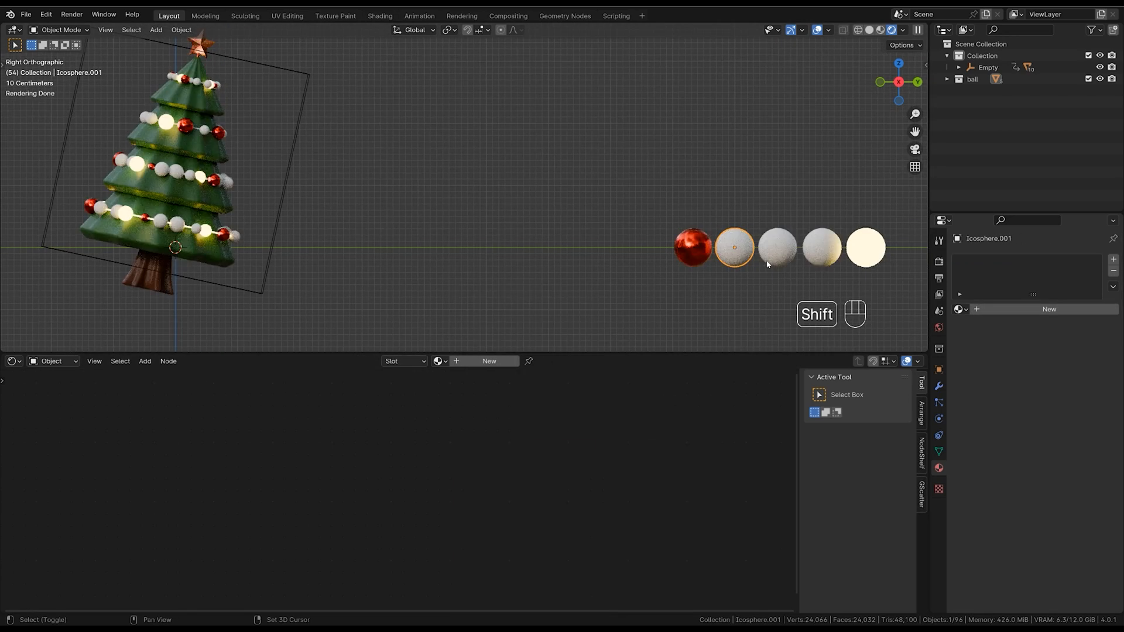
{"action": "left_click", "coordinate": [778, 249], "text": "shift"}
{"action": "left_click", "coordinate": [820, 249], "text": "shift"}
{"action": "left_click", "coordinate": [700, 258], "text": "shift"}
{"action": "key", "text": "ctrl+l"}
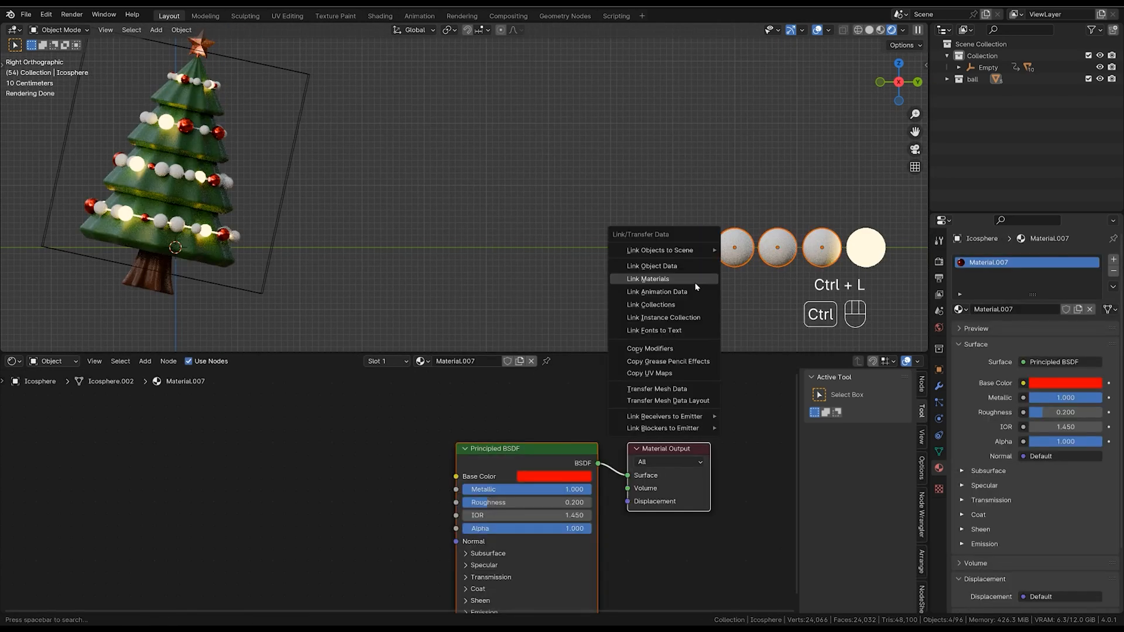
{"action": "left_click", "coordinate": [696, 281]}
Make an independent copy of the red material for the second ball and give it a blue base color with hue about 0.67.
{"action": "left_click", "coordinate": [742, 252]}
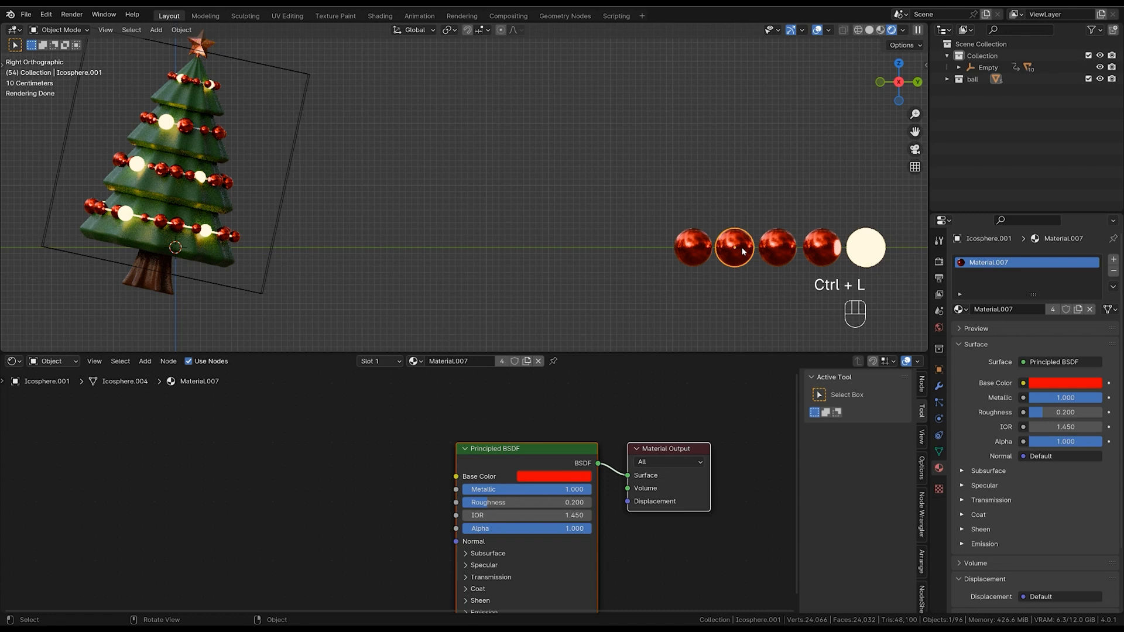
{"action": "left_click", "coordinate": [526, 361]}
{"action": "left_click", "coordinate": [554, 476]}
{"action": "left_click_drag", "start_coordinate": [575, 390], "coordinate": [615, 327]}
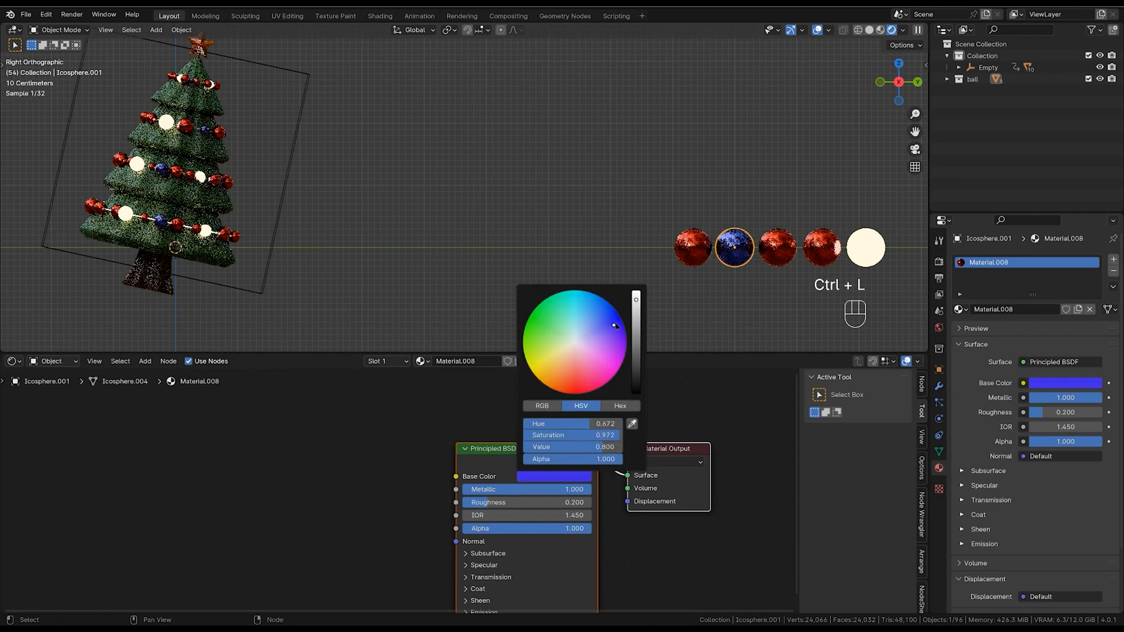
Make an independent copy of the red material for the third ball and give it a green base color.
{"action": "left_click", "coordinate": [778, 247]}
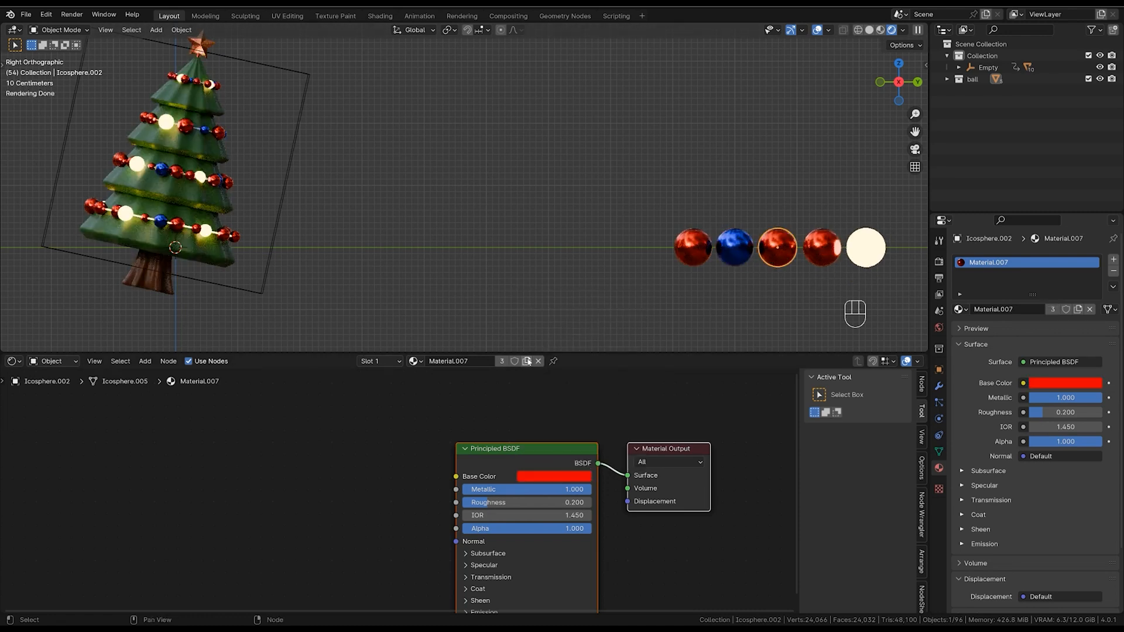
{"action": "left_click", "coordinate": [527, 361]}
{"action": "left_click", "coordinate": [554, 476]}
{"action": "left_click_drag", "start_coordinate": [575, 390], "coordinate": [561, 352]}
{"action": "left_click", "coordinate": [705, 307]}
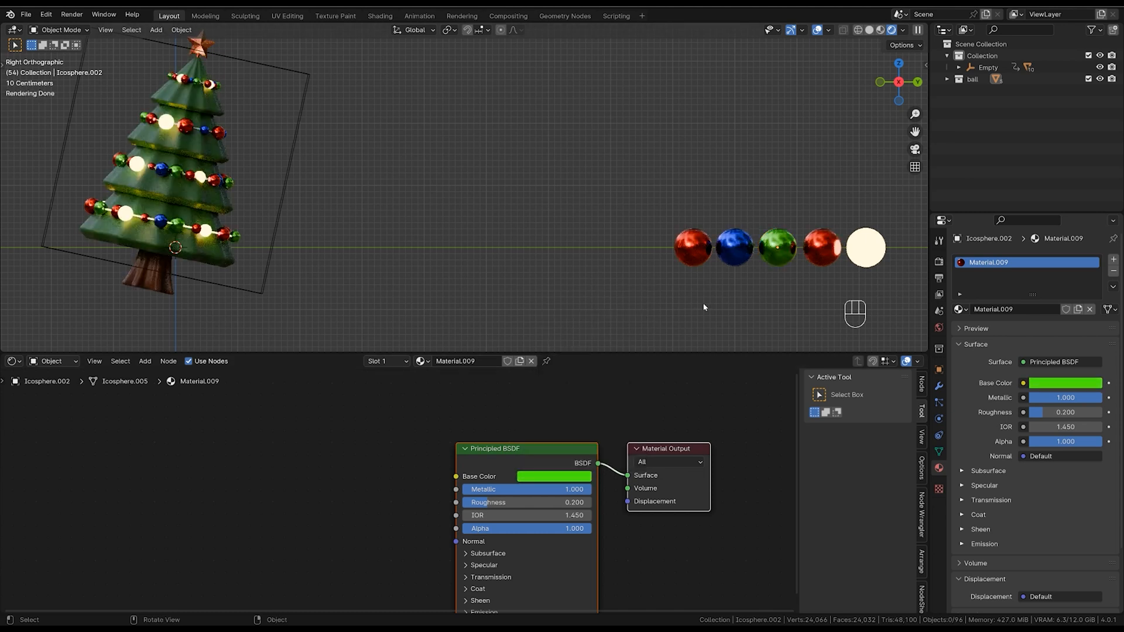
Make an independent copy of the red material for the fourth ball and give it a magenta base color with hue about 0.84.
{"action": "left_click", "coordinate": [822, 249]}
{"action": "left_click", "coordinate": [526, 361]}
{"action": "left_click", "coordinate": [553, 476]}
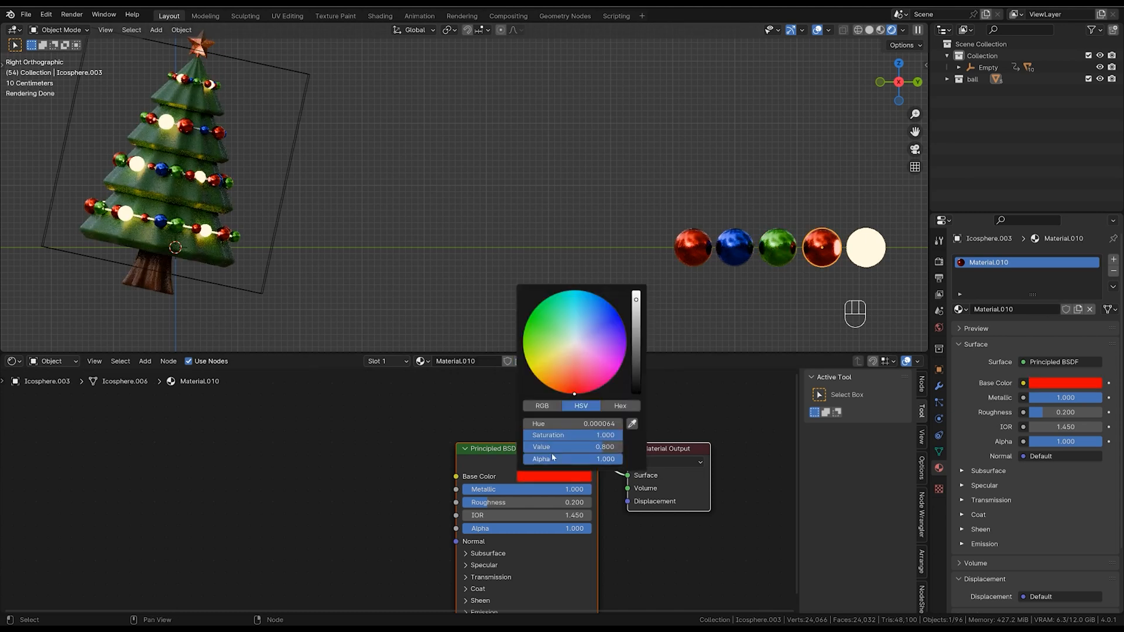
{"action": "left_click_drag", "start_coordinate": [588, 367], "coordinate": [614, 373]}
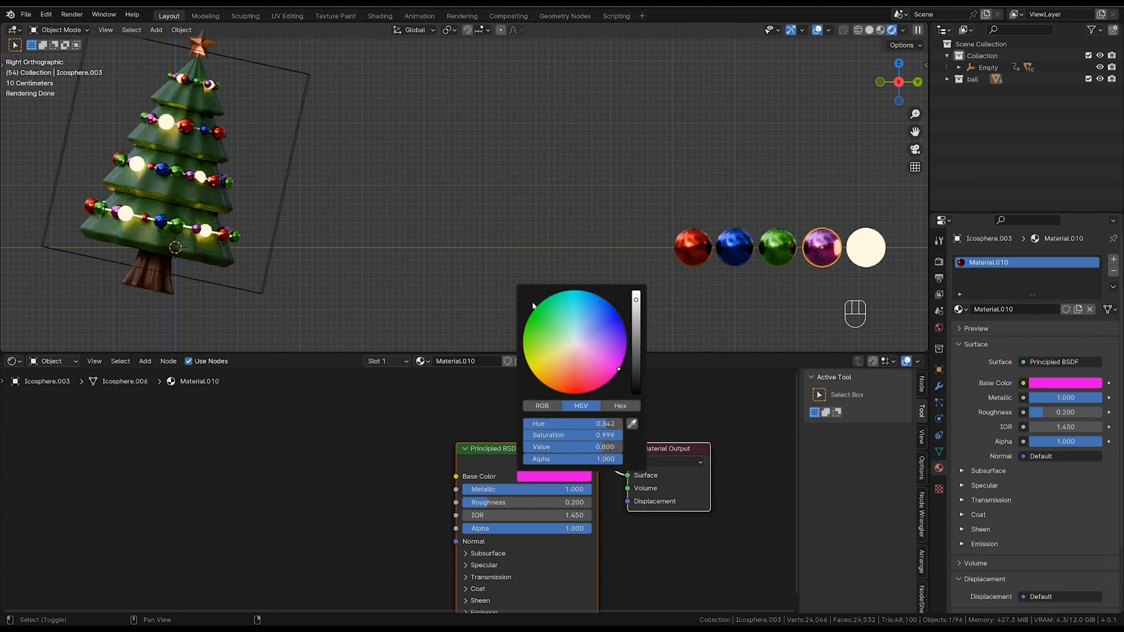
Enlarge the 3D viewport by shrinking the shader editor, keeping the decorated tree in view.
{"action": "middle_click_drag", "start_coordinate": [451, 296], "coordinate": [690, 333], "text": "shift"}
{"action": "middle_click_drag", "start_coordinate": [609, 301], "coordinate": [585, 266], "text": "ctrl"}
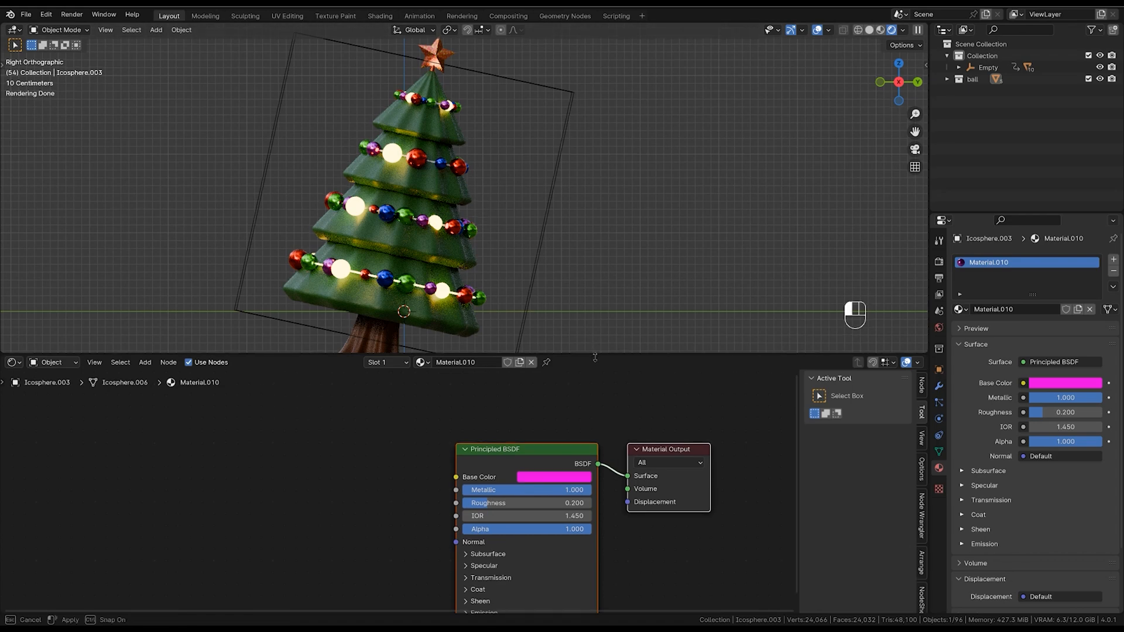
{"action": "left_click_drag", "start_coordinate": [595, 352], "coordinate": [603, 534]}
{"action": "middle_click_drag", "start_coordinate": [604, 515], "coordinate": [606, 417], "text": "ctrl"}
Play the animation to check the tree with its new garland and ball materials, and stop playback.
{"action": "key", "text": "space"}
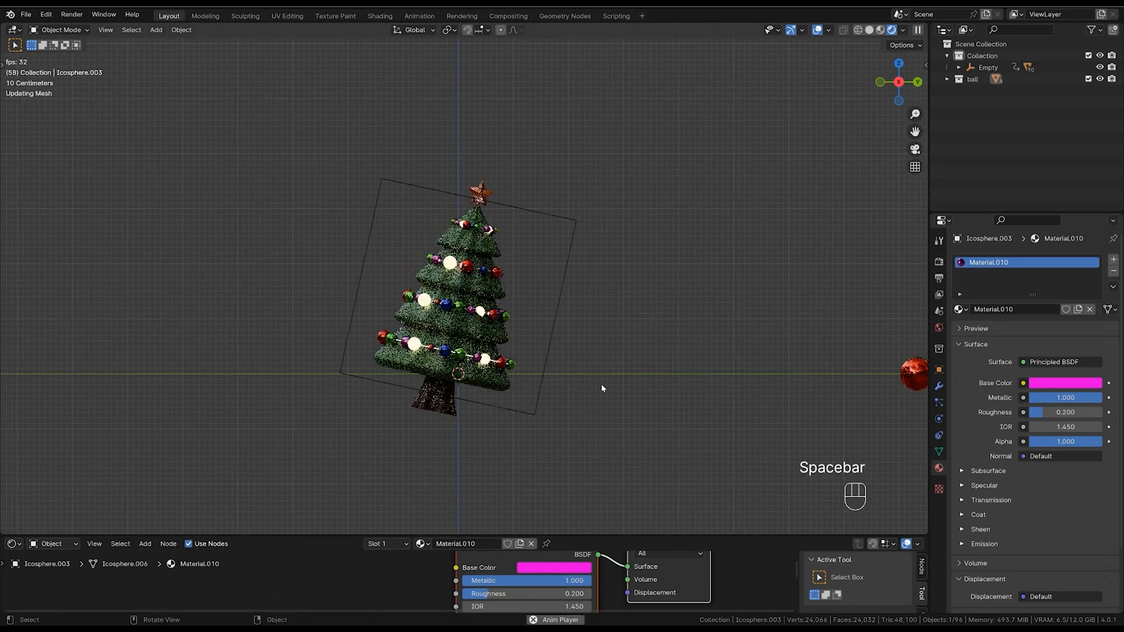
{"action": "middle_click_drag", "start_coordinate": [590, 384], "coordinate": [621, 344], "text": "ctrl"}
{"action": "mouse_move", "coordinate": [620, 377]}
{"action": "middle_mouse_down", "text": "shift"}
{"action": "mouse_move", "coordinate": [610, 388]}
{"action": "mouse_move", "coordinate": [609, 365]}
{"action": "middle_mouse_up", "text": "shift"}
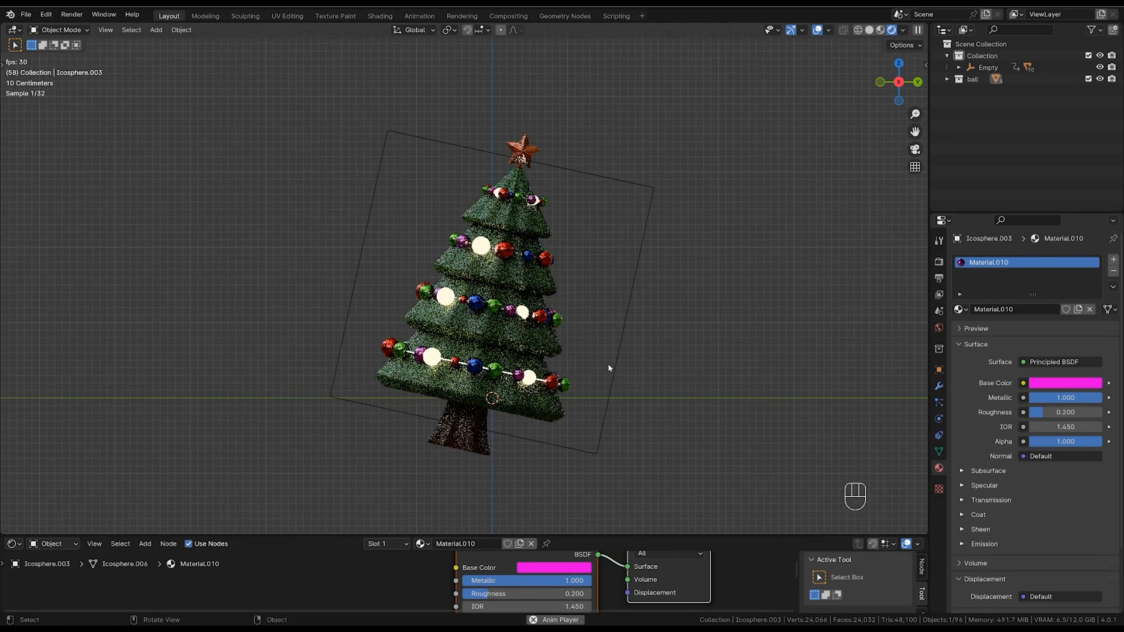
{"action": "key", "text": "space"}
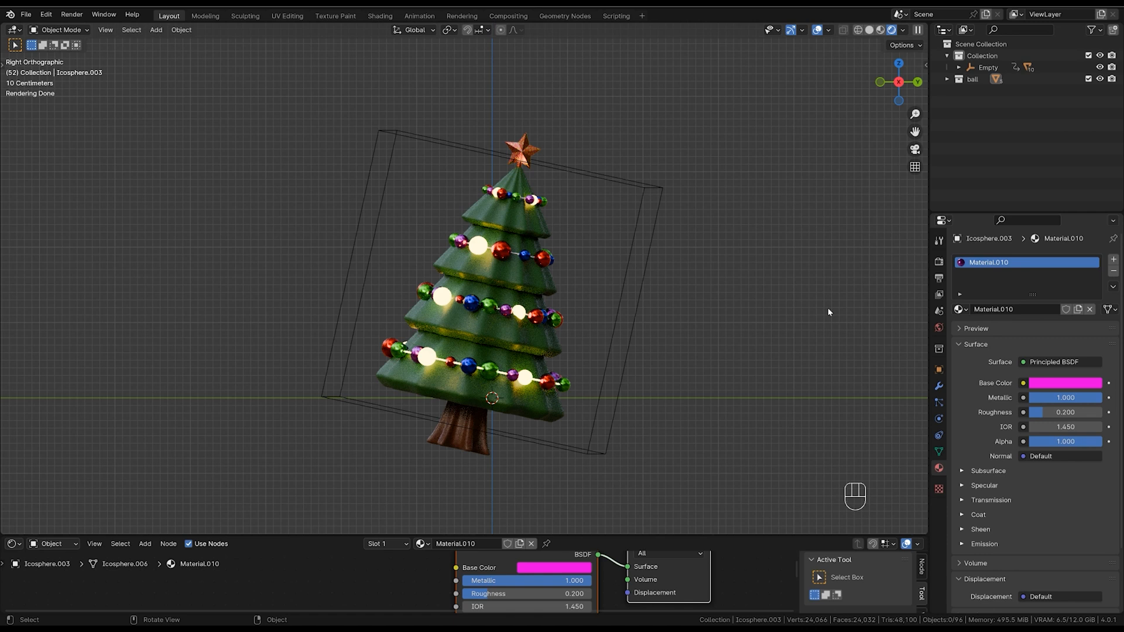